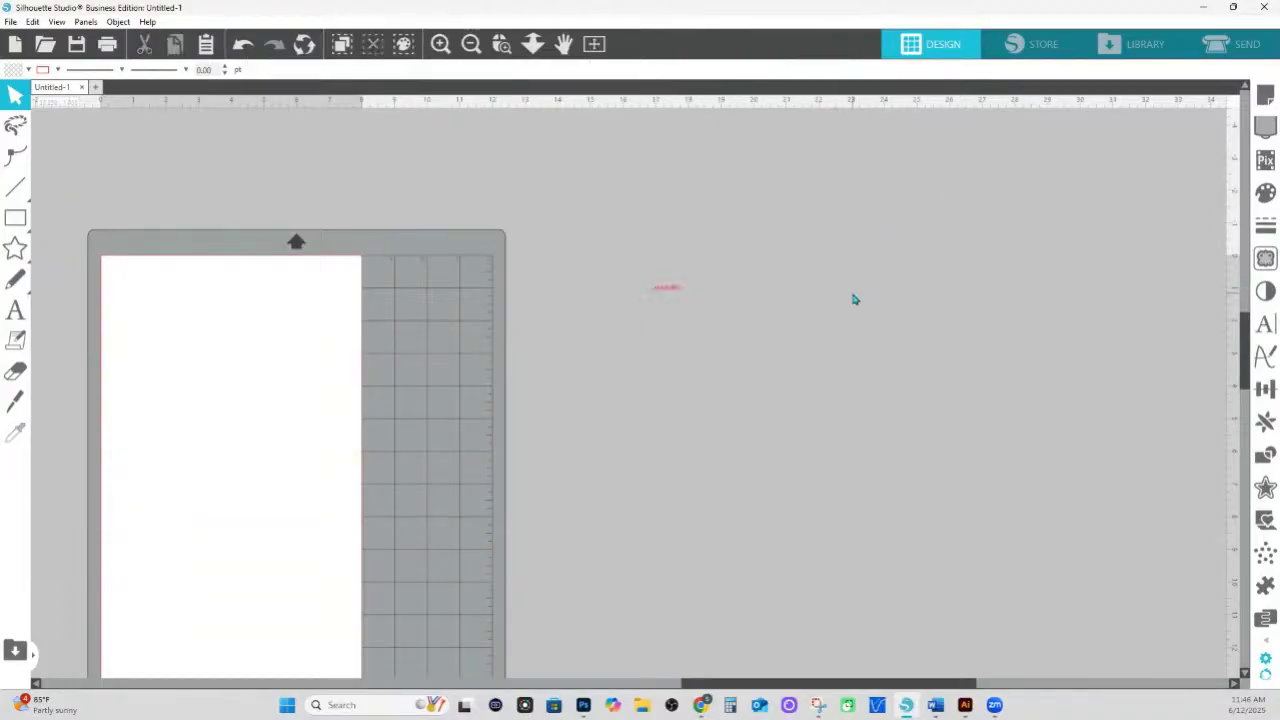
- Enlarge the "hs ink 365" text to about 11.85 in wide and place a duplicate of it directly below
left_click(672, 294)
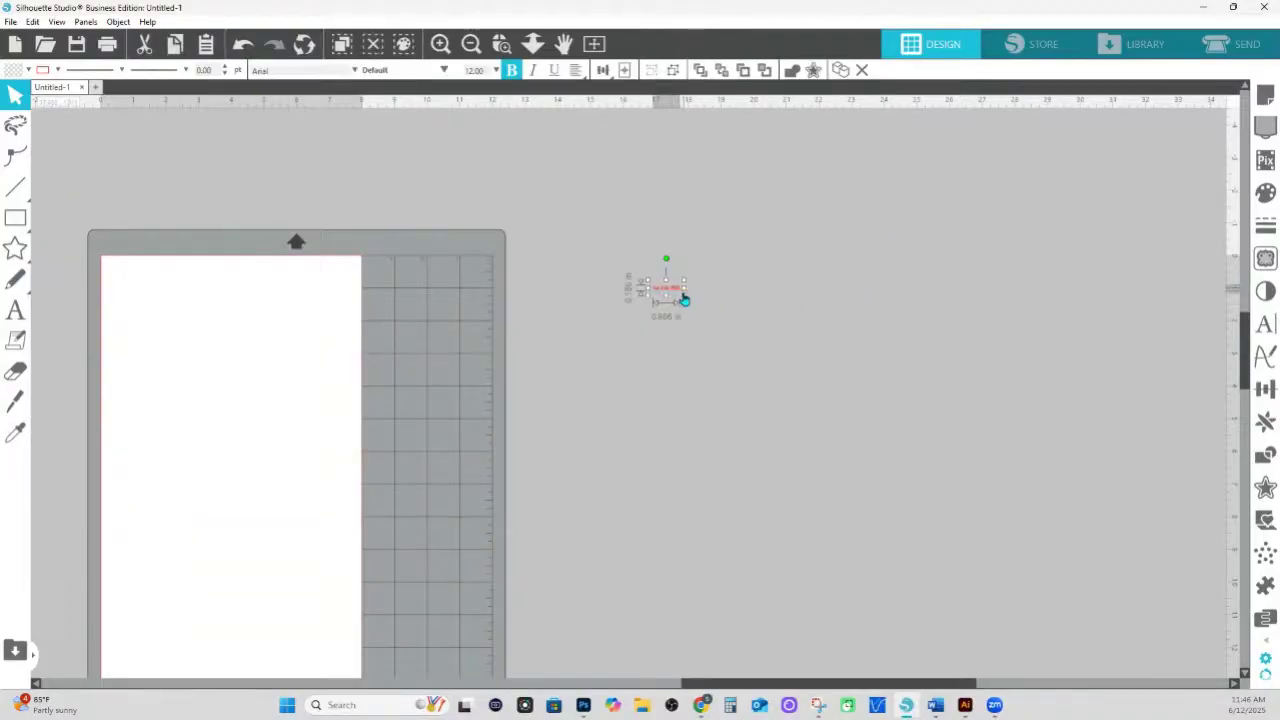
left_click_drag(683, 298, 1042, 398)
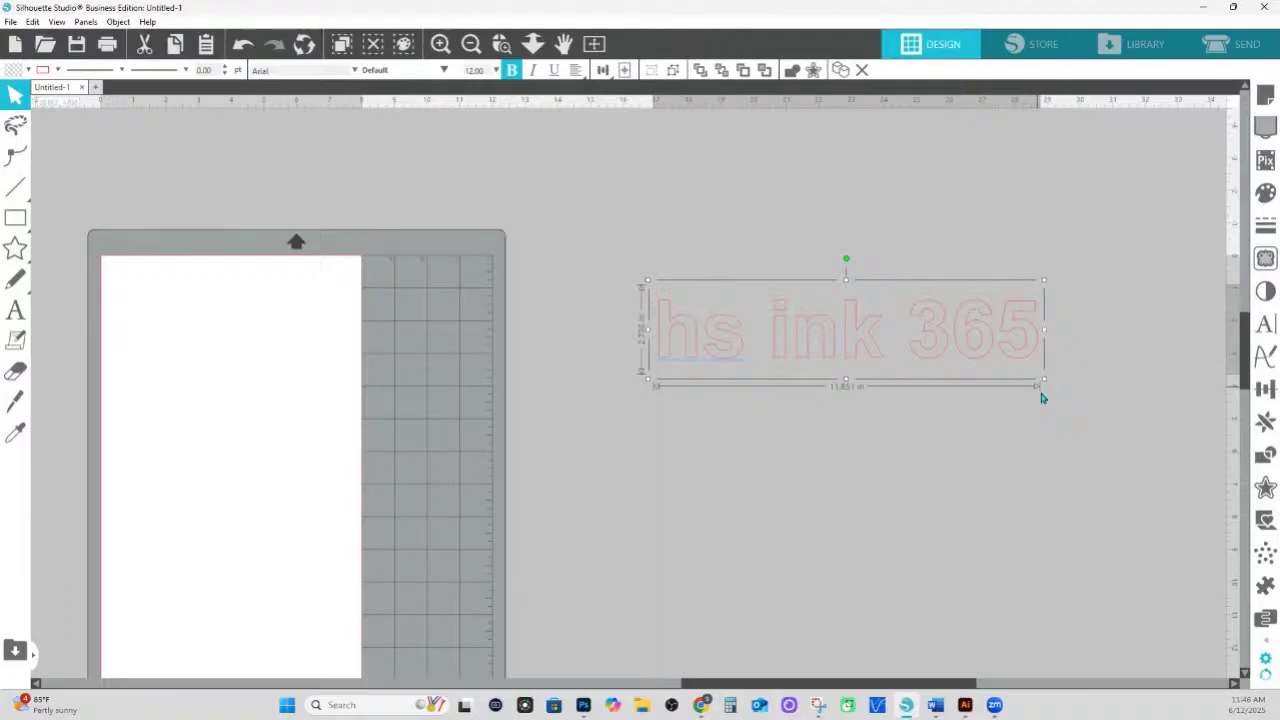
right_click(871, 359)
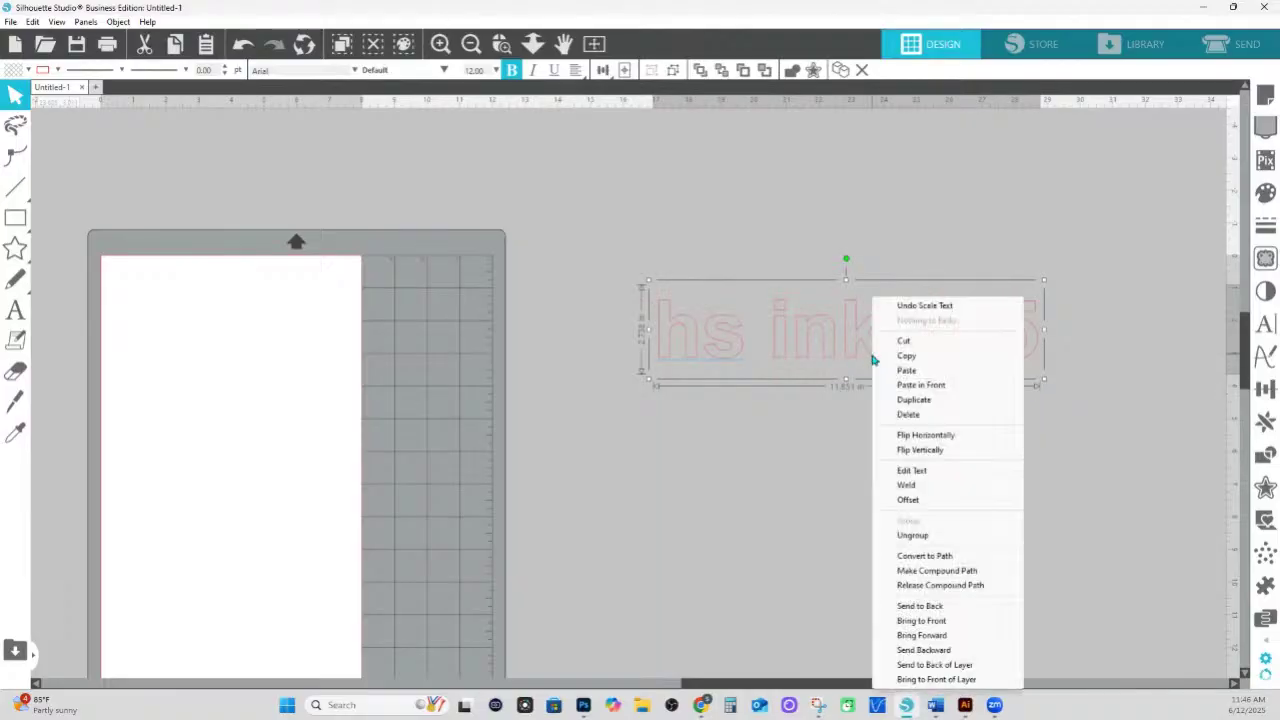
left_click(922, 403)
left_click_drag(865, 353, 846, 457)
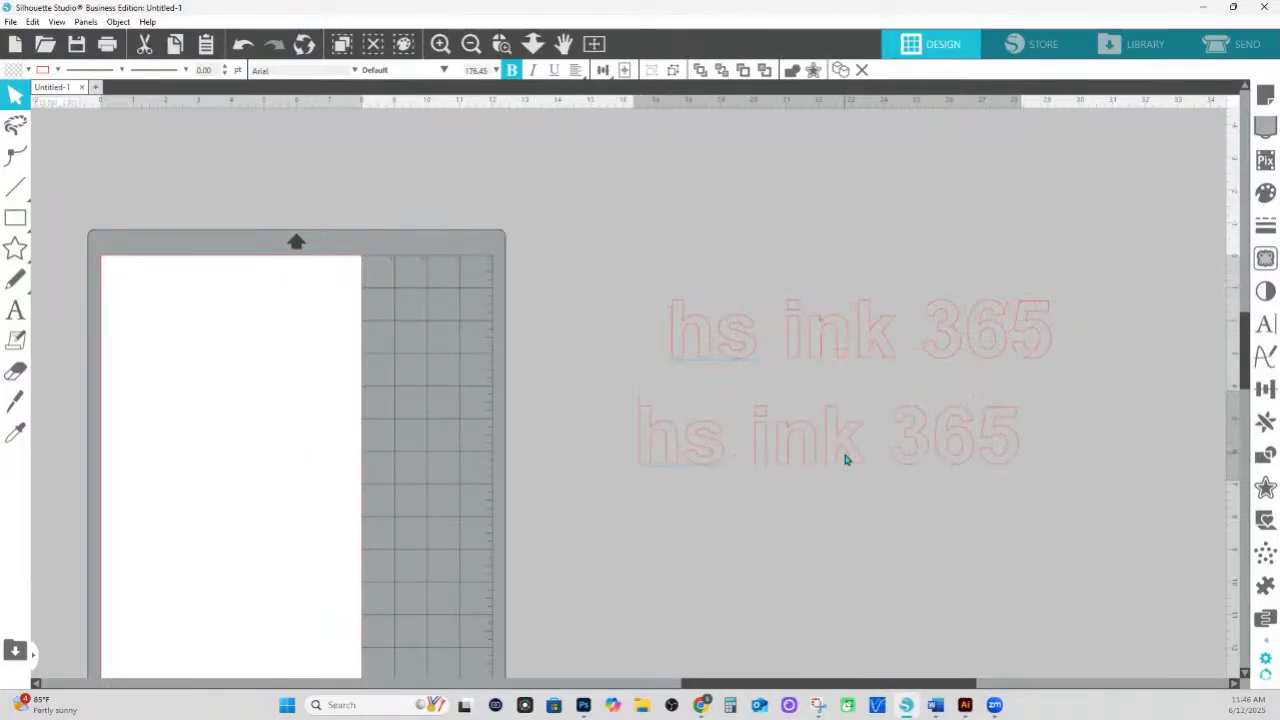
- Change the wording of the lower text copy to HS INK 365 in capitals
double_click(857, 457)
key("ctrl+a")
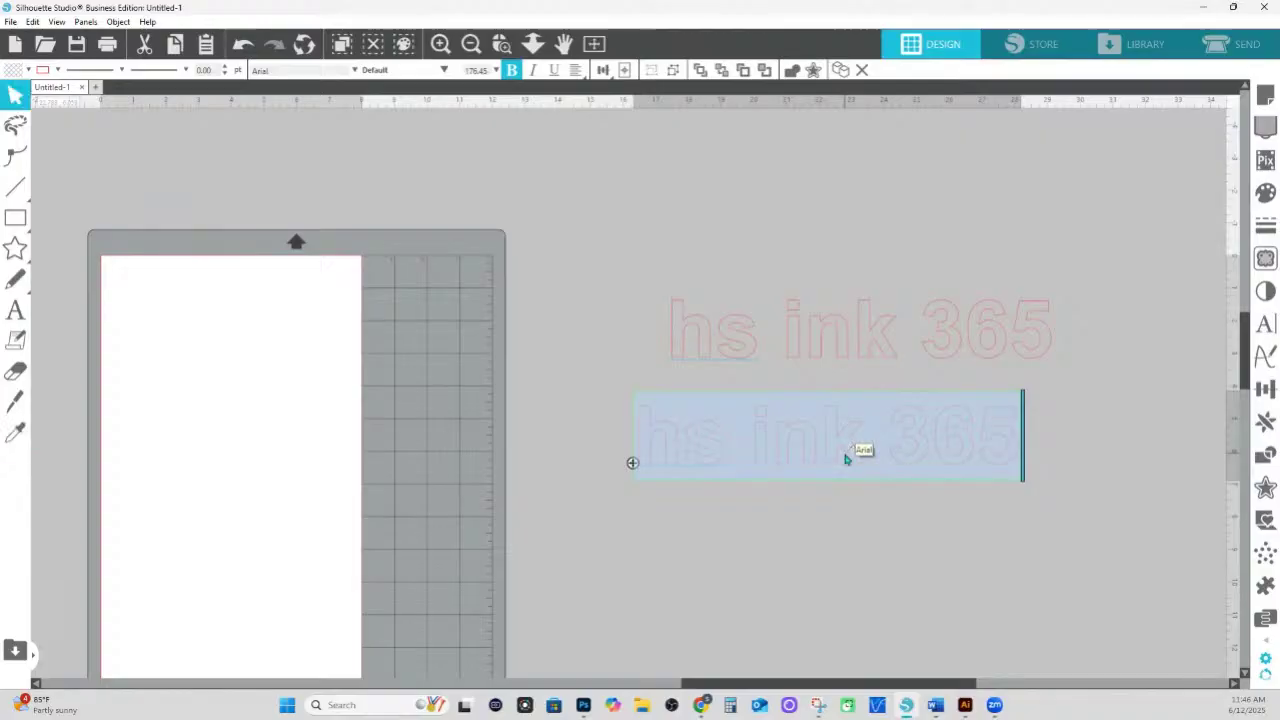
type("HS INK 365")
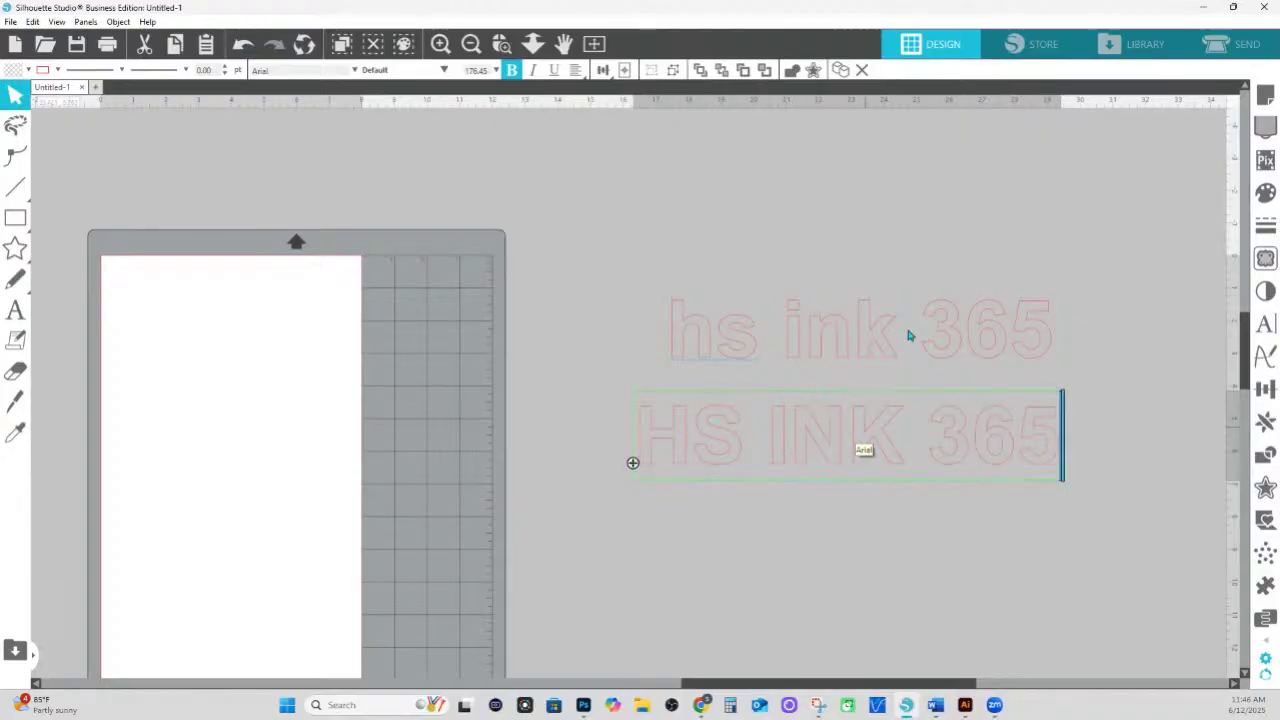
left_click(929, 274)
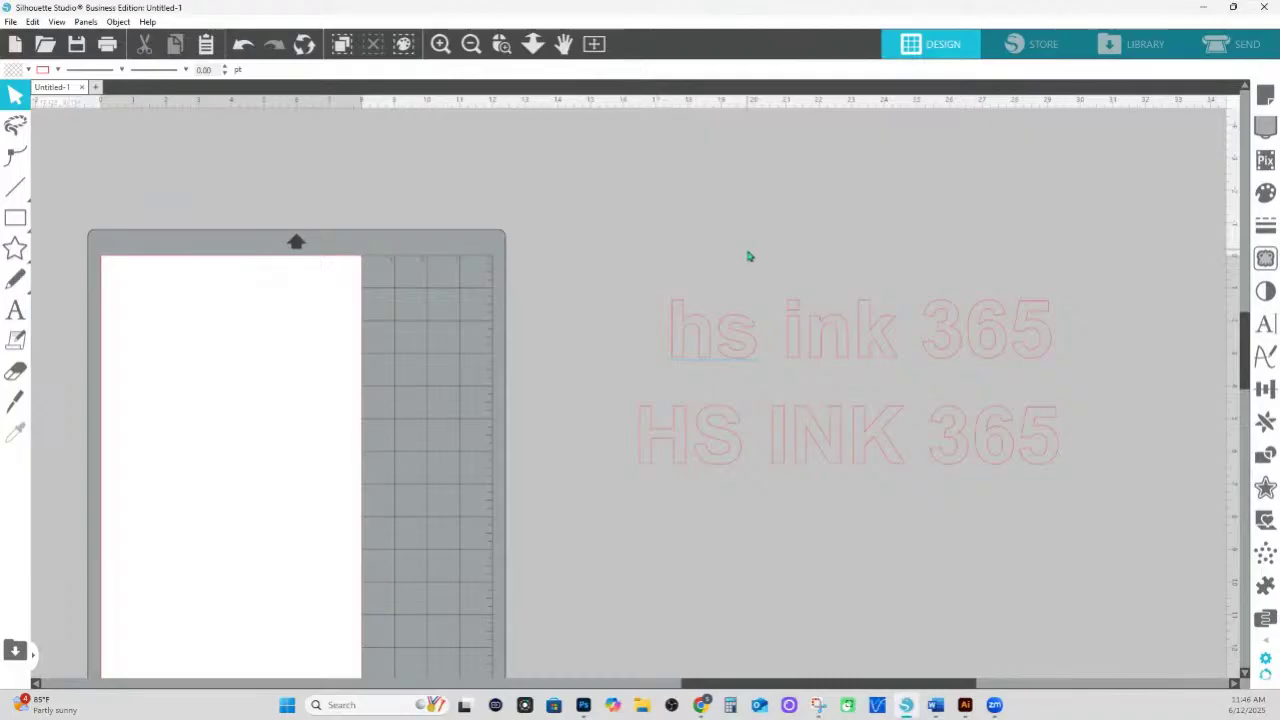
- Find Arial Black in the font list and apply it to both the lowercase and uppercase text lines
key("ctrl+a")
left_click(1264, 323)
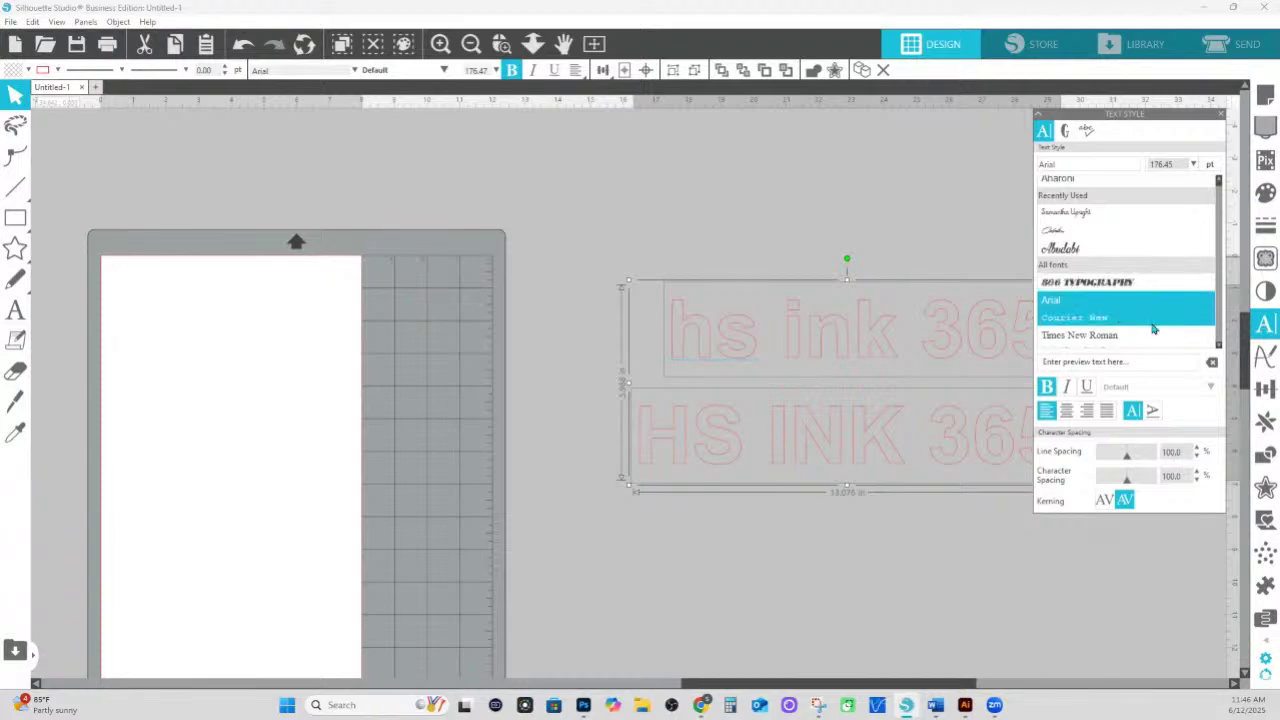
scroll(1135, 325, "down", 3)
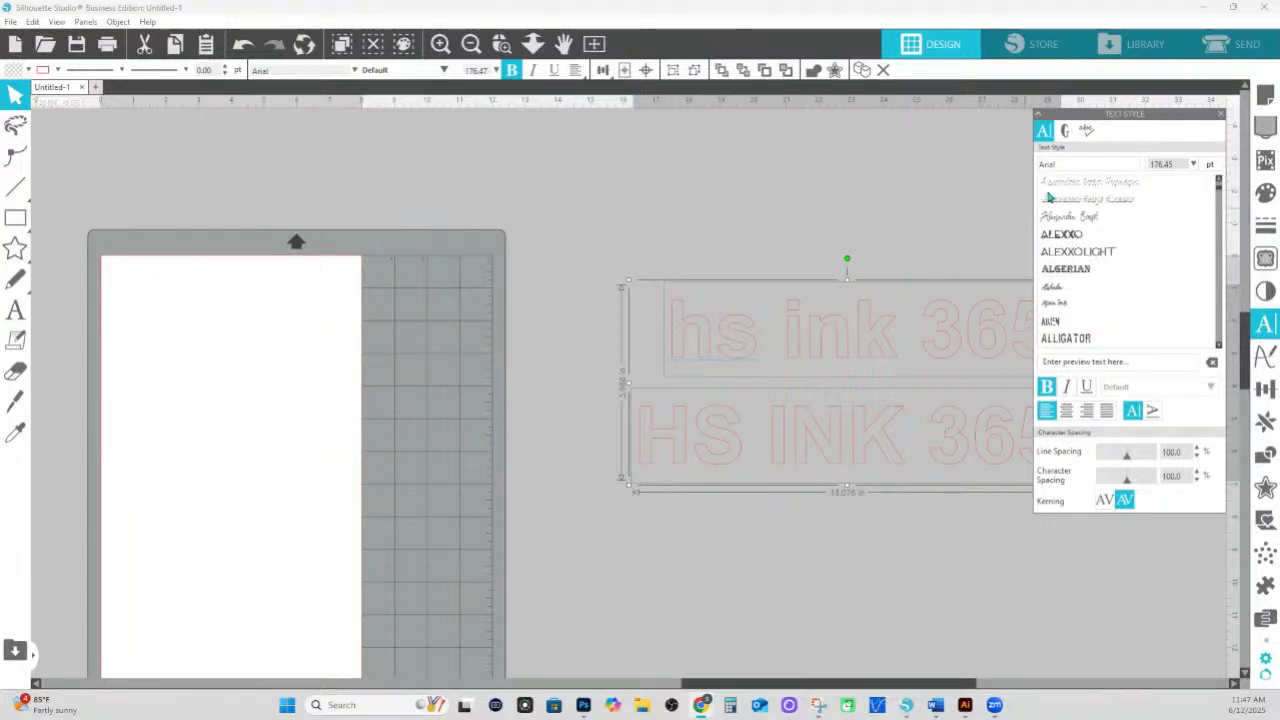
left_click(1072, 163)
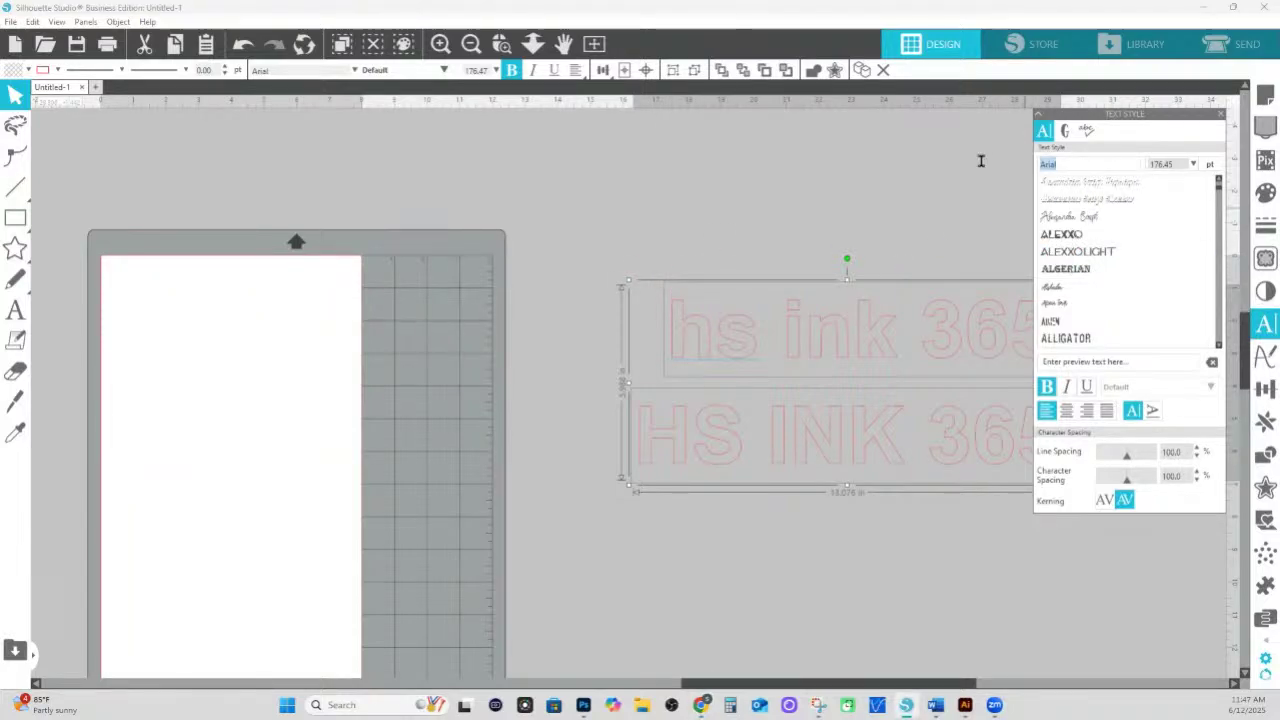
type("Ar")
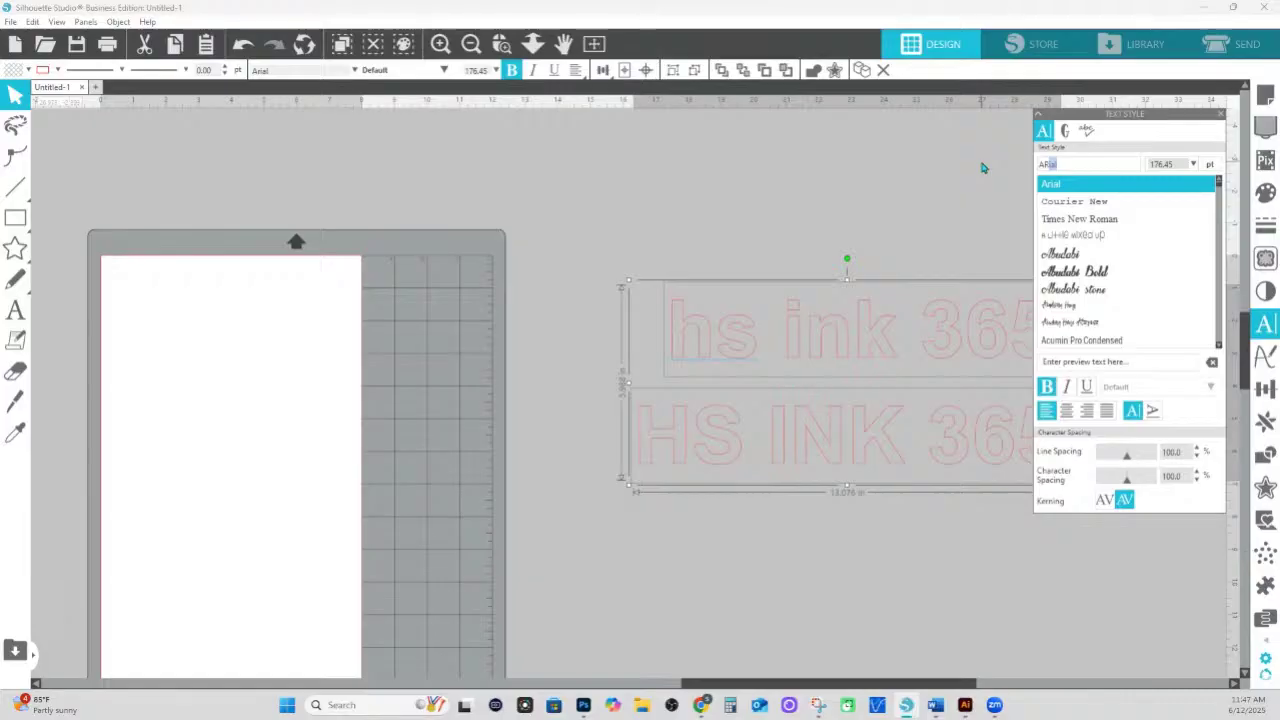
left_click(1087, 164)
key("BackSpace")
type("AR")
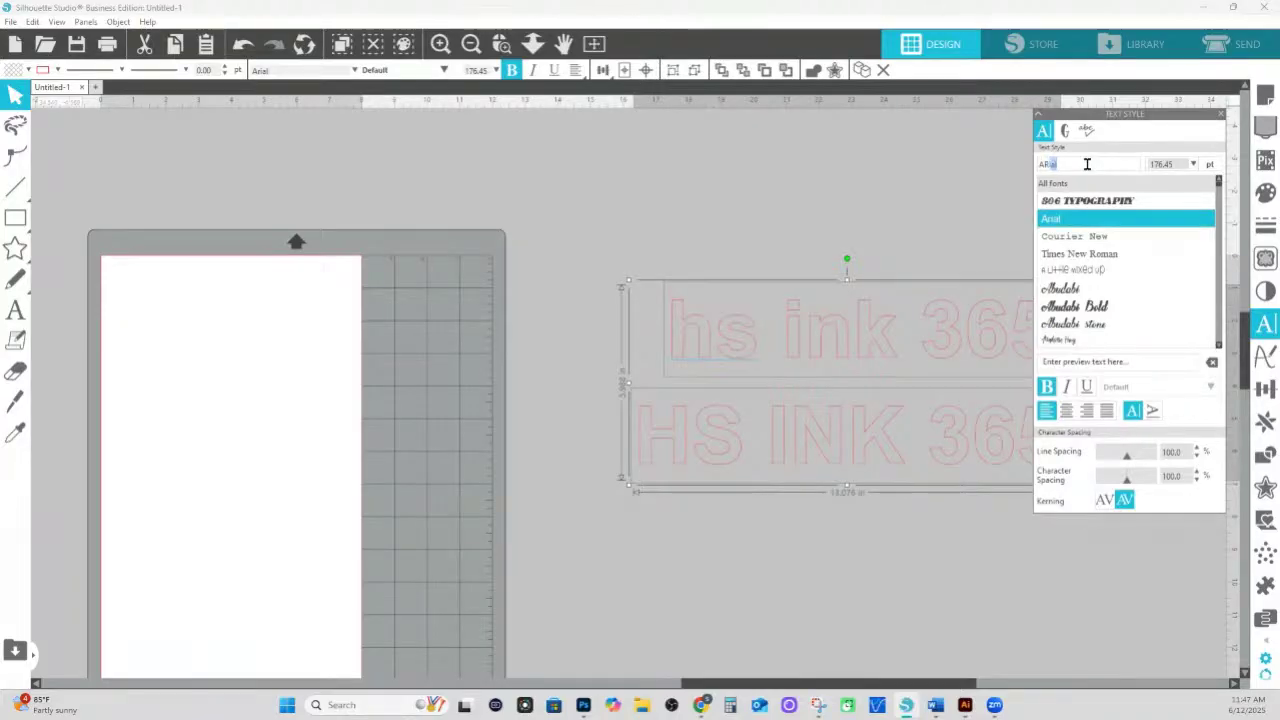
scroll(1088, 215, "down", 5)
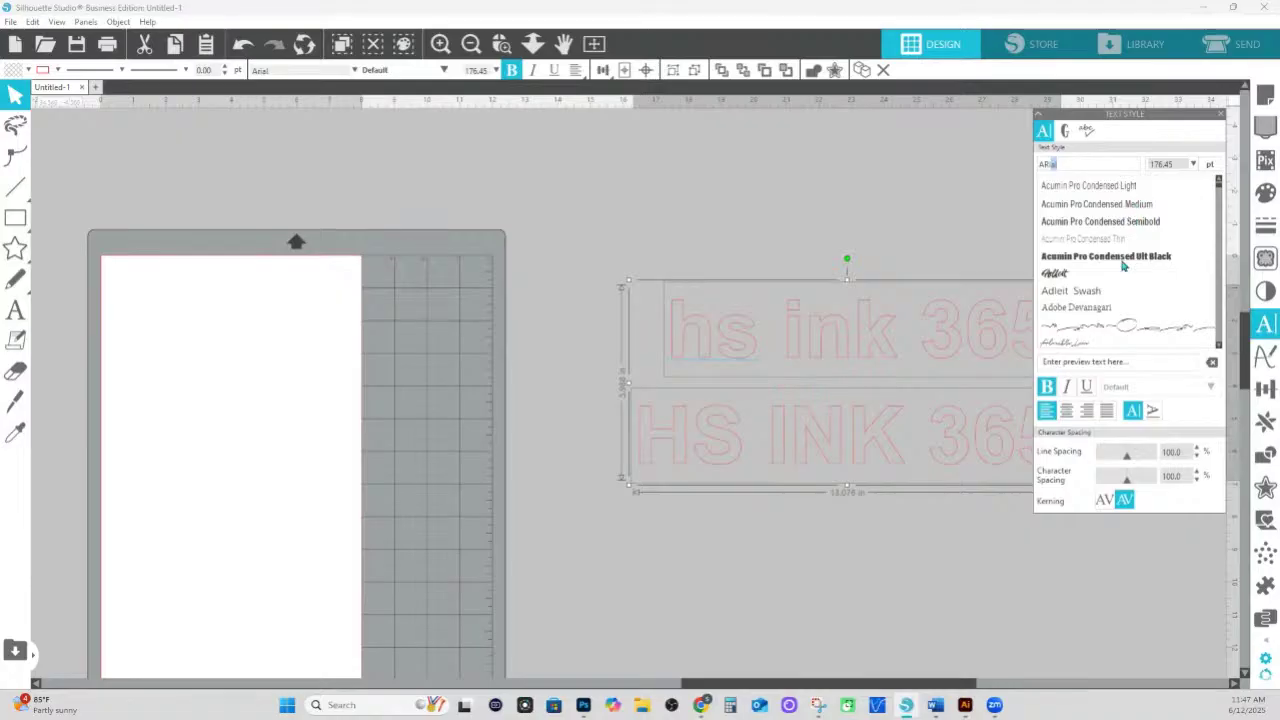
scroll(1120, 306, "down", 10)
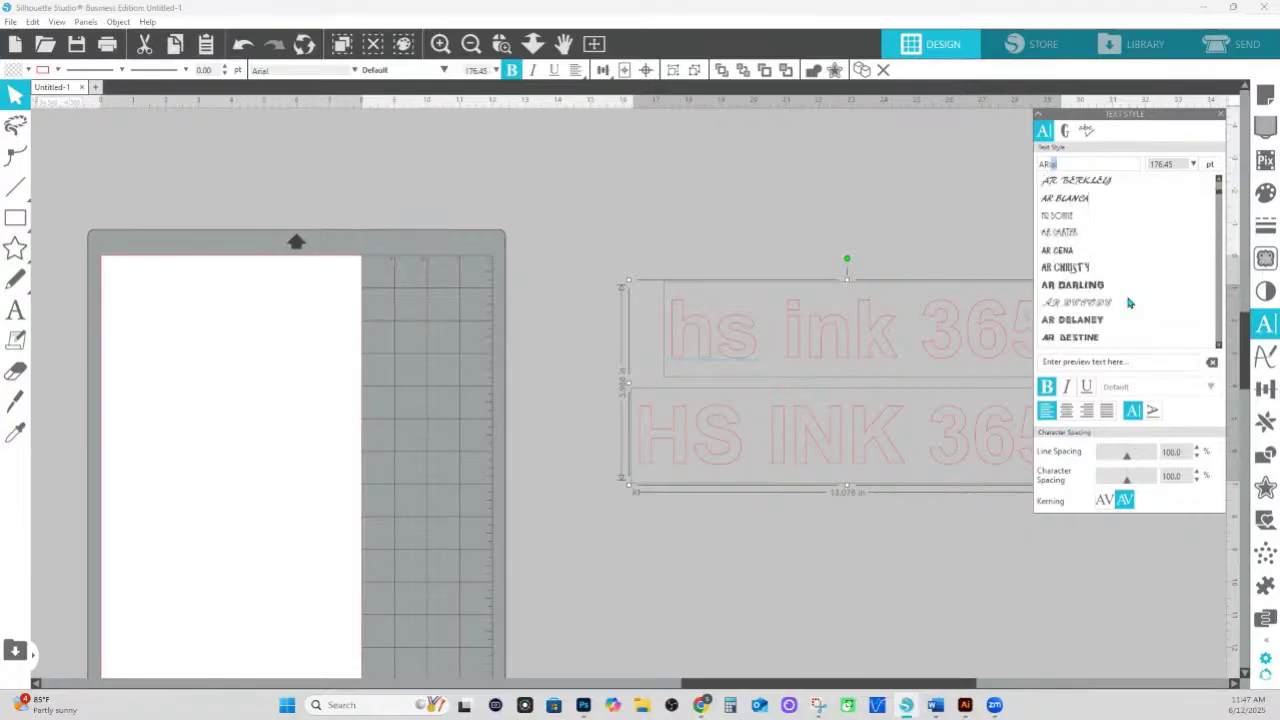
scroll(1125, 295, "up", 5)
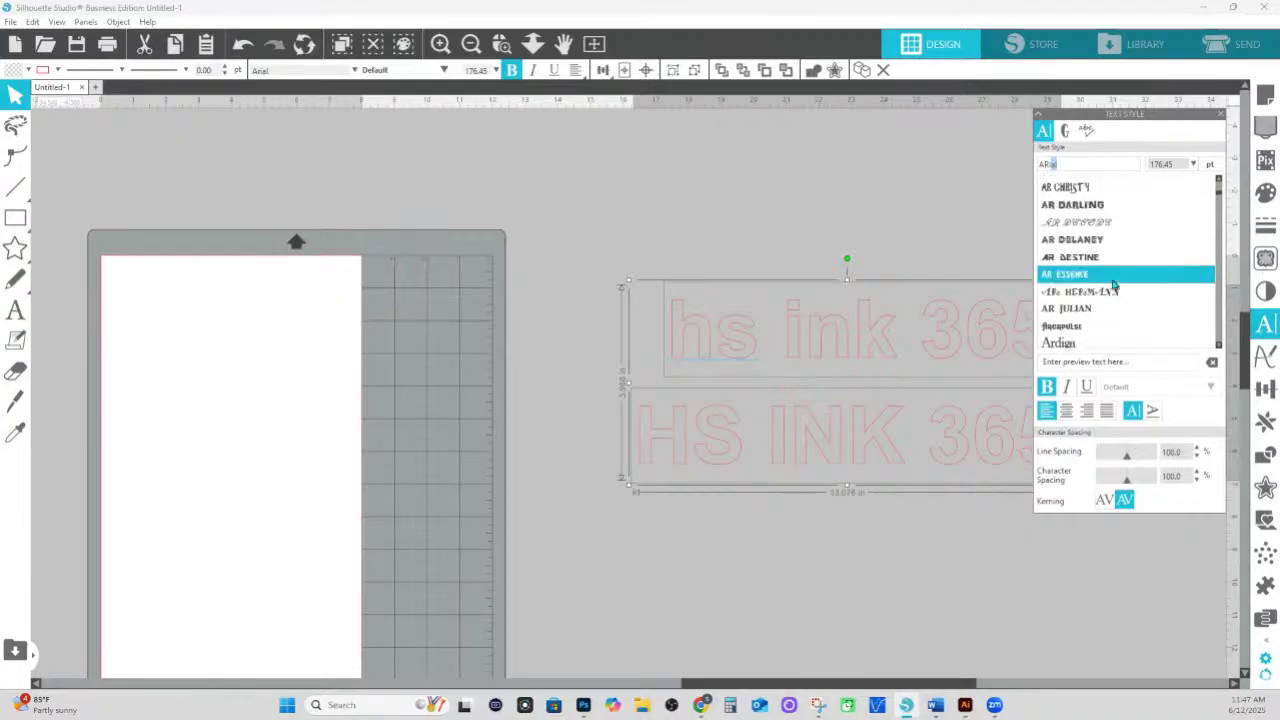
scroll(1113, 285, "up", 2)
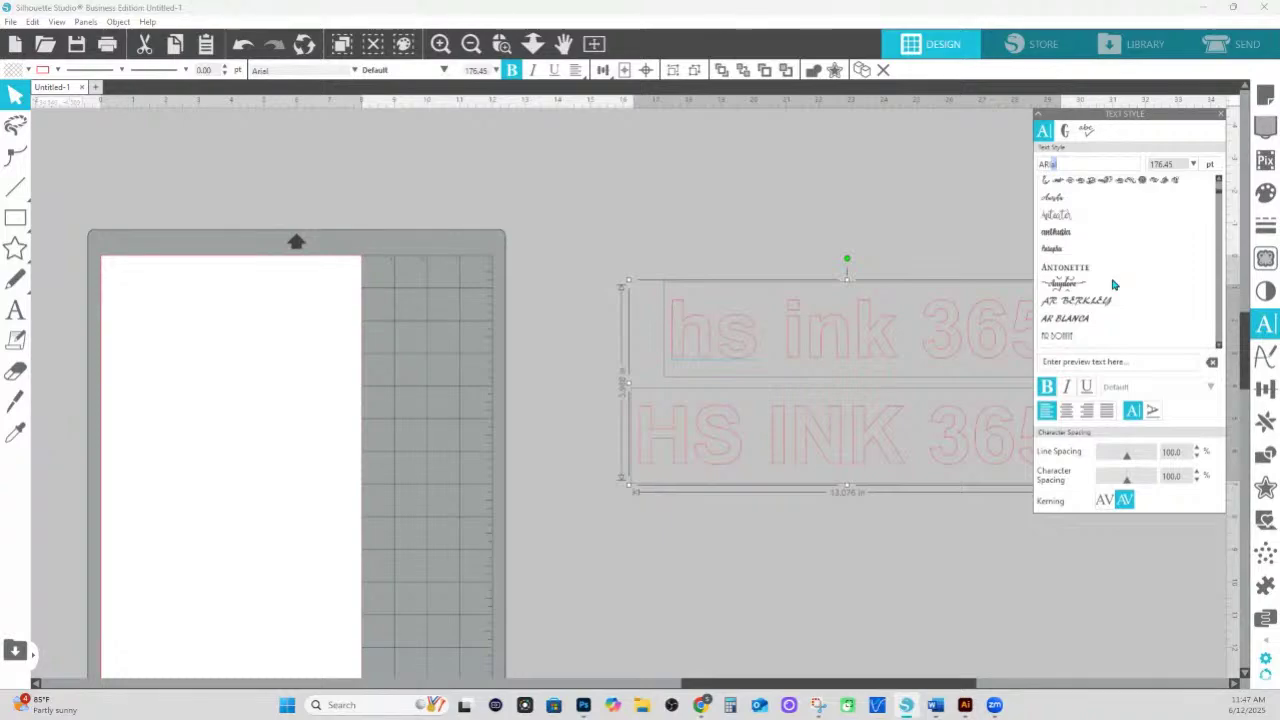
scroll(1113, 285, "down", 5)
scroll(1113, 285, "down", 3)
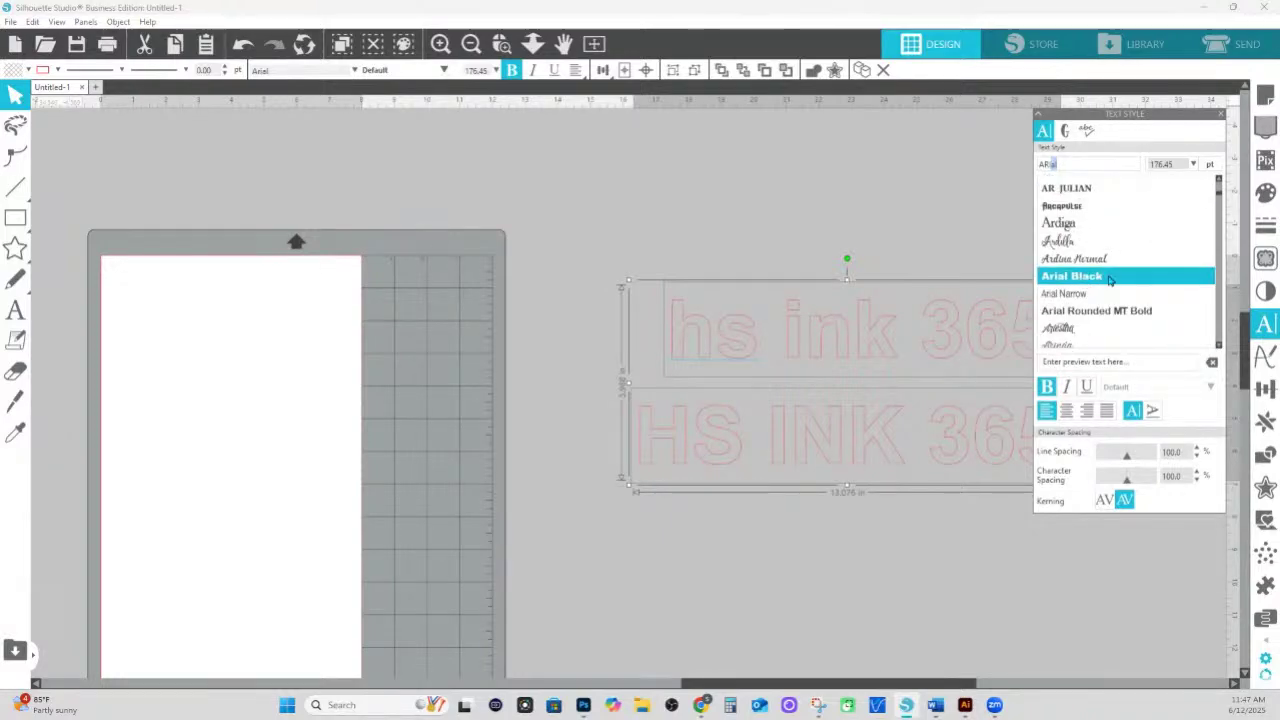
left_click(1108, 277)
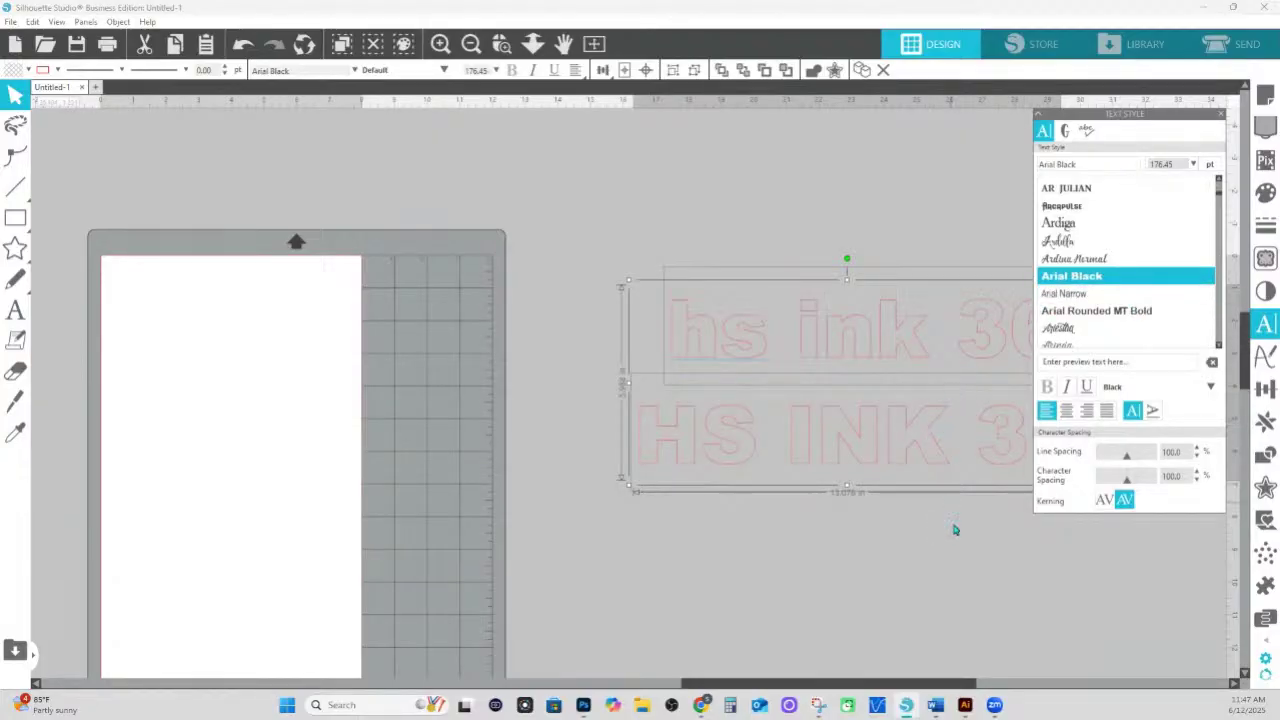
- Fill both text lines with solid black
left_click(921, 563)
left_click(880, 337)
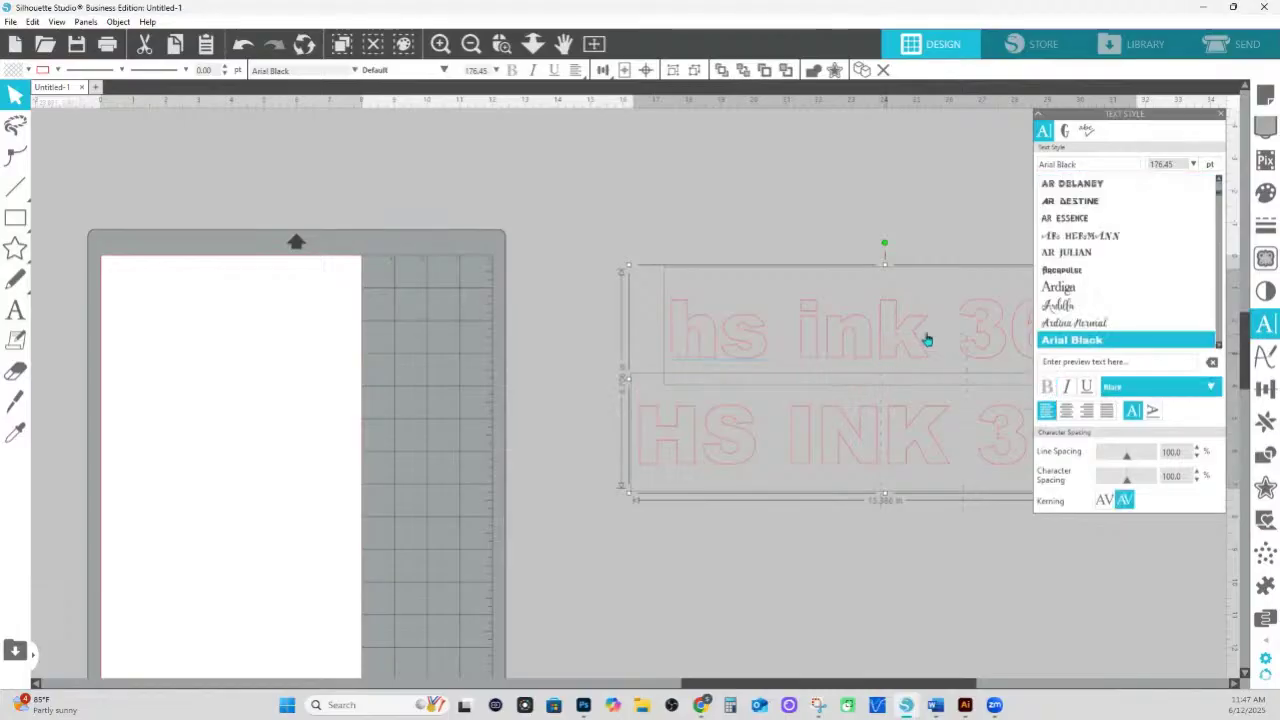
left_click(1265, 193)
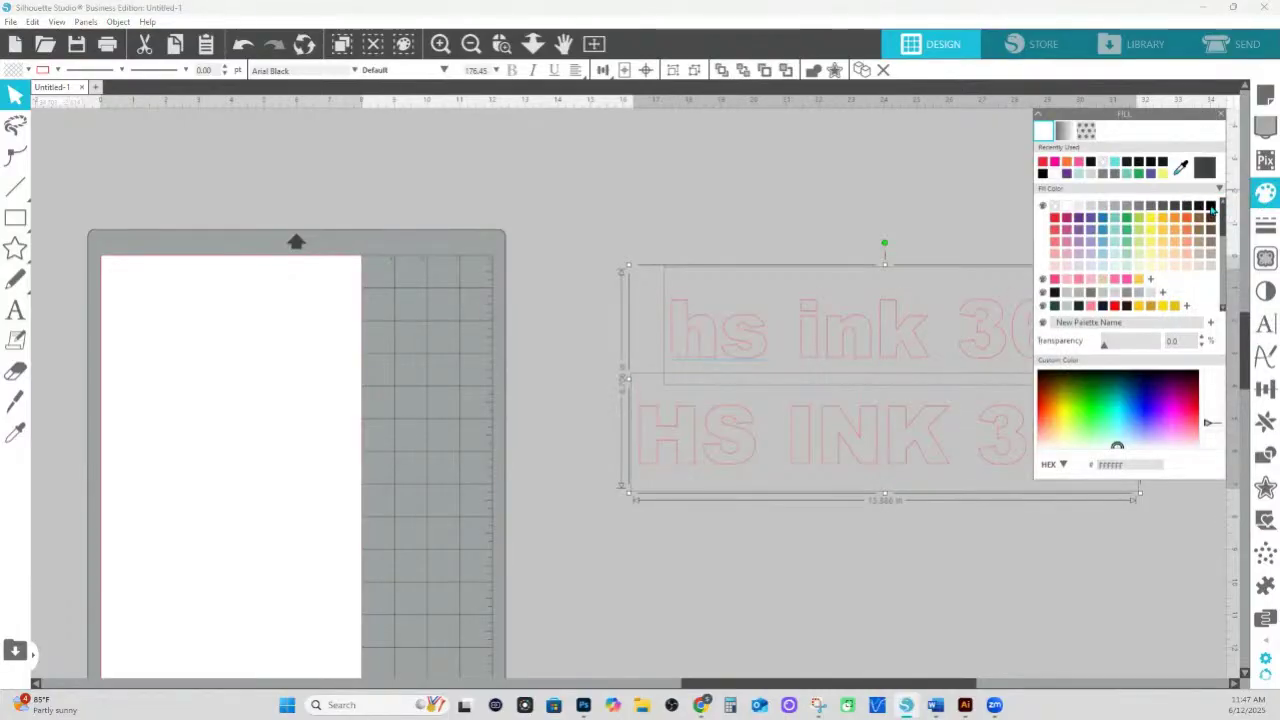
left_click(1211, 206)
left_click(926, 551)
- Move the two black text lines up and closer to the mat, and place a copy of the pair below them
left_click(905, 338)
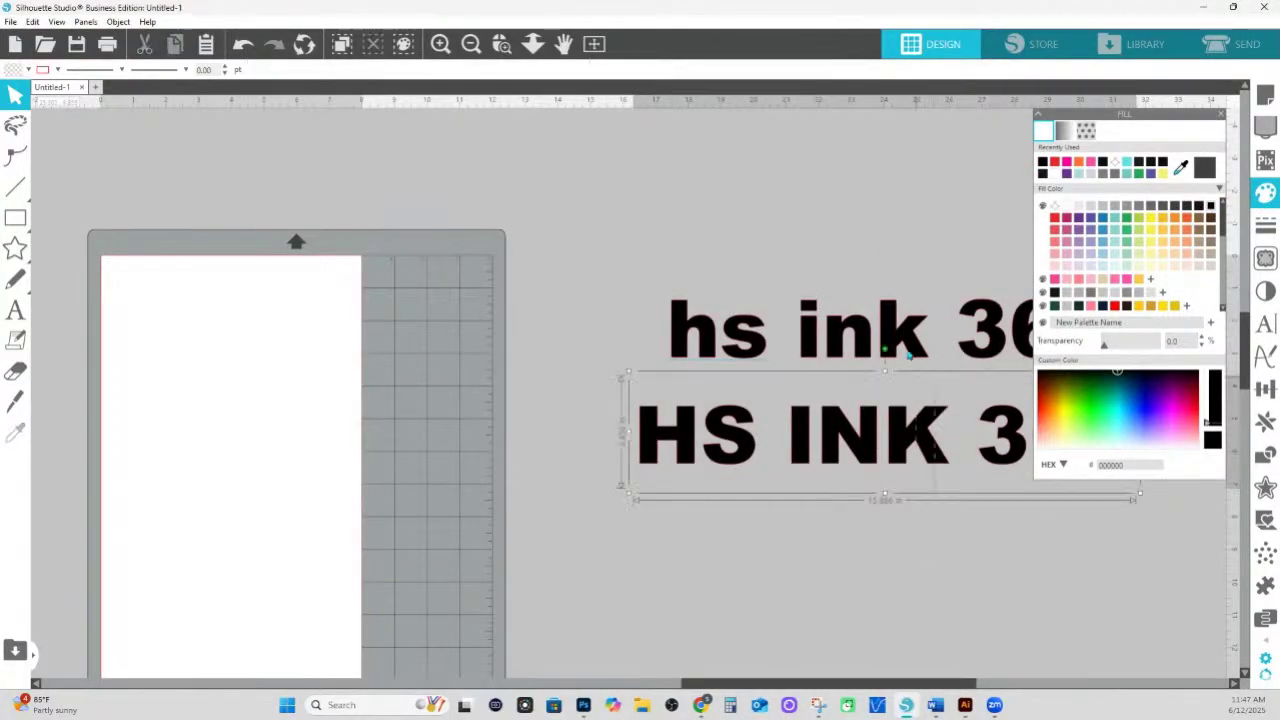
left_click_drag(905, 338, 807, 280)
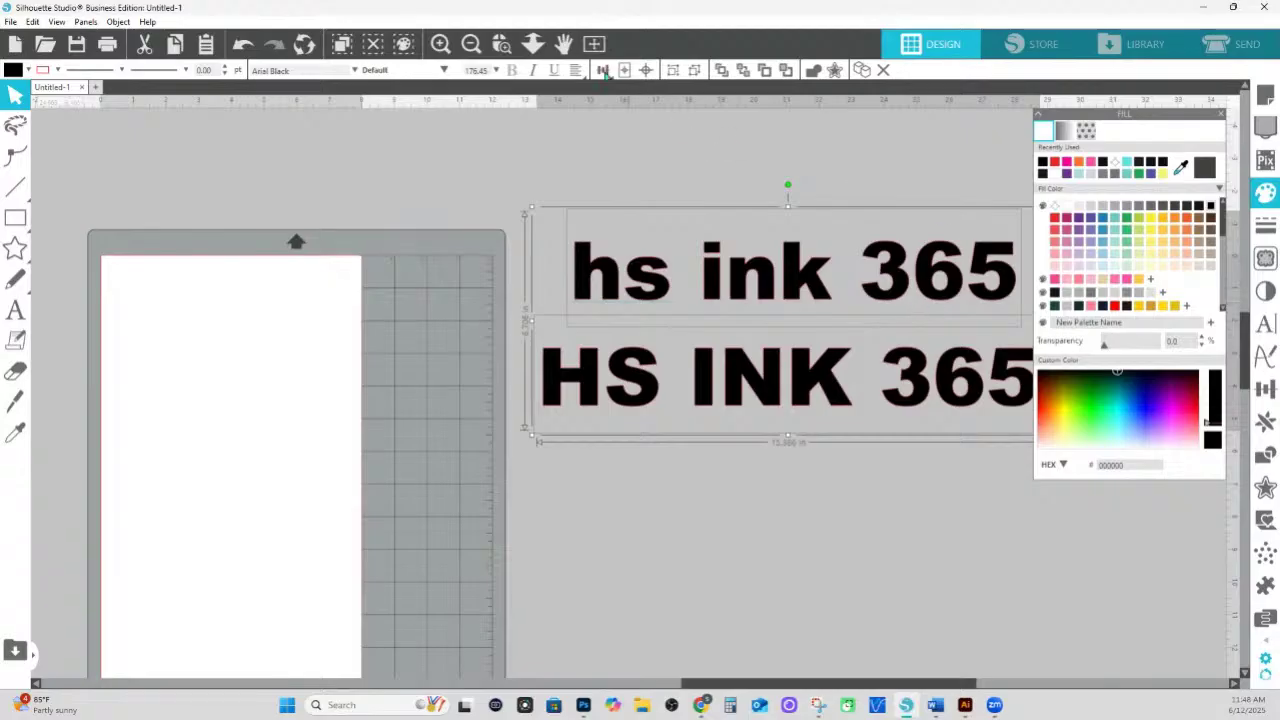
left_click(948, 537)
left_click(805, 280)
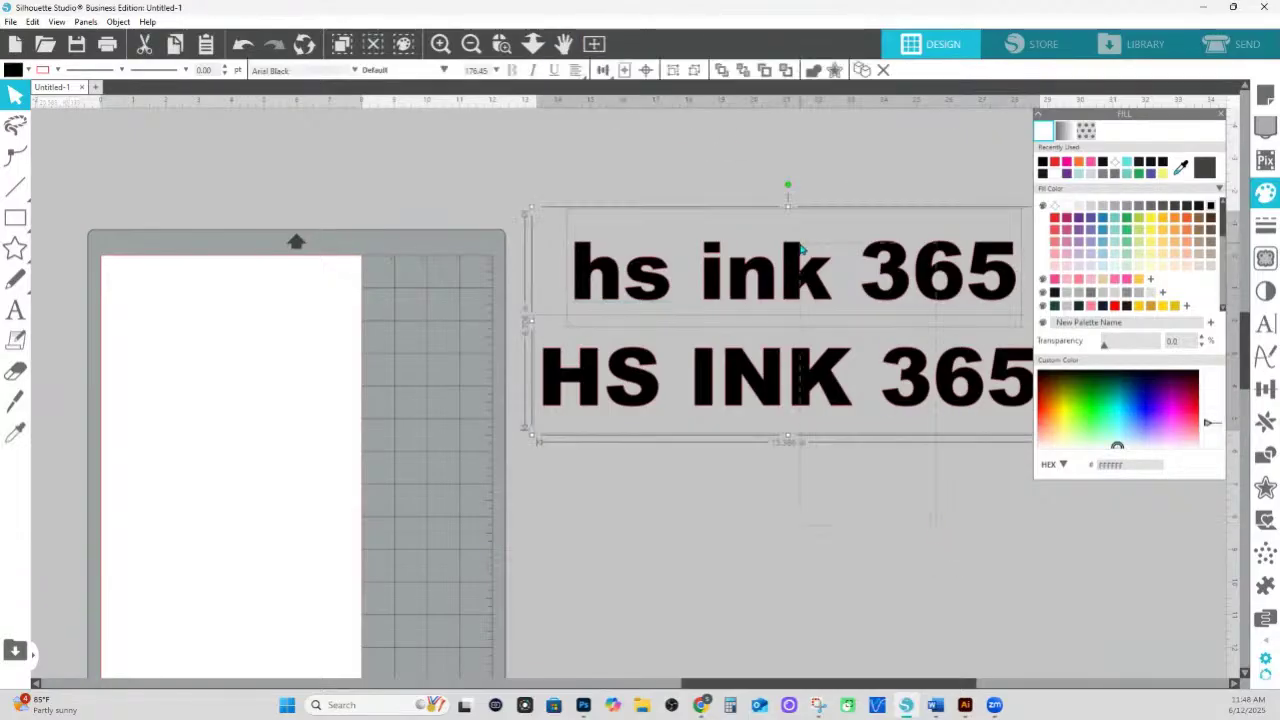
left_click_drag(804, 280, 824, 553)
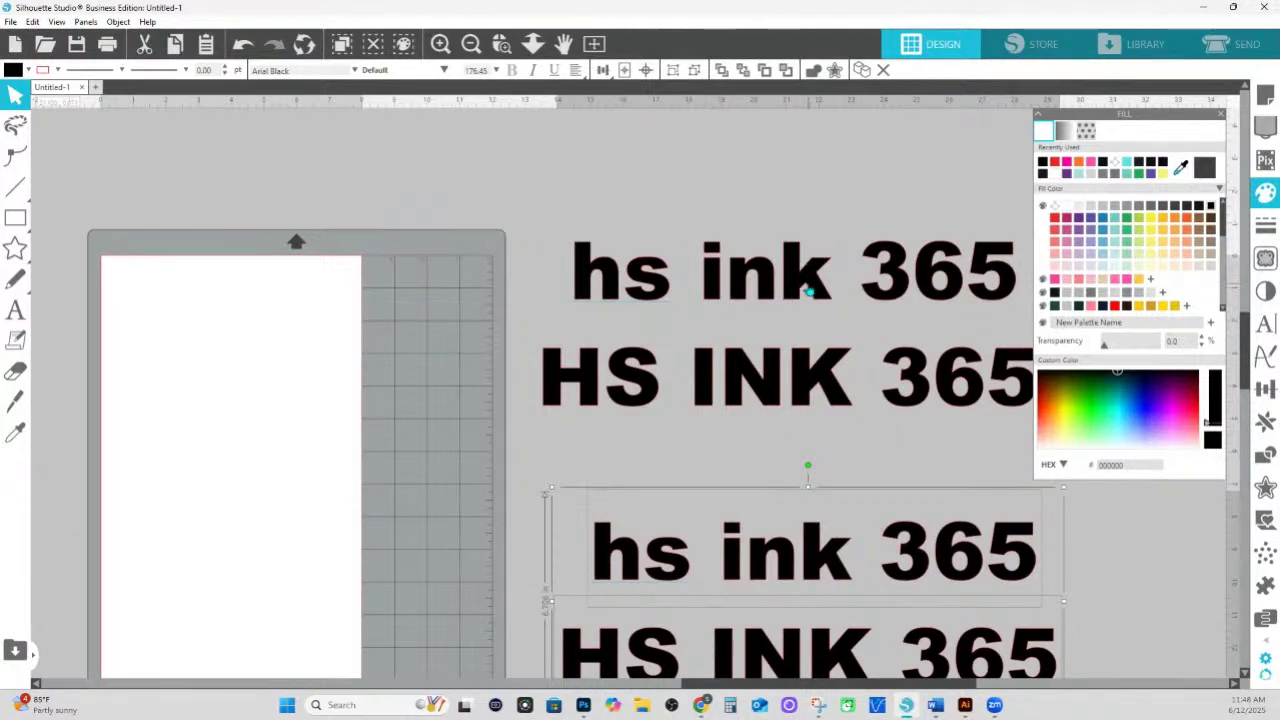
- Set the line color of the upper pair of text lines to purple-blue 5453A4
left_click(786, 268)
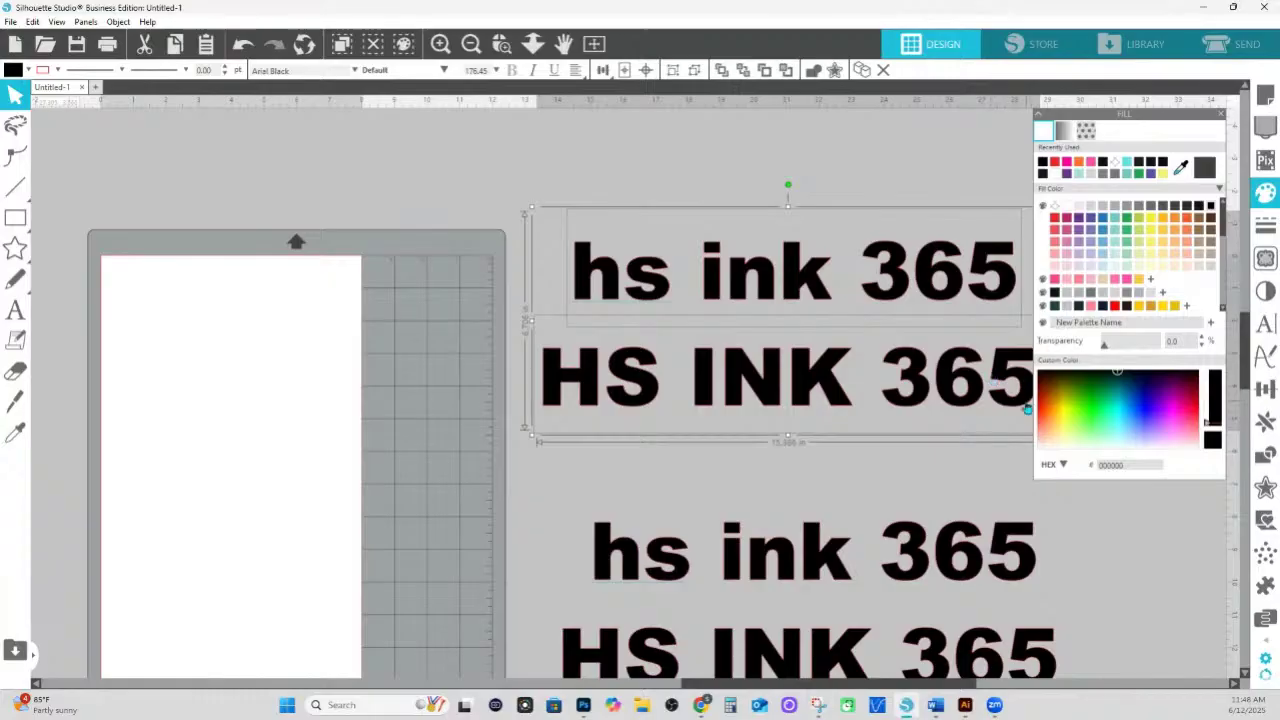
left_click(1267, 227)
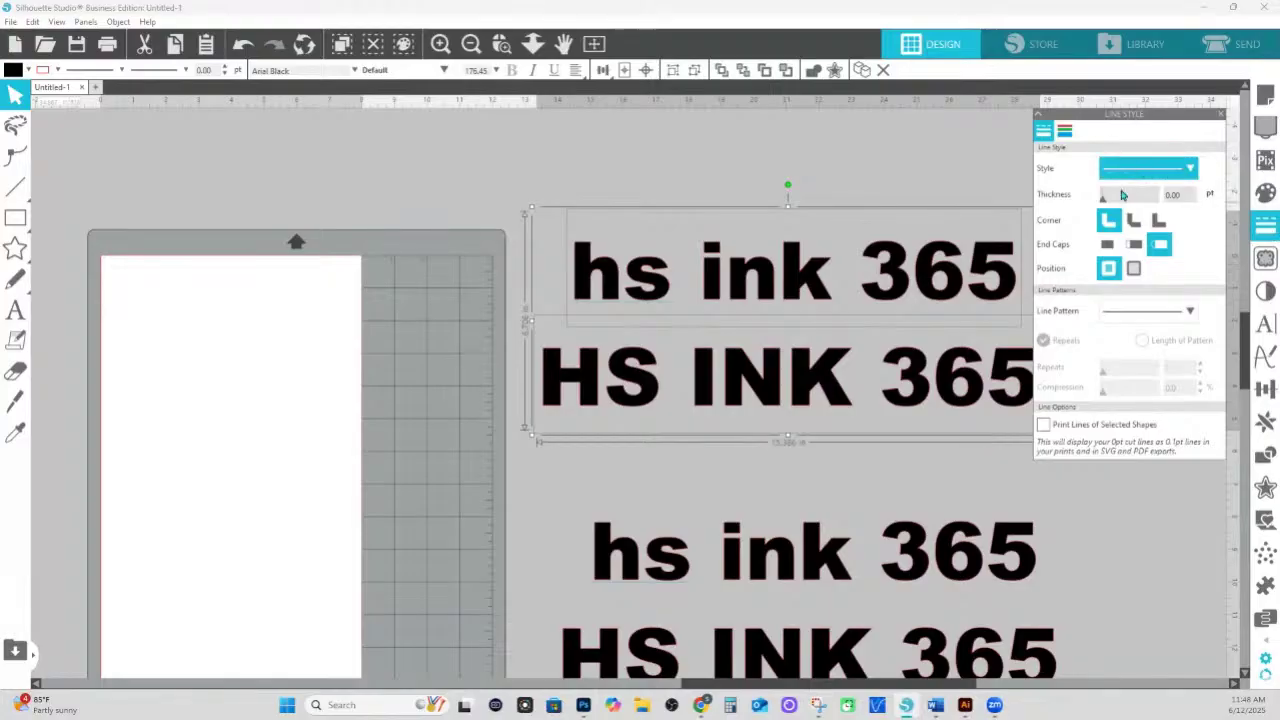
left_click(1063, 133)
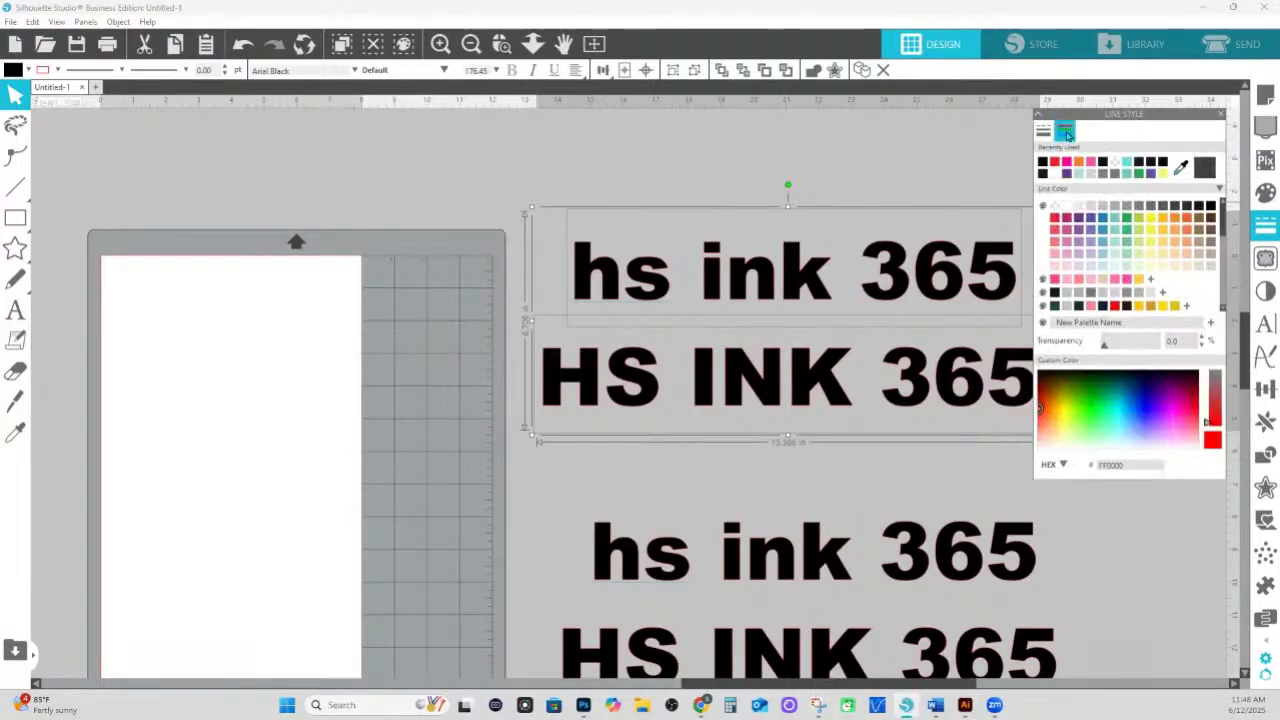
left_click(1092, 220)
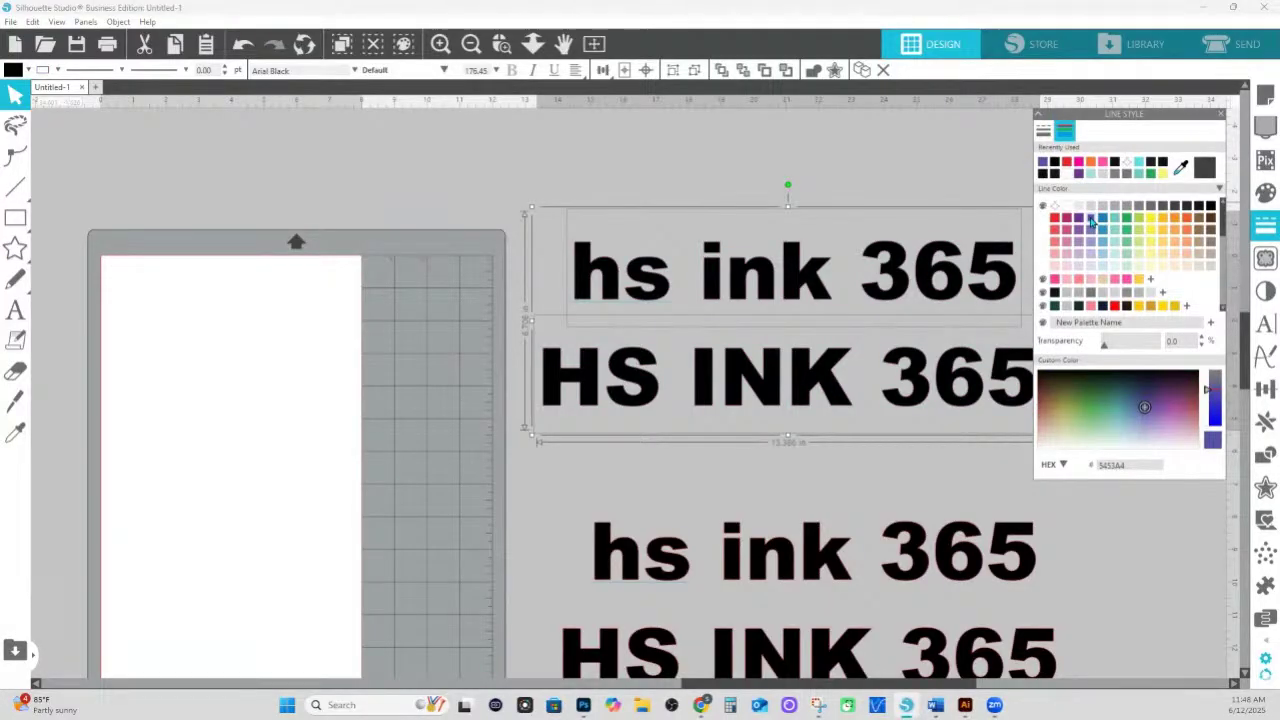
- Set the outline thickness of the upper text pair to 18.43 pt
left_click(1045, 133)
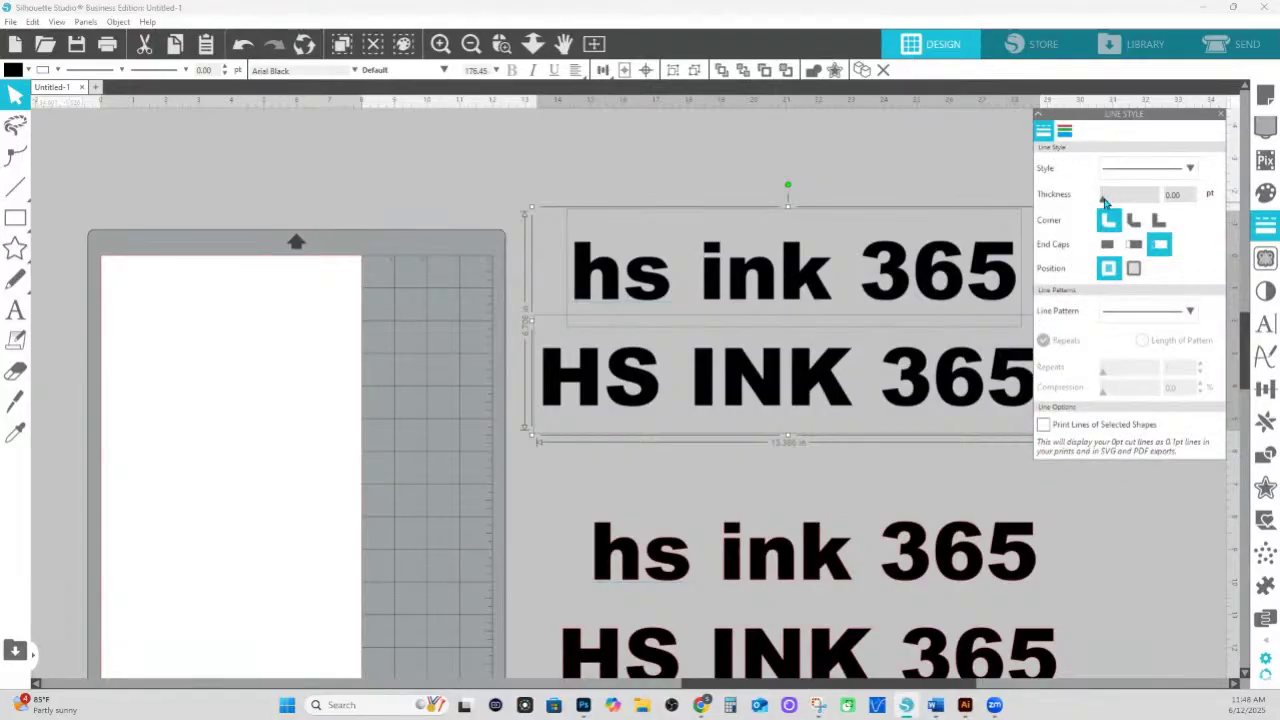
left_click_drag(1104, 199, 1165, 206)
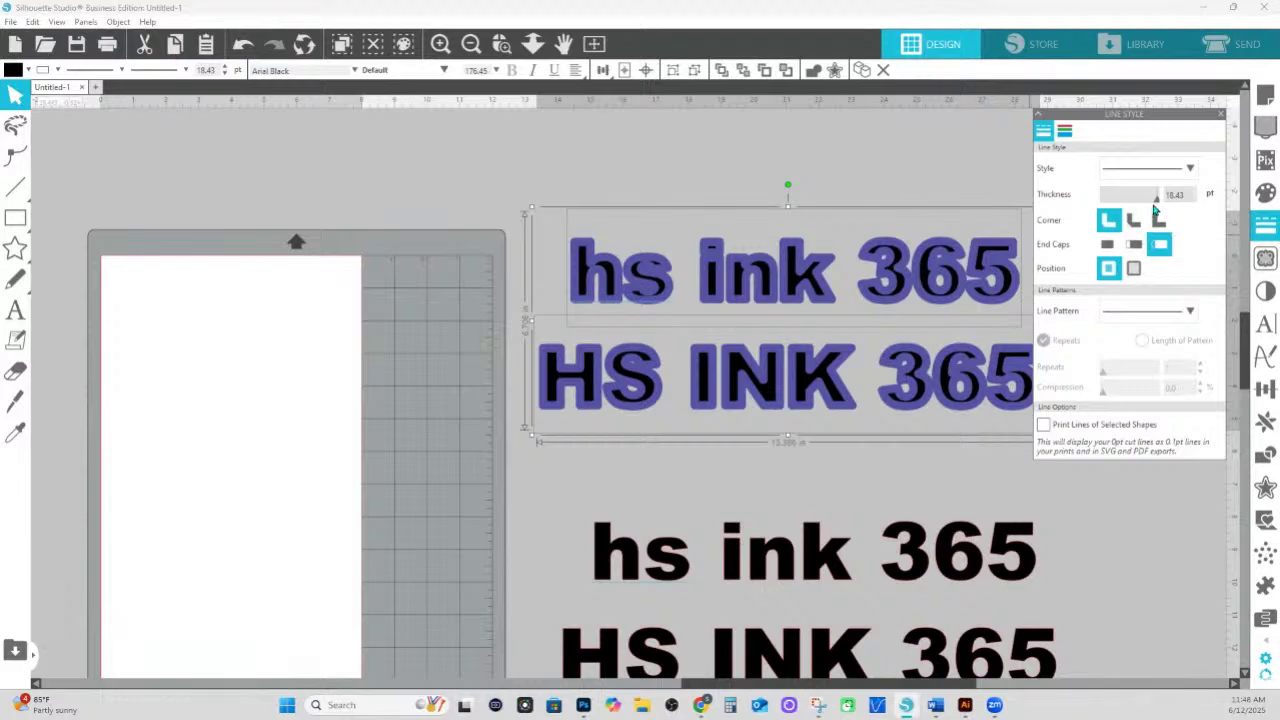
mouse_move(1156, 198)
left_mouse_down()
mouse_move(1116, 199)
mouse_move(1117, 210)
mouse_move(1166, 215)
left_mouse_up()
- Give the upper pair's thick outline sharp corners and position the outline behind the fill
left_click(1132, 222)
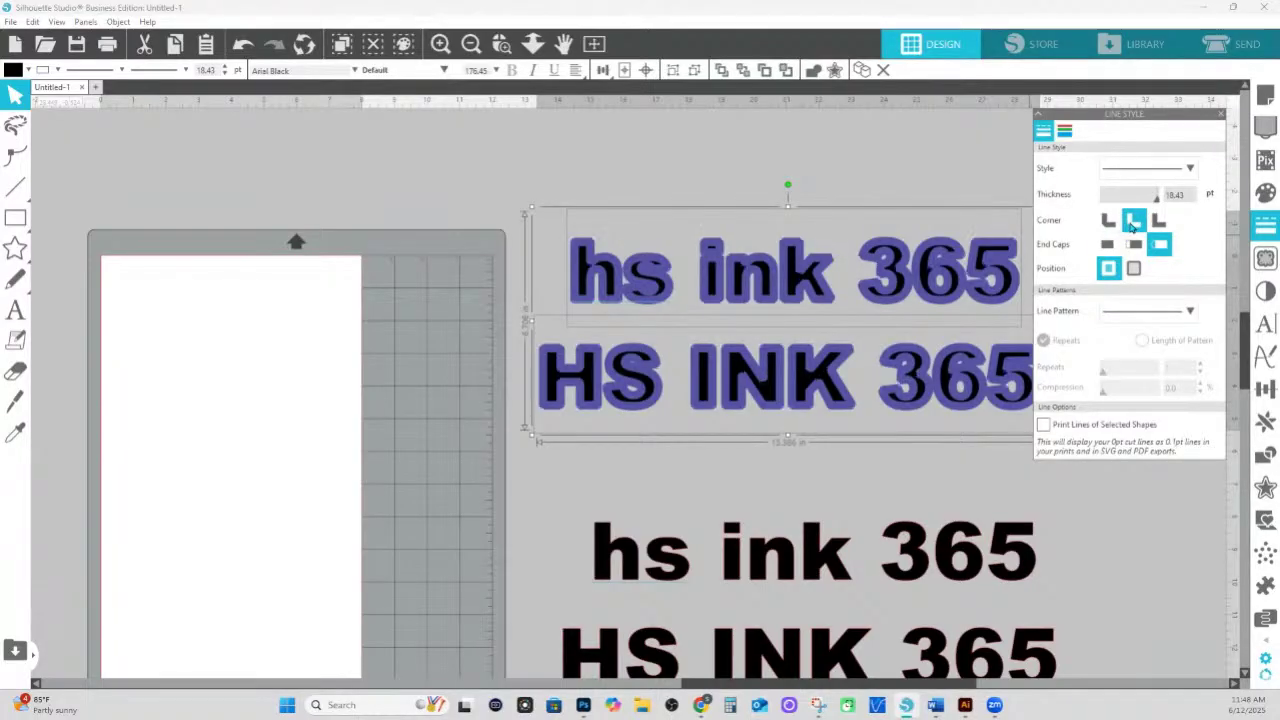
left_click(1159, 221)
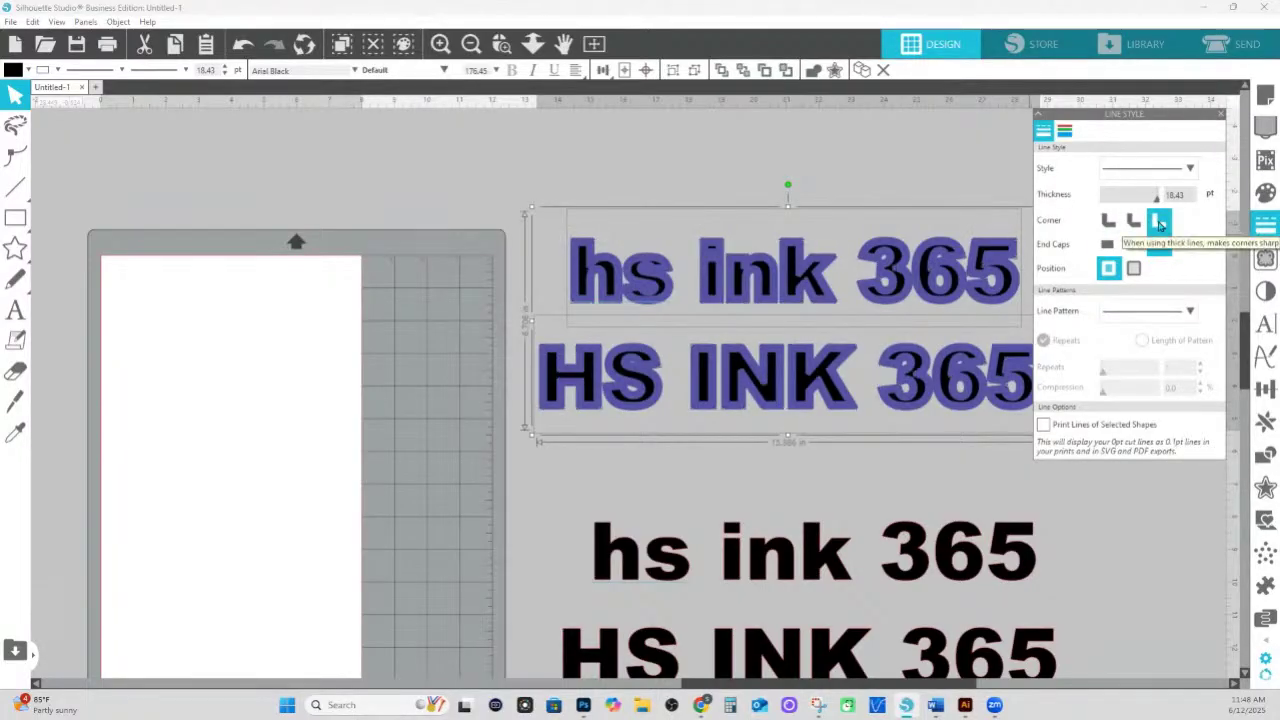
left_click(1133, 270)
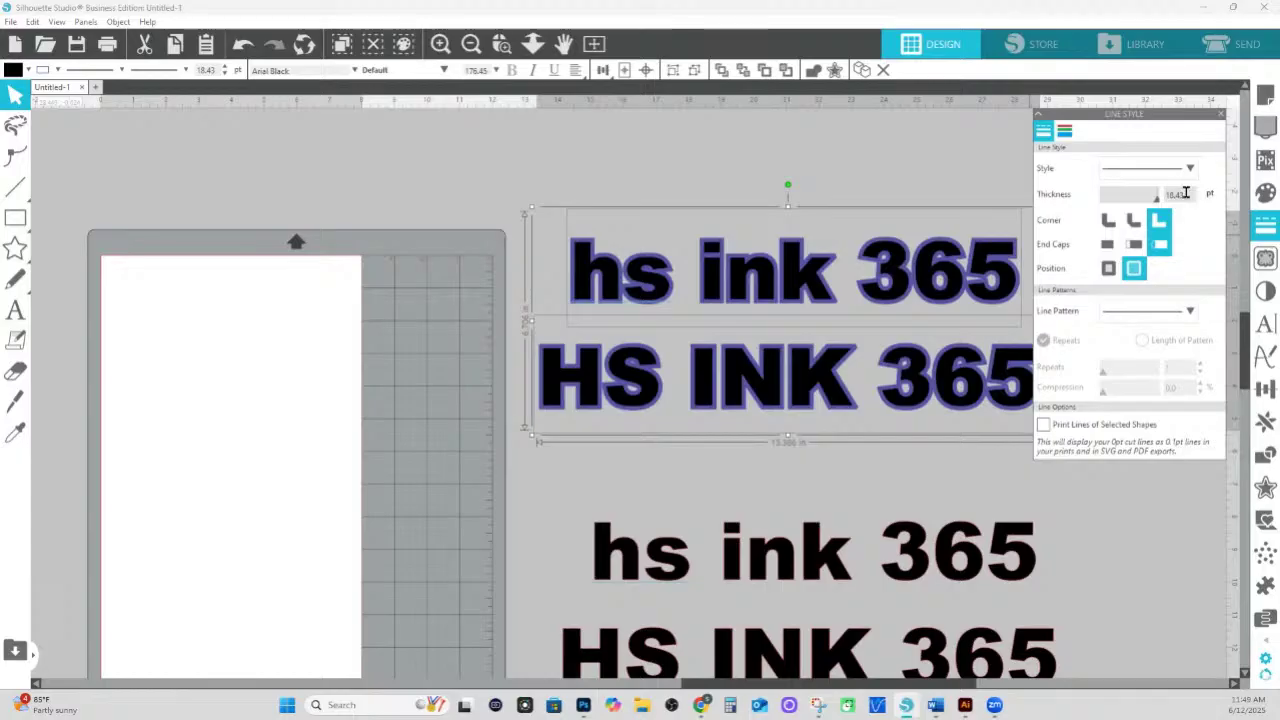
- Try a 25 pt outline thickness on the upper text pair, and increase it to 30 pt
left_click_drag(1187, 194, 1150, 198)
type("25")
key("Return")
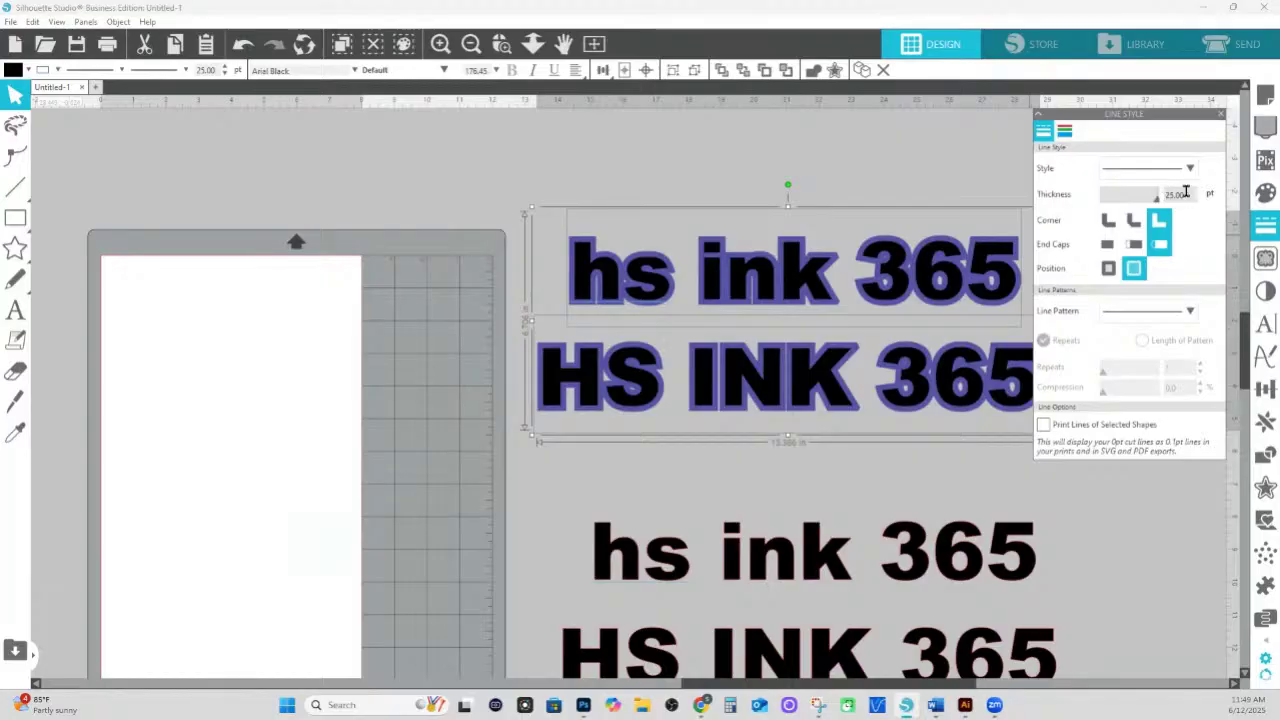
type("30")
key("Return")
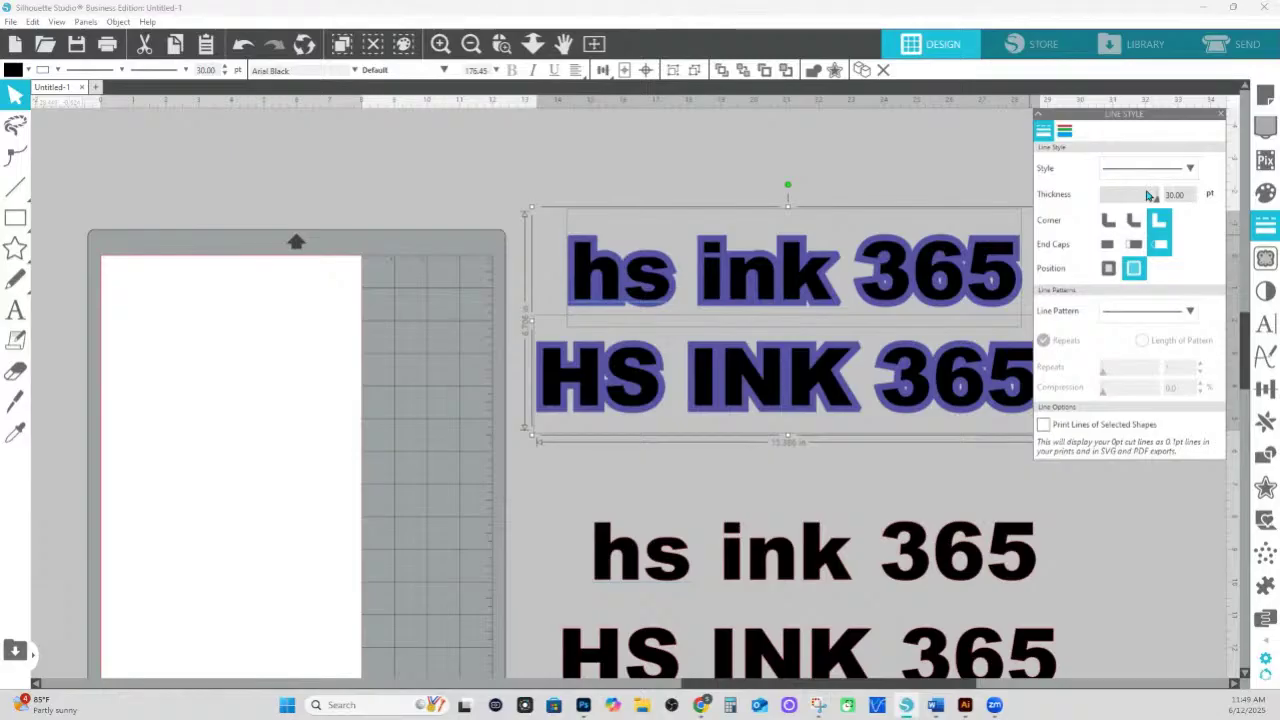
- Try the upper pair's outline in front of the fill with the plain lowercase line on top, and restore the outline behind the fill
left_click(1105, 274)
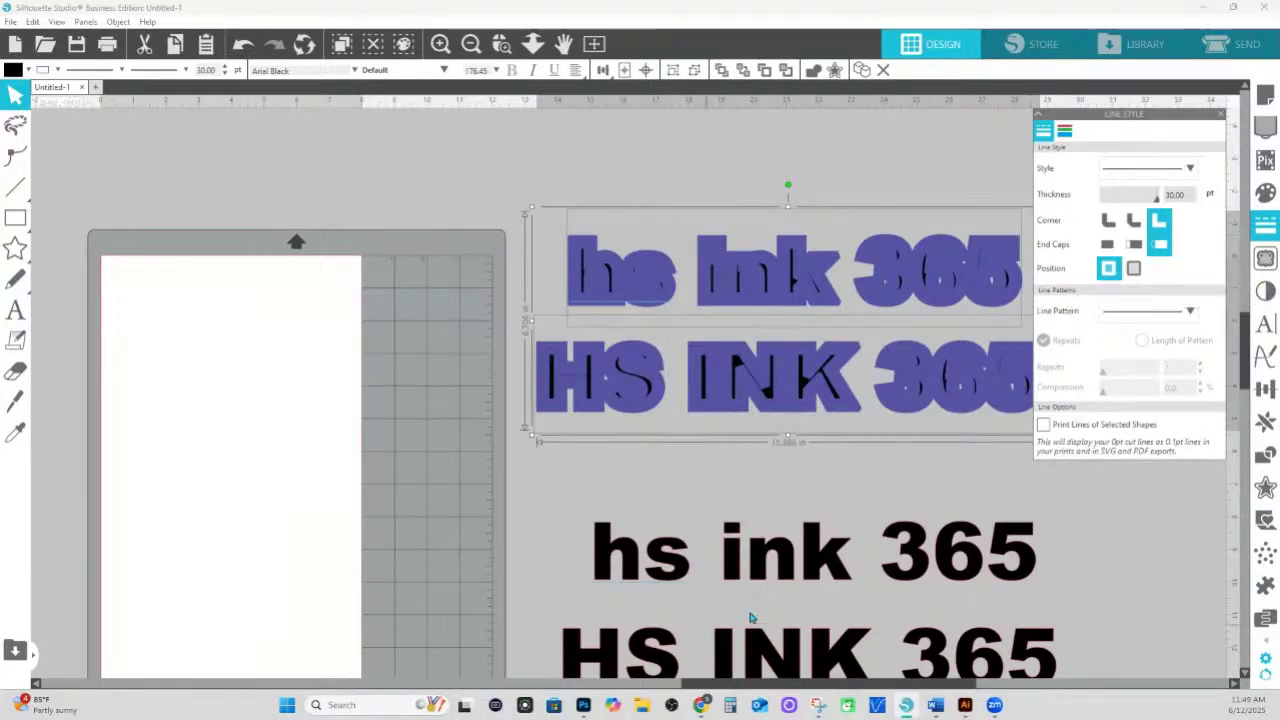
mouse_move(590, 572)
left_mouse_down()
mouse_move(617, 398)
mouse_move(570, 298)
left_mouse_up()
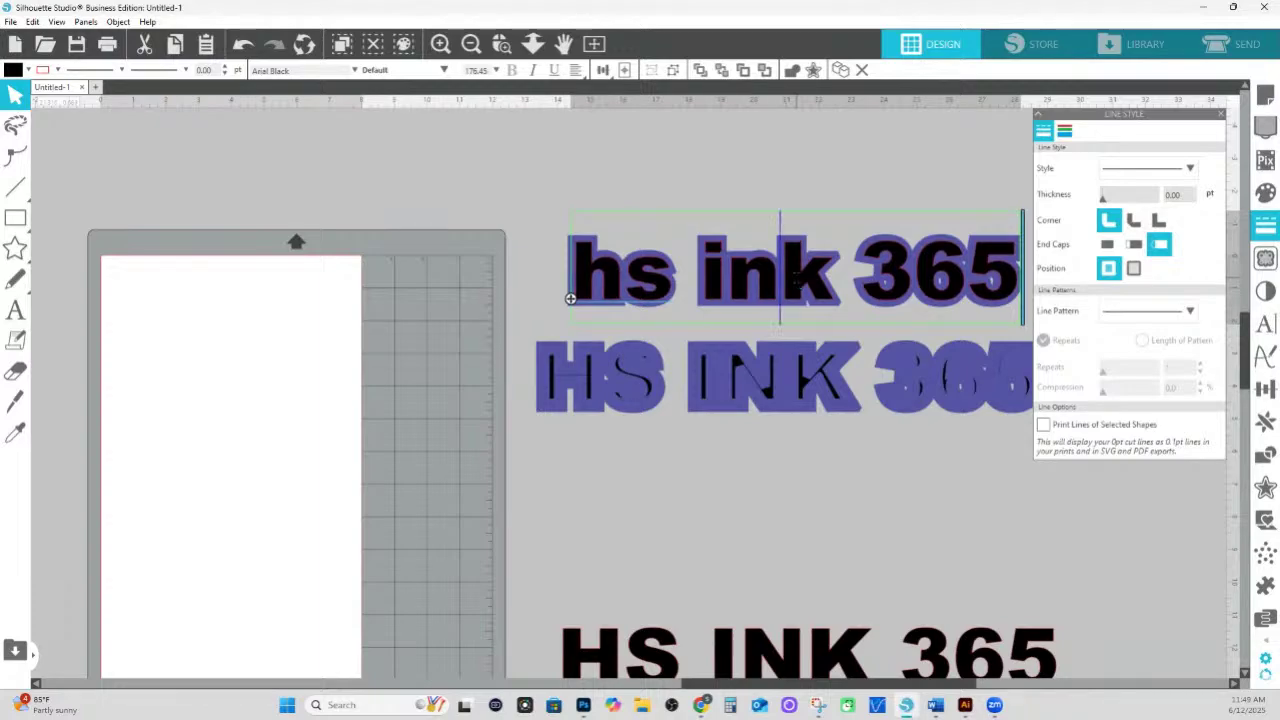
left_click(780, 500)
key("ctrl+z")
key("ctrl+z")
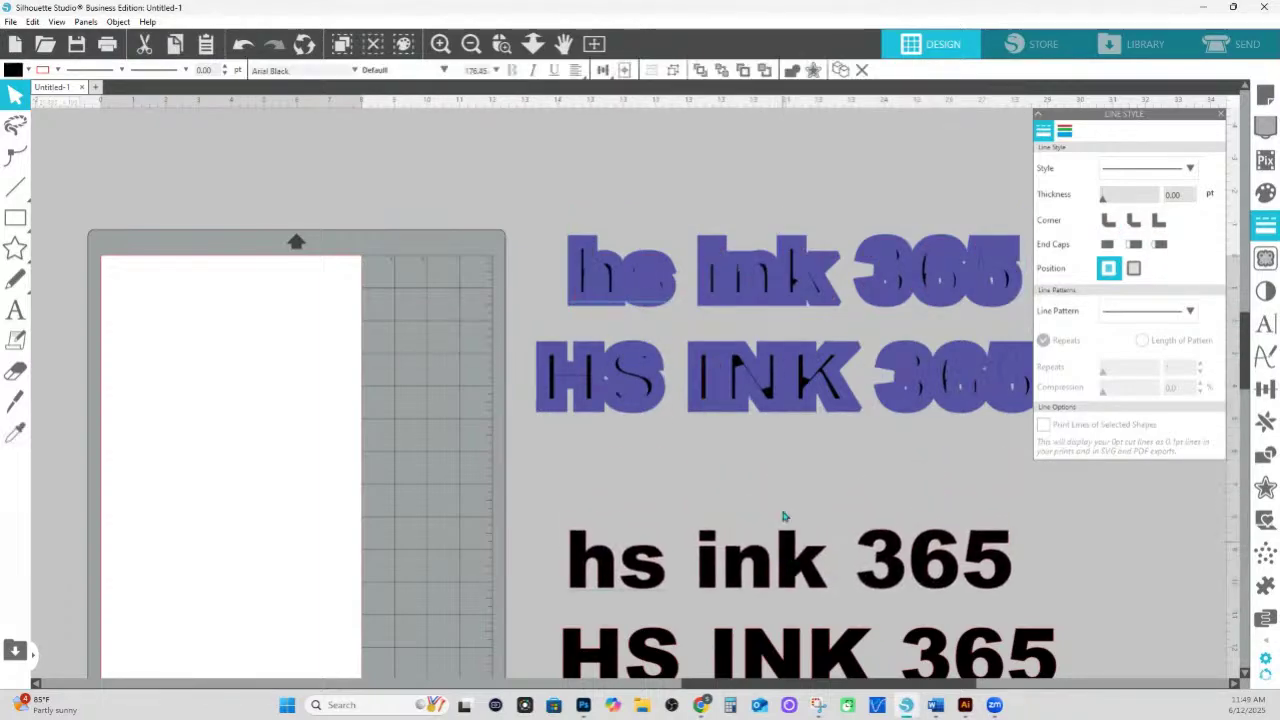
key("ctrl+z")
left_click(1133, 270)
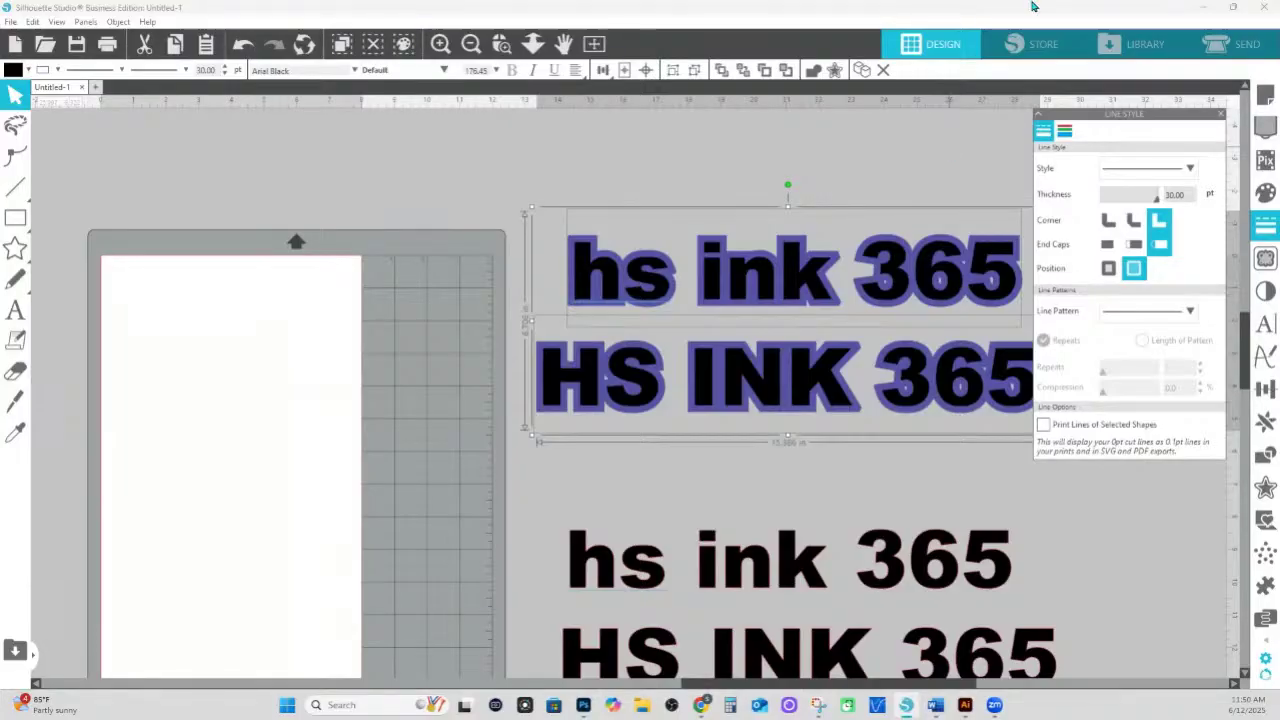
- Try a 17.50 pt outline thickness on the upper text pair, and set it back to 30 pt
key("Escape")
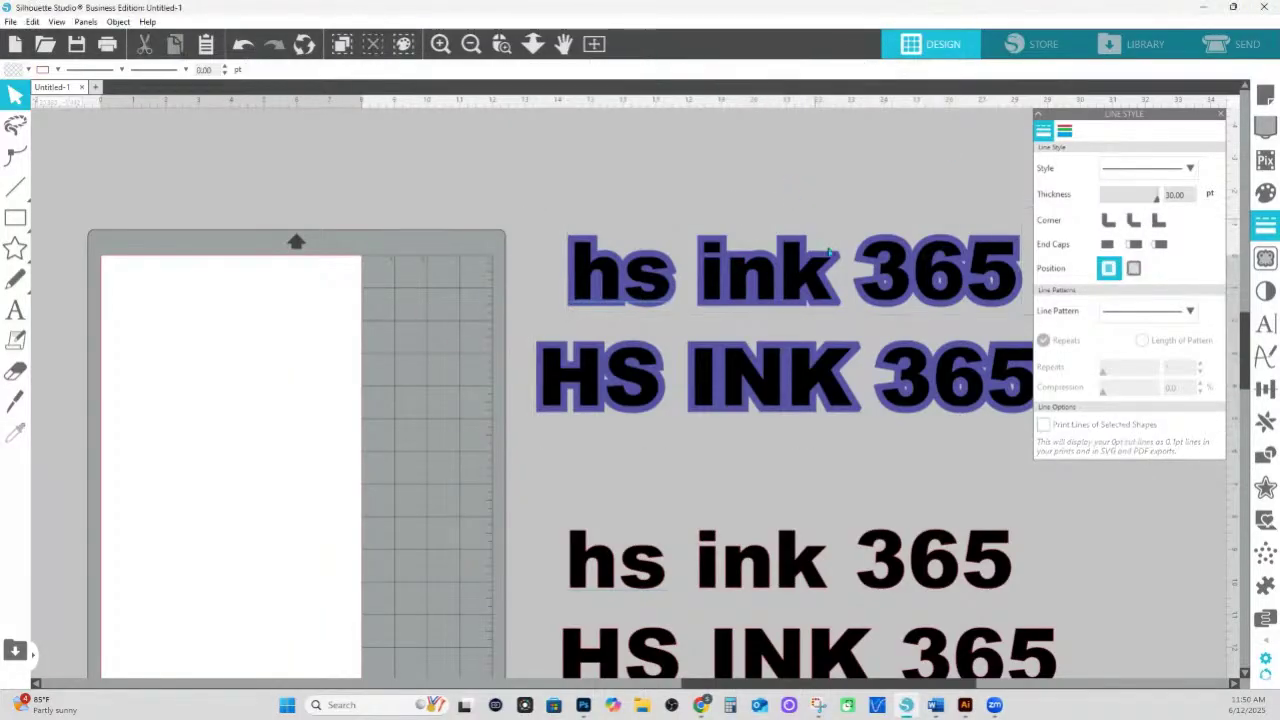
left_click(858, 390)
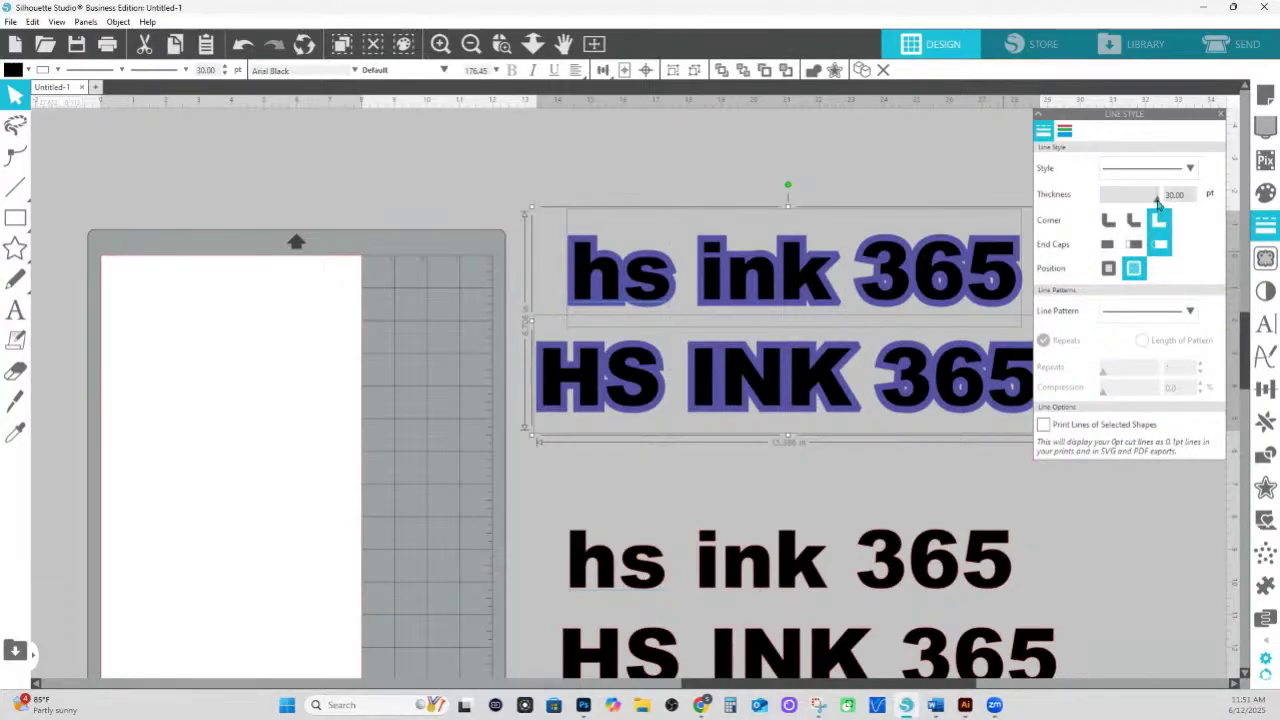
left_click_drag(1158, 201, 1153, 203)
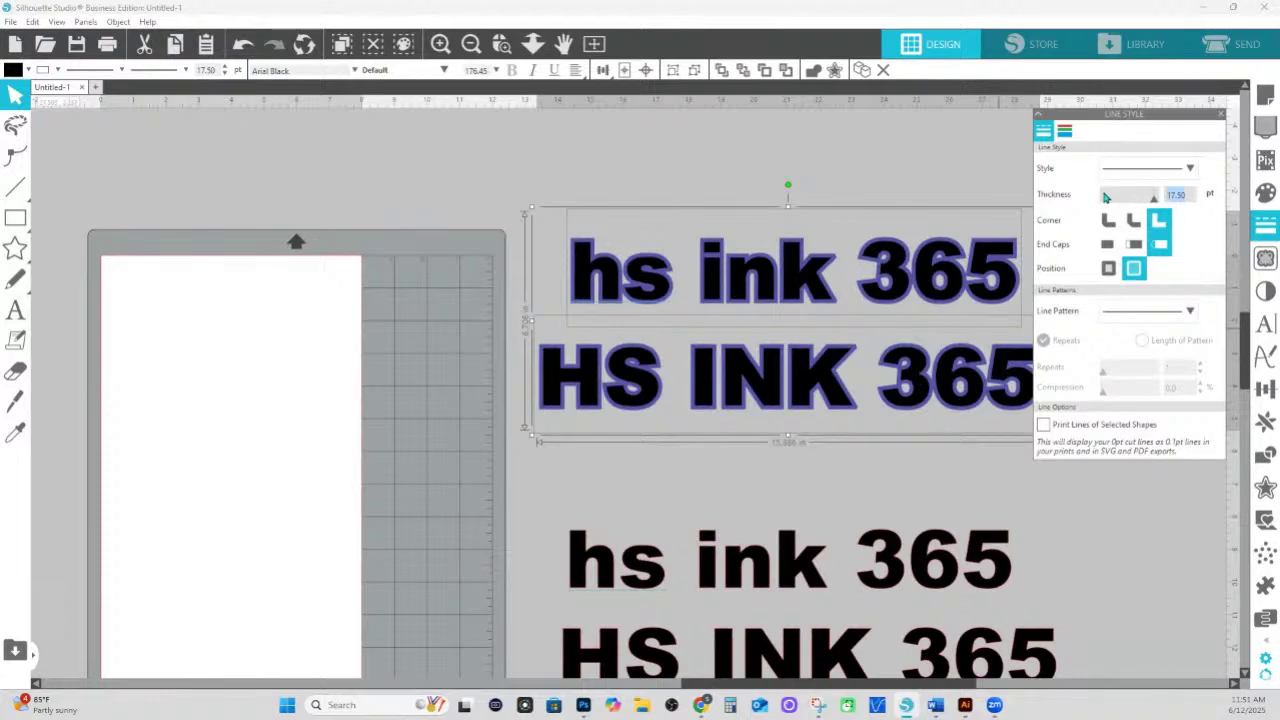
type("30")
key("Return")
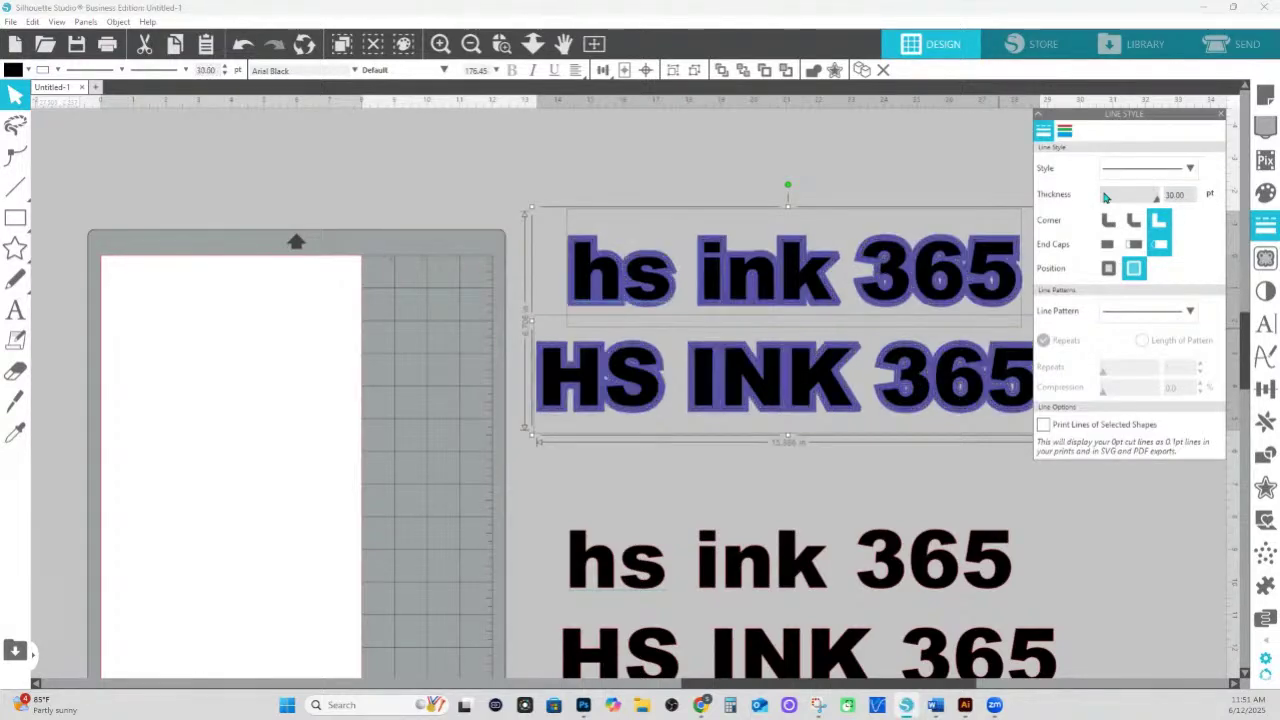
- Copy the outlined upper text pair and paste the duplicate directly in front of it
right_click(884, 244)
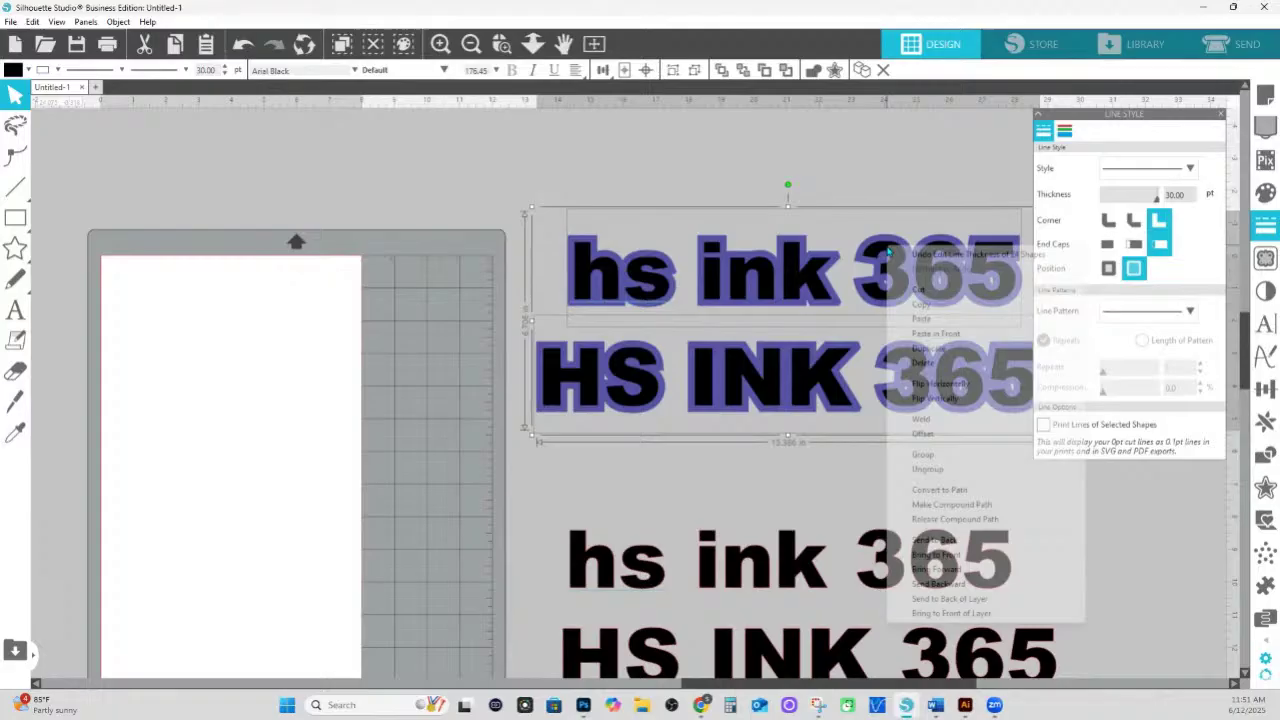
left_click(918, 306)
right_click(886, 207)
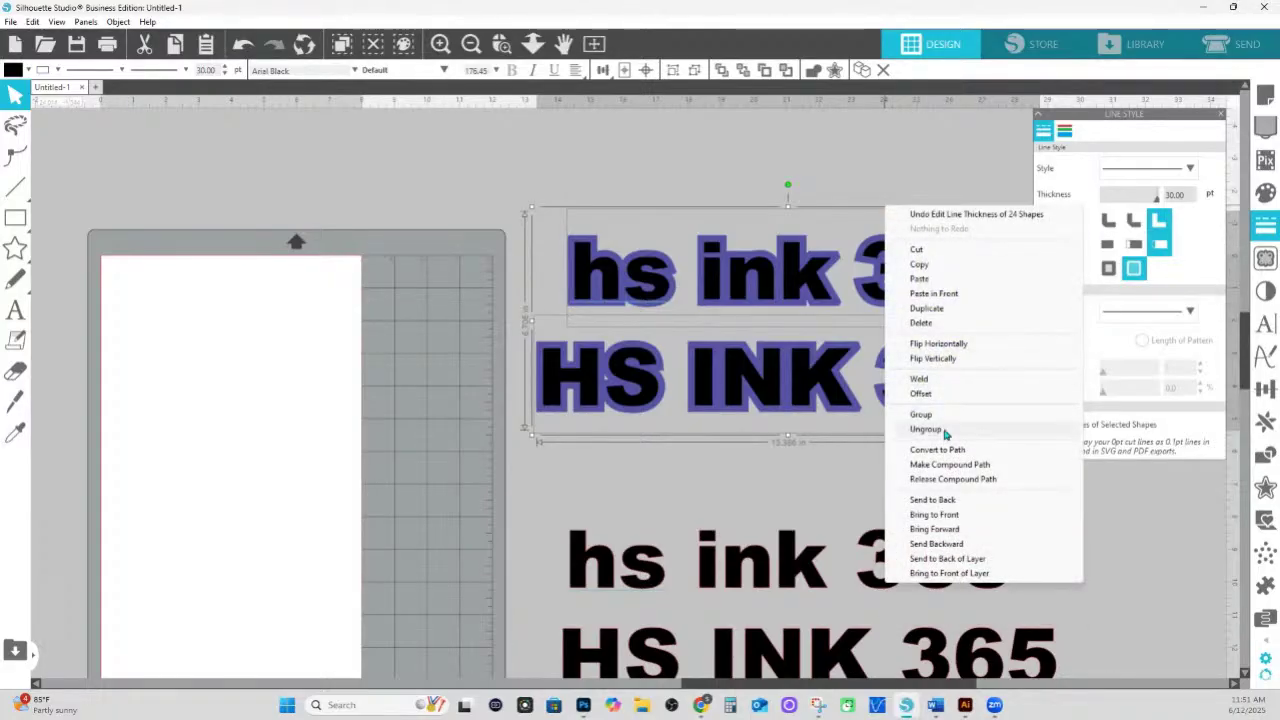
left_click(950, 294)
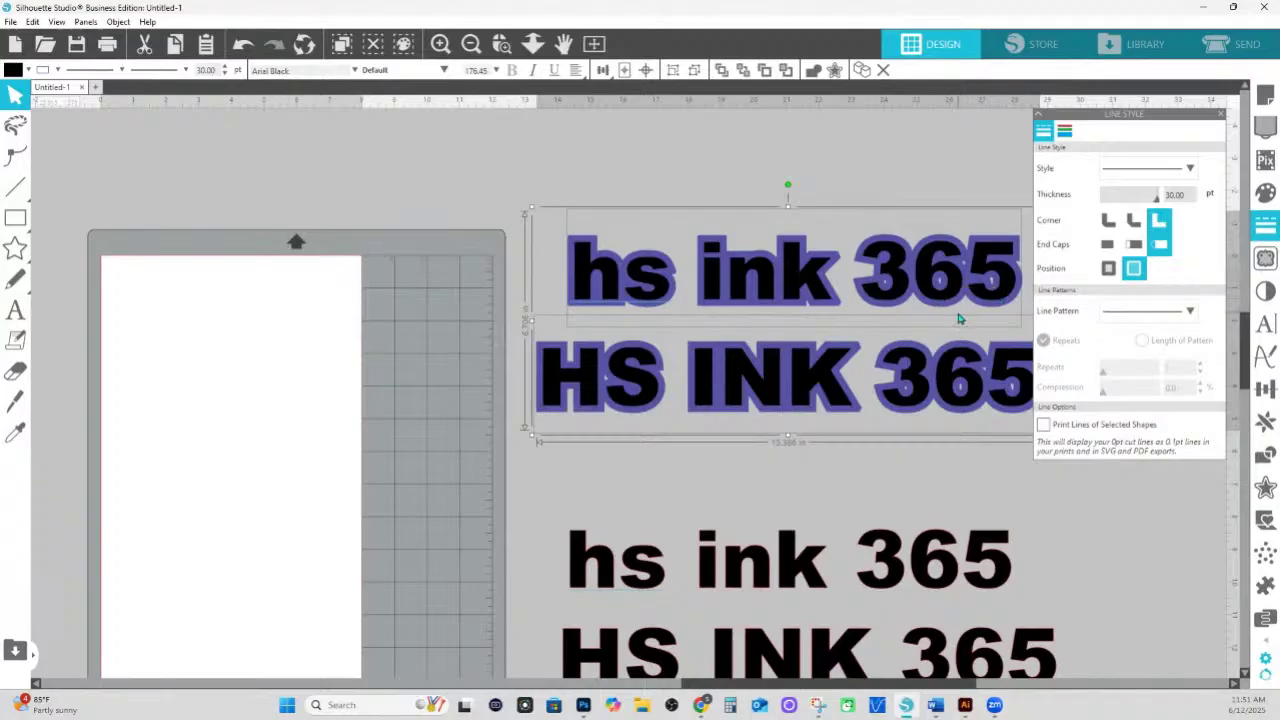
- Give the front copy of the upper text pair a pink FD4EA9 outline with a thickness of 13.75 pt
left_click(1064, 131)
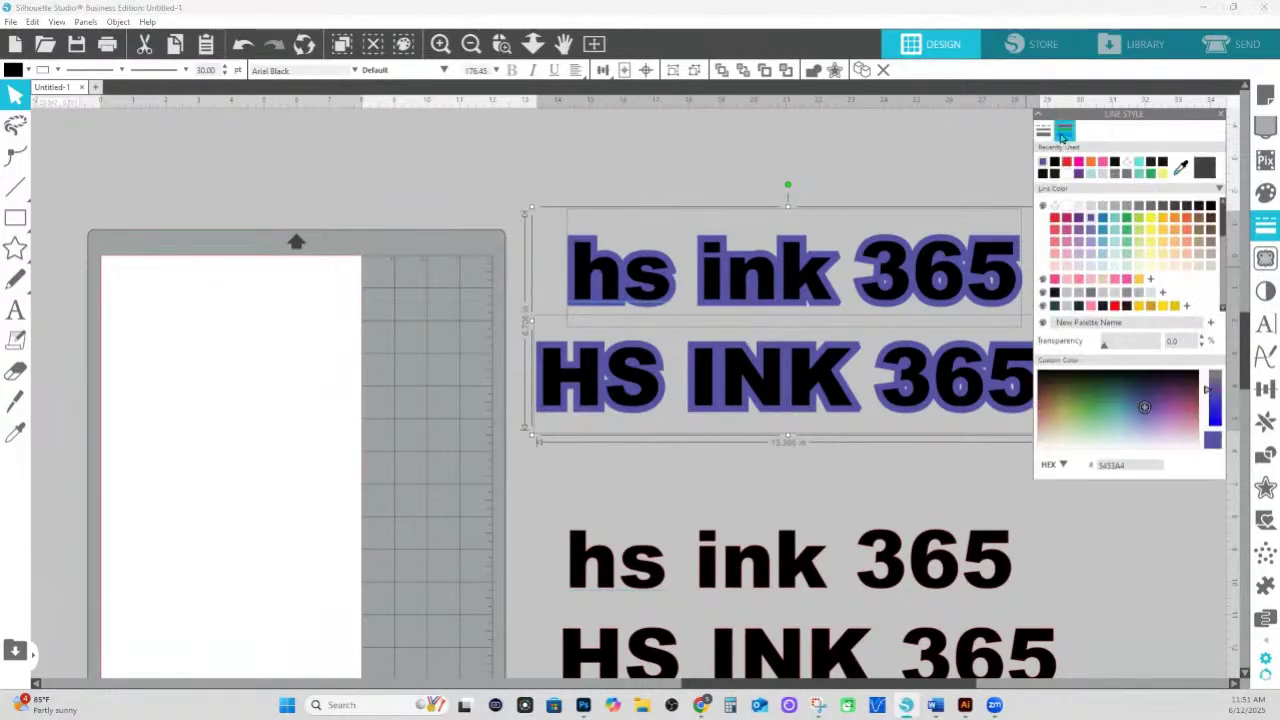
left_click(1104, 166)
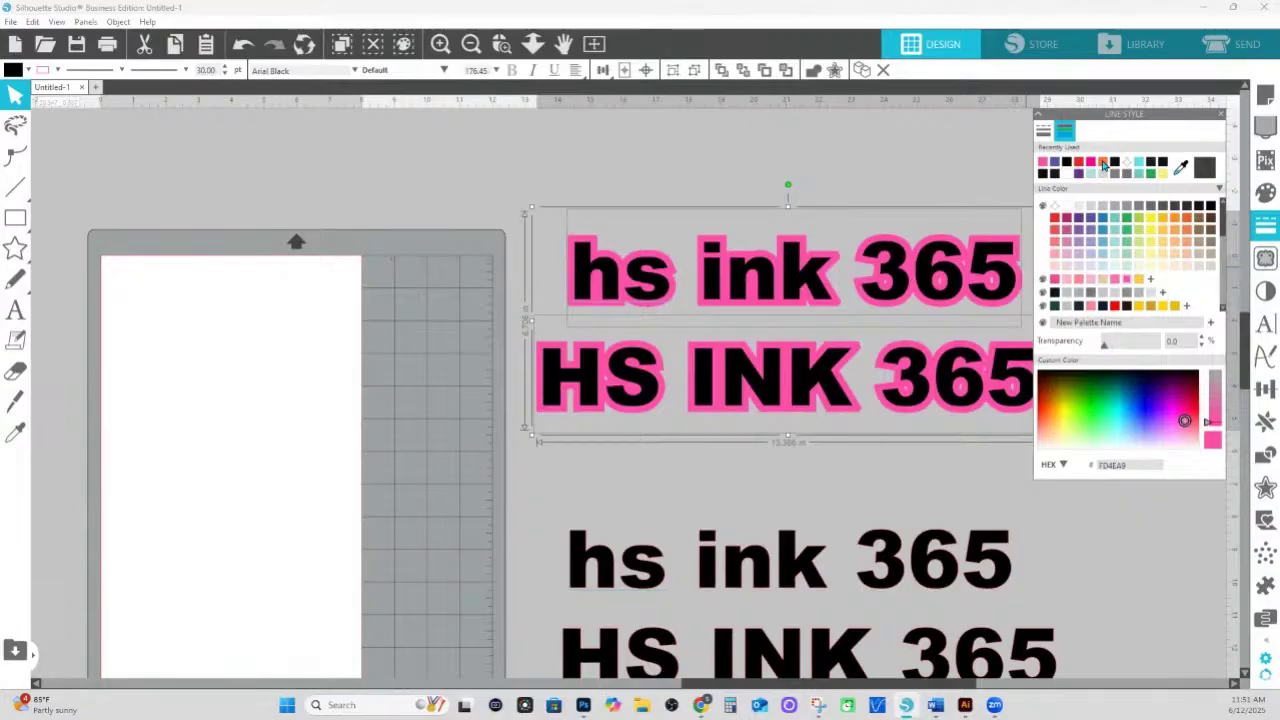
left_click(1043, 131)
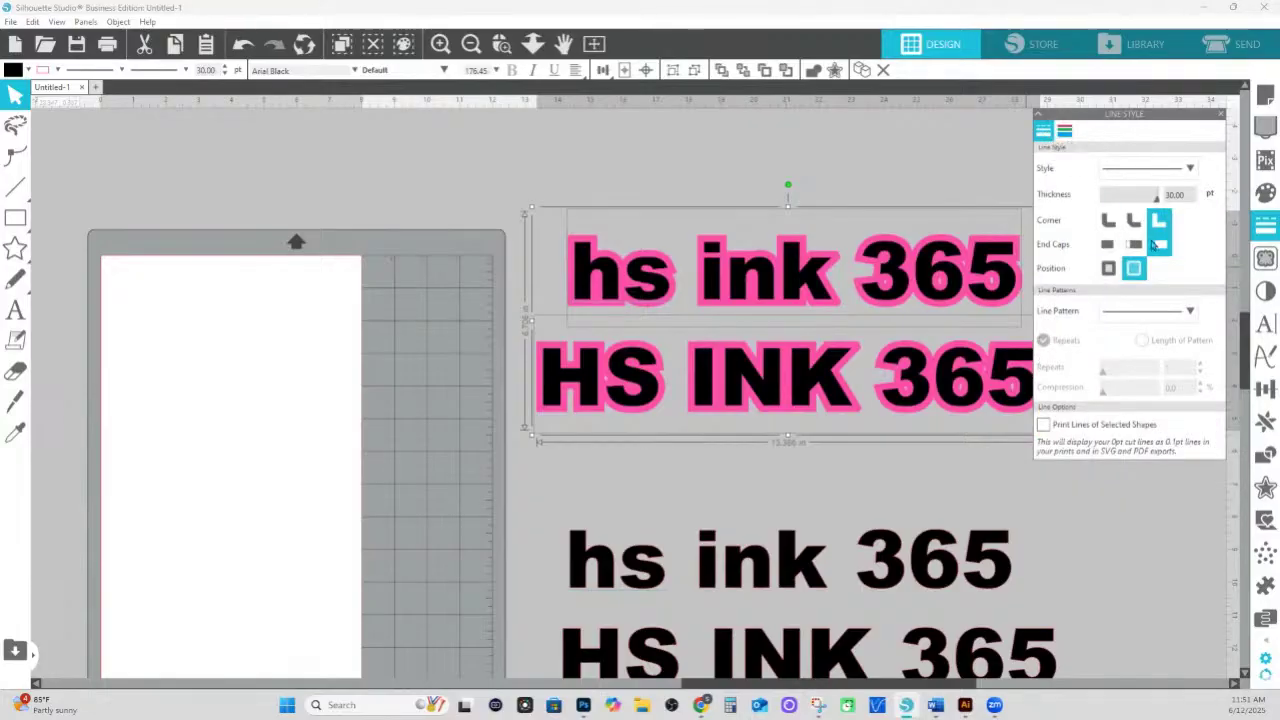
left_click_drag(1157, 203, 1143, 204)
left_click(890, 183)
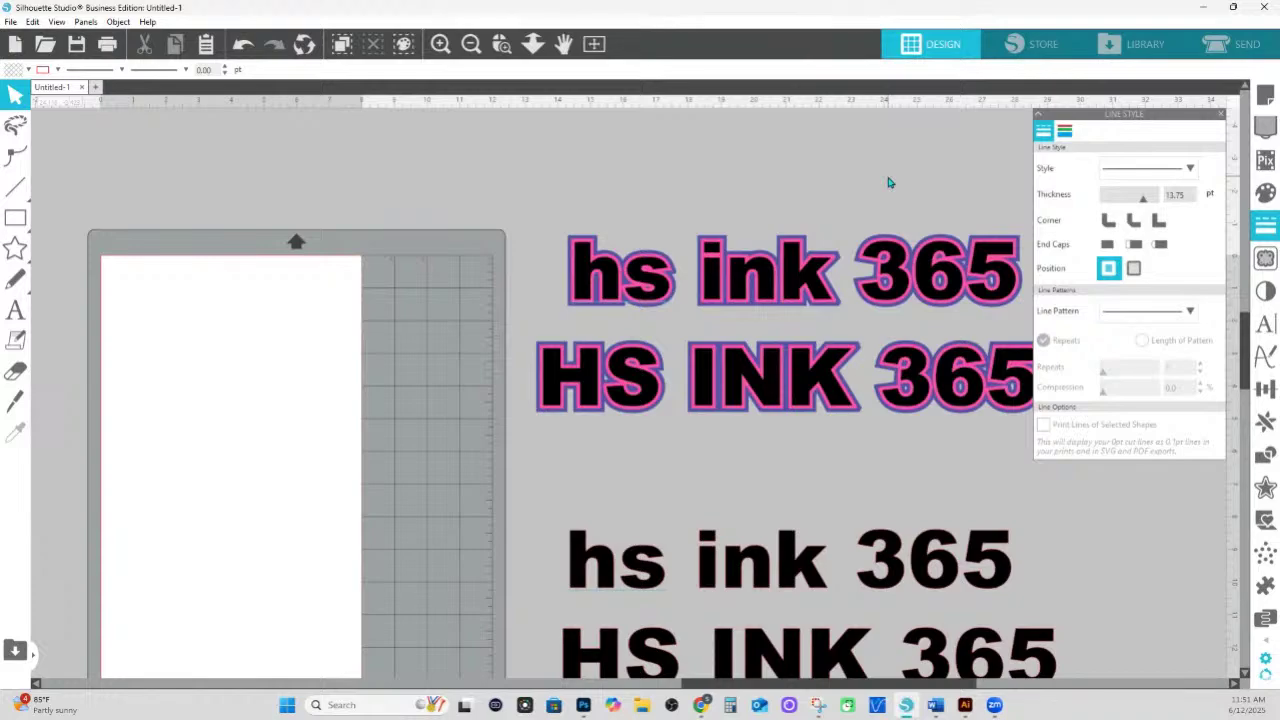
- Replace the text of the pink-outlined front lowercase line with "Honestly SpINKing"
double_click(897, 258)
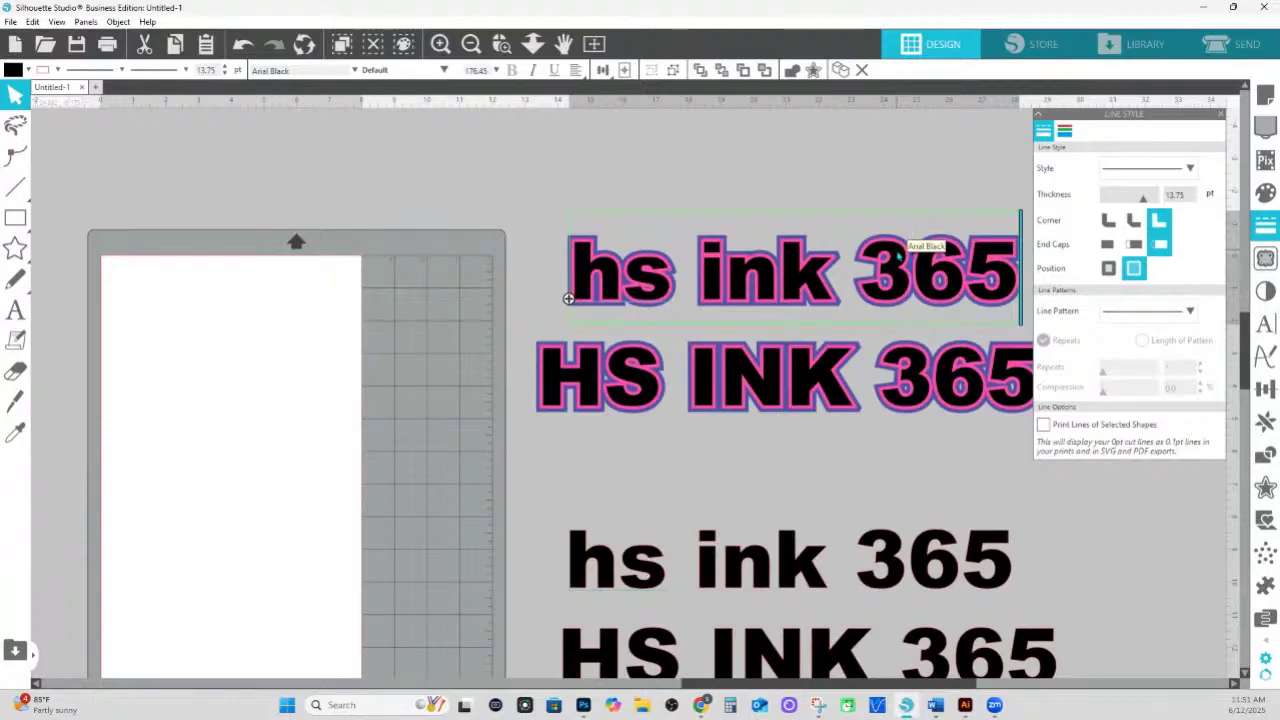
key("ctrl+a")
key("Left")
key("Left")
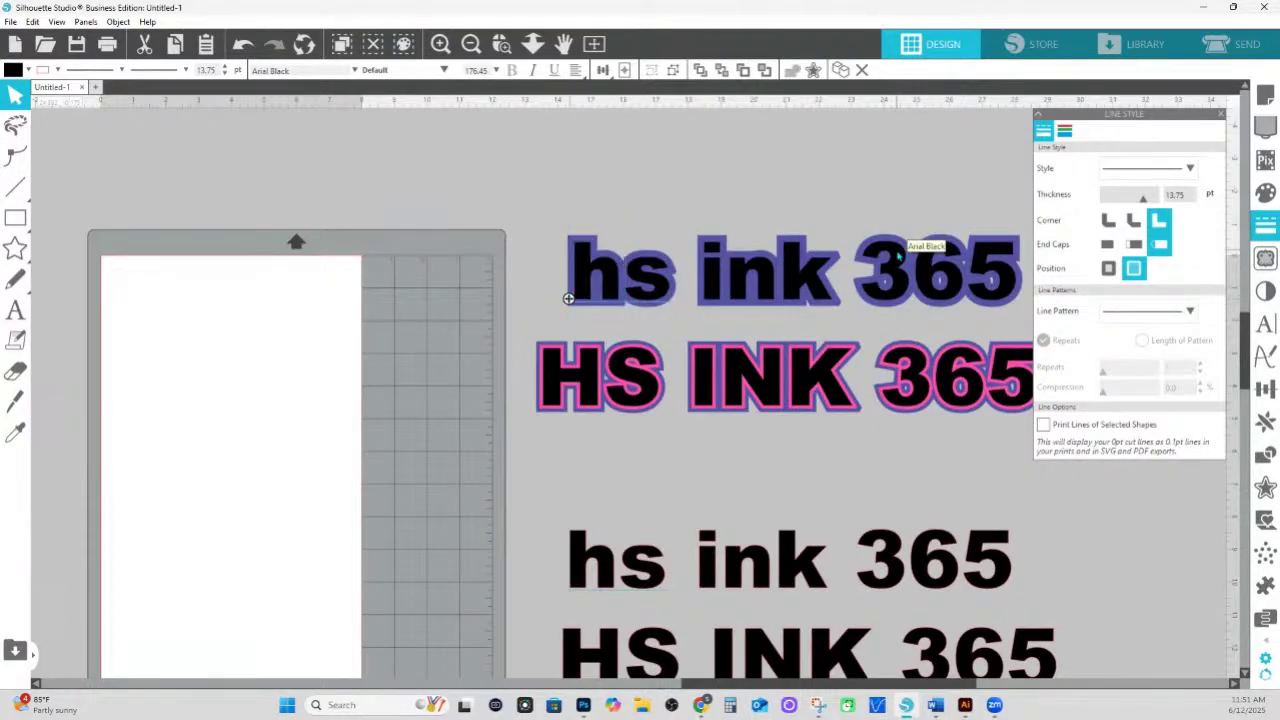
key("Delete")
key("Delete")
type("Honestl")
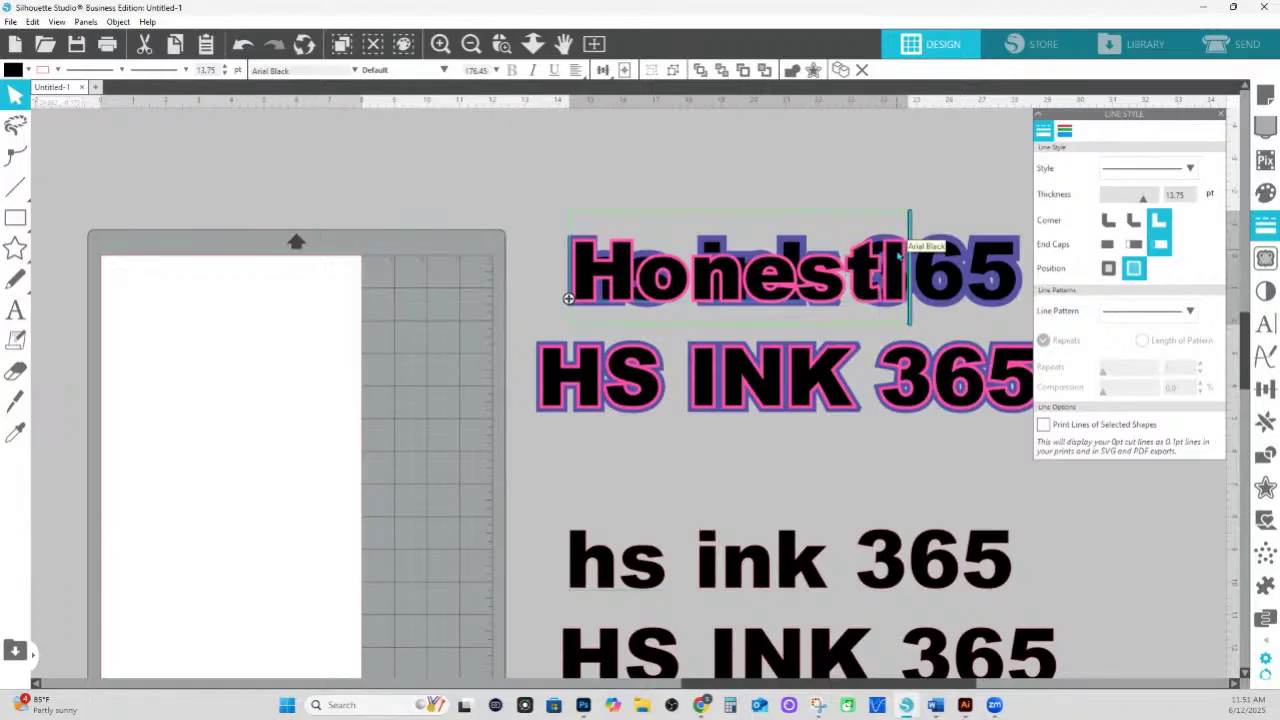
type("y S")
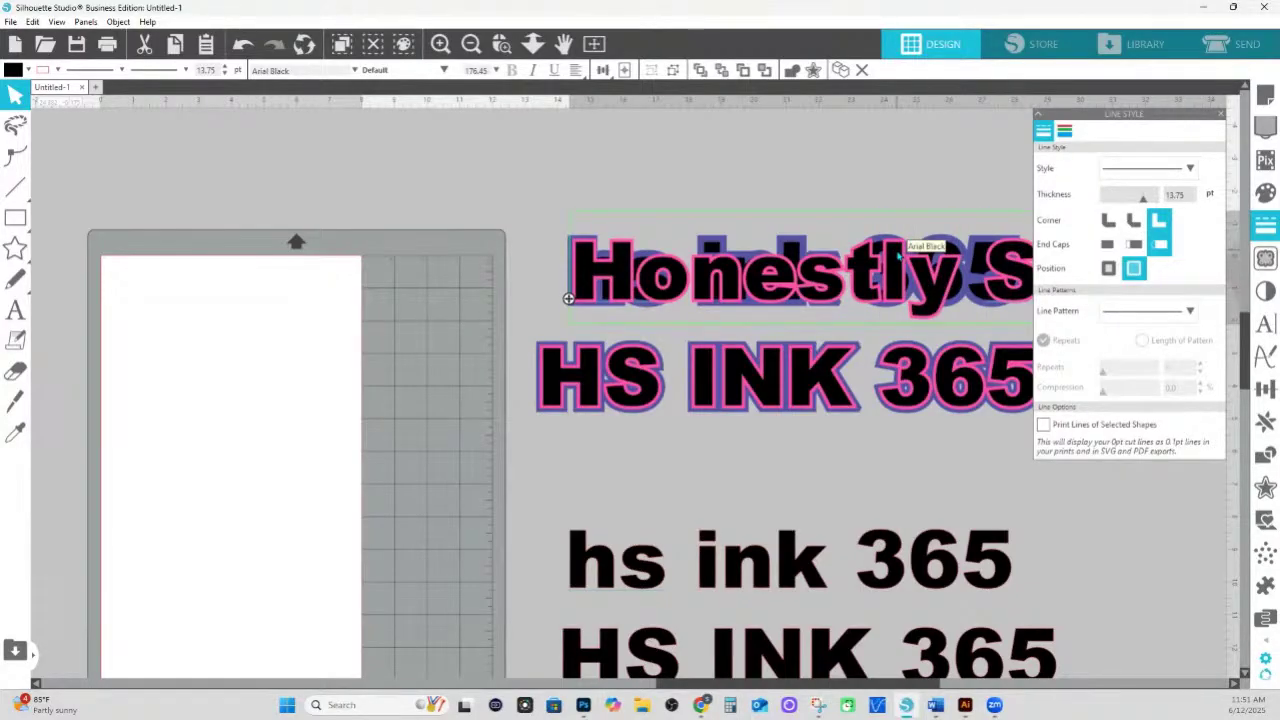
left_click_drag(669, 688, 826, 683)
type("ing")
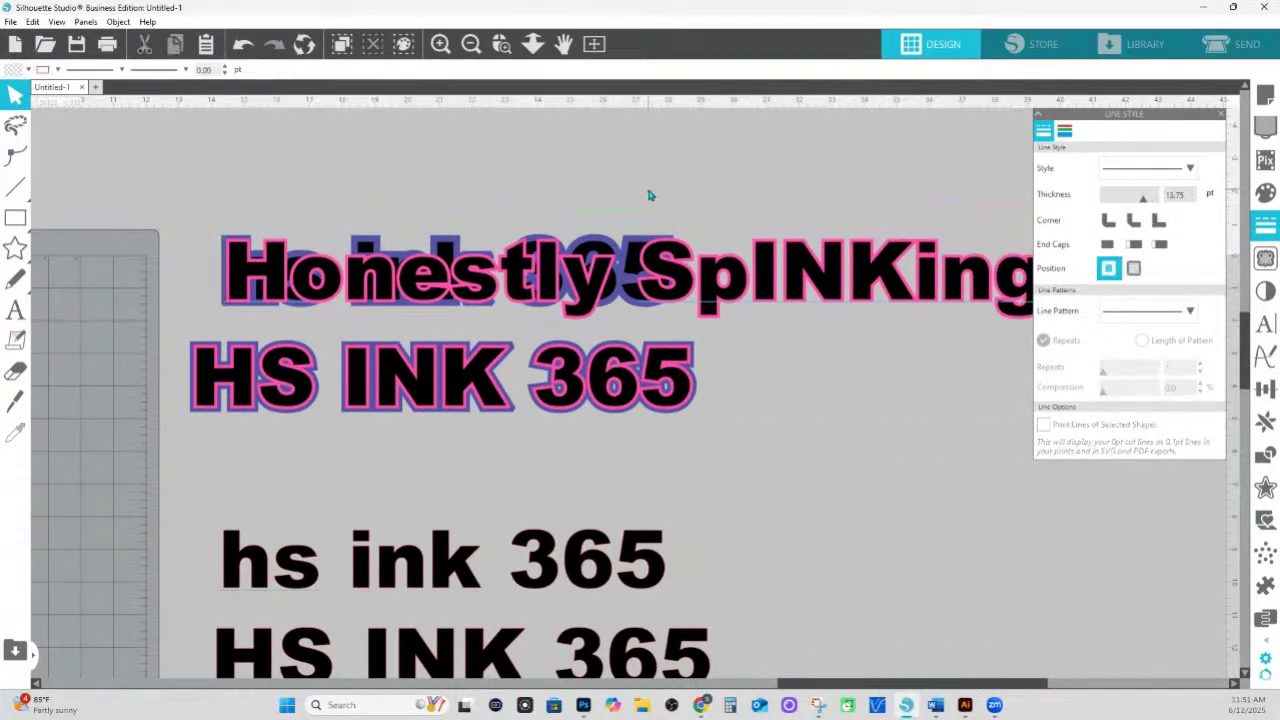
left_click(675, 254)
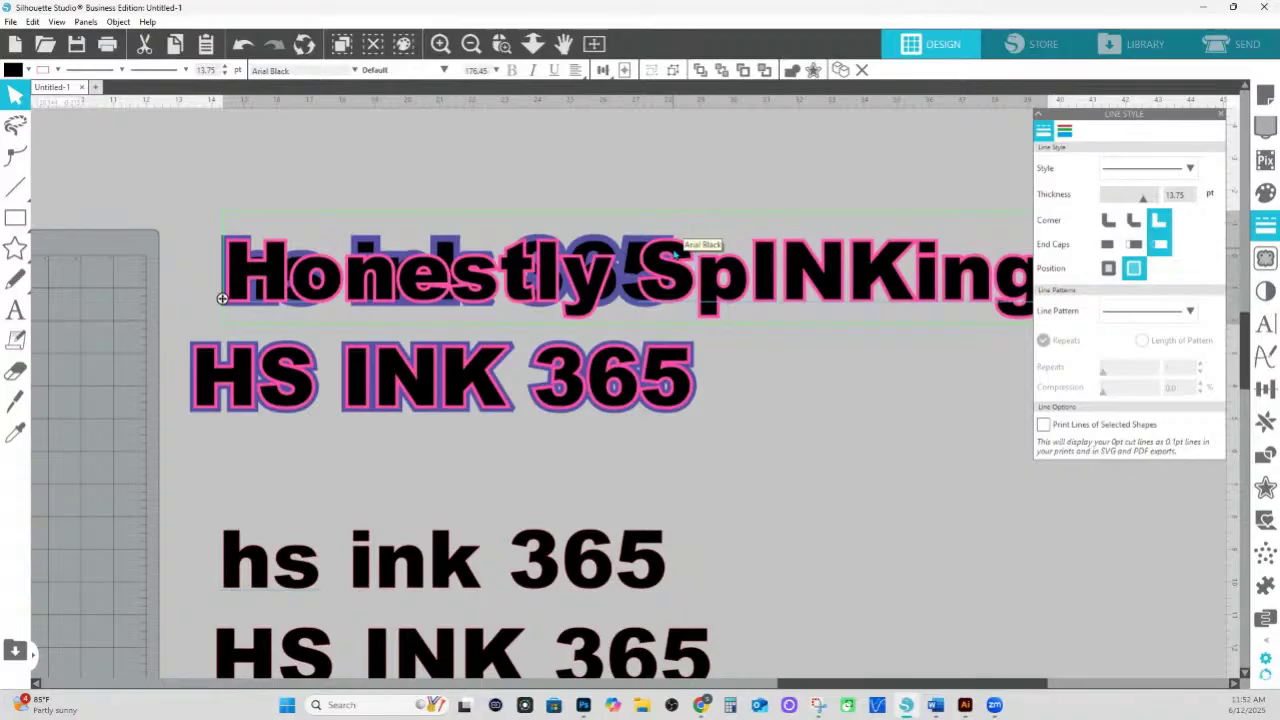
key("ctrl+a")
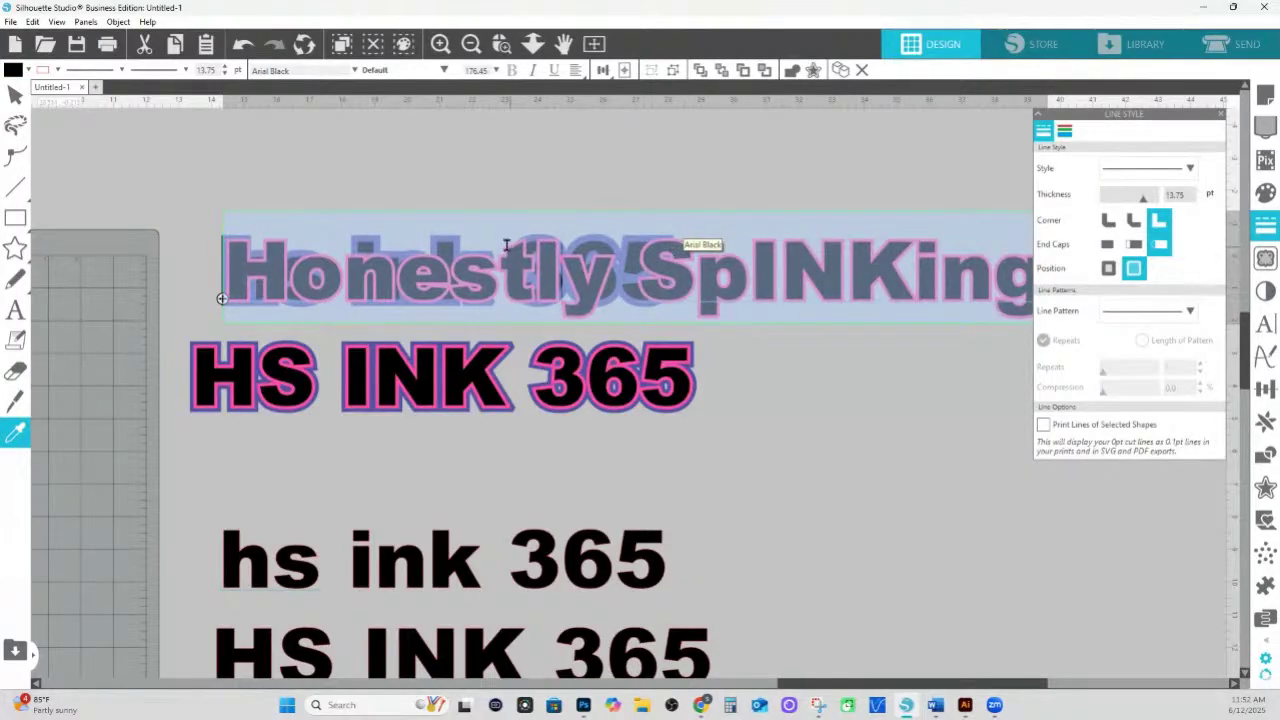
key("Escape")
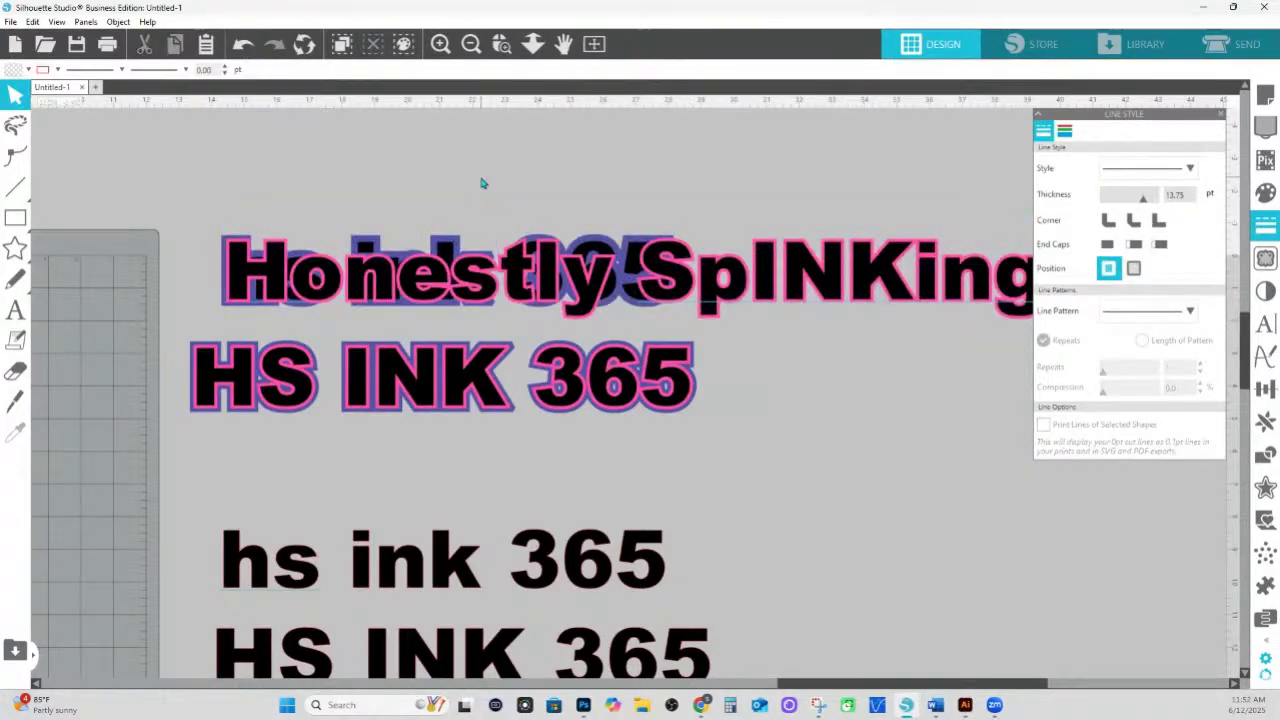
left_click(223, 240)
double_click(223, 240)
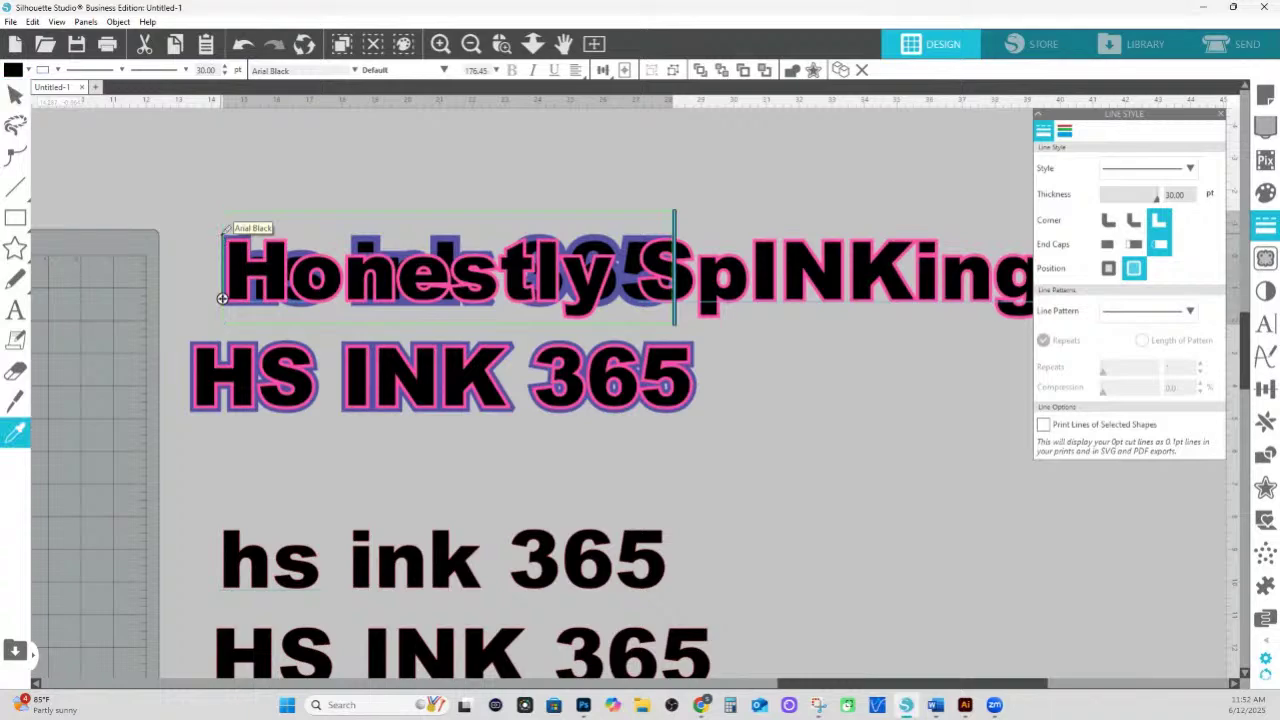
key("ctrl+a")
key("Escape")
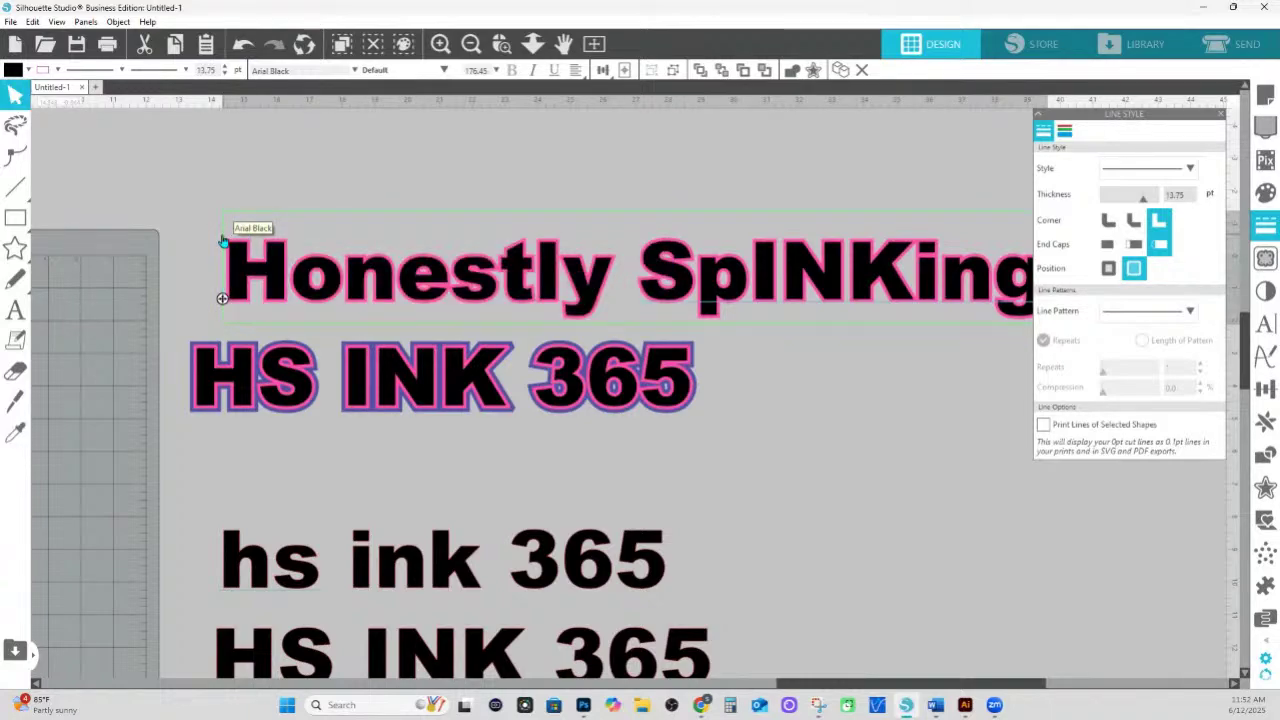
left_click(329, 246)
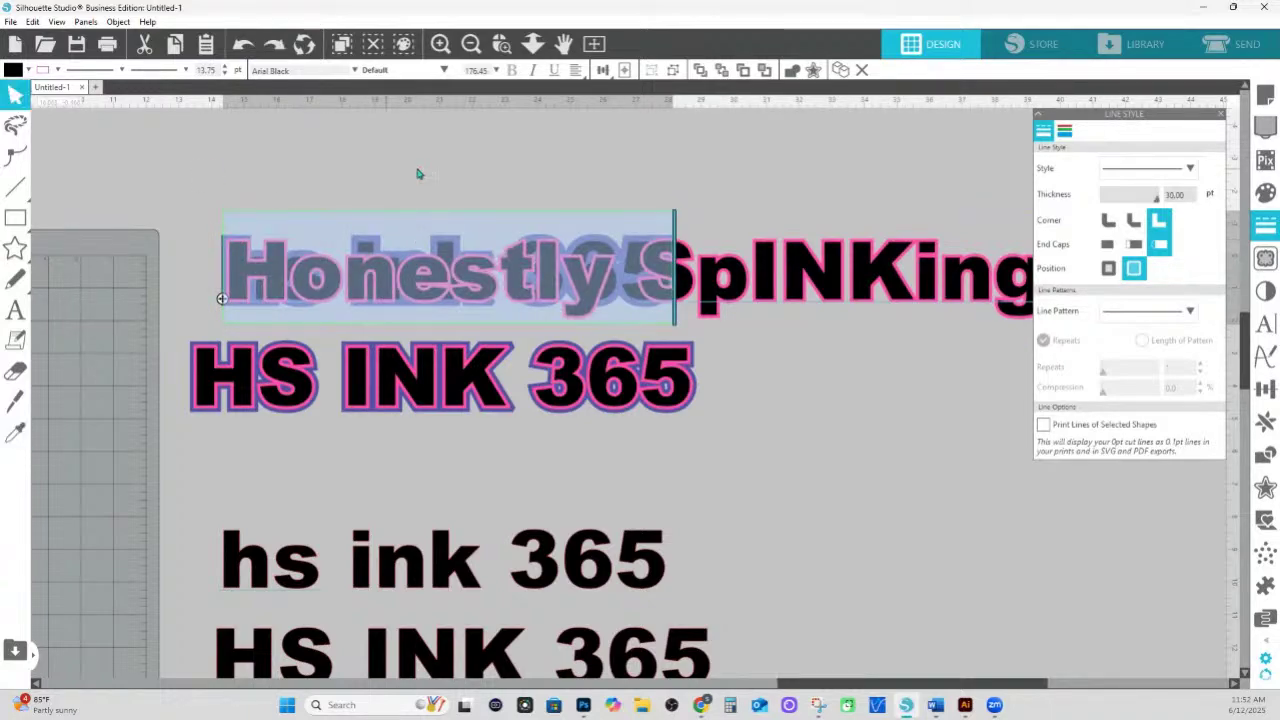
left_click(430, 250)
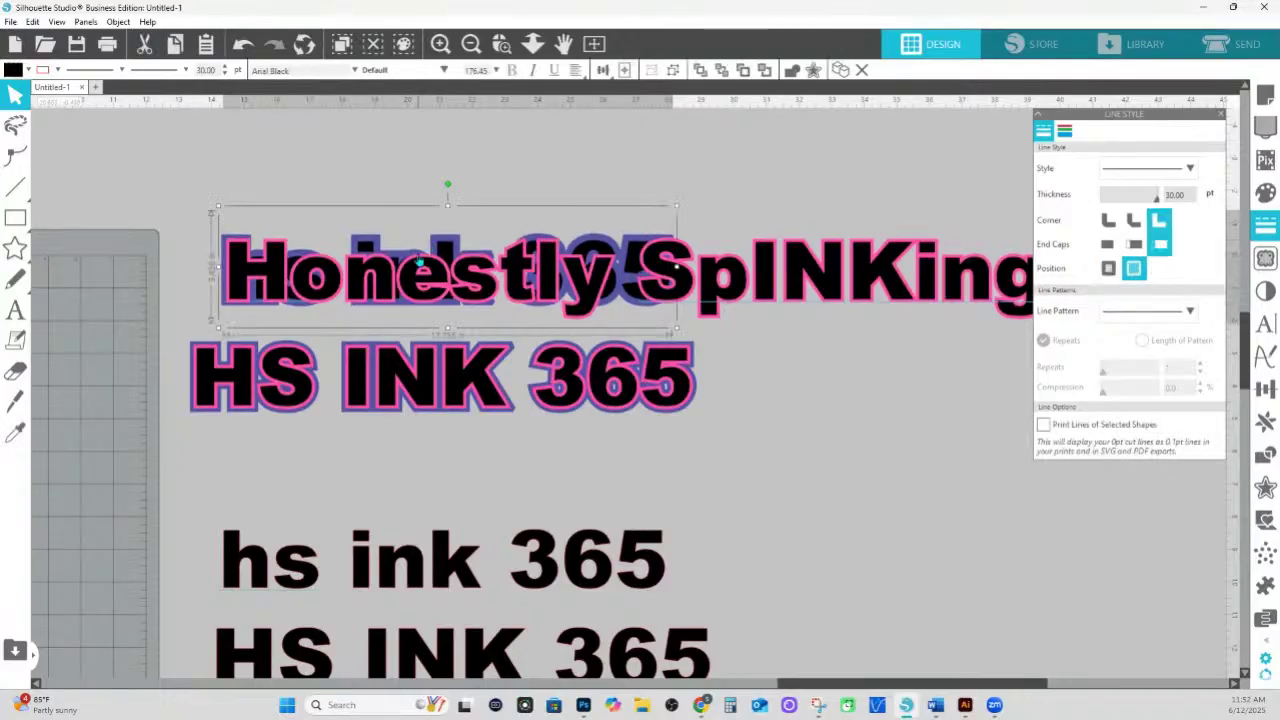
- Draw a rectangle about 0.96 by 1.12 in above the text and apply the purple-blue outline style to it with the eyedropper
left_click(14, 218)
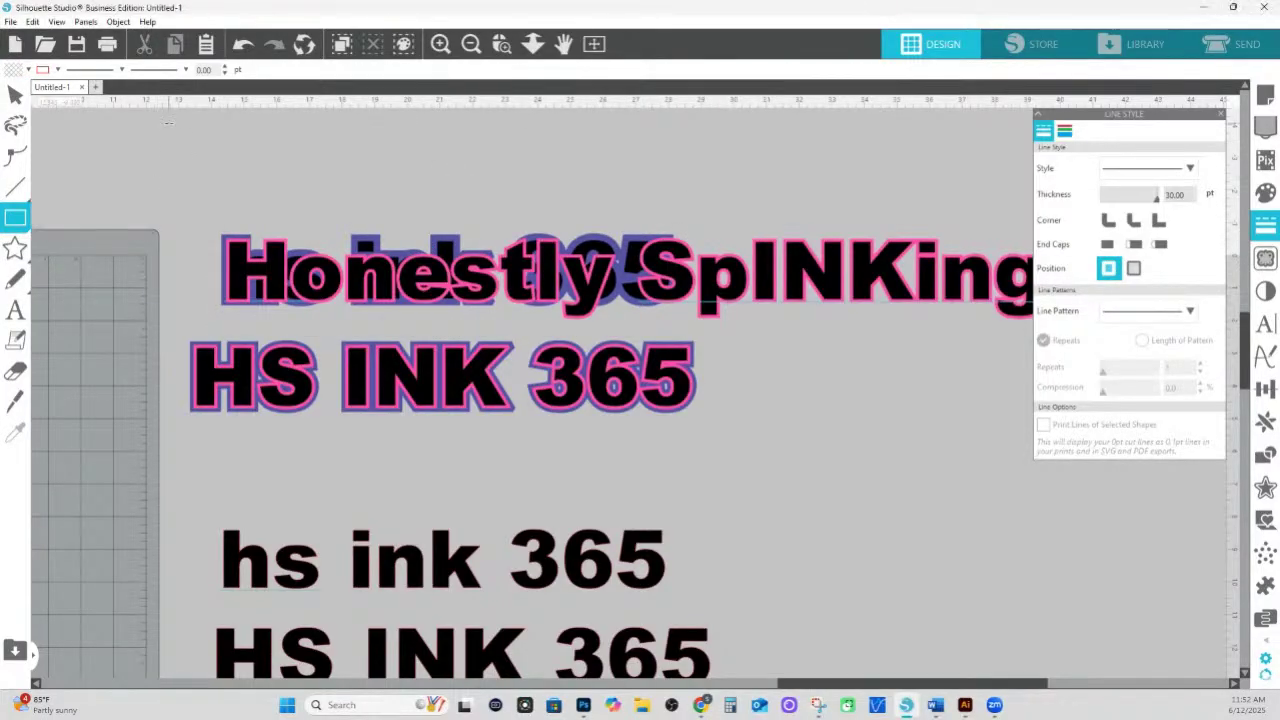
left_click_drag(180, 132, 213, 175)
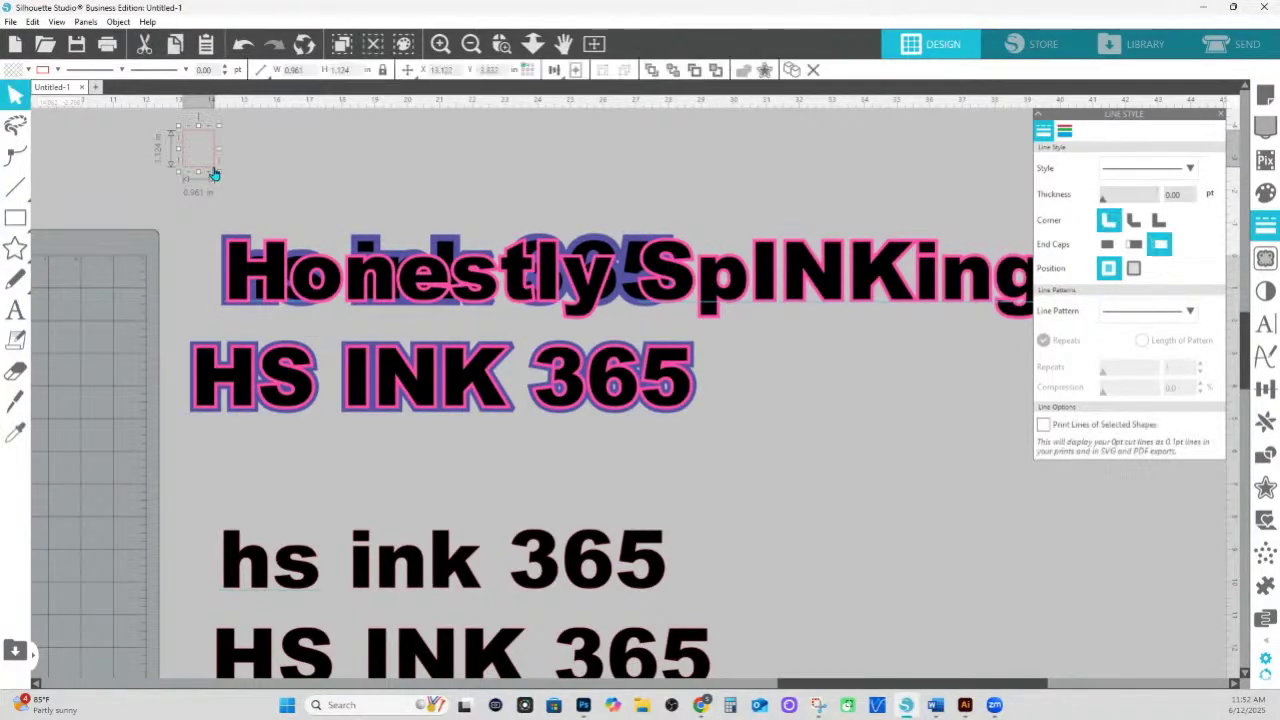
left_click(15, 432)
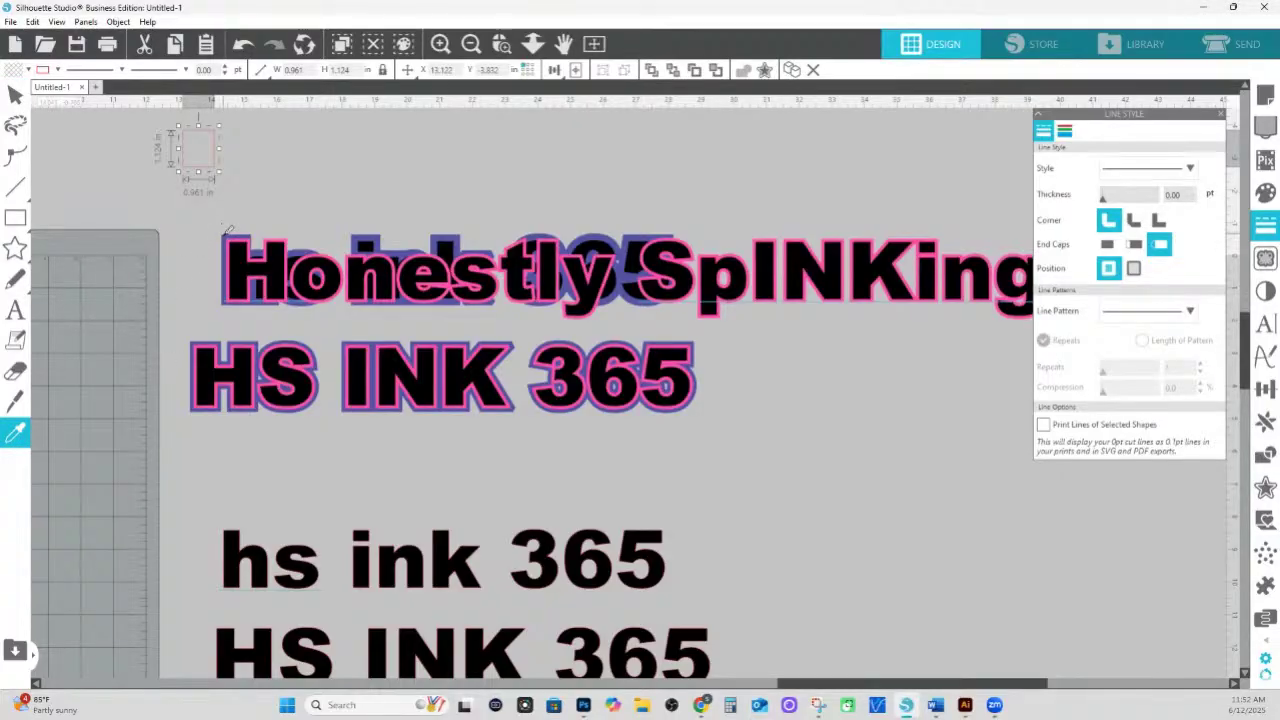
left_click(226, 234)
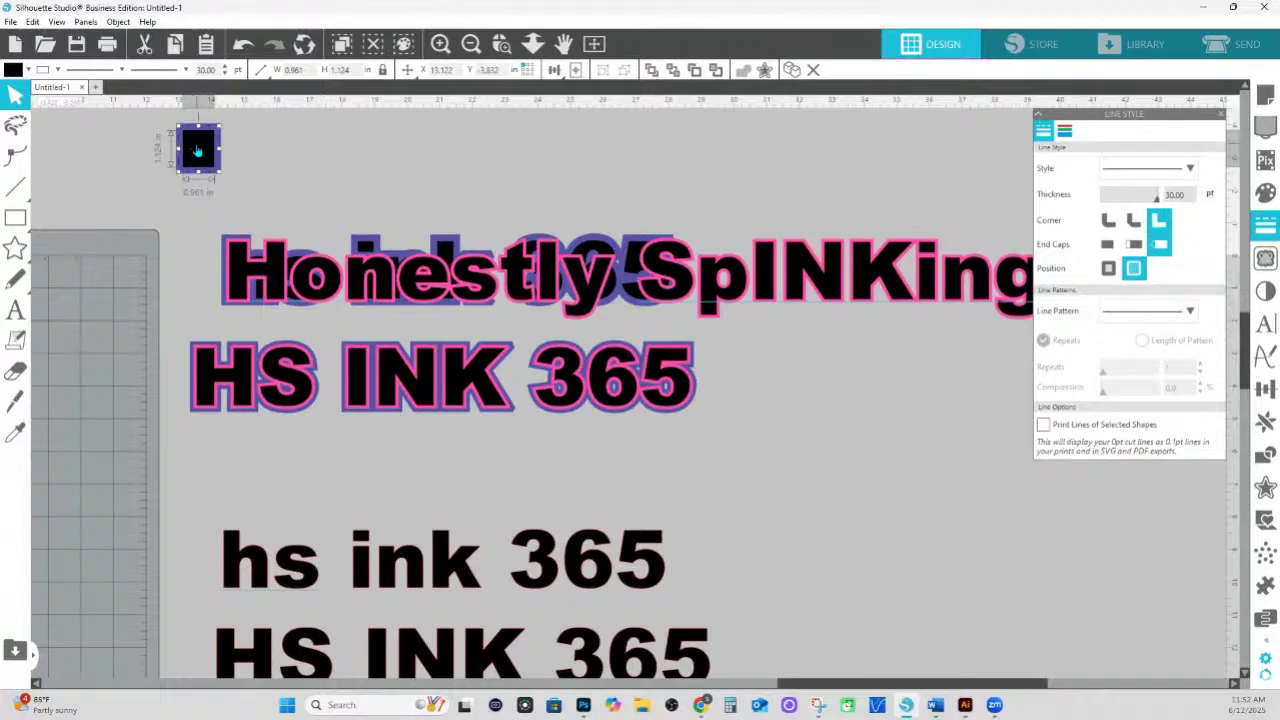
- Duplicate the sample rectangle beside the first and apply the pink outline style of "Honestly SpINKing" to the copy
left_click_drag(198, 150, 275, 151)
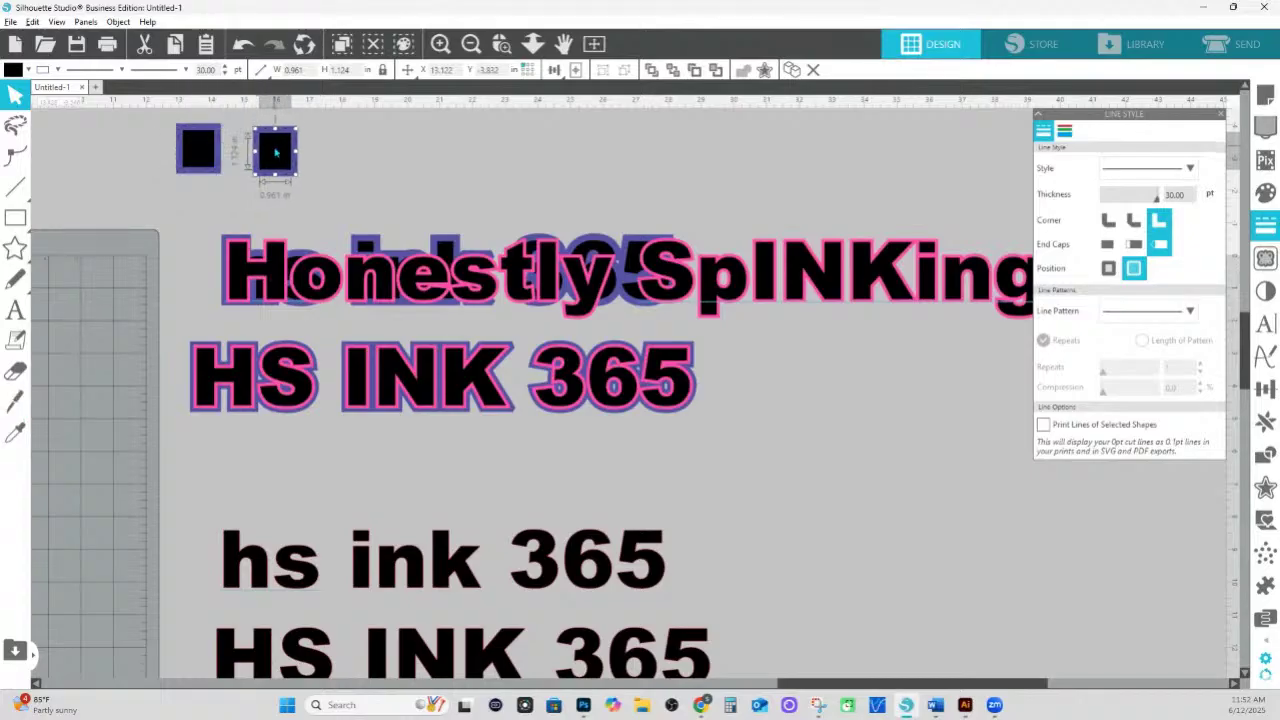
left_click(15, 432)
left_click(235, 264)
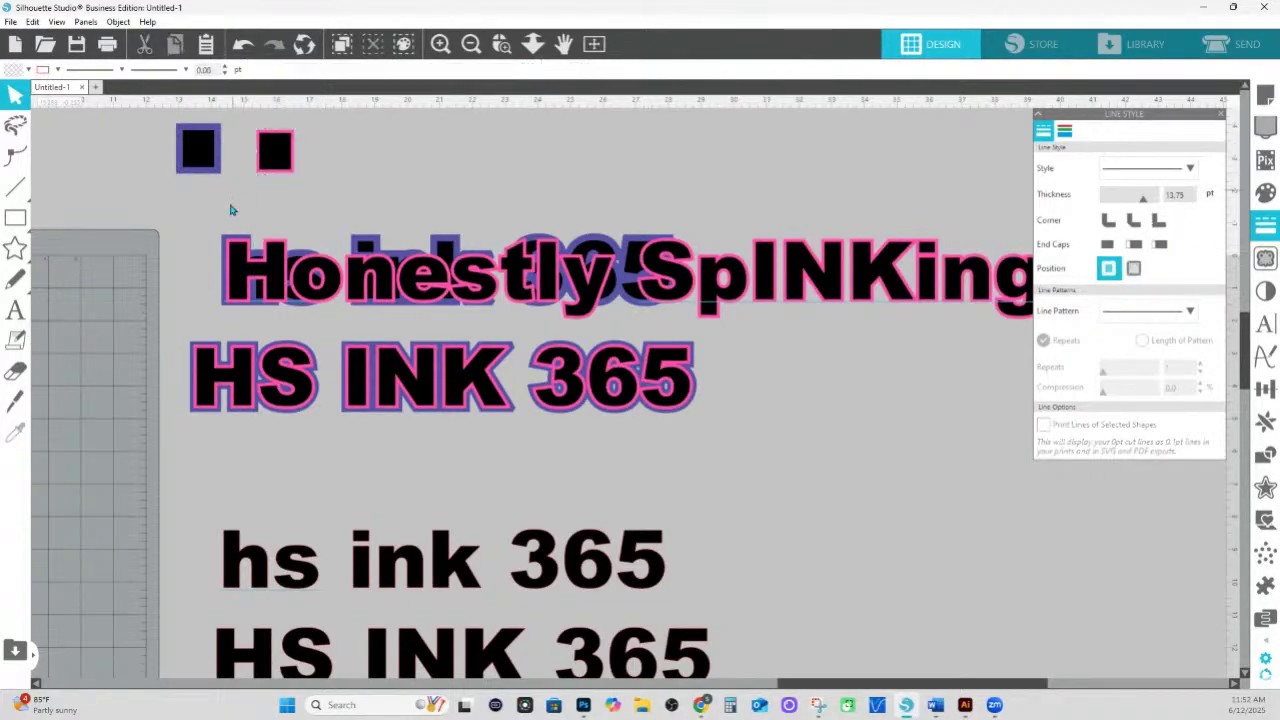
- Replace the text of the purple-blue back line behind the pink-outlined lettering with "Honestly SpINKing"
left_click(223, 240)
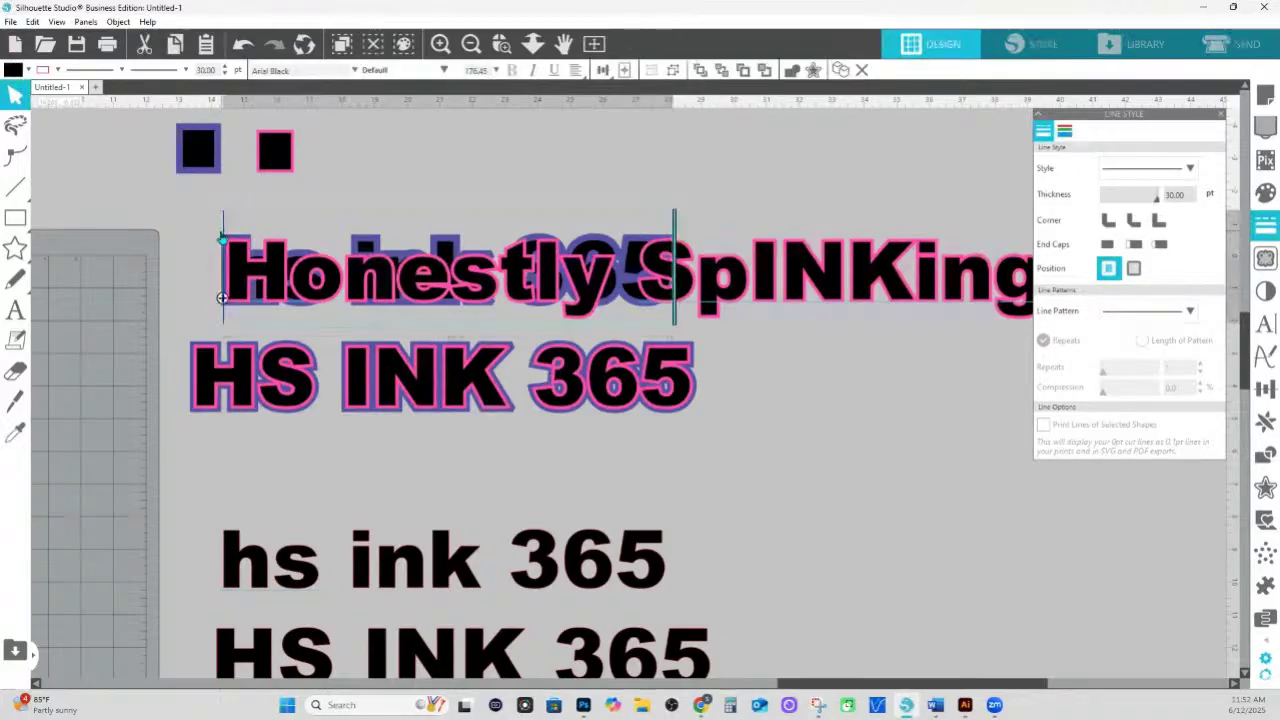
key("ctrl+a")
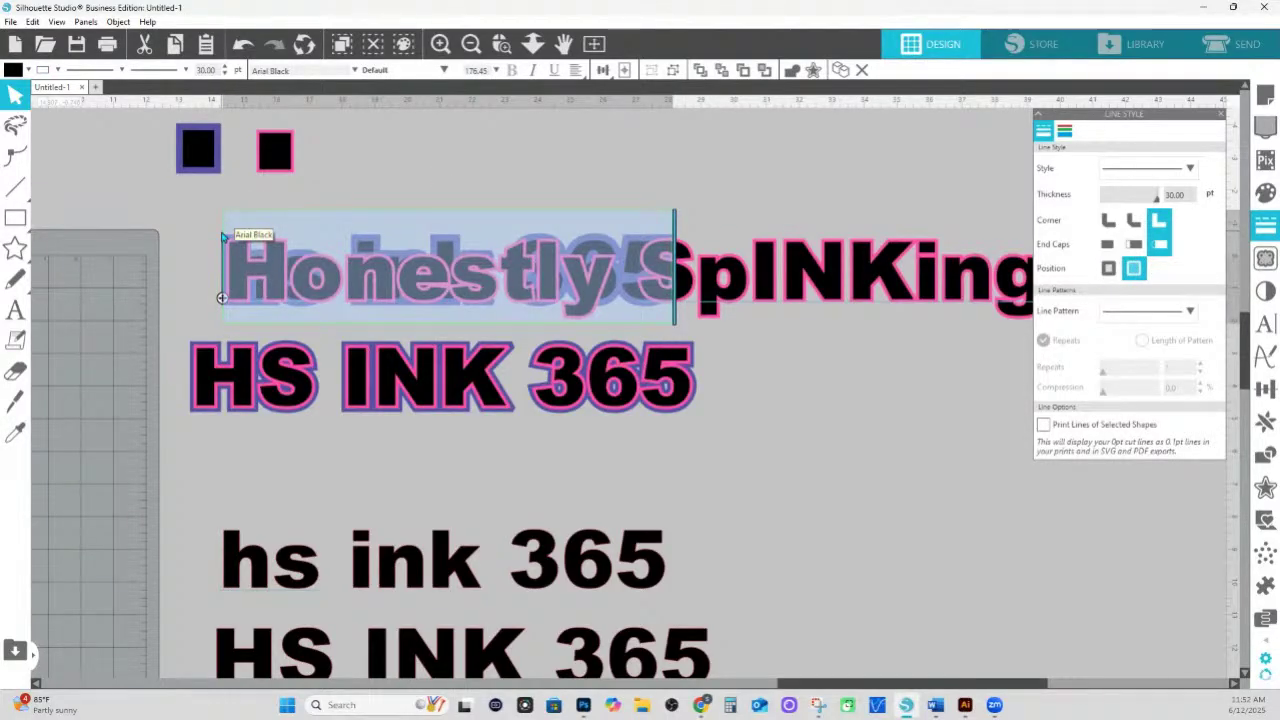
type("Hon")
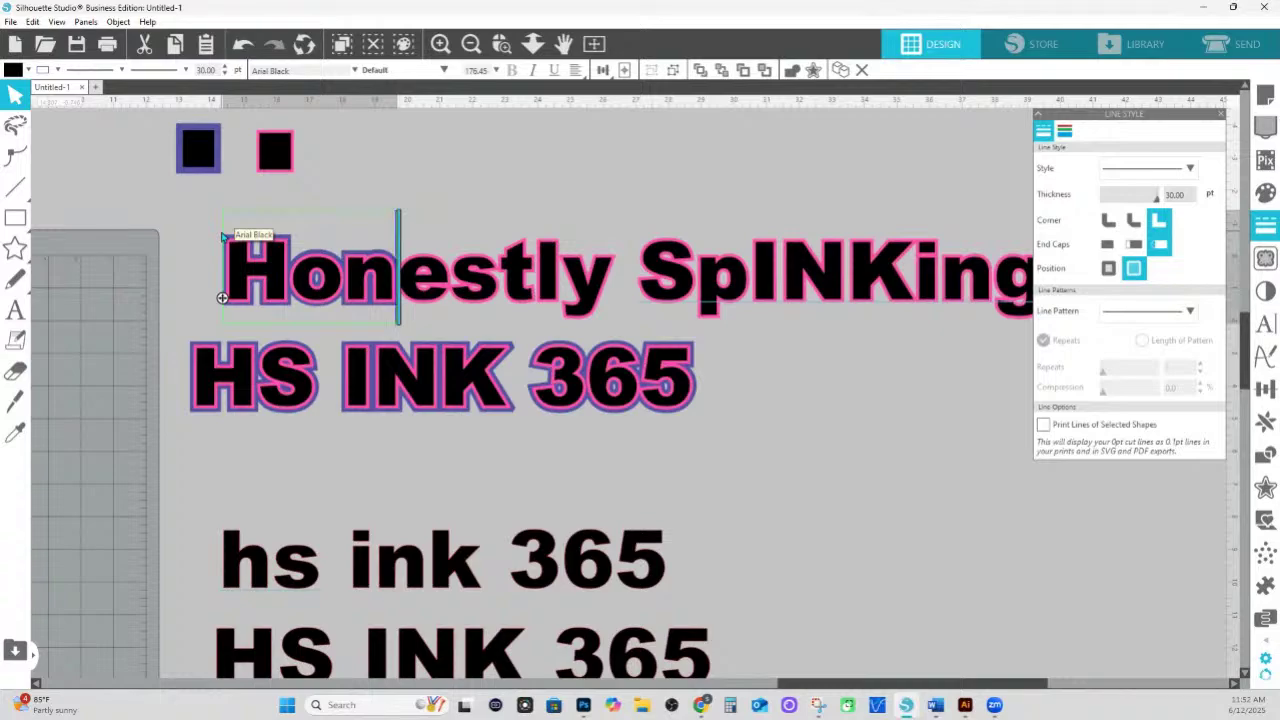
type("estly ")
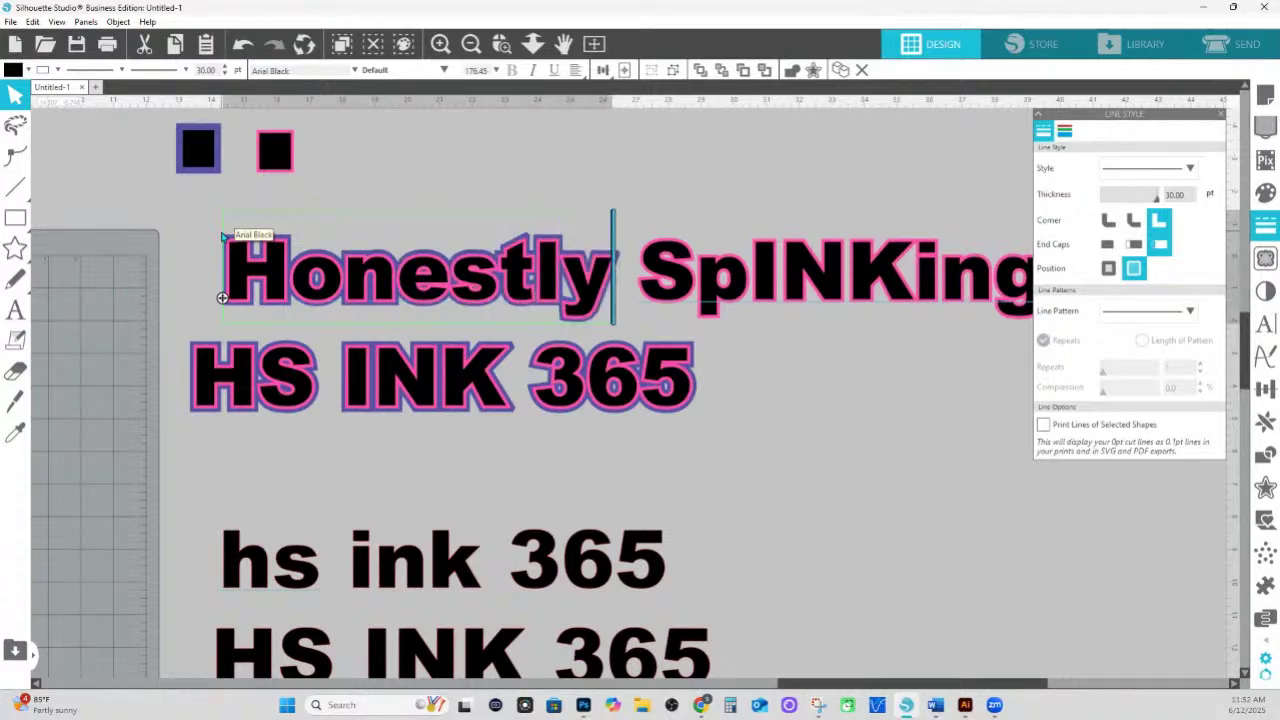
type("S")
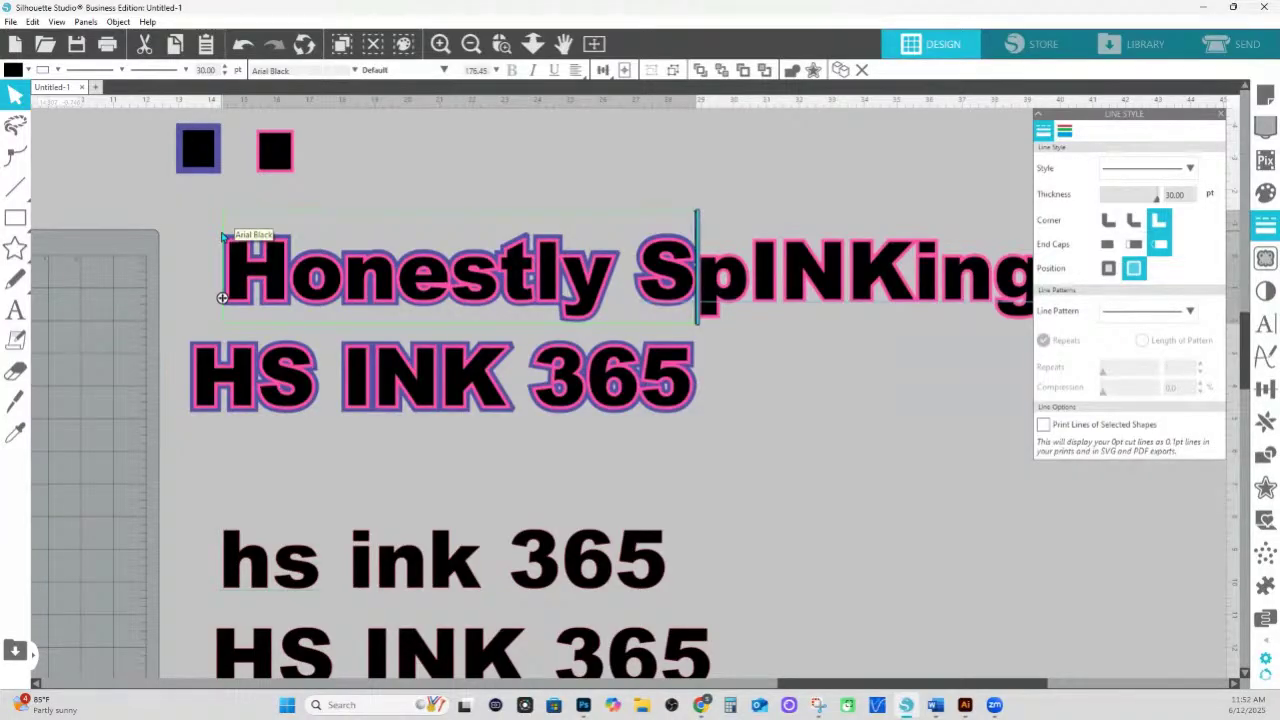
key("ctrl+a")
left_click(15, 432)
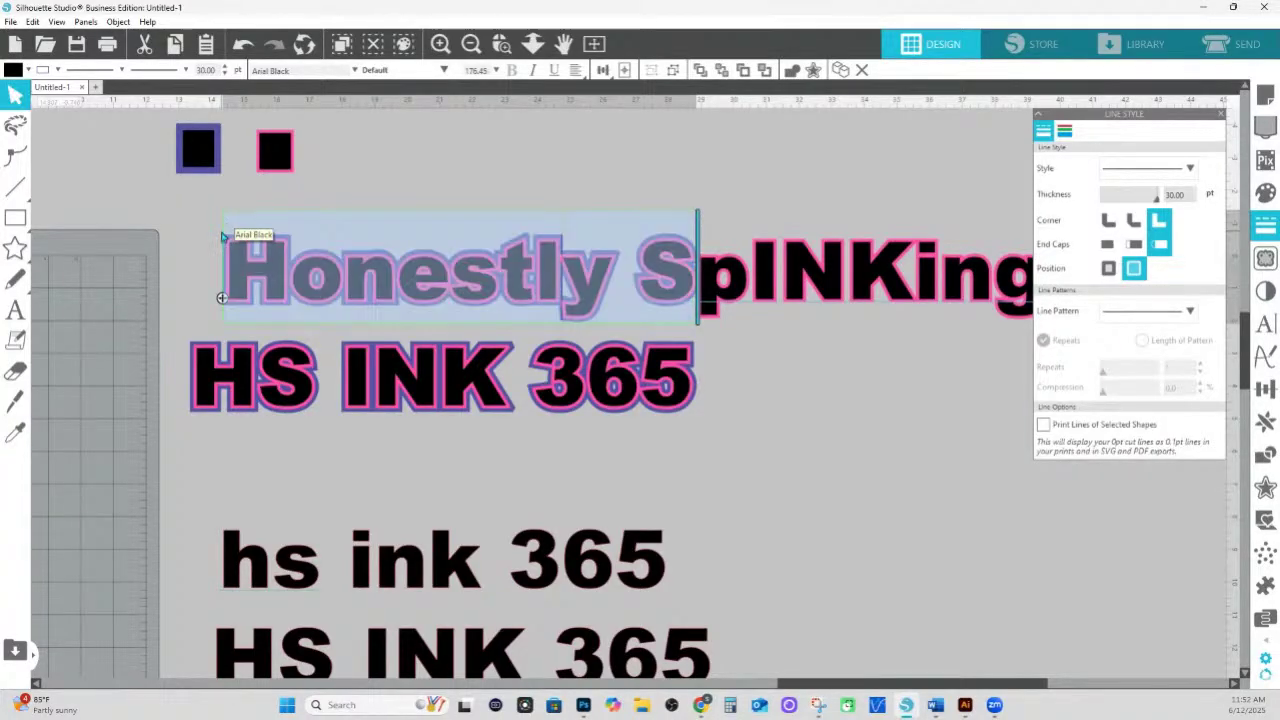
left_click(223, 231)
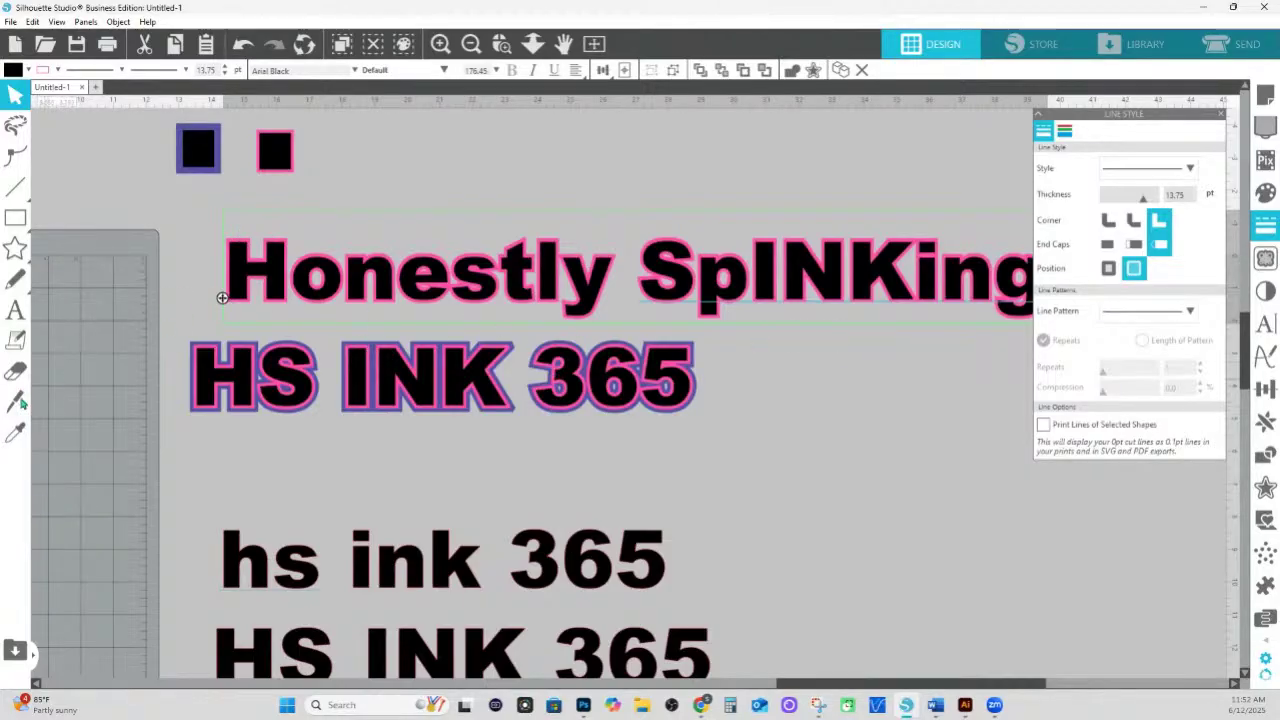
- Apply the 30 pt purple-blue outline style of the sample rectangle to the back "Honestly SpINKing" line with the eyedropper
left_click(15, 432)
left_click(196, 146)
left_click(215, 241)
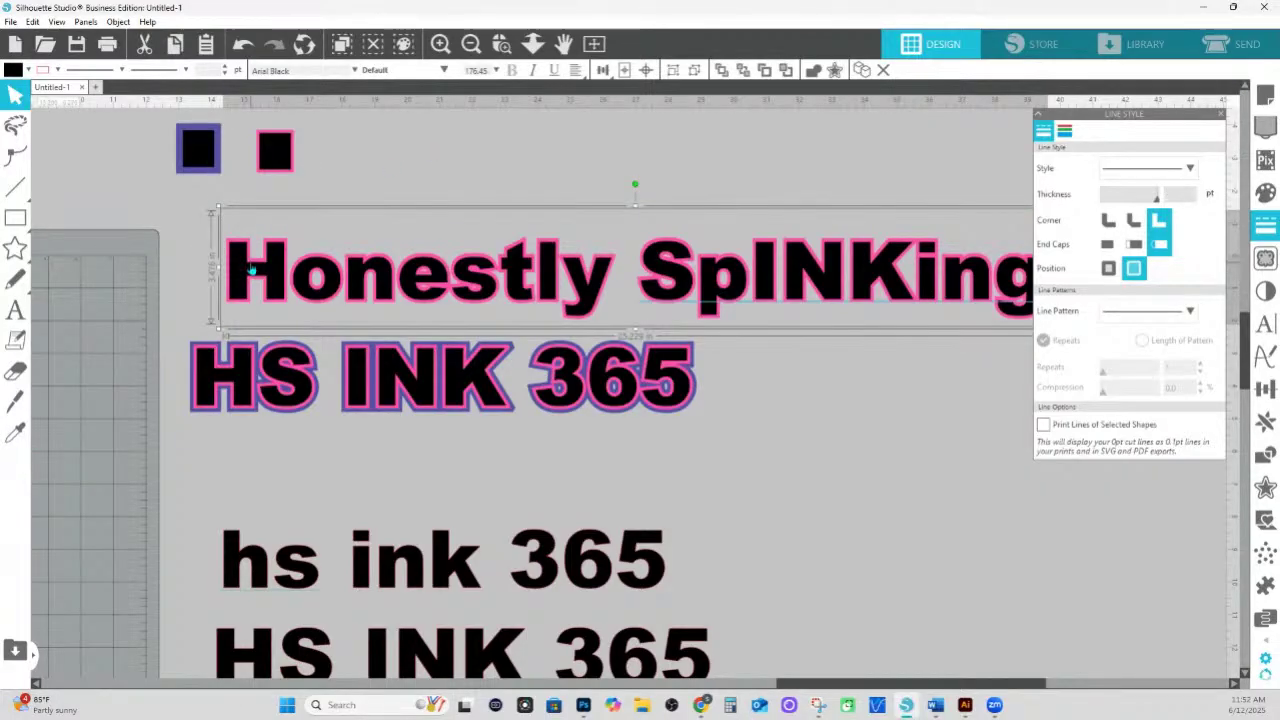
left_click(15, 432)
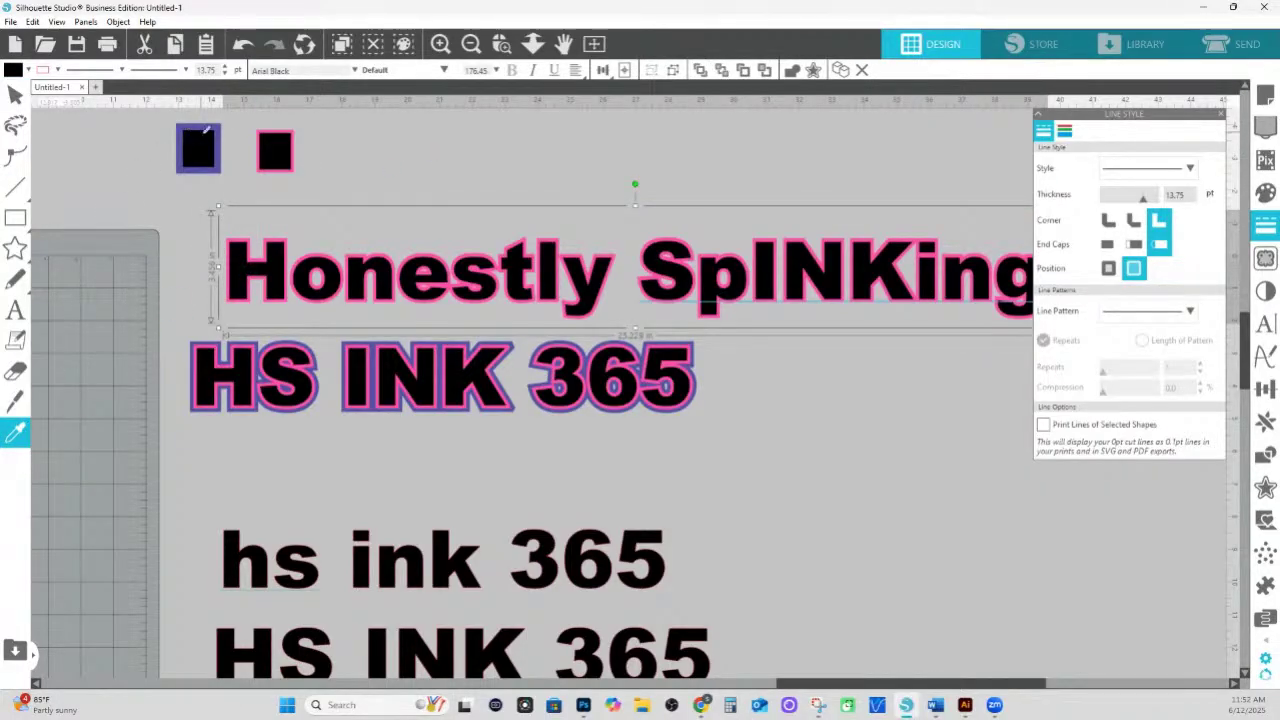
left_click(199, 146)
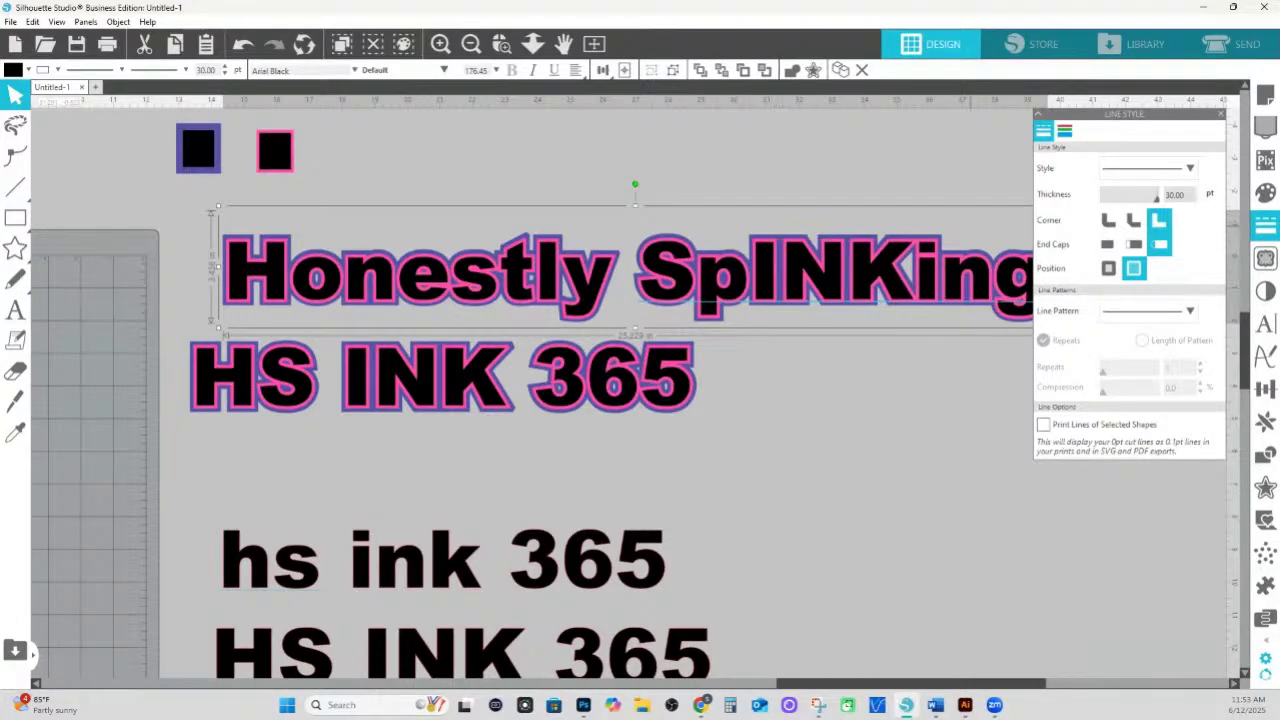
- Add a dynamic shadow to the back "Honestly SpINKing" line, with near-black colour 0F0F12 and 79% transparency
left_click(1267, 292)
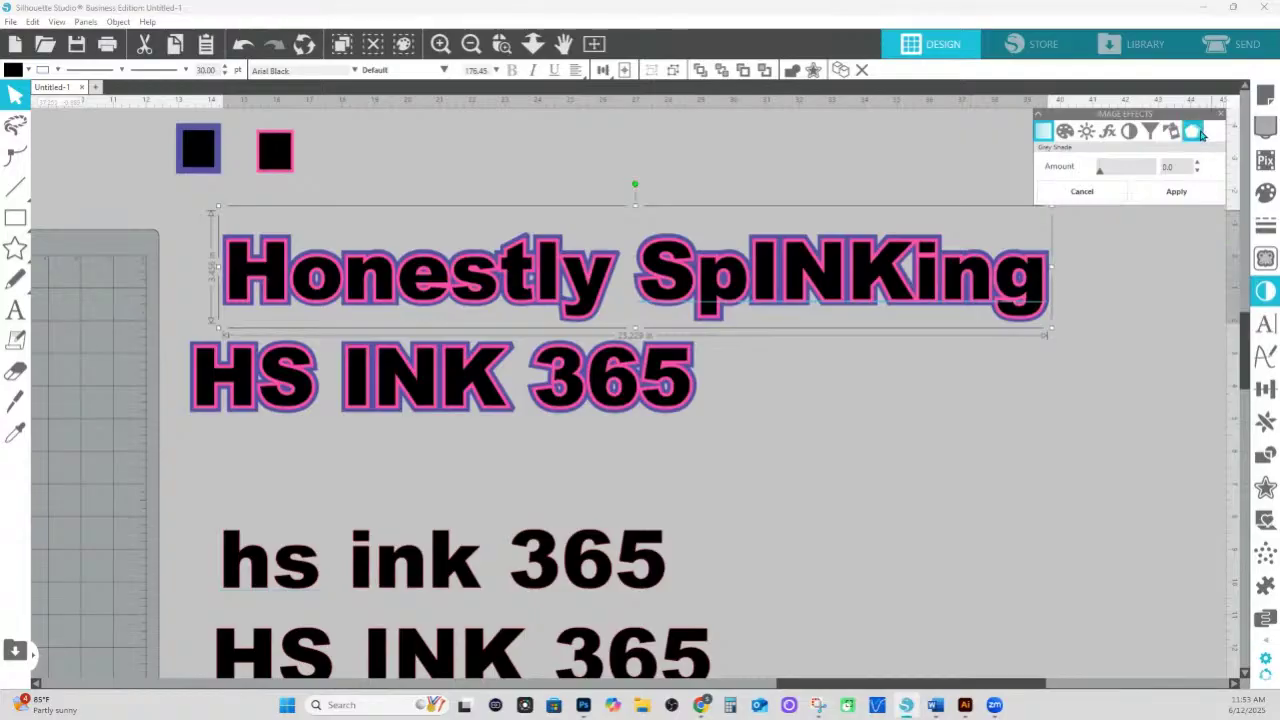
left_click(1200, 134)
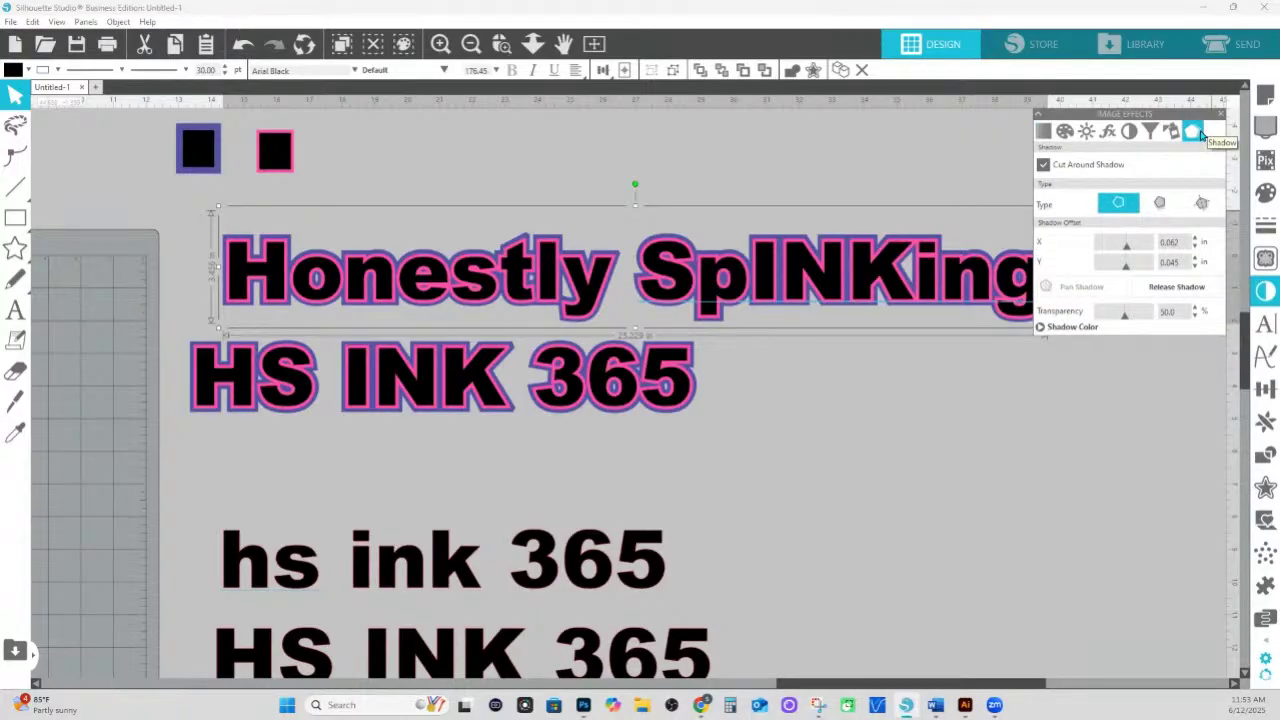
left_click(1158, 205)
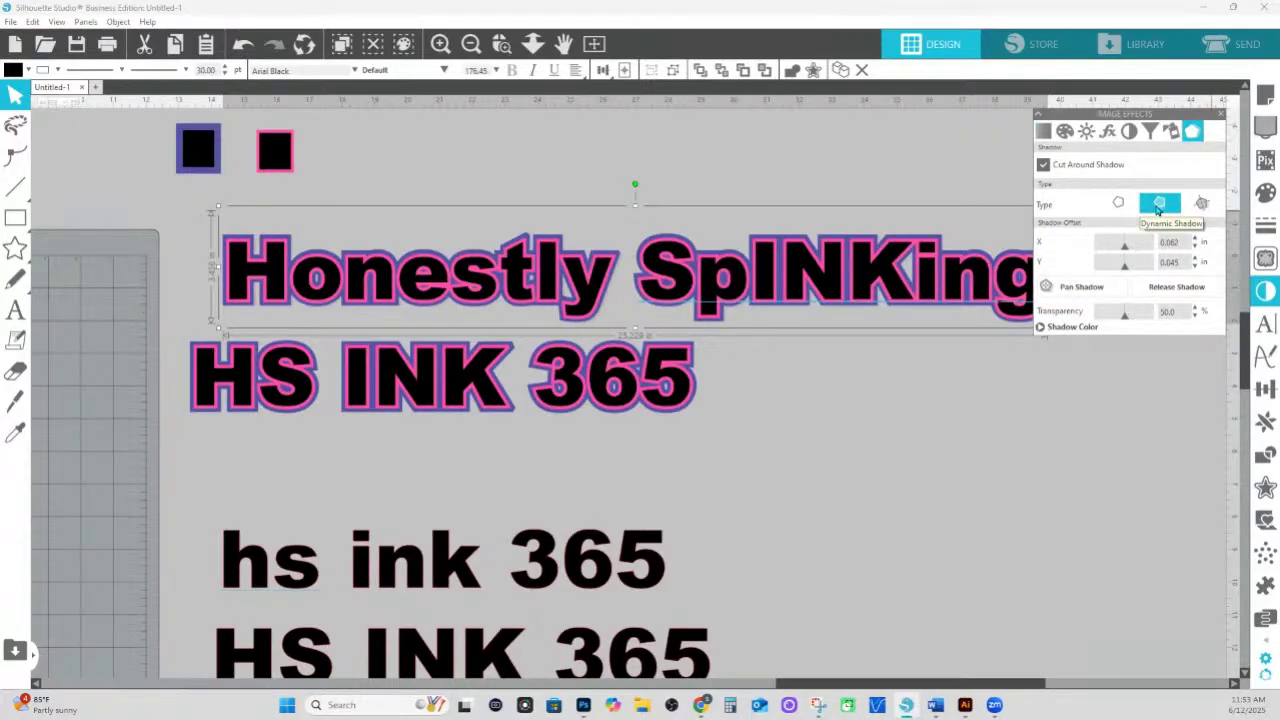
left_click(1070, 328)
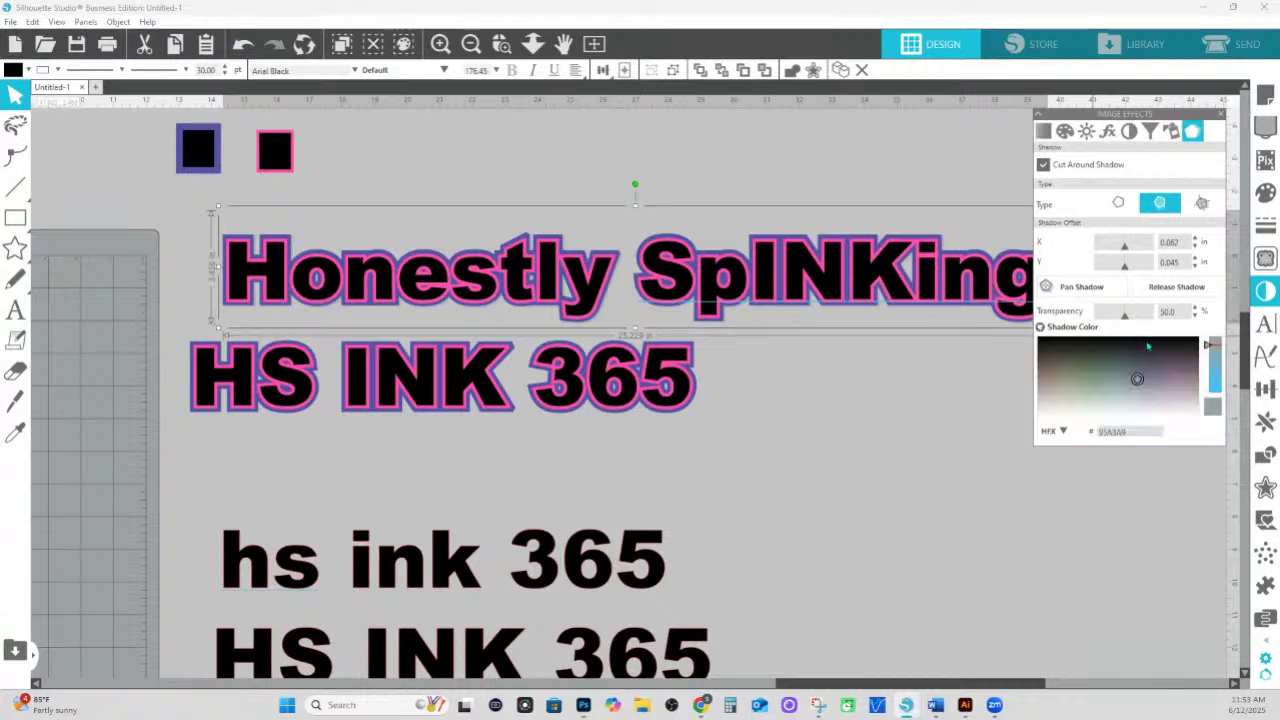
left_click(1147, 344)
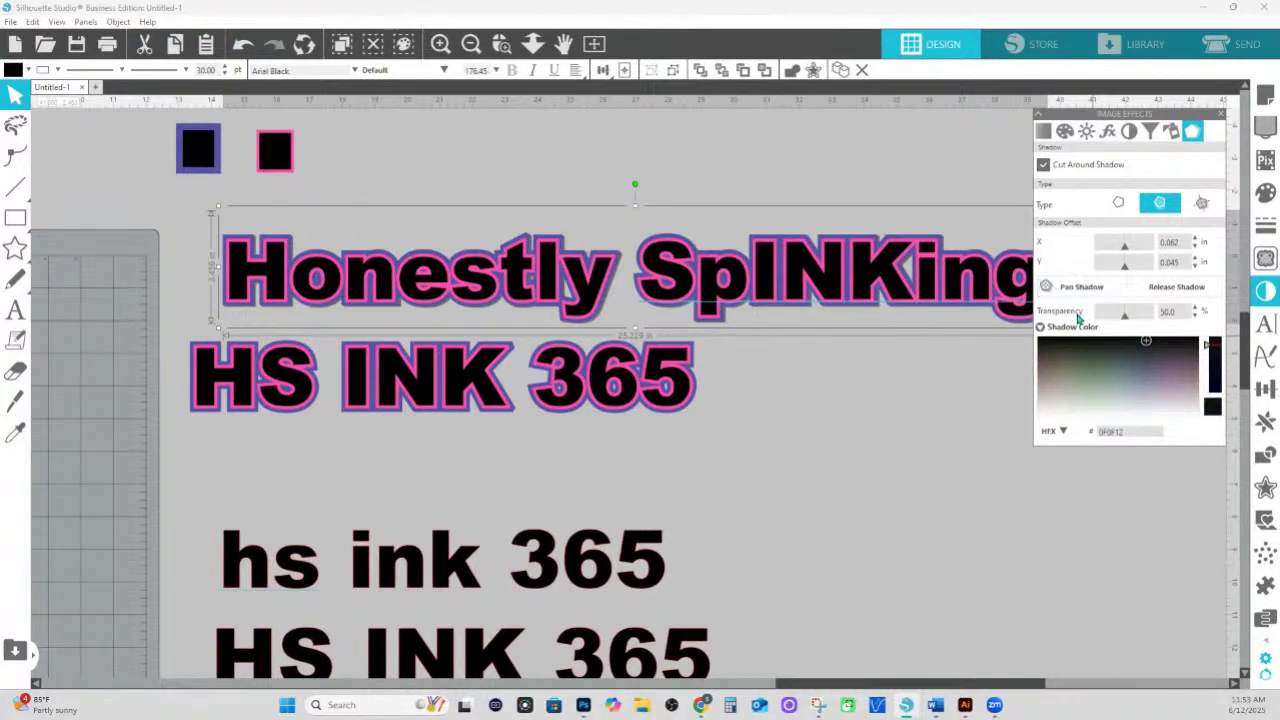
left_click_drag(1124, 318, 1140, 318)
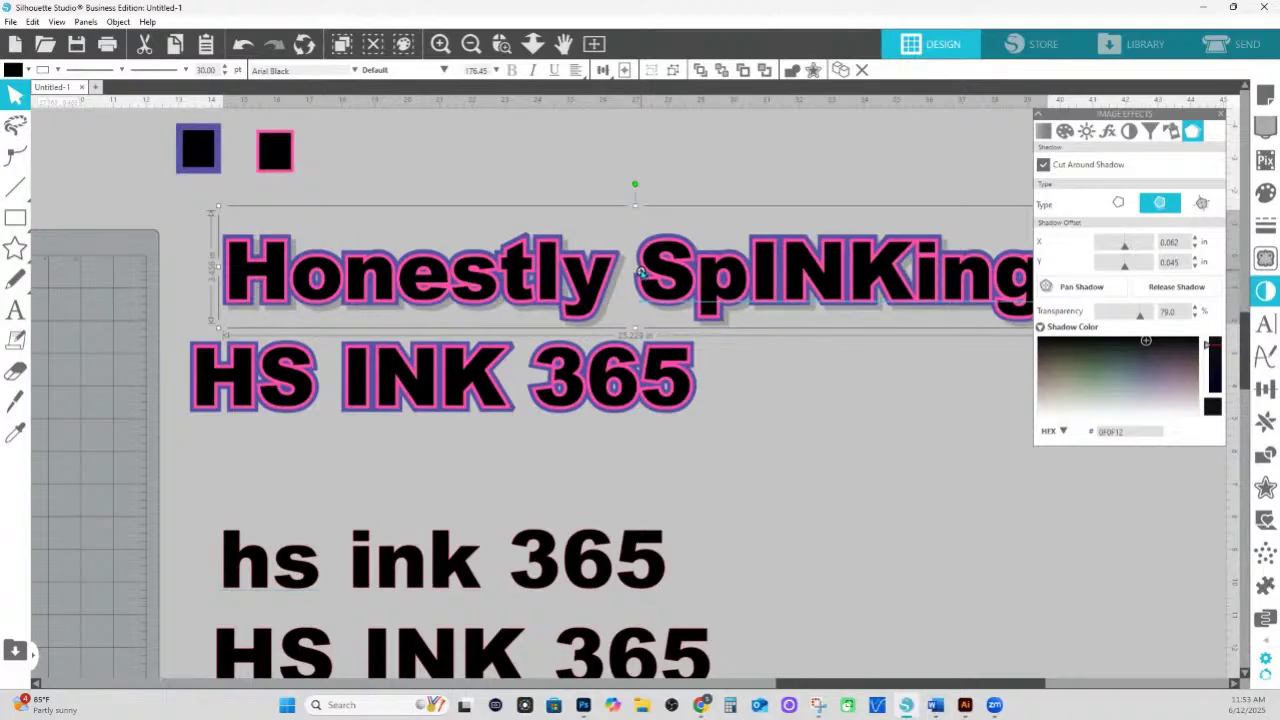
- Draw a rectangle about 36.3 by 7.5 in around both outlined text lines, fill it white and send it to the back
left_click(15, 218)
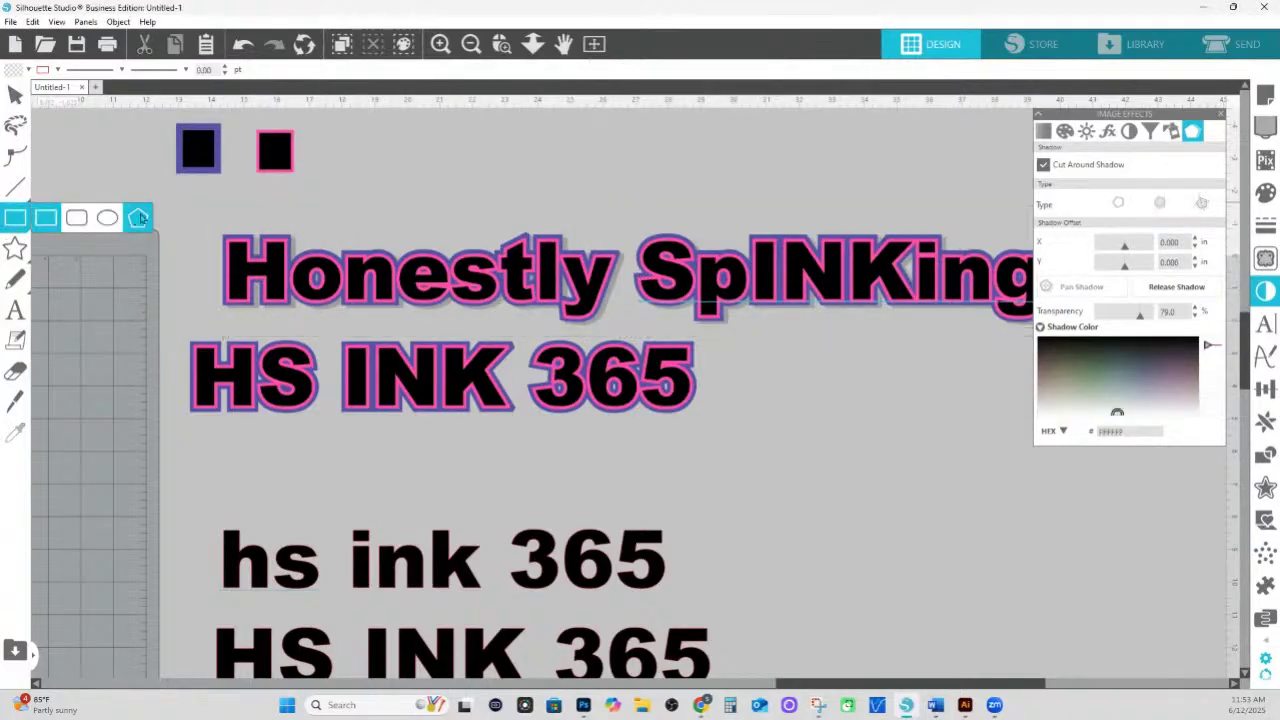
left_click_drag(173, 207, 1230, 455)
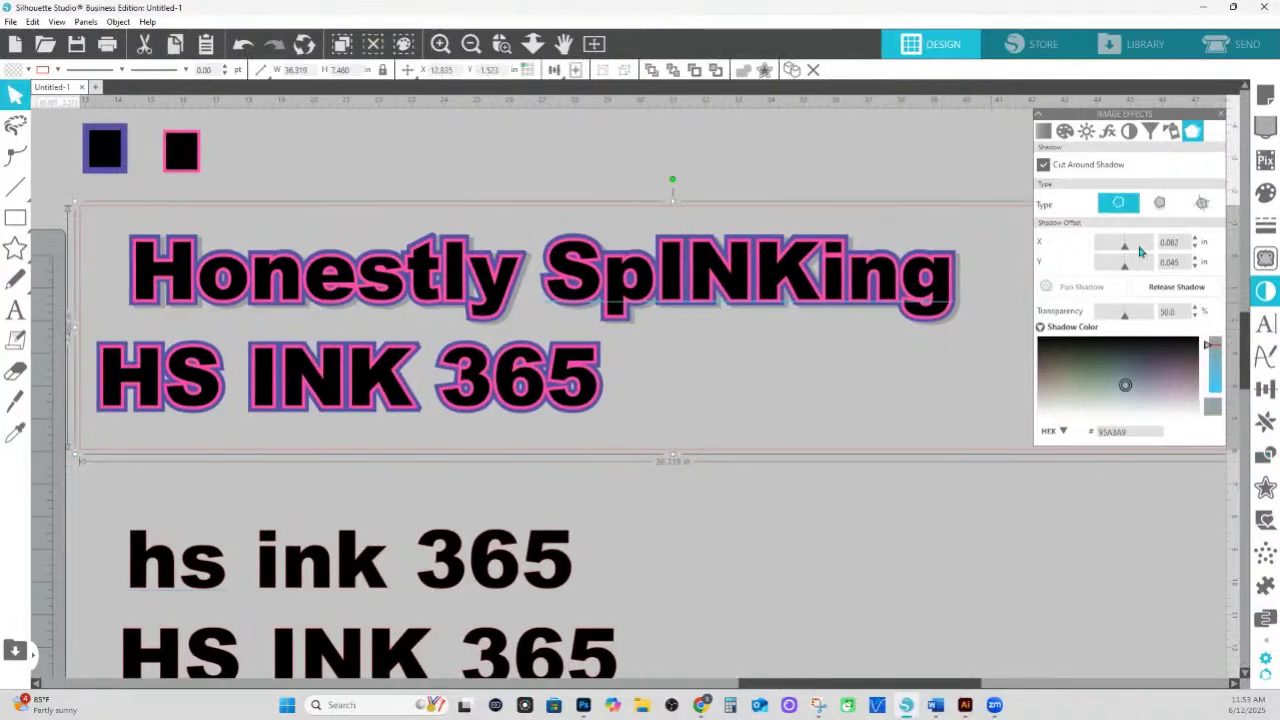
left_click(1265, 192)
left_click(1066, 208)
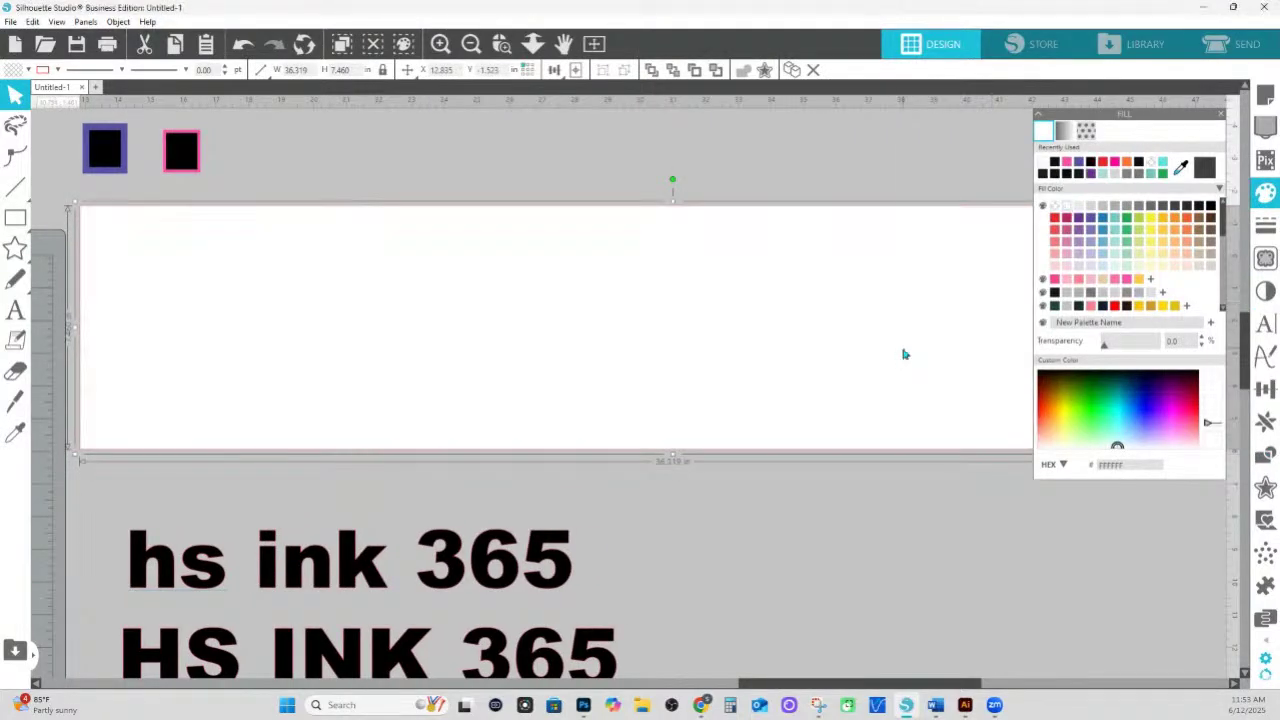
right_click(903, 354)
left_click(958, 266)
left_click(794, 546)
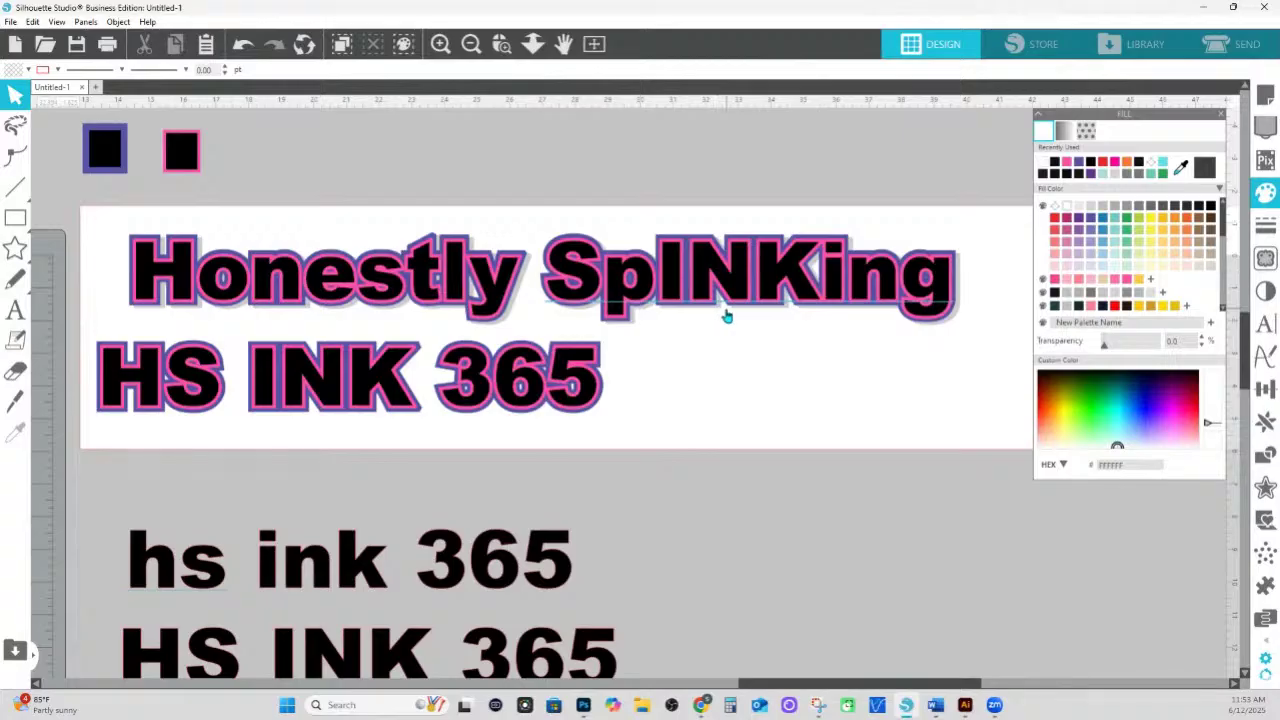
- Set the pink outline thickness of the front "Honestly SpINKing" line to 9 pt
left_click(502, 44)
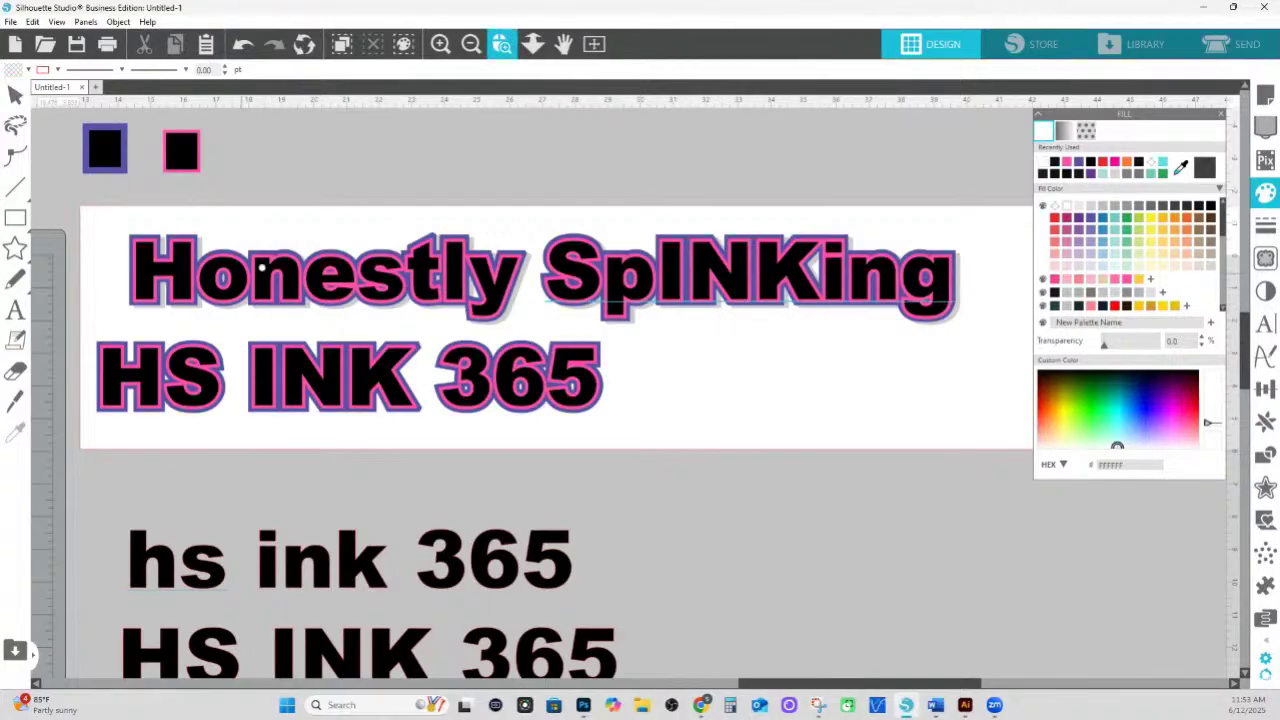
left_click_drag(262, 270, 588, 354)
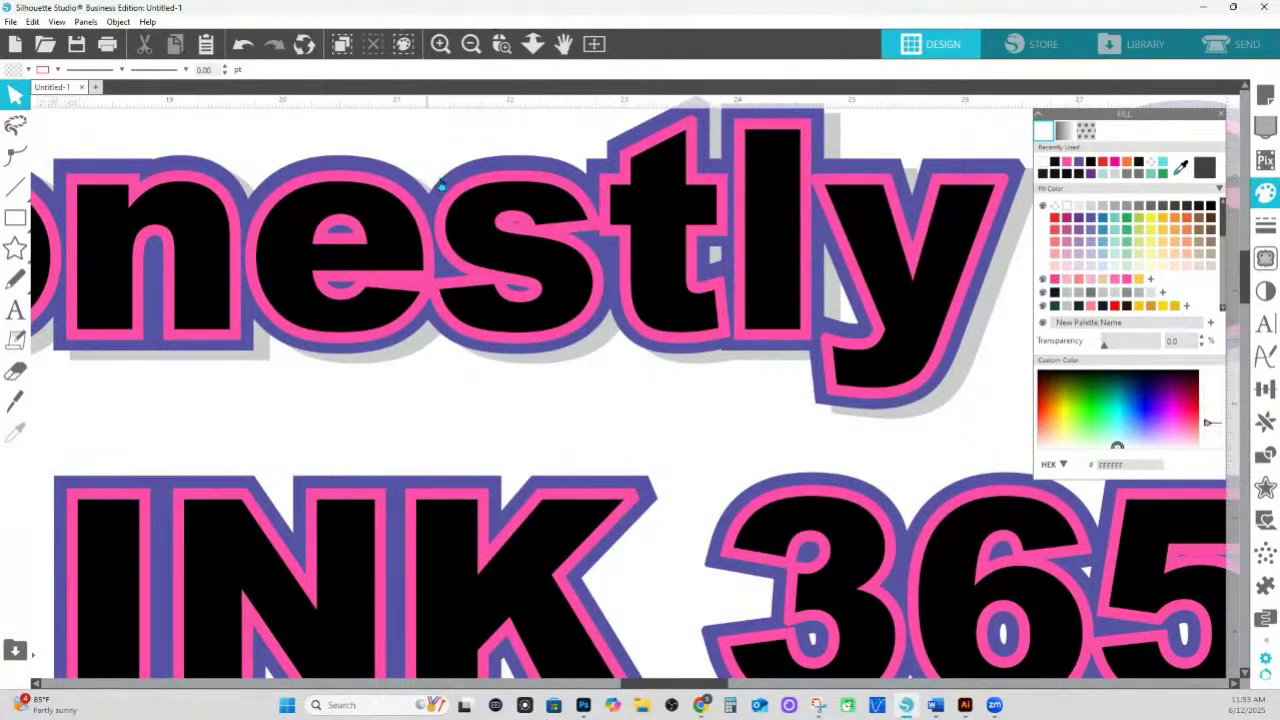
left_click(533, 45)
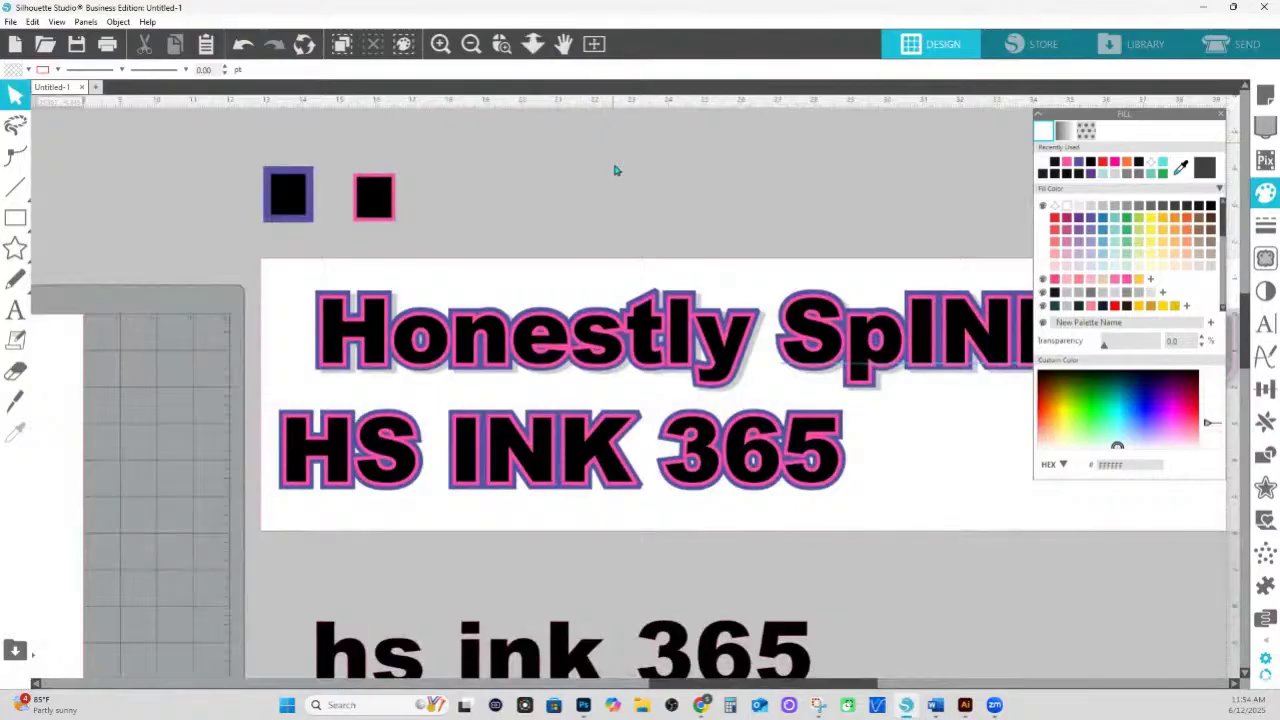
left_click(651, 334)
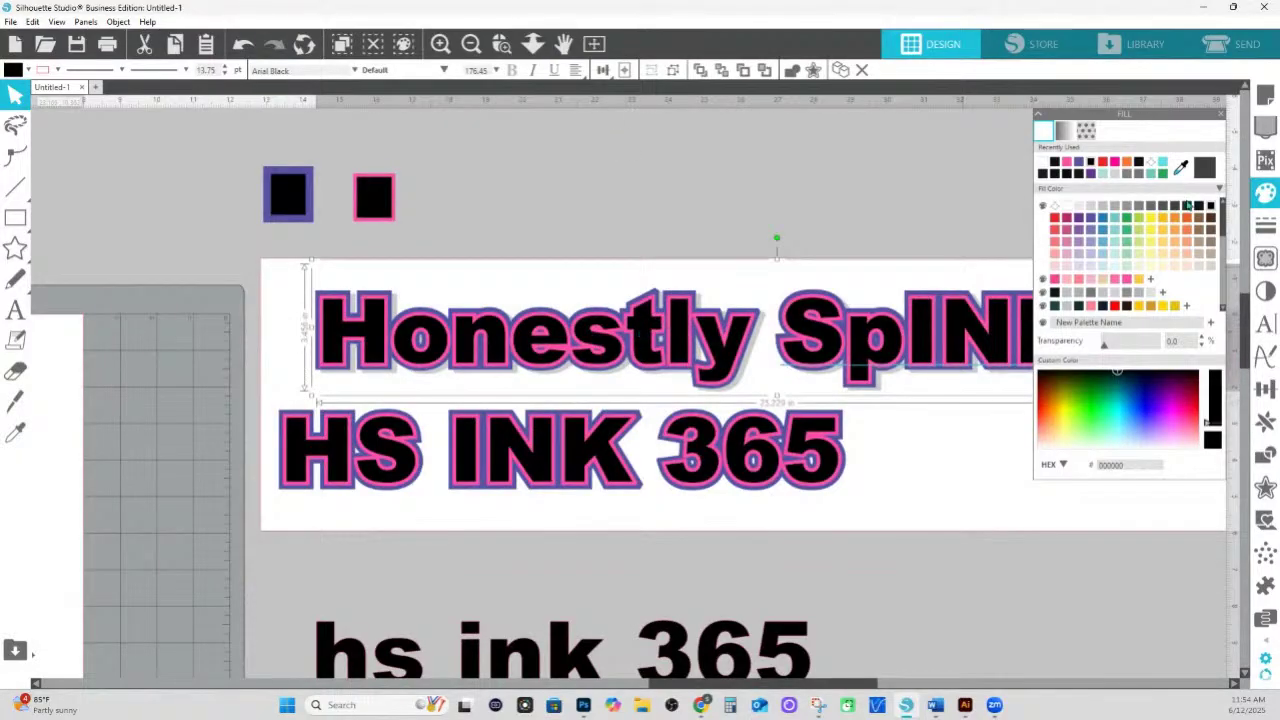
left_click(1267, 226)
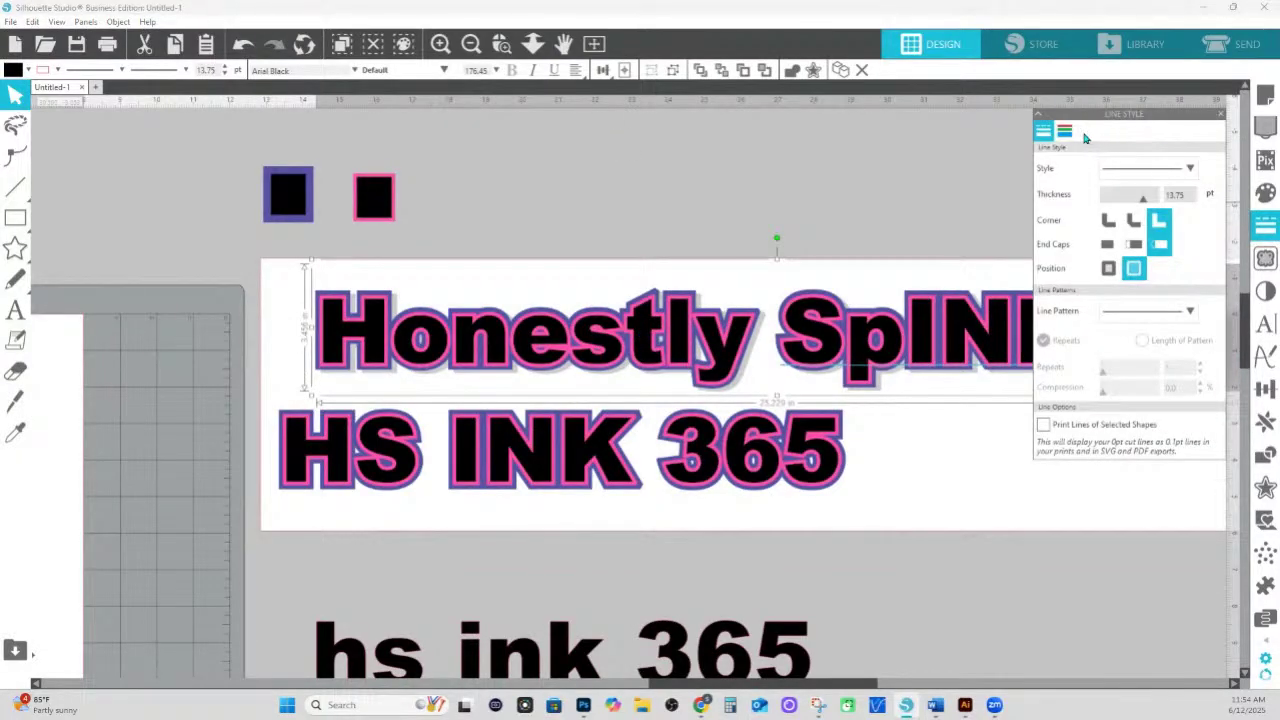
left_click(1066, 133)
left_click(1043, 131)
left_click_drag(1143, 203, 1129, 205)
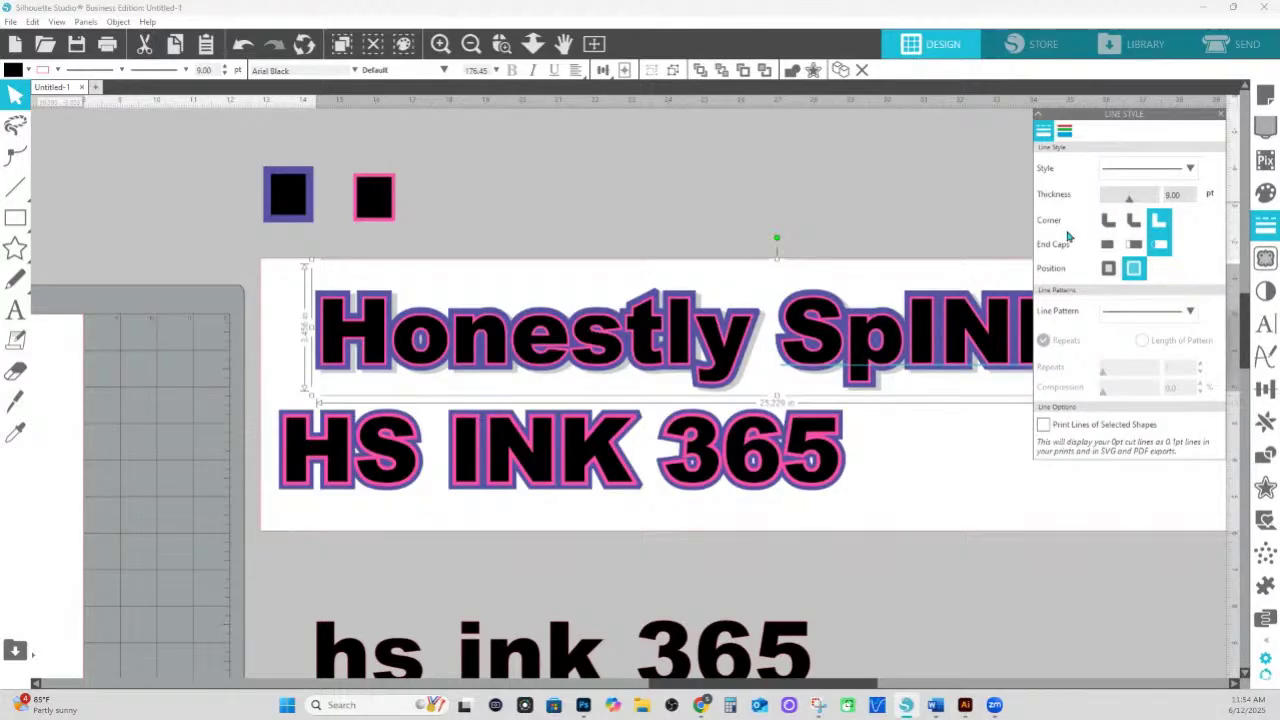
scroll(855, 482, "down", 1)
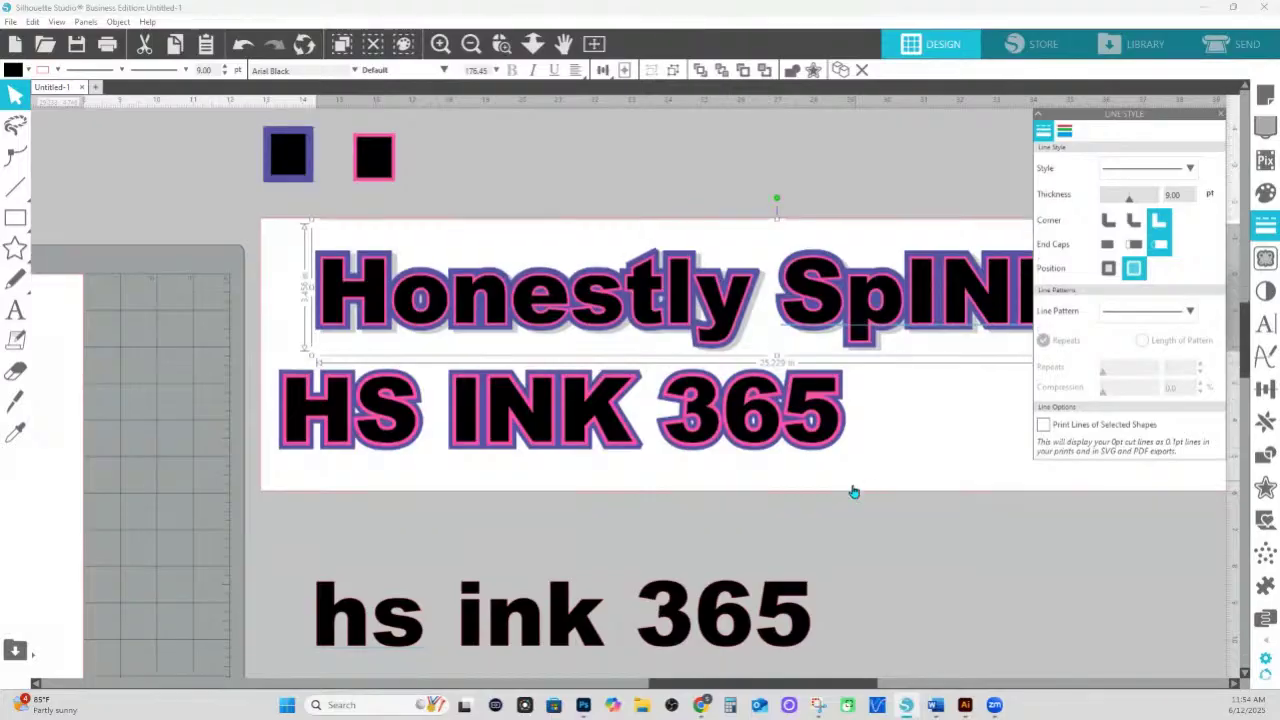
left_click(908, 555)
- Start an offset with sharp corners around the plain black "hs ink 365" and "HS INK 365" text lines
scroll(912, 533, "down", 1)
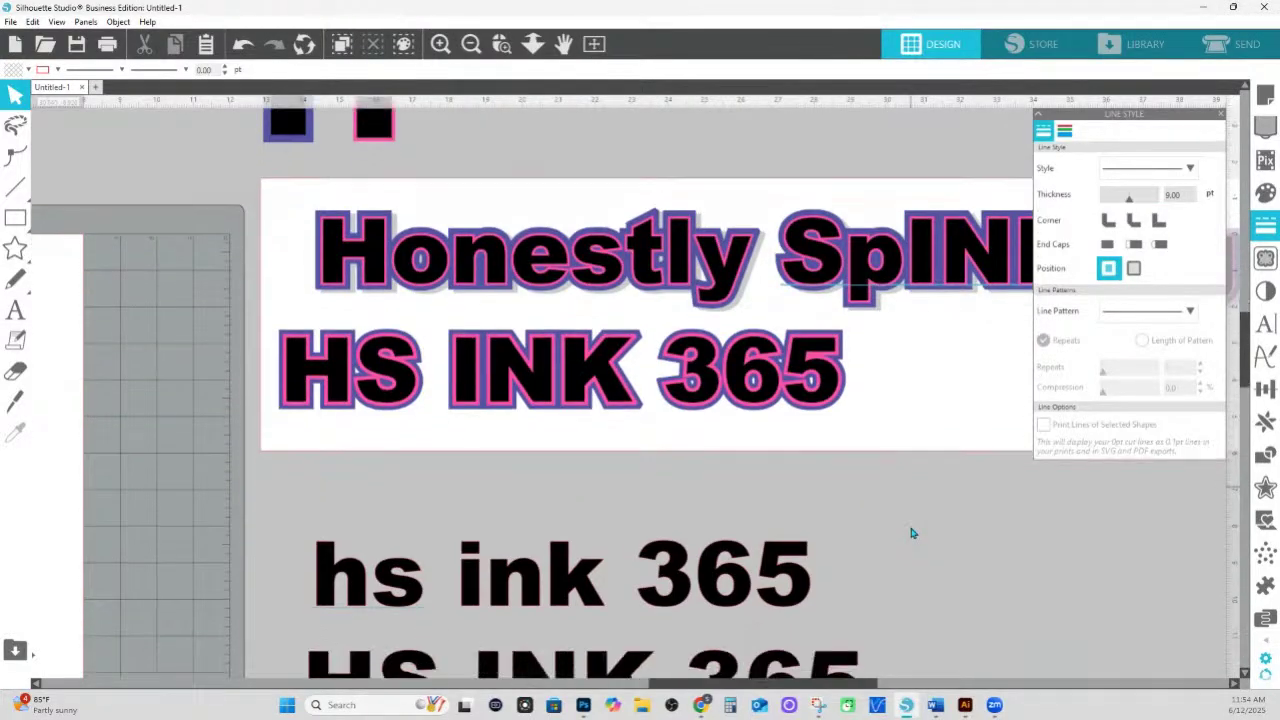
scroll(912, 533, "down", 1)
scroll(849, 554, "down", 1)
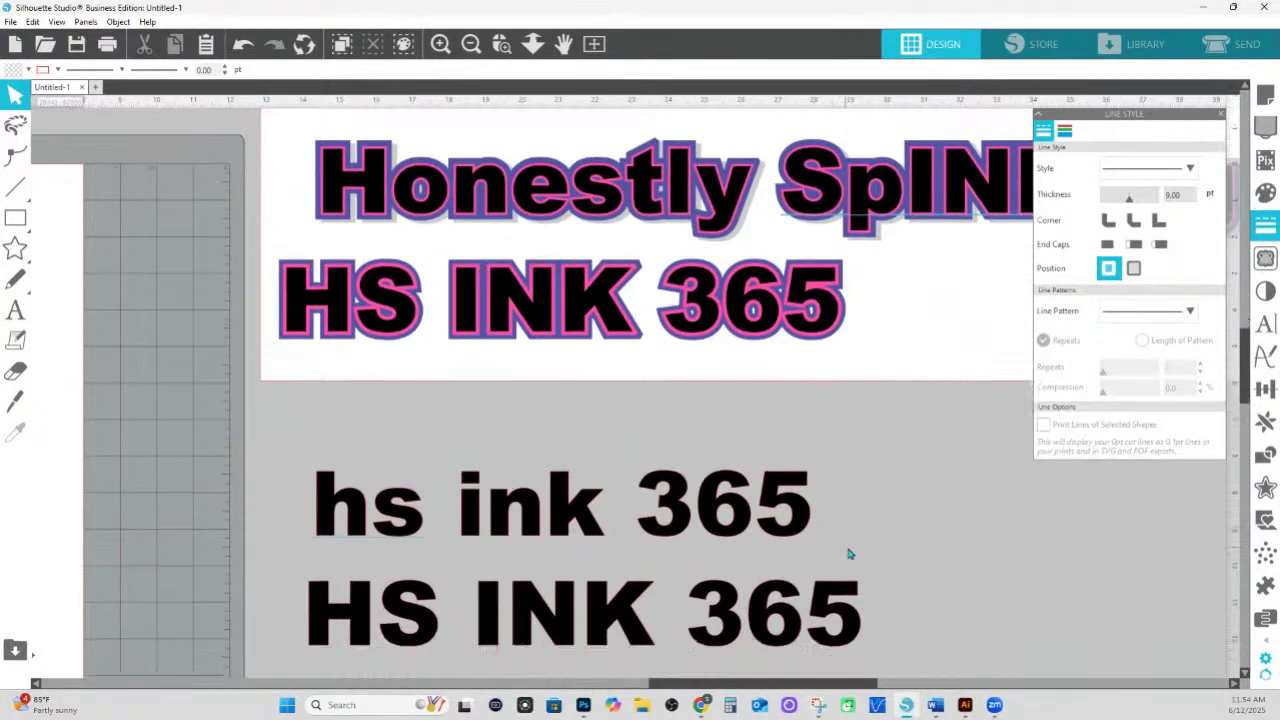
left_click(755, 468)
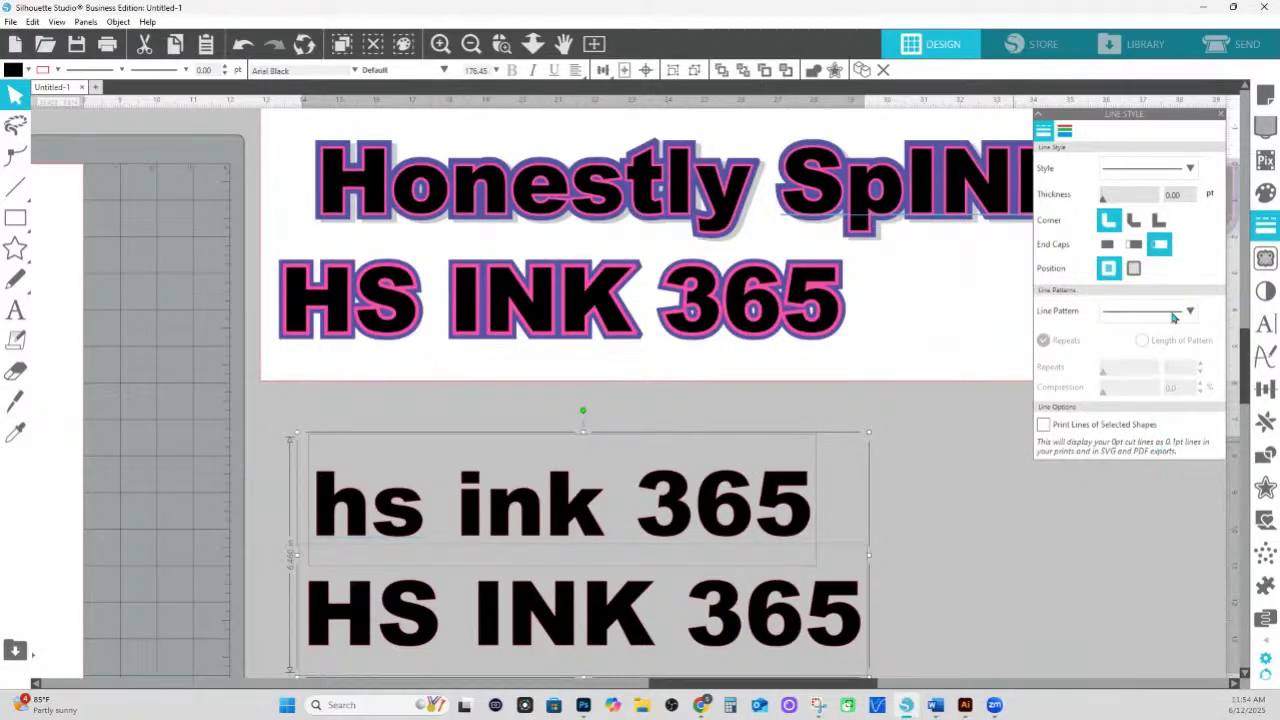
left_click(1221, 114)
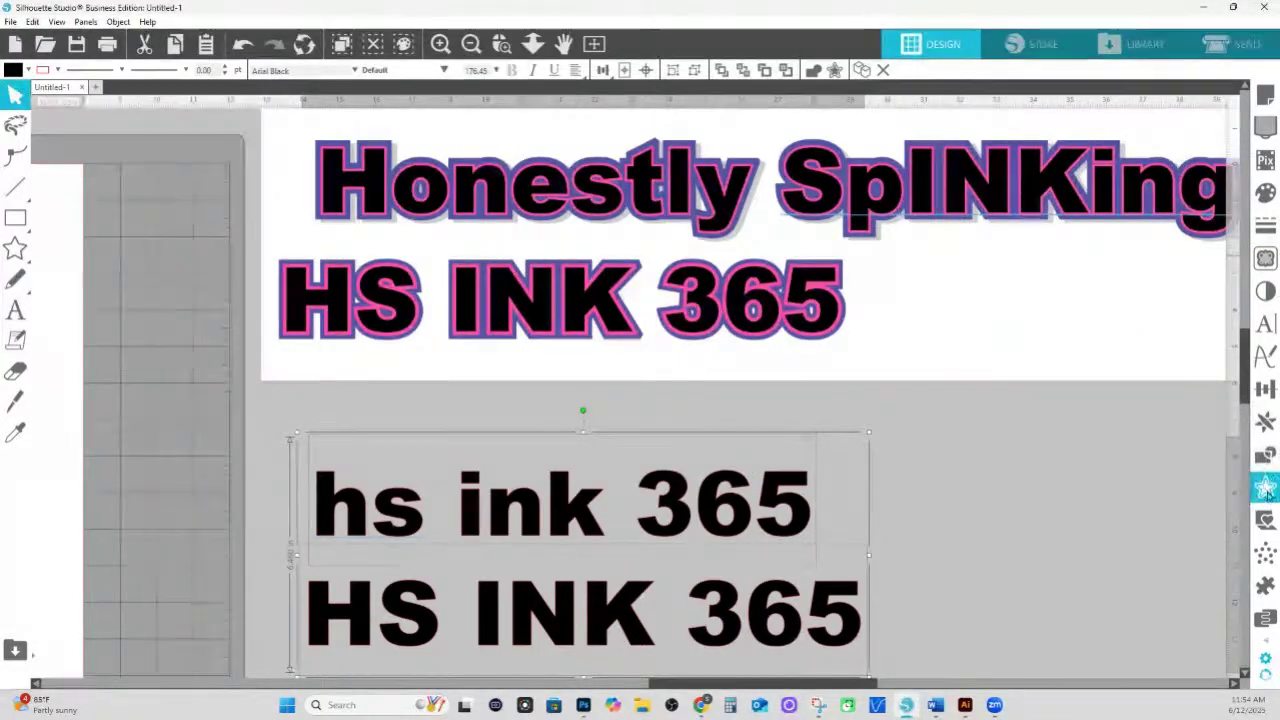
left_click(1265, 488)
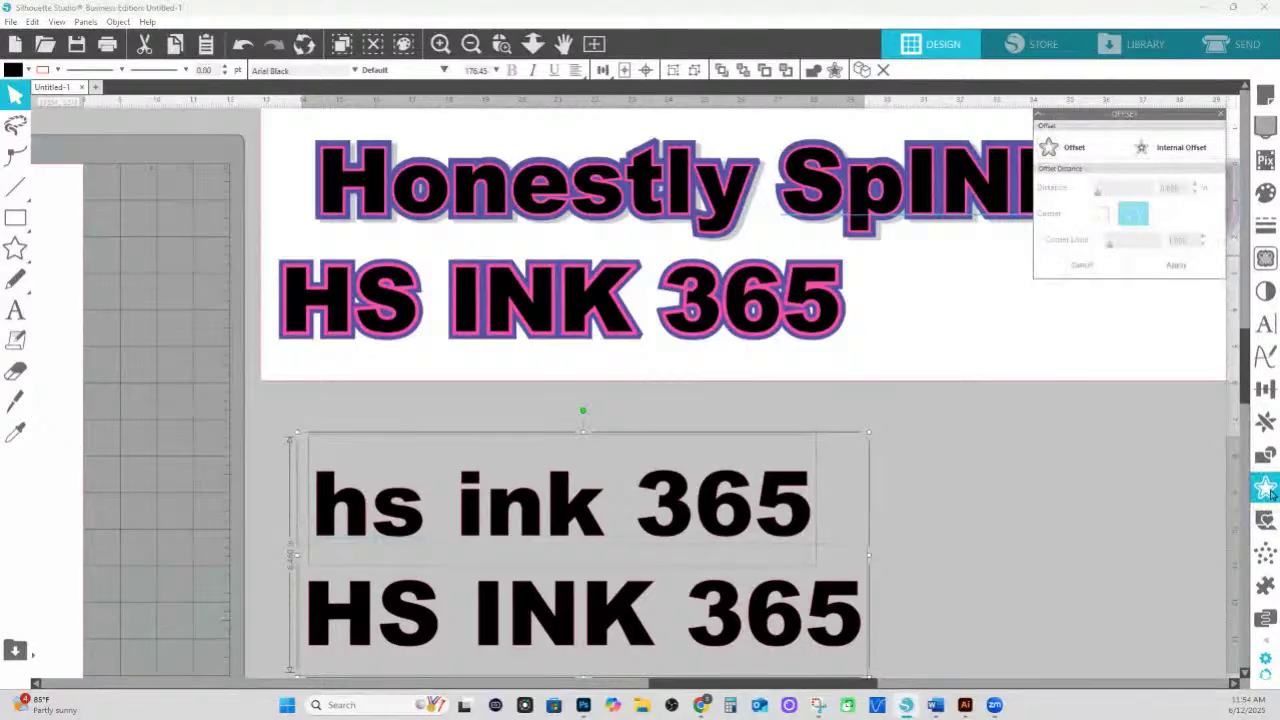
left_click(1089, 150)
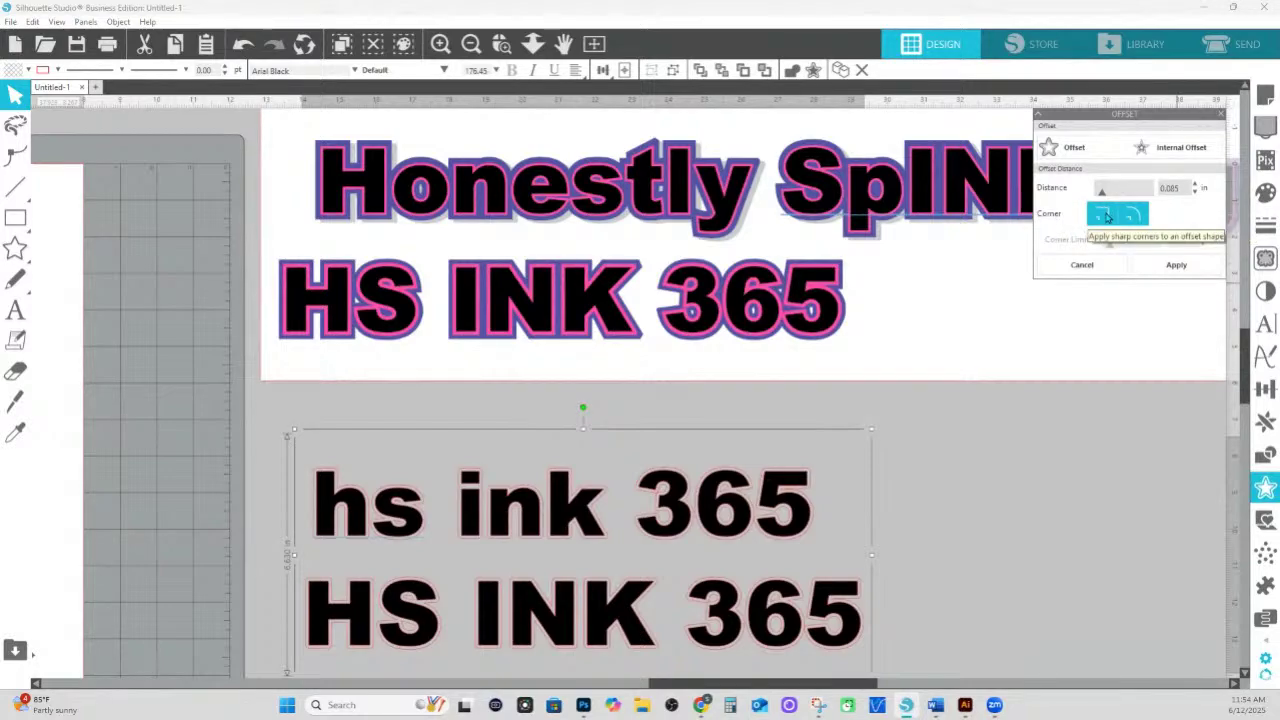
left_click(1105, 215)
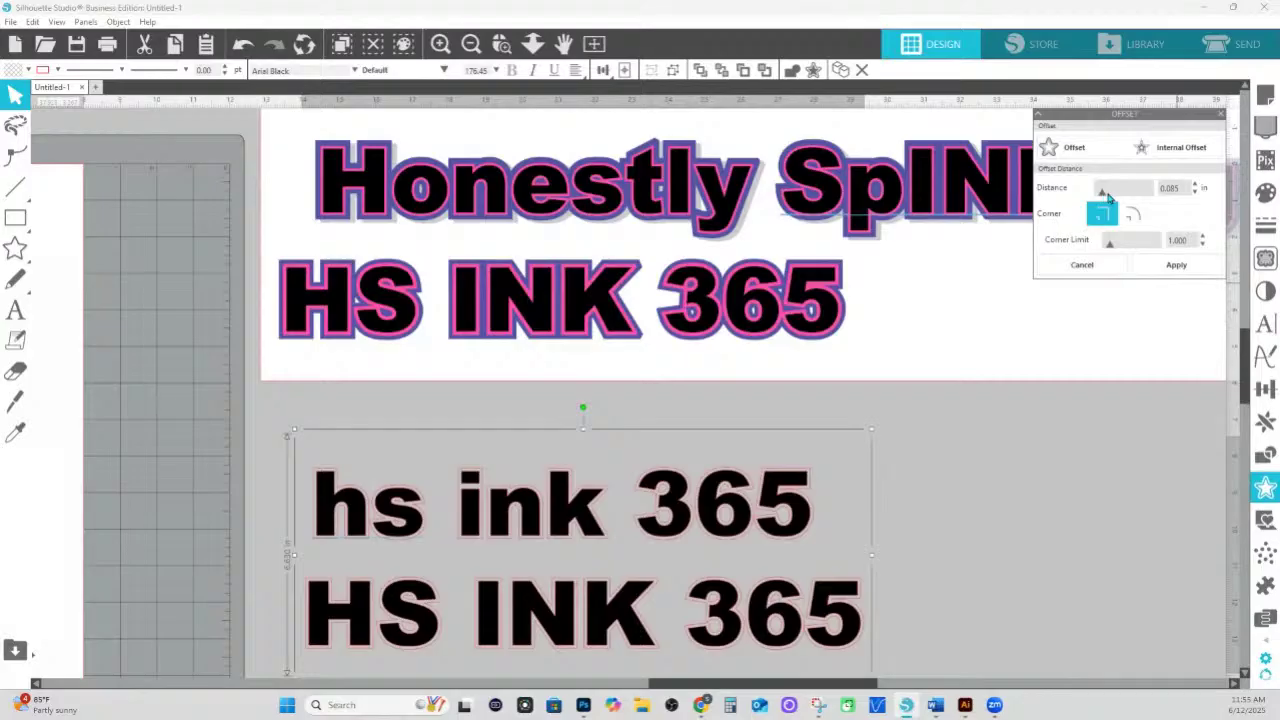
- Set the offset distance to 0.075 in and apply the offset to both plain text lines
left_click_drag(1108, 197, 1095, 197)
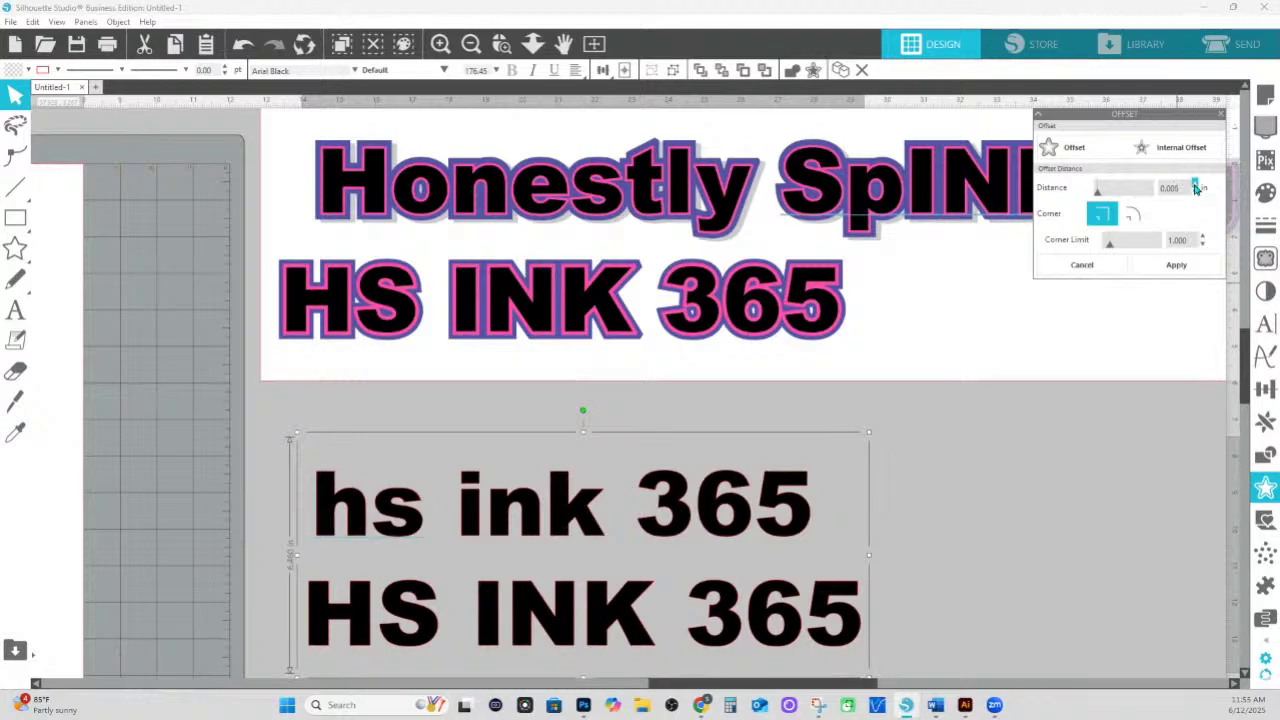
left_click(1196, 186)
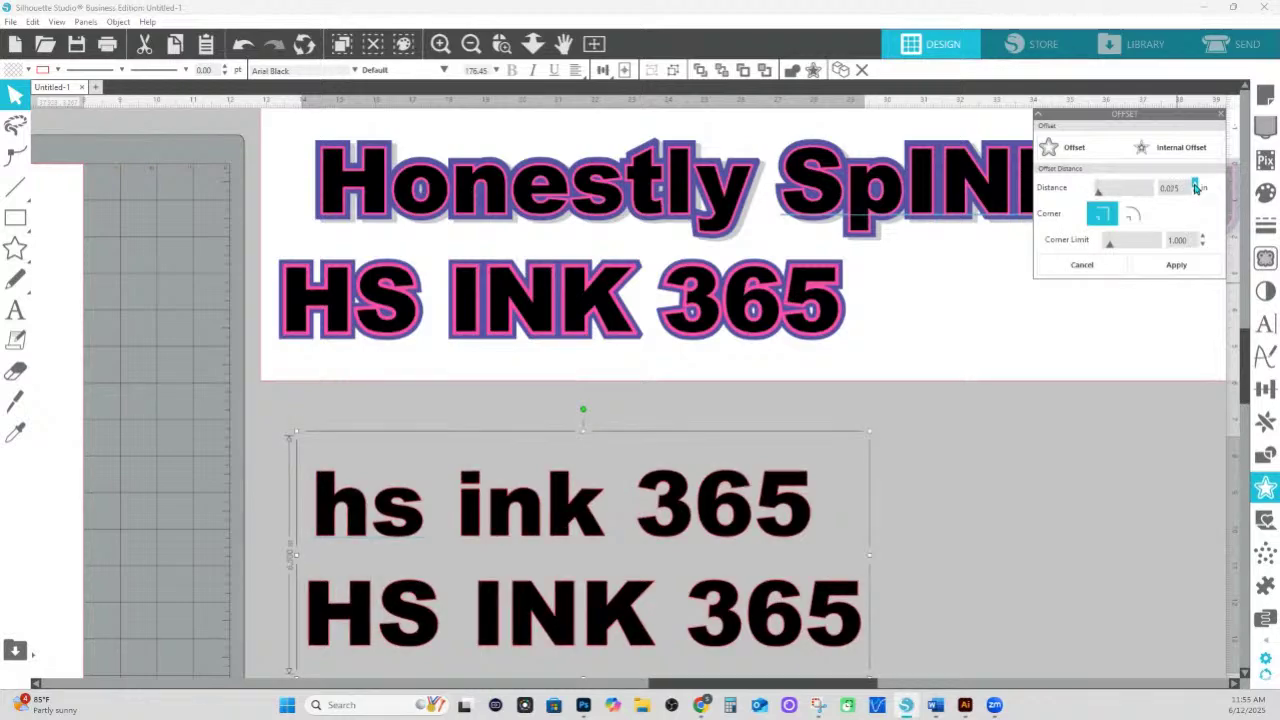
left_click(1196, 186)
left_click_drag(1100, 195, 1105, 193)
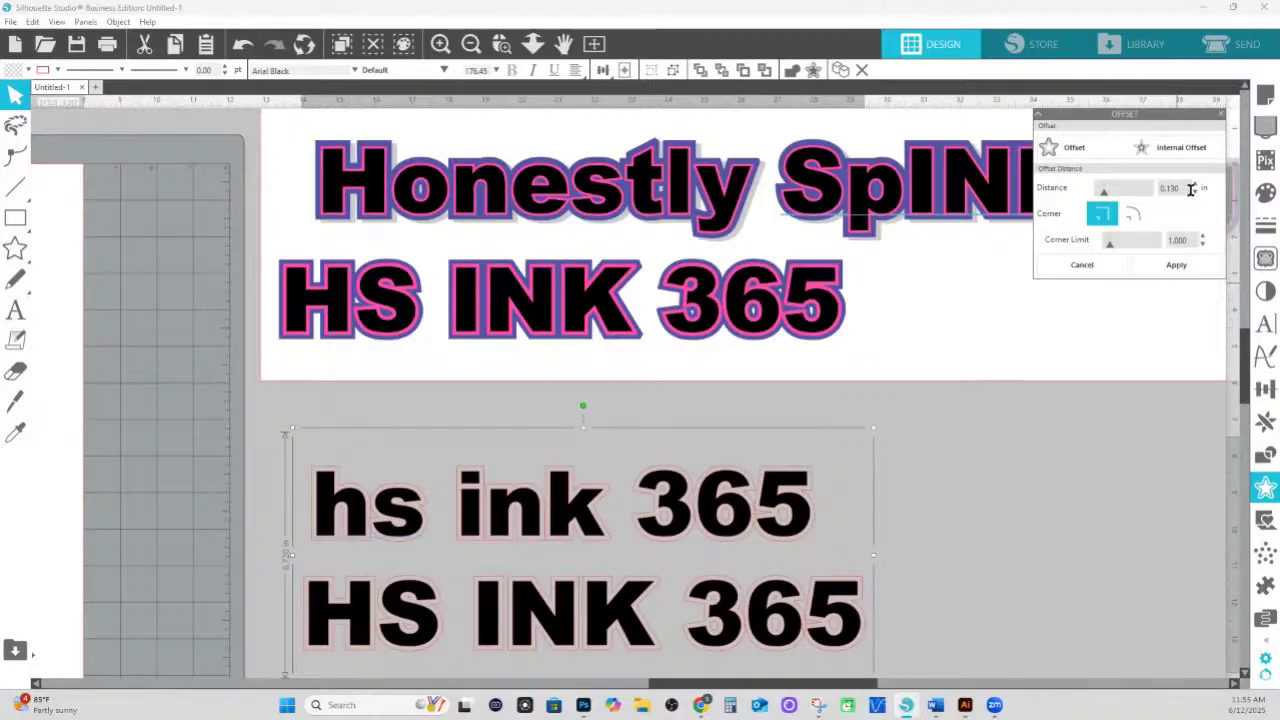
left_click(1195, 192)
left_click(1195, 192)
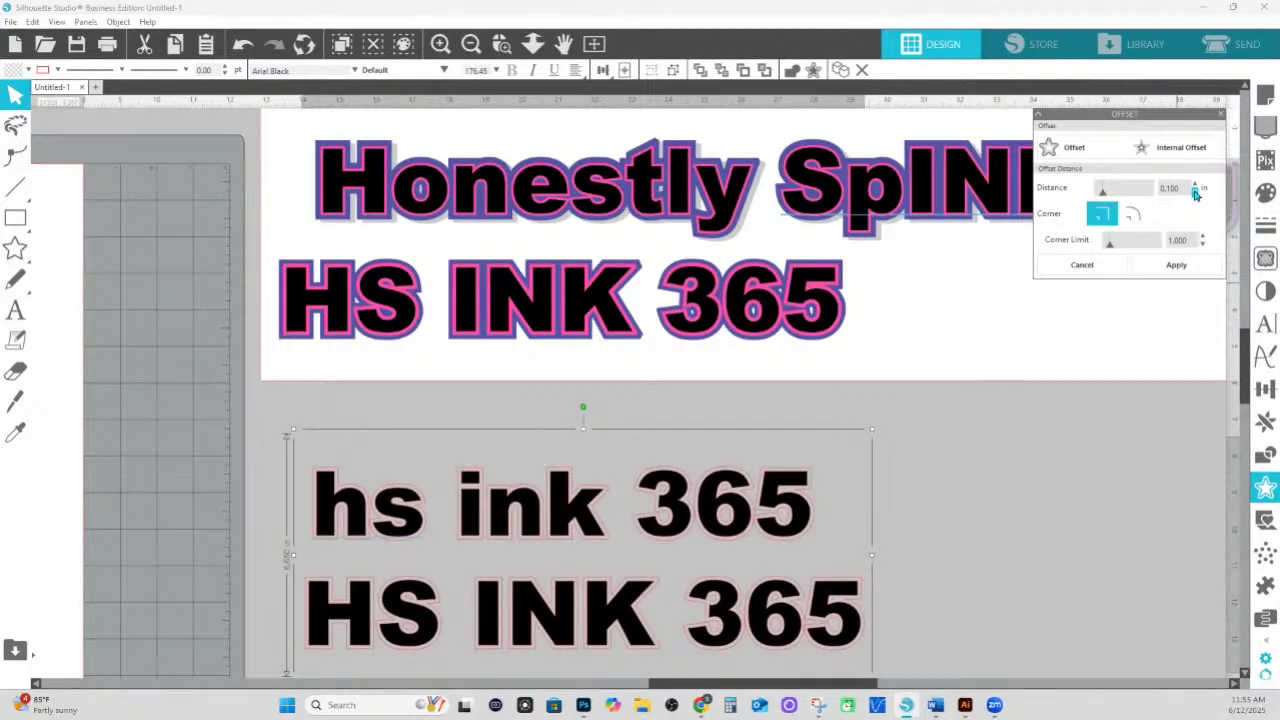
left_click(1195, 192)
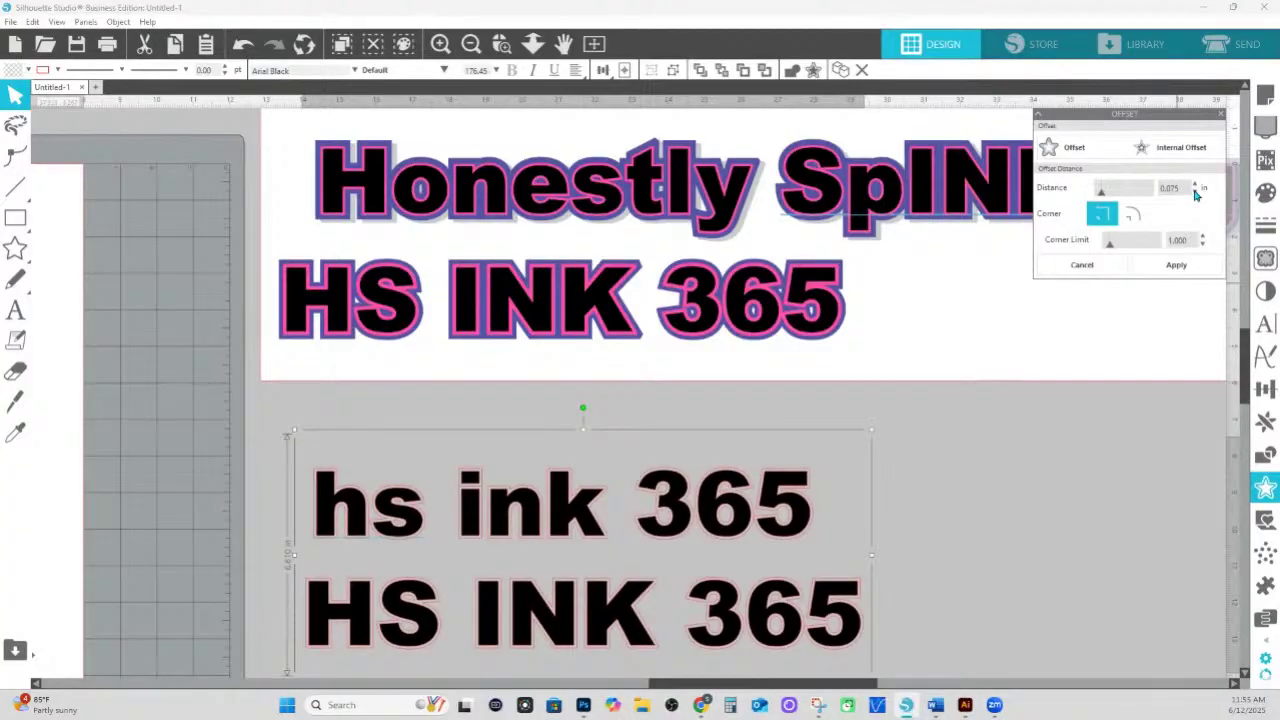
left_click(1178, 268)
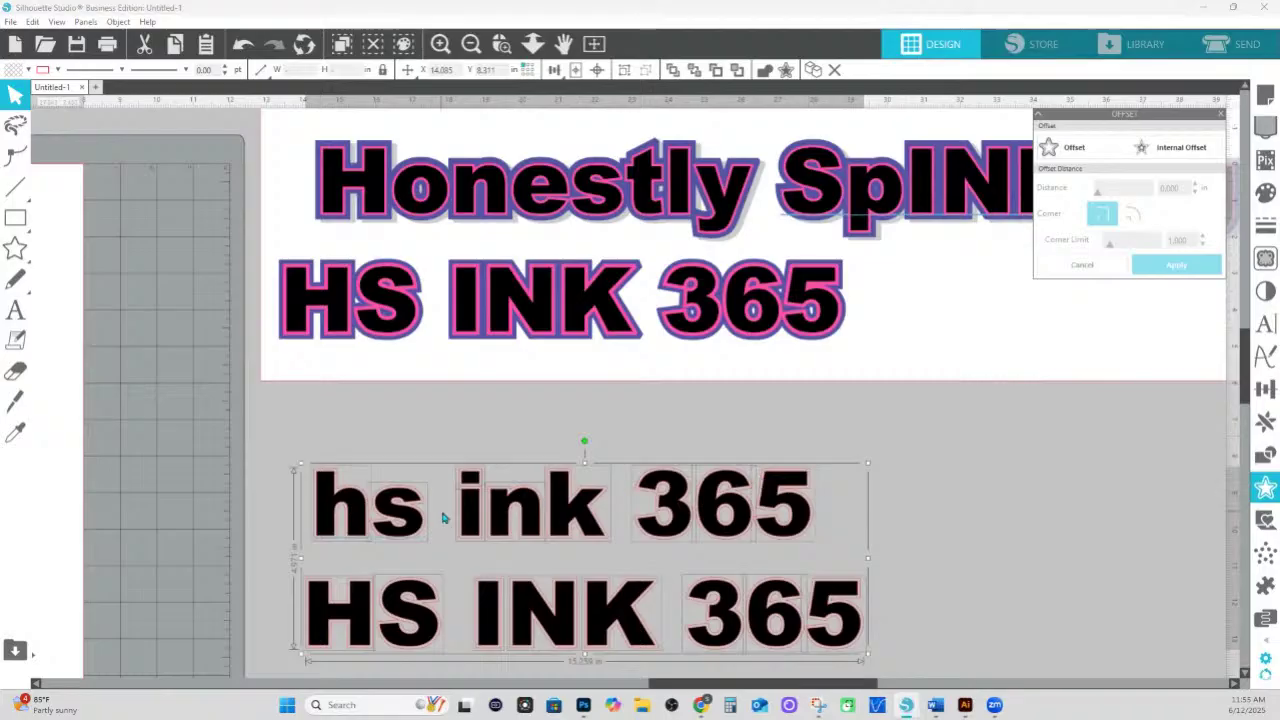
- Fill the offset shapes around both plain text lines with the recently used pink FD4EA9
left_click(501, 43)
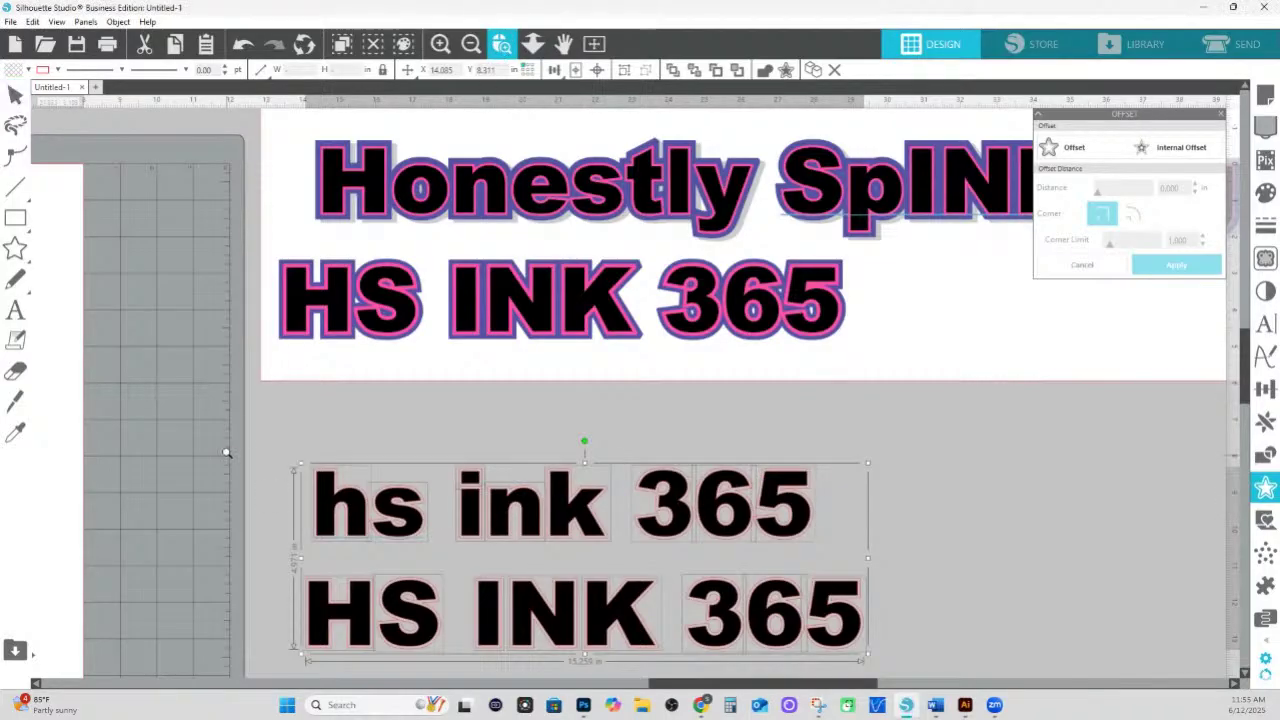
left_click_drag(978, 671, 994, 680)
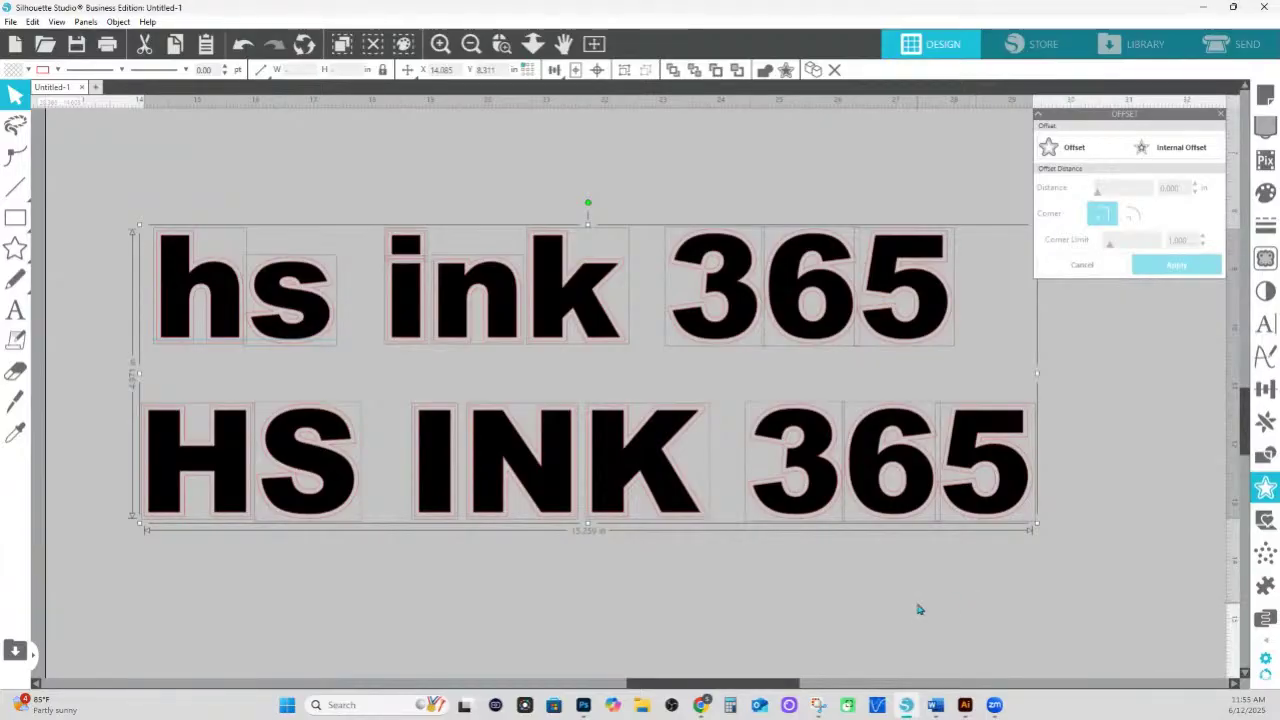
left_click(1267, 193)
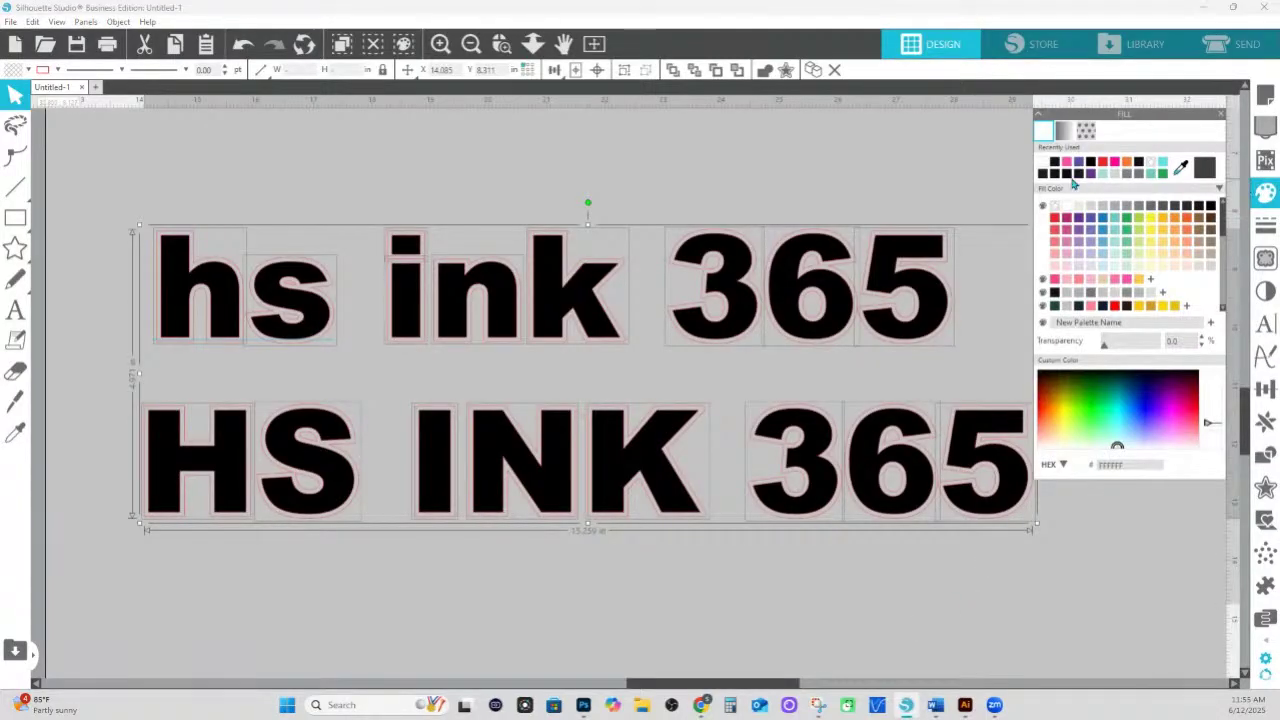
left_click(1066, 163)
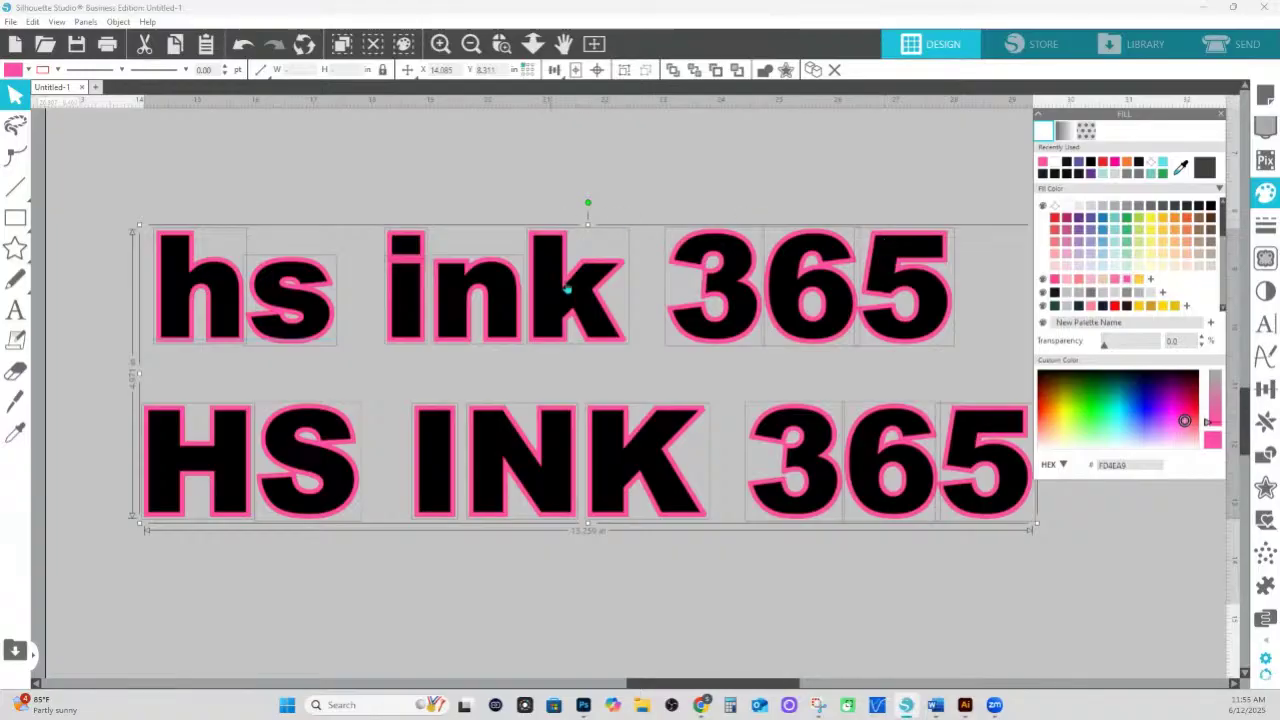
- Select only the pink offset shapes behind the "hs ink 365" line and combine them into one object
left_click(386, 220)
left_click_drag(157, 200, 1000, 320)
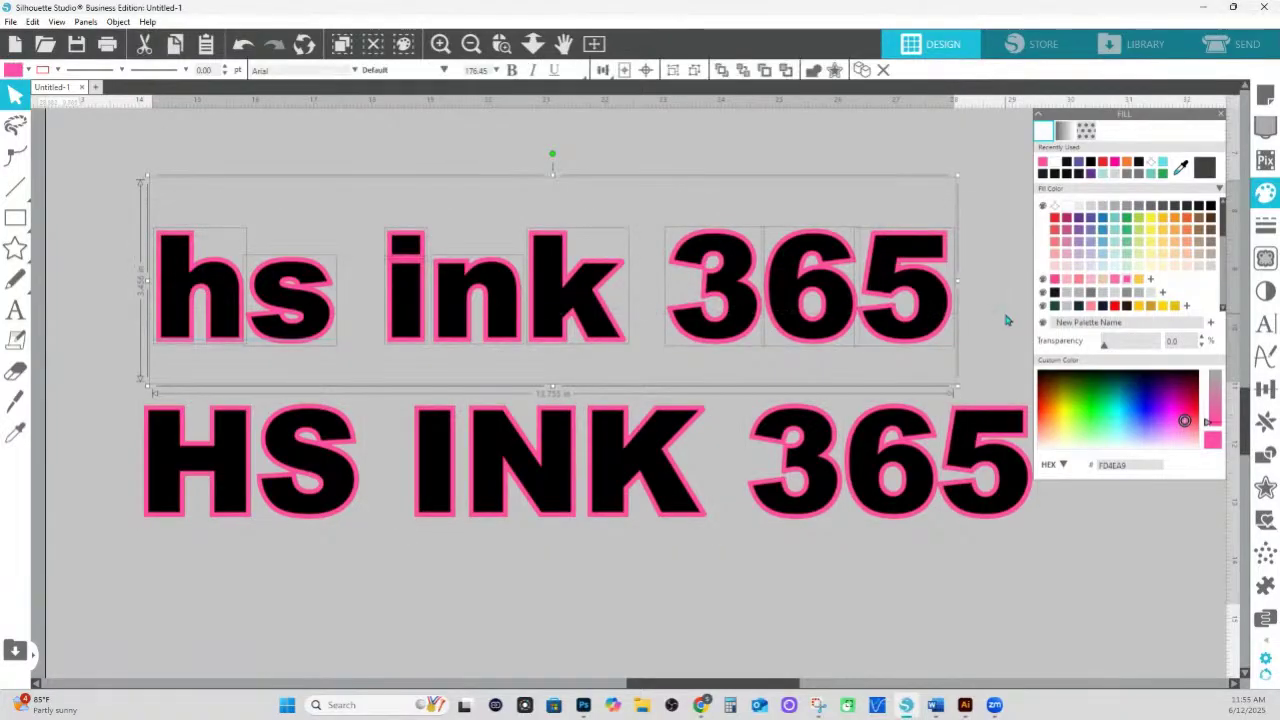
left_click(912, 258)
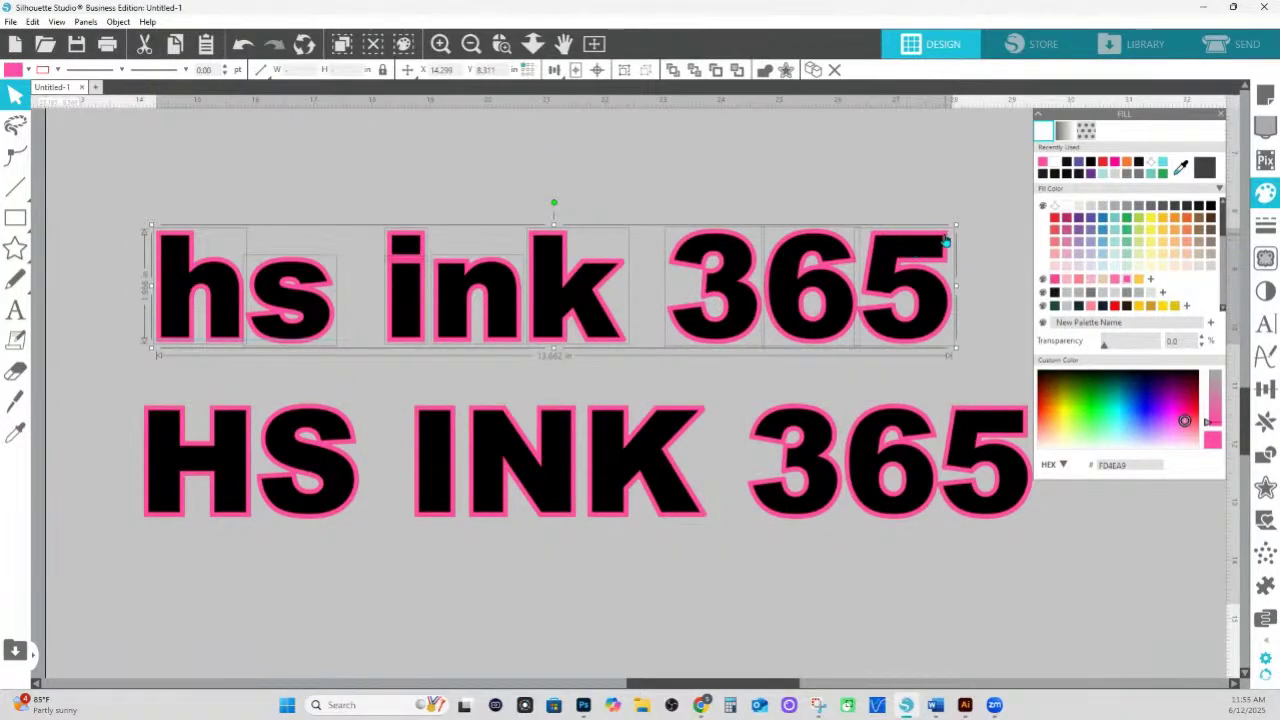
right_click(945, 241)
left_click(985, 457)
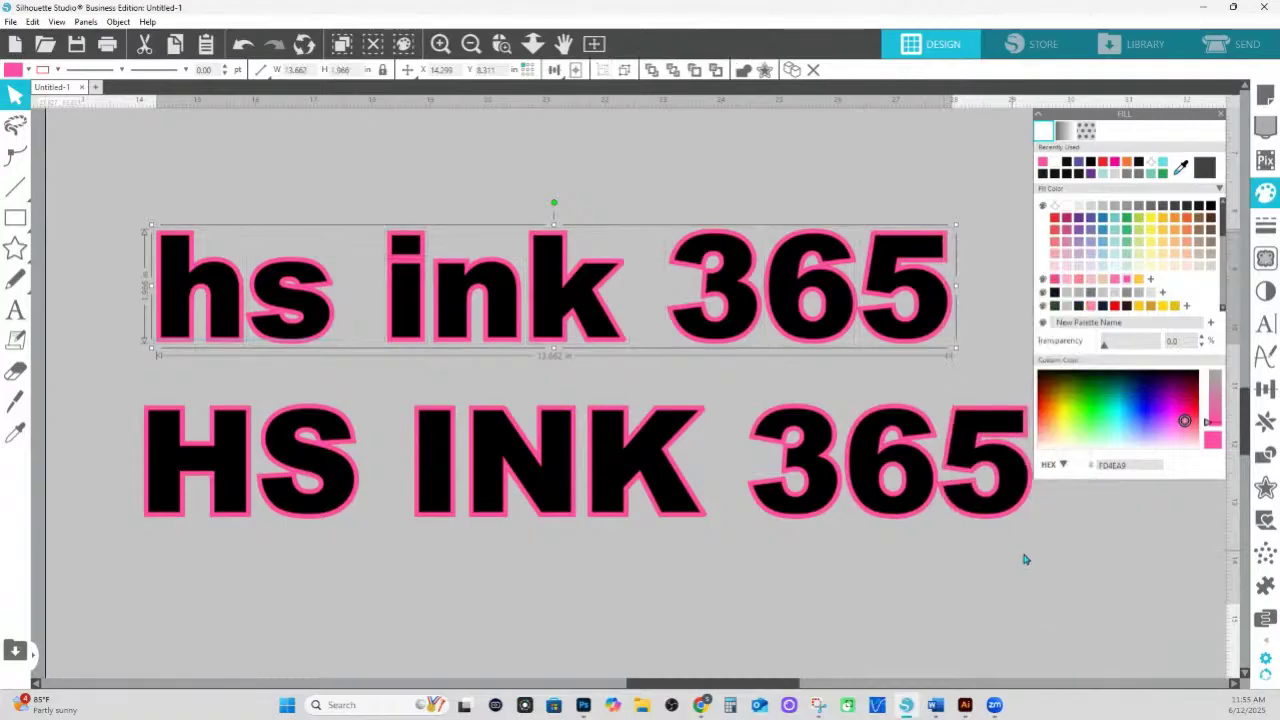
- Turn the pink offset shapes behind the "HS INK 365" line into one compound path
left_click_drag(1112, 566, 152, 450)
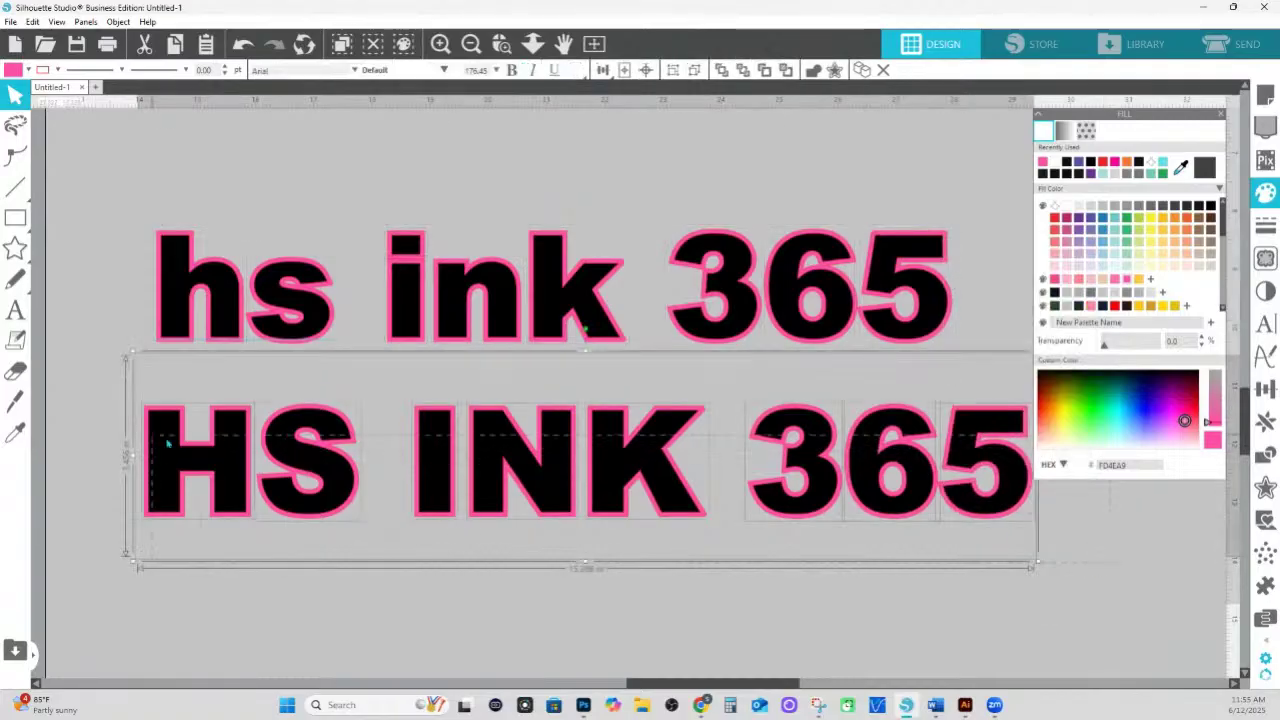
left_click(238, 445)
right_click(243, 414)
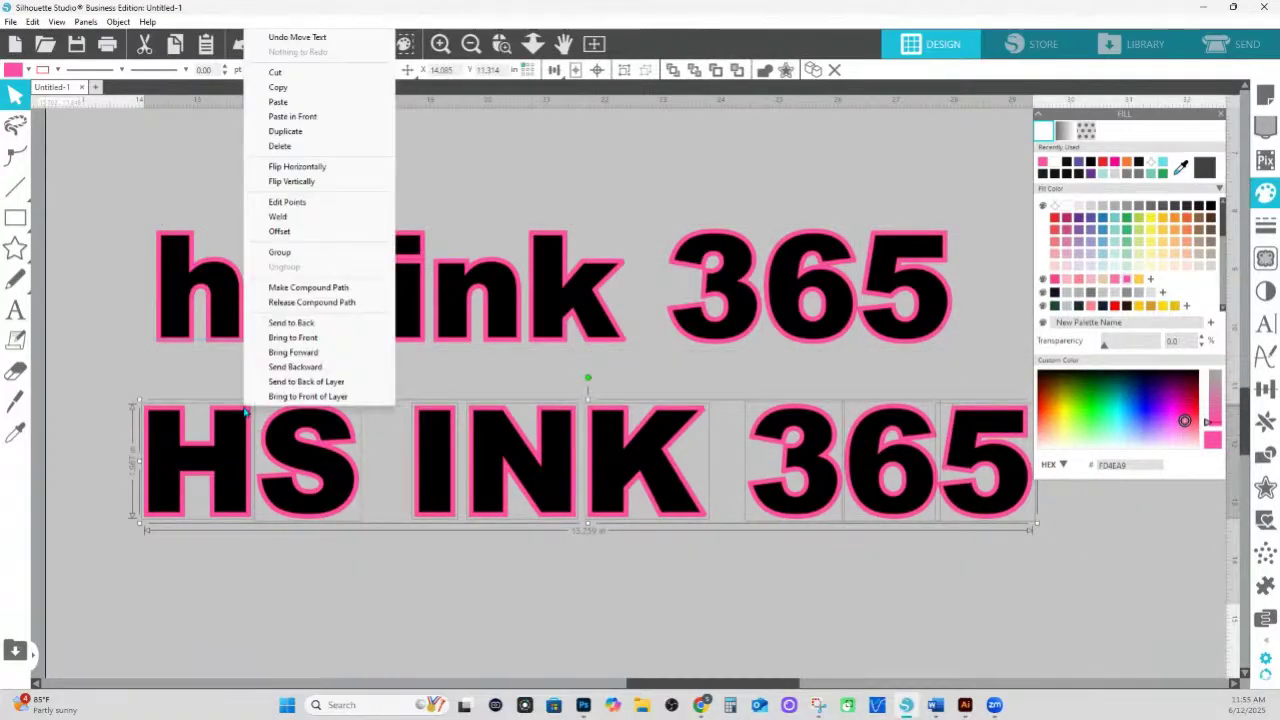
left_click(295, 286)
left_click(466, 549)
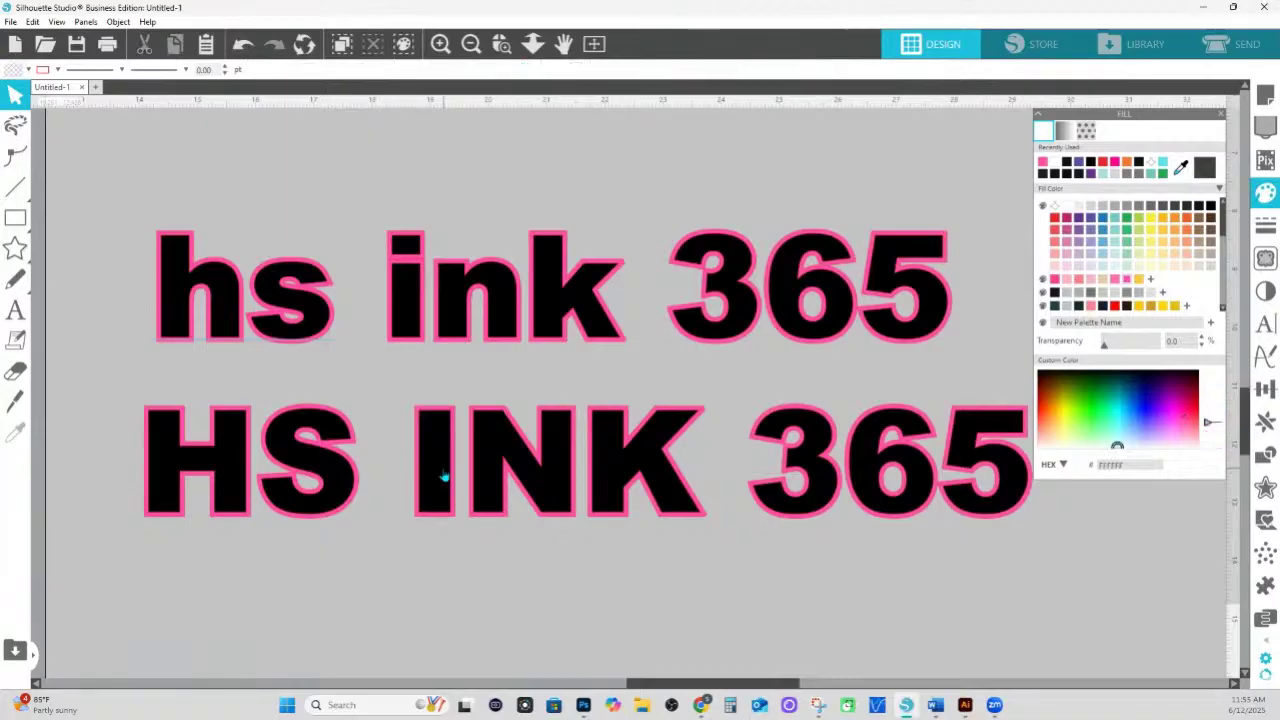
- Replace the black "HS INK 365" text in front of its pink offset with "Honestly SpINKing"
left_click(443, 477)
double_click(443, 477)
key("ctrl+a")
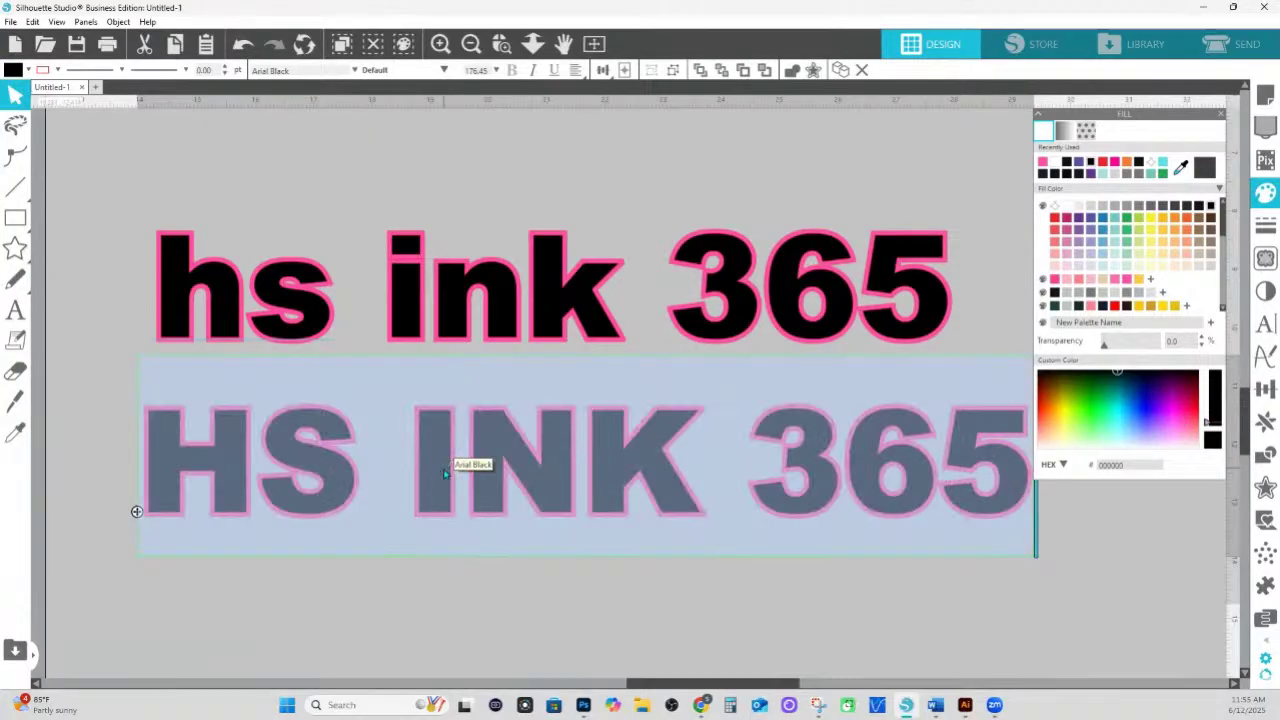
type("Hon")
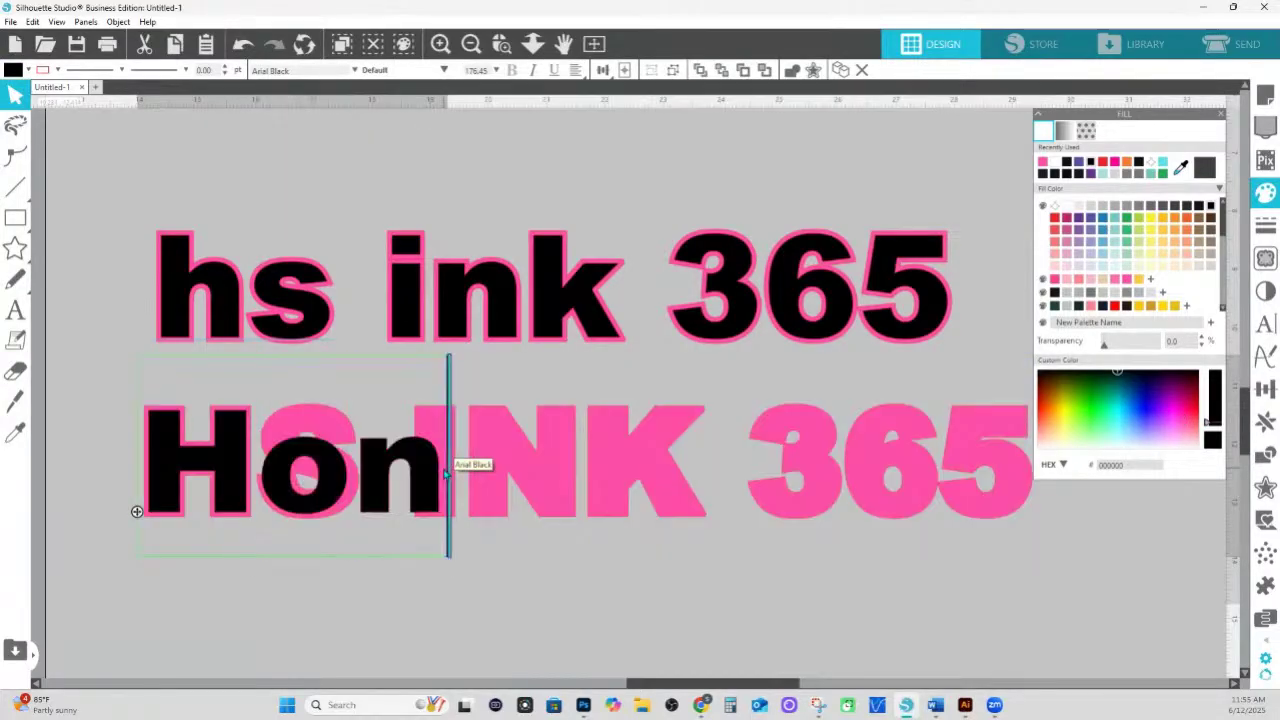
type("estly")
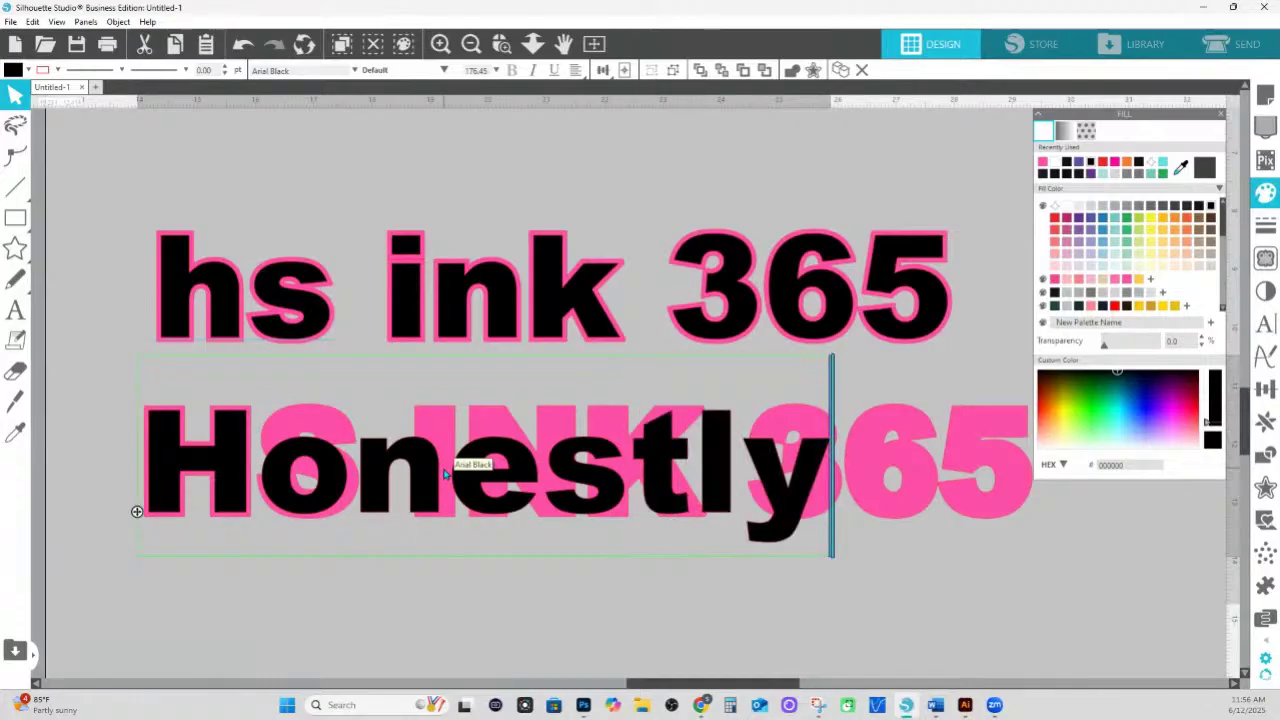
type(" Spin")
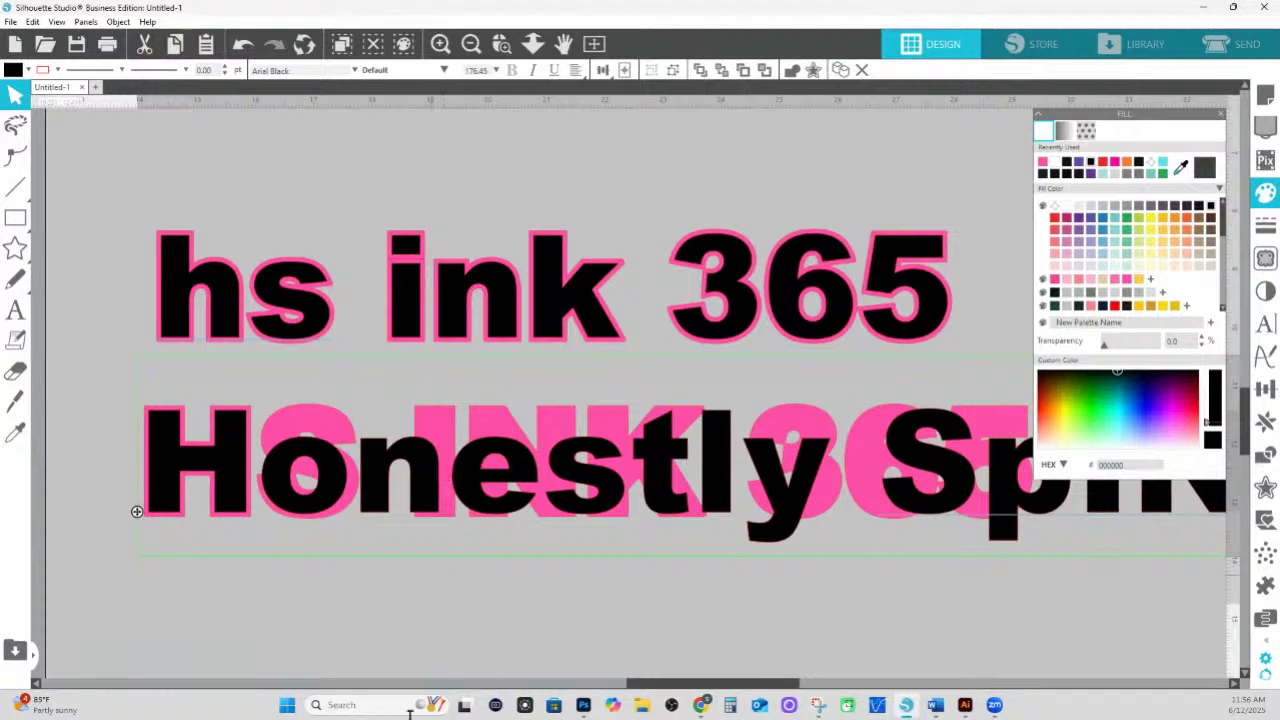
- Move the leftover pink "HS INK 365" offset shape out from behind the new text to the empty area below it
left_click(495, 668)
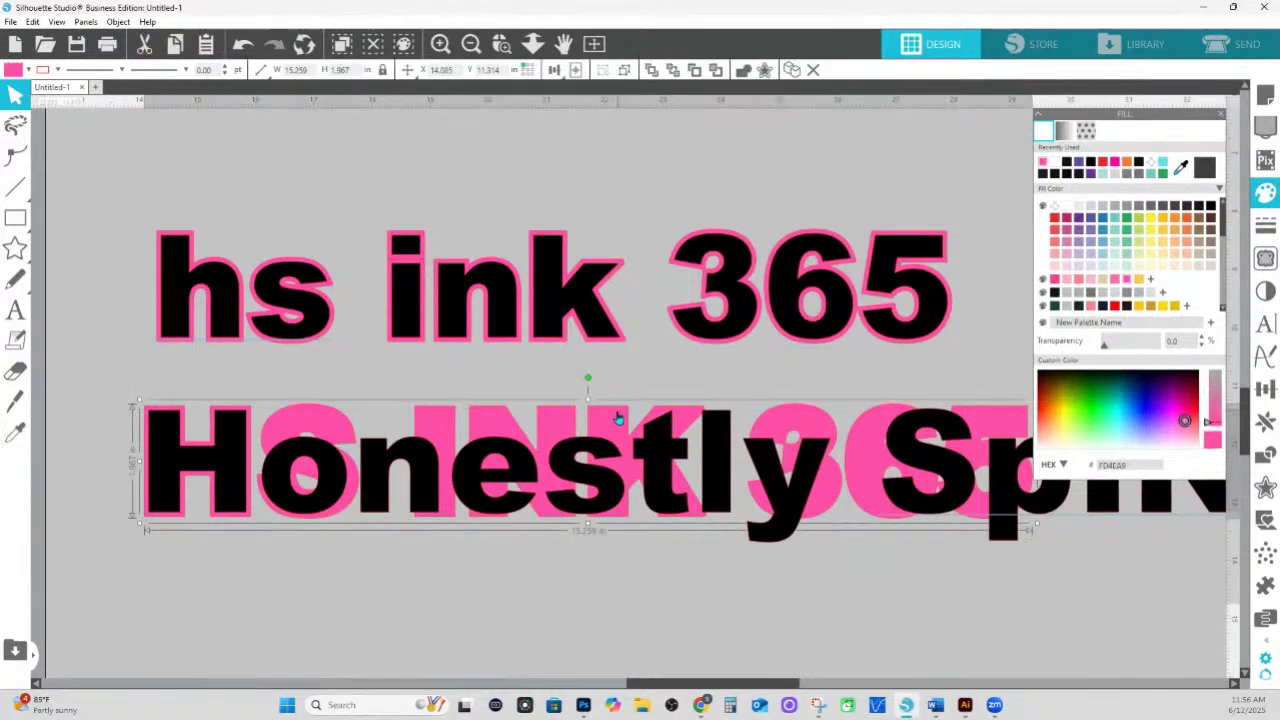
left_click_drag(622, 410, 624, 372)
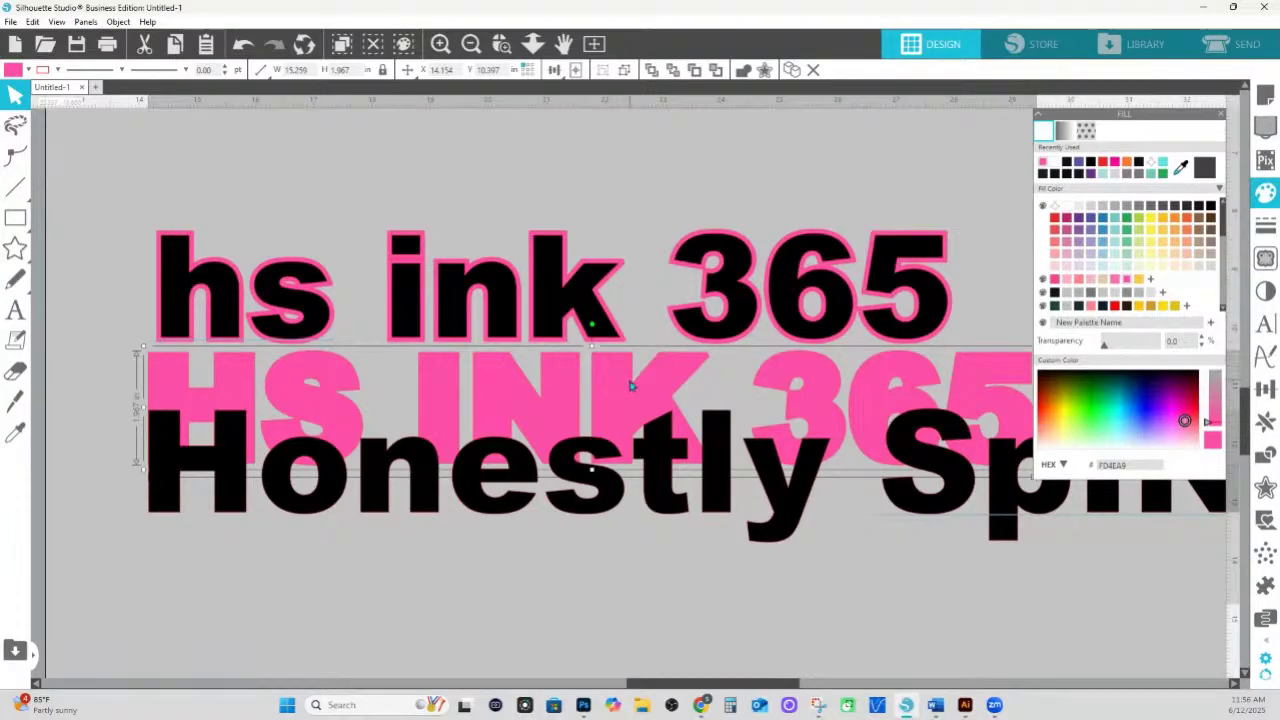
left_click_drag(624, 372, 648, 700)
- Apply a 0.075 in offset with sharp corners around the plain black "Honestly SpINKing" text
left_click(718, 466)
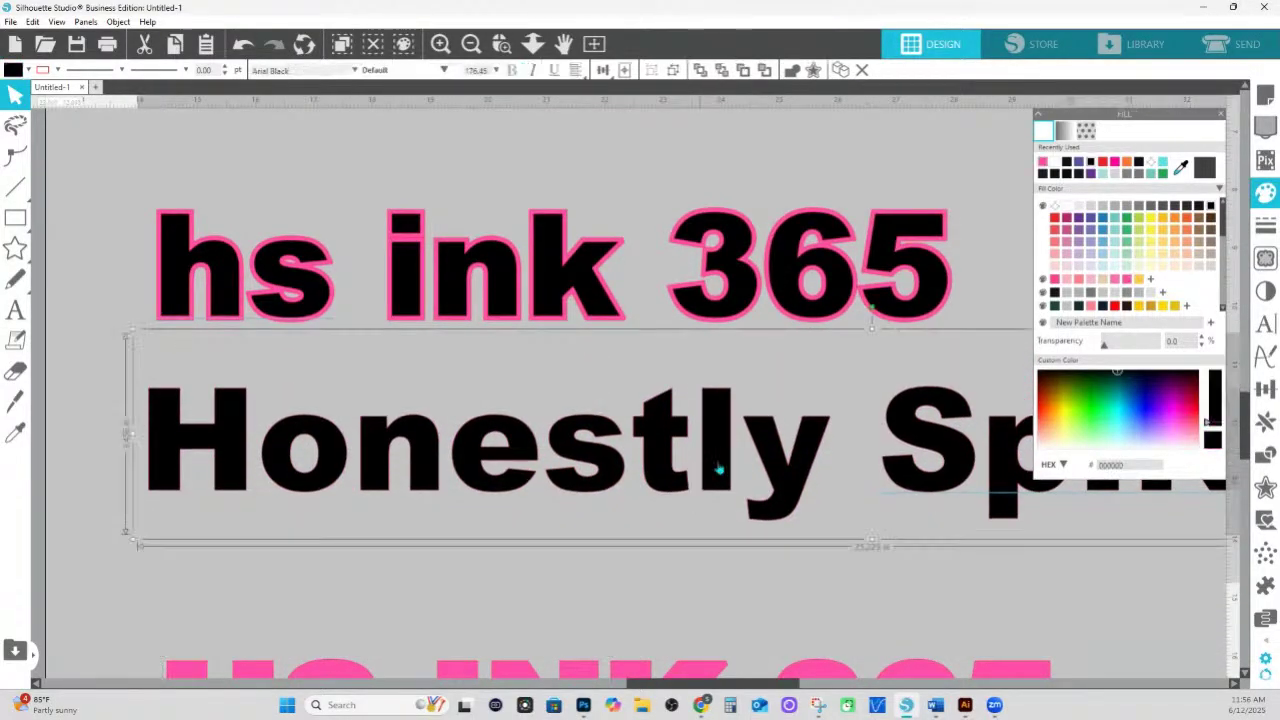
left_click(1266, 487)
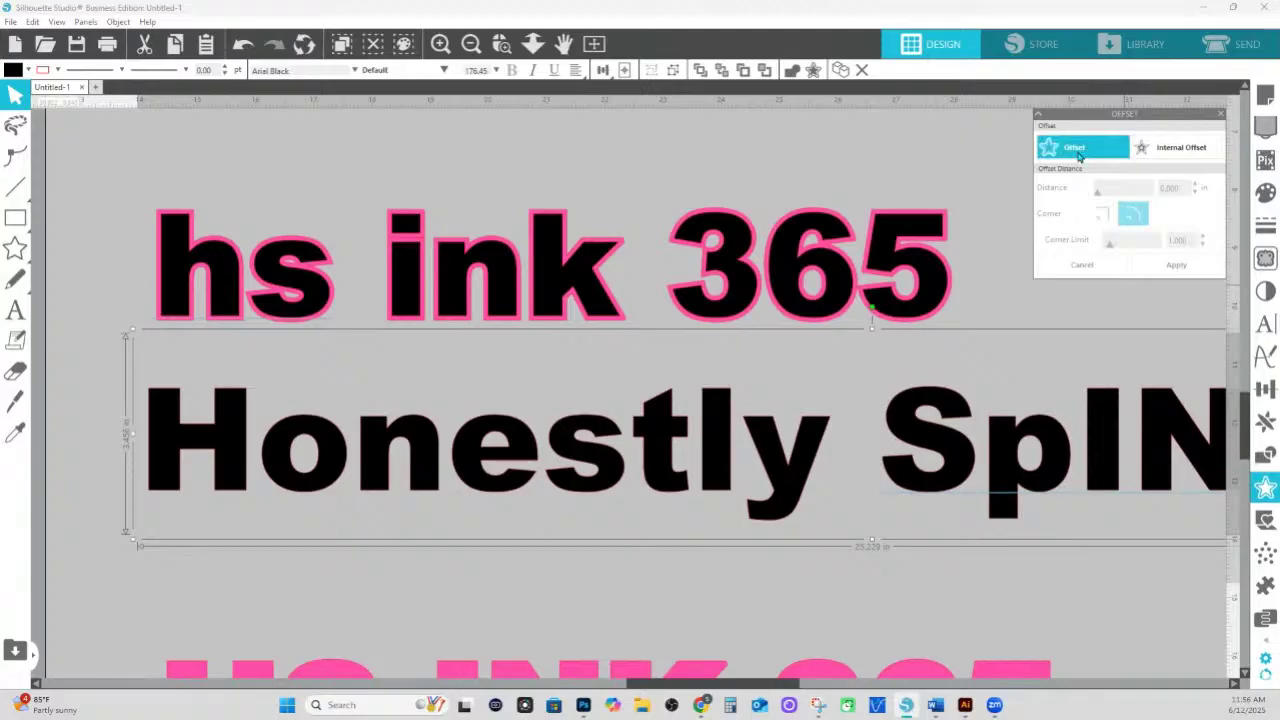
left_click(1078, 152)
left_click(1105, 216)
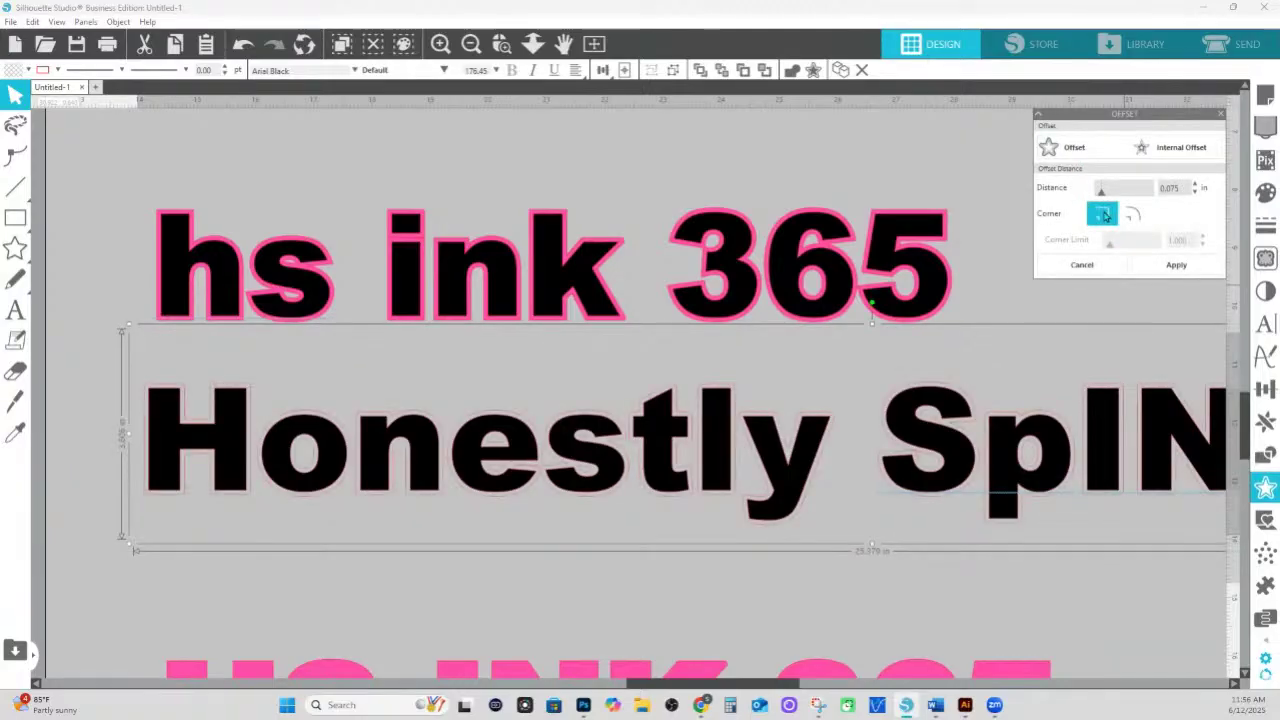
left_click(1188, 266)
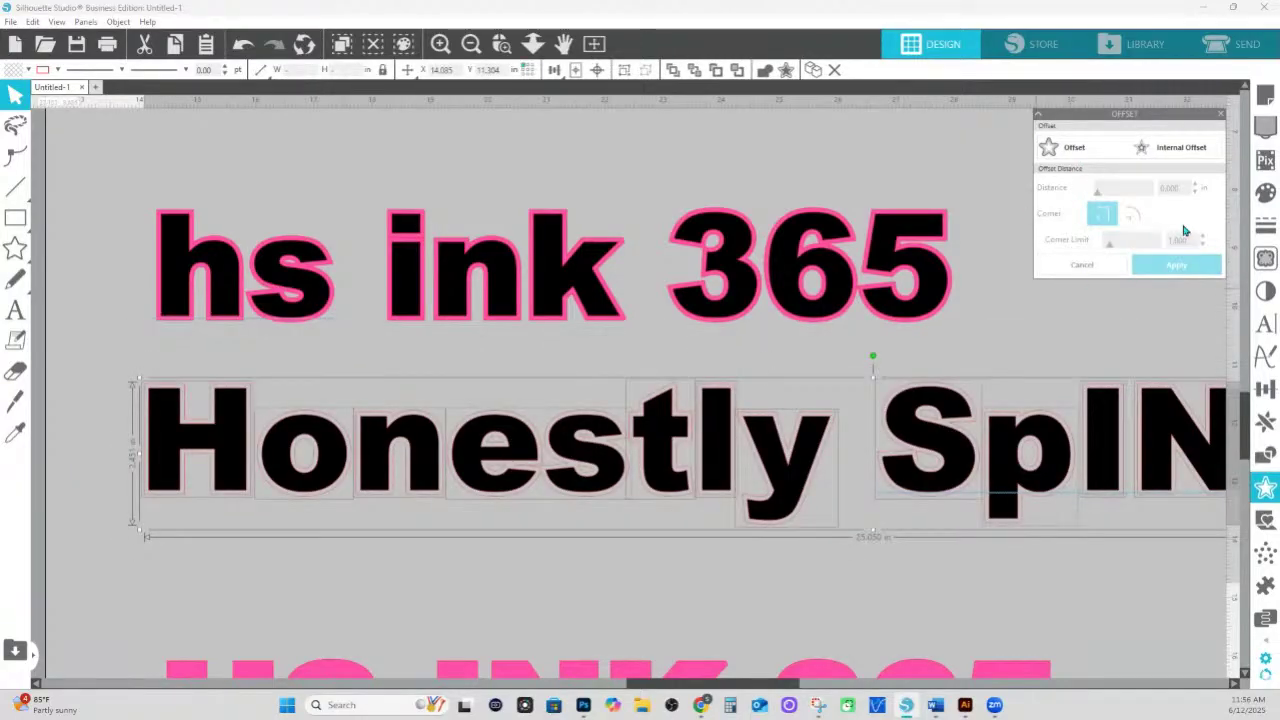
- Fill the new offset around "Honestly SpINKing" with pink and group its letter shapes
left_click(1266, 194)
left_click(1043, 162)
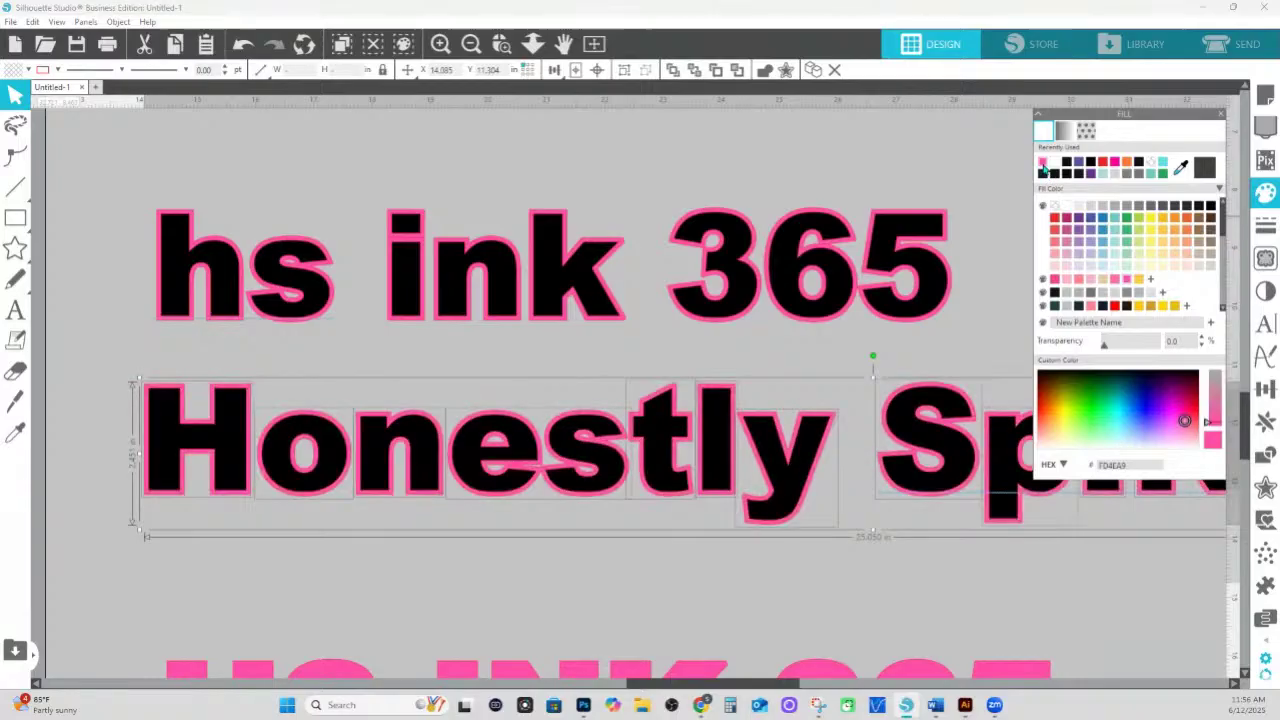
right_click(908, 384)
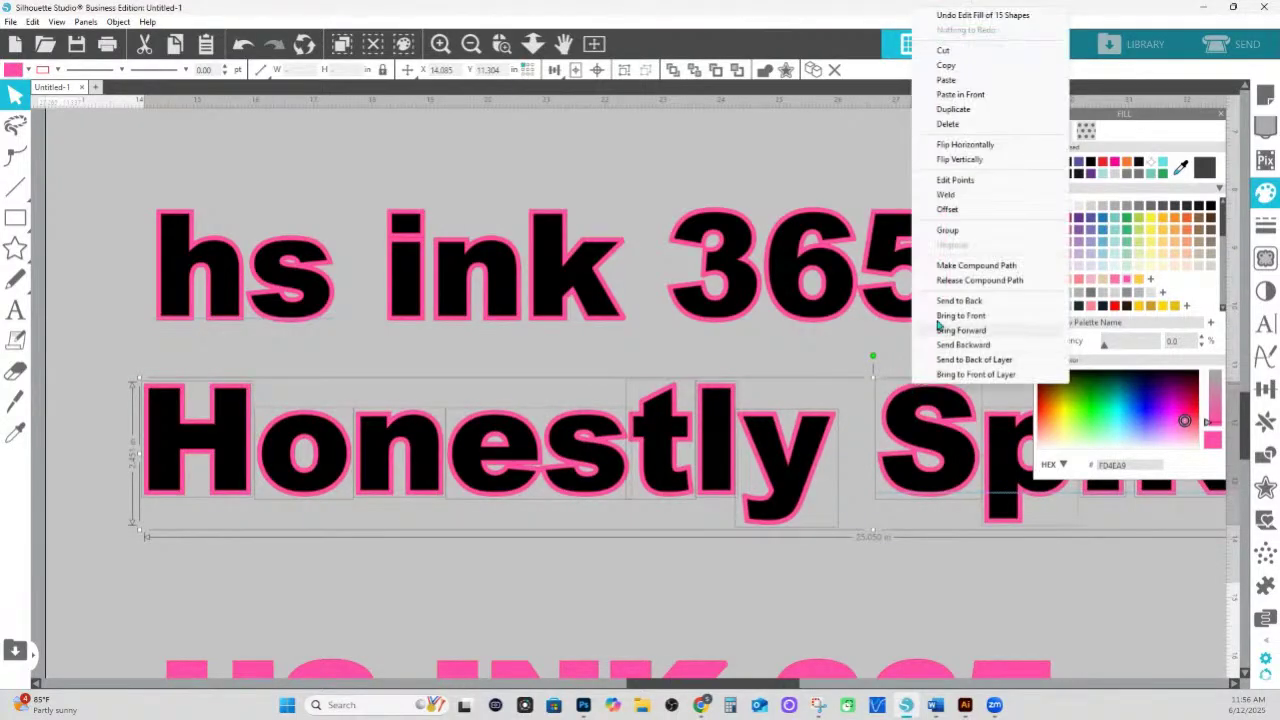
left_click(949, 233)
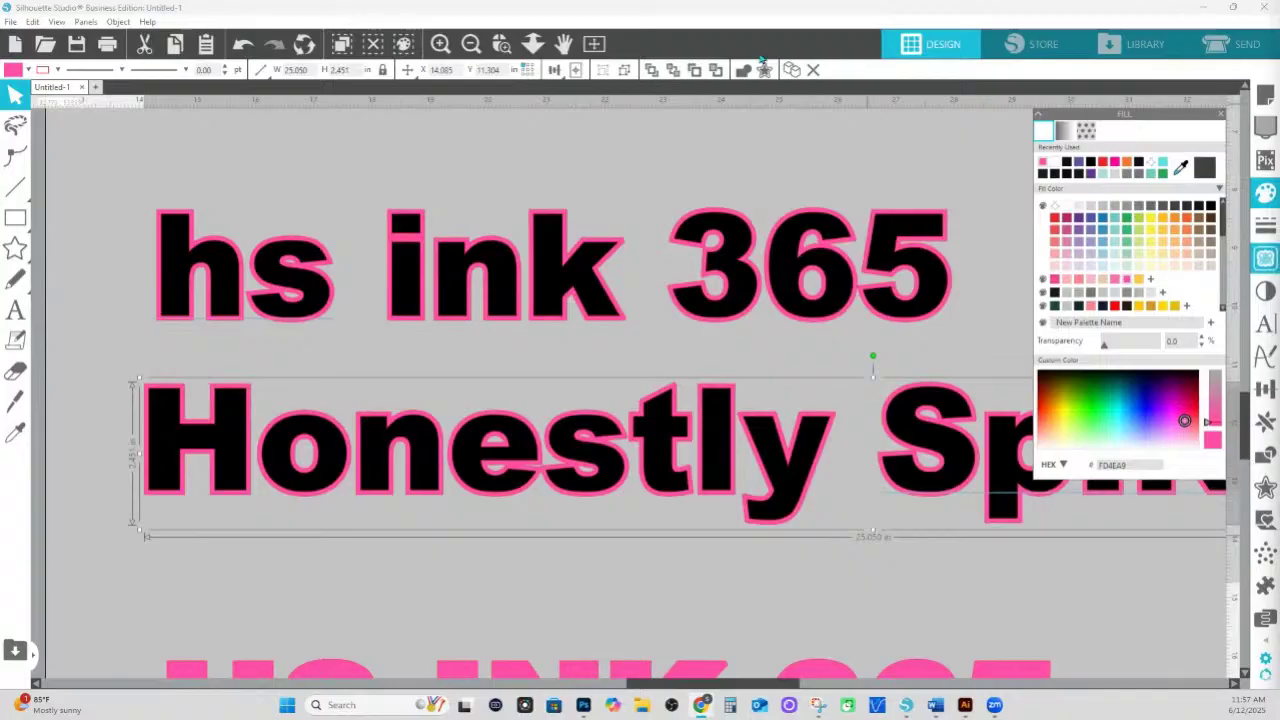
- Place a copy of the layered line-style "Honestly SpINKing" text directly below the offset version
left_click(532, 43)
left_click_drag(589, 372, 657, 237)
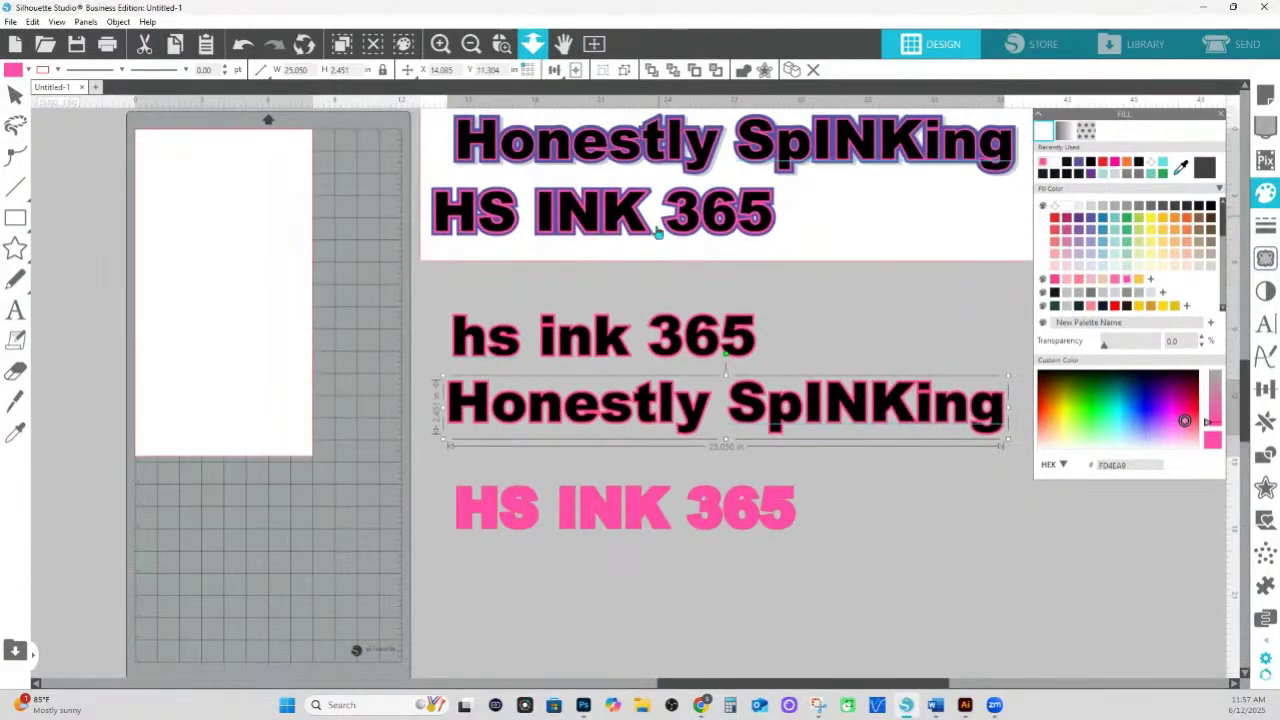
left_click(572, 150)
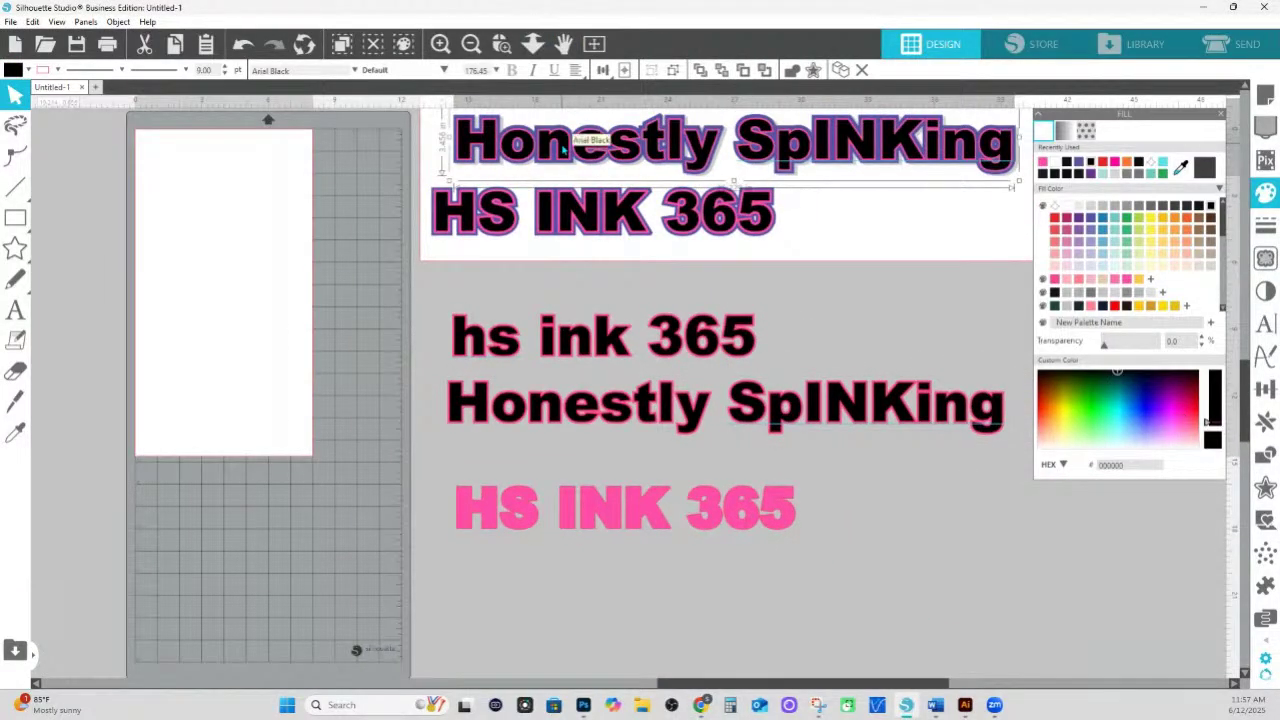
left_click_drag(551, 409, 551, 458)
- Set the line thickness of the copied line-style "Honestly SpINKing" text to 11 pt
left_click(502, 43)
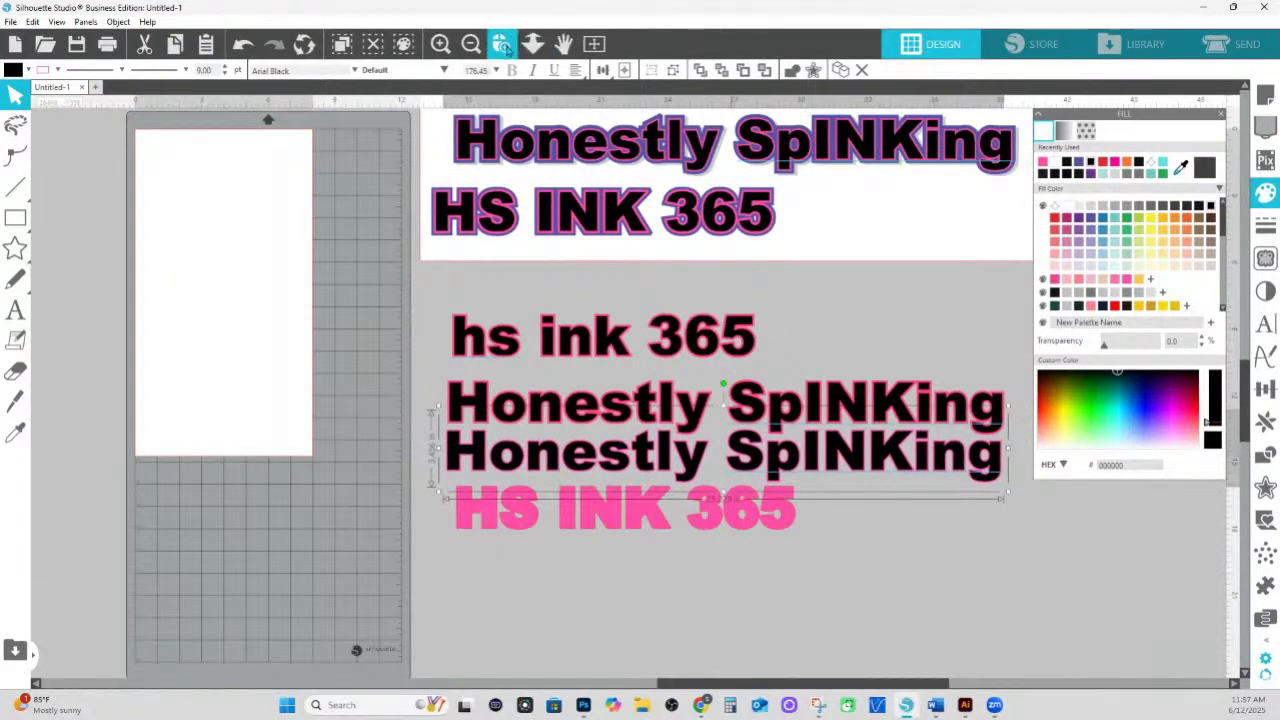
left_click_drag(398, 424, 833, 510)
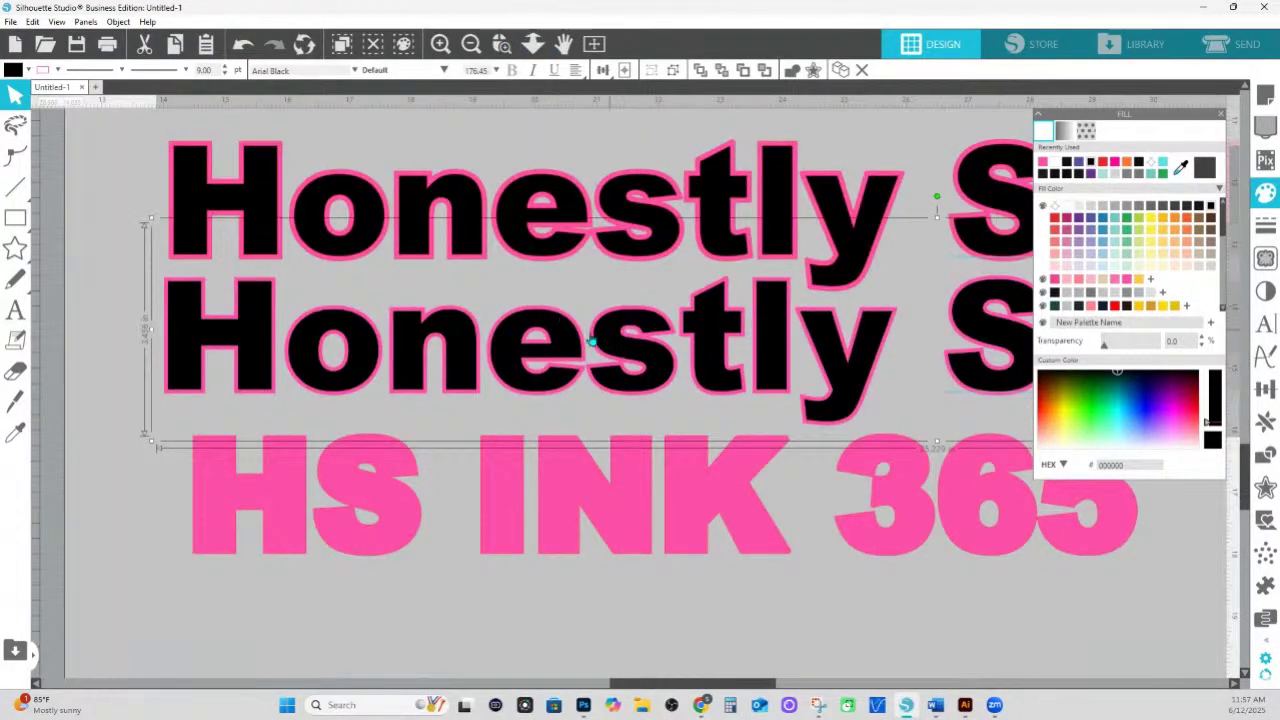
left_click(1265, 224)
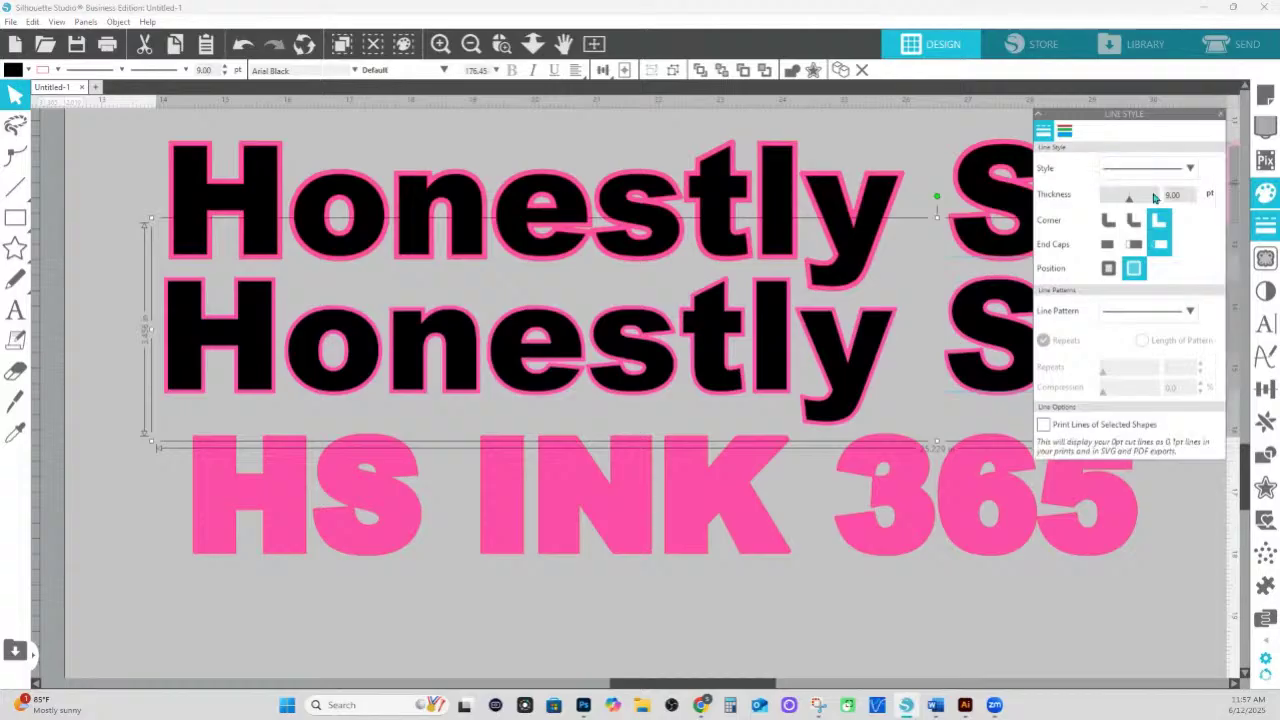
left_click_drag(1130, 205, 1135, 206)
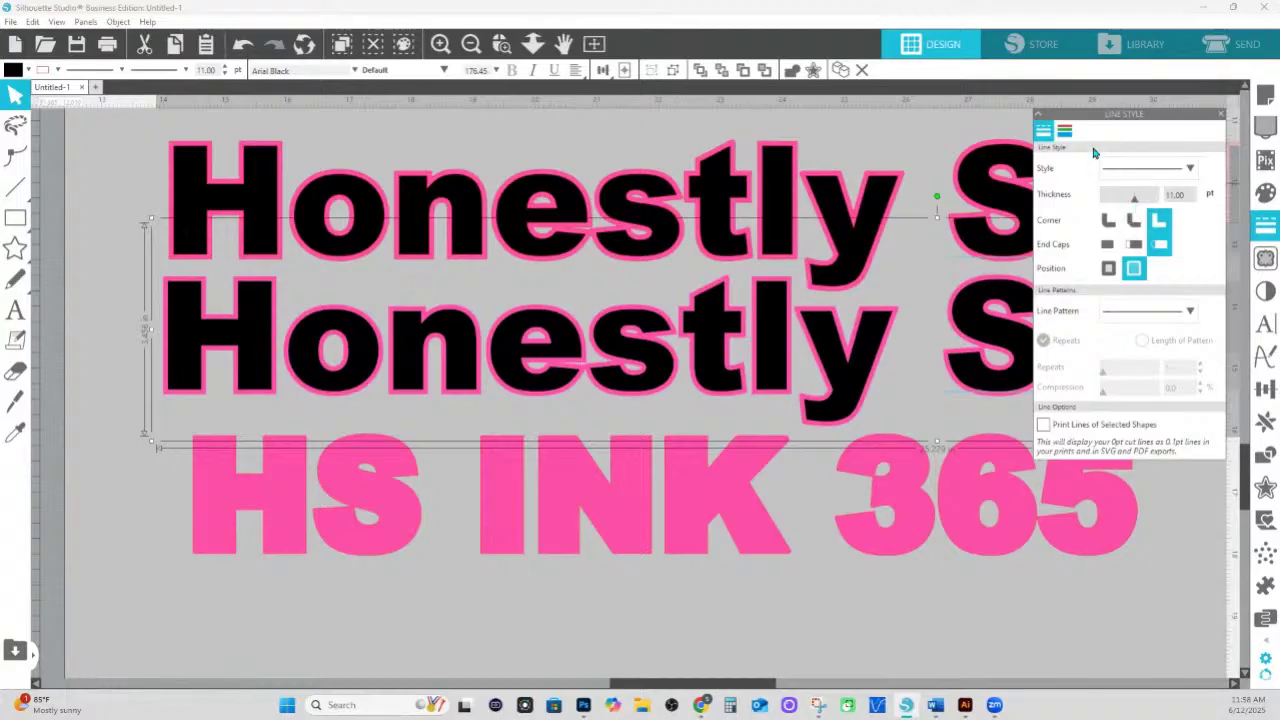
left_click(1065, 131)
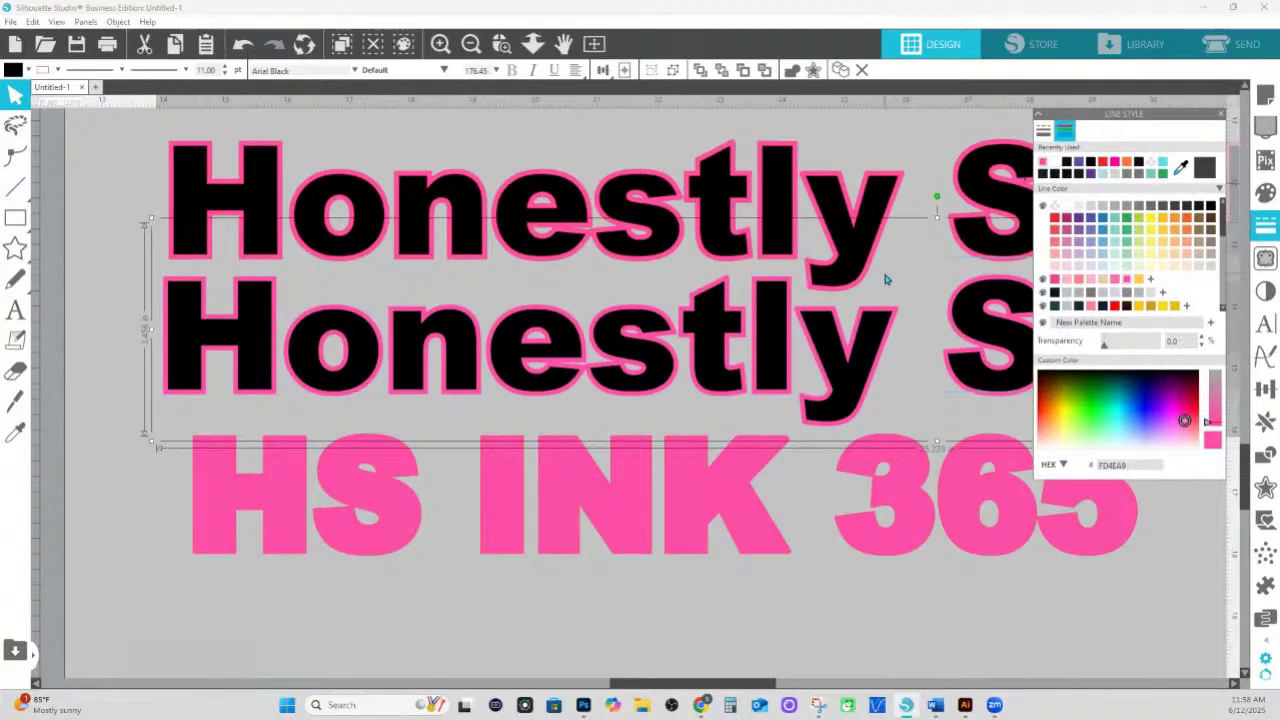
- Remove the red line color from the pink offset version of "Honestly SpINKing", making its line transparent
left_click(818, 143)
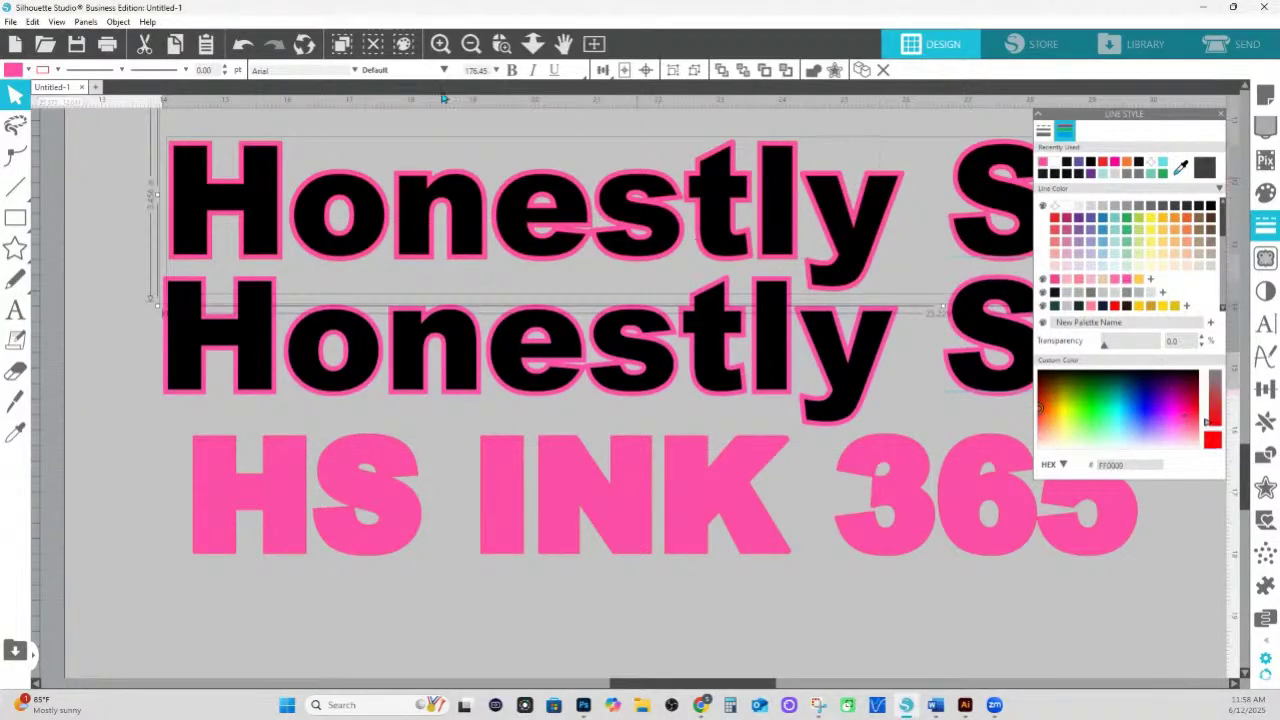
left_click(49, 62)
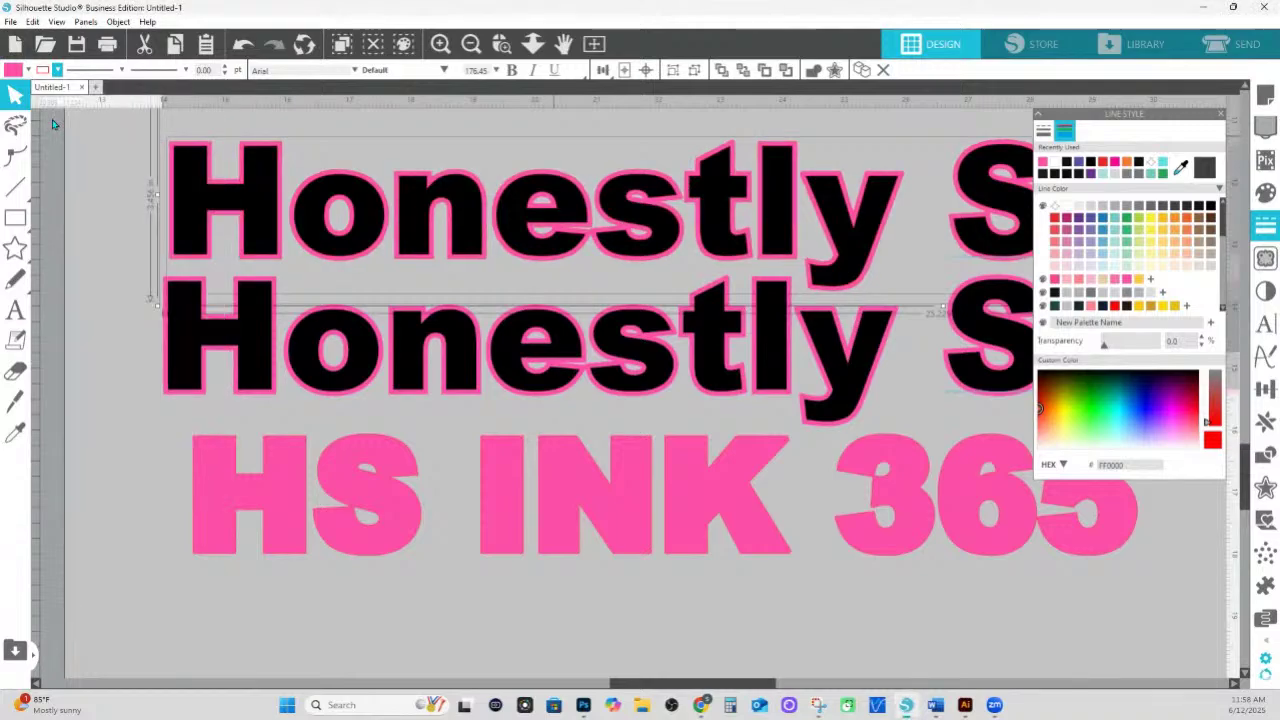
left_click(57, 128)
left_click(62, 247)
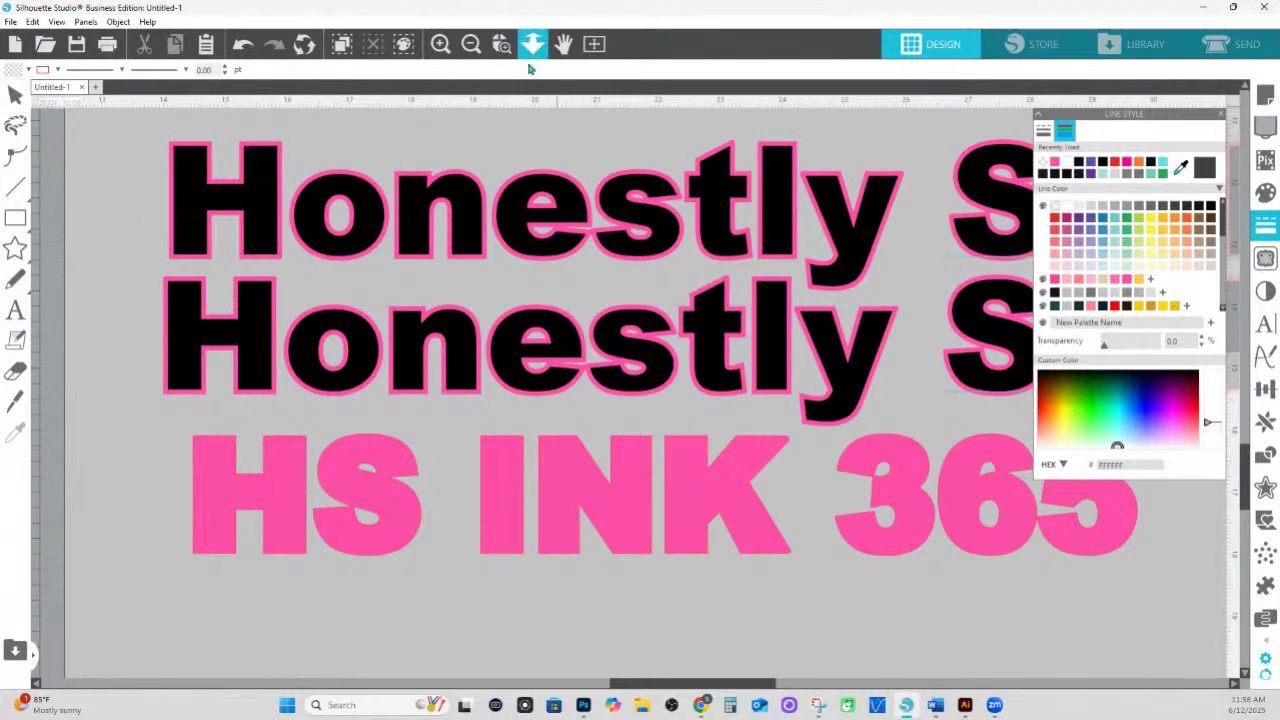
left_click(533, 43)
left_click(503, 320)
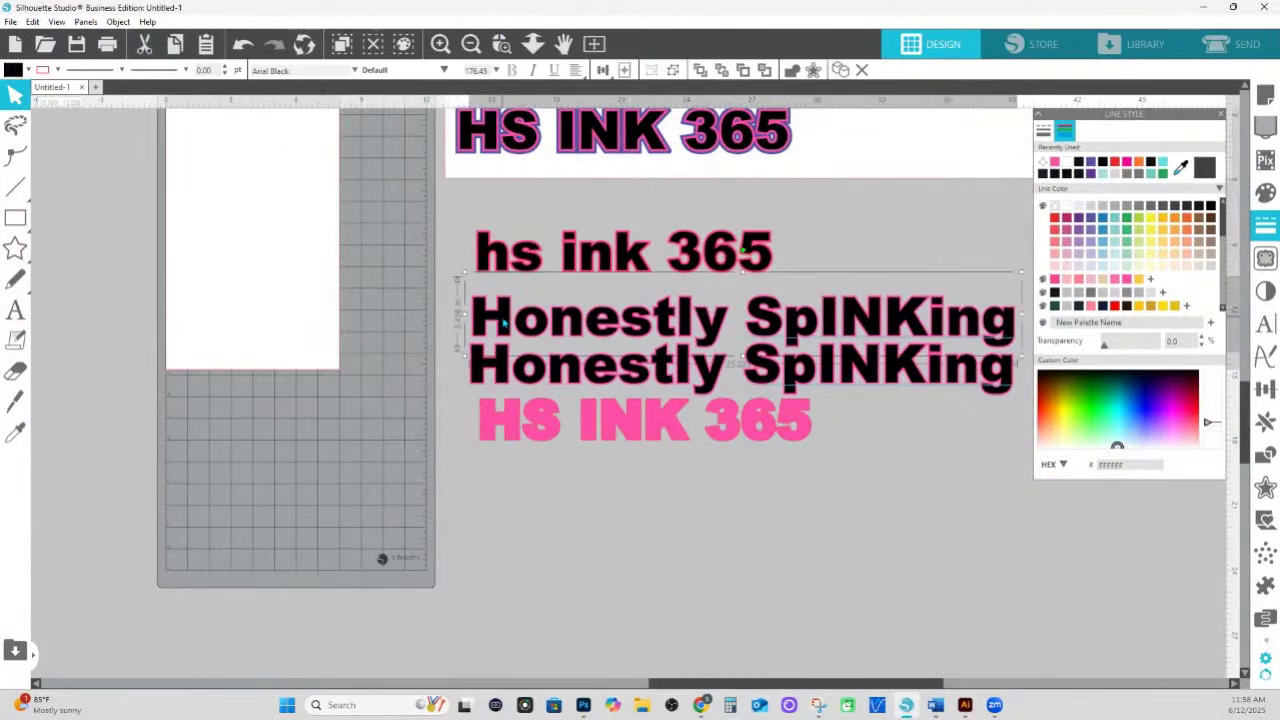
left_click_drag(503, 318, 503, 212)
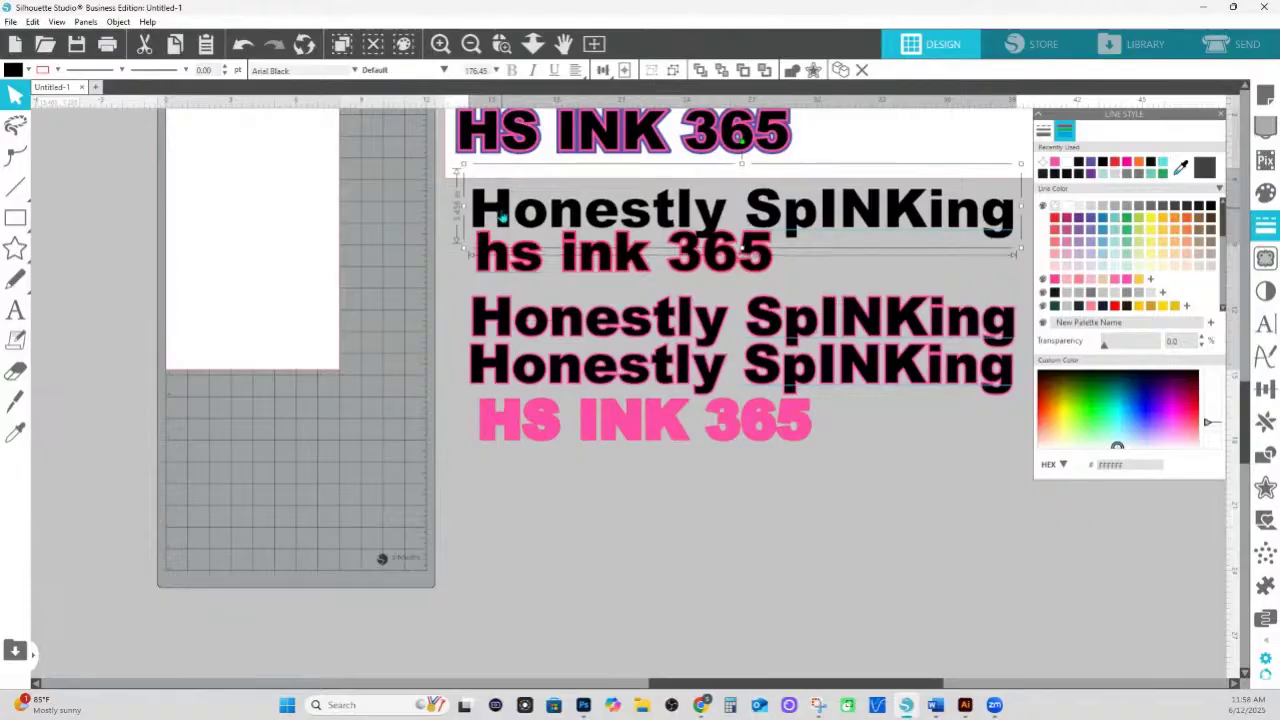
key("ctrl+x")
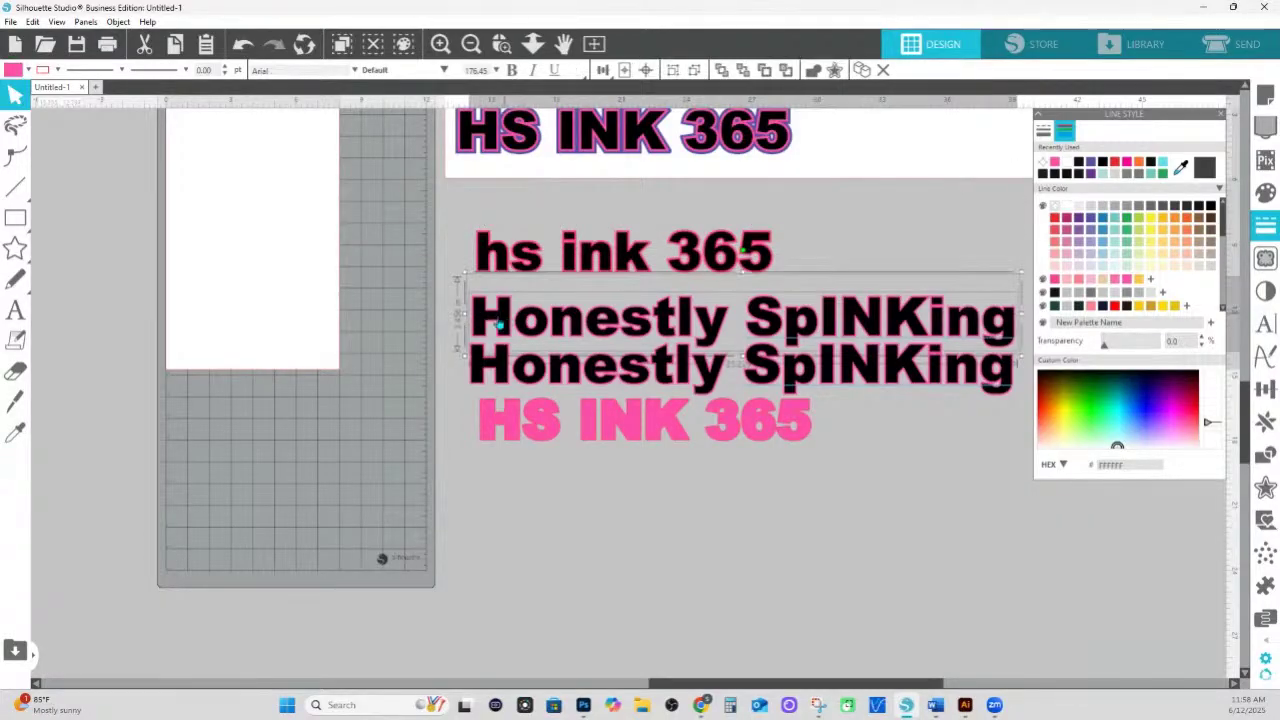
- Place a copy of the offset version of "Honestly SpINKing" above the original, overlapping the "hs ink 365" line
key("ctrl+v")
left_click_drag(503, 279, 505, 222)
- Move the offset and line-style "Honestly SpINKing" pair to the empty area below and scale it down to about 8.4 in wide
left_click_drag(455, 272, 736, 395)
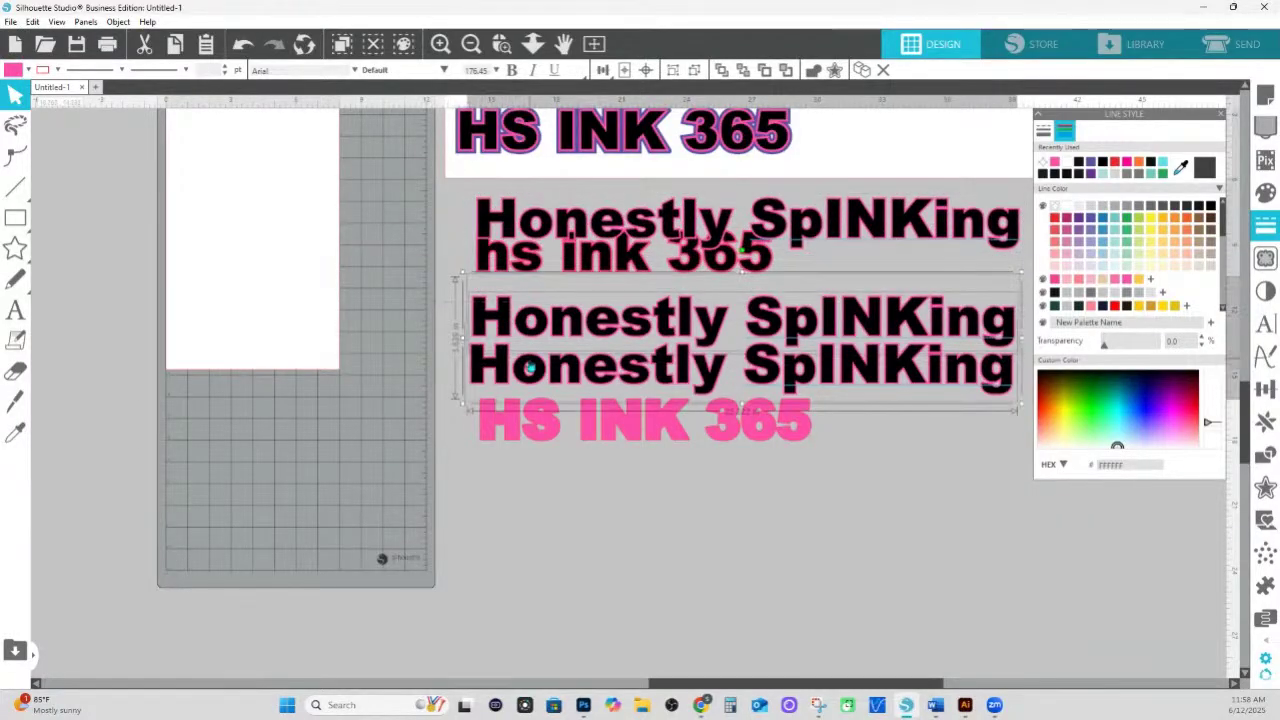
left_click_drag(548, 370, 631, 512)
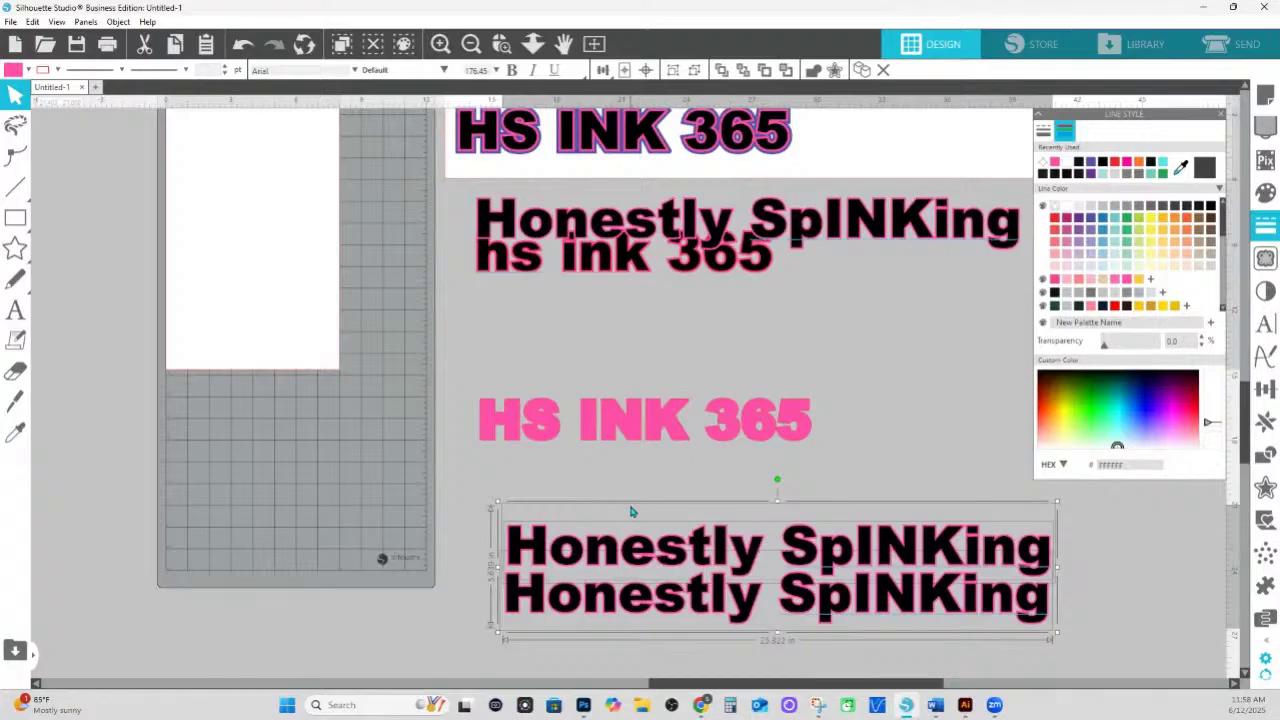
scroll(497, 506, "down", 1)
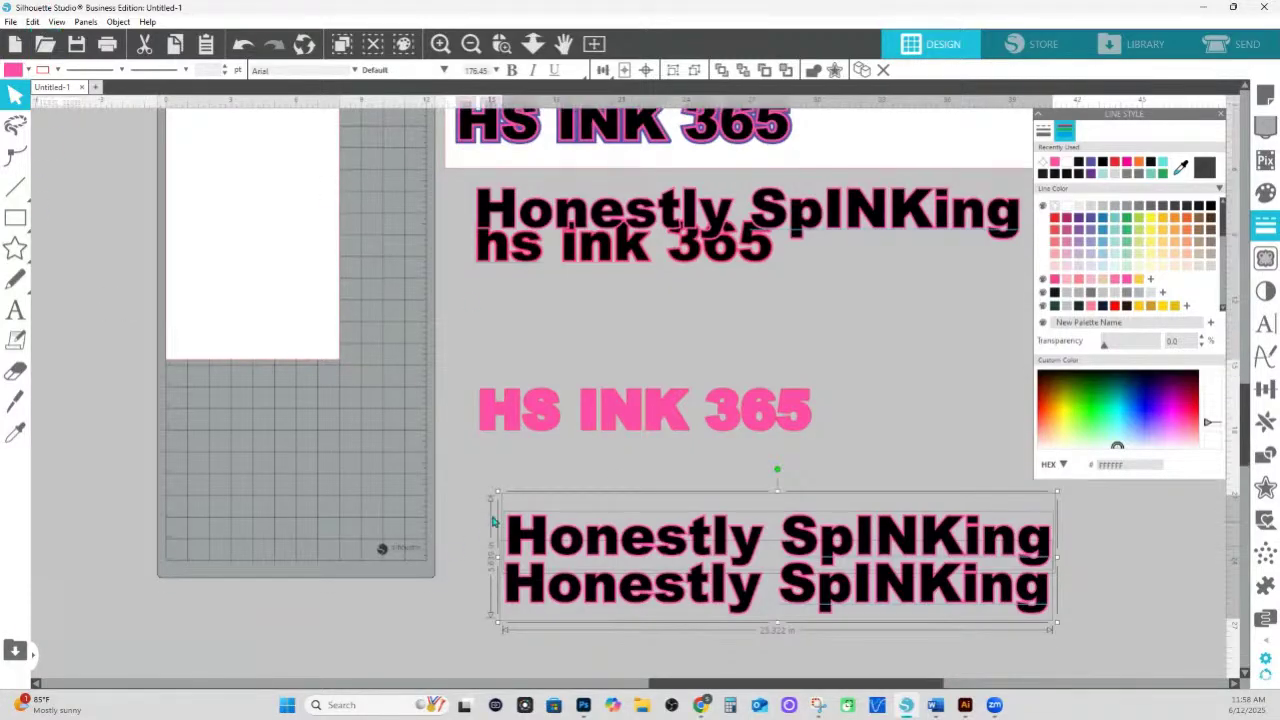
left_click_drag(494, 500, 866, 600)
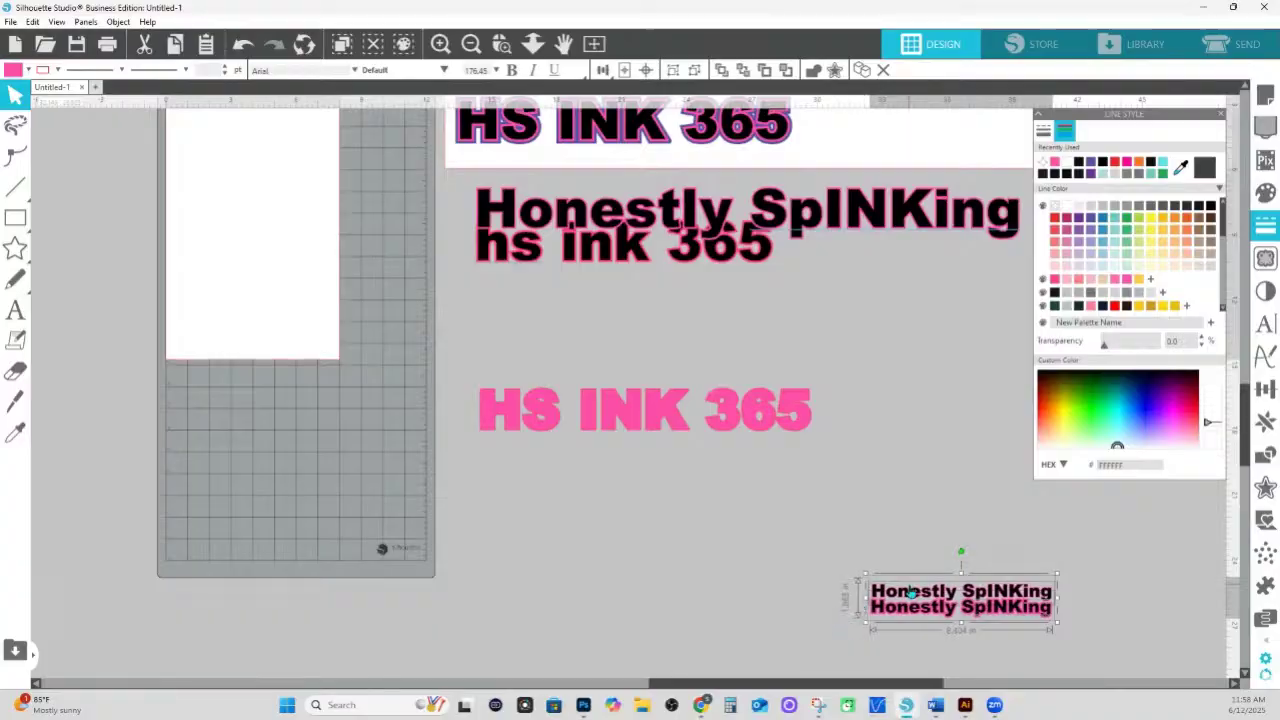
left_click(502, 43)
left_click_drag(886, 586, 1123, 646)
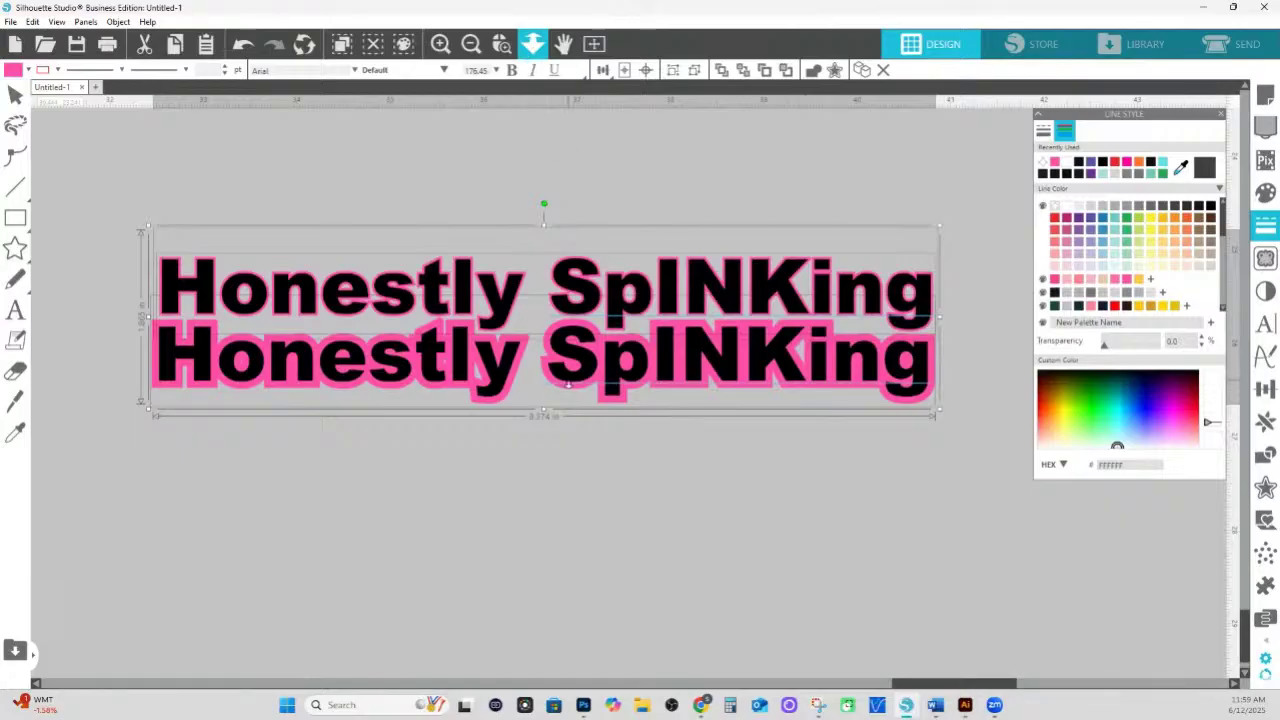
- Move the full-size offset copy of "Honestly SpINKing" into the gap below the "hs ink 365" line
left_click(532, 43)
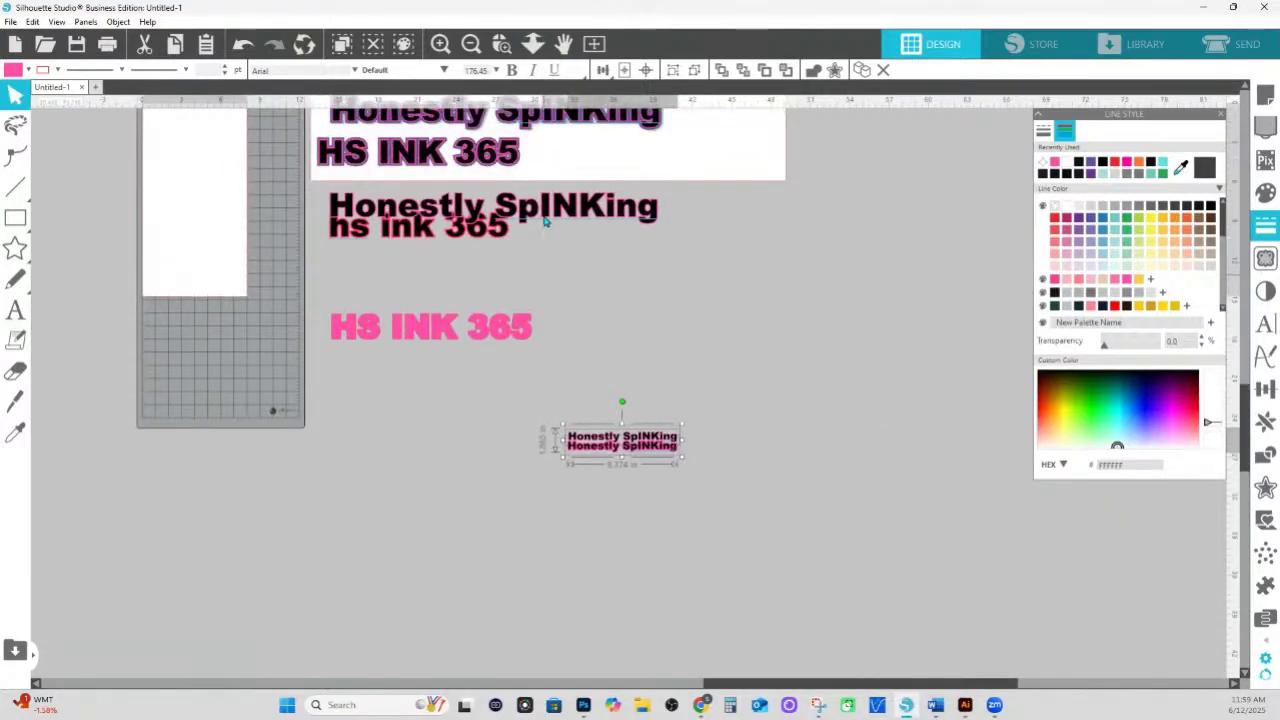
left_click(585, 249)
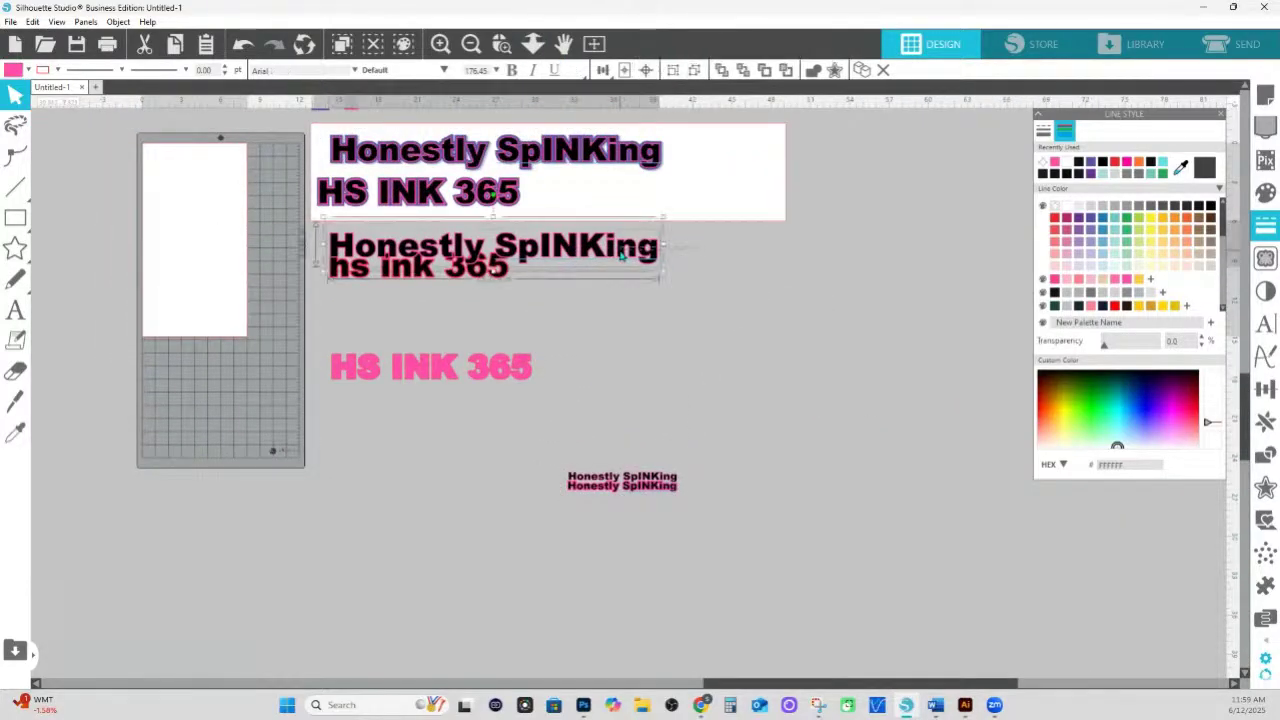
left_click_drag(627, 253, 642, 320)
left_click(736, 296)
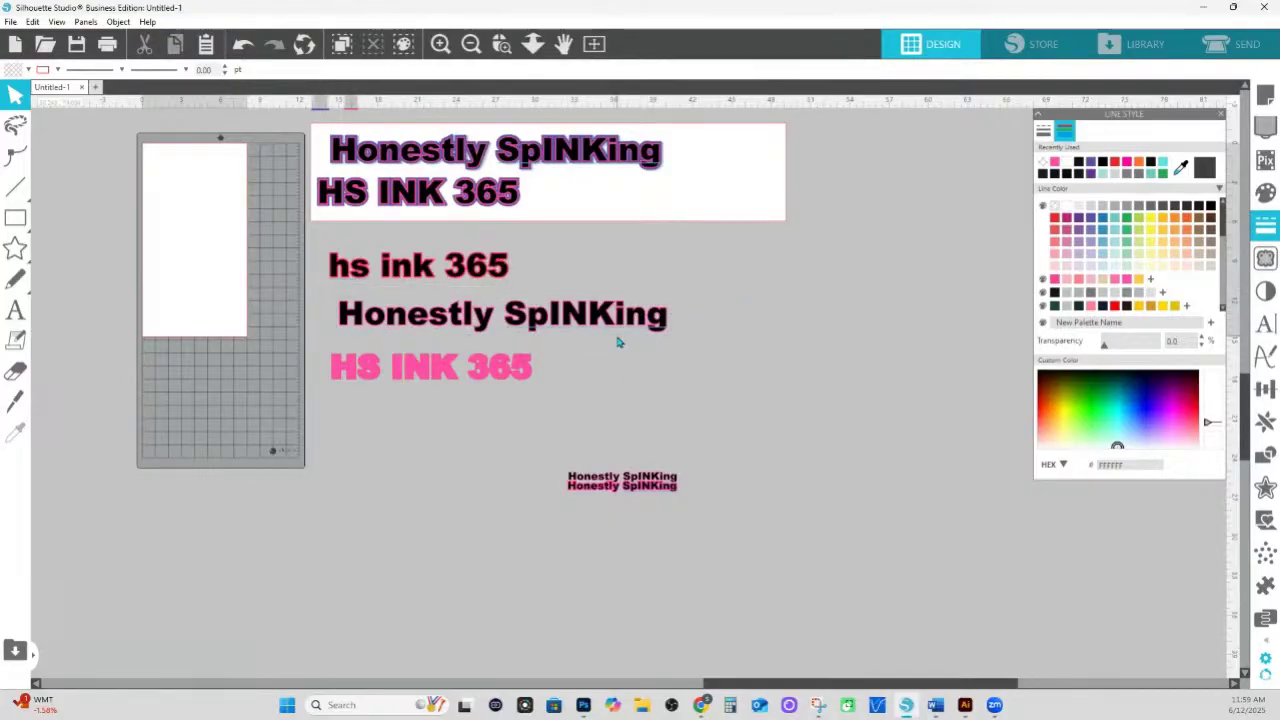
- Paste another copy of the layered line-style "Honestly SpINKing" text under the full-size offset version
left_click(575, 160)
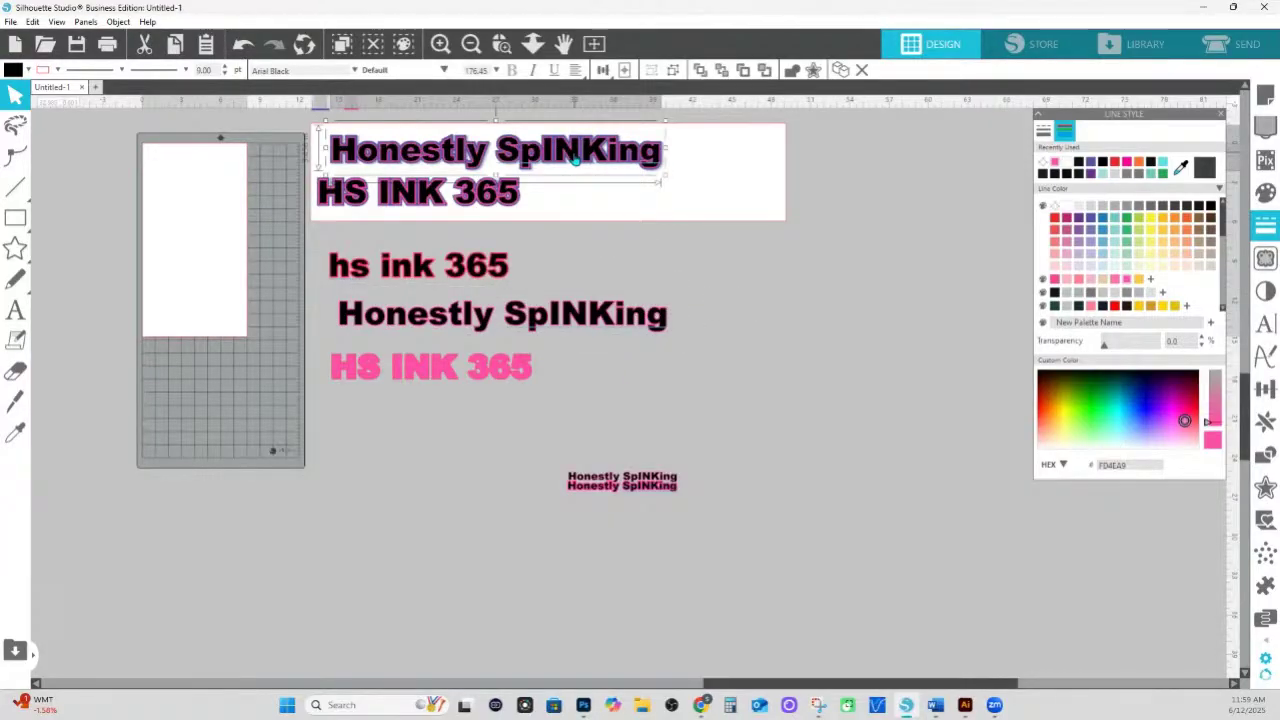
key("ctrl+v")
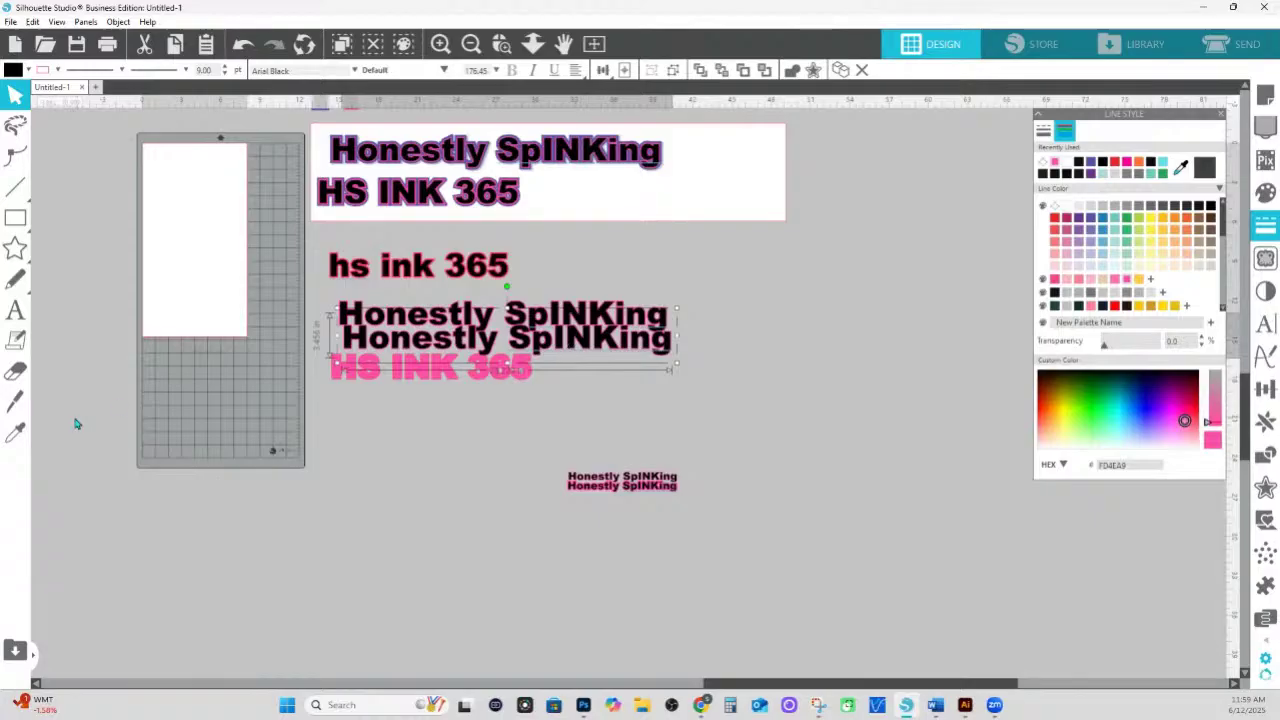
- Try to apply the small line-style text's appearance to the pasted copy with the Eyedropper
left_click(15, 432)
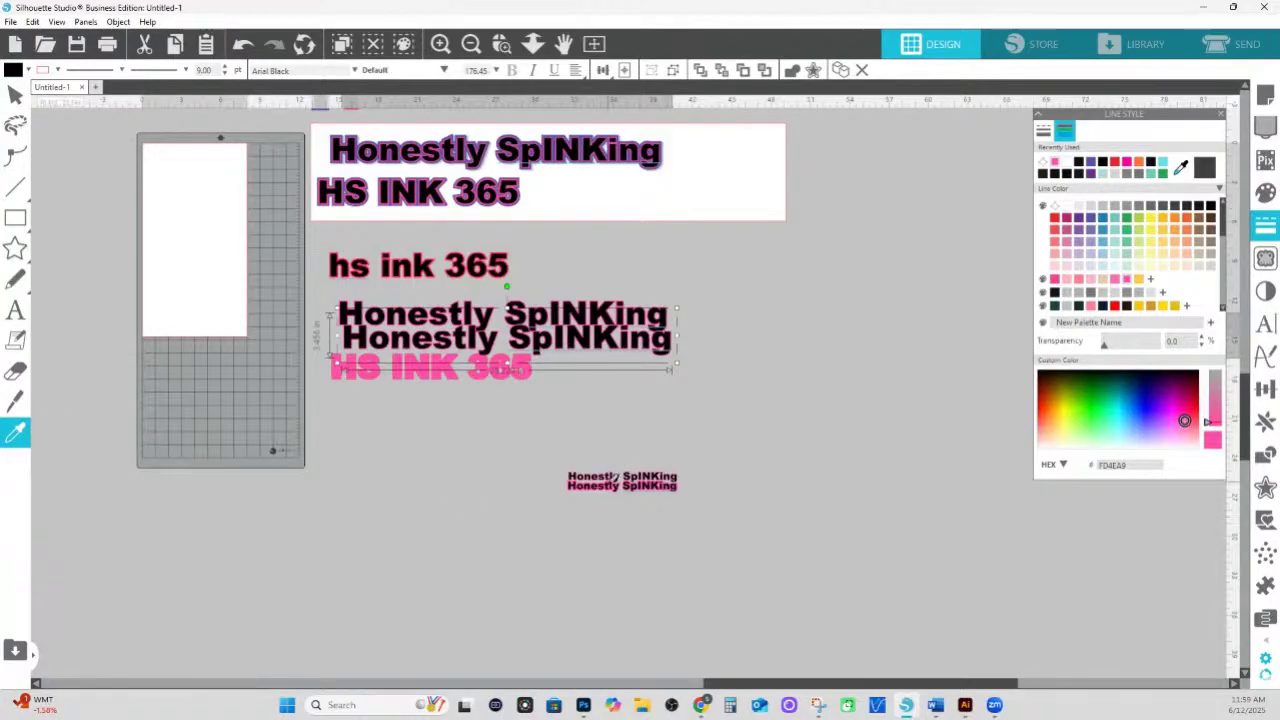
left_click(605, 477)
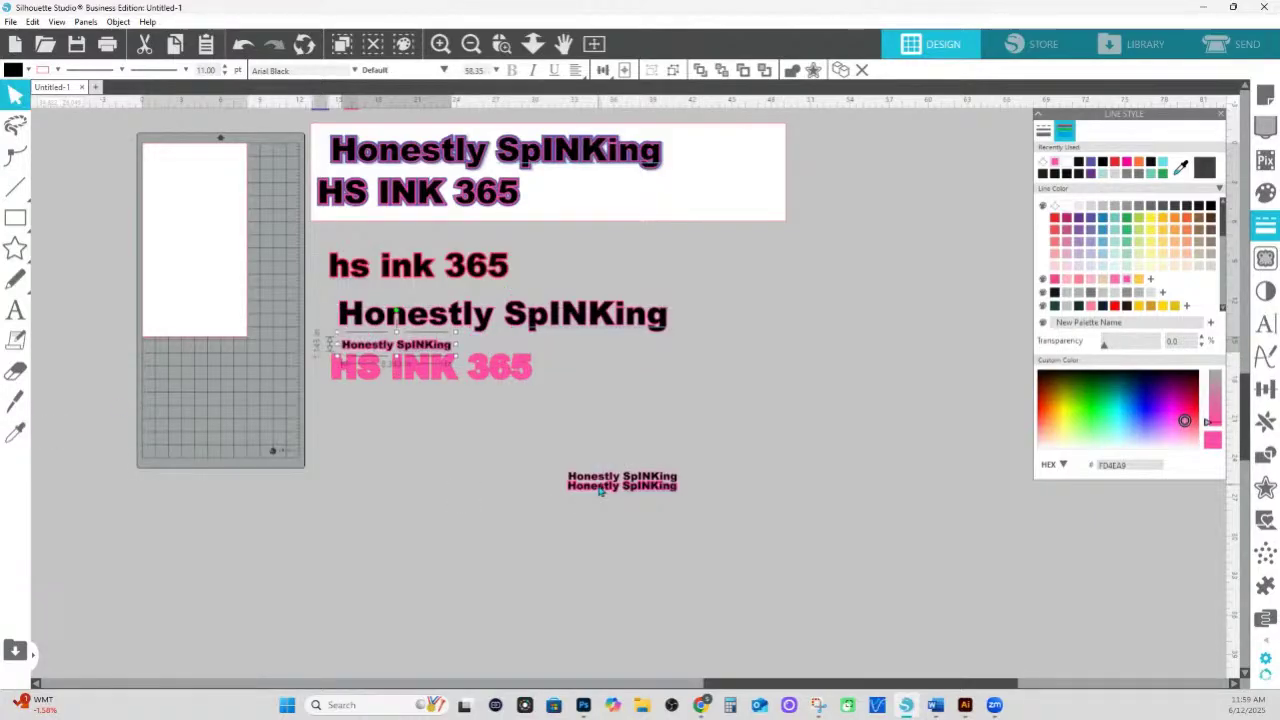
key("ctrl+z")
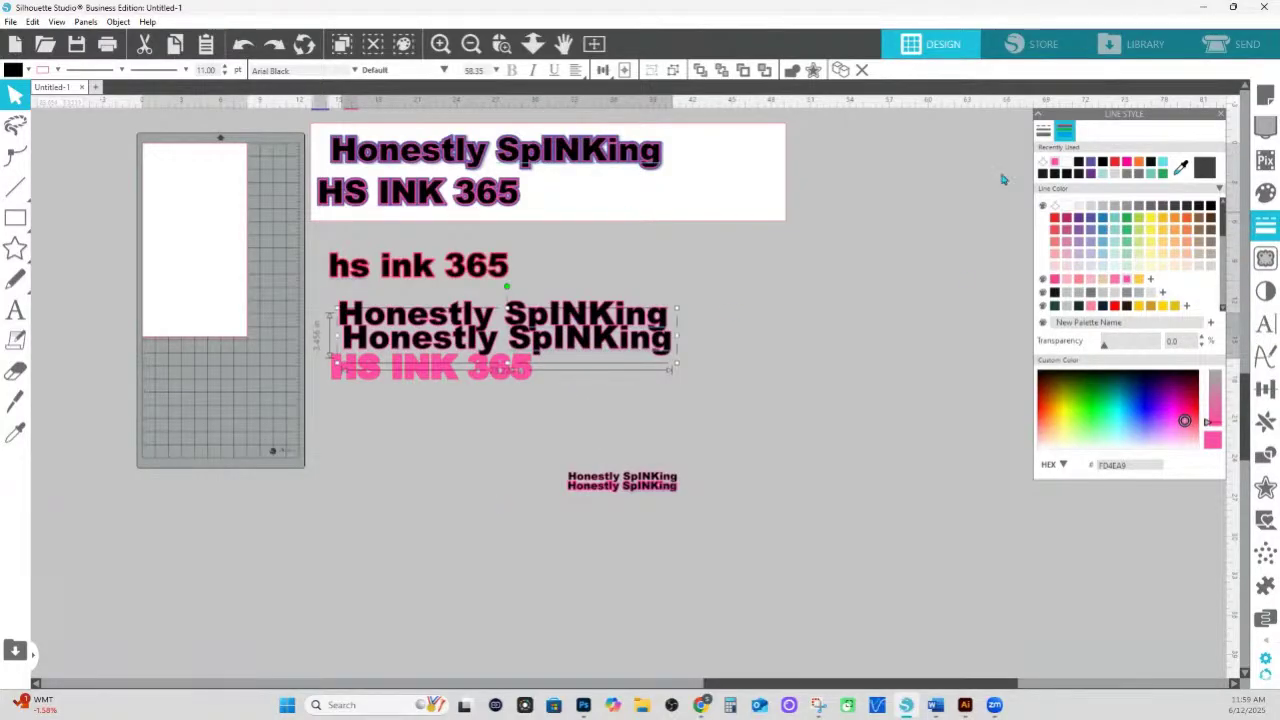
- Move the pink "HS INK 365" shape further down and place the line-style copy clear below the offset version
left_click(502, 43)
left_click_drag(330, 285, 616, 399)
left_click_drag(727, 320, 720, 350)
left_click_drag(716, 438, 692, 624)
left_click_drag(694, 386, 697, 427)
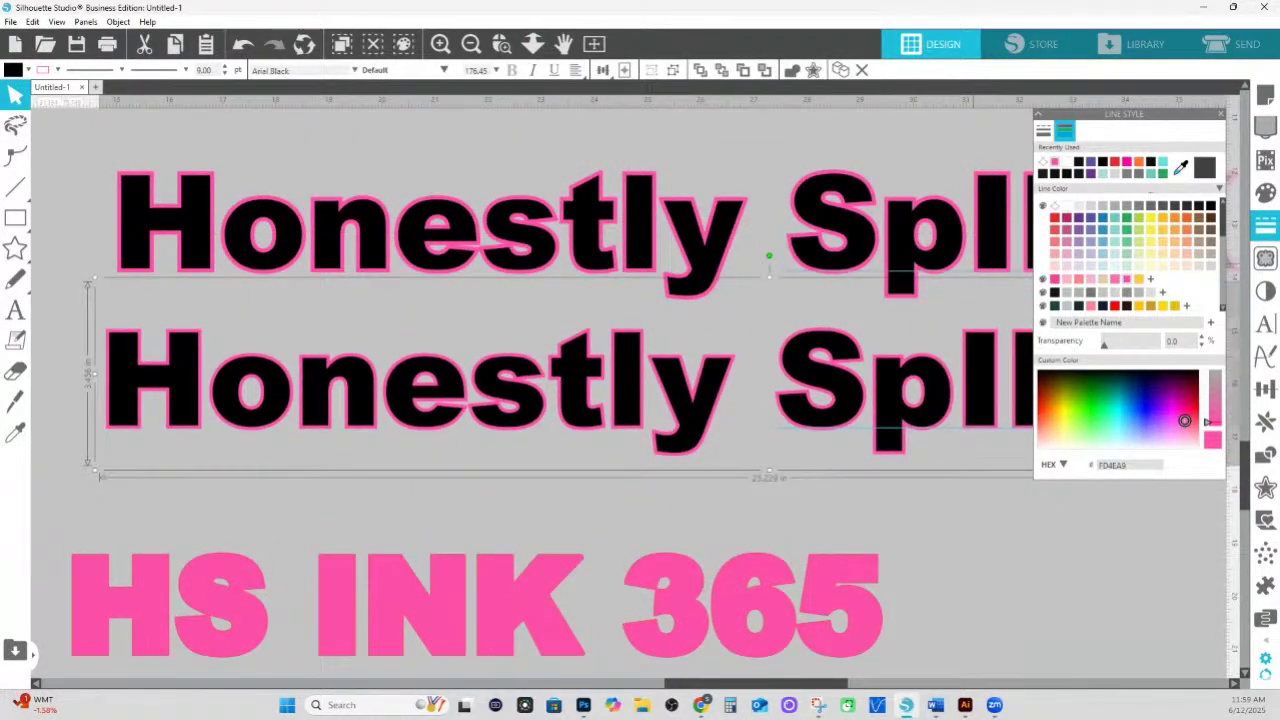
- Set the line thickness of the full-size line-style copy to 11.75 pt
left_click(1265, 229)
left_click(1265, 229)
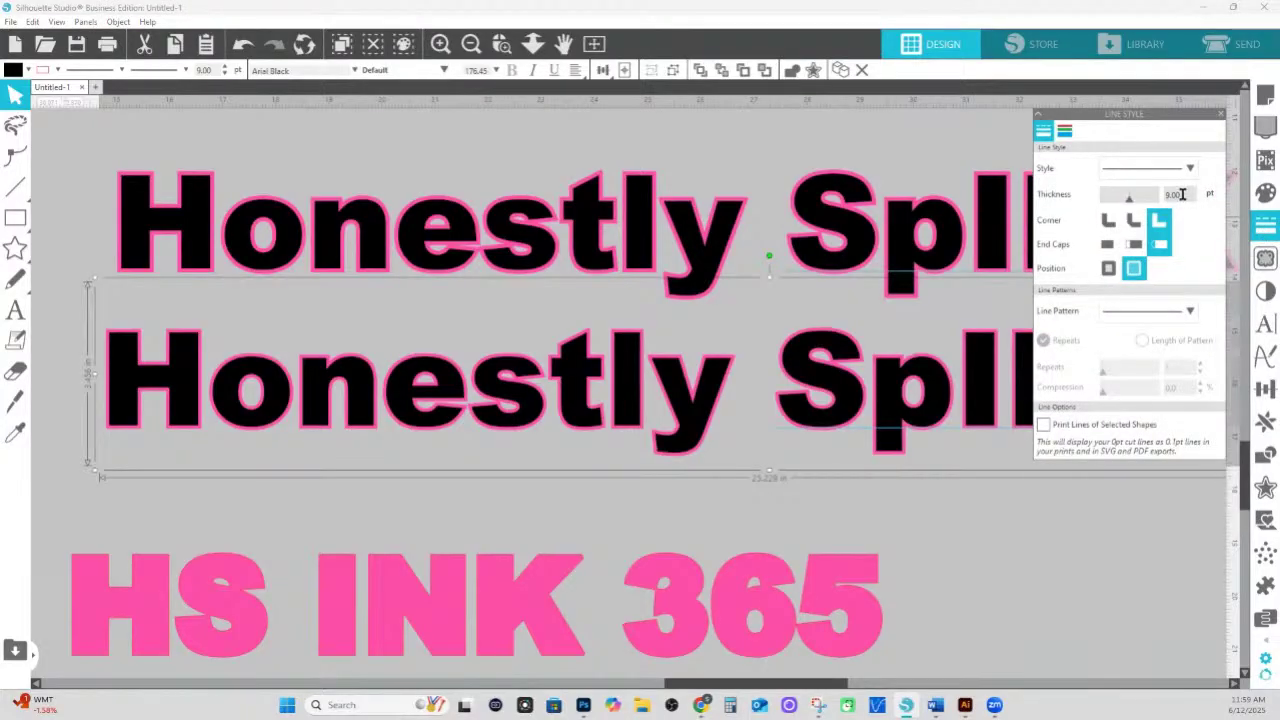
double_click(1188, 194)
left_click(1134, 205)
left_click_drag(1134, 205, 1137, 205)
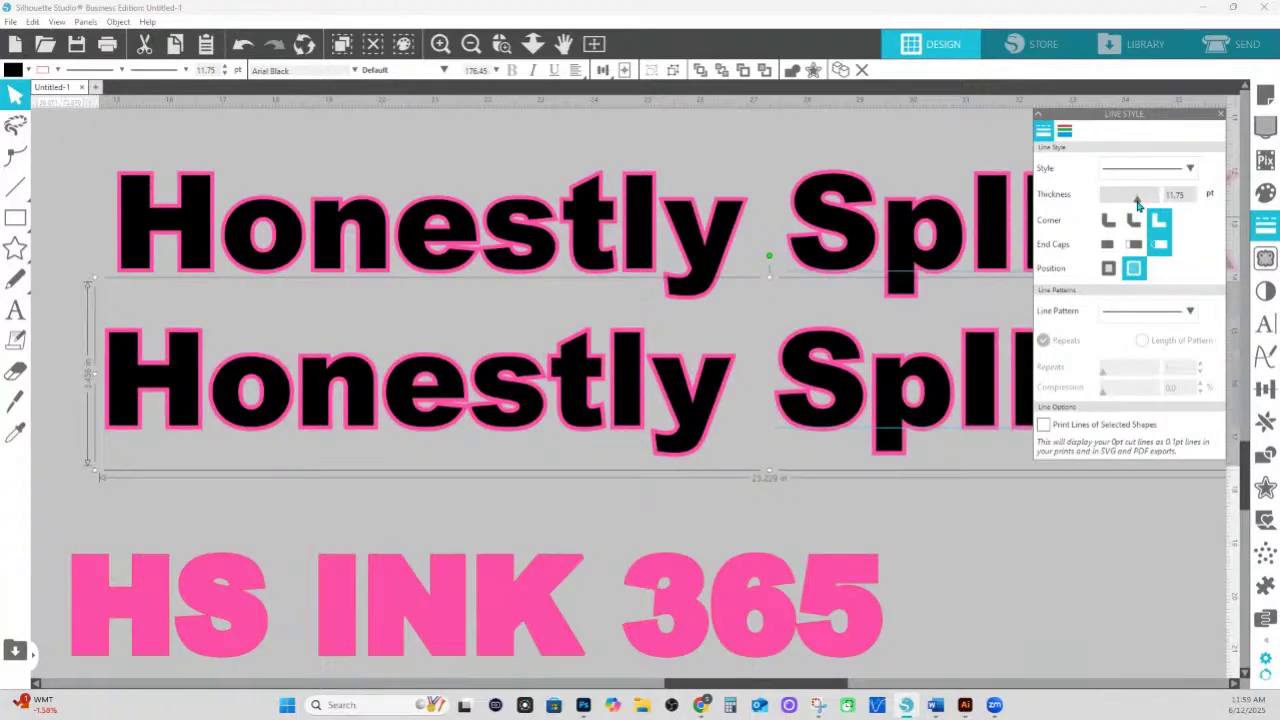
left_click(966, 517)
- Try to move the full-size offset version's black text away from its pink offset
left_click(532, 43)
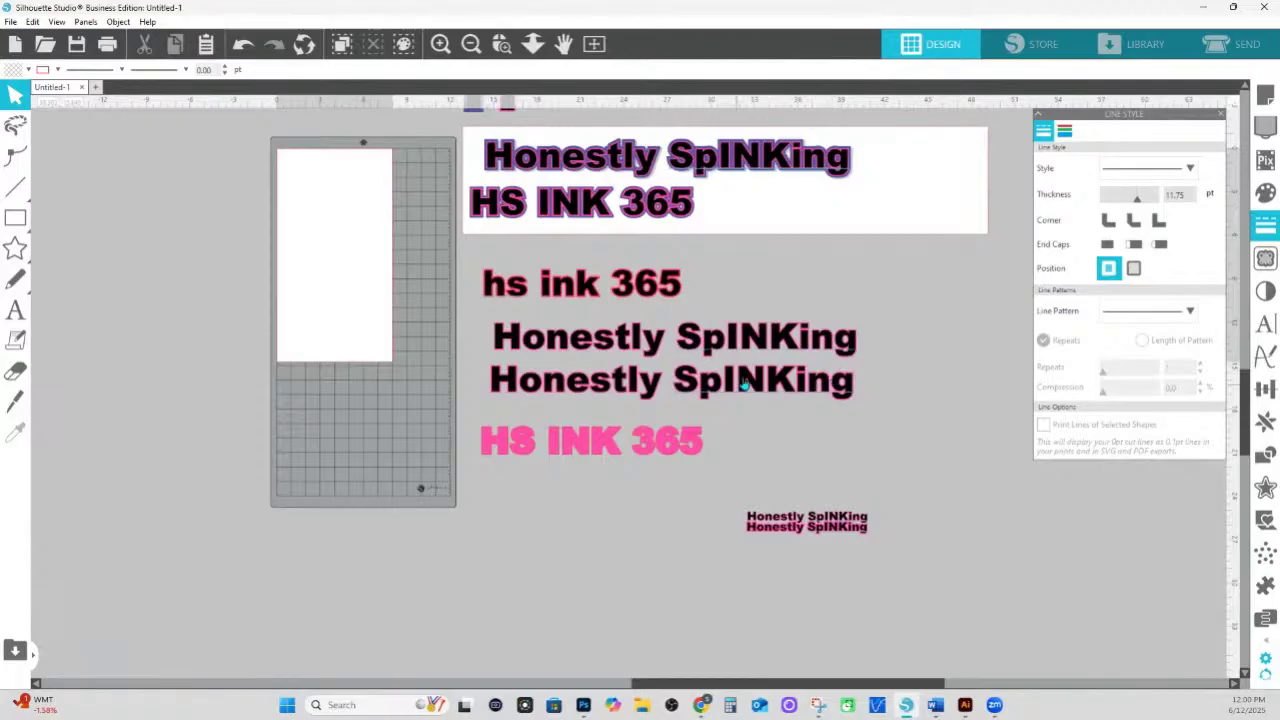
left_click_drag(785, 340, 772, 330)
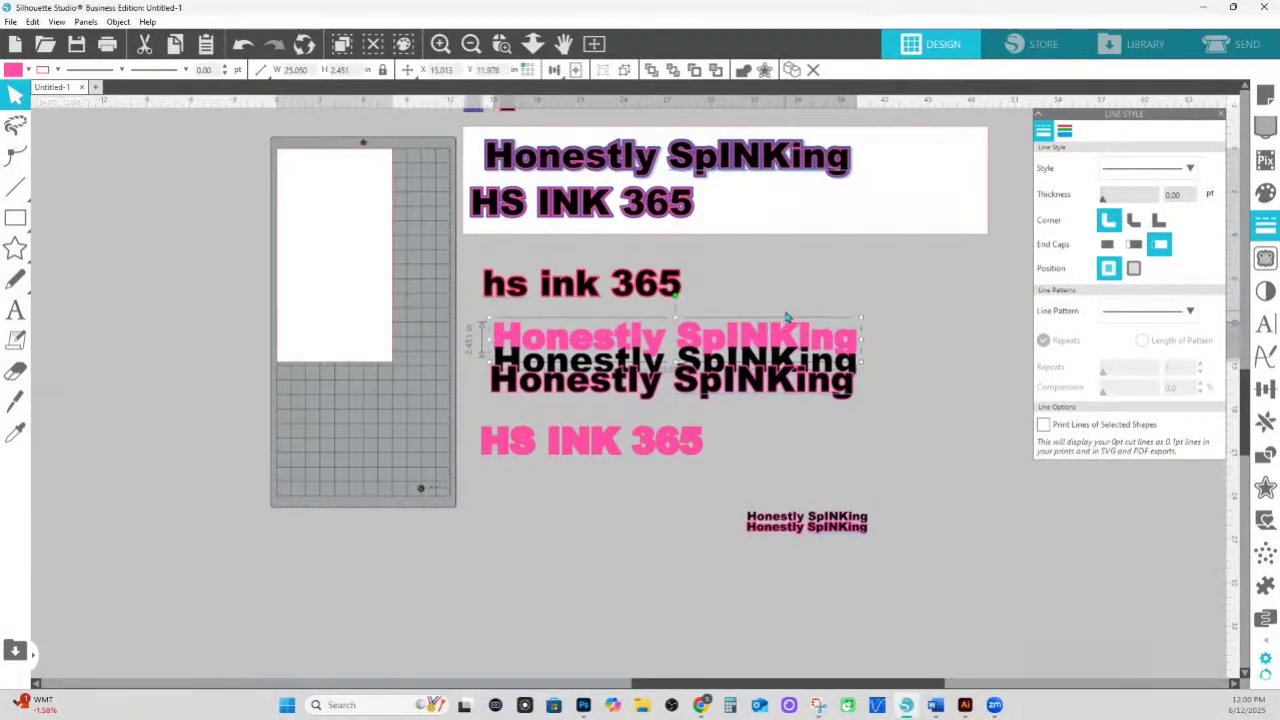
double_click(775, 328)
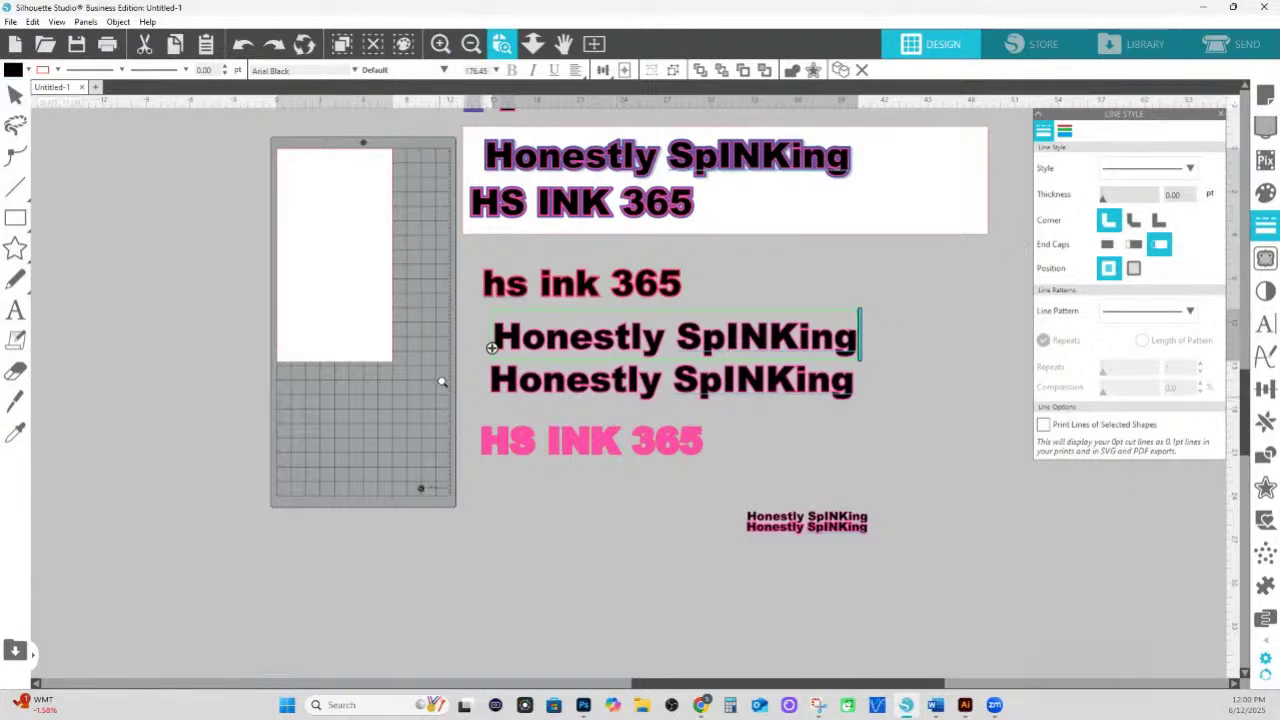
- Set the line thickness of the full-size line-style "Honestly SpINKing" copy to 2.25 pt
scroll(800, 420, "up", 3)
left_click(809, 432)
left_click(880, 338)
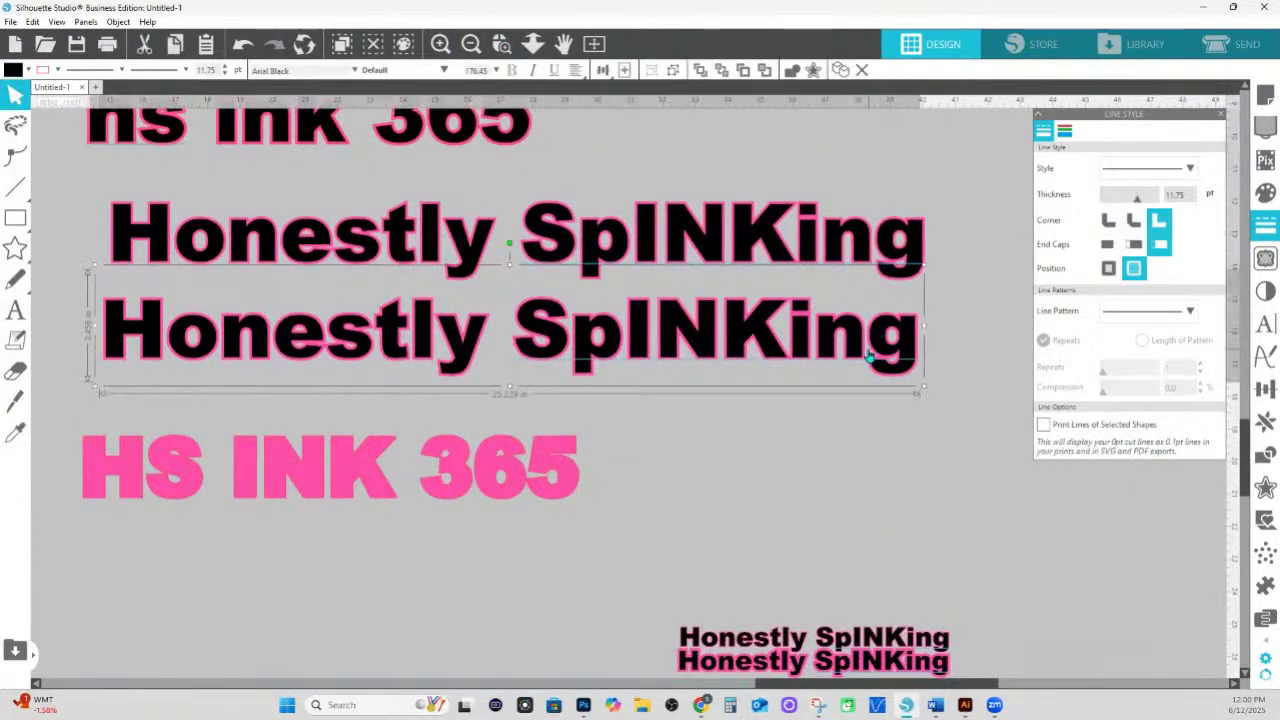
left_click_drag(1138, 203, 1108, 200)
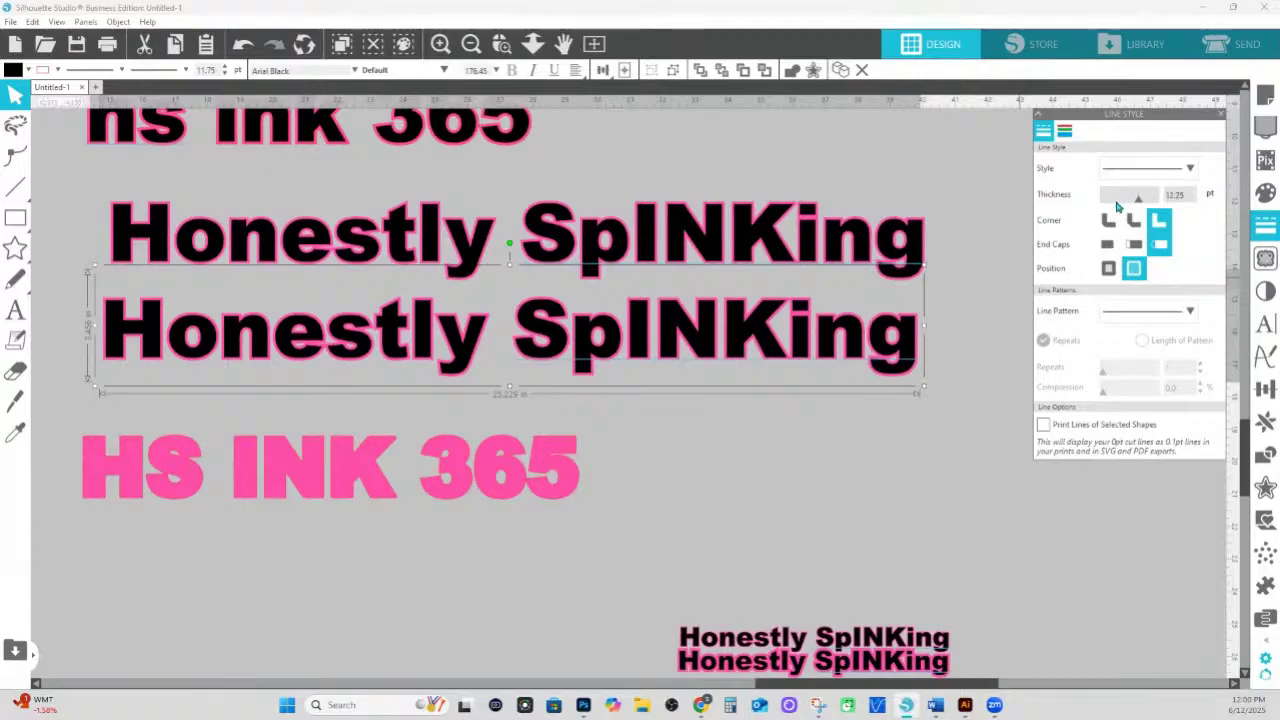
left_click(825, 385)
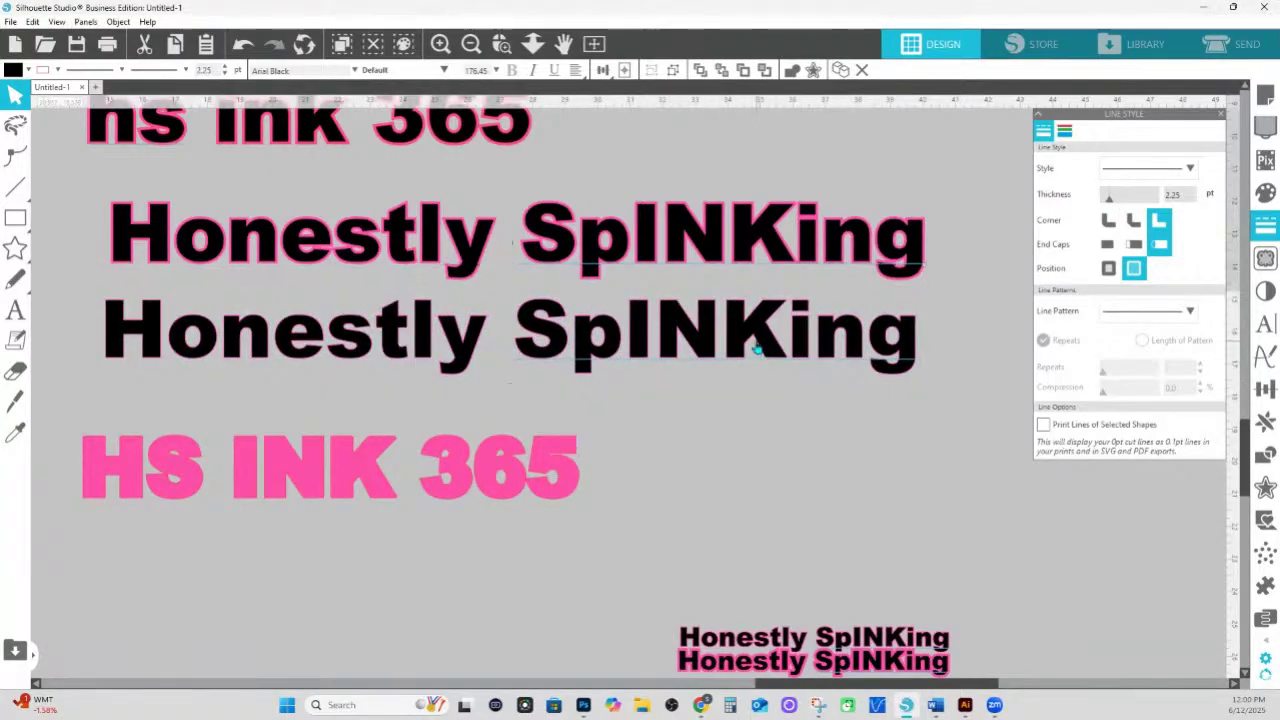
- Duplicate the full-size line-style text just above the small versions and shrink the duplicate to about 4.16 in wide
left_click(760, 335)
left_click_drag(760, 335, 846, 572)
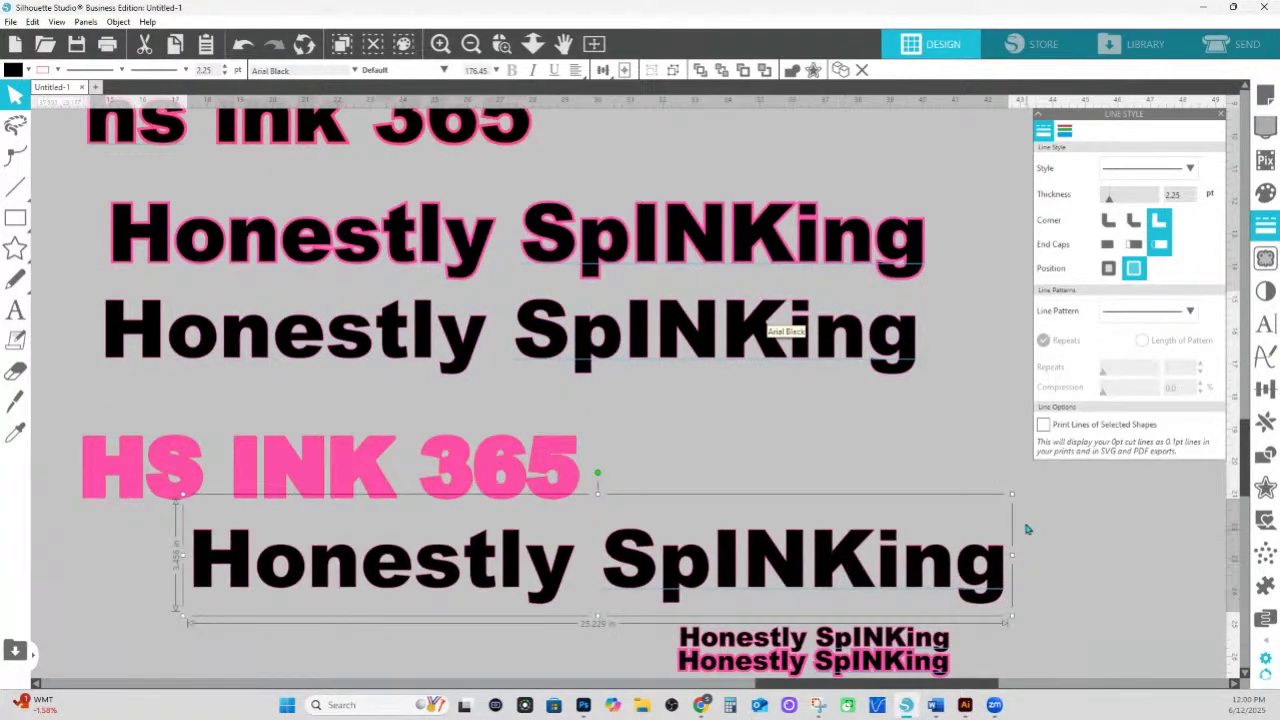
left_click_drag(1012, 493, 858, 604)
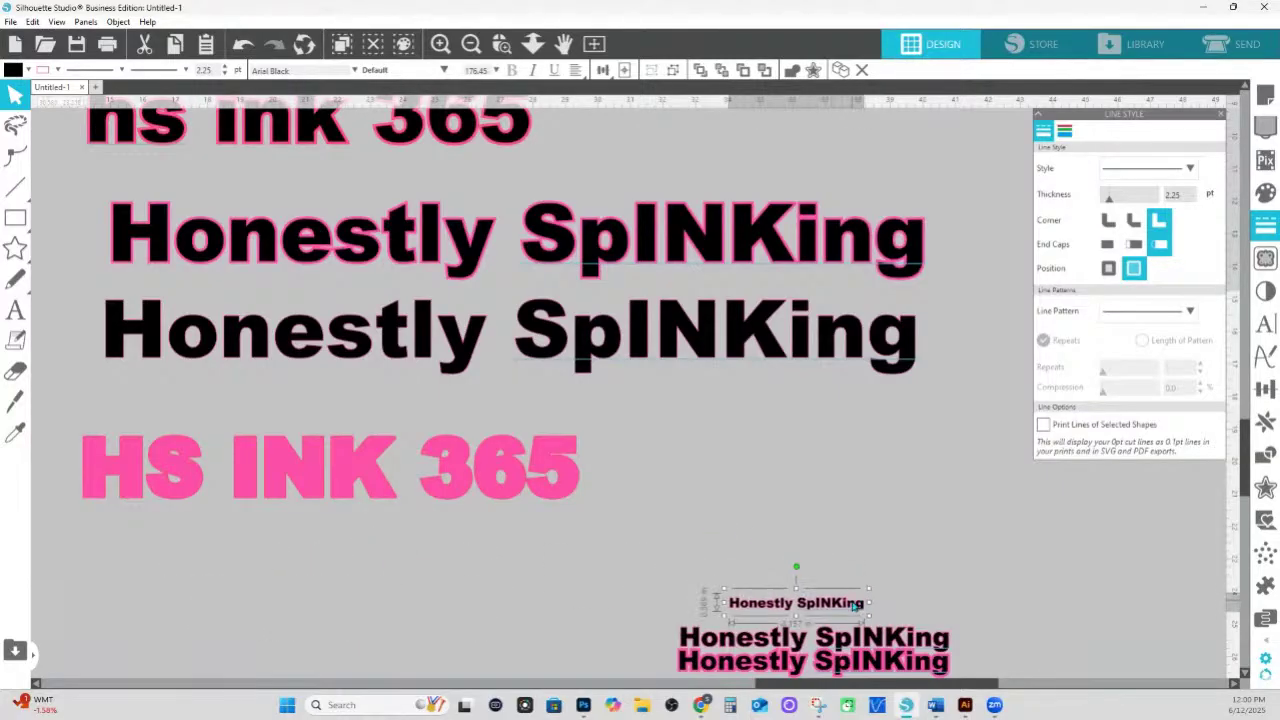
left_click(501, 43)
left_click(873, 601)
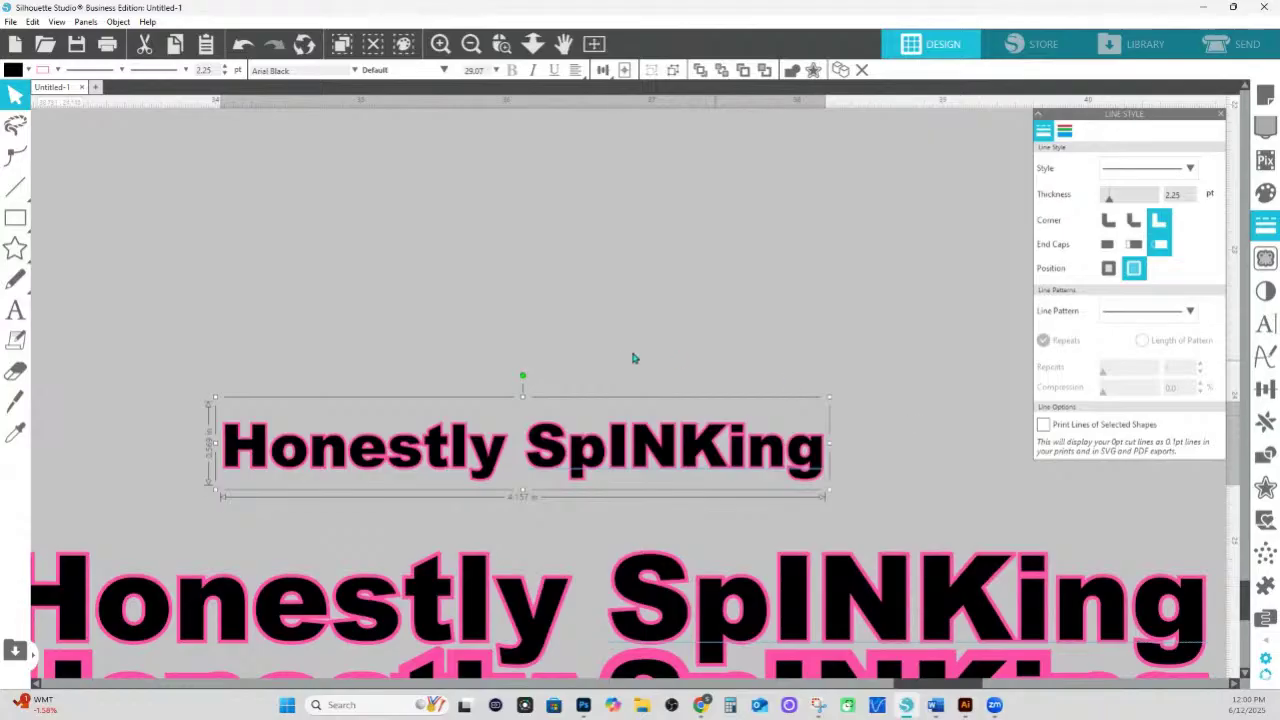
scroll(680, 390, "up", 1)
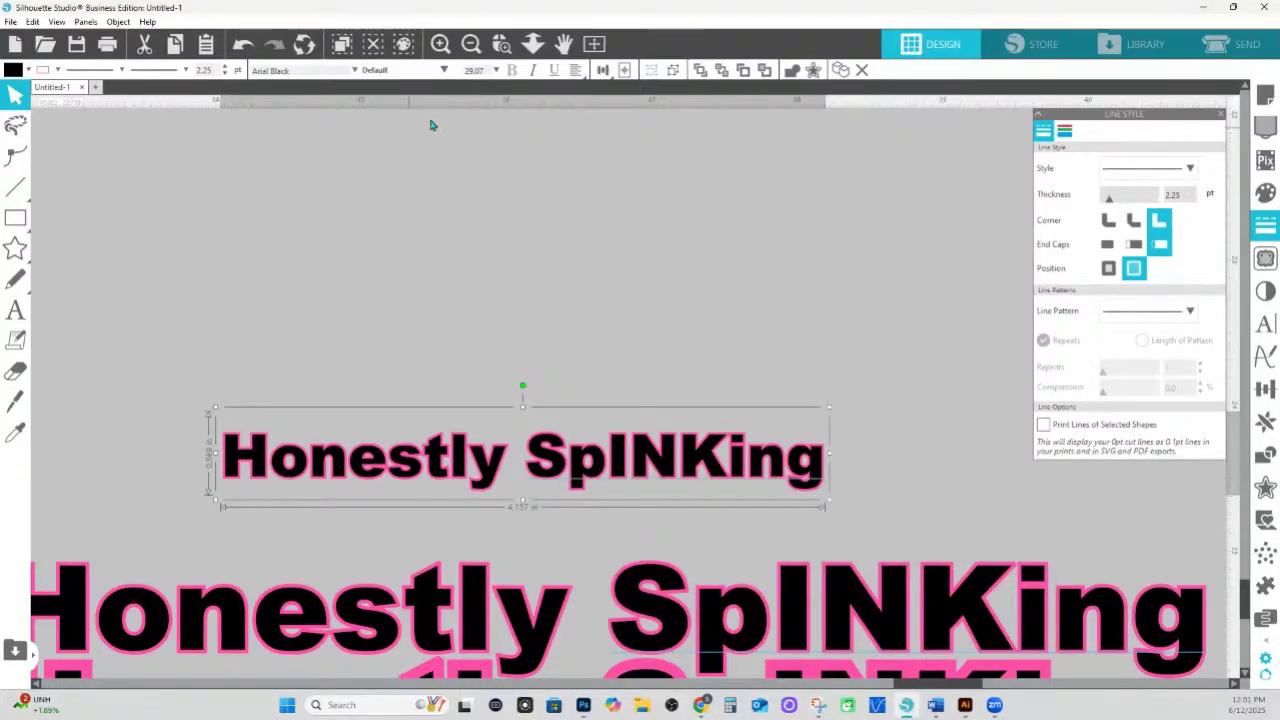
- Open the layered line-style "HS INK 365" text on the white background for editing and select all its wording
left_click(532, 43)
left_click_drag(511, 377, 520, 224)
left_click(532, 43)
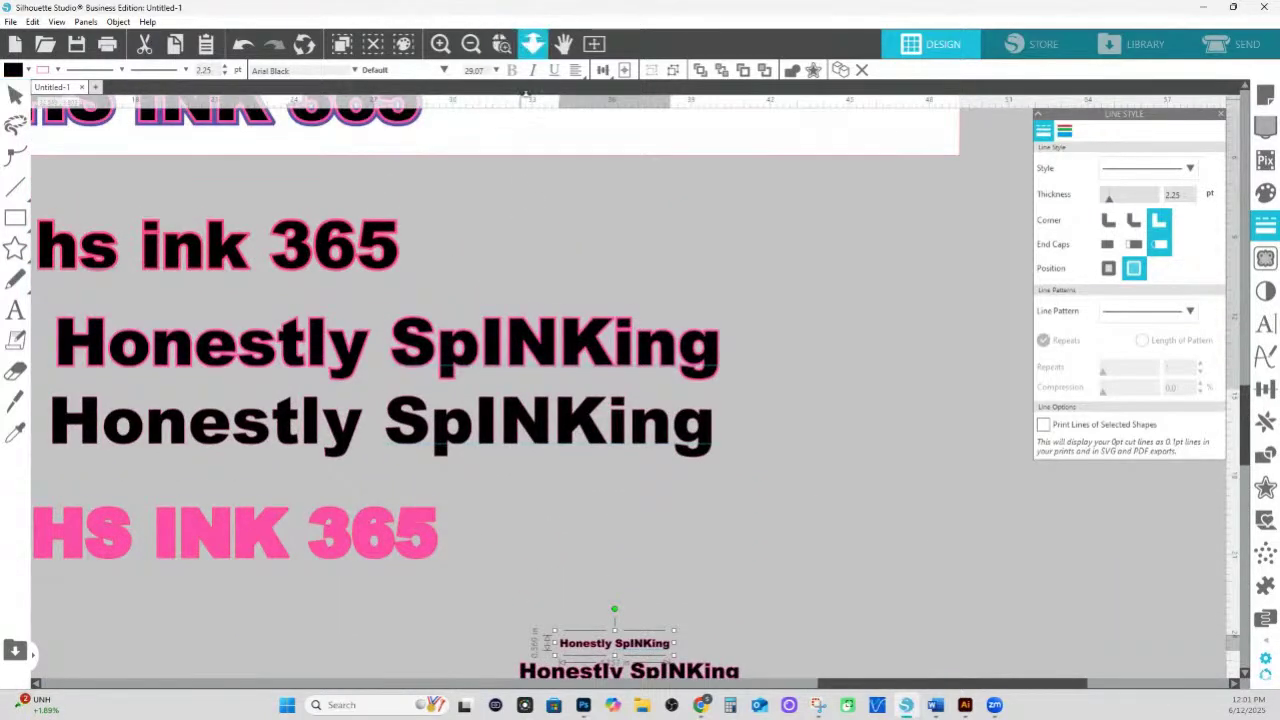
left_click_drag(400, 280, 397, 157)
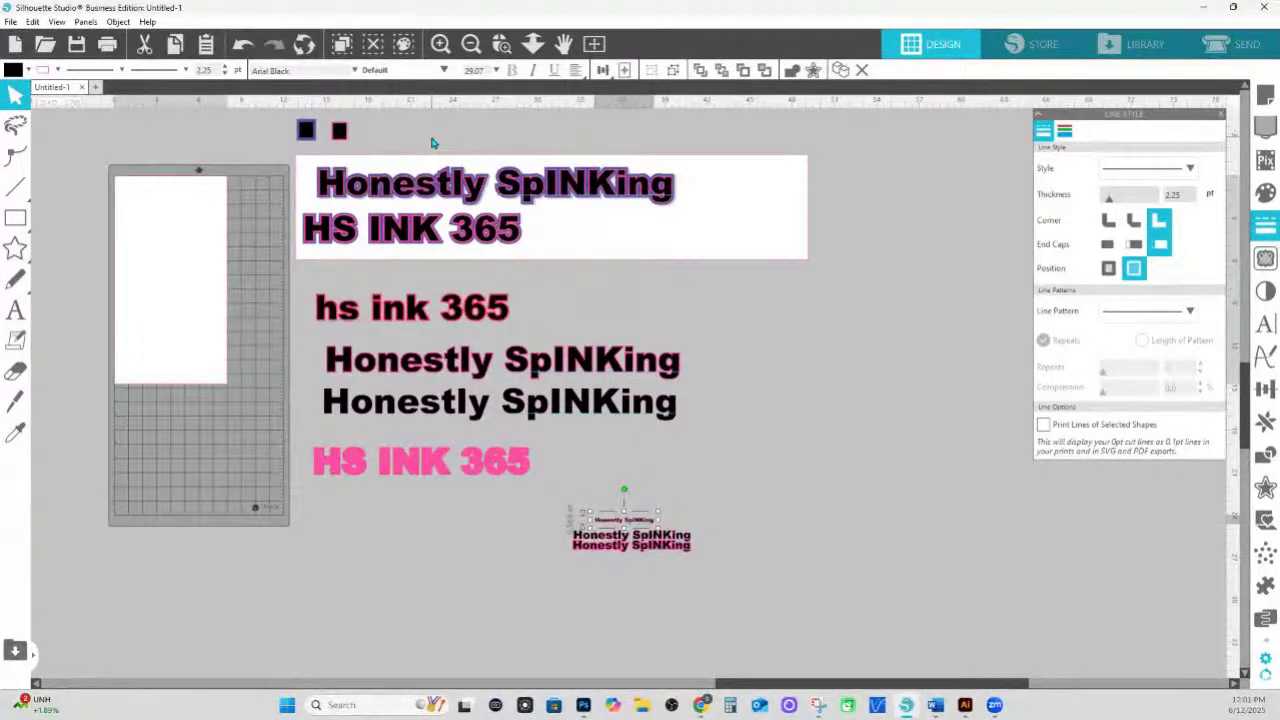
double_click(482, 247)
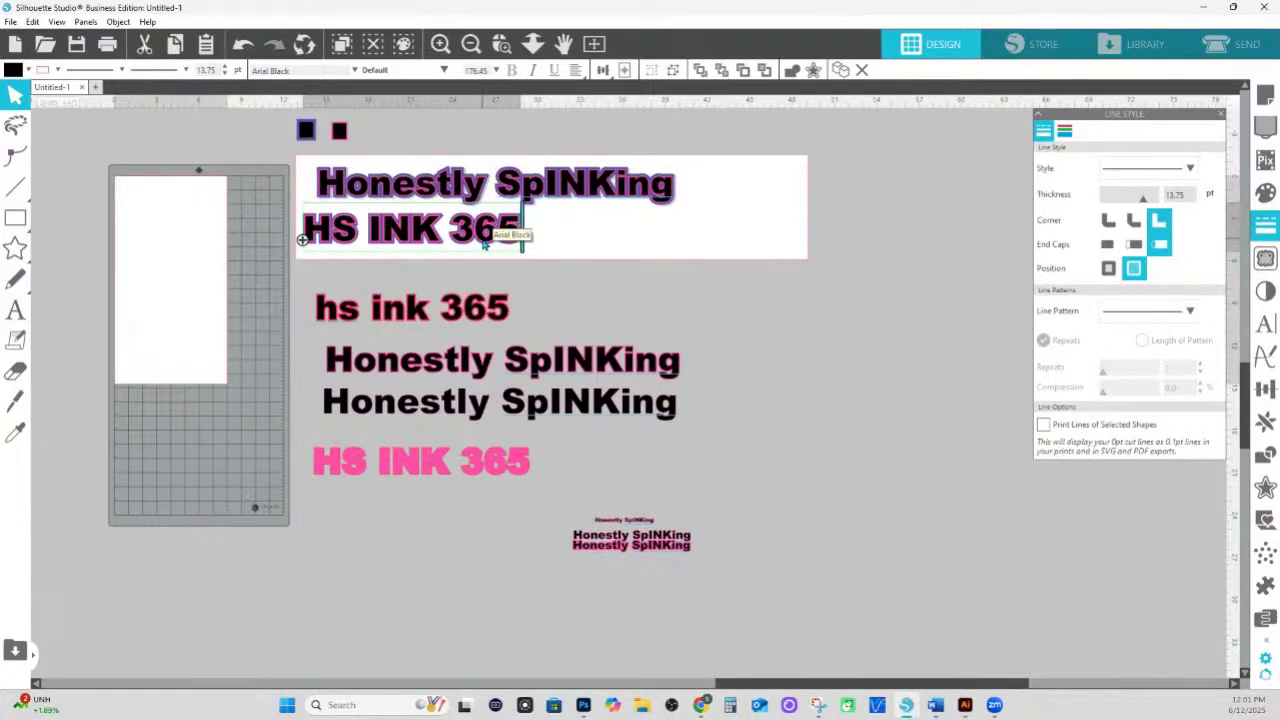
key("ctrl+a")
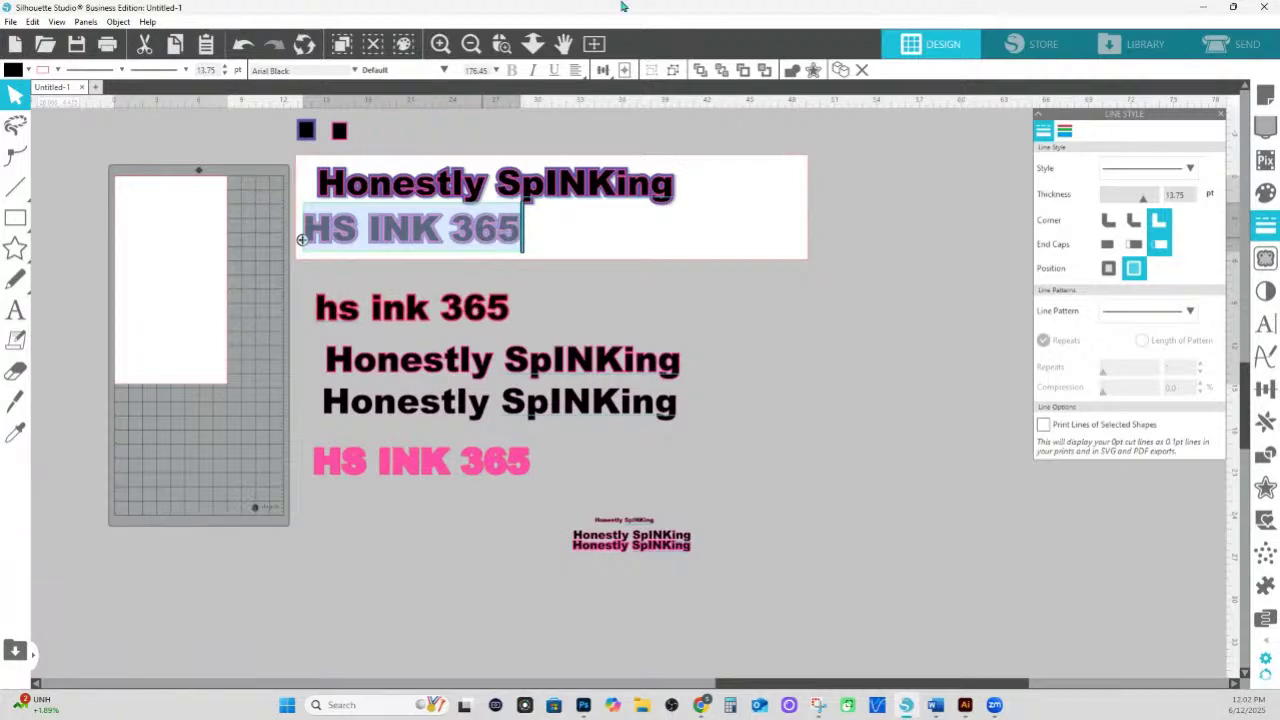
- Duplicate the black text of the full-size offset version, placing the duplicate above the original
left_click(501, 43)
left_click_drag(331, 436, 640, 444)
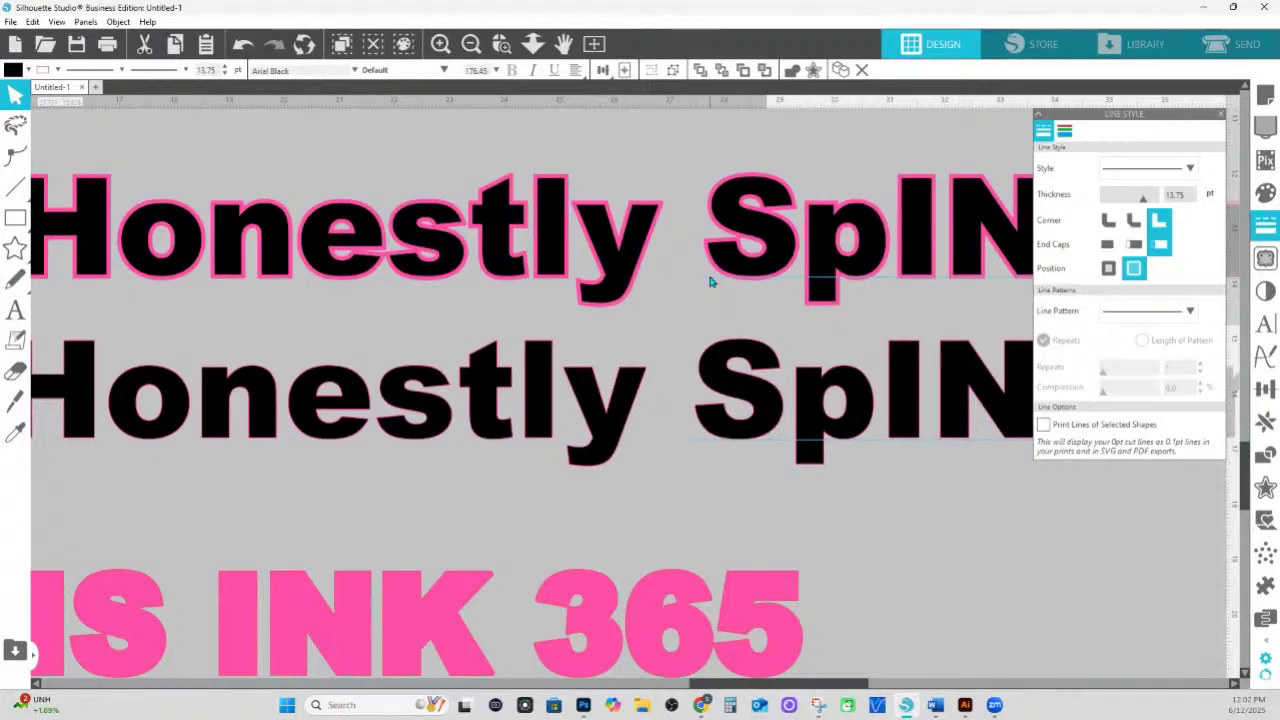
left_click(641, 240)
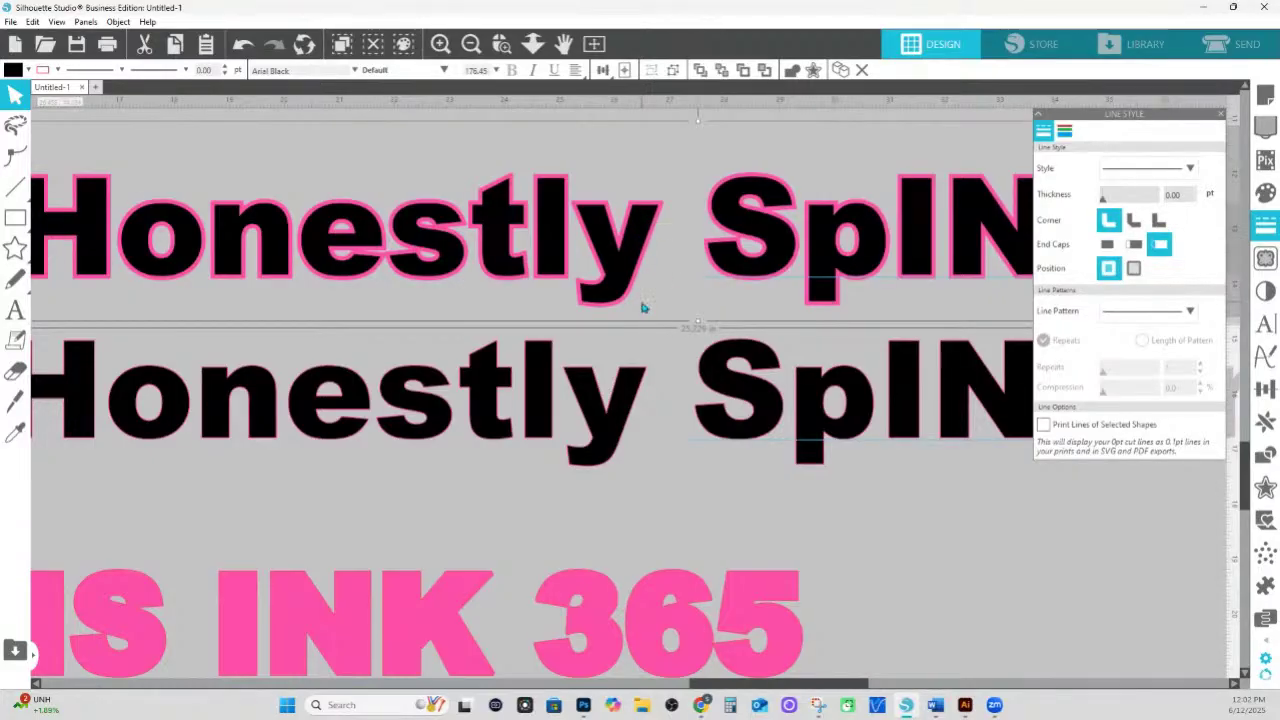
key("ctrl+d")
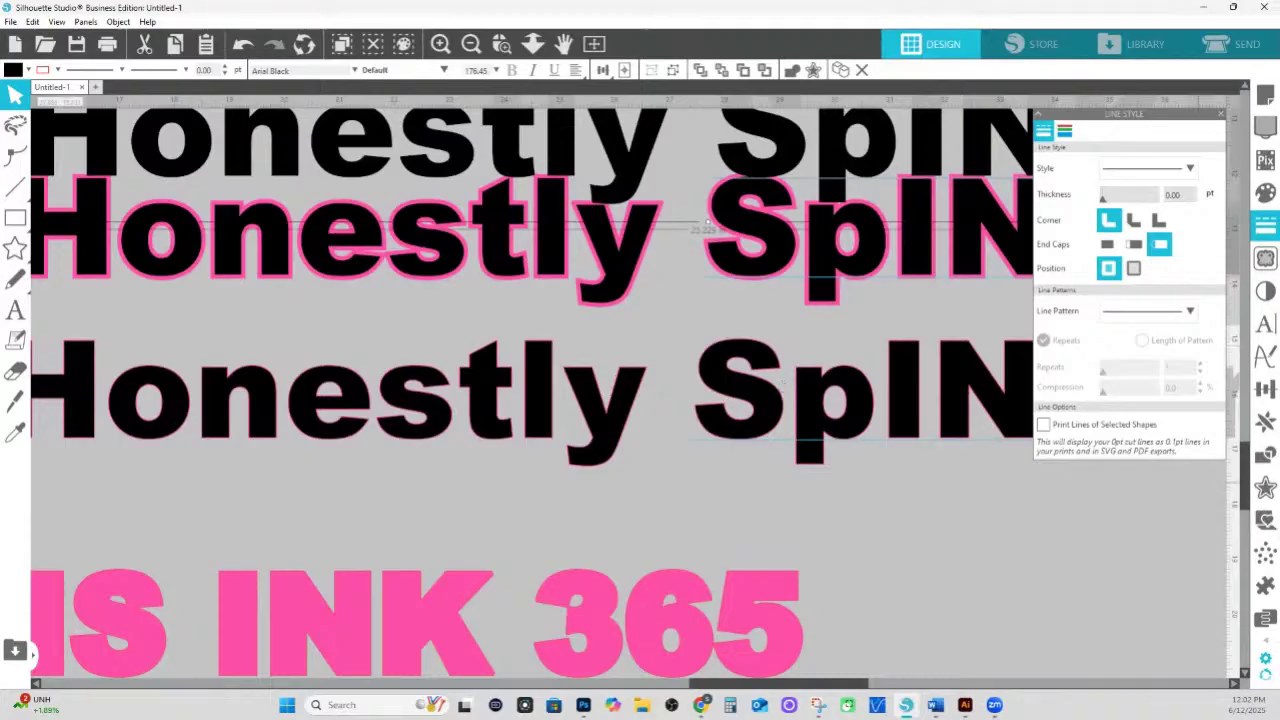
- Apply a 0.075 in round-corner offset to the duplicated text, fill the offset pink and clear its line color
left_click(1265, 487)
left_click(1074, 152)
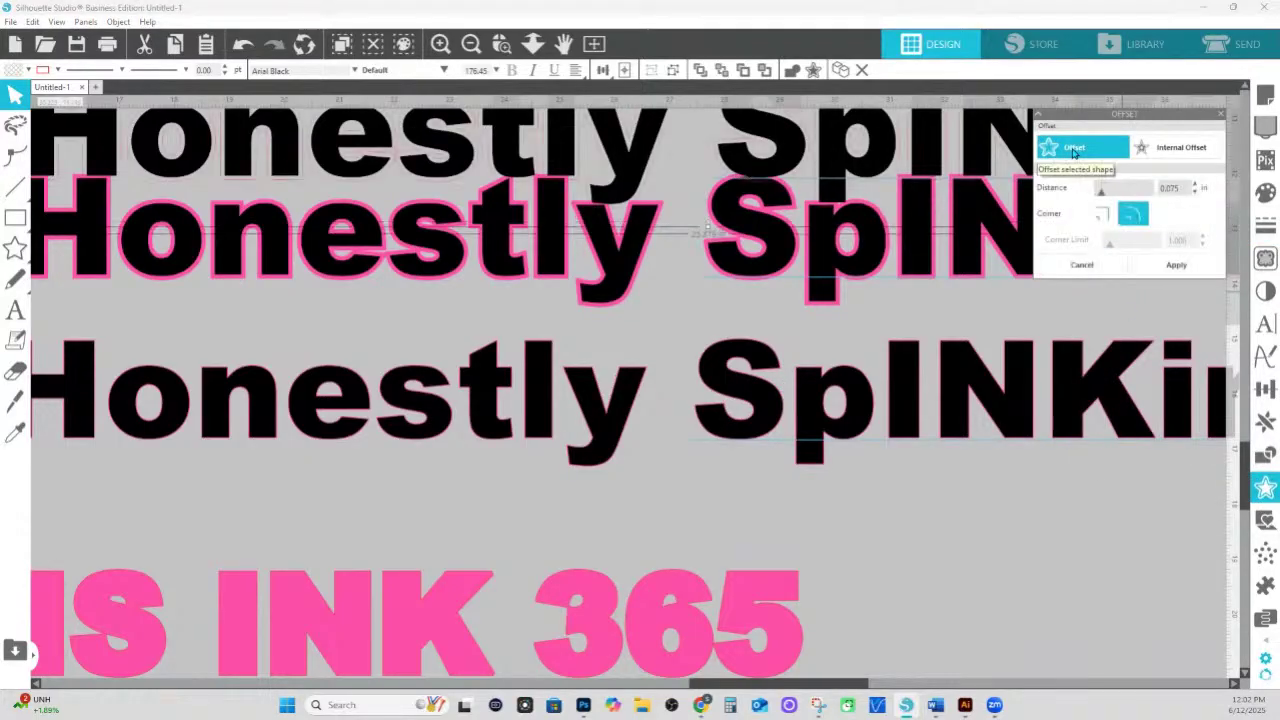
left_click(1176, 264)
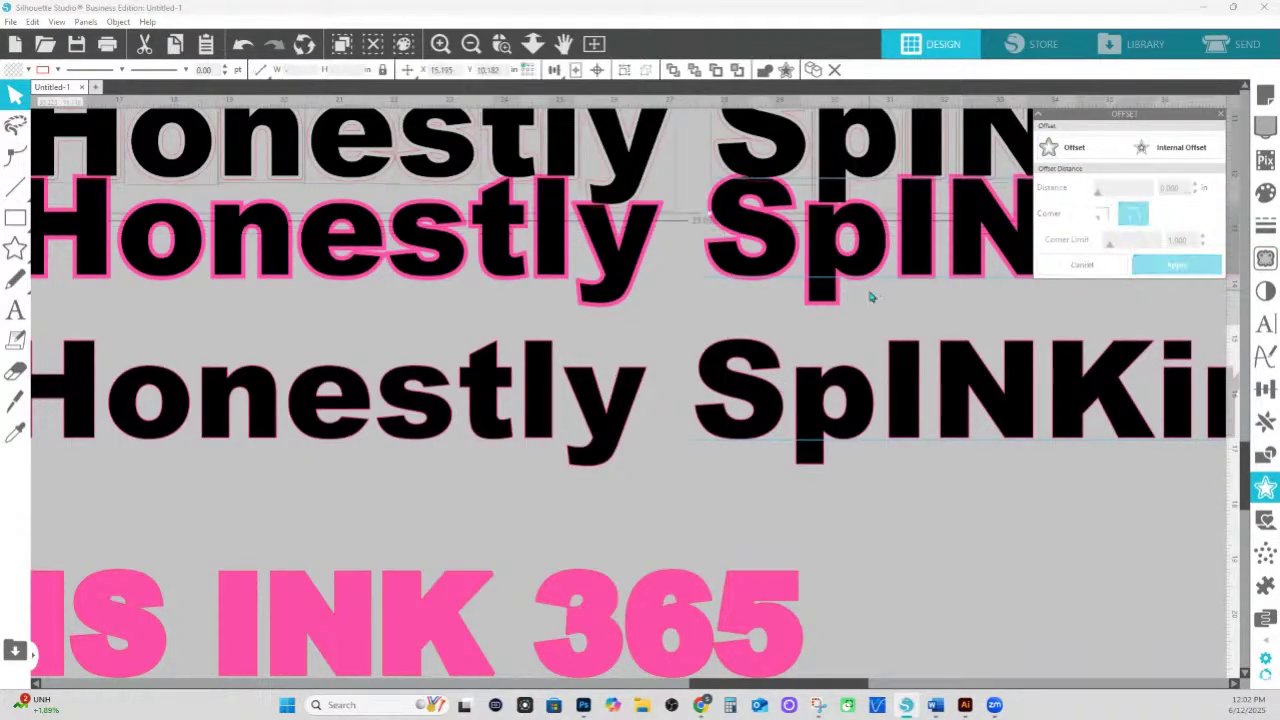
left_click(28, 70)
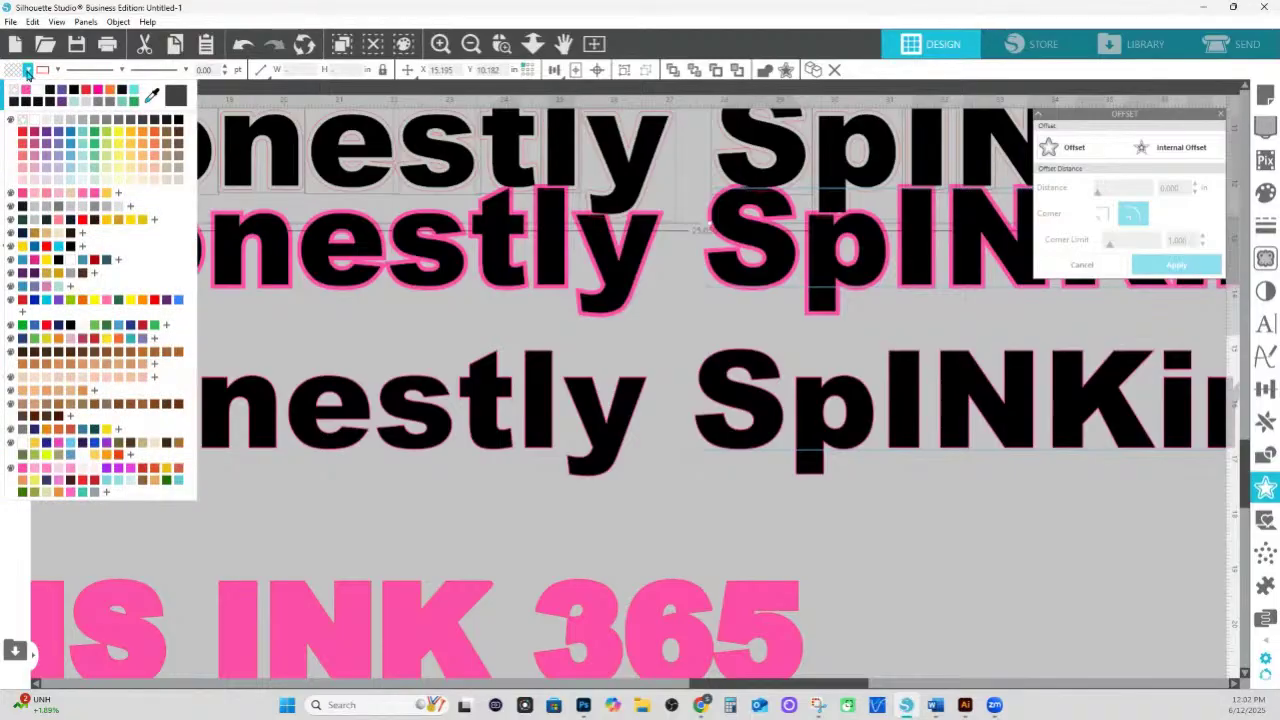
left_click(25, 93)
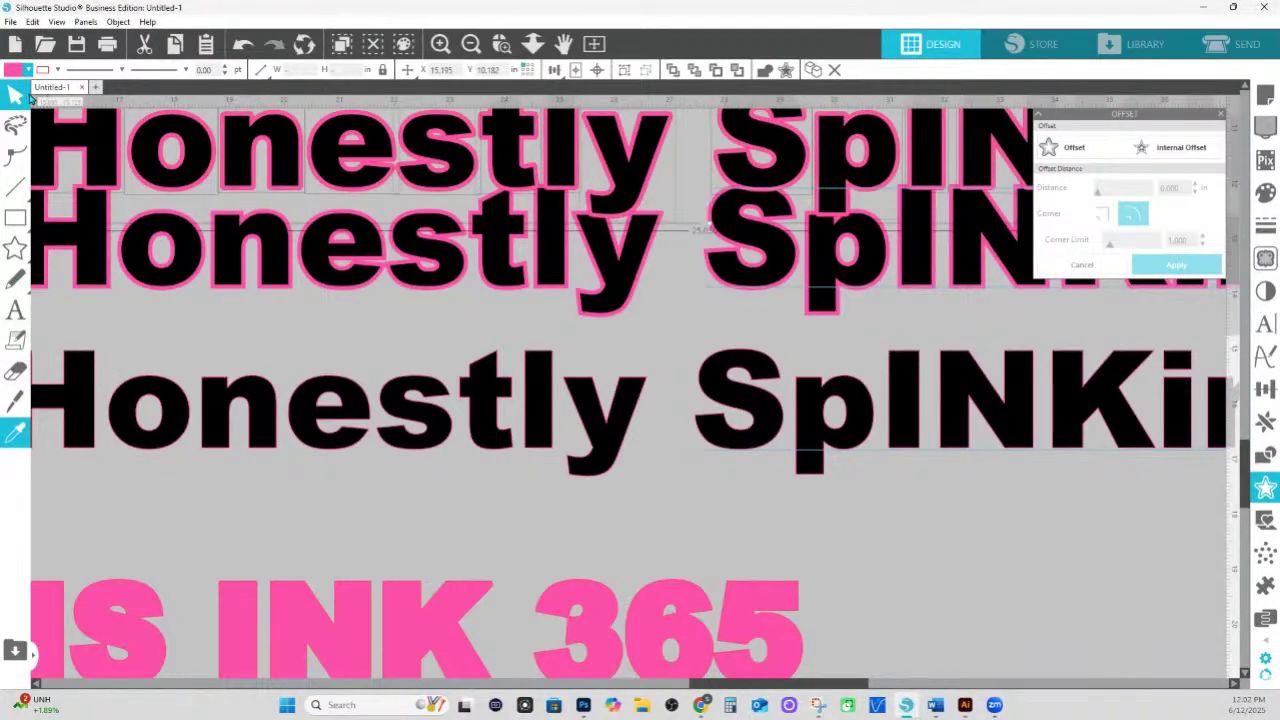
left_click(57, 70)
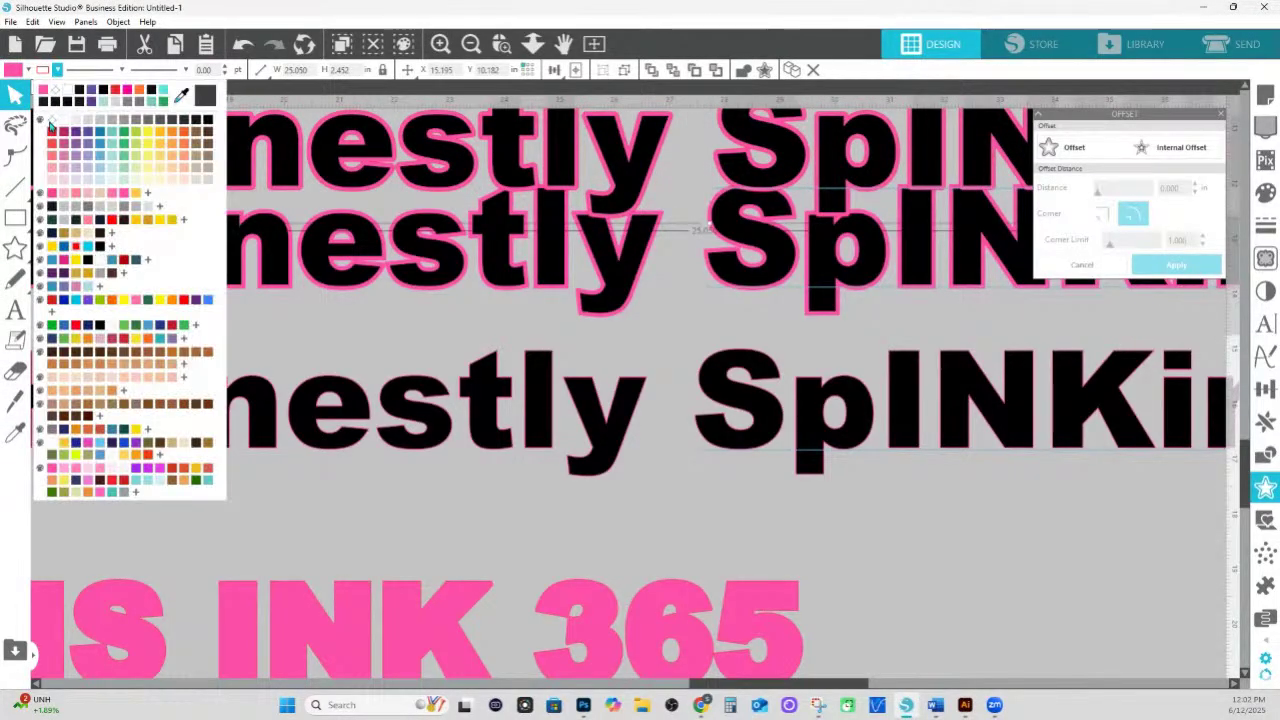
left_click(53, 126)
- Reposition the new and the earlier full-size offset versions so the stacked rows of text do not overlap
scroll(516, 289, "up", 2)
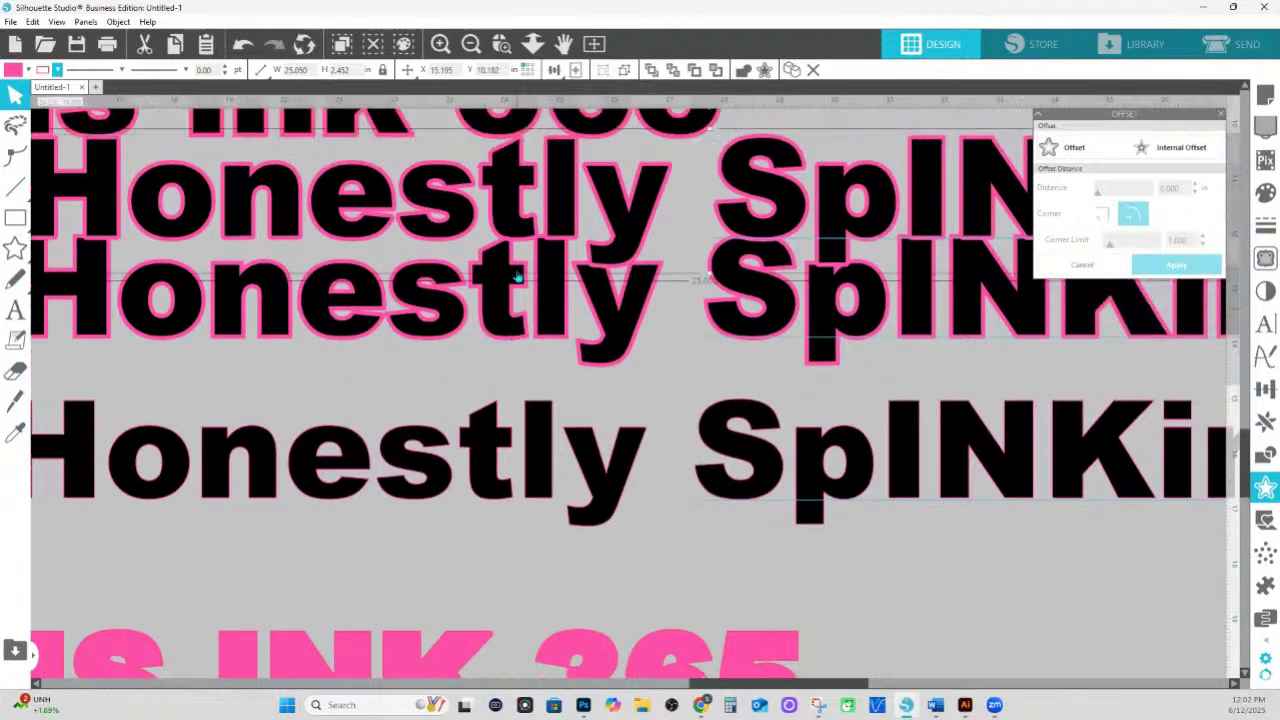
left_click_drag(515, 212, 494, 243)
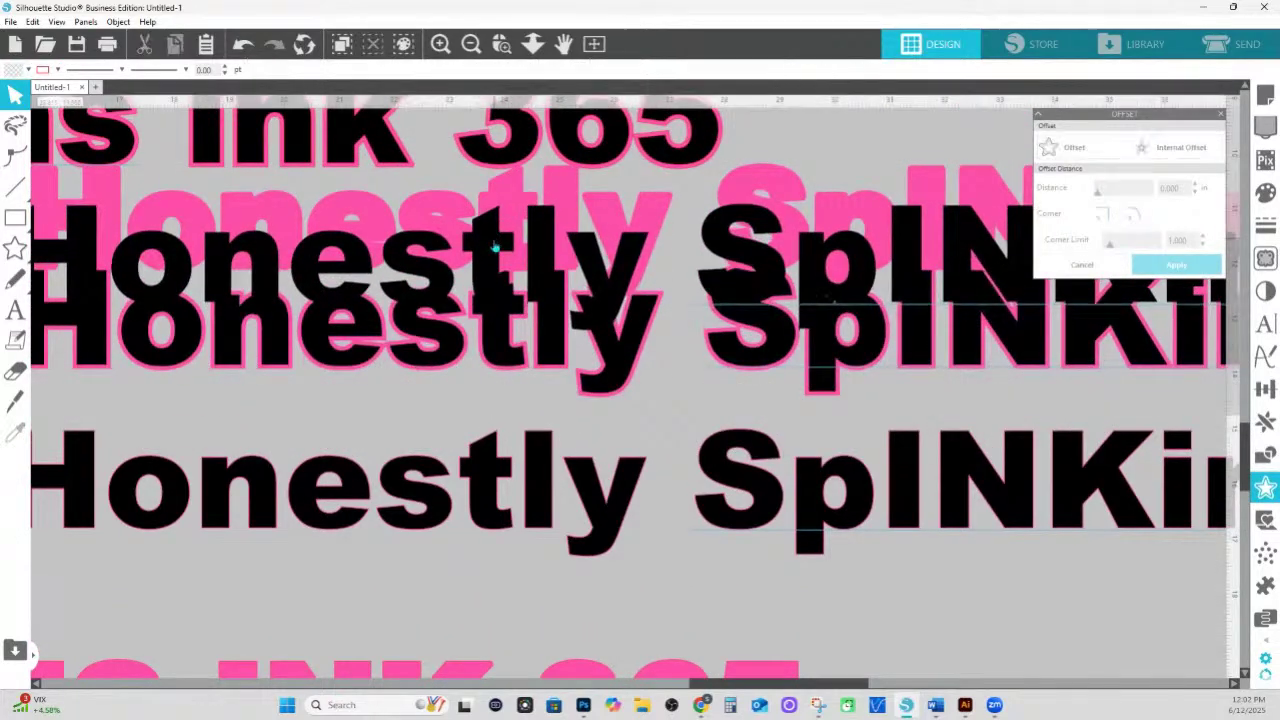
scroll(494, 243, "down", 2)
left_click(487, 256)
left_click(487, 256)
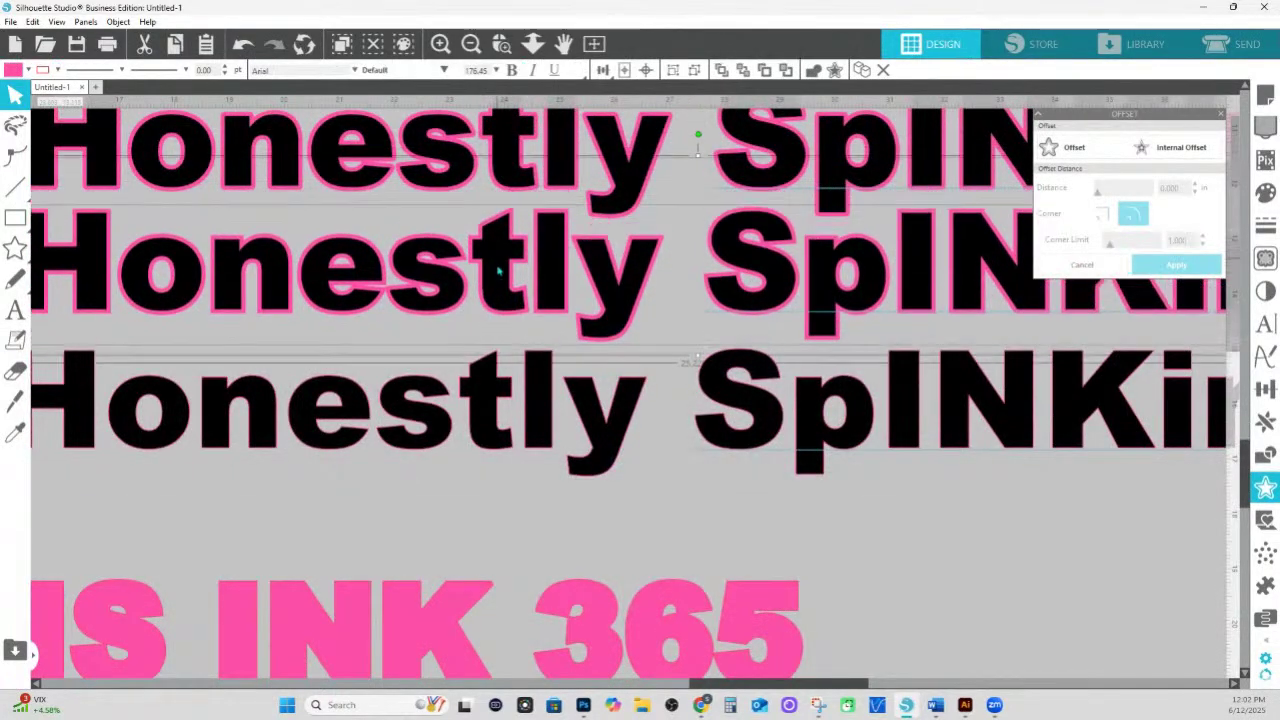
scroll(521, 218, "up", 2)
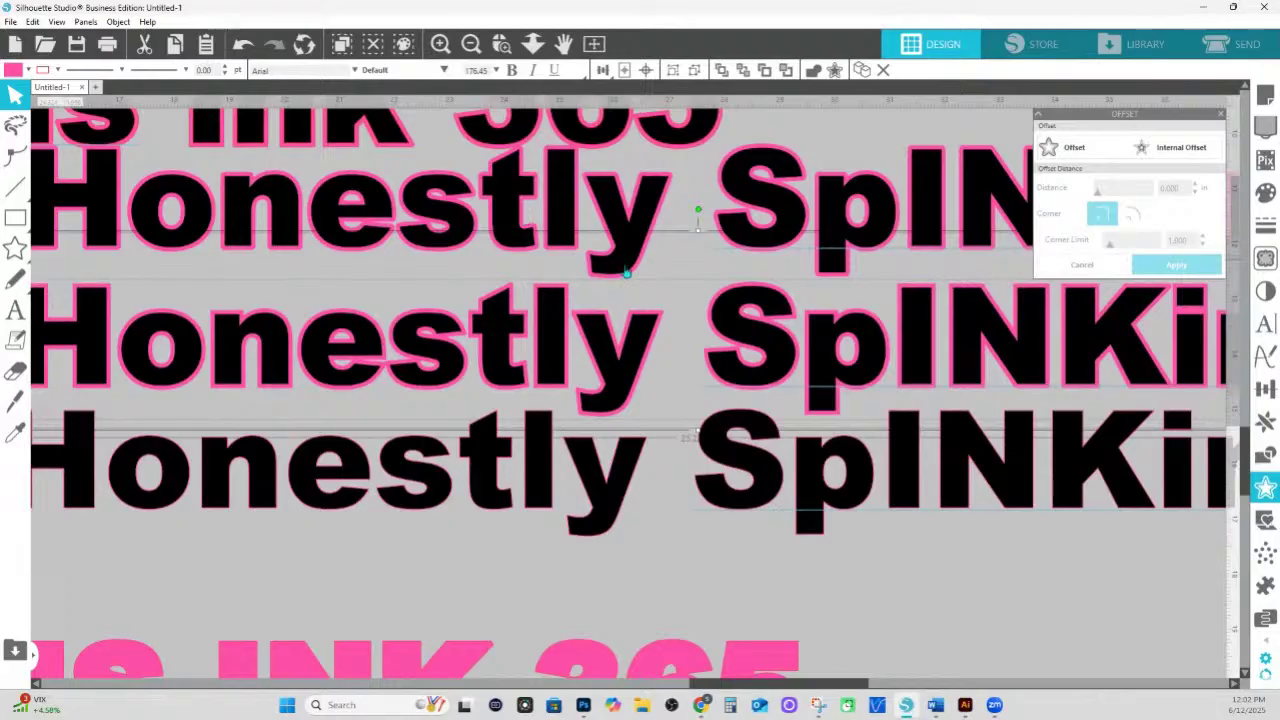
left_click_drag(614, 251, 617, 272)
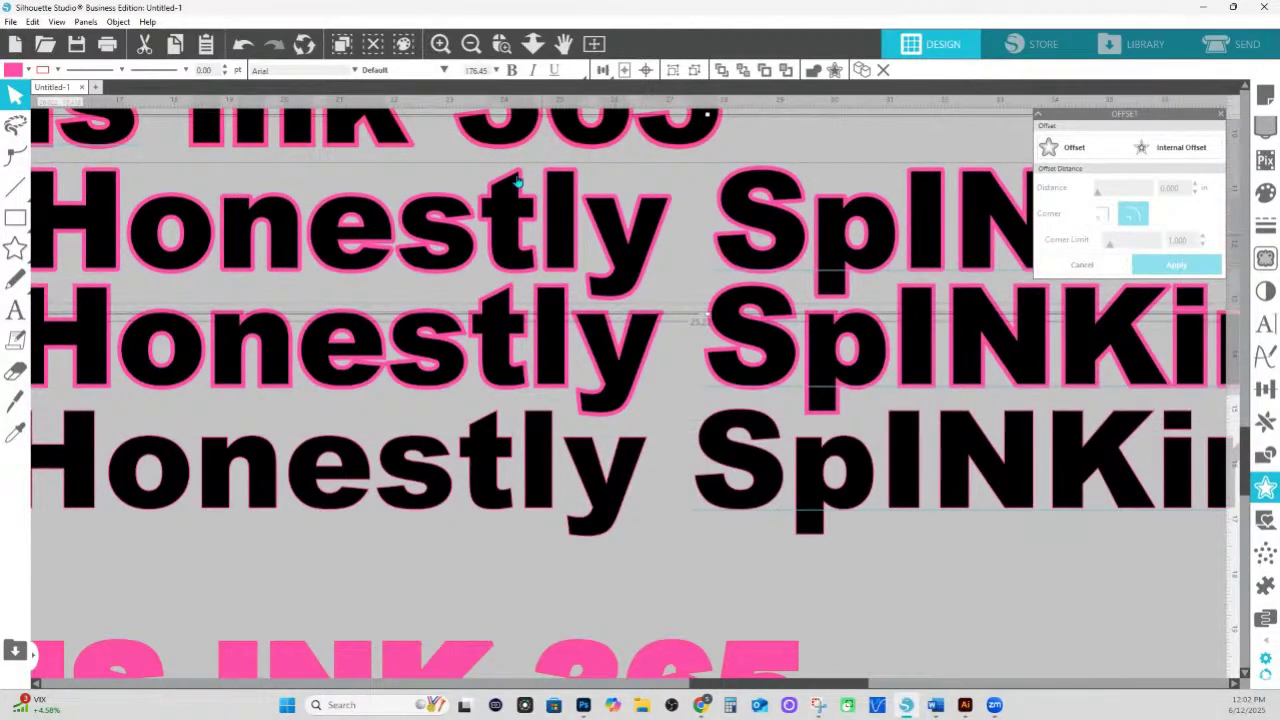
- Move the full-size 2.25 pt line-style copy well below the two offset versions, past the pink "HS INK 365"
scroll(715, 400, "up", 5)
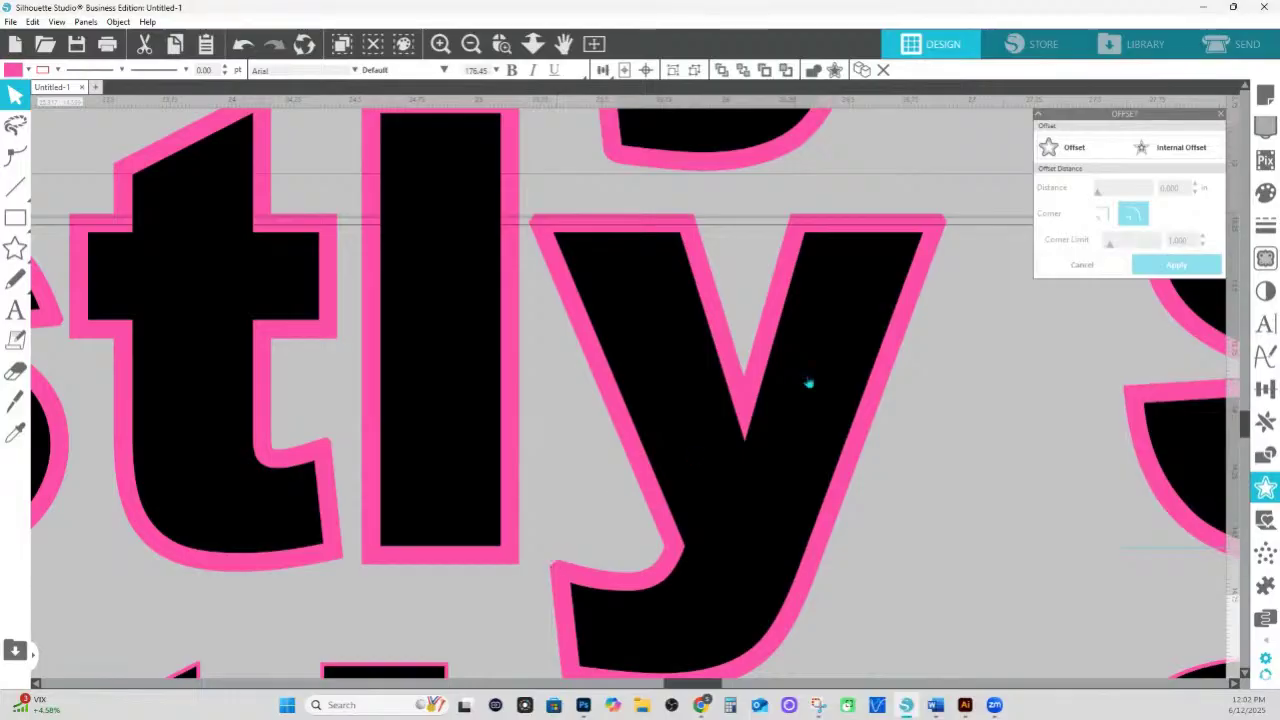
left_click(830, 385)
left_click(880, 229)
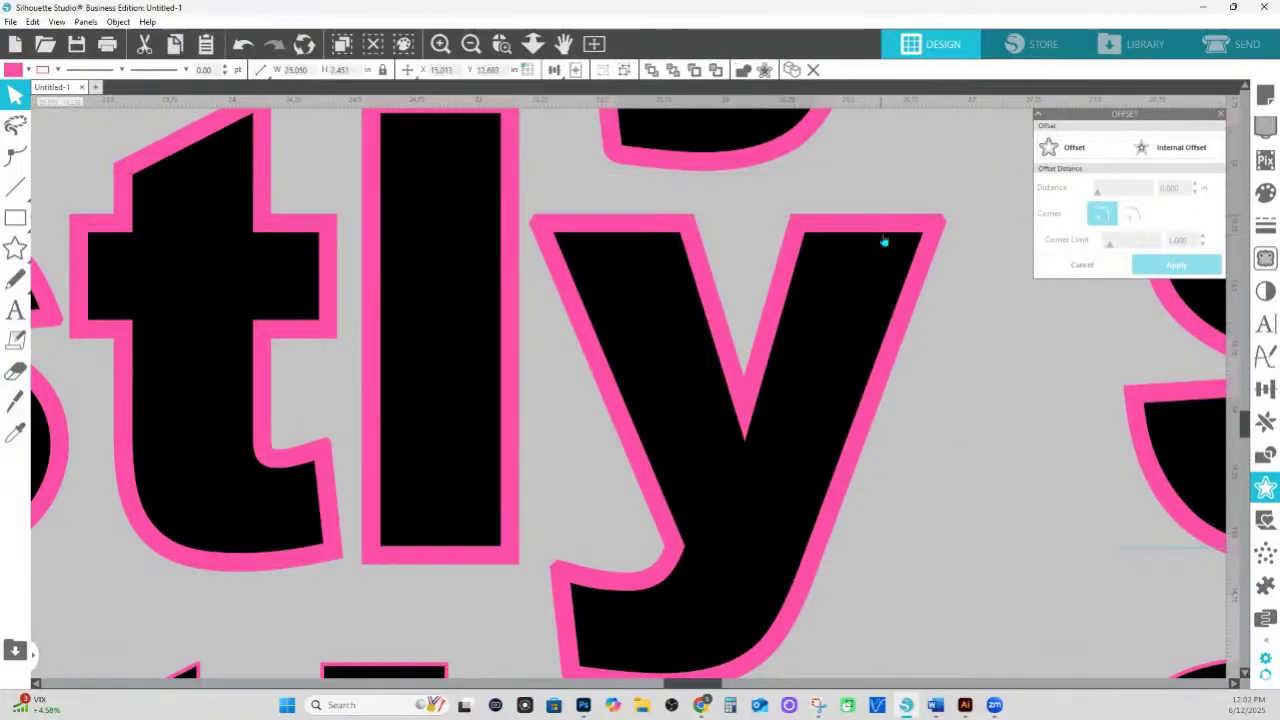
left_click(532, 43)
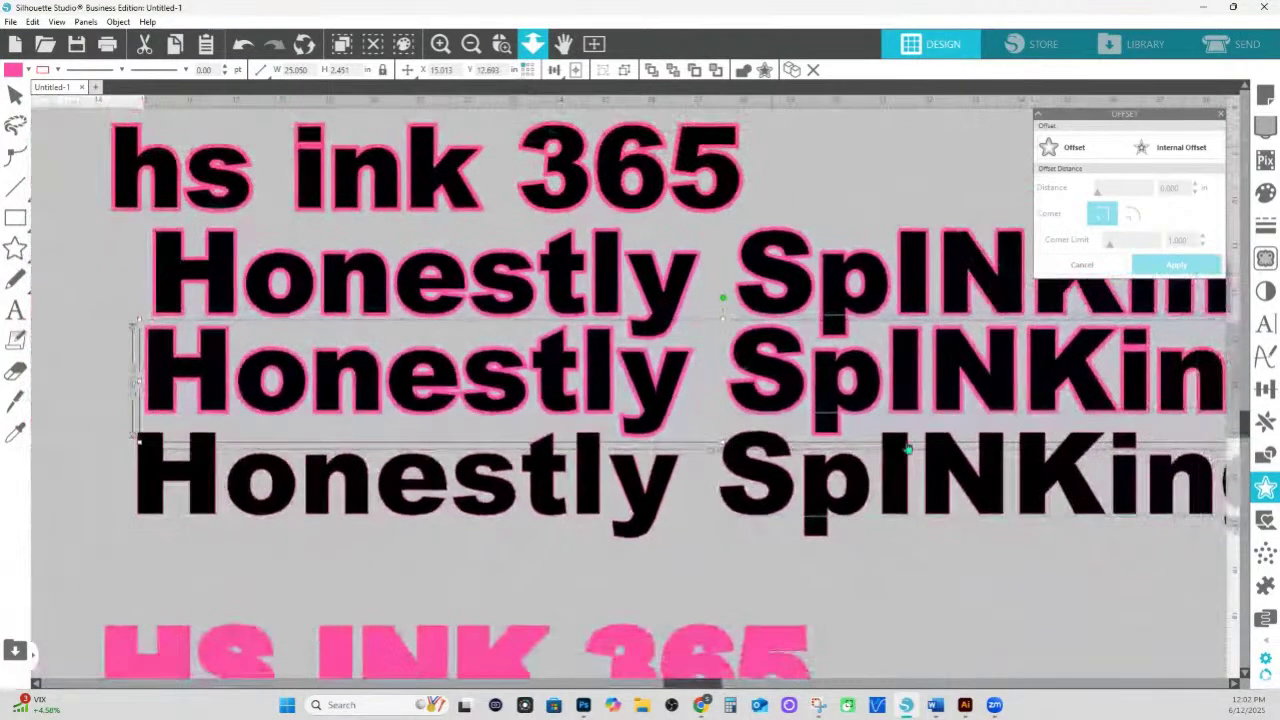
left_click(630, 478)
left_click_drag(680, 472, 716, 716)
scroll(709, 423, "down", 1)
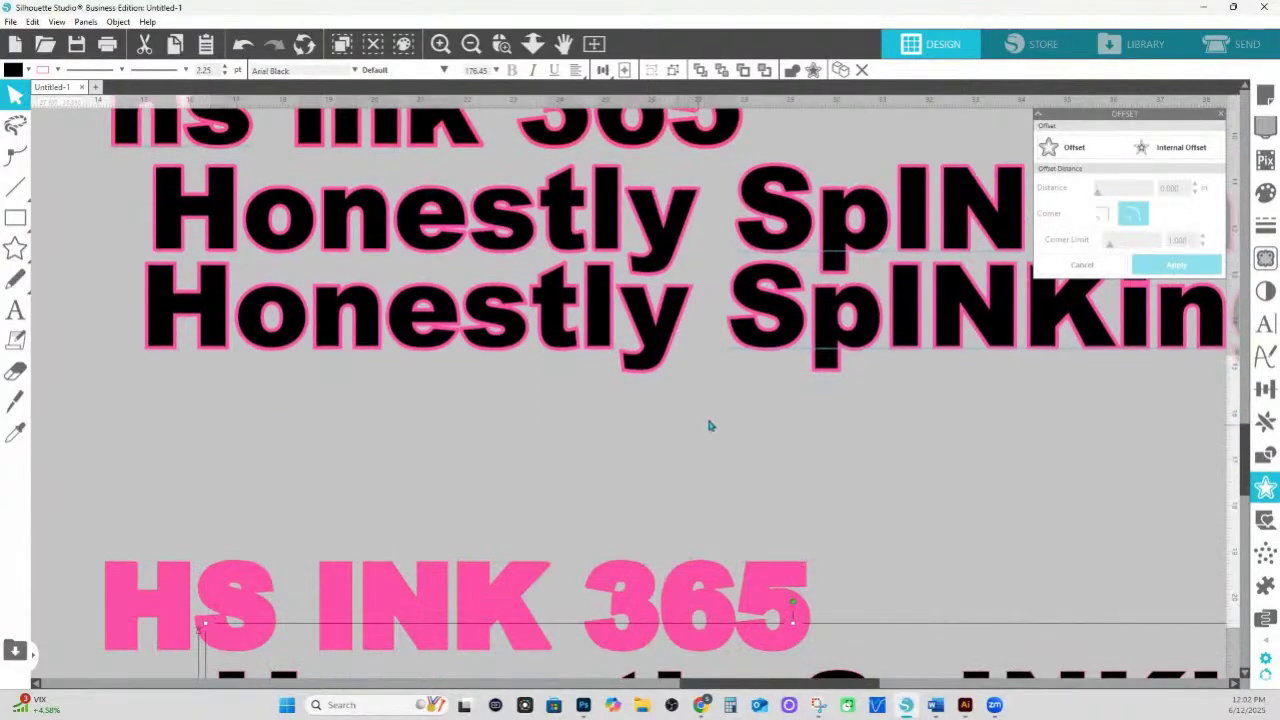
- Select the lower offset version's black text and set its line corner style to the third option
left_click(645, 338)
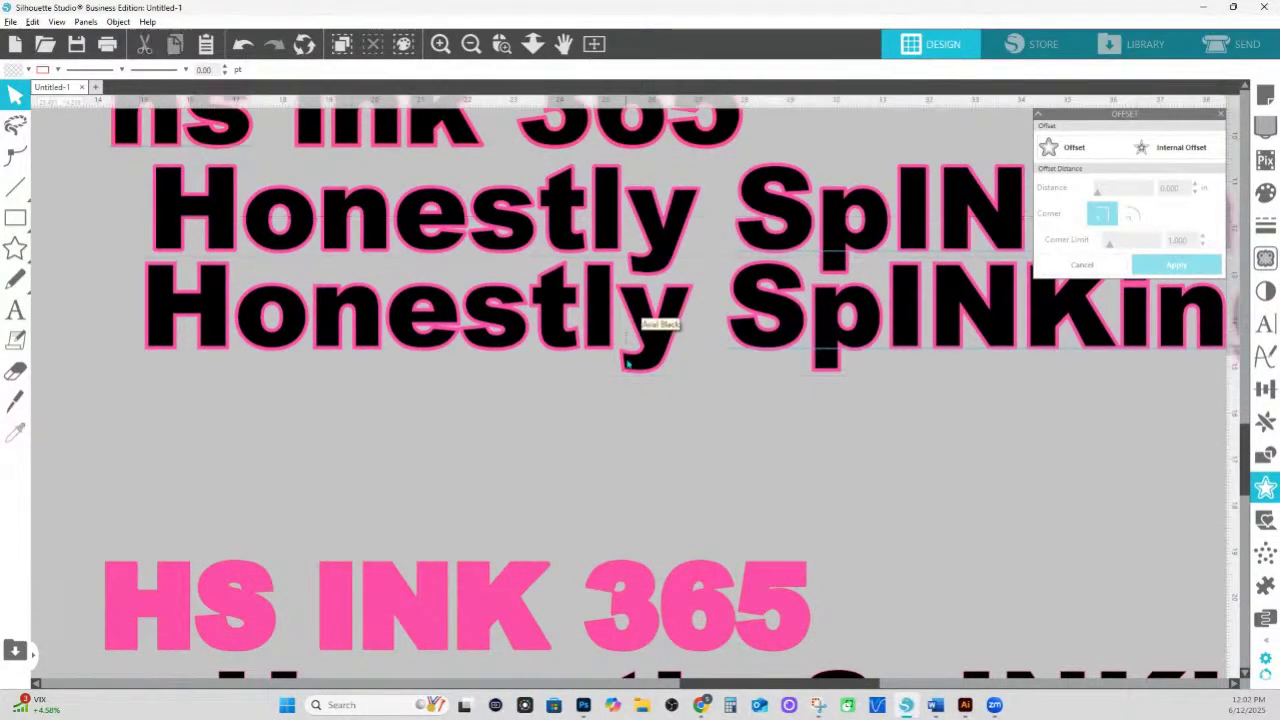
left_click_drag(784, 432, 470, 332)
left_click(654, 354)
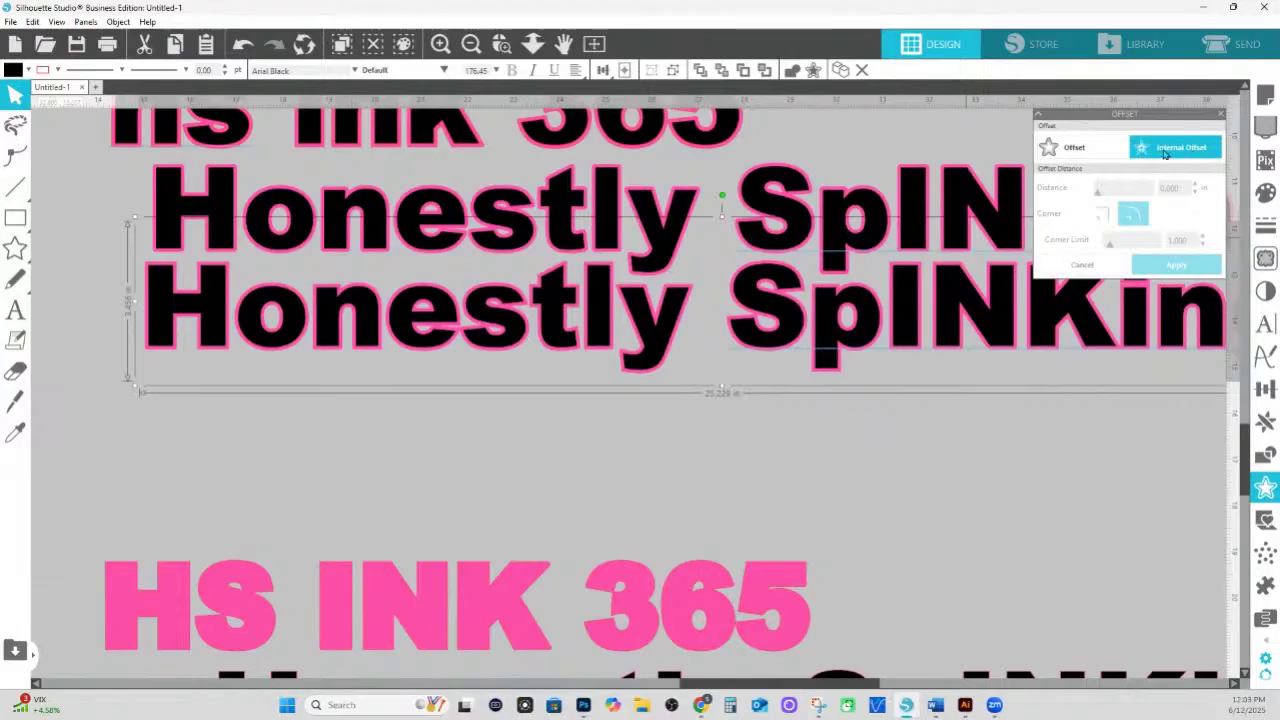
left_click(1261, 230)
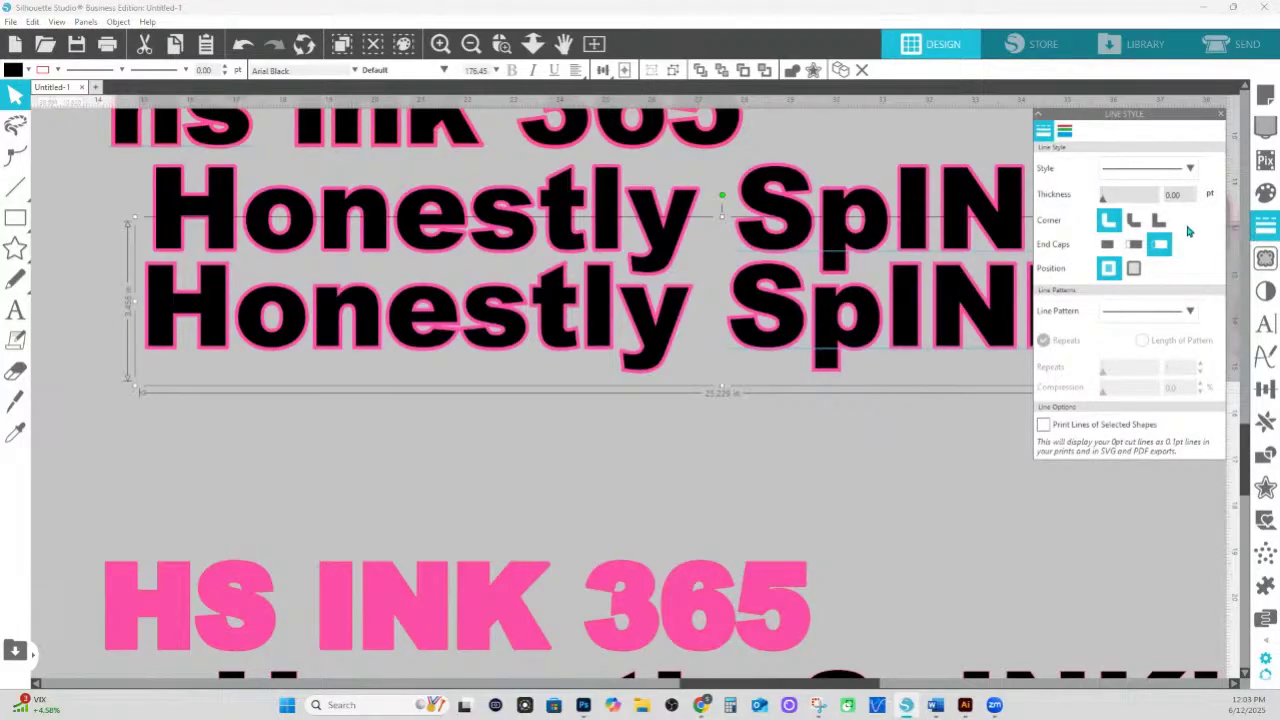
left_click(1160, 222)
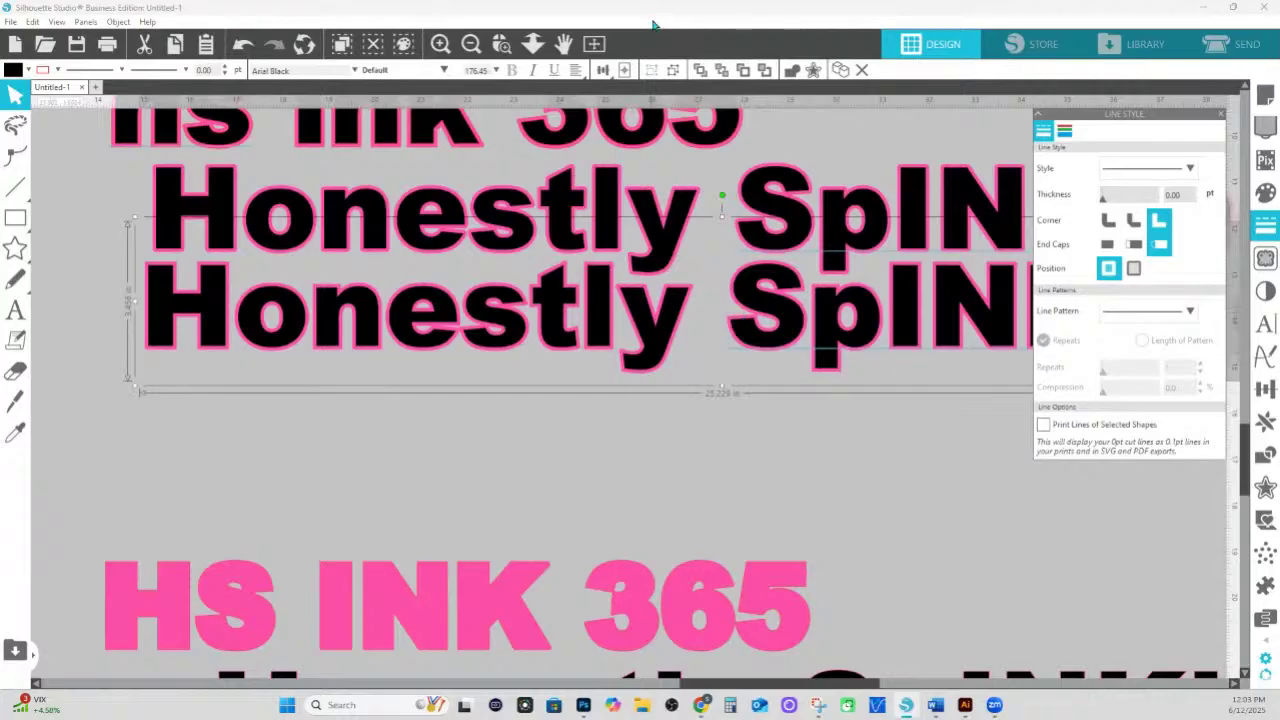
- Compare the corners of the two full-size offset versions up close and set the selected black text's line corner style to the second option
left_click(501, 43)
left_click_drag(573, 170, 757, 345)
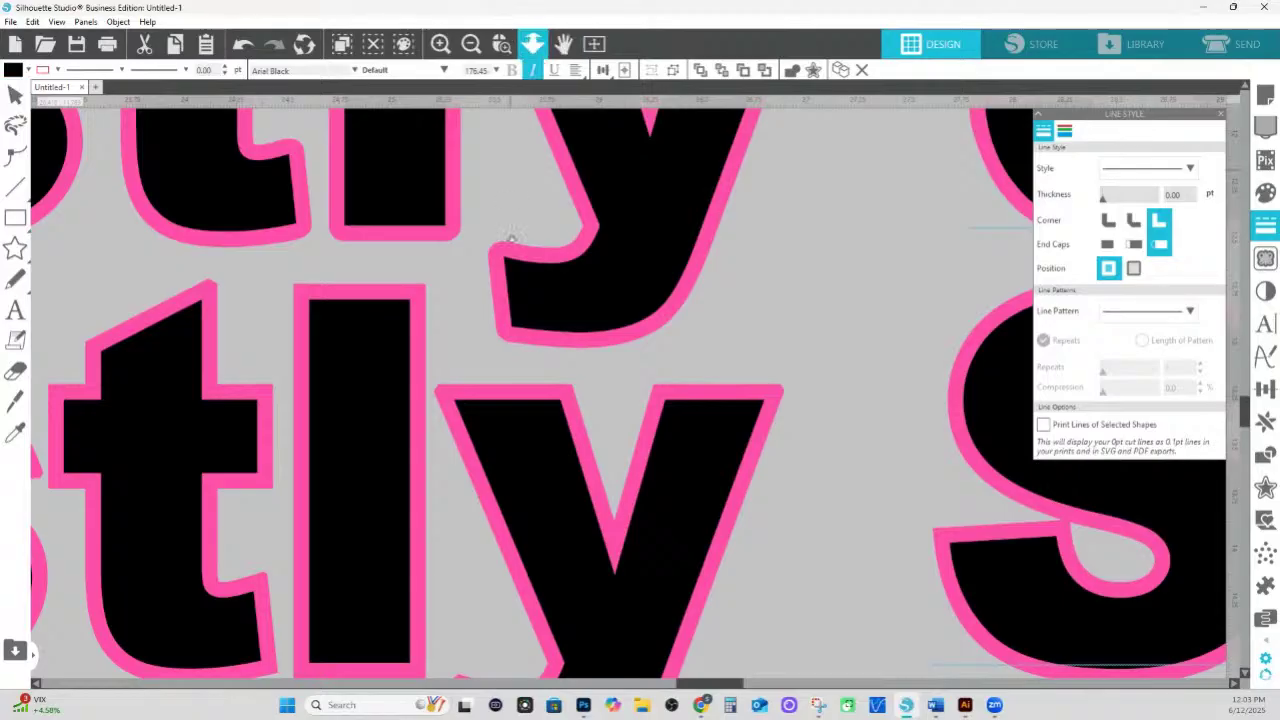
left_click(533, 43)
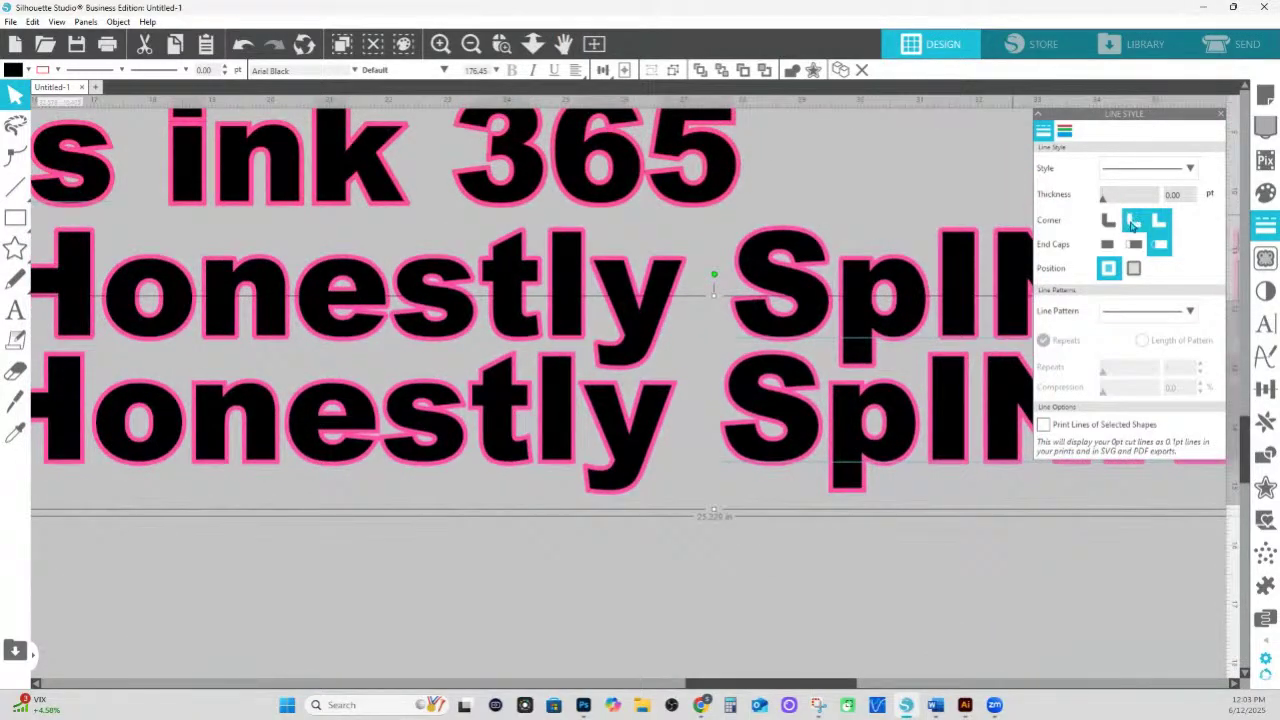
left_click(1133, 222)
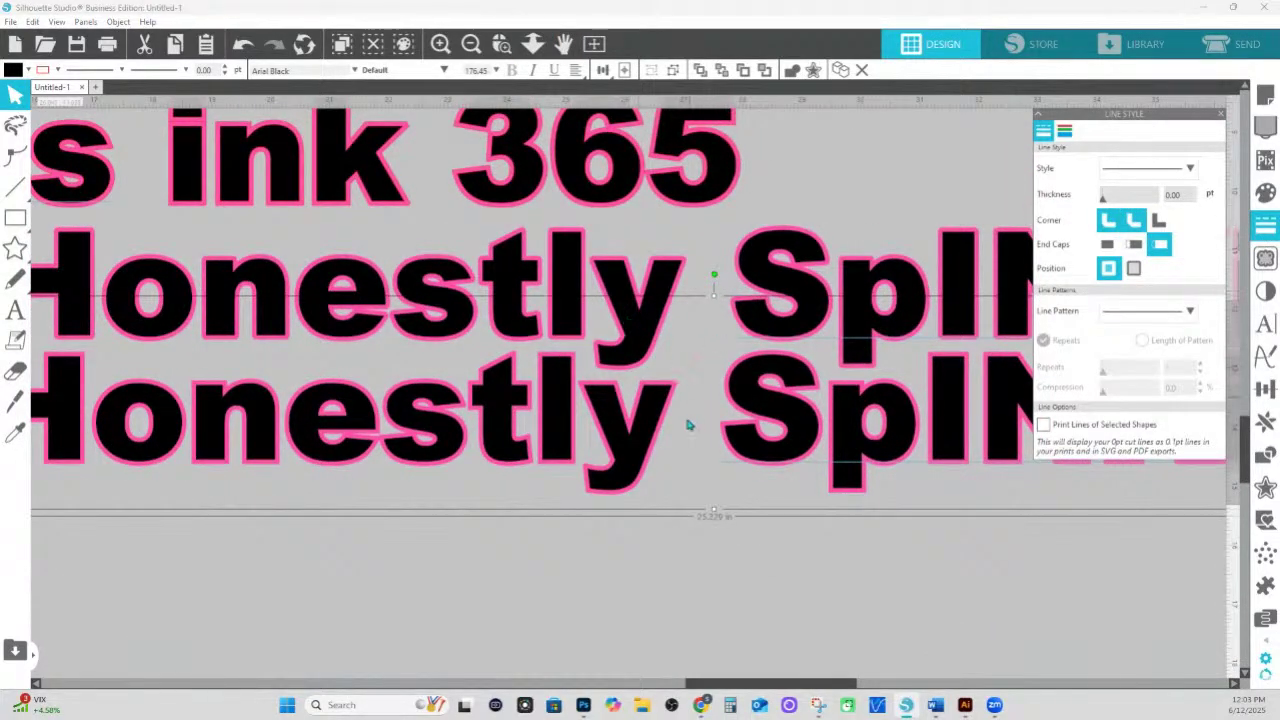
- Try moving the black text of each full-size offset version away from its pink offset, and undo both moves
left_click_drag(647, 444, 641, 471)
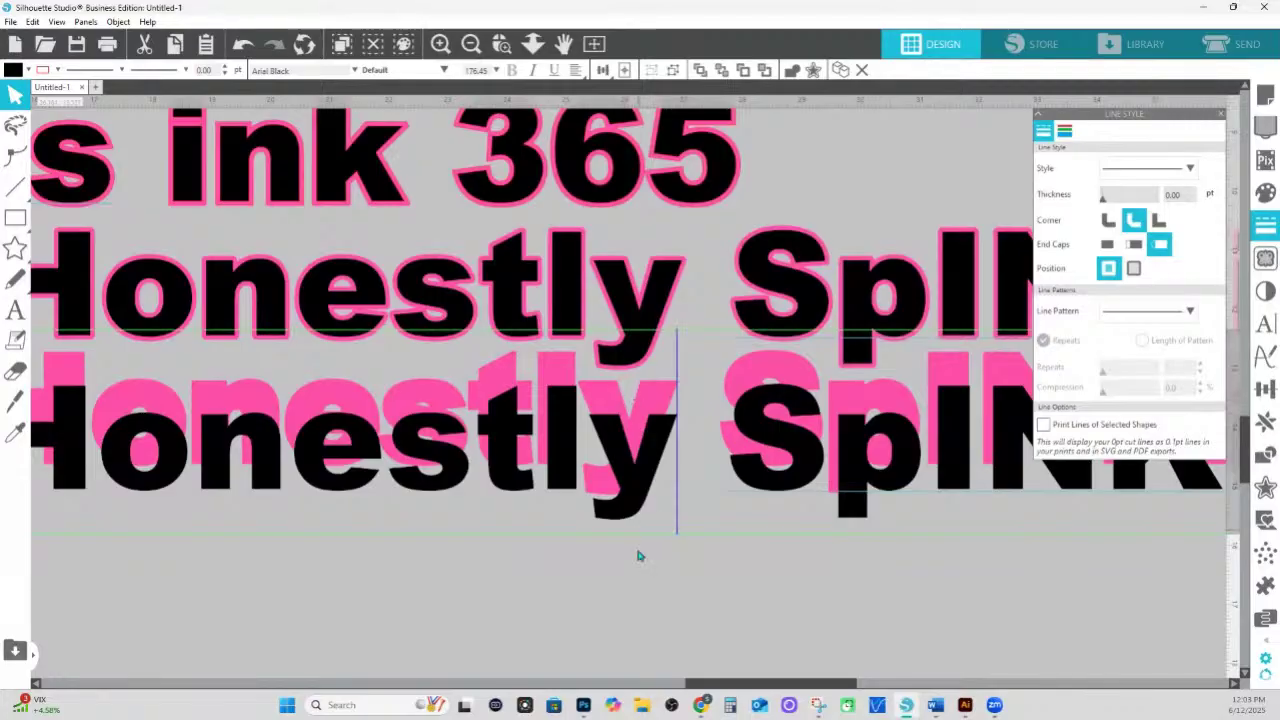
left_click(637, 402)
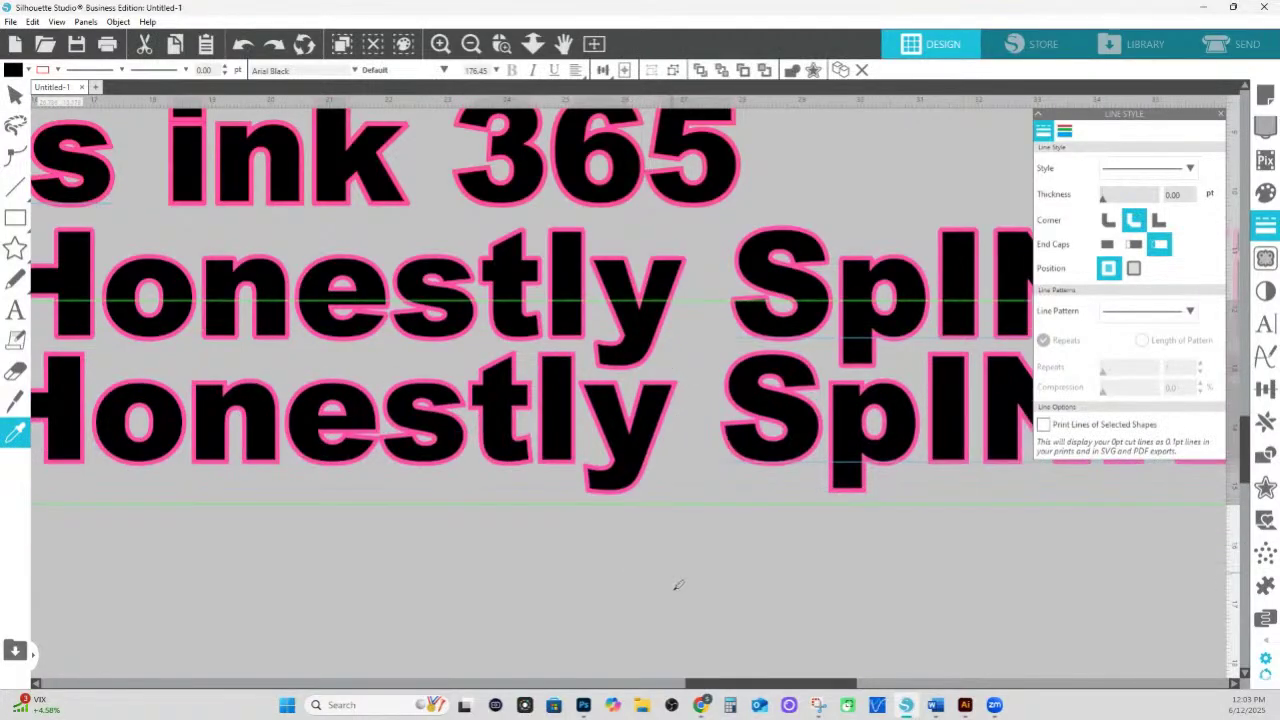
scroll(660, 412, "up", 1)
left_click_drag(660, 385, 662, 420)
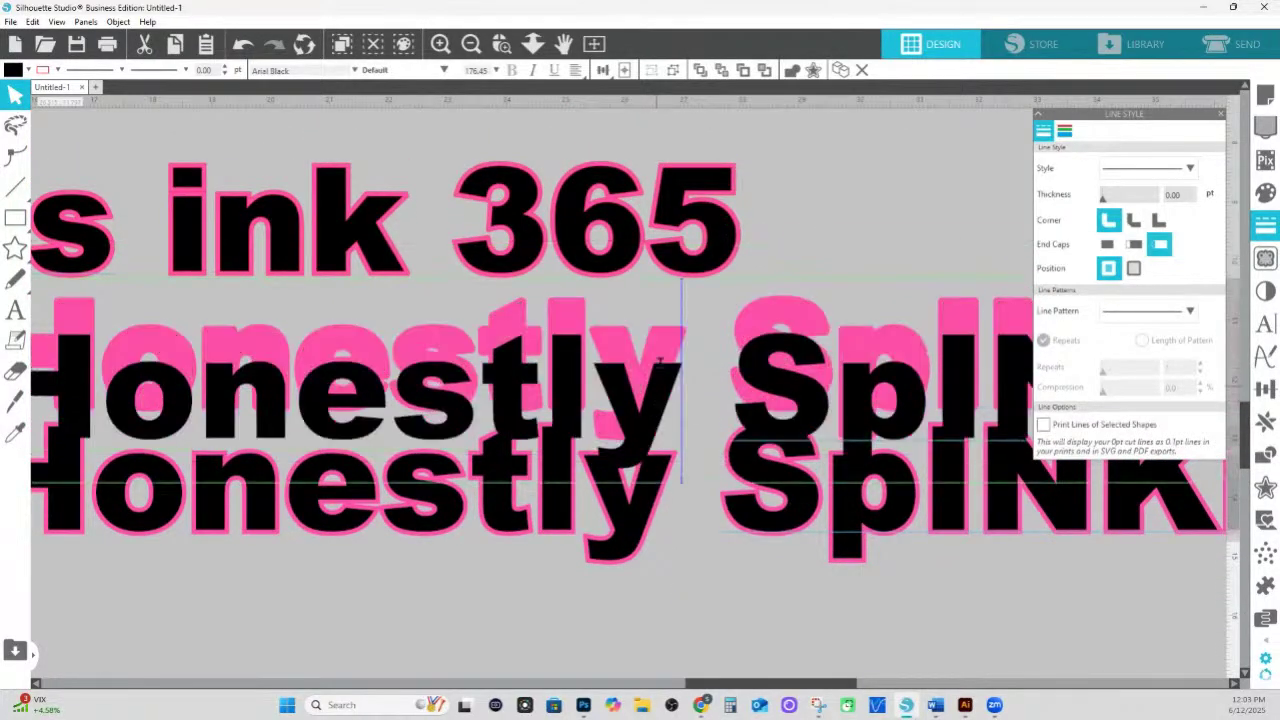
left_click(707, 562)
left_click(709, 553)
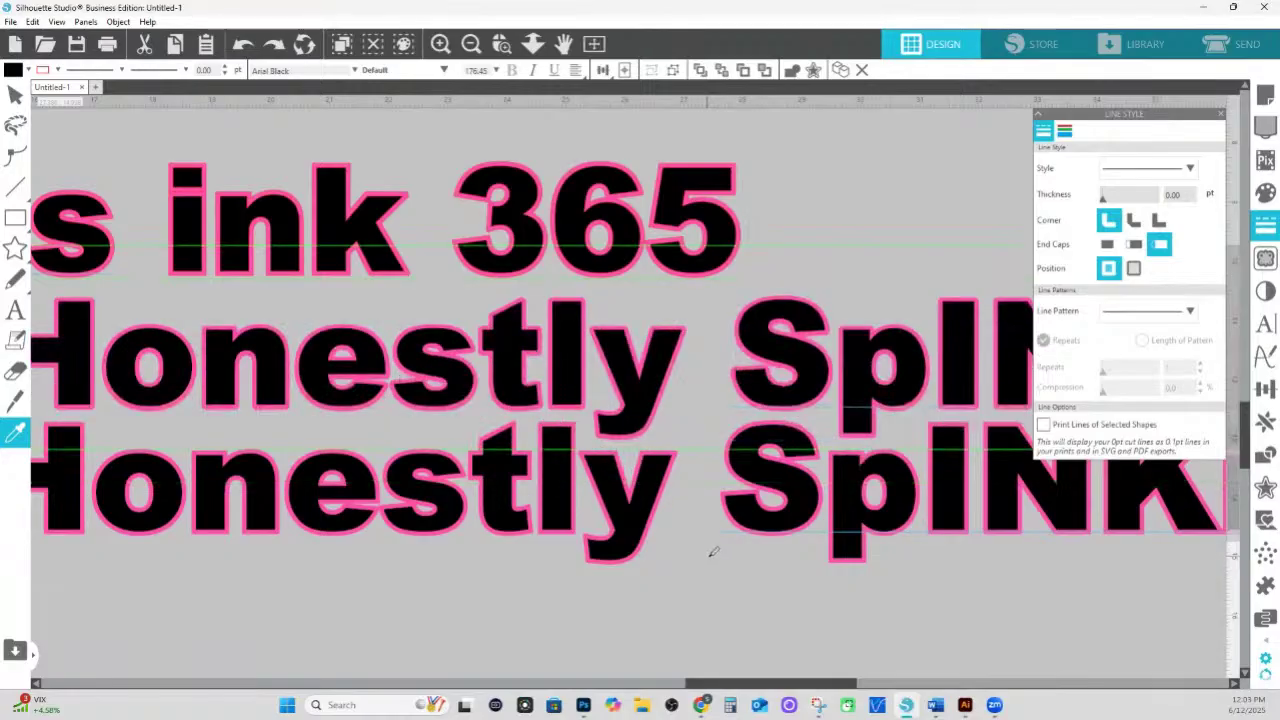
- Set the full-size line-style copy's thickness to 9 pt and try the flat corner style before choosing the first corner option
scroll(711, 551, "down", 3)
left_click(723, 584)
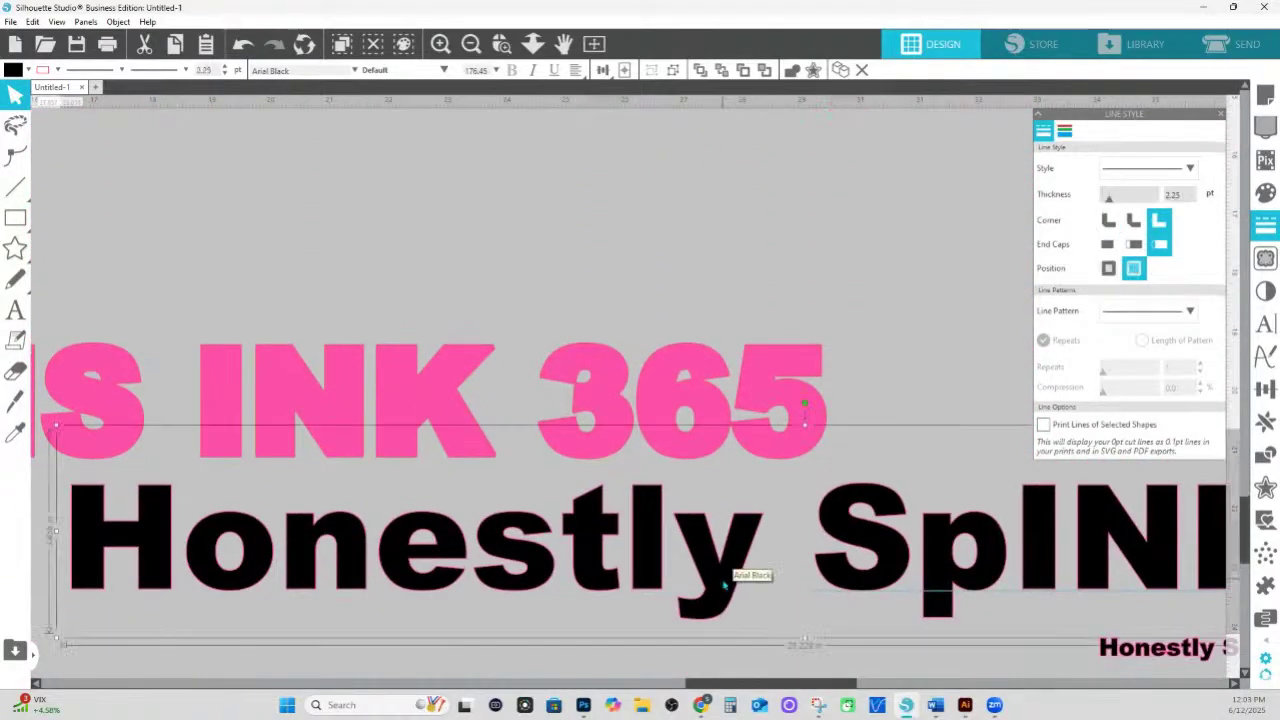
left_click_drag(730, 585, 716, 582)
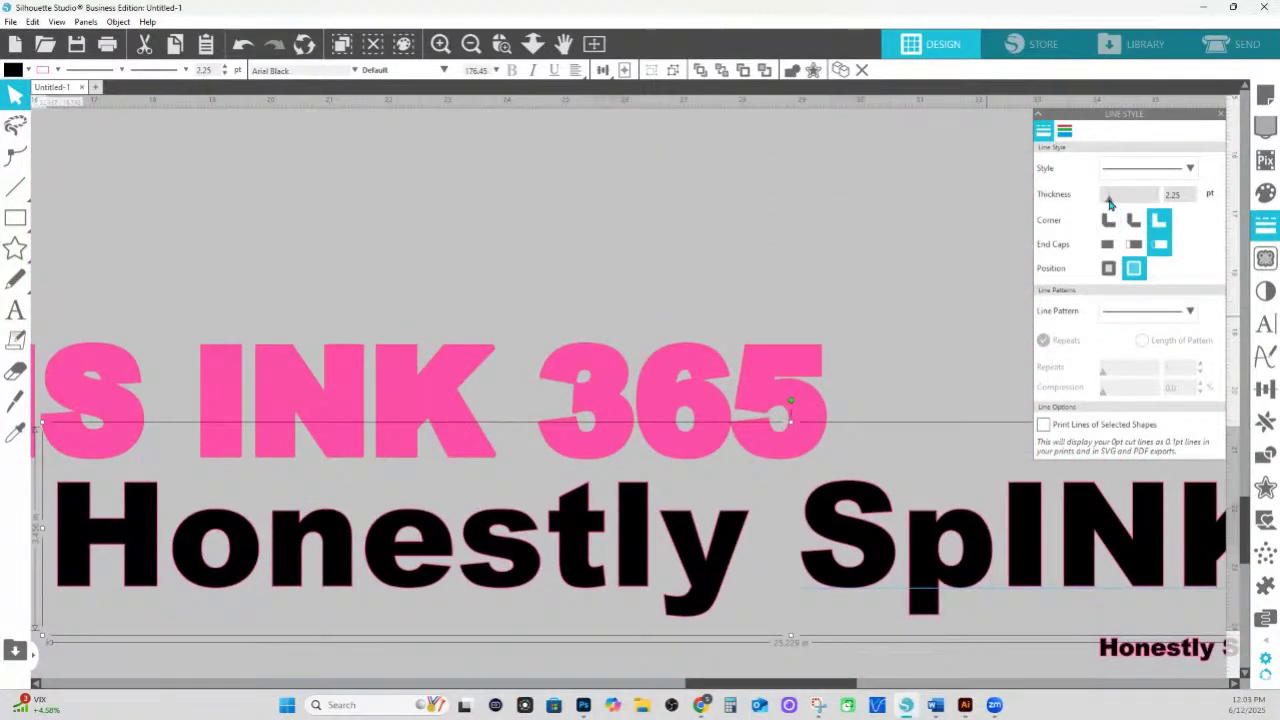
left_click(1141, 202)
left_click(1141, 200)
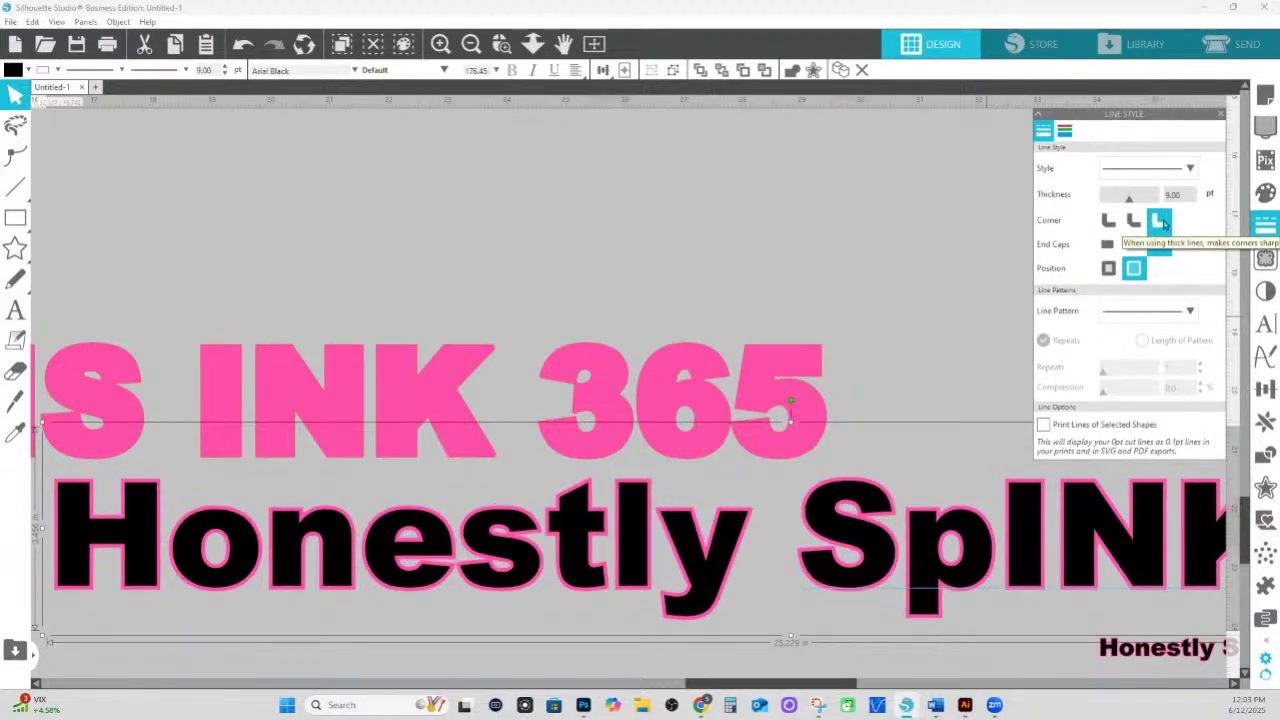
left_click(1136, 222)
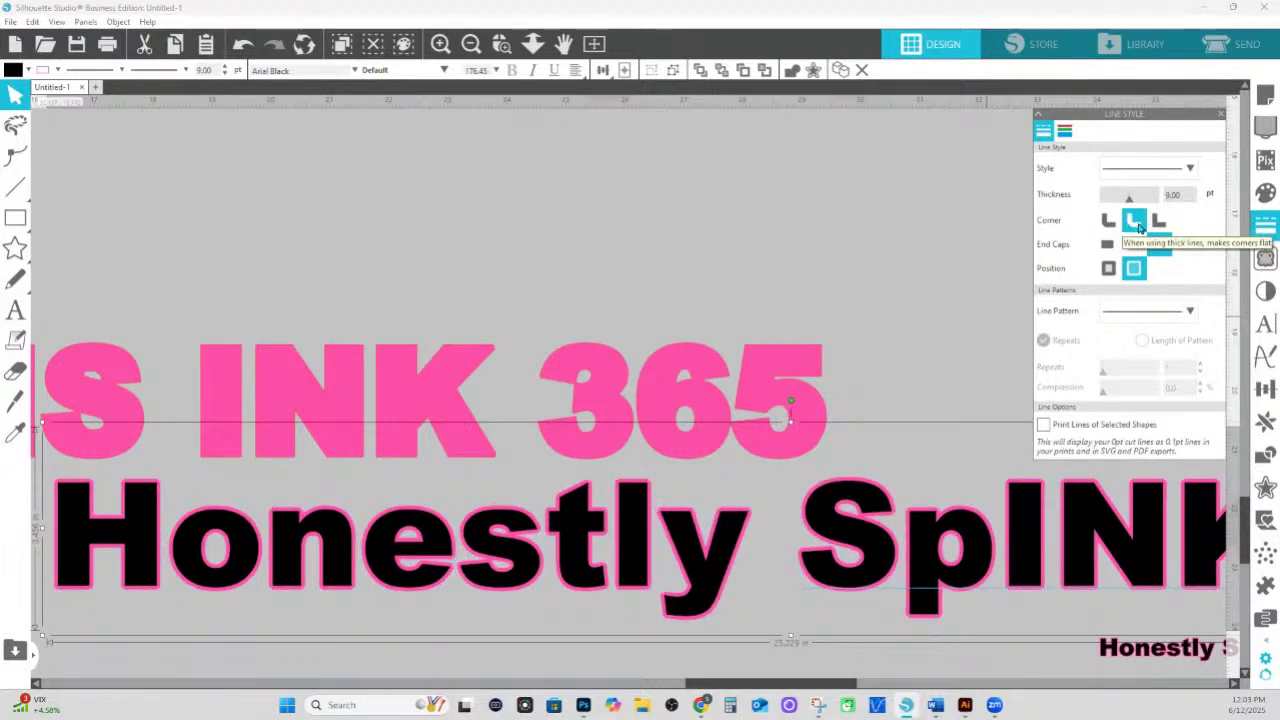
left_click(1108, 222)
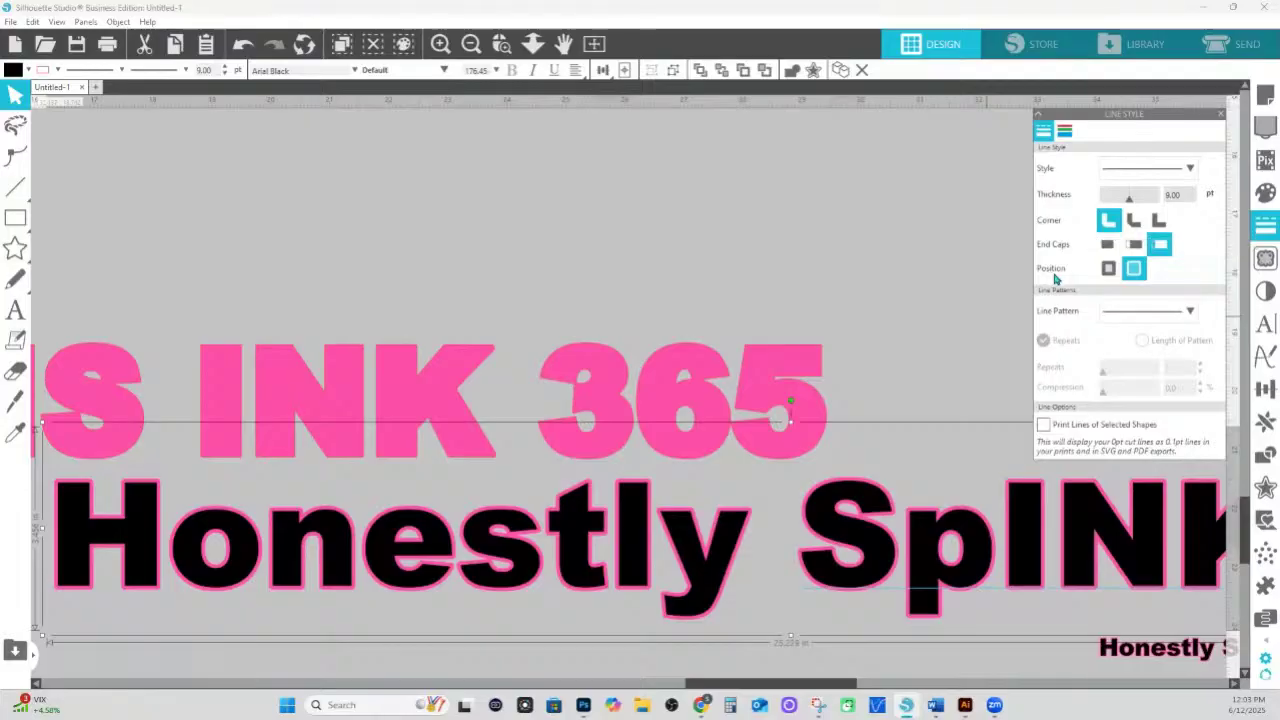
- Move the black text of the upper offset version to the empty area below the small copies, leaving its pink offset in place
left_click(533, 43)
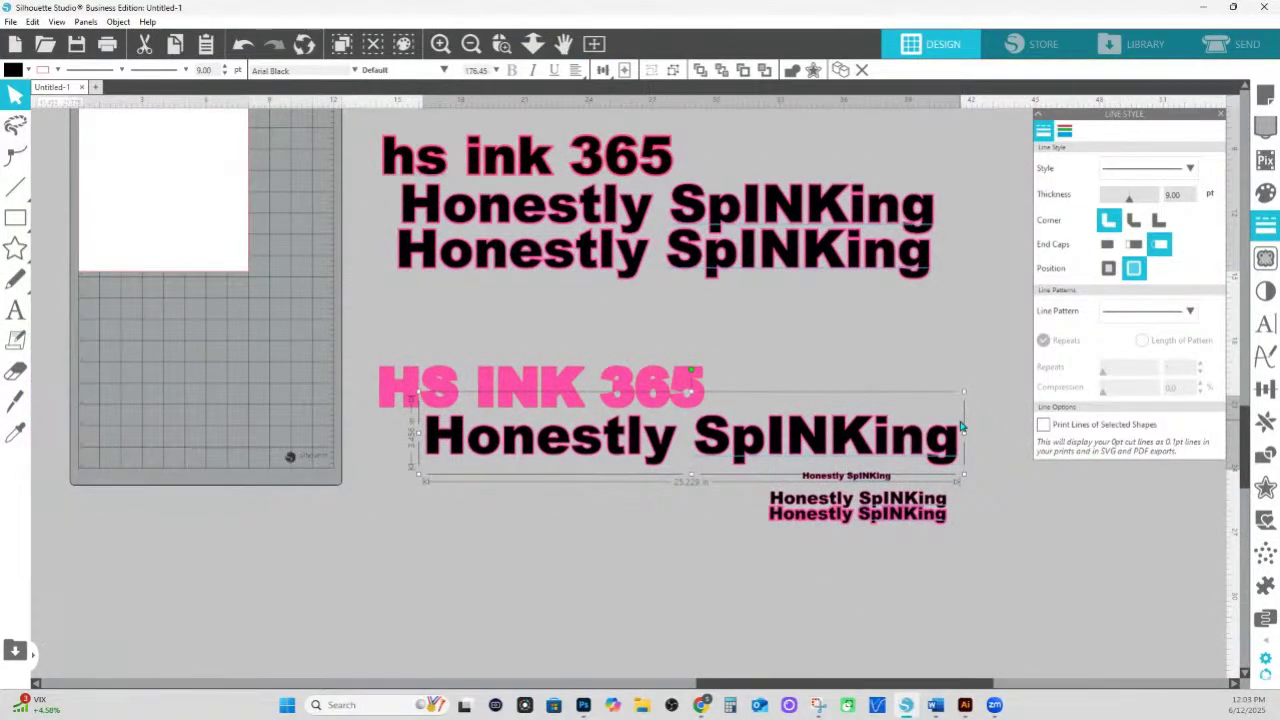
left_click(715, 317)
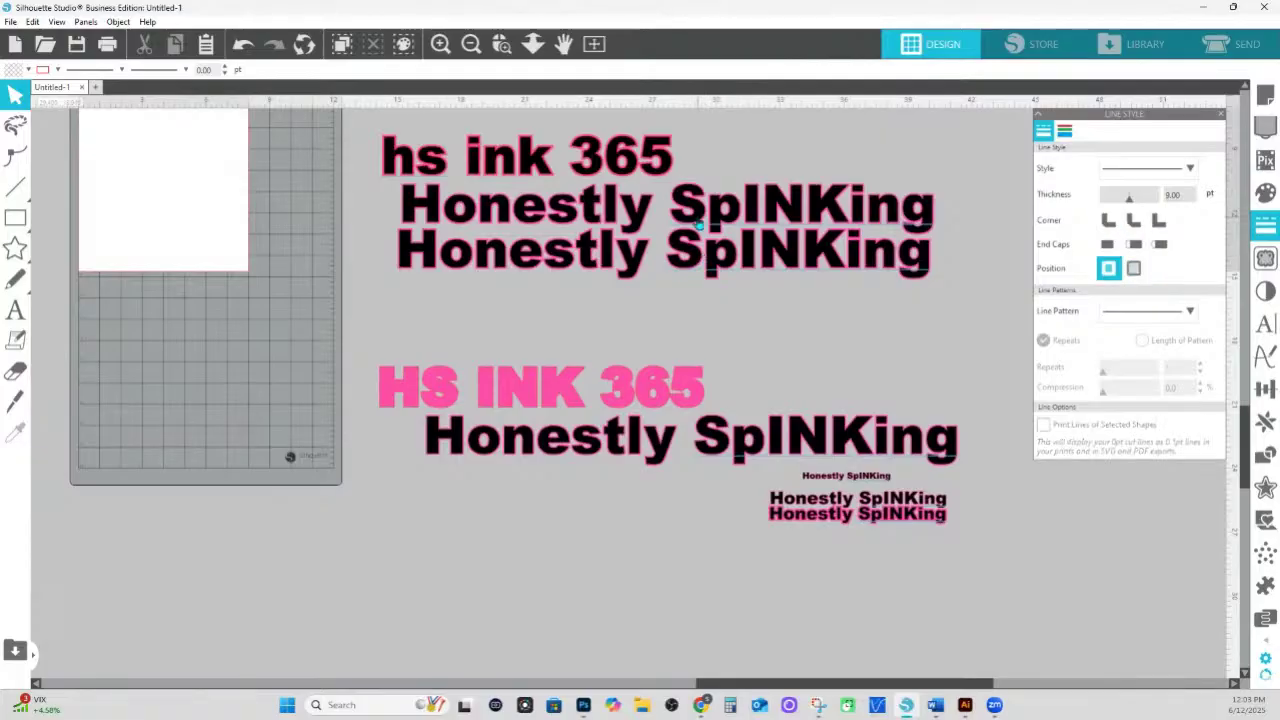
double_click(700, 226)
left_click_drag(397, 228, 457, 648)
scroll(457, 620, "down", 1)
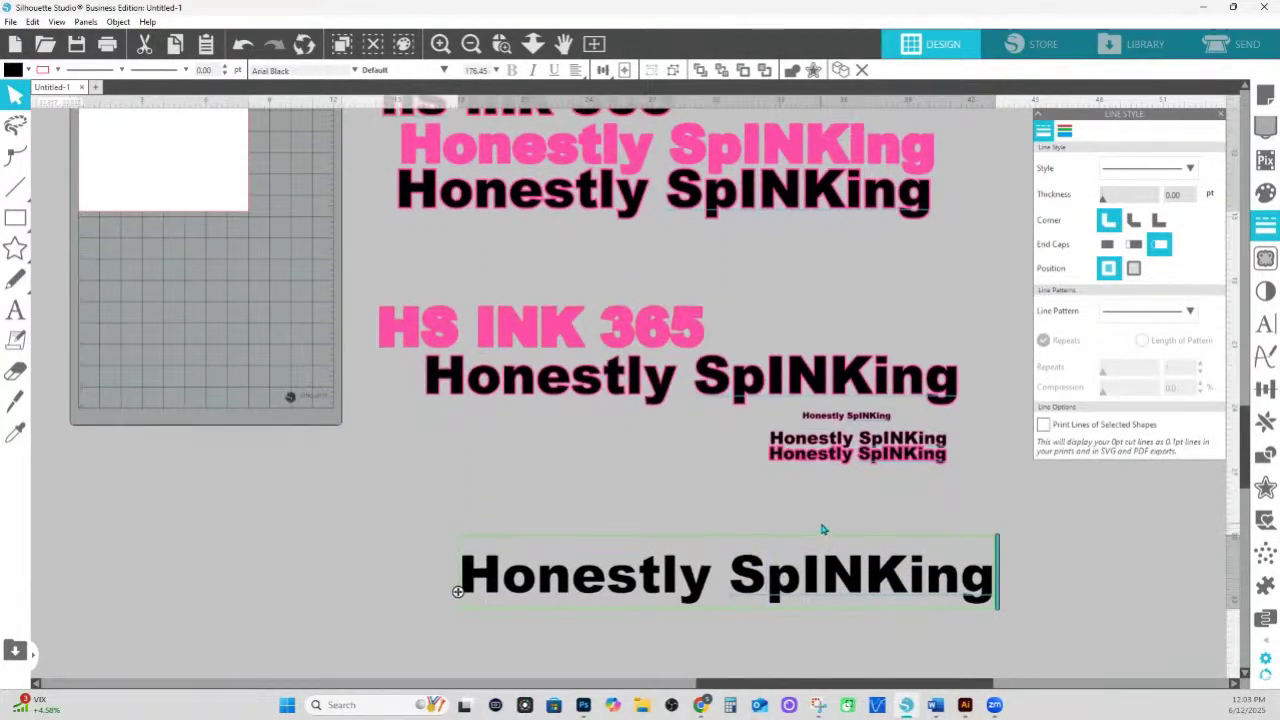
left_click(817, 584)
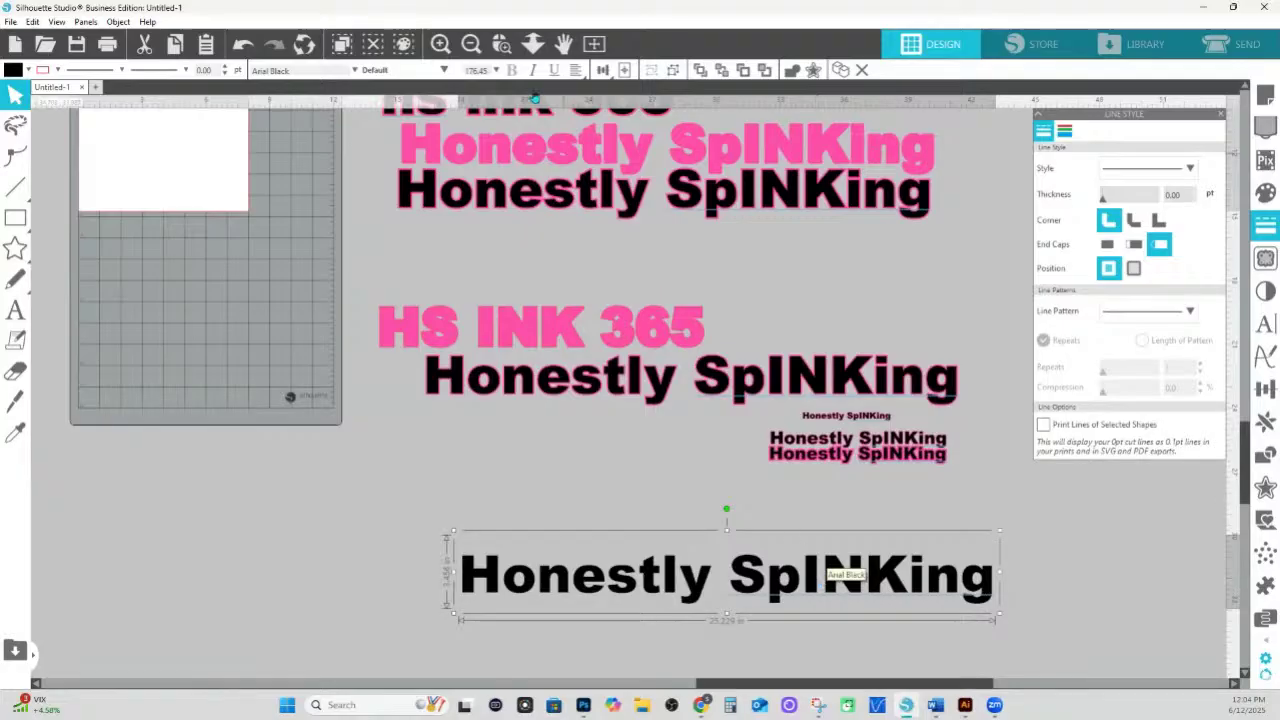
left_click(667, 506)
left_click(650, 580)
- Try AR DESTINE, Arial Black, Arpeggio and ARMY TM on the layered "Honestly SpINKing" alone on the white panel beside the mat, and set its font to Asley
scroll(670, 575, "up", 2)
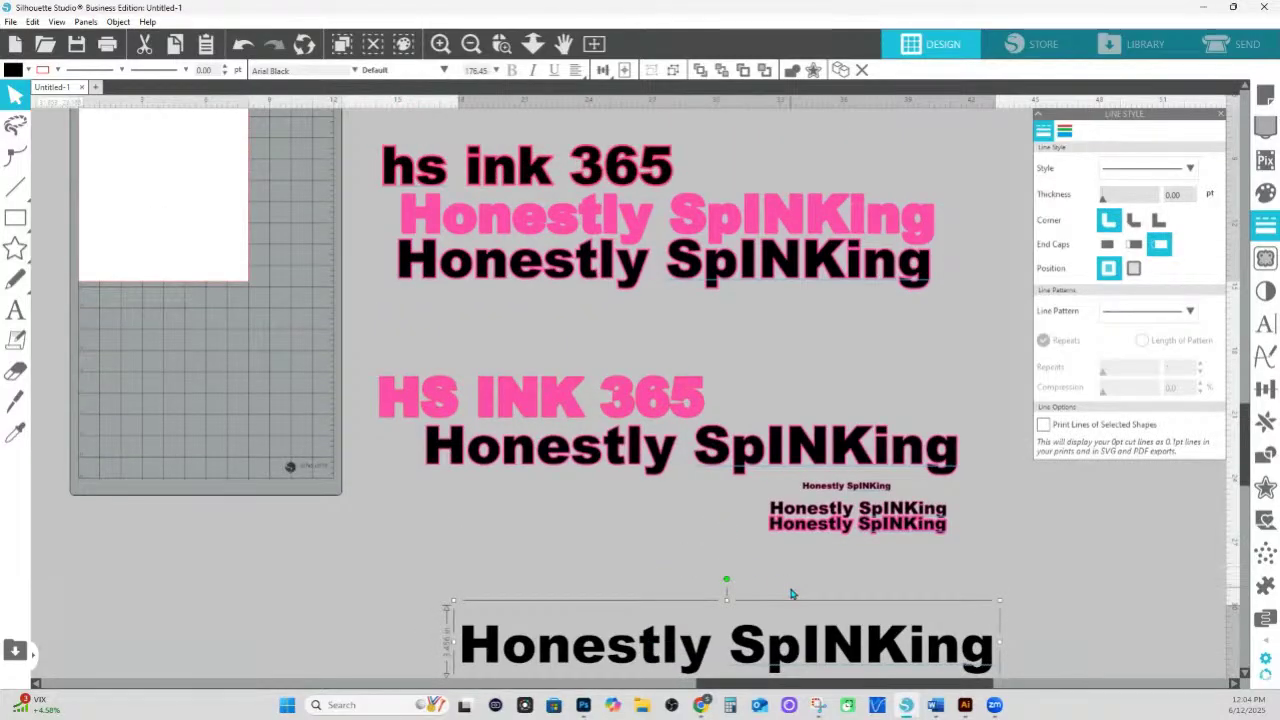
scroll(667, 392, "up", 5)
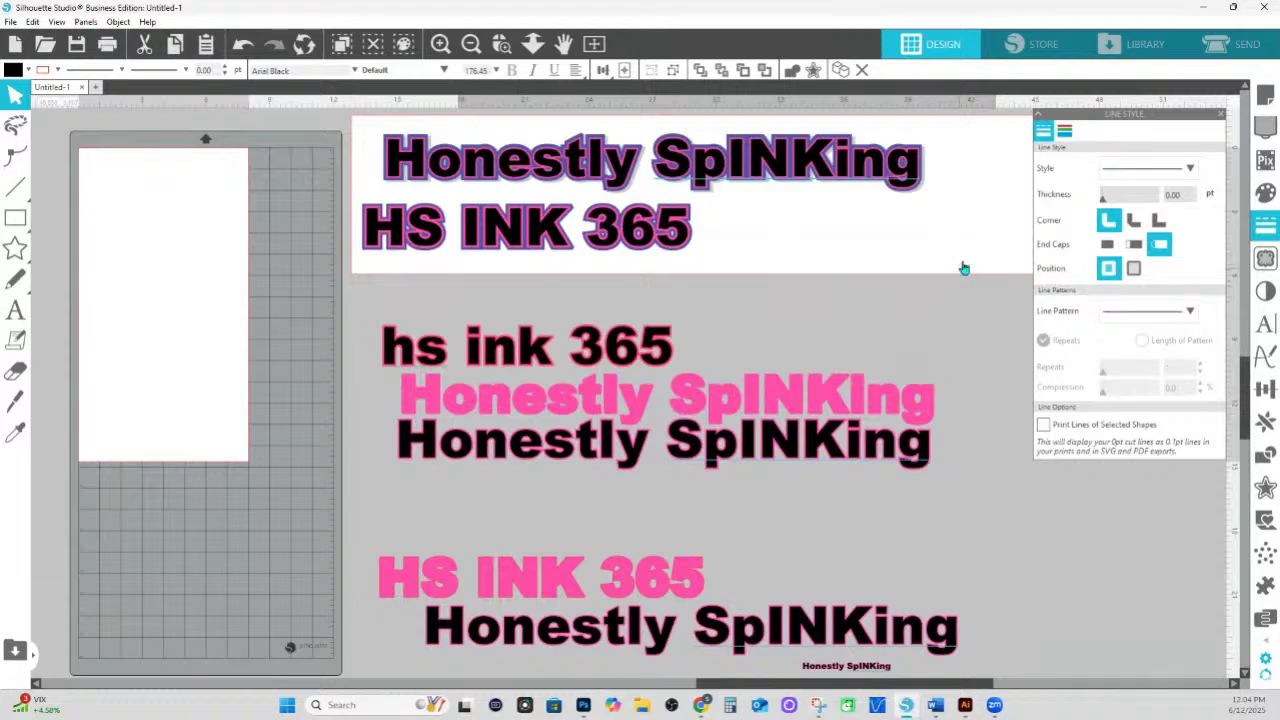
left_click(917, 194)
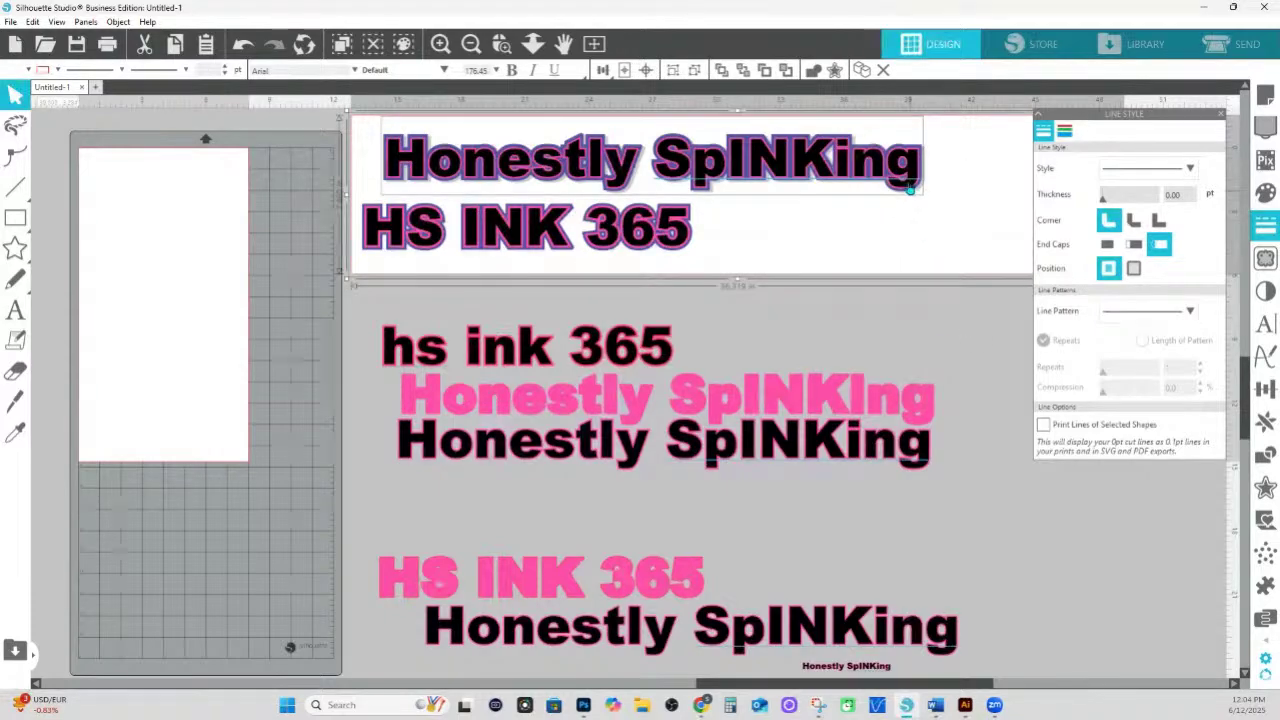
left_click_drag(955, 278, 540, 645)
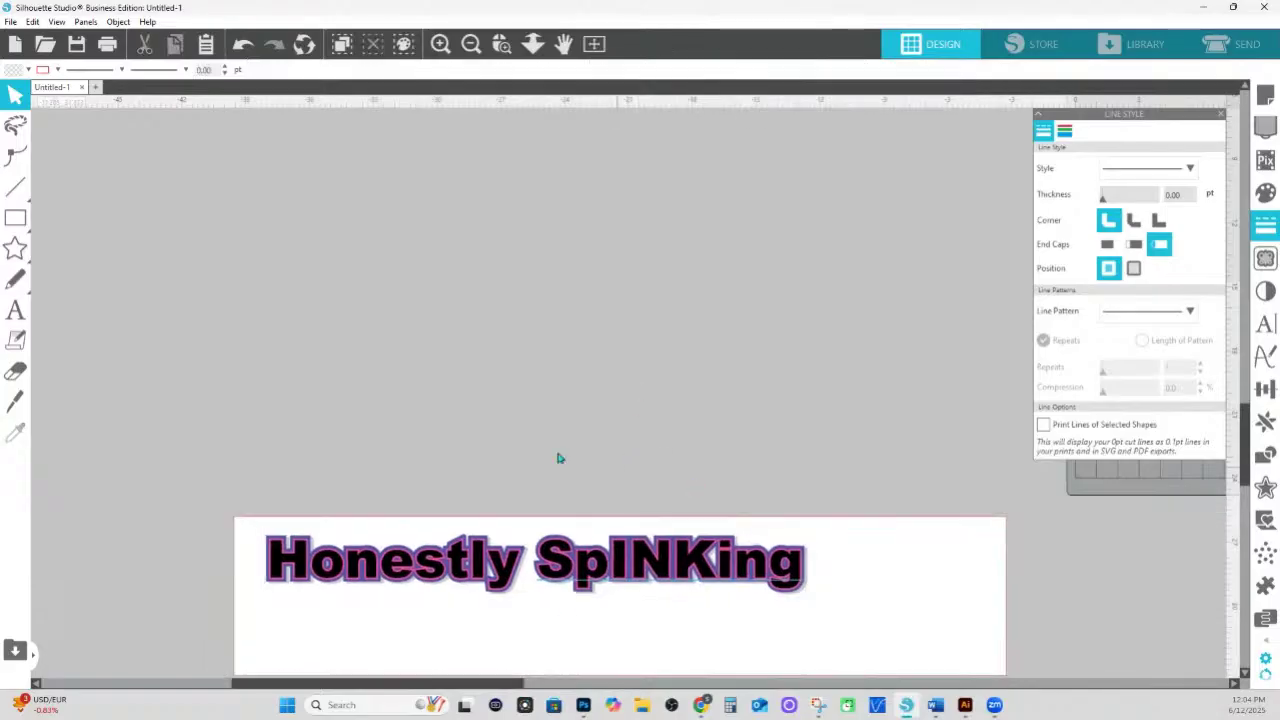
left_click(894, 566)
left_click(1265, 323)
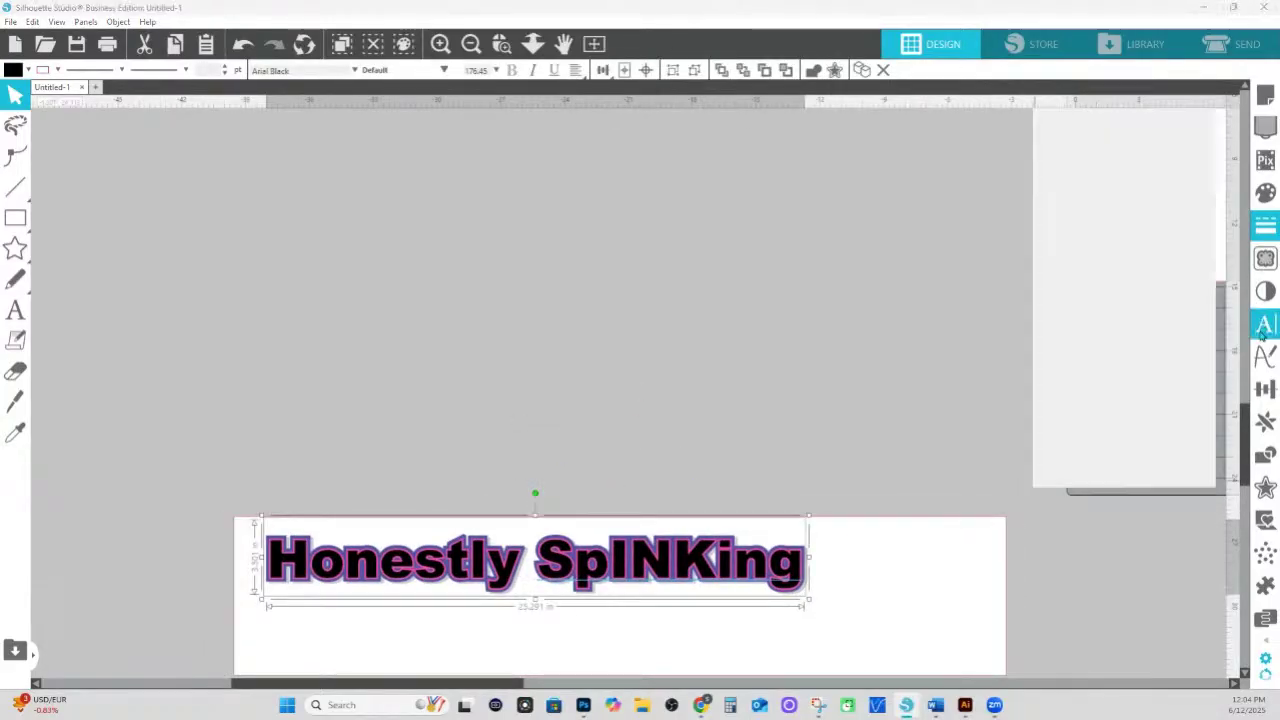
left_click(1062, 203)
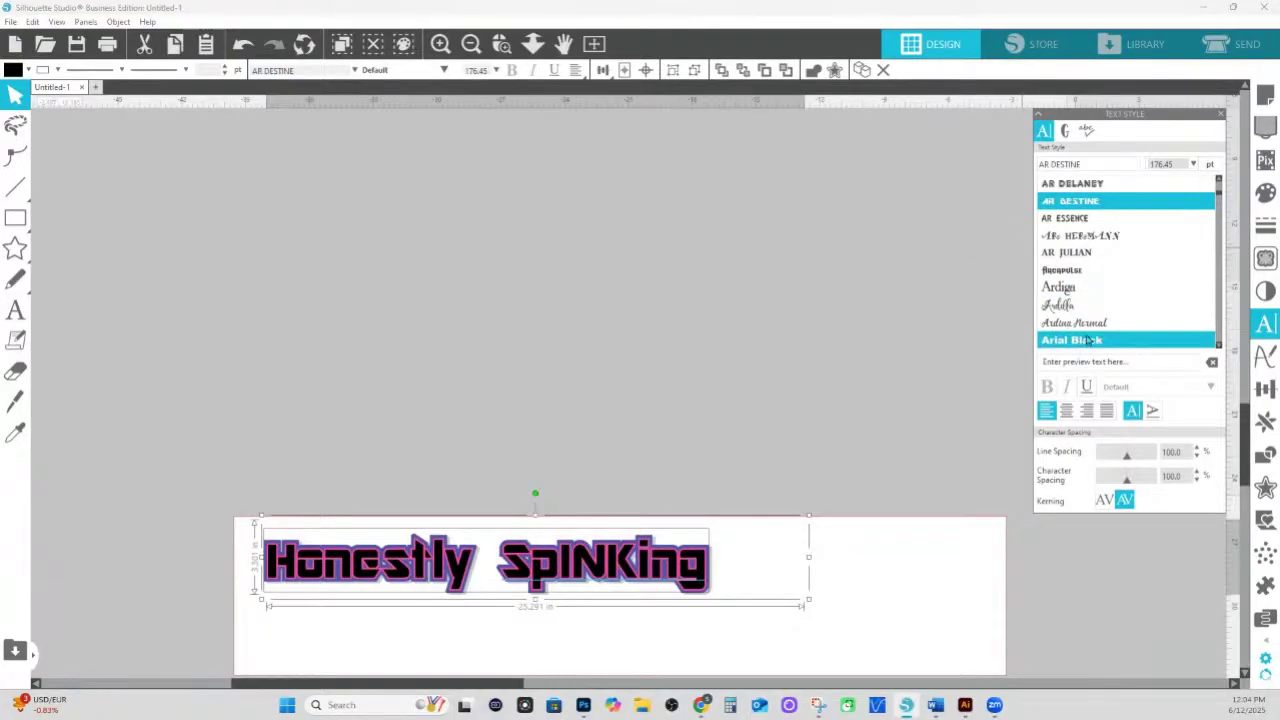
left_click(1078, 342)
scroll(1105, 320, "down", 5)
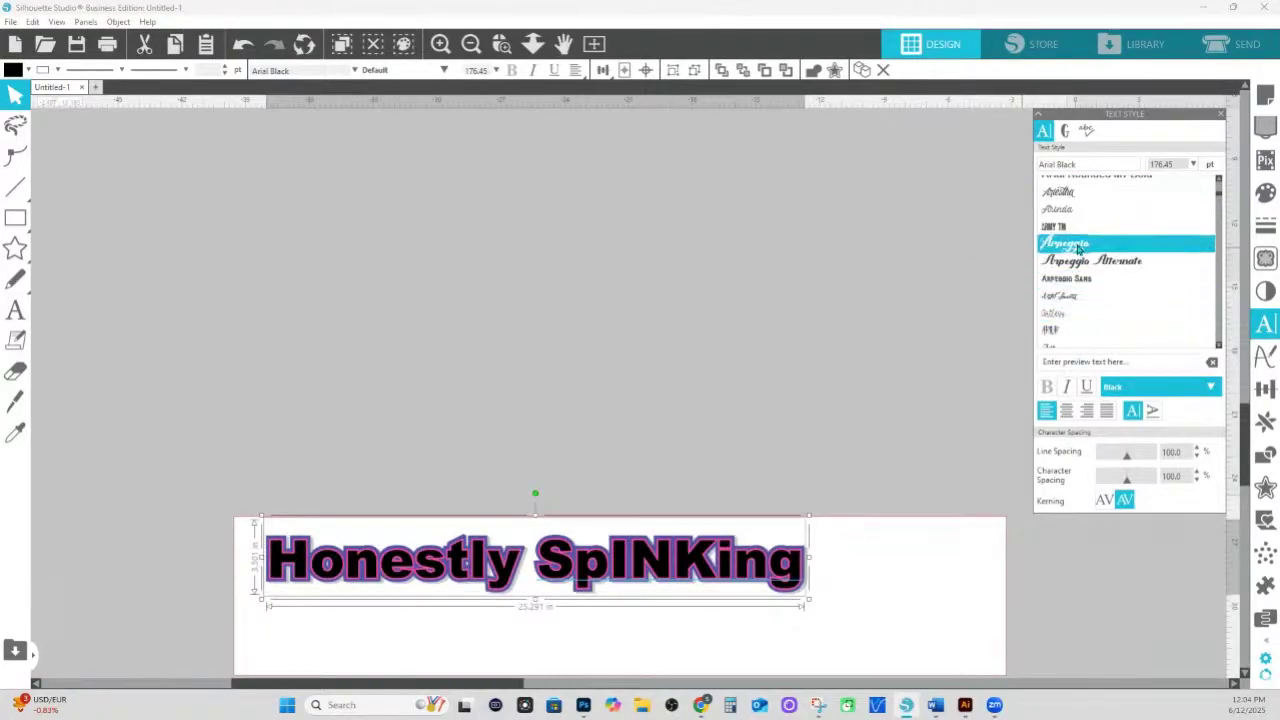
left_click(1064, 233)
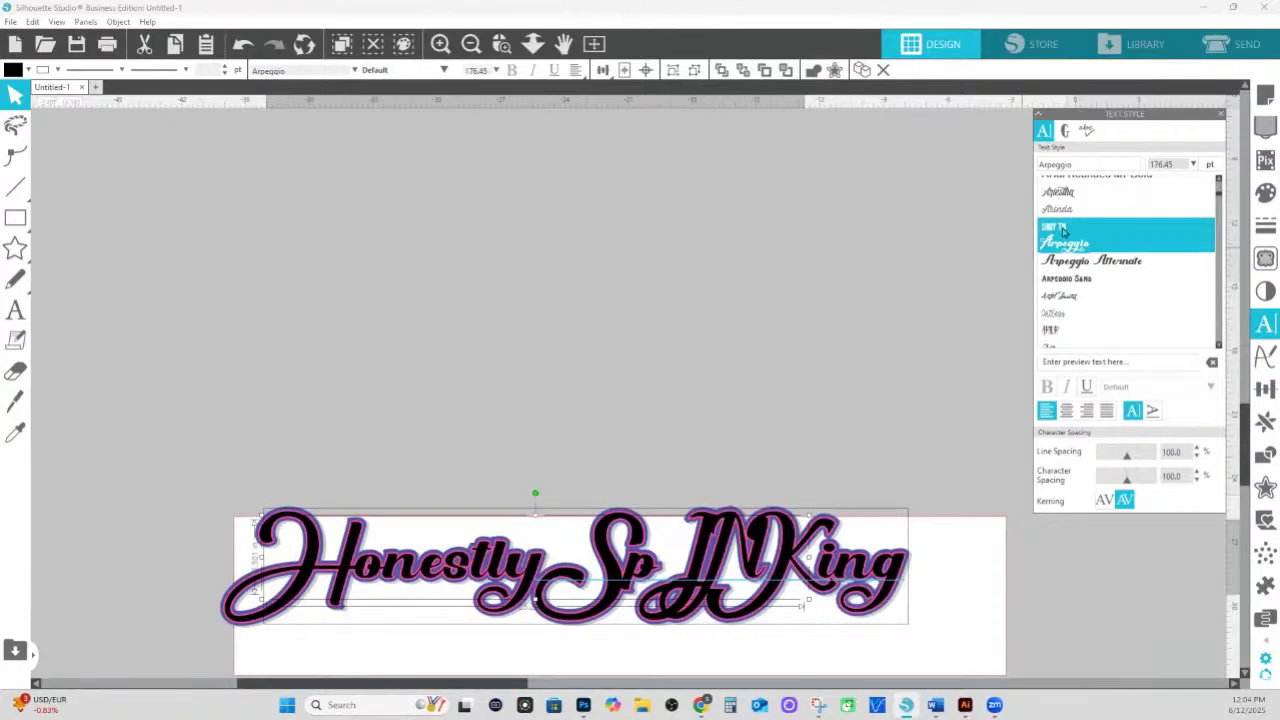
left_click(1105, 347)
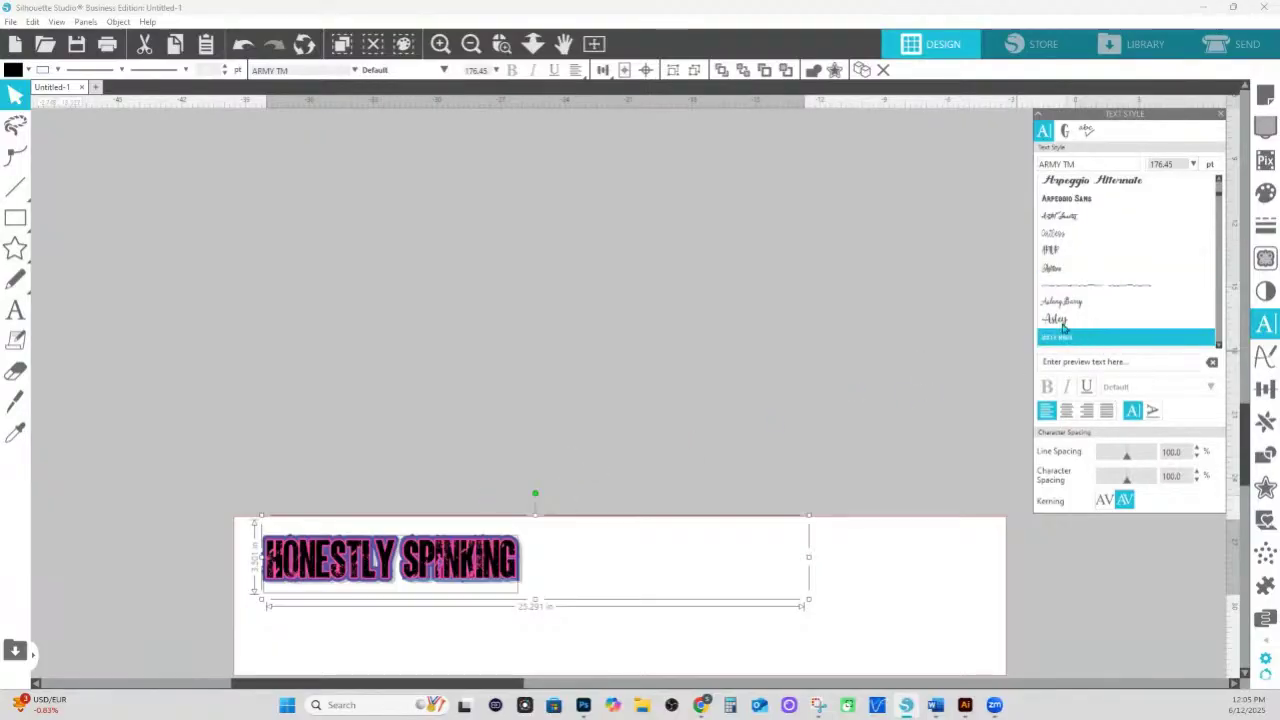
left_click(1061, 321)
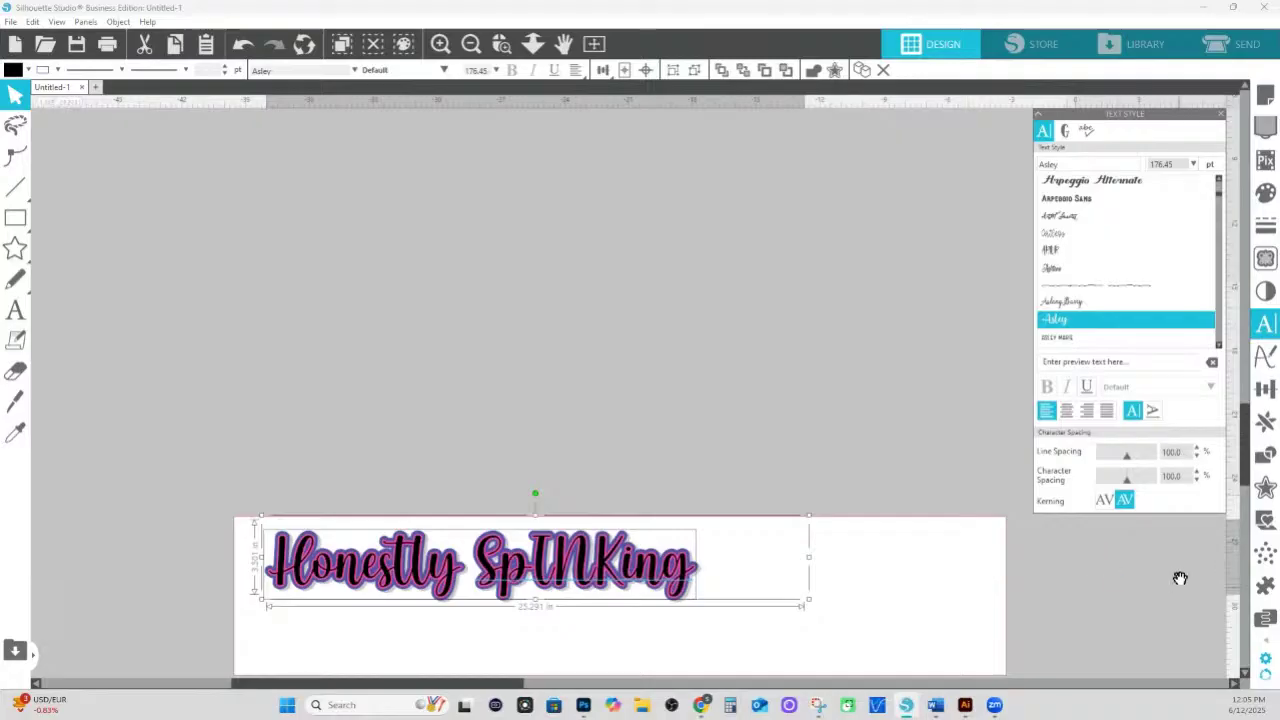
- Move the outlined uppercase "HS INK 365" from the white panel to the empty area below the plain black "Honestly SpINKing"
left_click_drag(1097, 577, 309, 527)
left_click_drag(876, 436, 786, 512)
left_click_drag(949, 485, 836, 312)
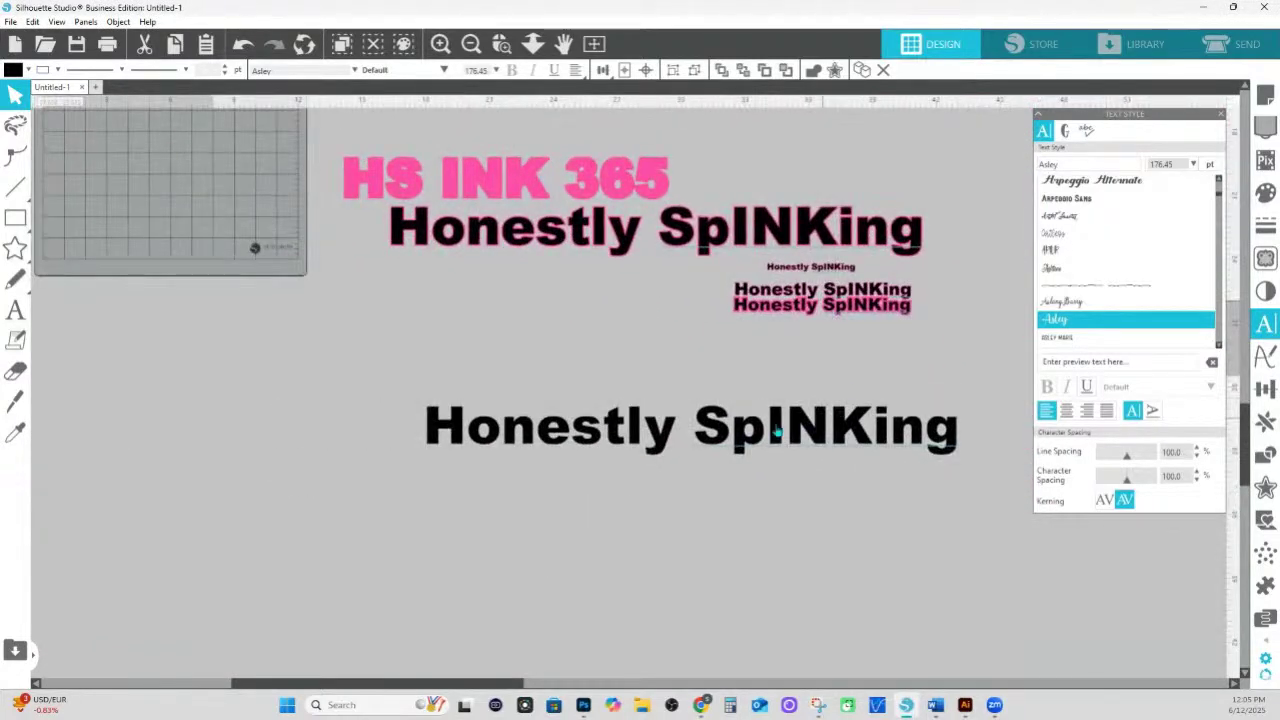
left_click(686, 400)
scroll(680, 405, "up", 5)
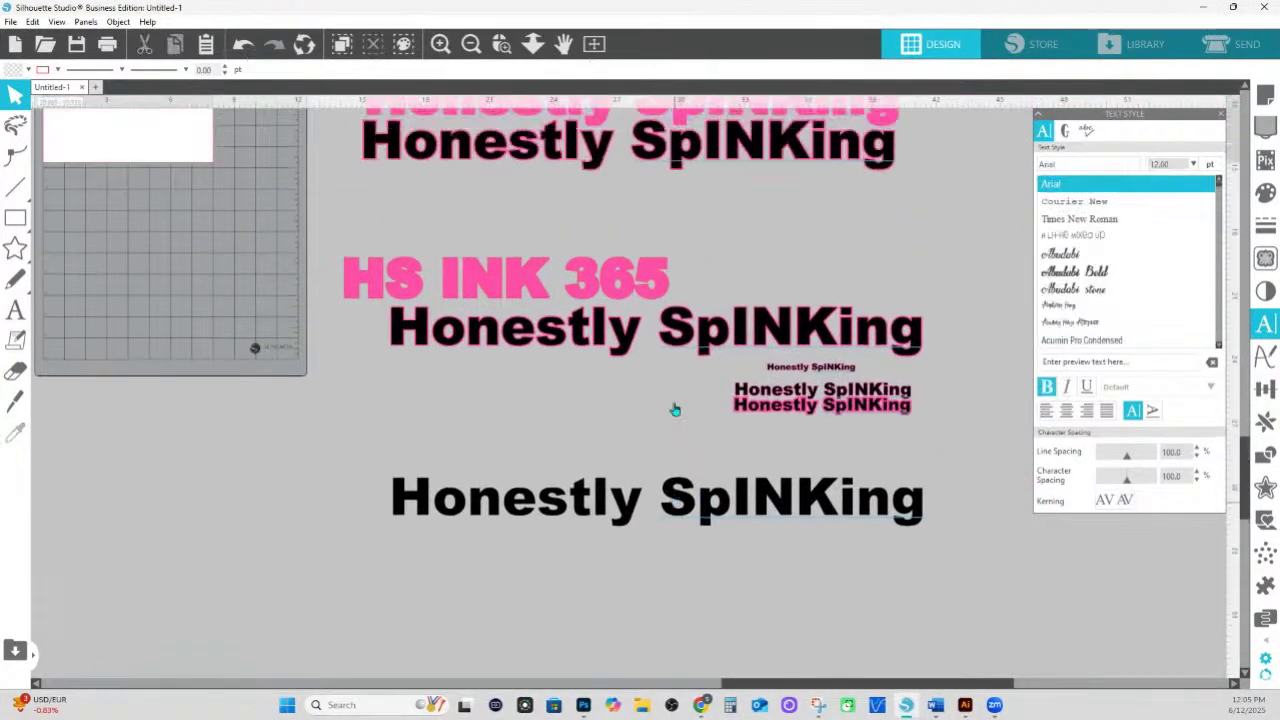
scroll(656, 352, "up", 3)
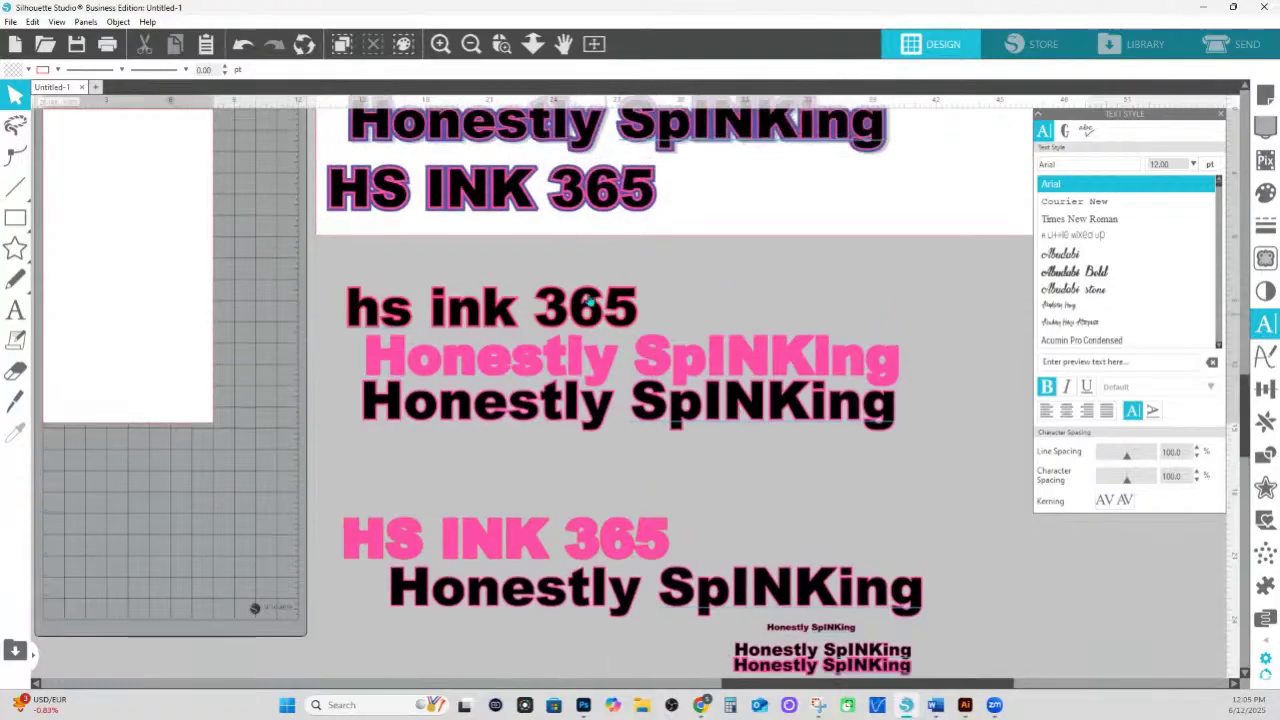
mouse_move(580, 205)
left_mouse_down()
mouse_move(605, 190)
mouse_move(660, 646)
mouse_move(663, 486)
left_mouse_up()
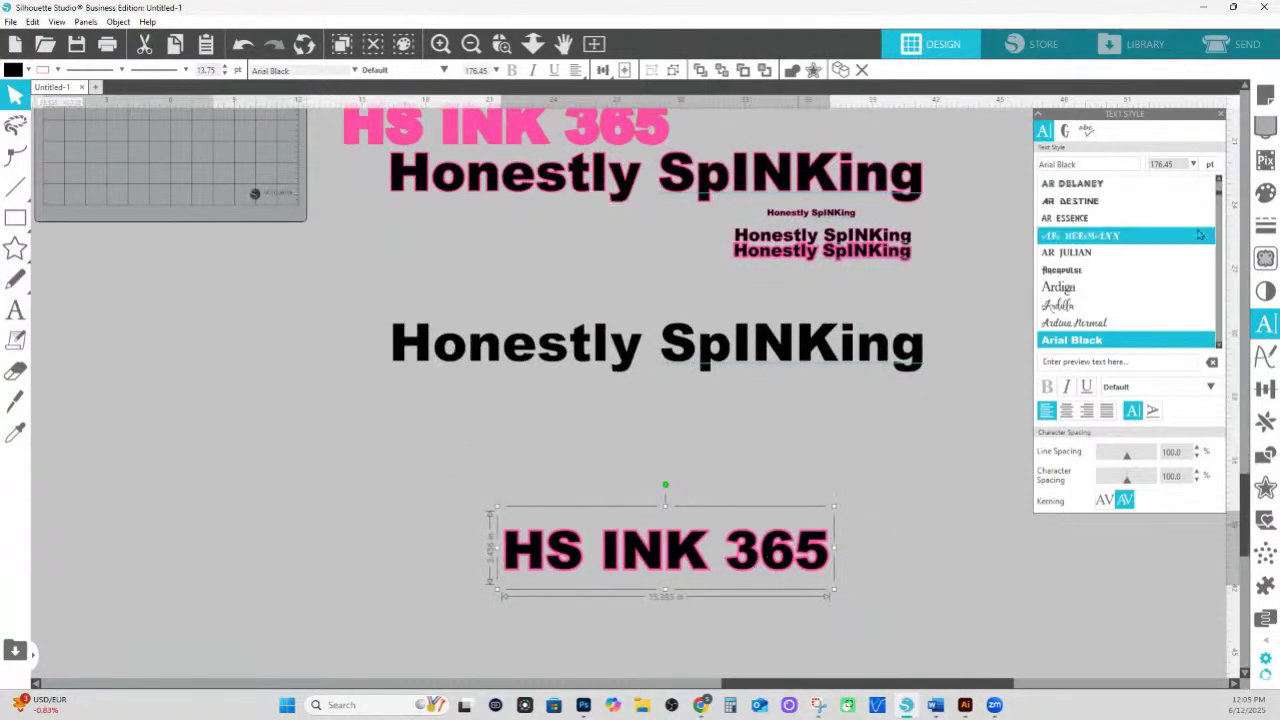
- Set the line thickness of the moved "HS INK 365" to 0 pt and clear its line color
left_click(1262, 230)
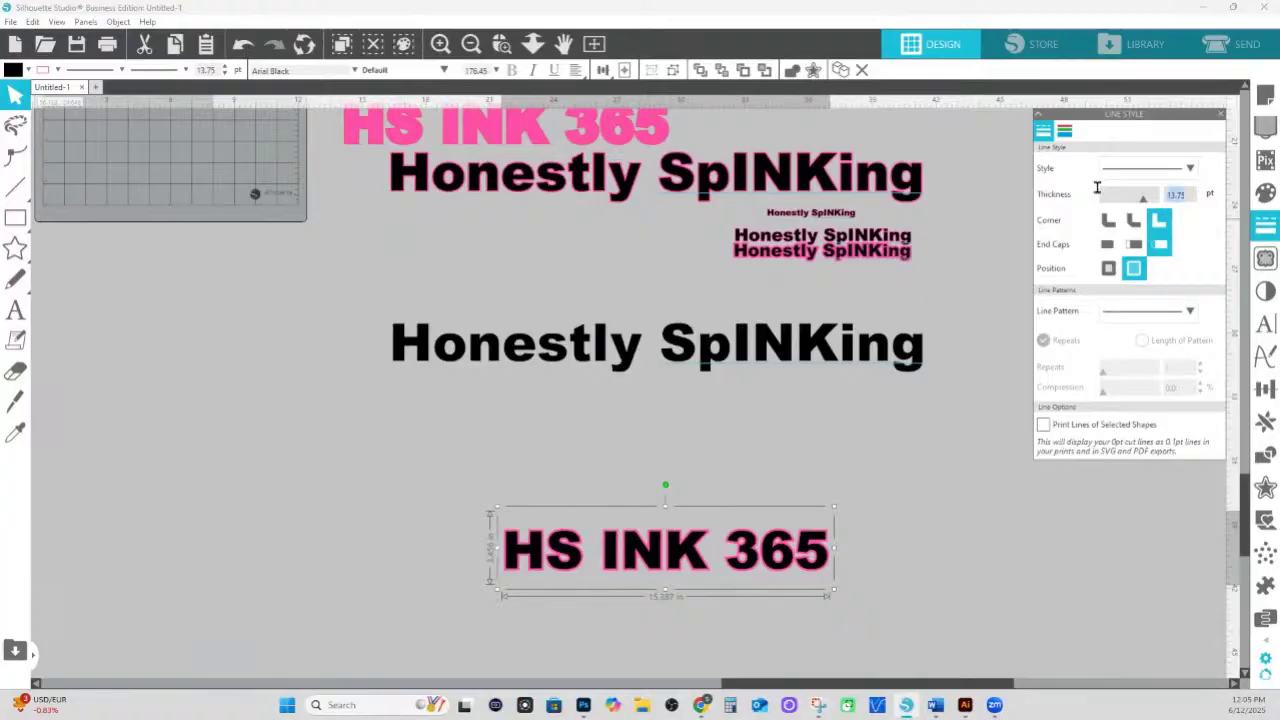
type("0")
key("Return")
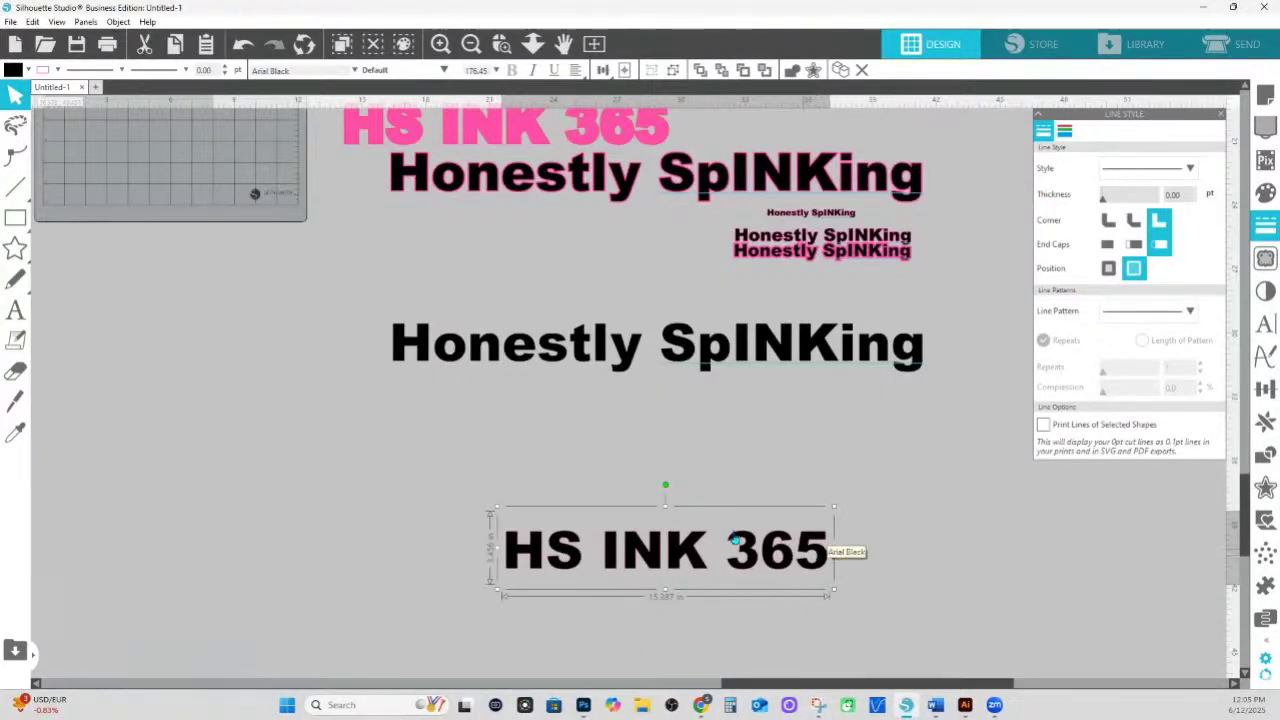
left_click(57, 70)
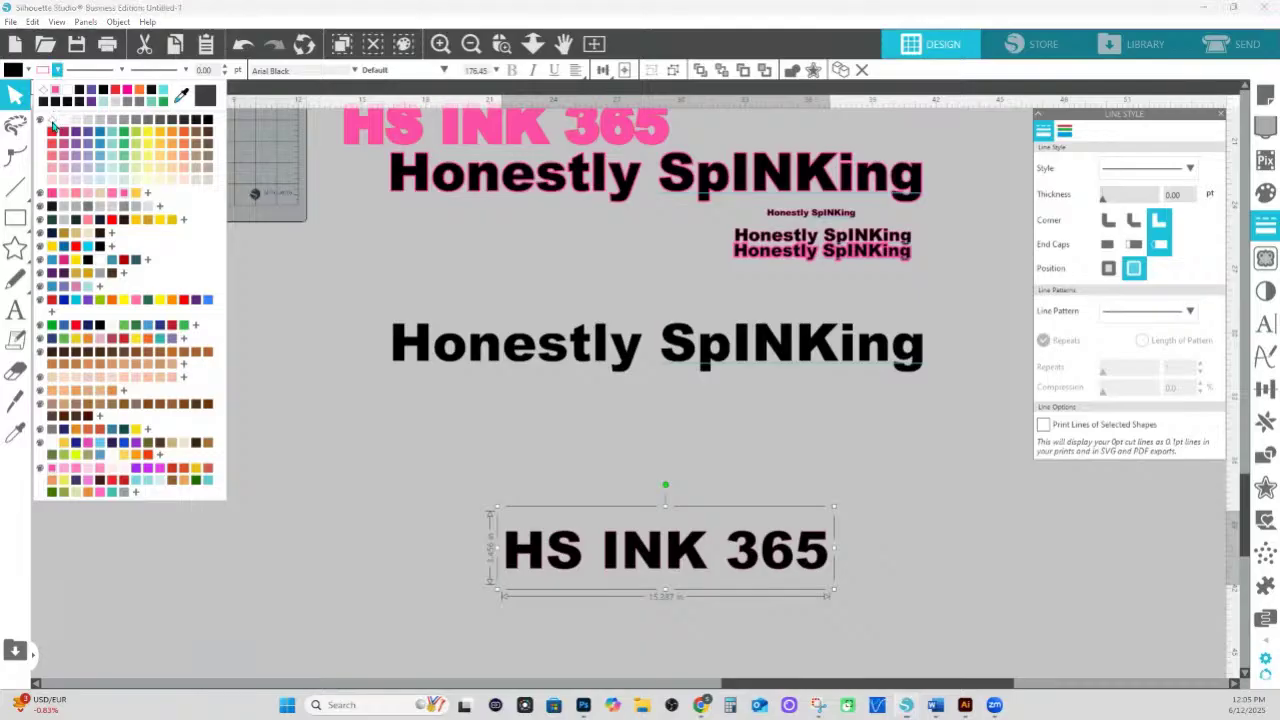
left_click(57, 70)
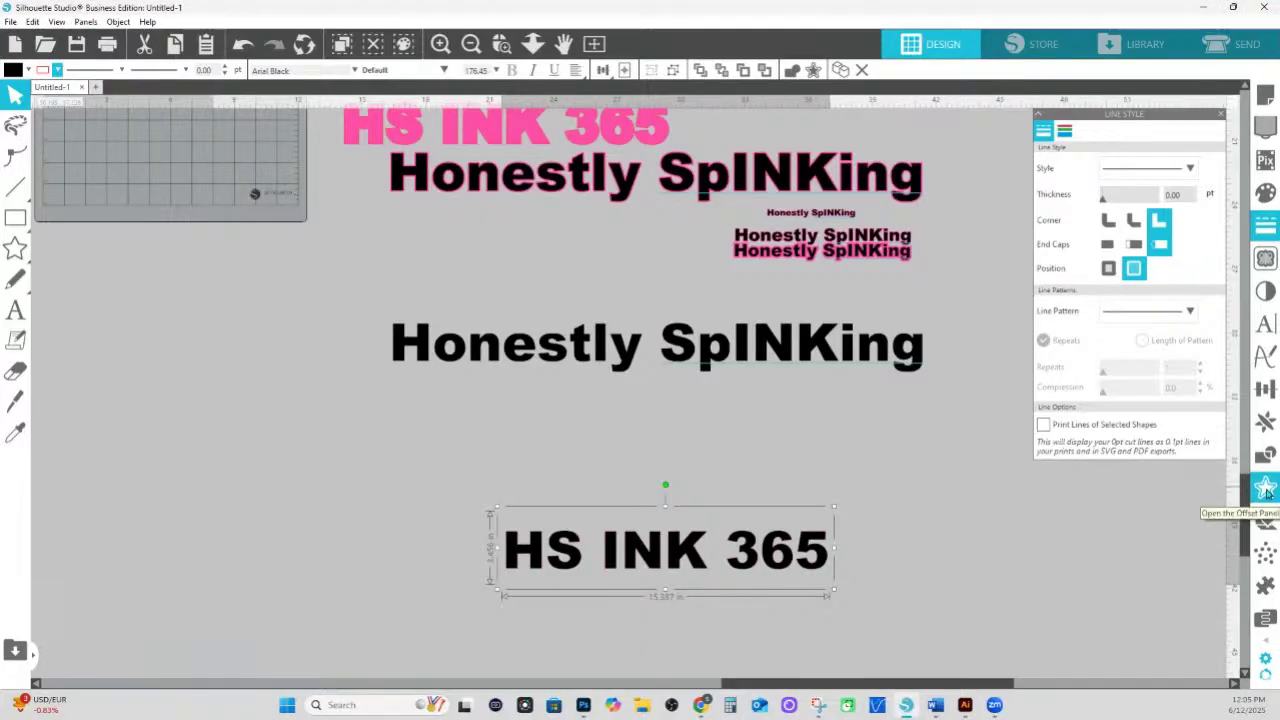
left_click(501, 43)
left_click_drag(812, 555, 983, 600)
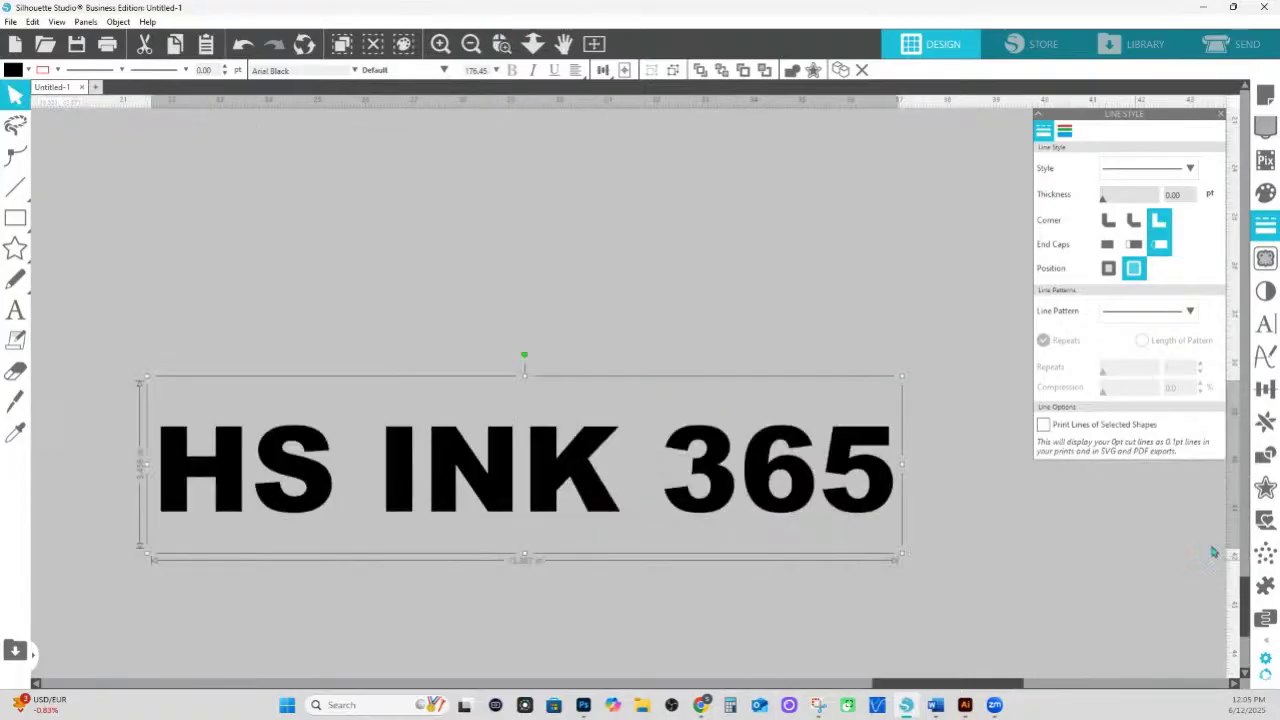
- Add an outward offset with sharp corners around "HS INK 365" at a distance of 0.060 in
left_click(1264, 494)
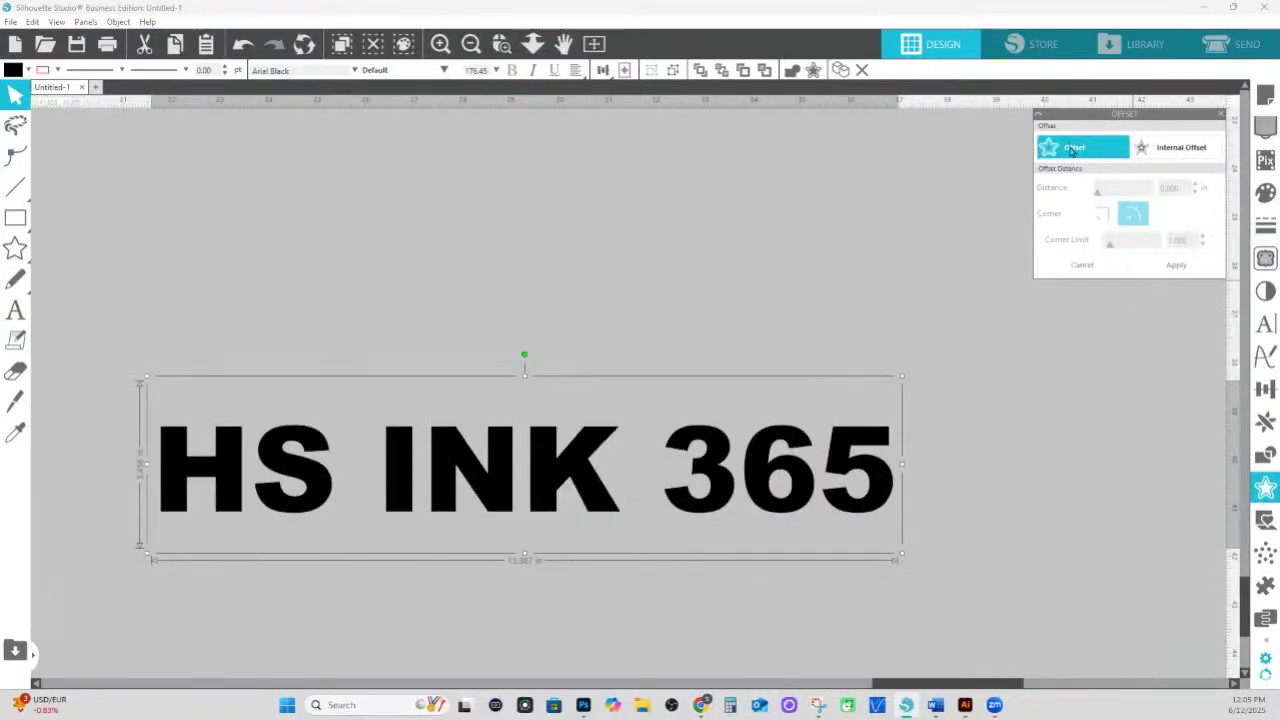
left_click(1072, 150)
left_click(1102, 215)
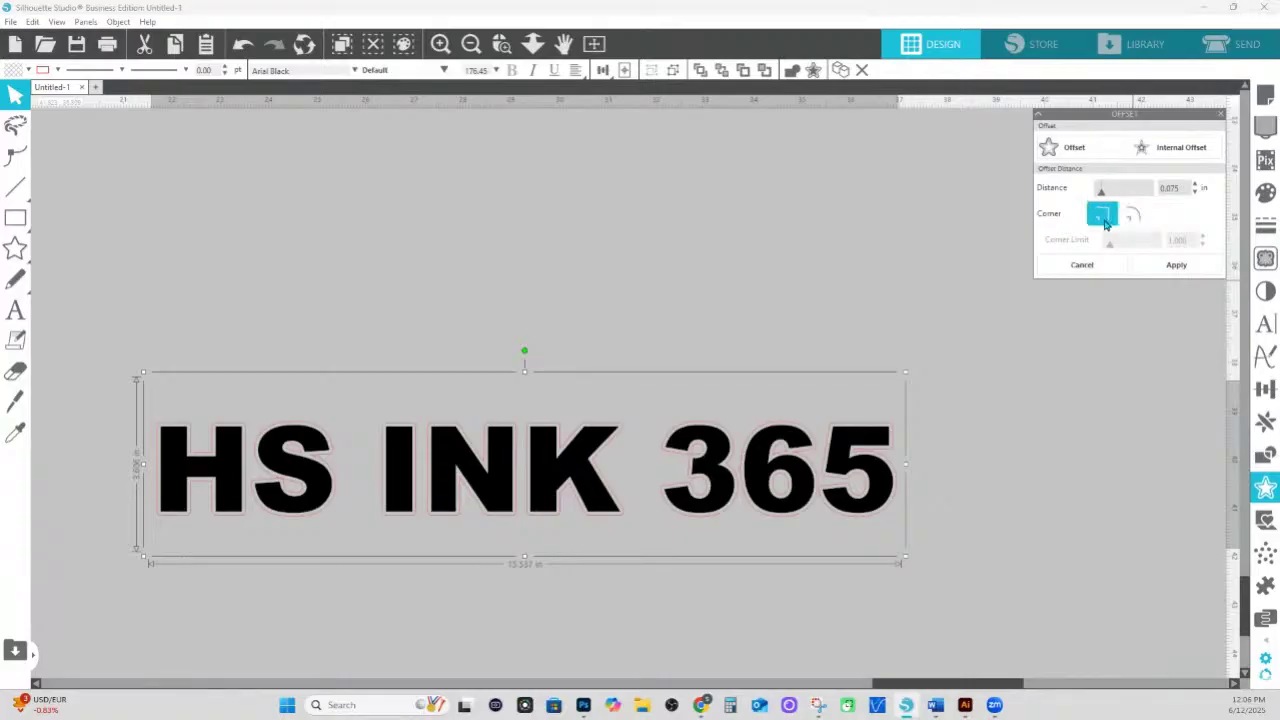
left_click(1194, 191)
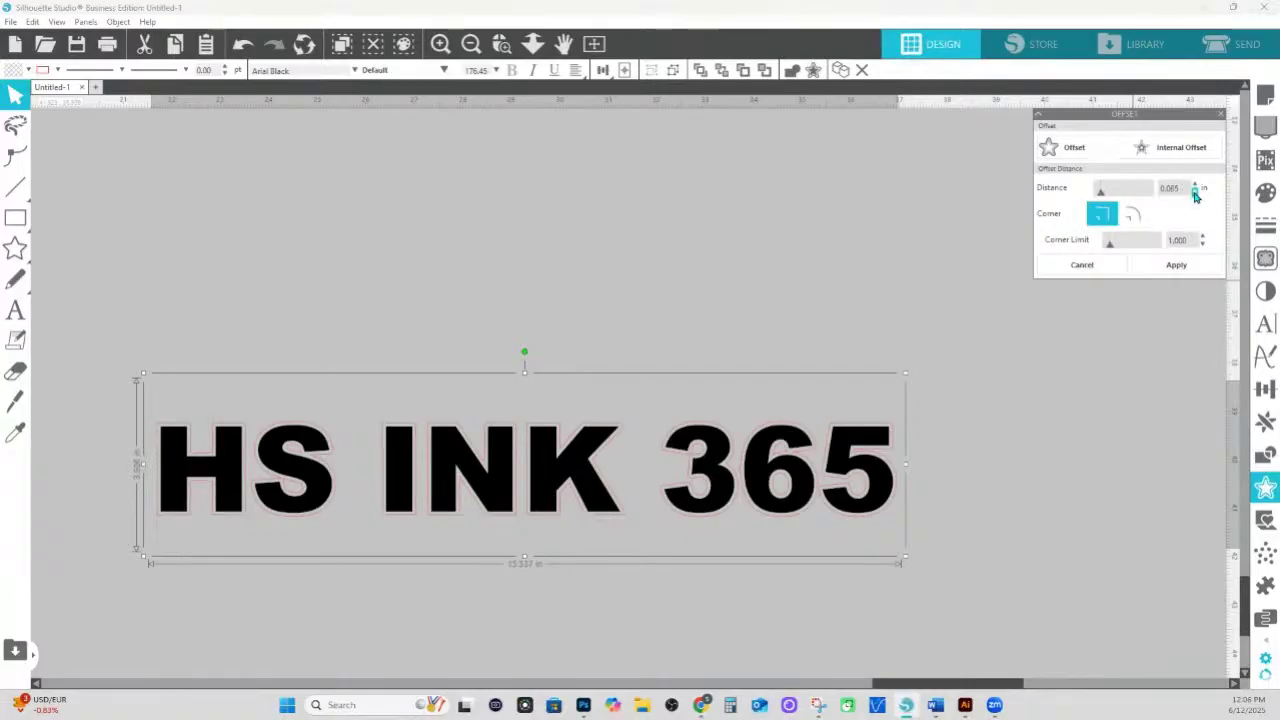
left_click(1186, 267)
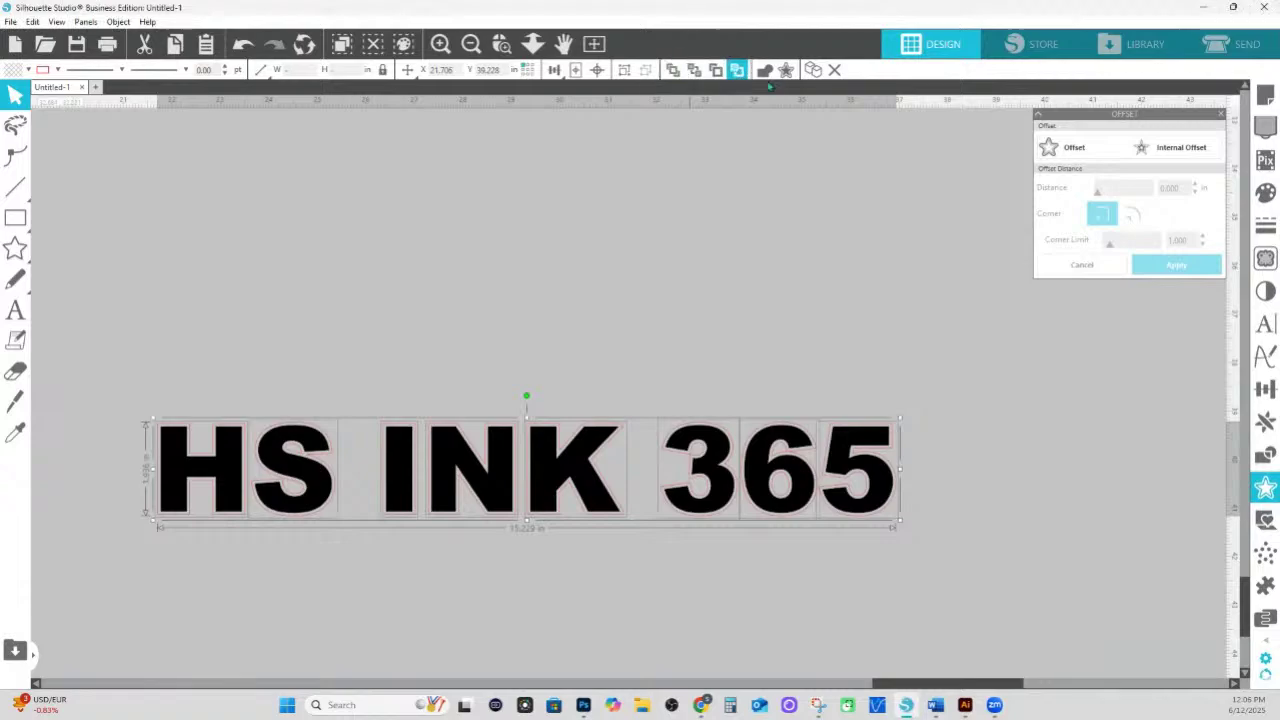
- Fill the new offset letters purple, place them behind the black text, and group them
left_click(1266, 192)
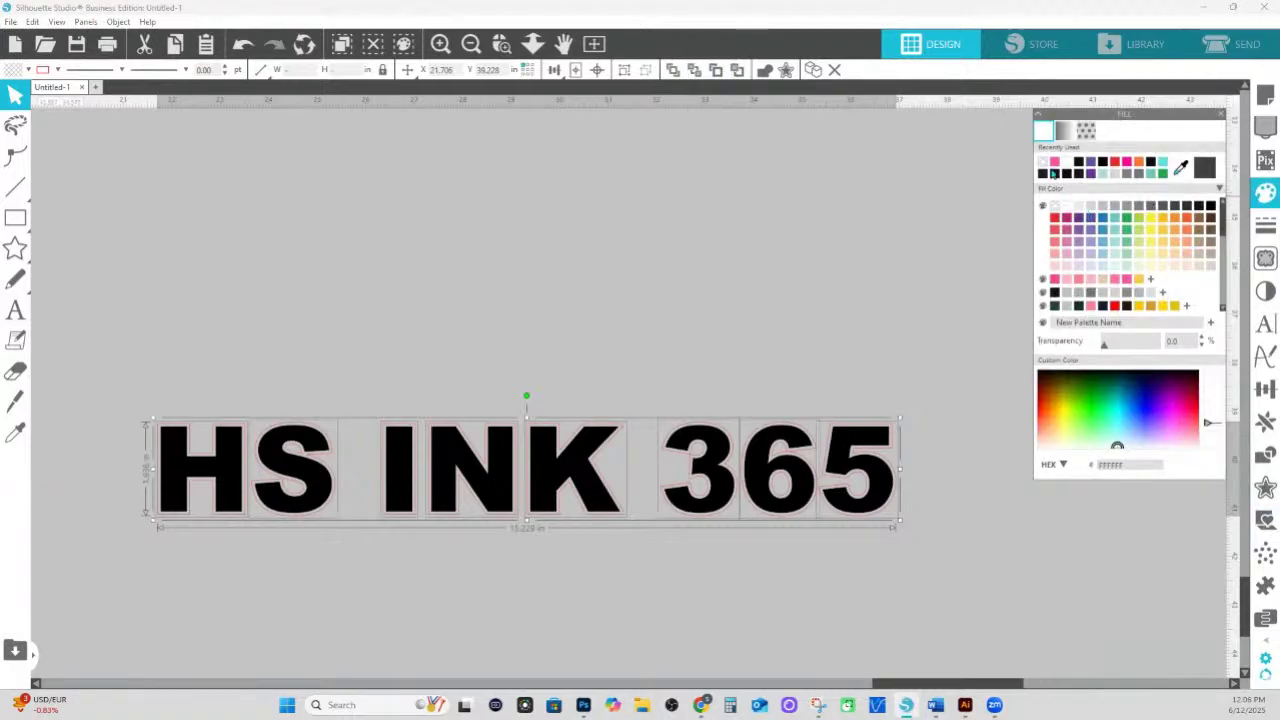
left_click(1091, 170)
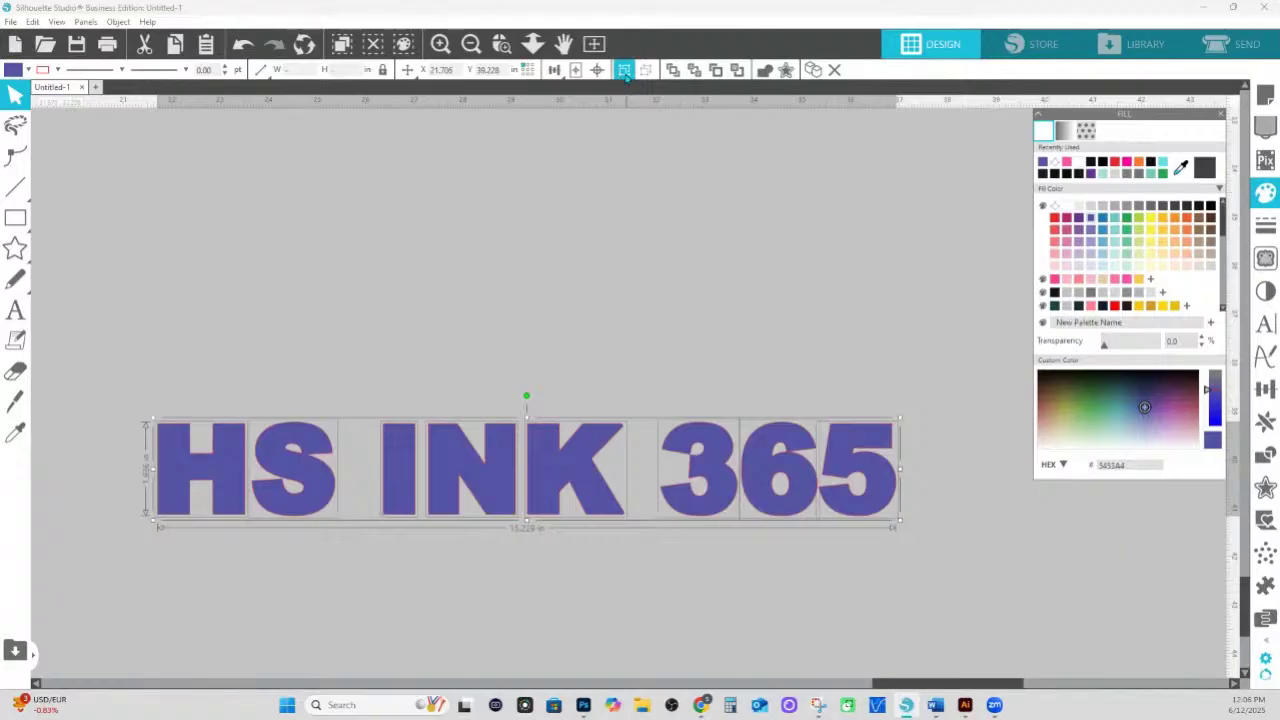
left_click(646, 72)
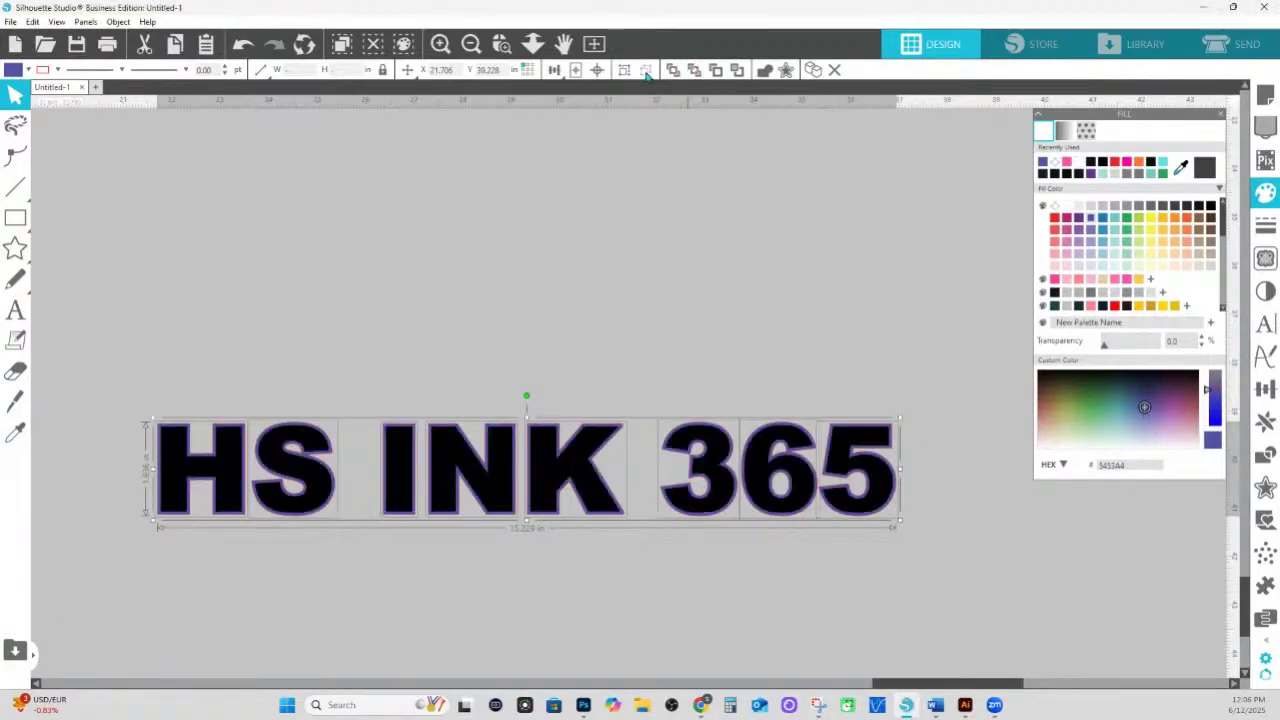
left_click(623, 71)
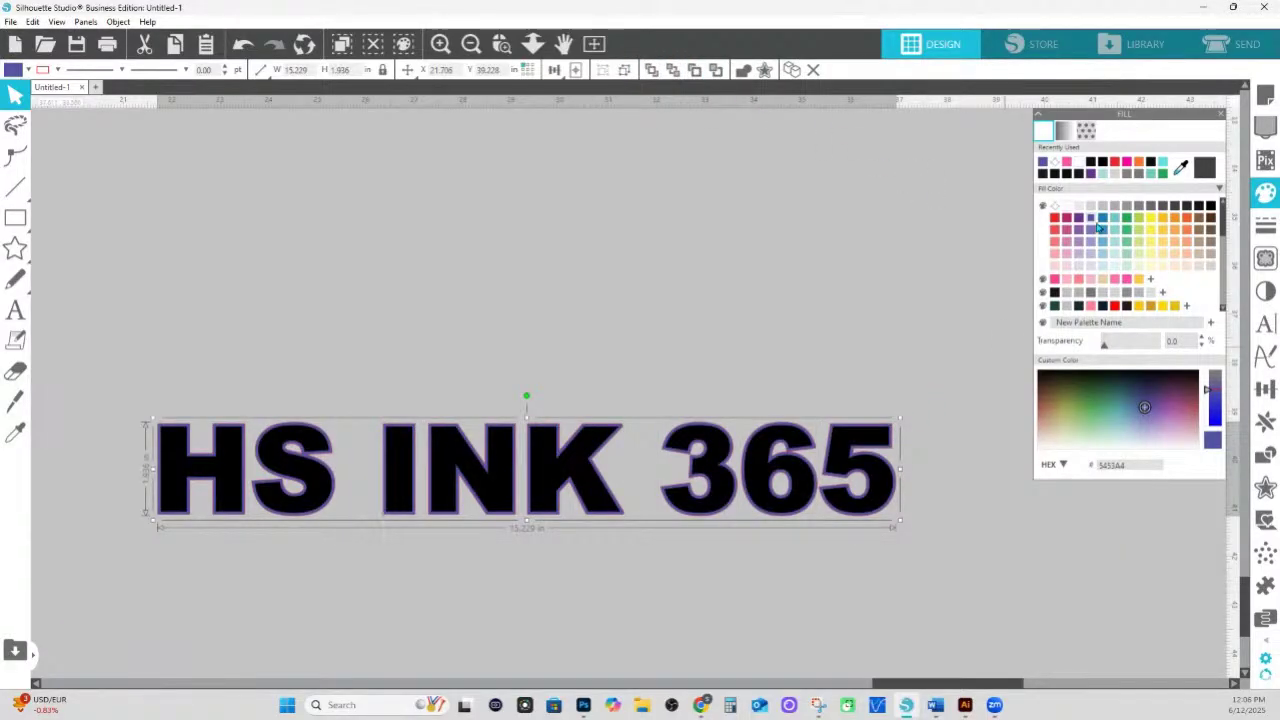
- Add a rounded-corner offset of 0.155 in around the purple layer and fill it white behind the lettering
left_click_drag(1119, 114, 353, 104)
left_click(1265, 487)
left_click_drag(1074, 116, 992, 114)
left_click(992, 145)
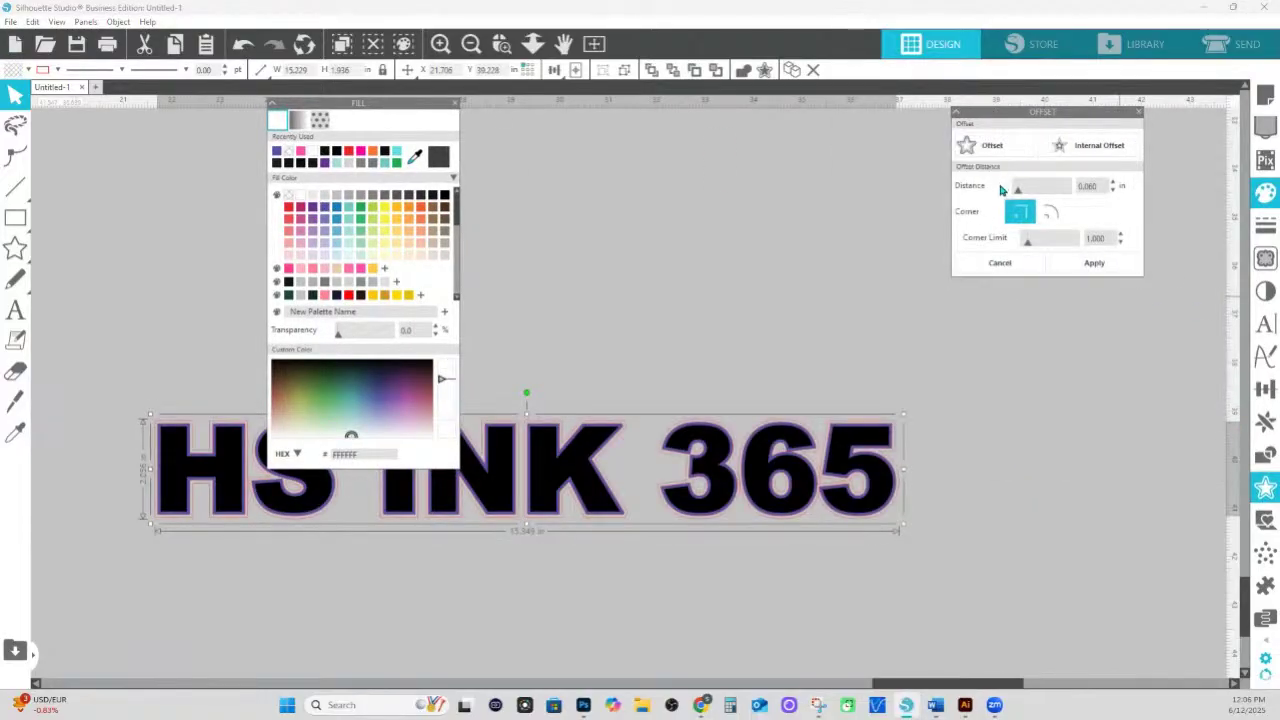
left_click_drag(1017, 192, 1024, 191)
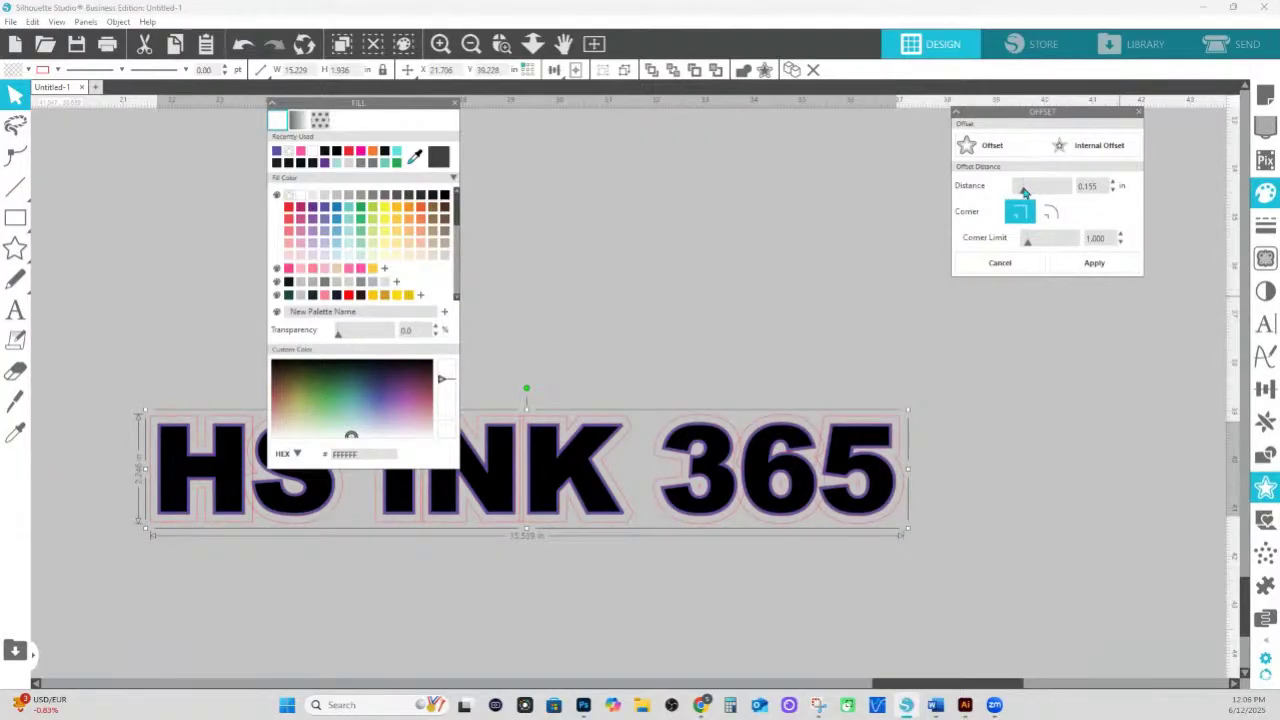
left_click(1050, 211)
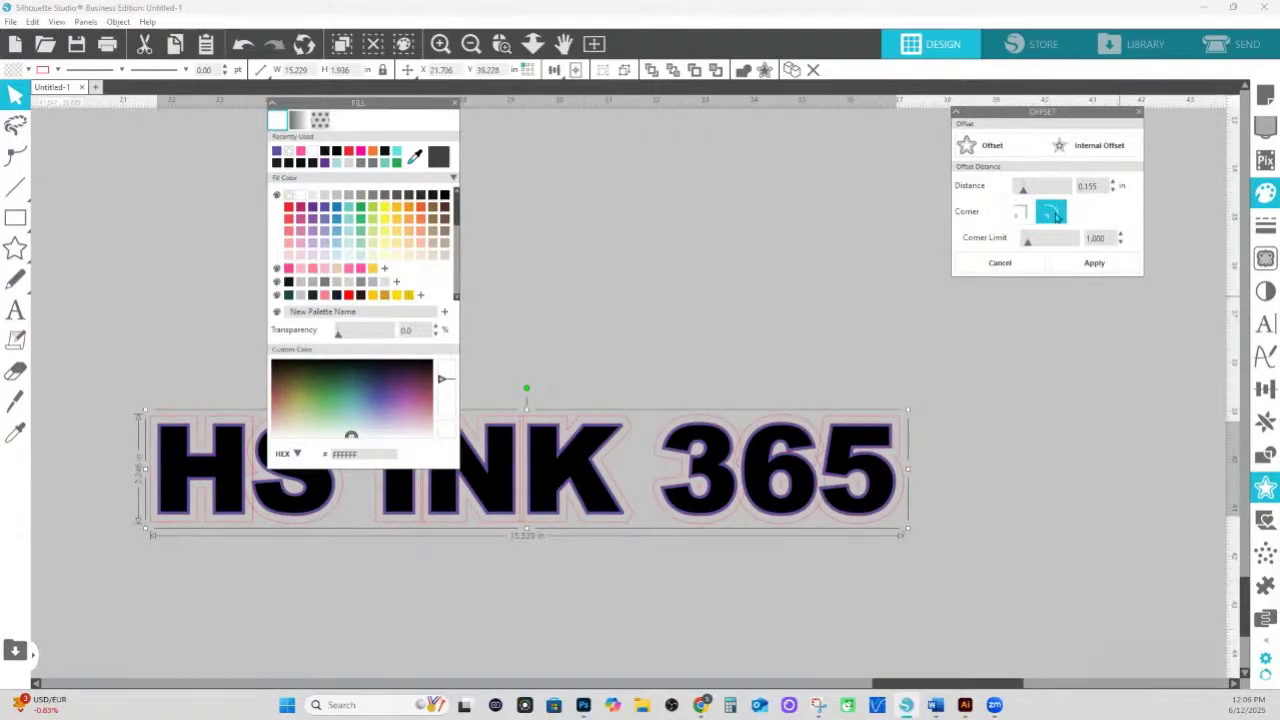
left_click(1096, 264)
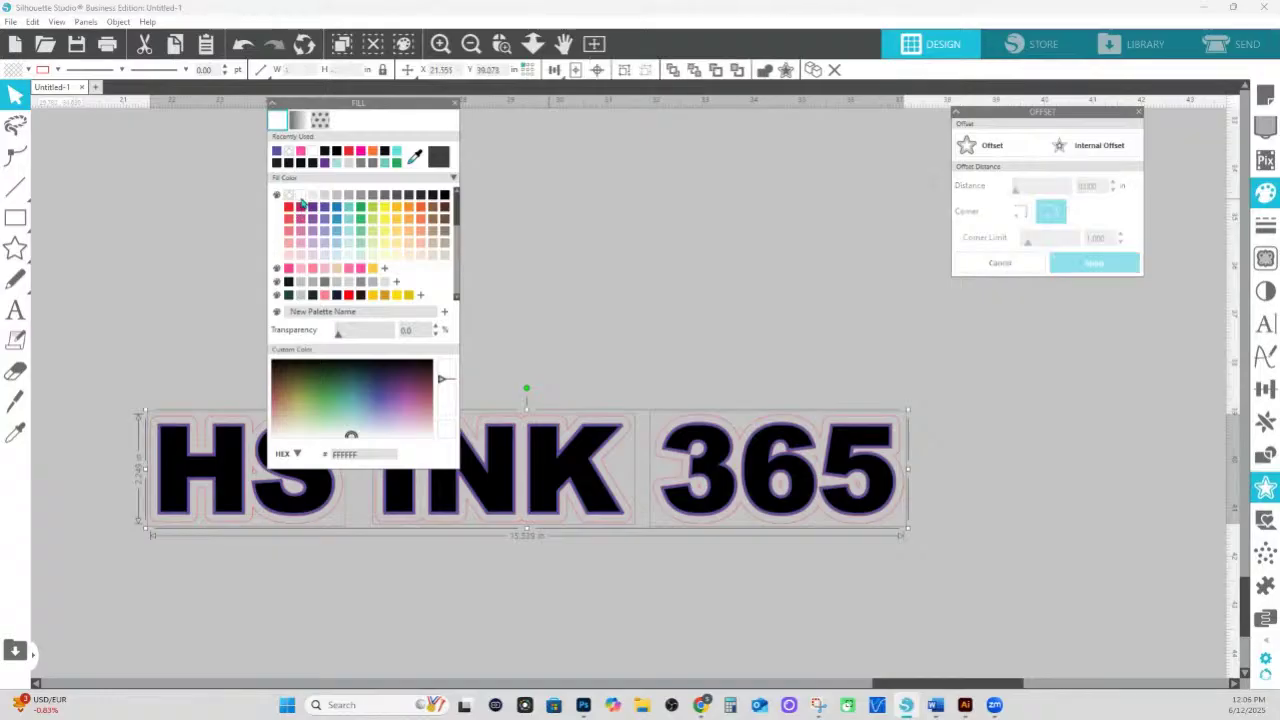
- Add a rounded-corner offset of 0.050 in around the white layer, and group it as a pink layer behind the lettering
left_click(1001, 150)
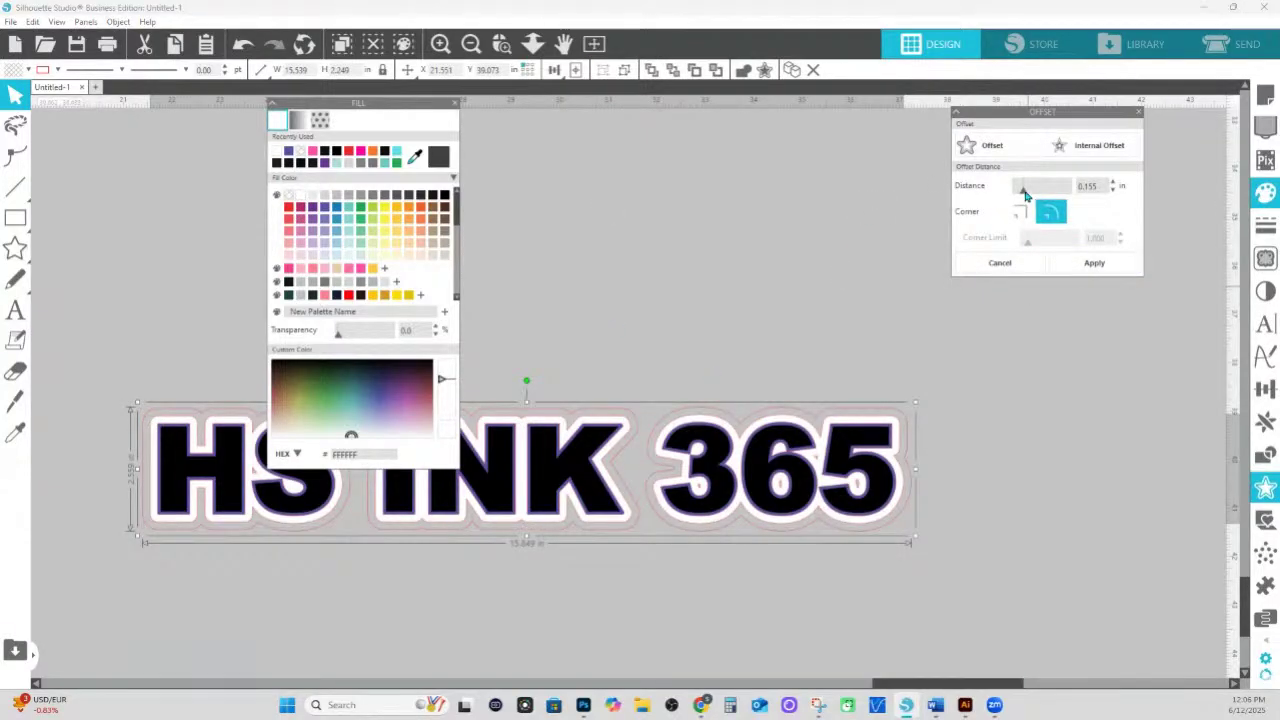
left_click_drag(1023, 193, 1017, 196)
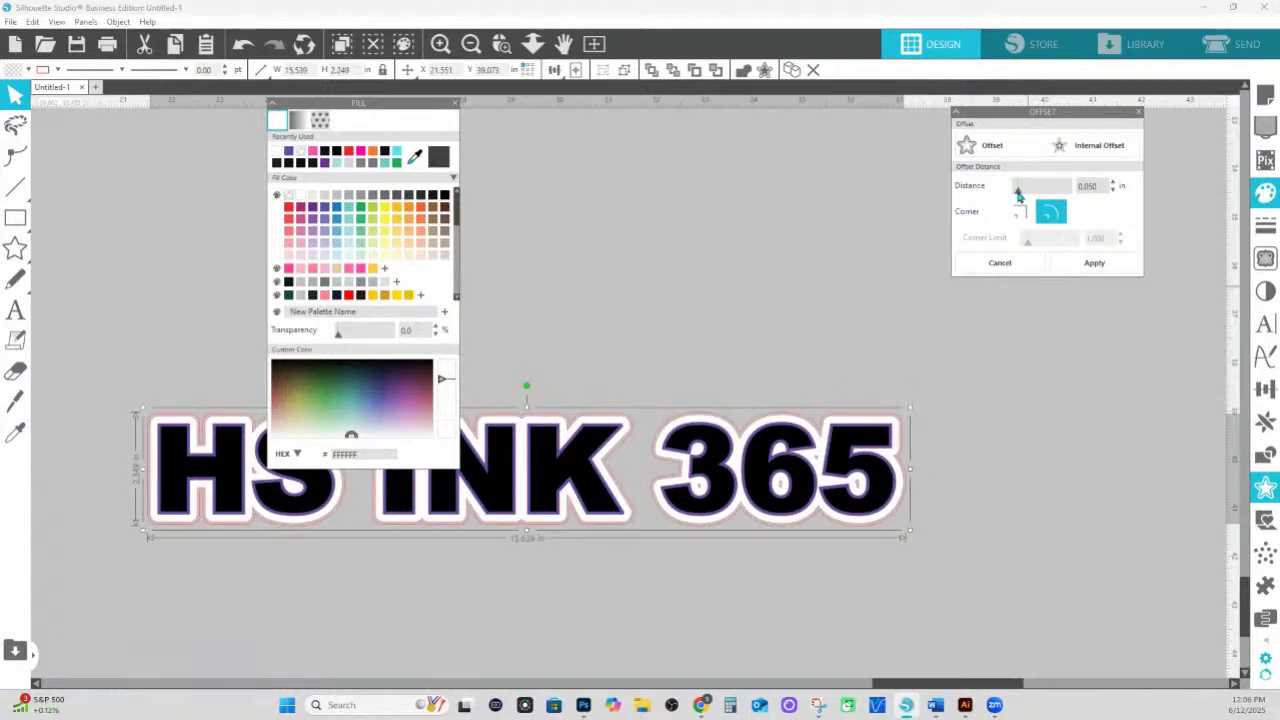
left_click(1095, 264)
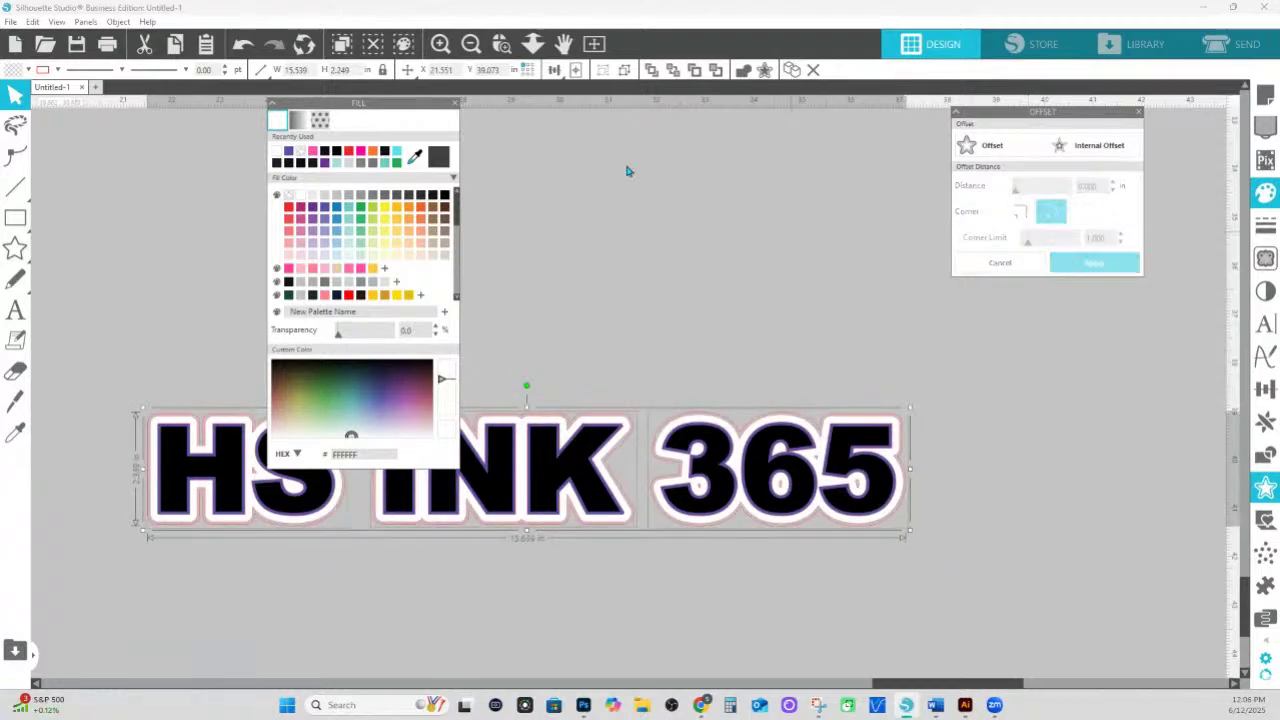
left_click(313, 152)
left_click(554, 70)
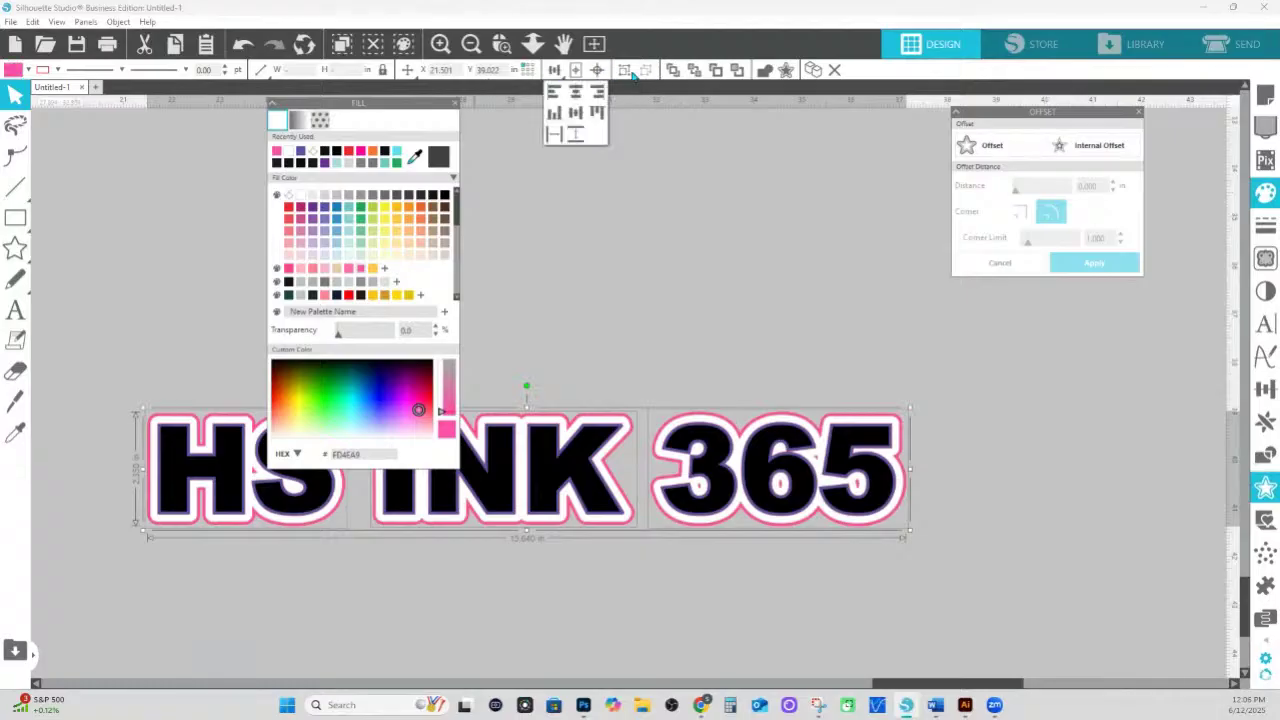
left_click(560, 77)
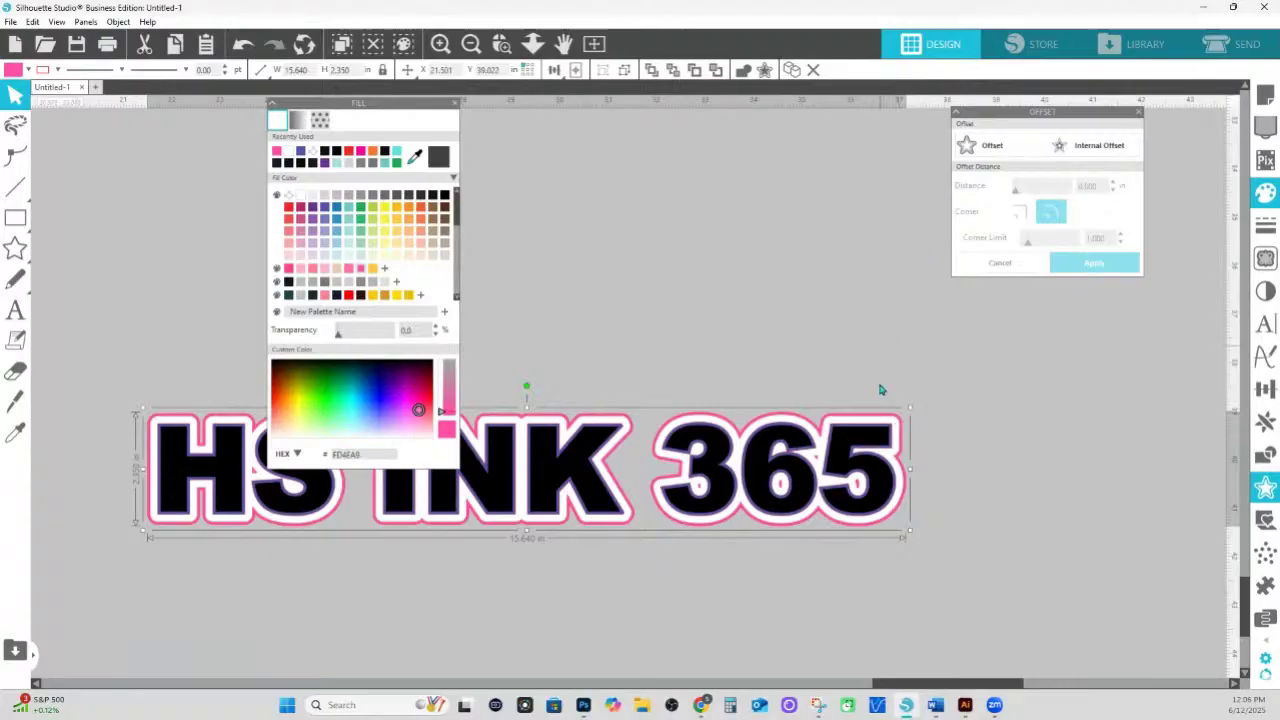
- Duplicate the pink layer with a slight sideways shift, and fill the copy black with 61% transparency
right_click(884, 420)
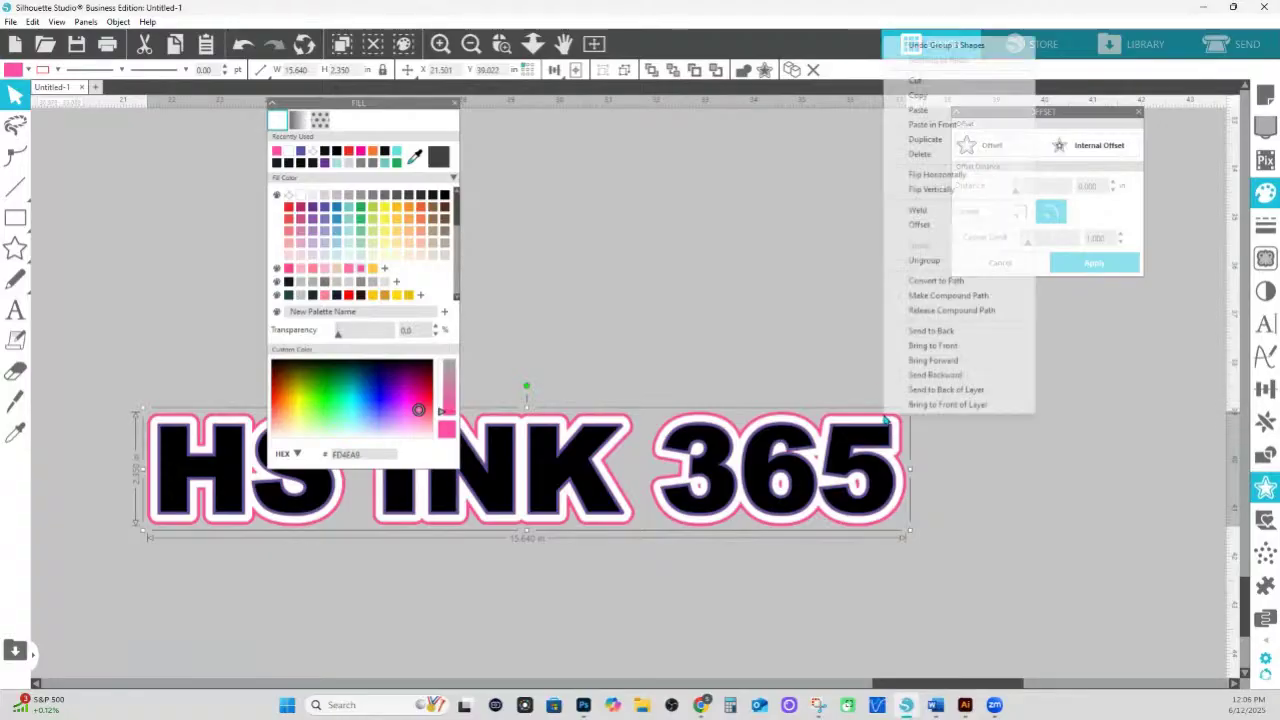
left_click(929, 141)
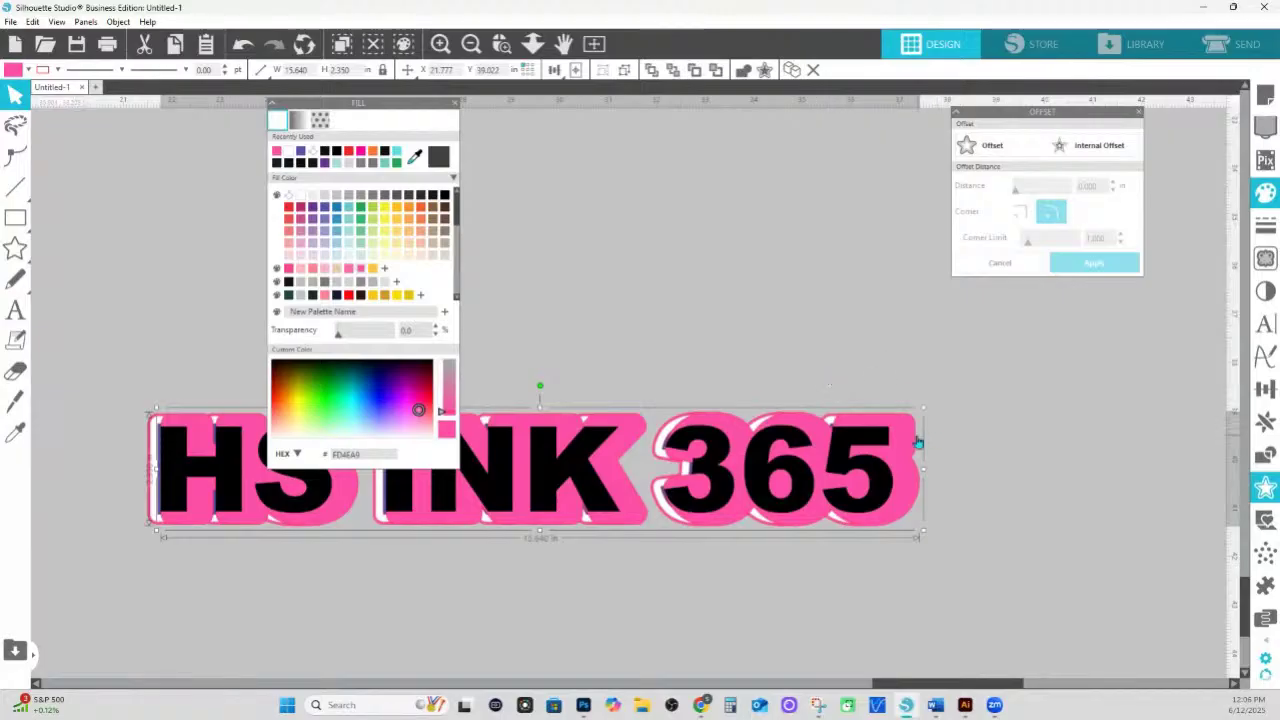
left_click(446, 195)
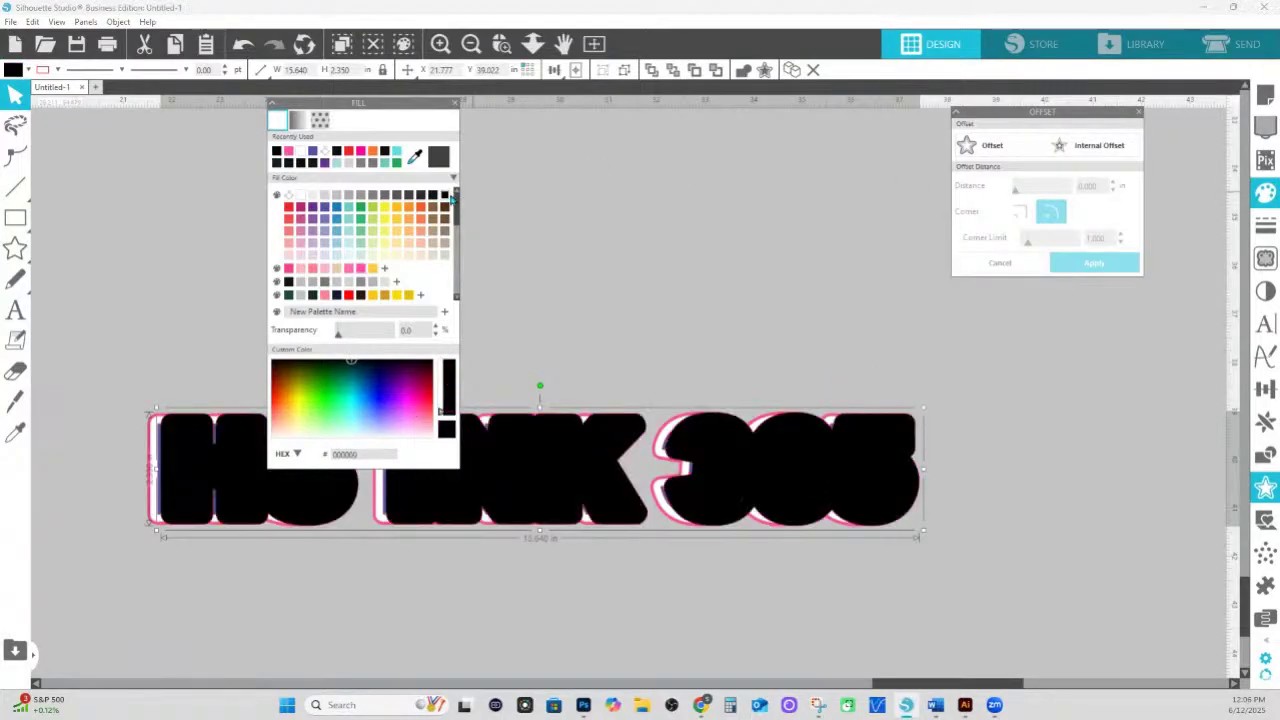
left_click_drag(345, 340, 372, 333)
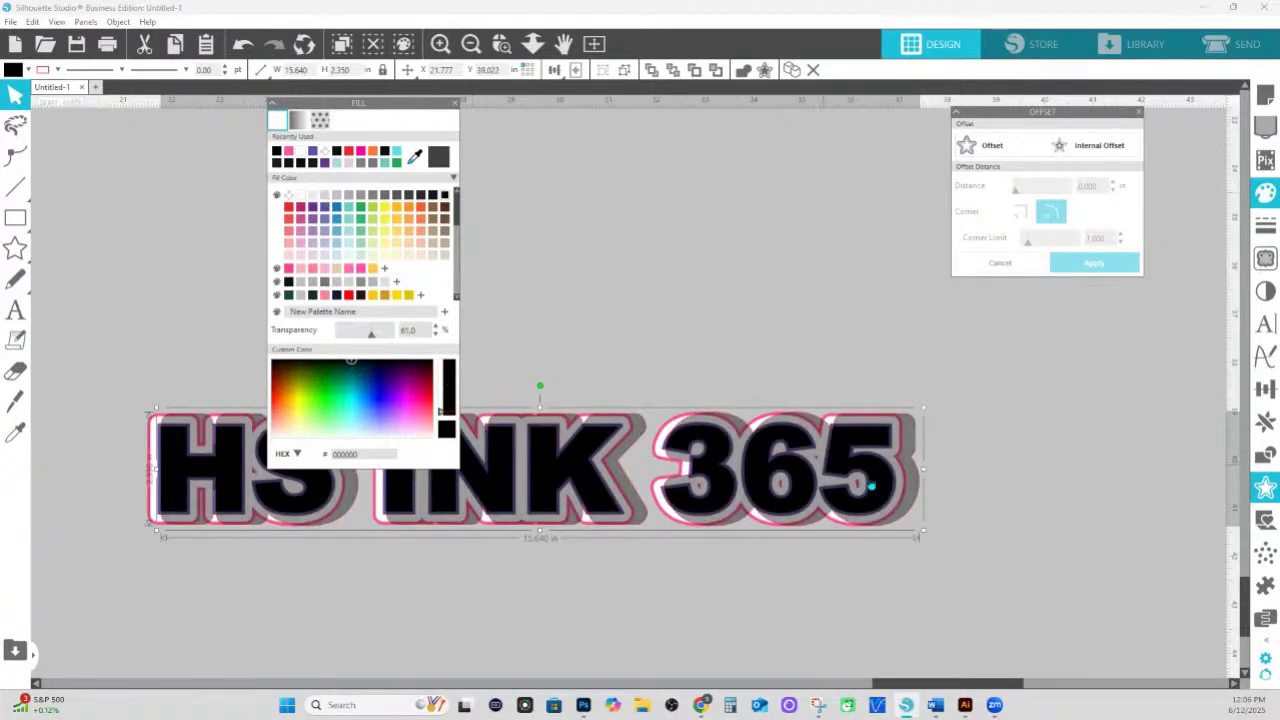
- Send the semi-transparent black copy behind all other layers and shift it closer to the lettering as a drop shadow
right_click(911, 484)
left_click(957, 393)
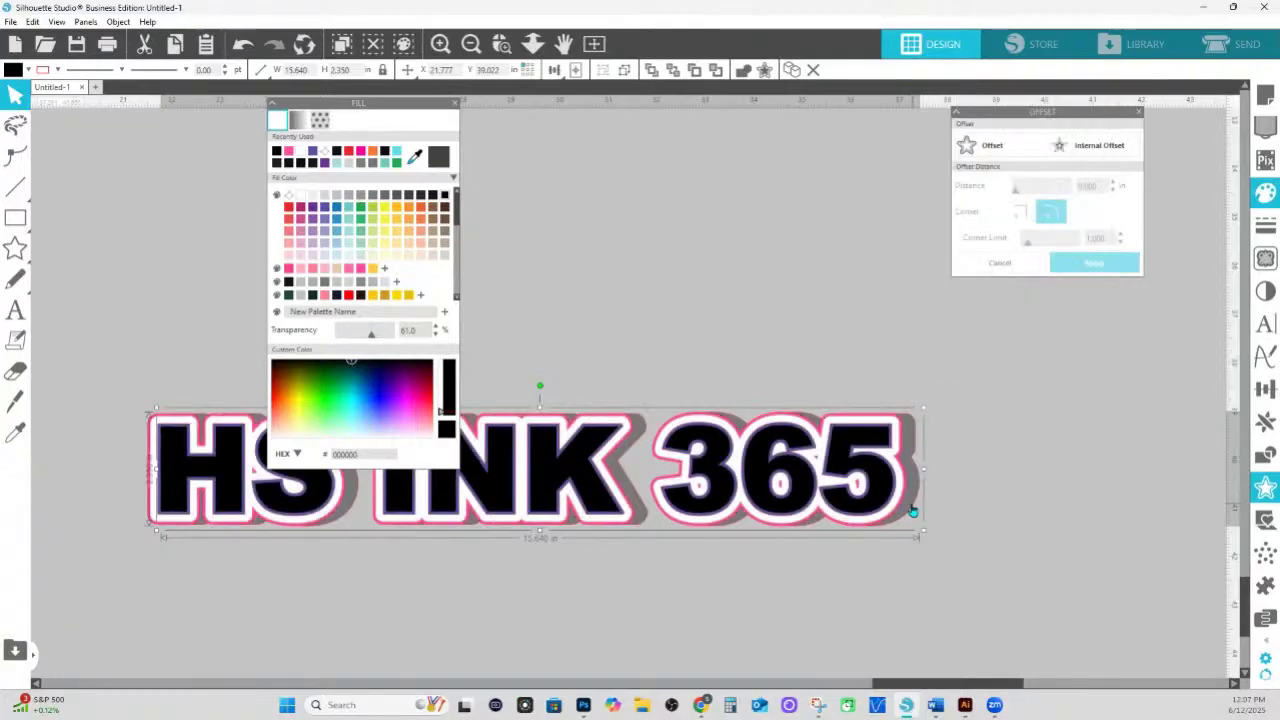
left_click_drag(911, 511, 905, 510)
left_click(905, 510)
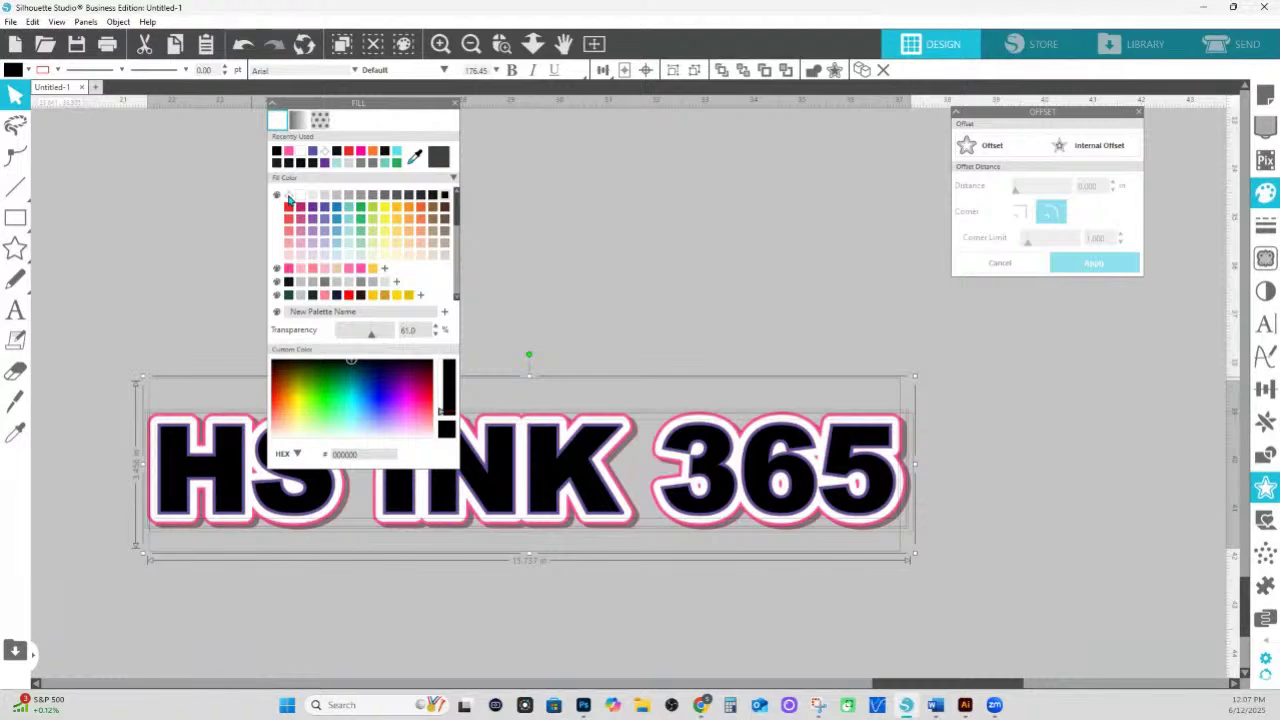
- Clear the line color of all layers of the "HS INK 365" design and deselect it
left_click(57, 69)
left_click(62, 133)
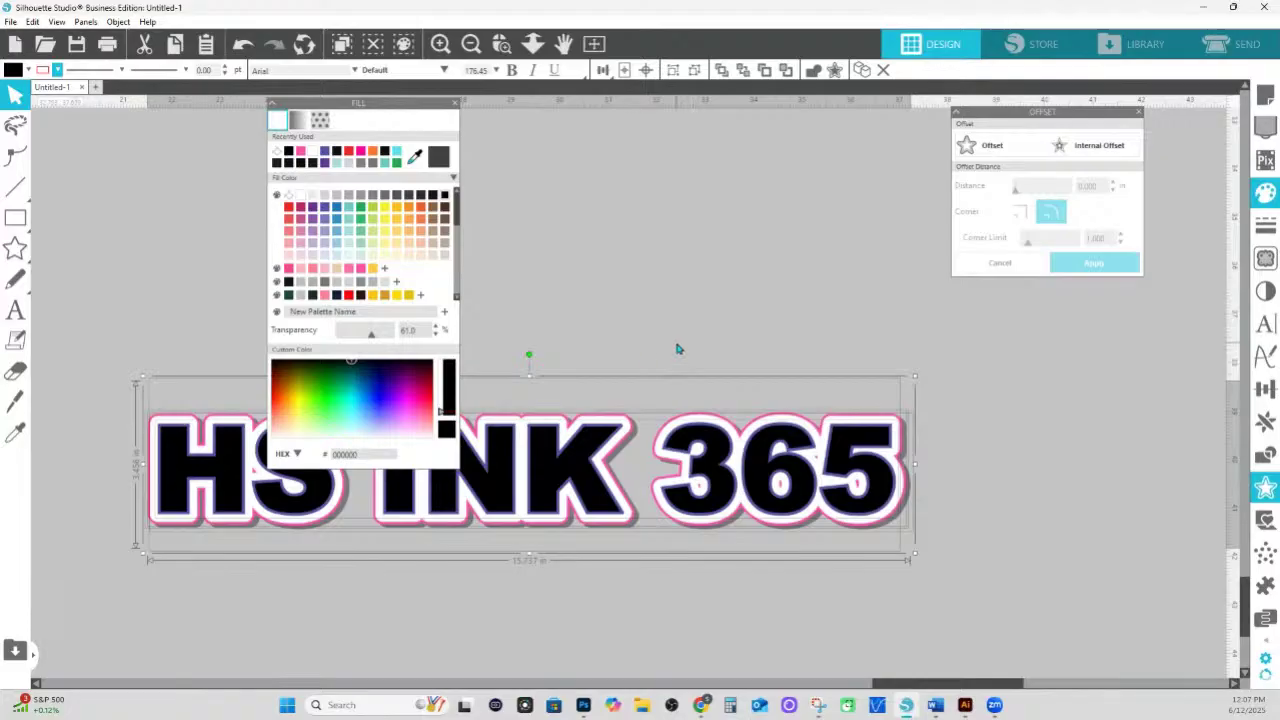
left_click(855, 322)
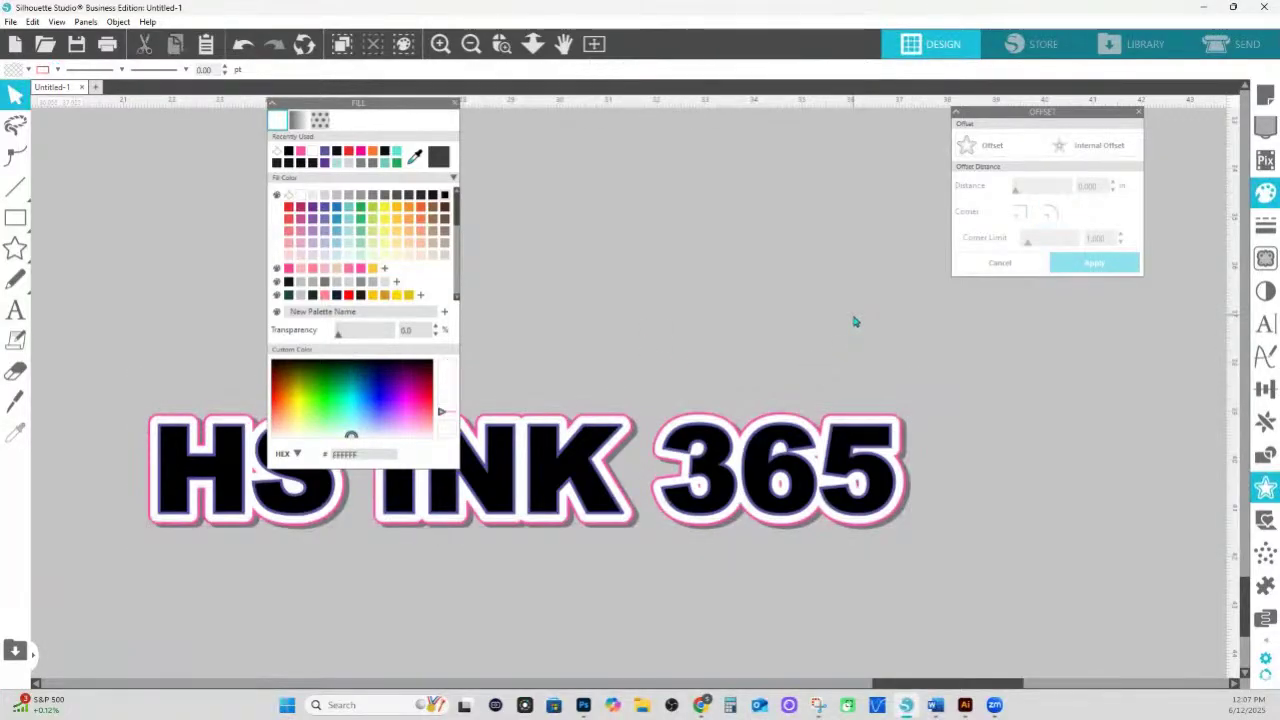
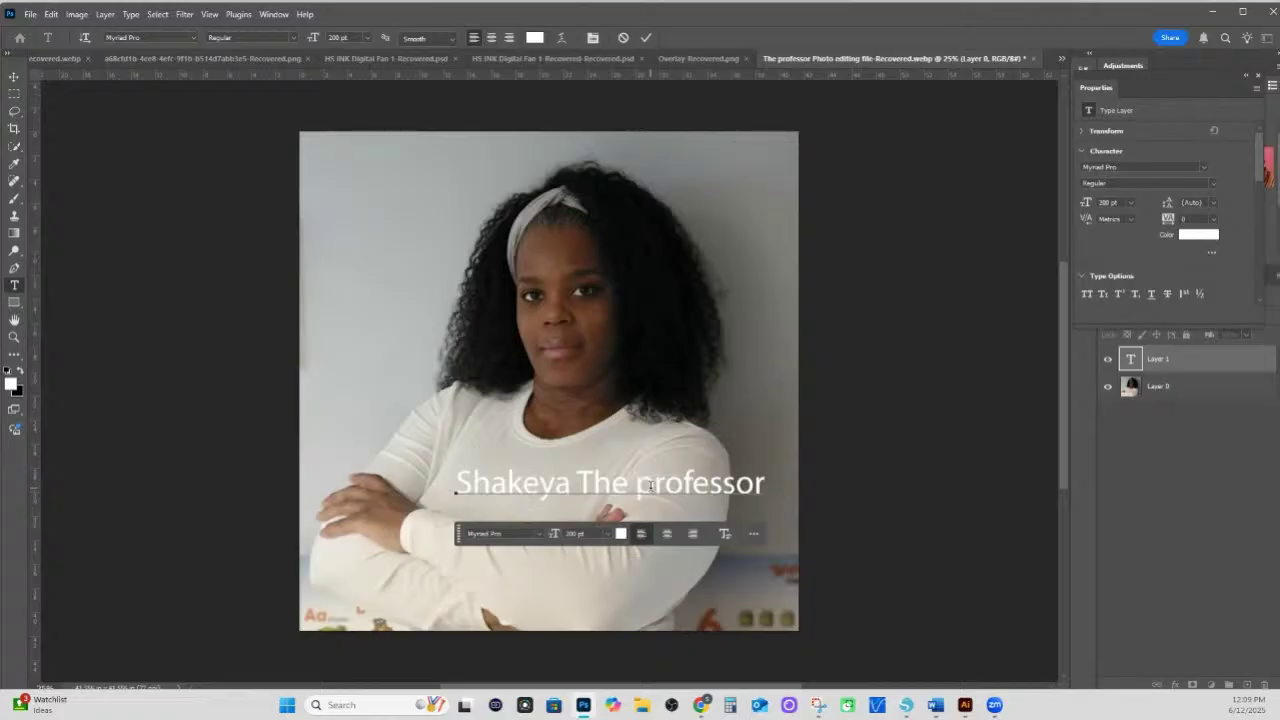
- In Photoshop, capitalize "Professor" in the title over the portrait, move the text properties beside the photo, and commit the text
key("BackSpace")
type("P")
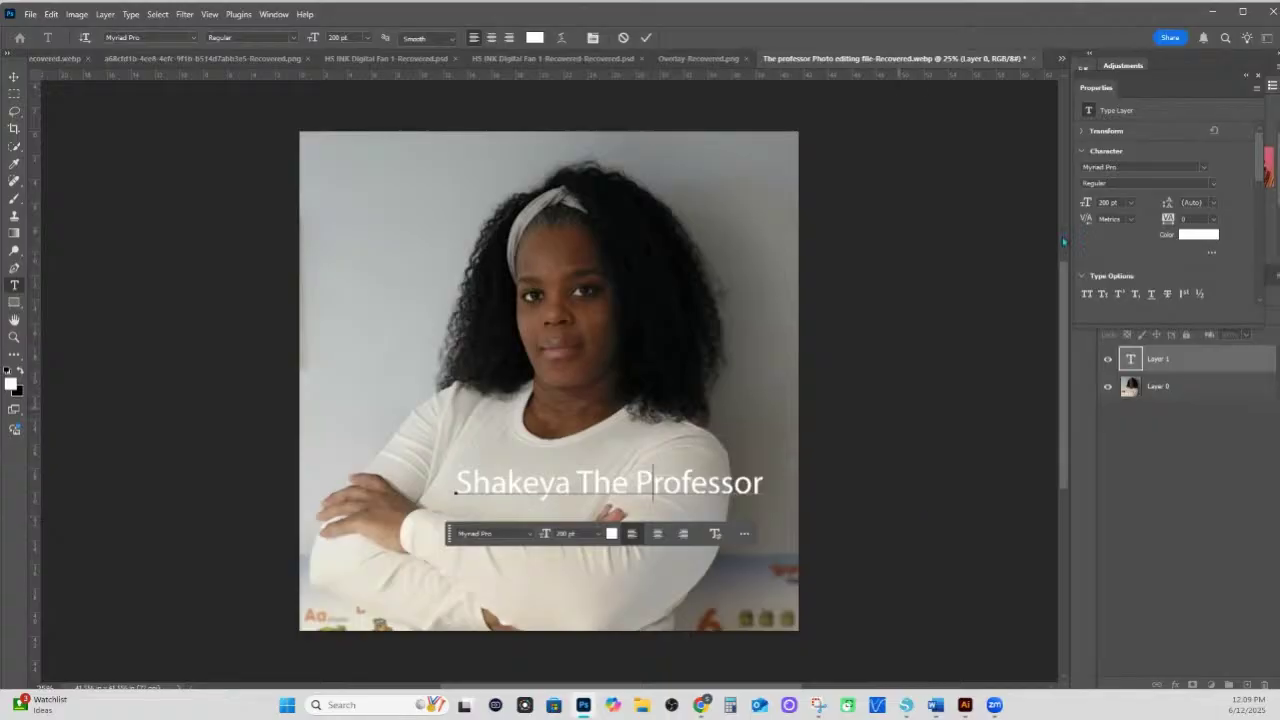
left_click_drag(1159, 93, 855, 265)
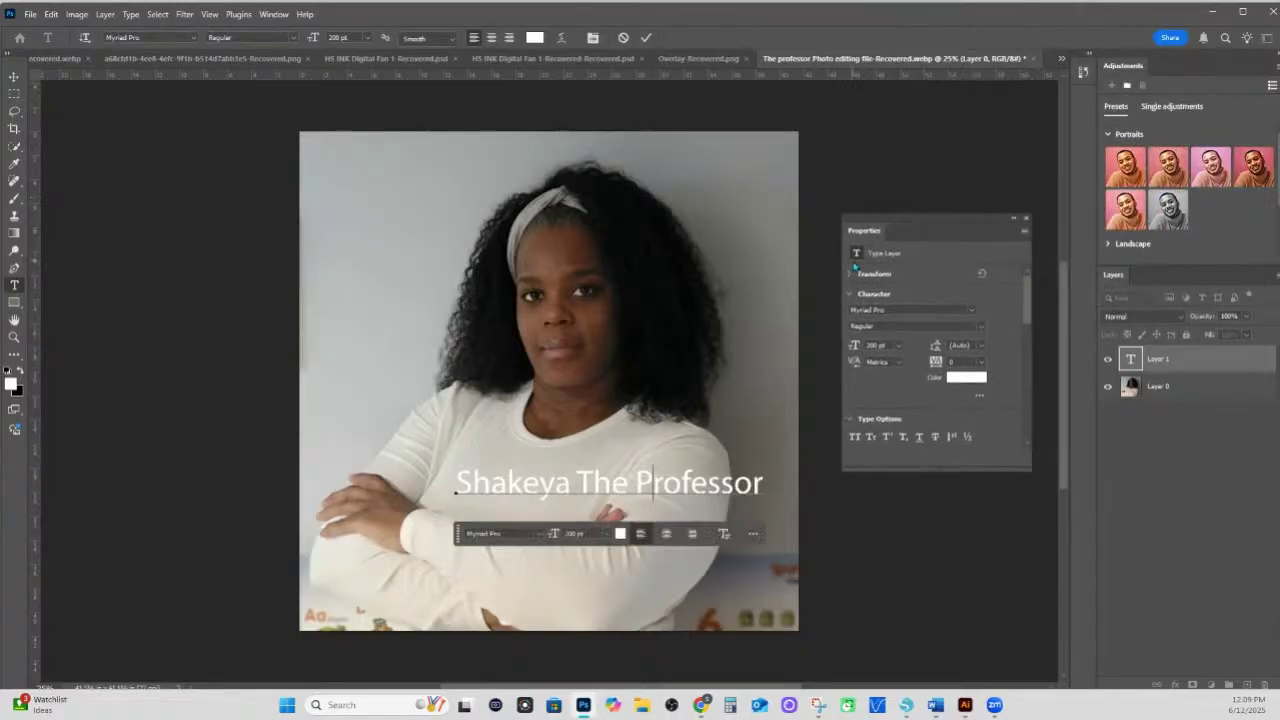
key("ctrl+Return")
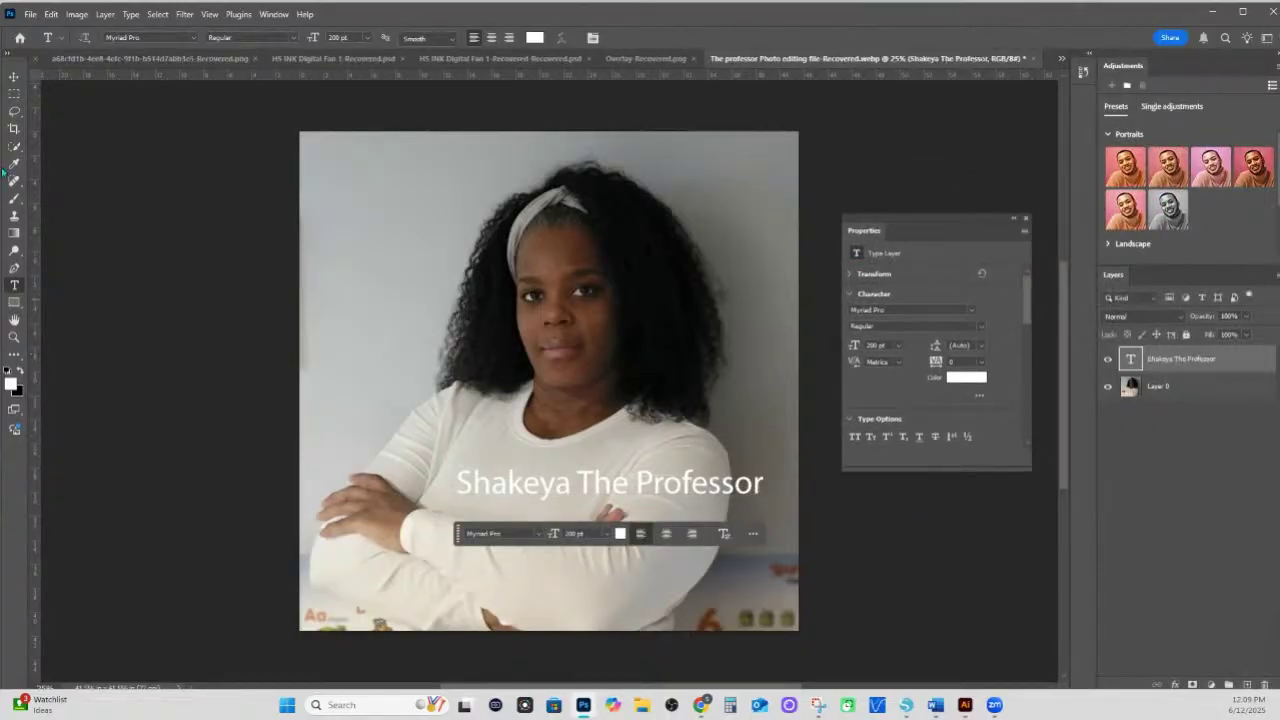
- Try All Caps, Superscript and Subscript on the portrait's title, and leave it set in Small Caps
left_click(16, 78)
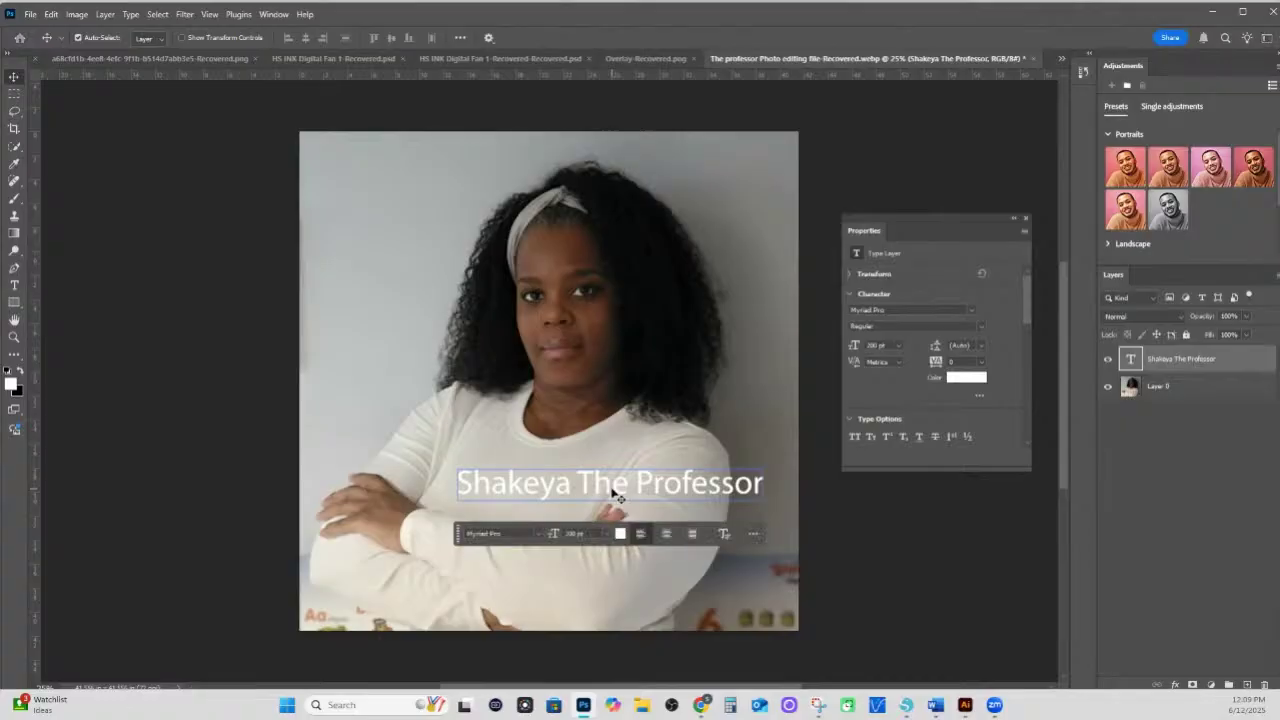
left_click(853, 437)
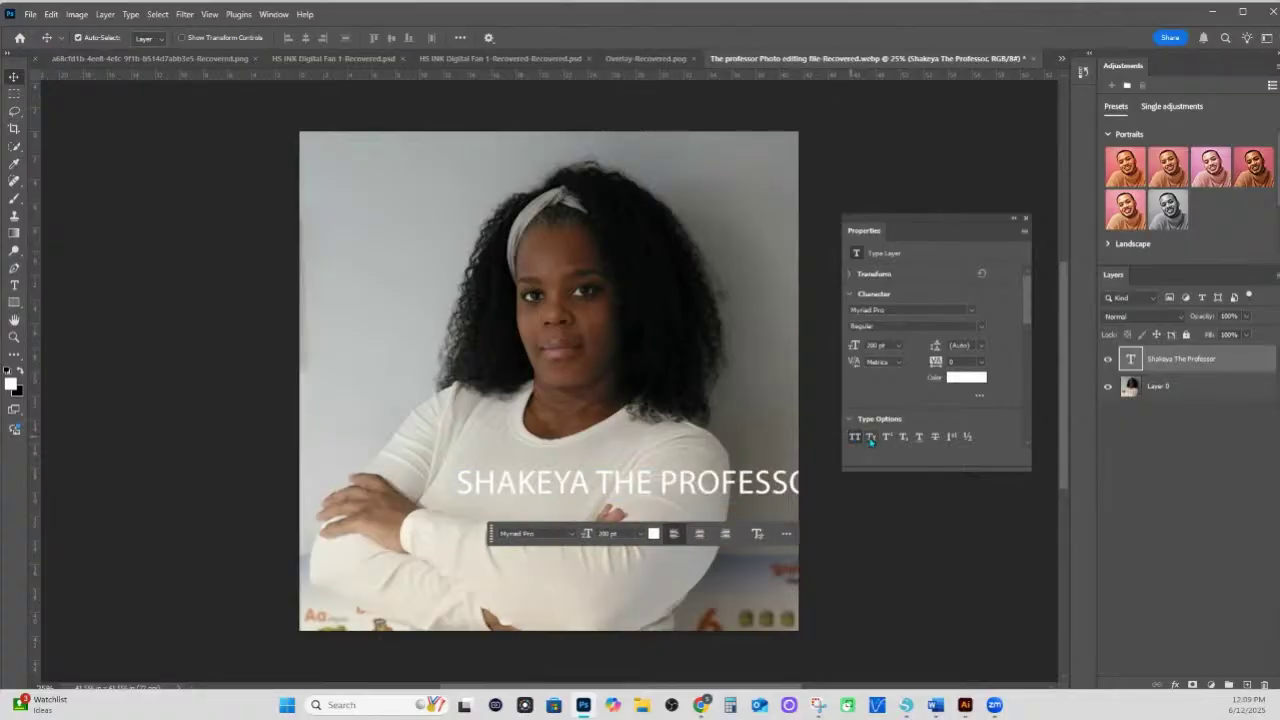
left_click(871, 437)
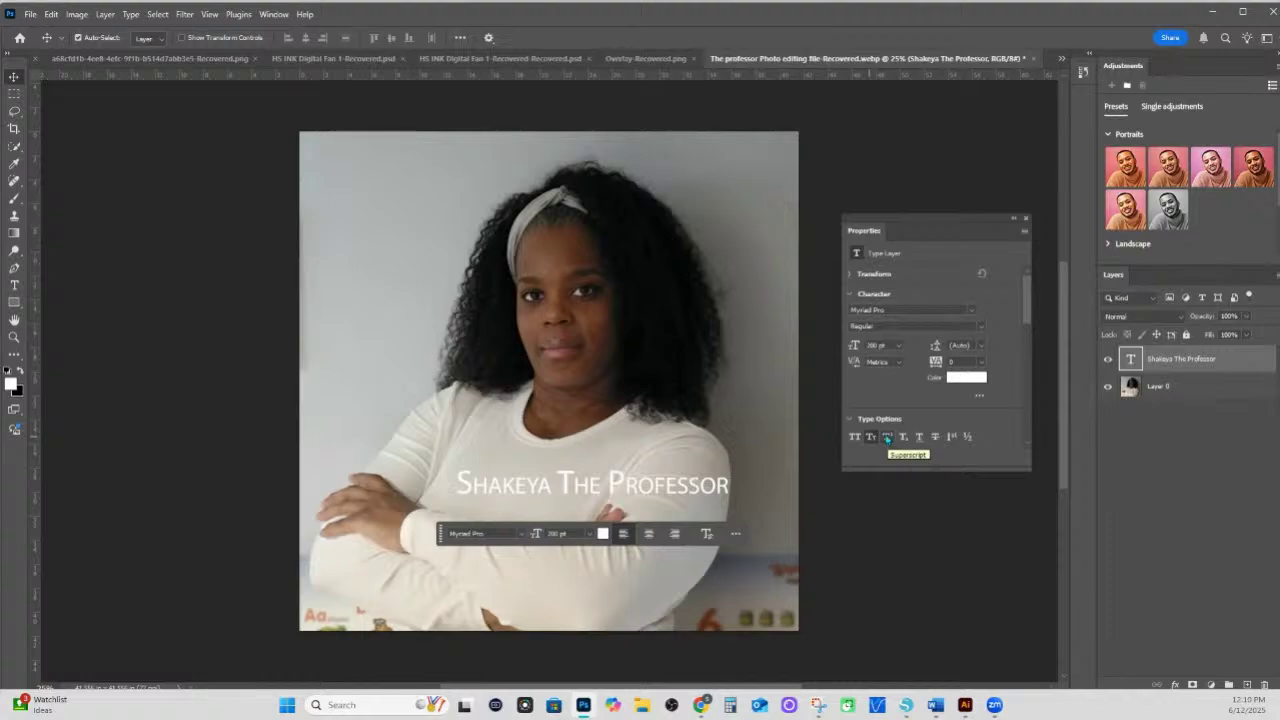
left_click(887, 438)
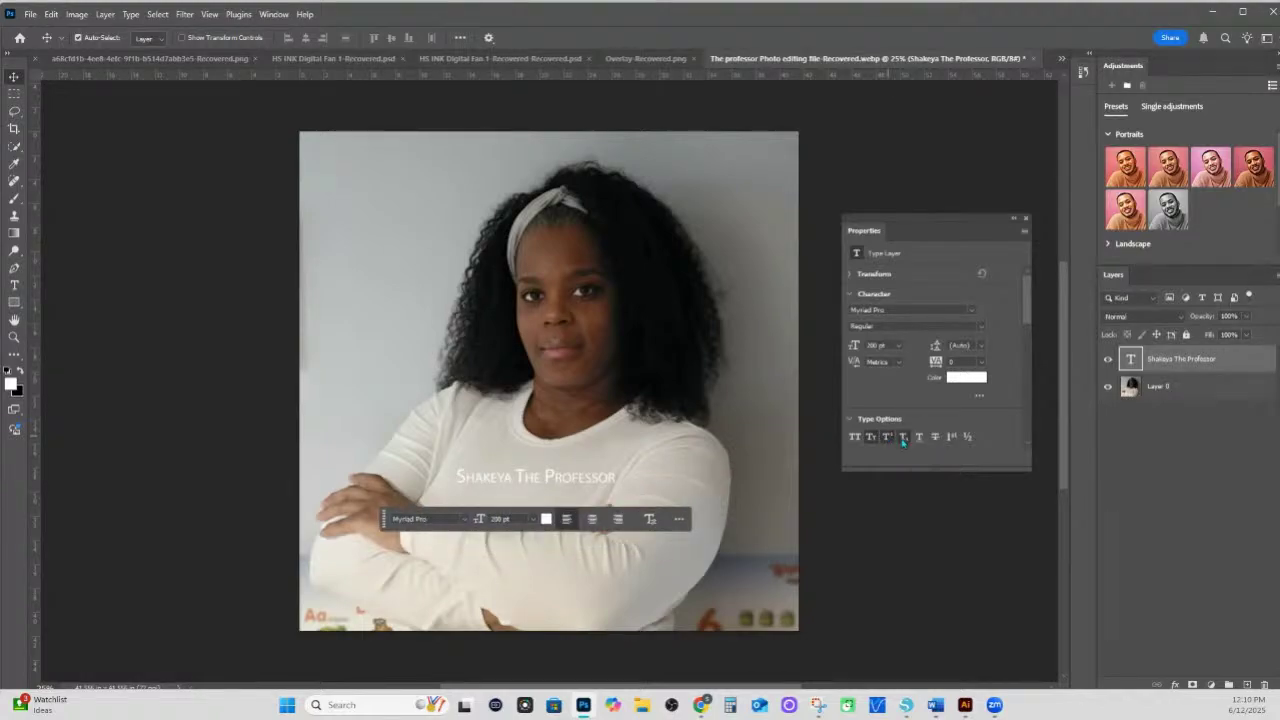
left_click(903, 438)
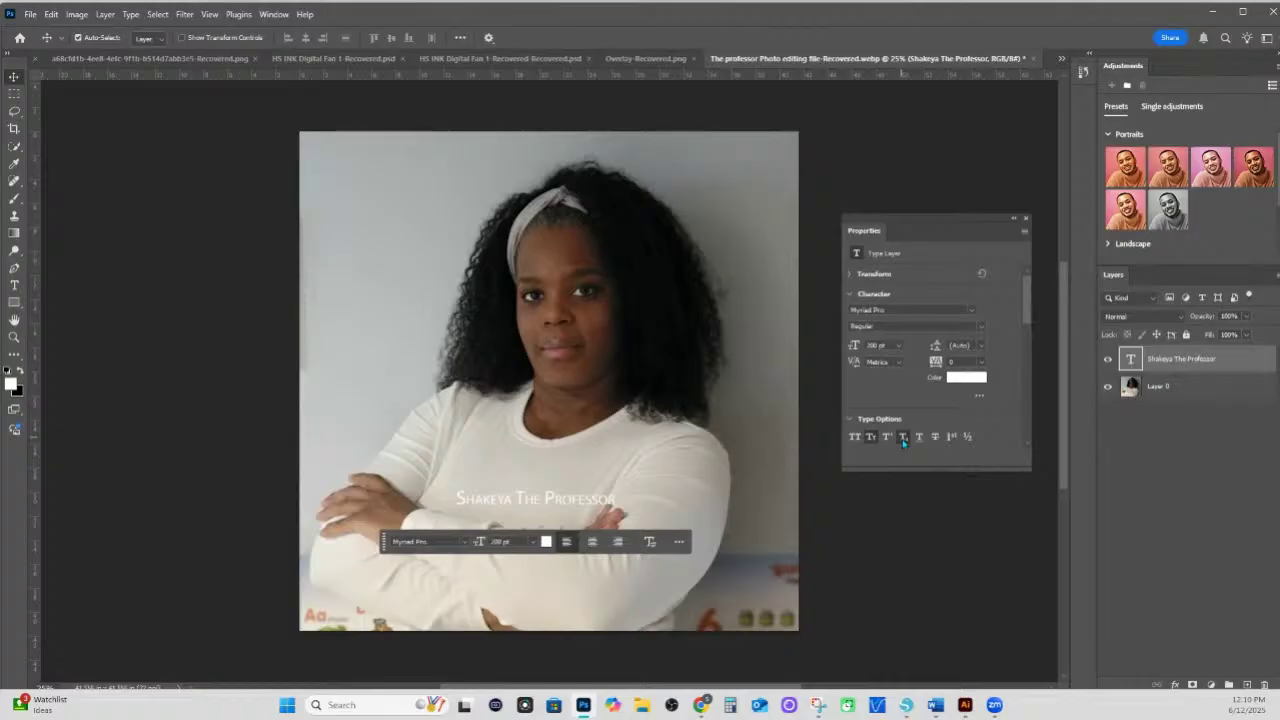
left_click(903, 438)
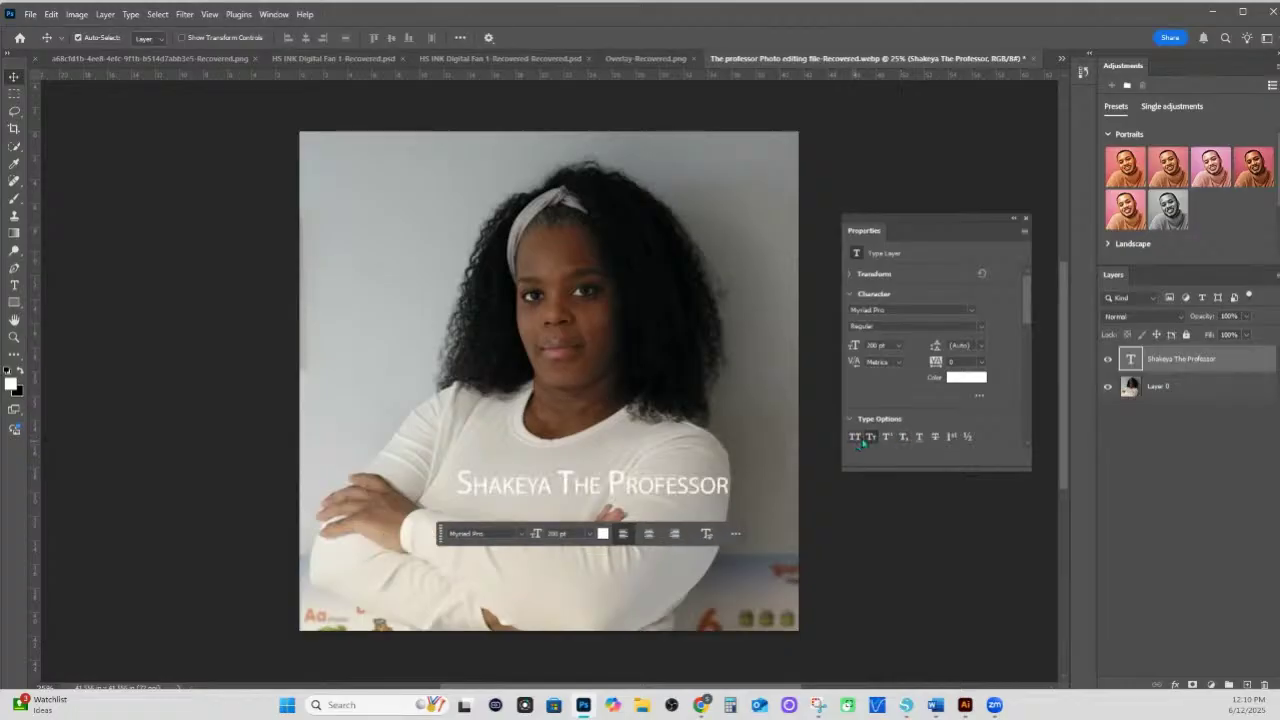
- Try All Caps on the portrait's title, return it to normal mixed-case lettering, and shift the title slightly toward the photo's centre
left_click(855, 438)
left_click(855, 438)
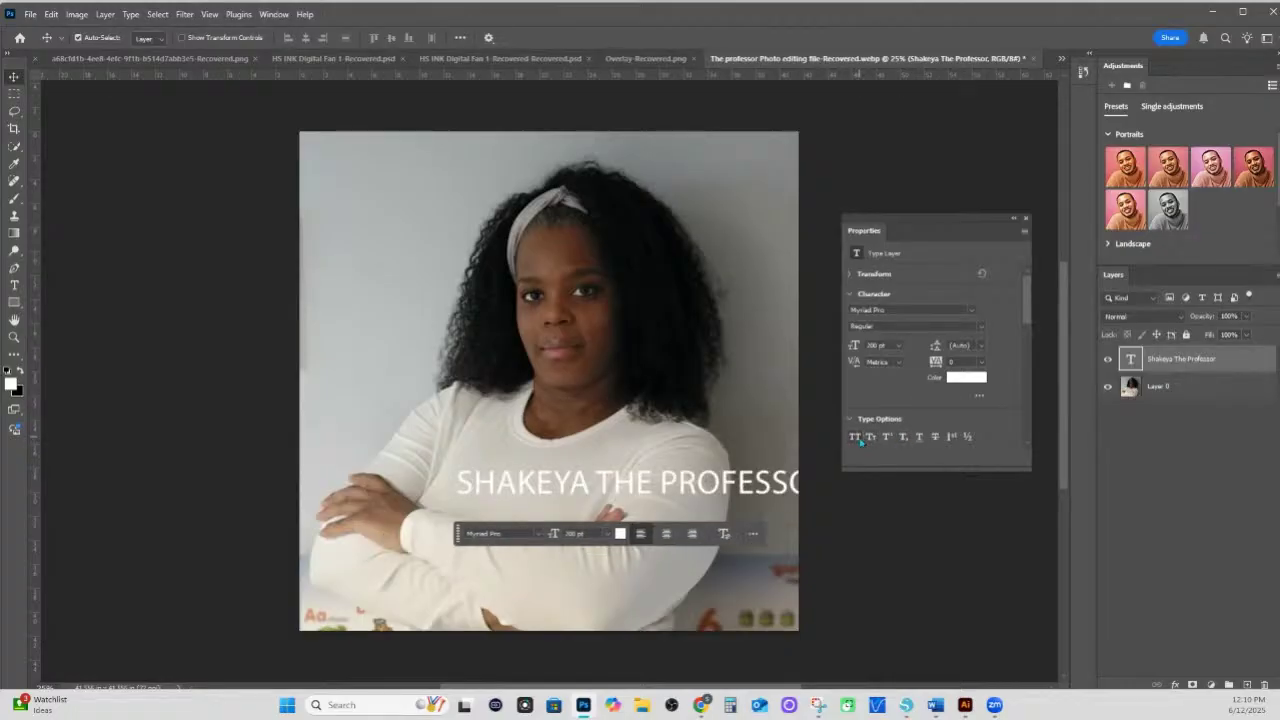
left_click_drag(760, 467, 741, 467)
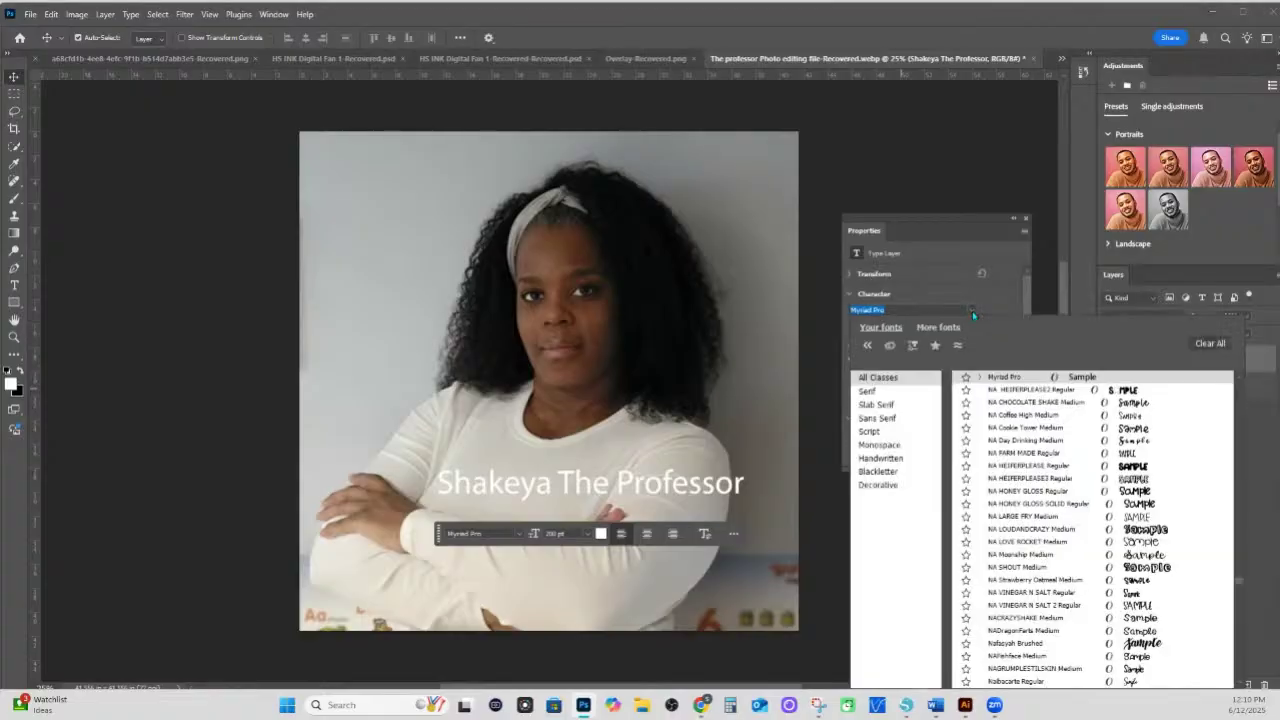
- Set the title's font to Arial Black and move the title lower across the folded arms so it fits within the photo
left_click(914, 310)
type("arial")
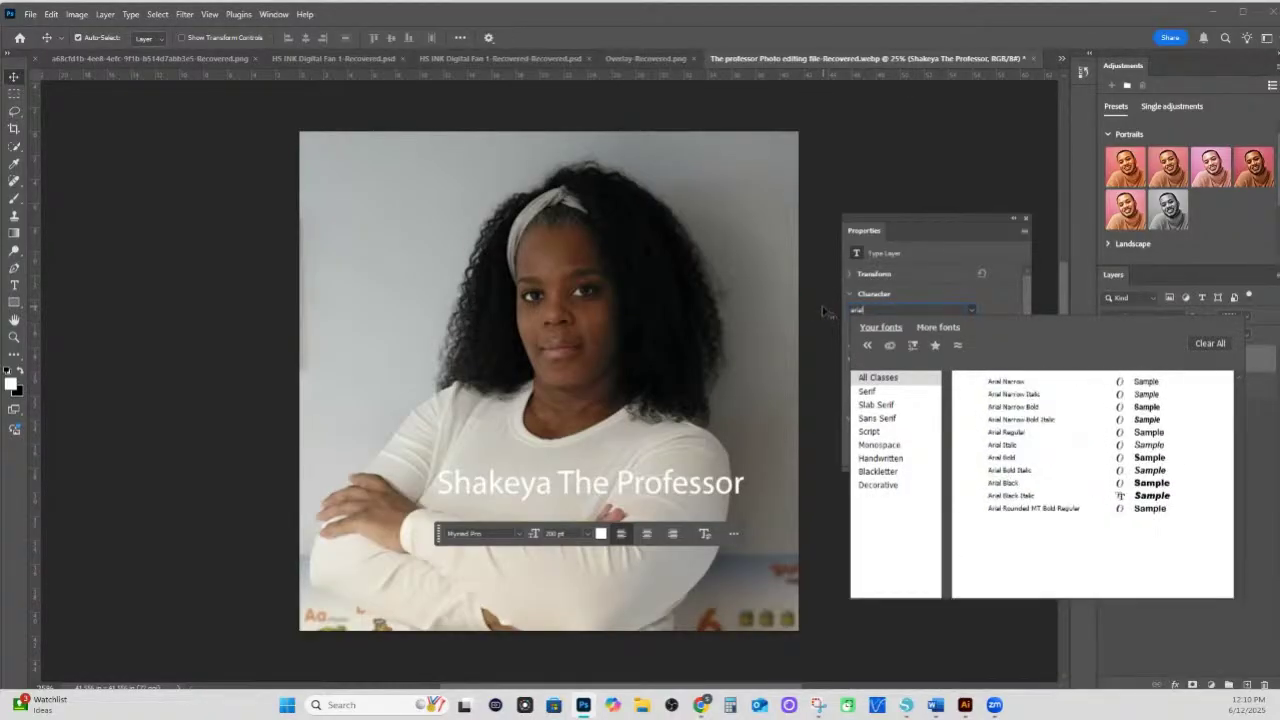
left_click(1008, 484)
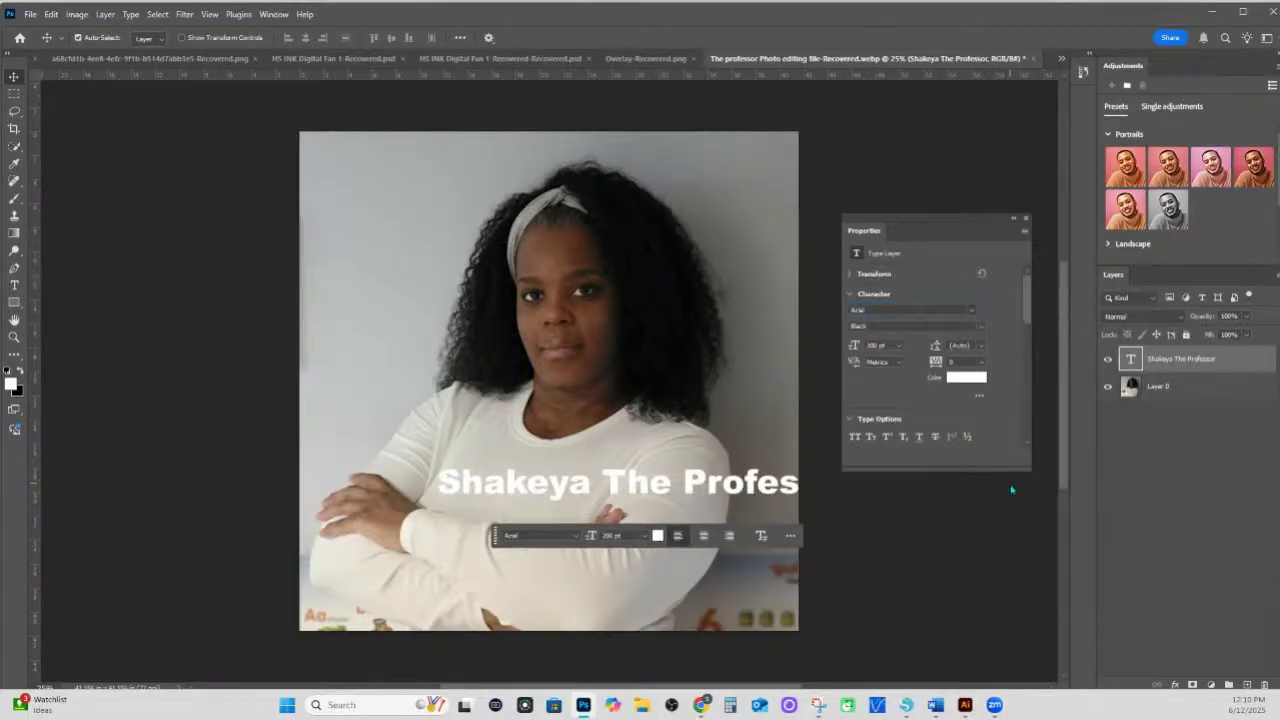
left_click_drag(648, 512, 553, 555)
left_click_drag(610, 497, 612, 500)
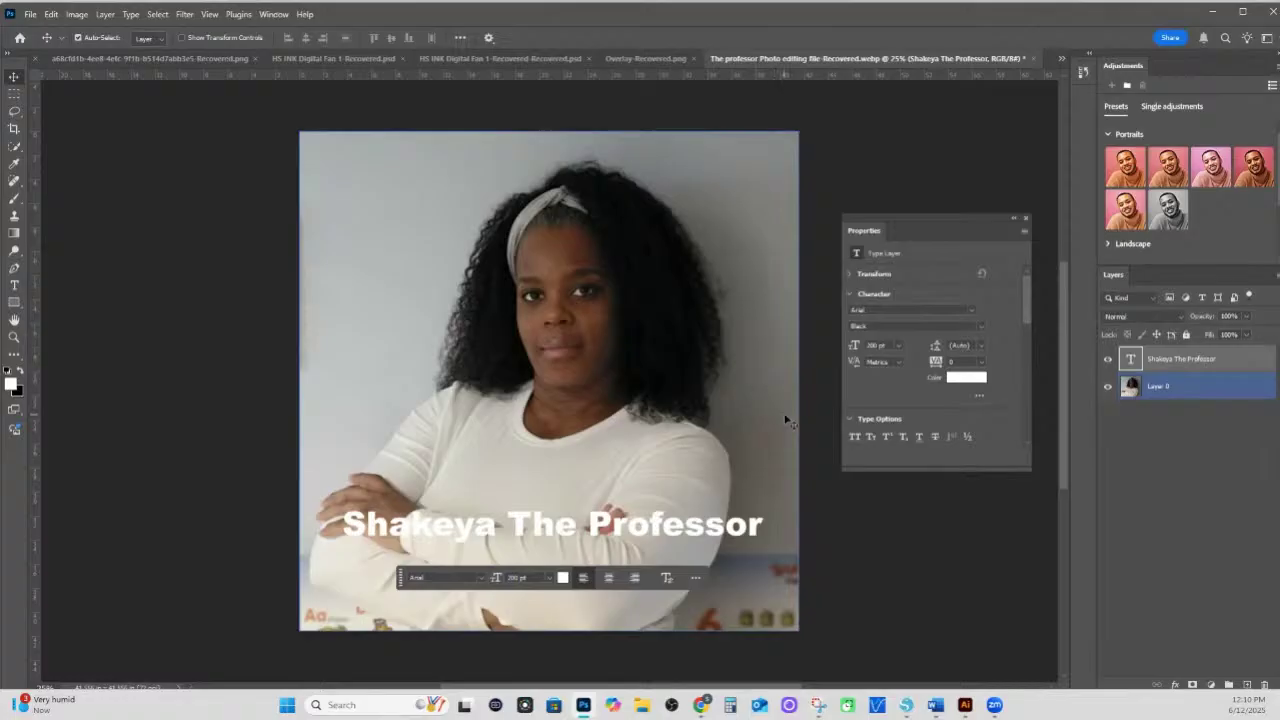
- Enlarge and reposition the title's type properties, expand the Transform section, and review the available text options
left_click_drag(927, 470, 933, 668)
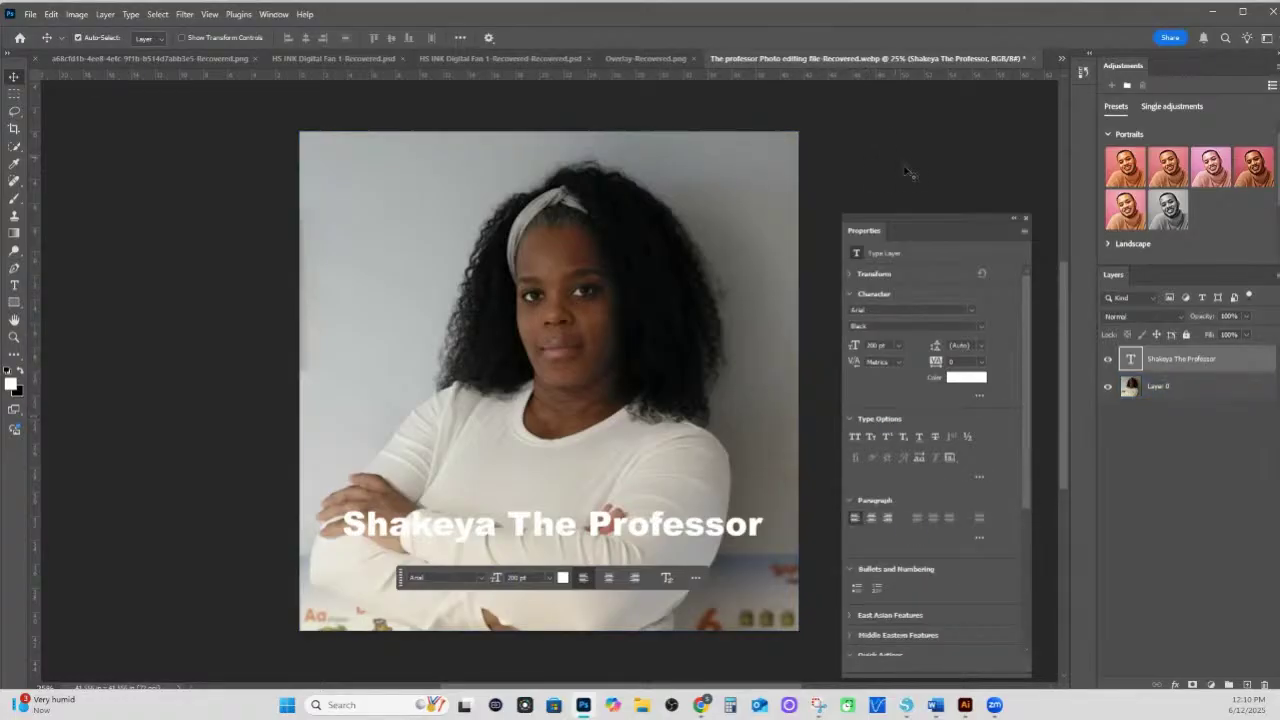
left_click_drag(904, 221, 895, 160)
left_click(842, 216)
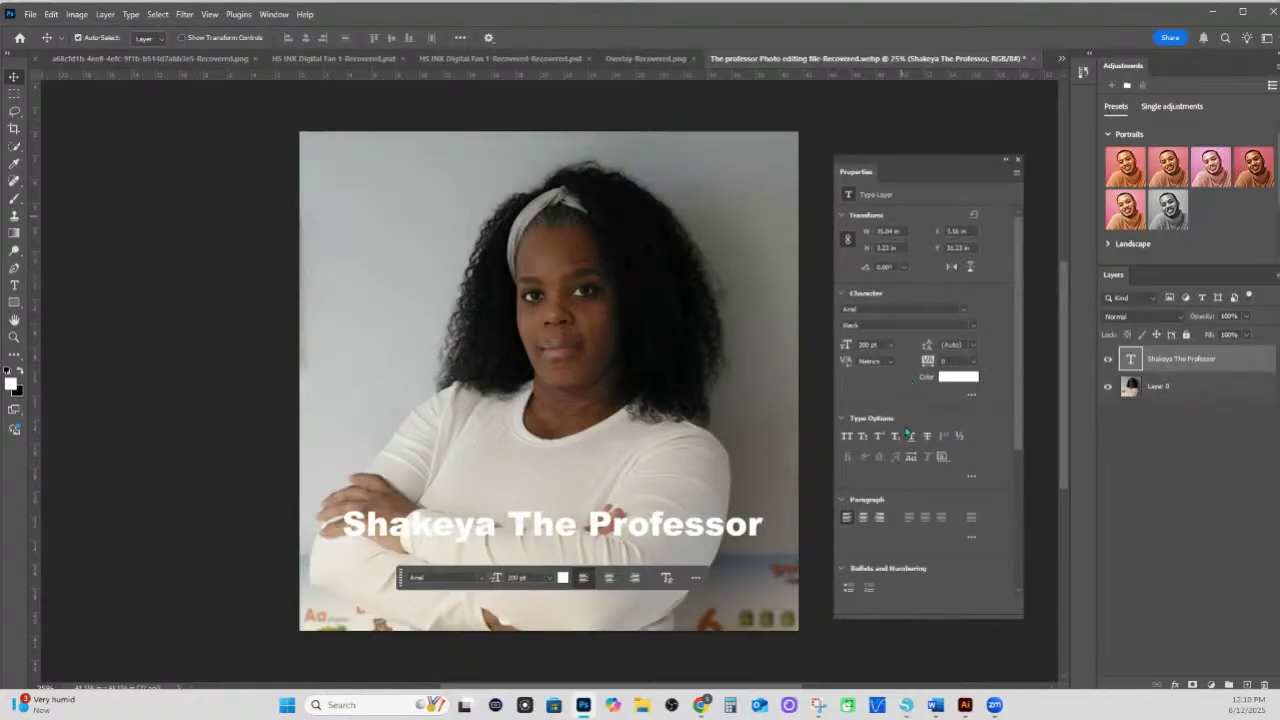
scroll(919, 503, "down", 5)
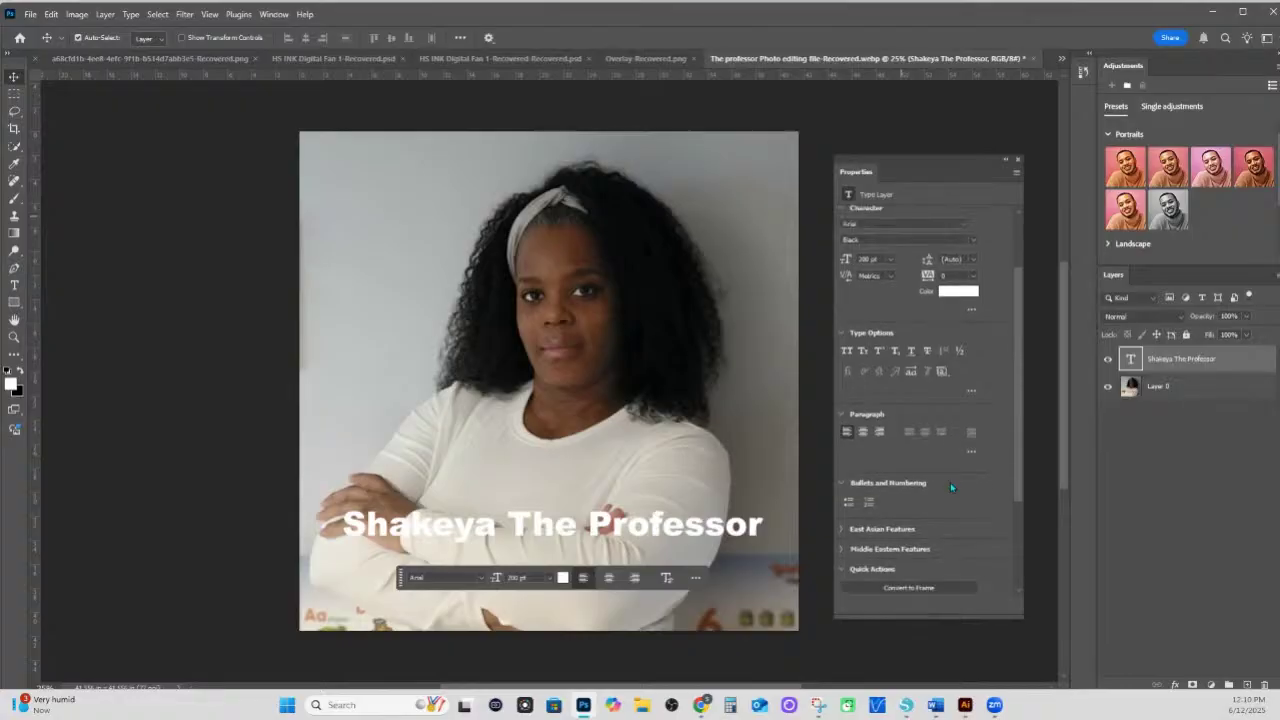
scroll(952, 489, "down", 2)
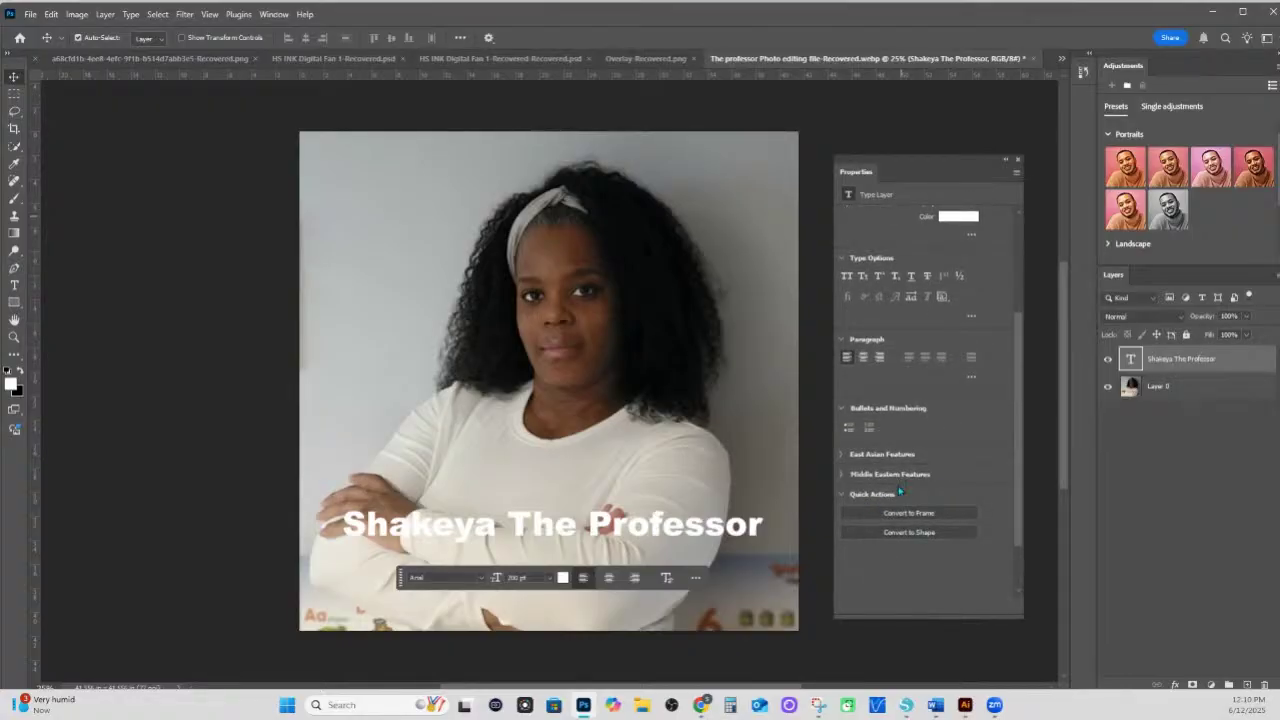
scroll(910, 453, "up", 5)
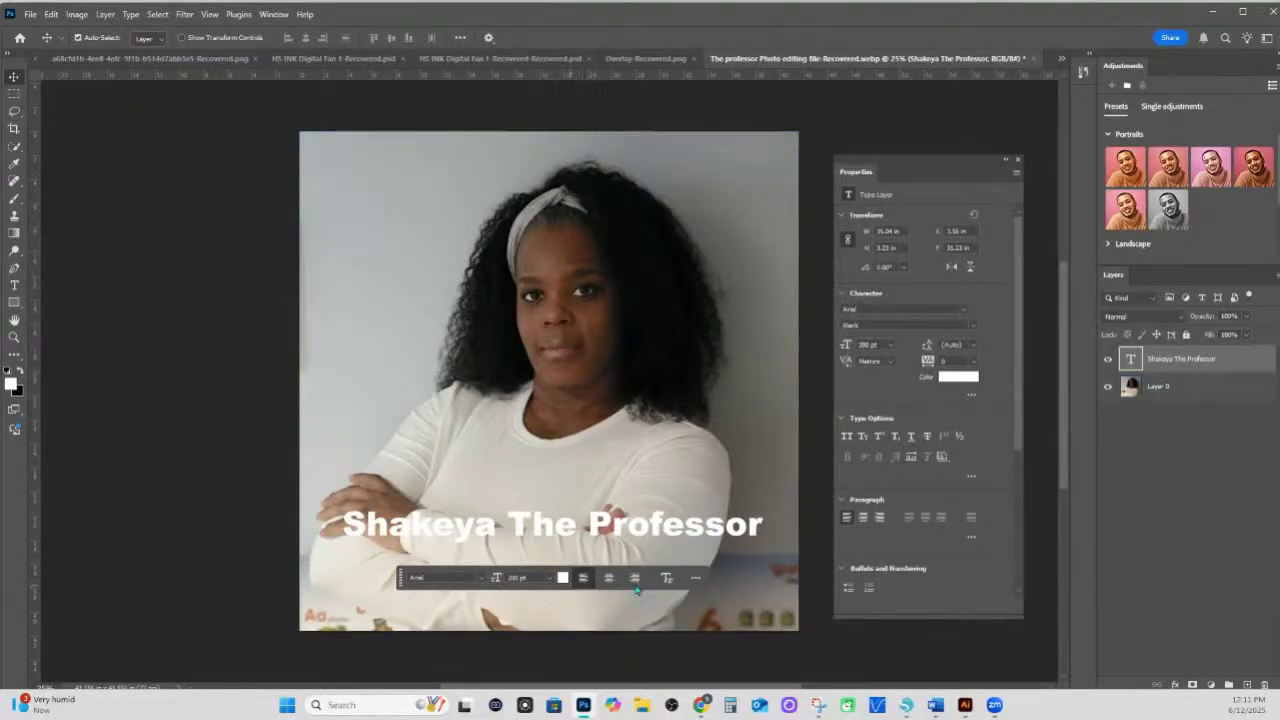
left_click(695, 578)
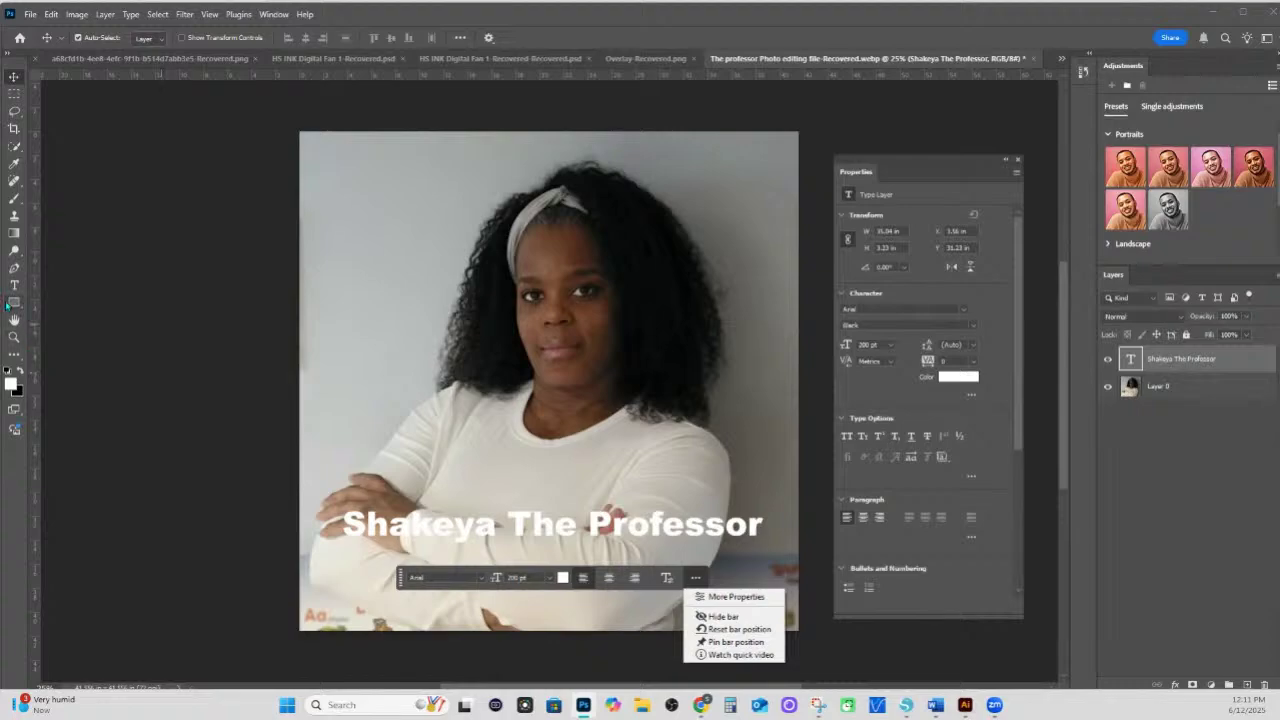
left_click(388, 303)
mouse_move(388, 303)
left_mouse_down()
mouse_move(463, 286)
mouse_move(412, 303)
left_mouse_up()
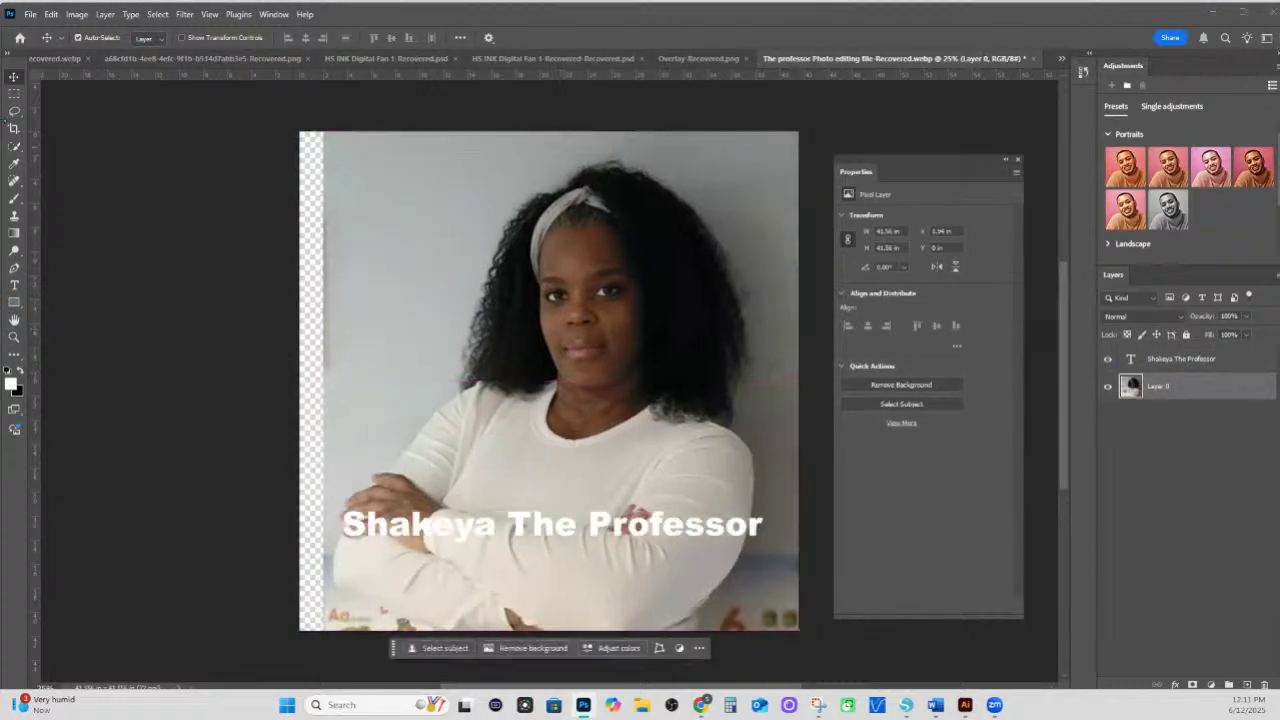
key("ctrl+z")
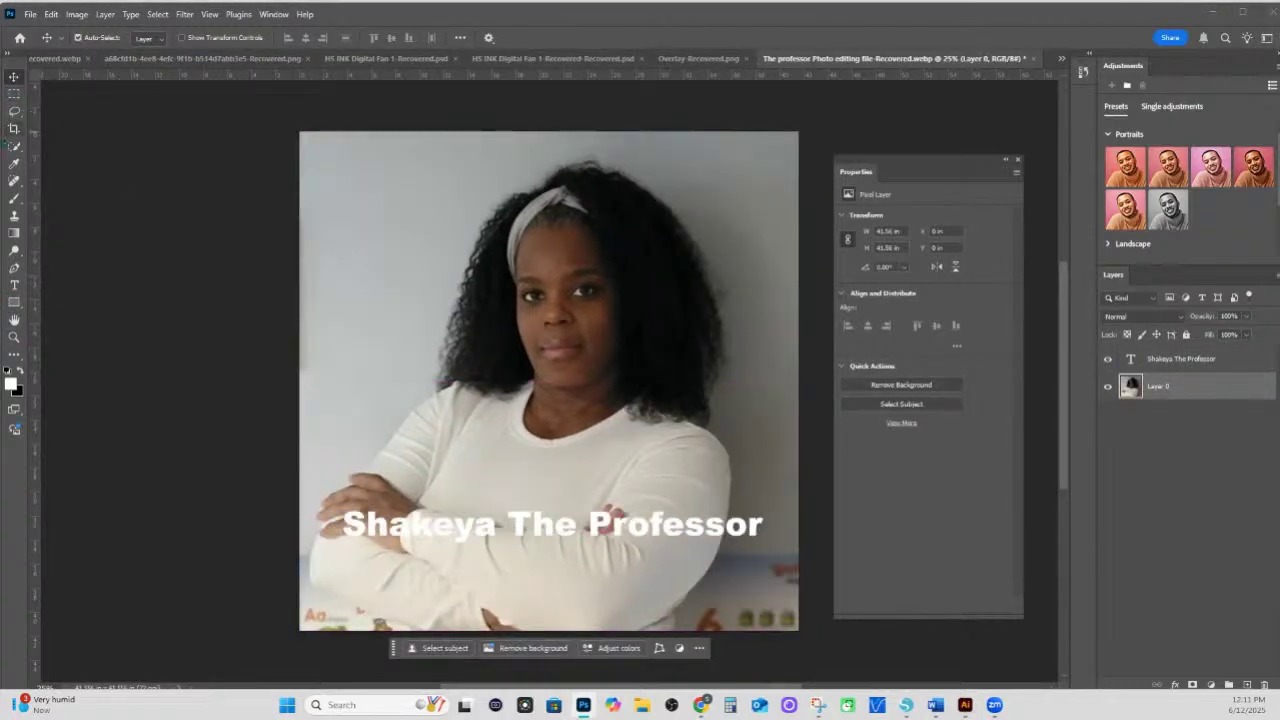
- Draw an orange rectangle about 7.36 in wide and 5.56 in high over the face in the portrait
right_click(13, 302)
left_click(60, 302)
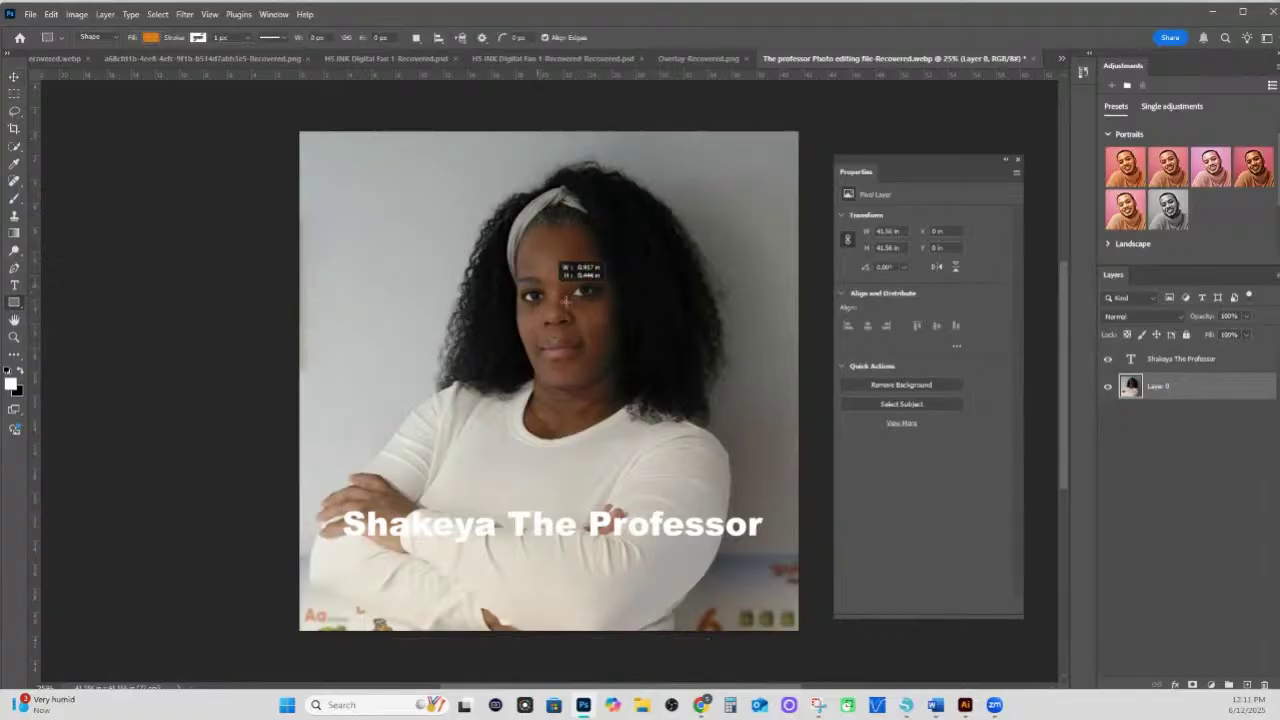
left_click_drag(523, 282, 612, 348)
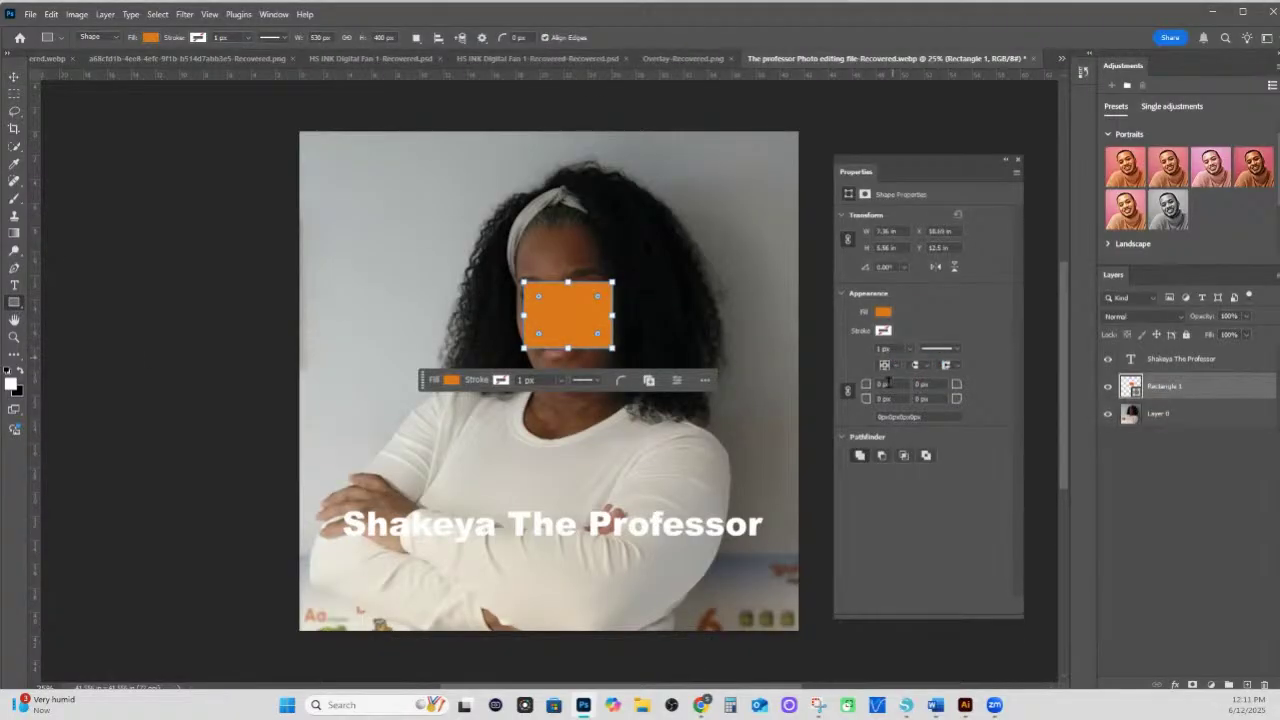
- Give the rectangle a light blue stroke 35.2 px wide
left_click(883, 331)
left_click(896, 401)
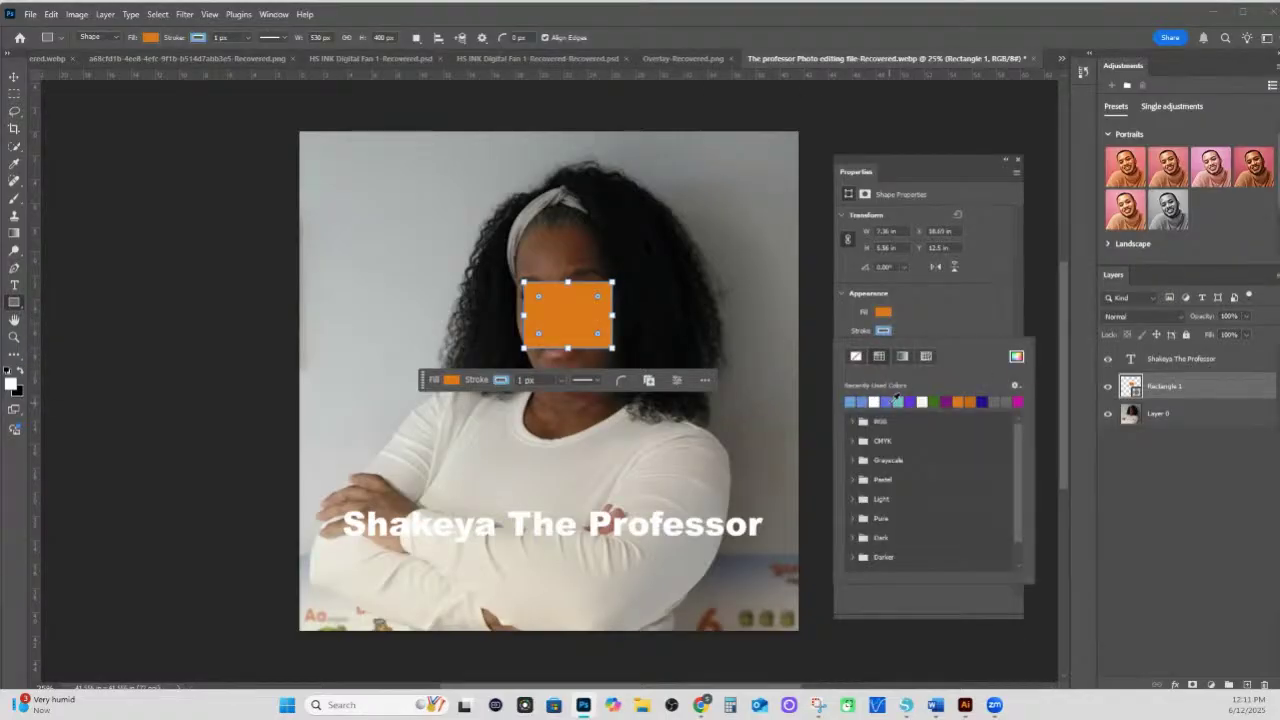
left_click(923, 326)
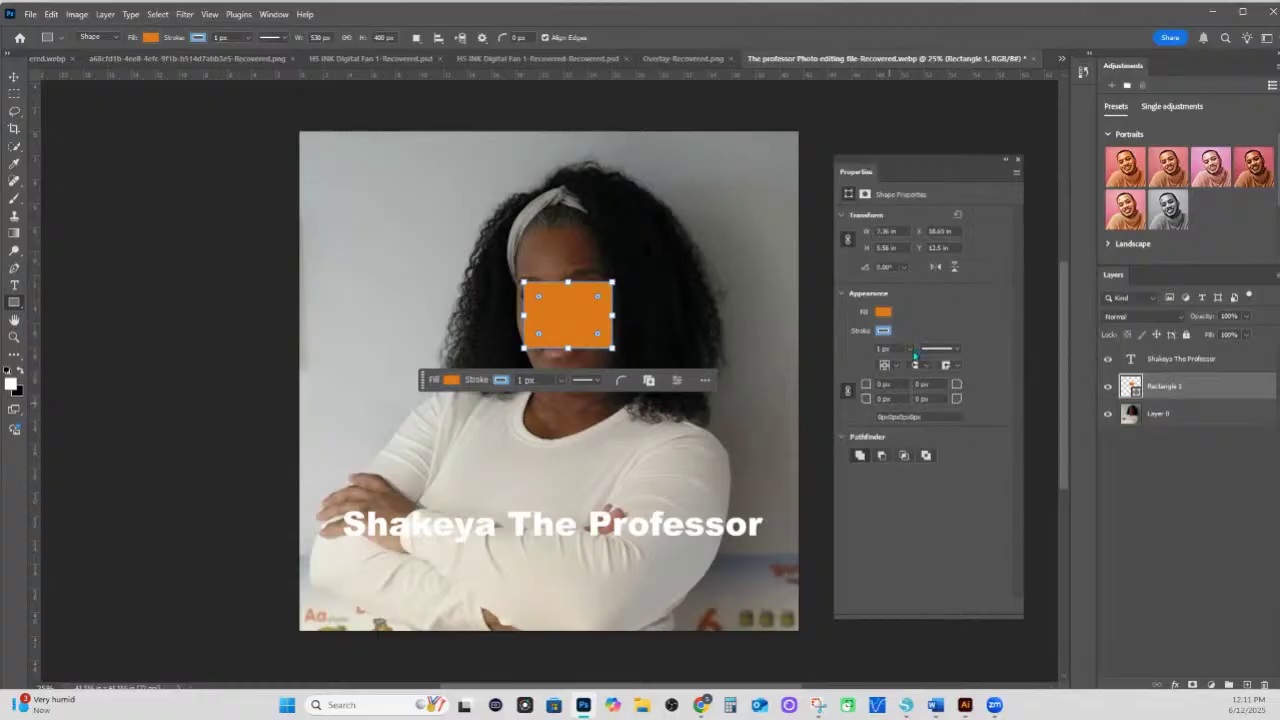
left_click(909, 350)
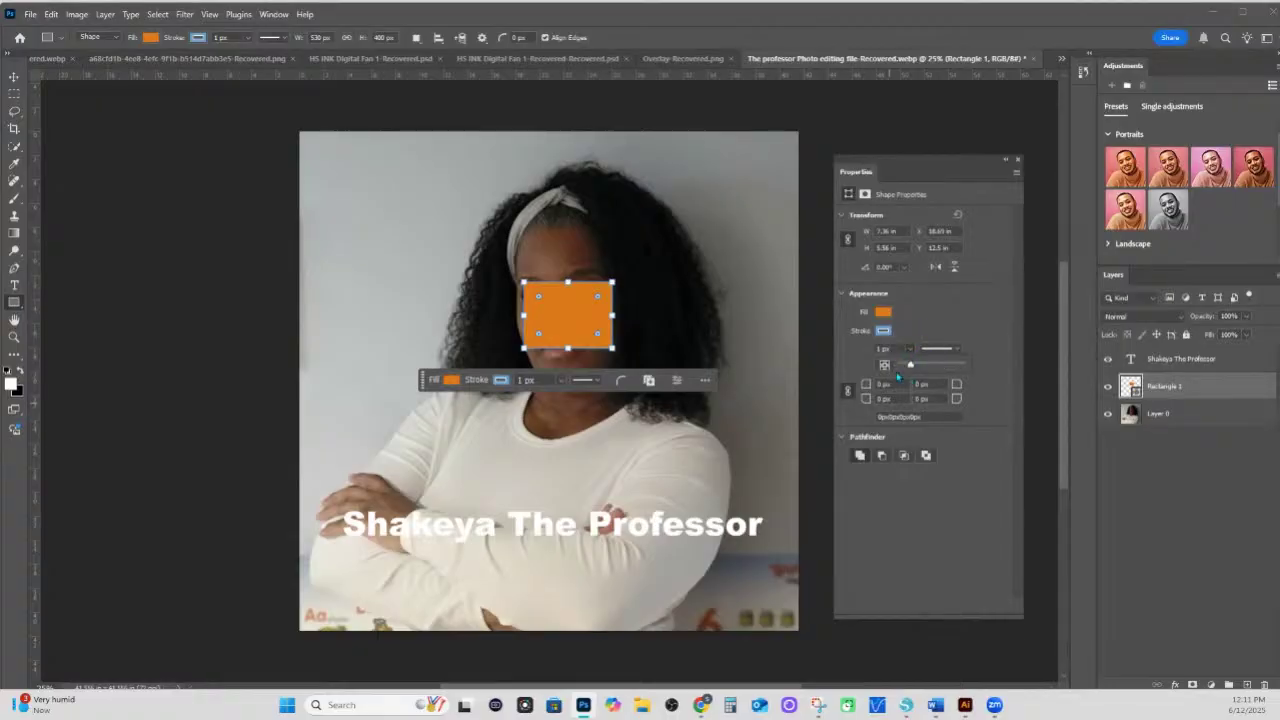
left_click_drag(910, 366, 947, 372)
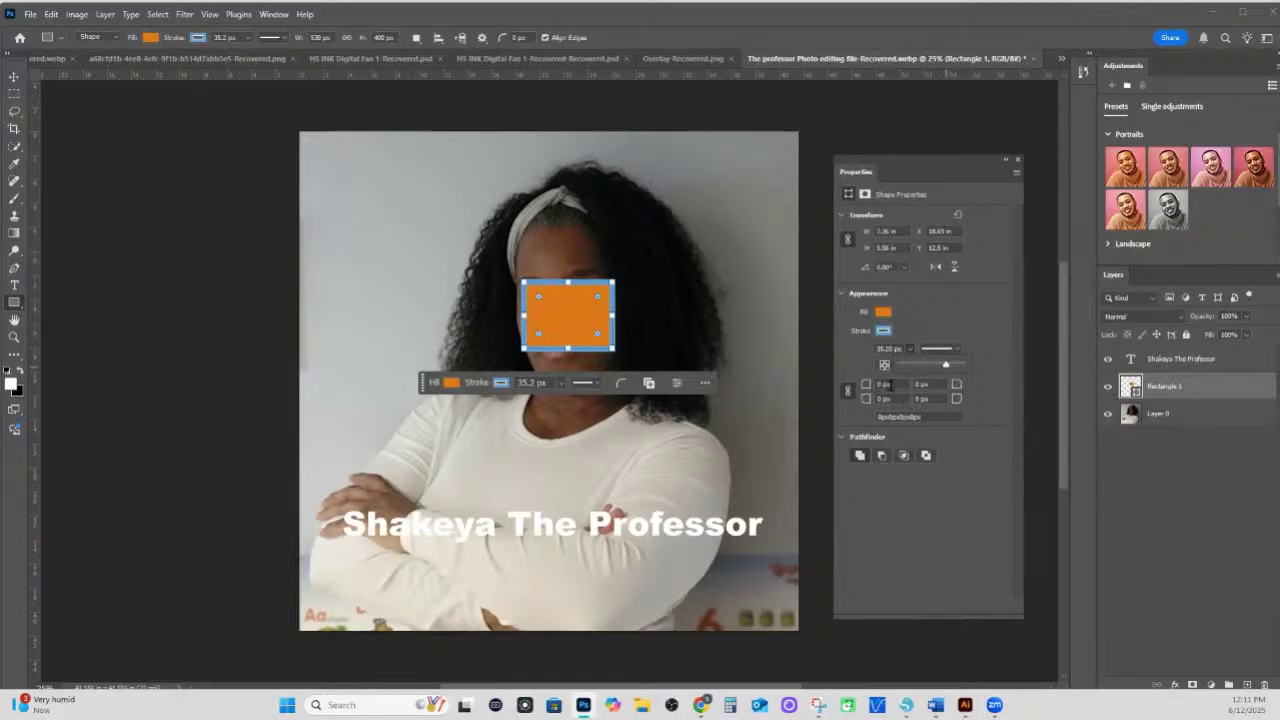
- Set all the rectangle's corner radii to 6 px and reselect the rectangle with the Move tool
left_click(884, 384)
type("1")
left_click(638, 275)
left_click(677, 298)
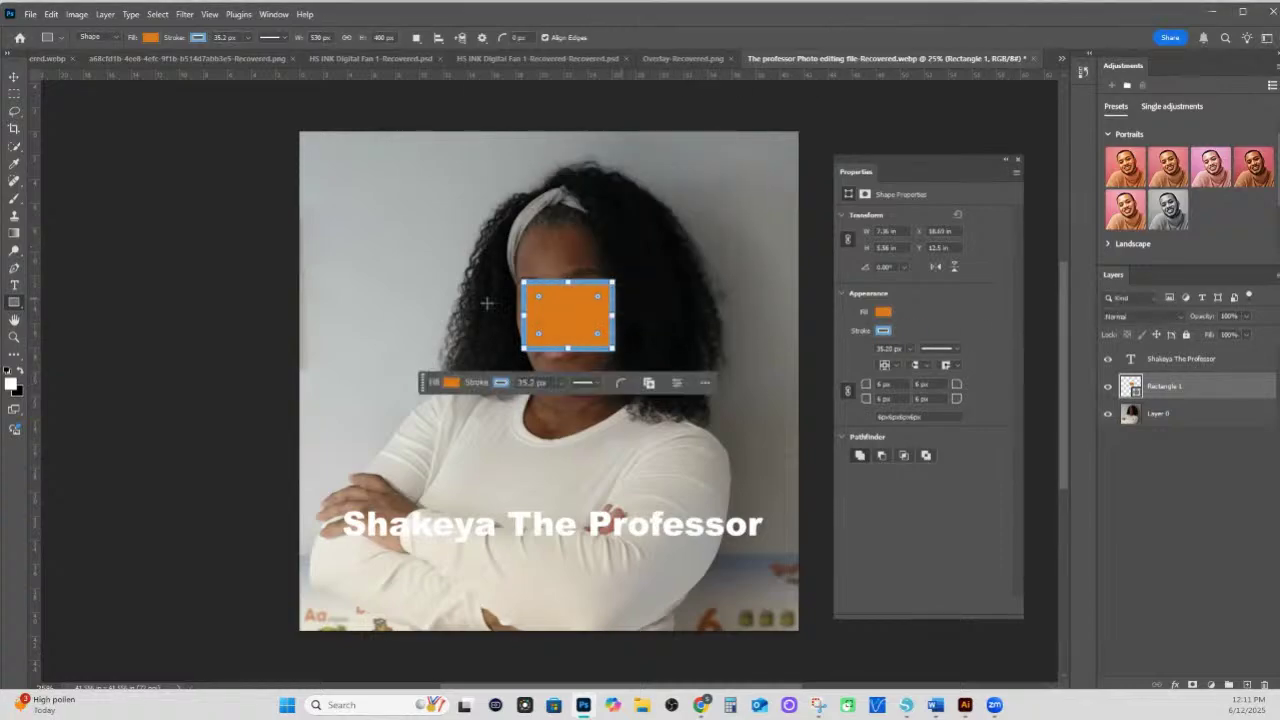
left_click(14, 76)
left_click(447, 296)
left_click(560, 318)
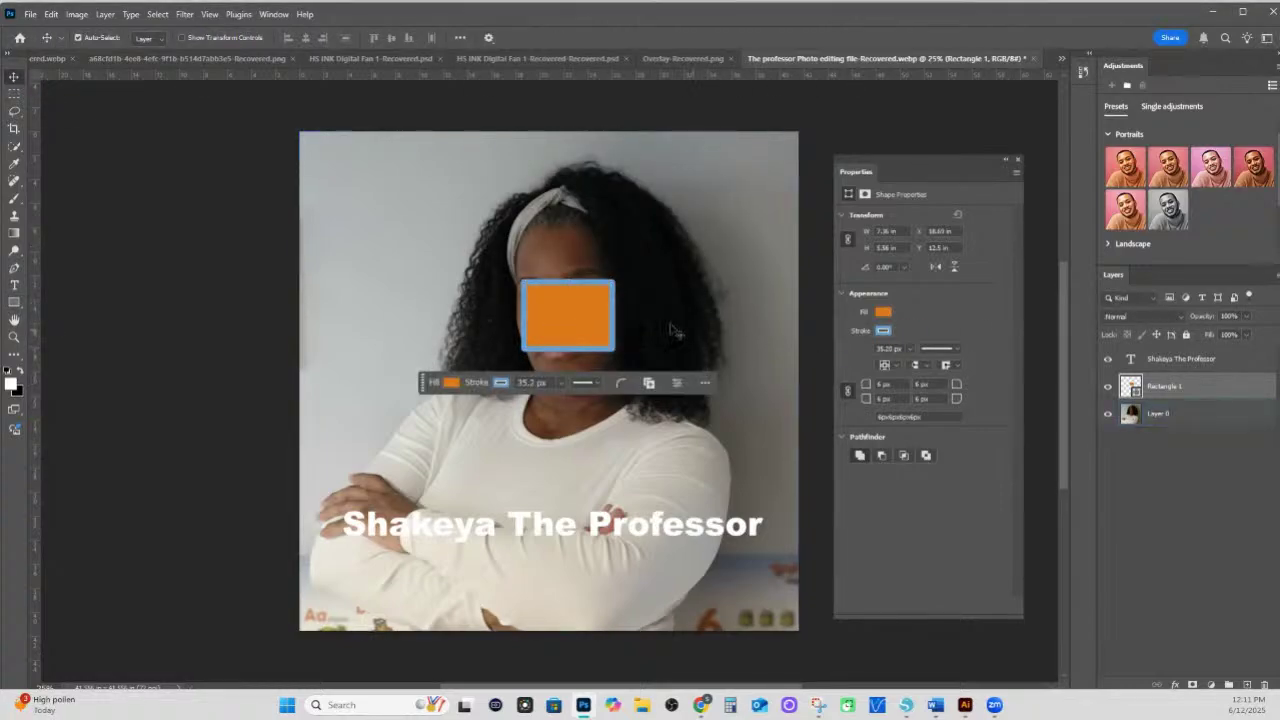
- Unlink the rectangle's corner radii and set the upper-left to 10 px, upper-right to 2 px, and lower-right to 4 px
left_click(847, 390)
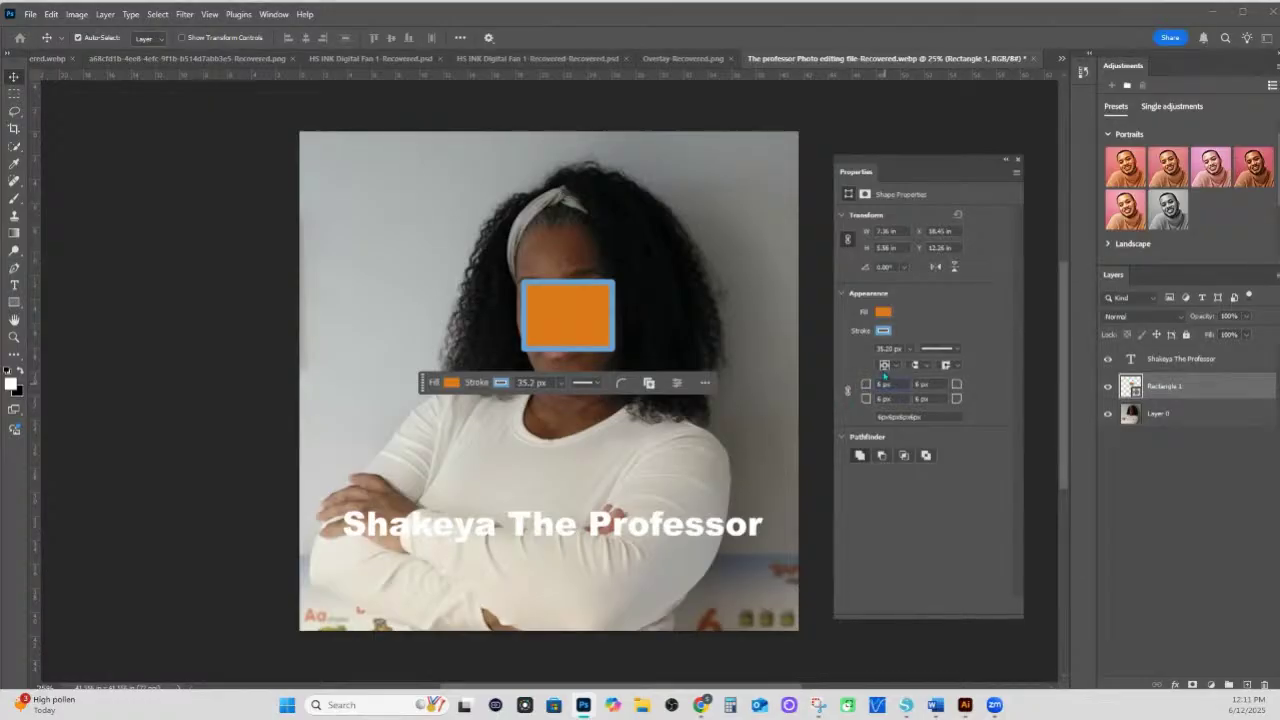
left_click_drag(887, 383, 873, 383)
type("10")
key("Tab")
type("6")
left_click(924, 384)
key("Return")
left_click(894, 399)
left_click(663, 369)
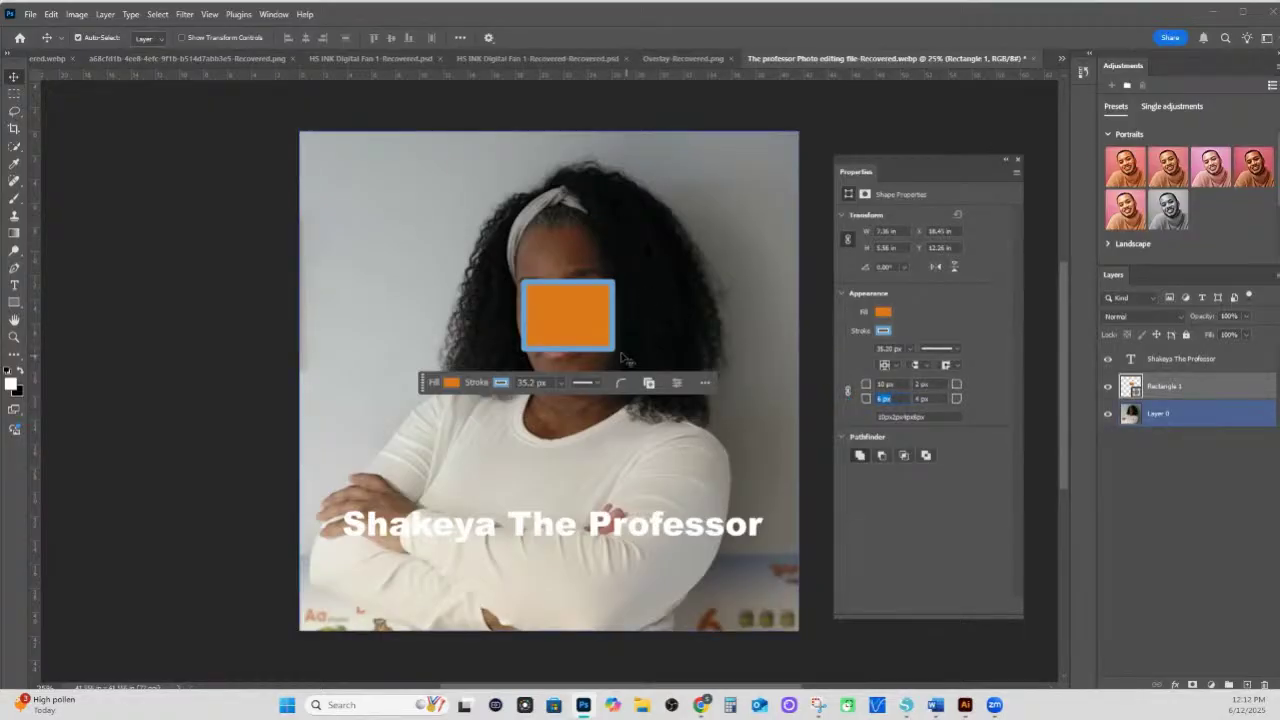
- Reselect the rectangle for a closer view and change its upper-right corner radius
key("z")
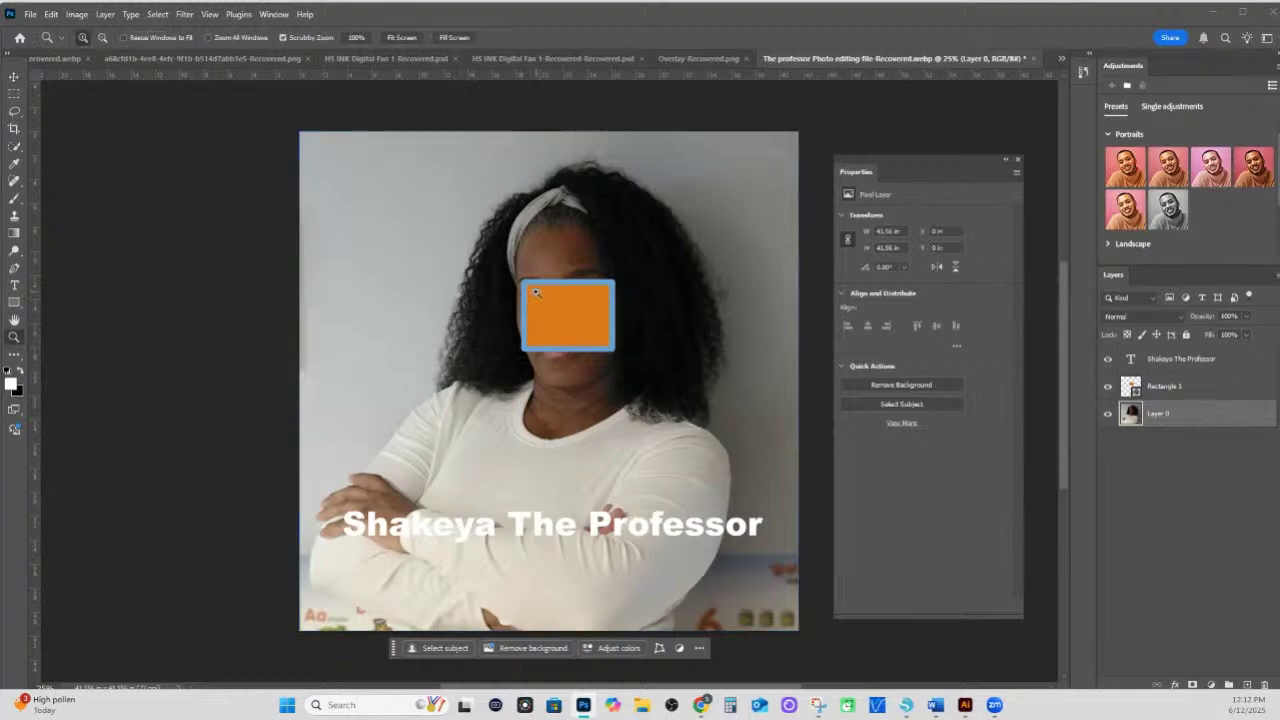
left_click_drag(509, 268, 554, 274)
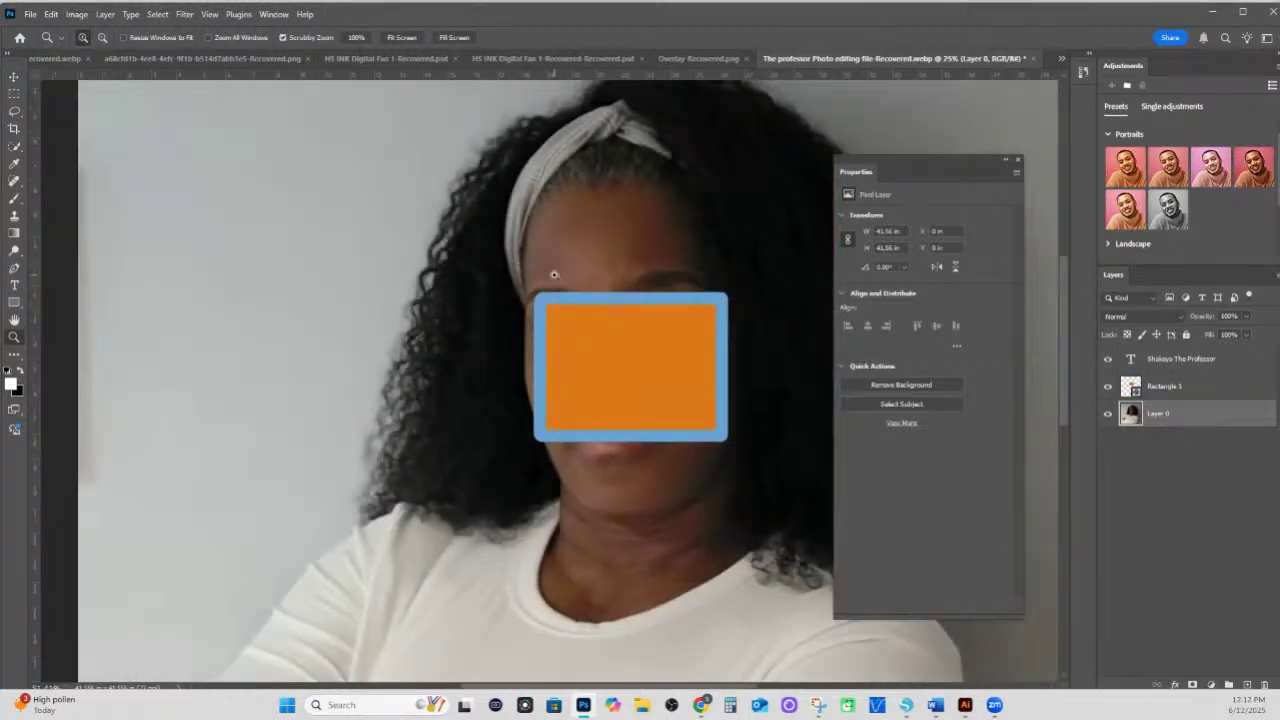
left_click(660, 350)
key("v")
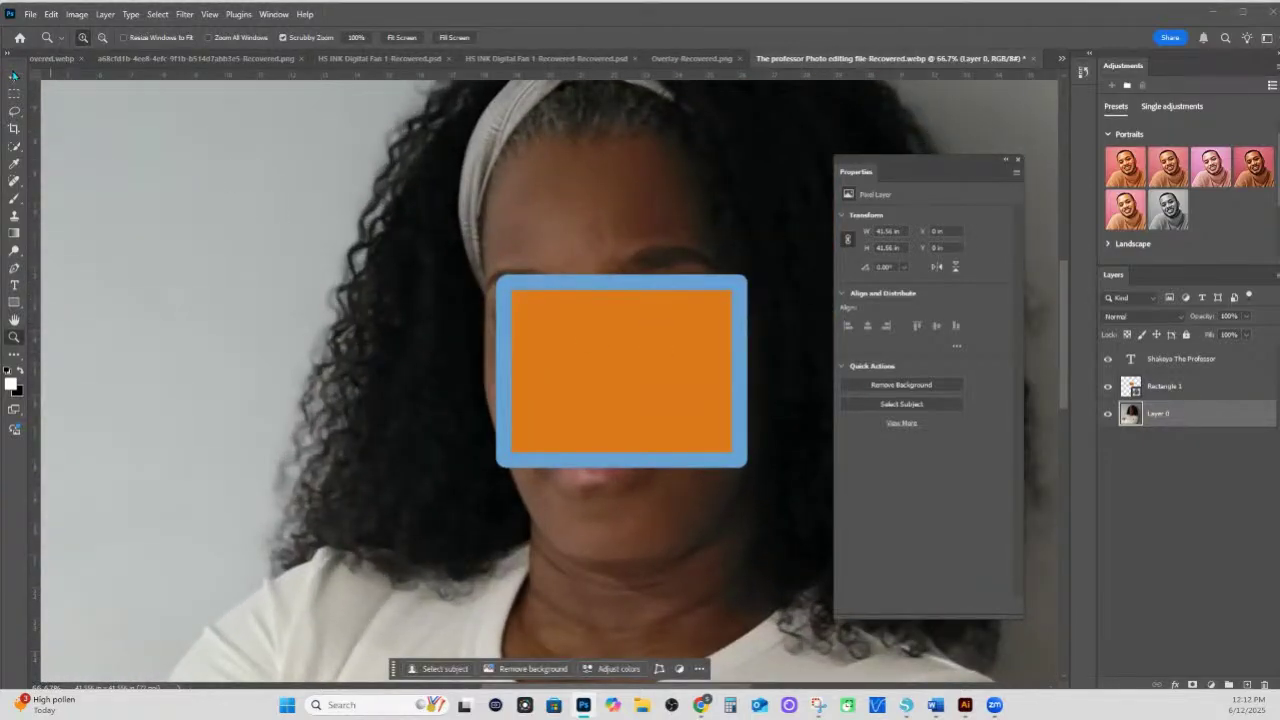
left_click(591, 320)
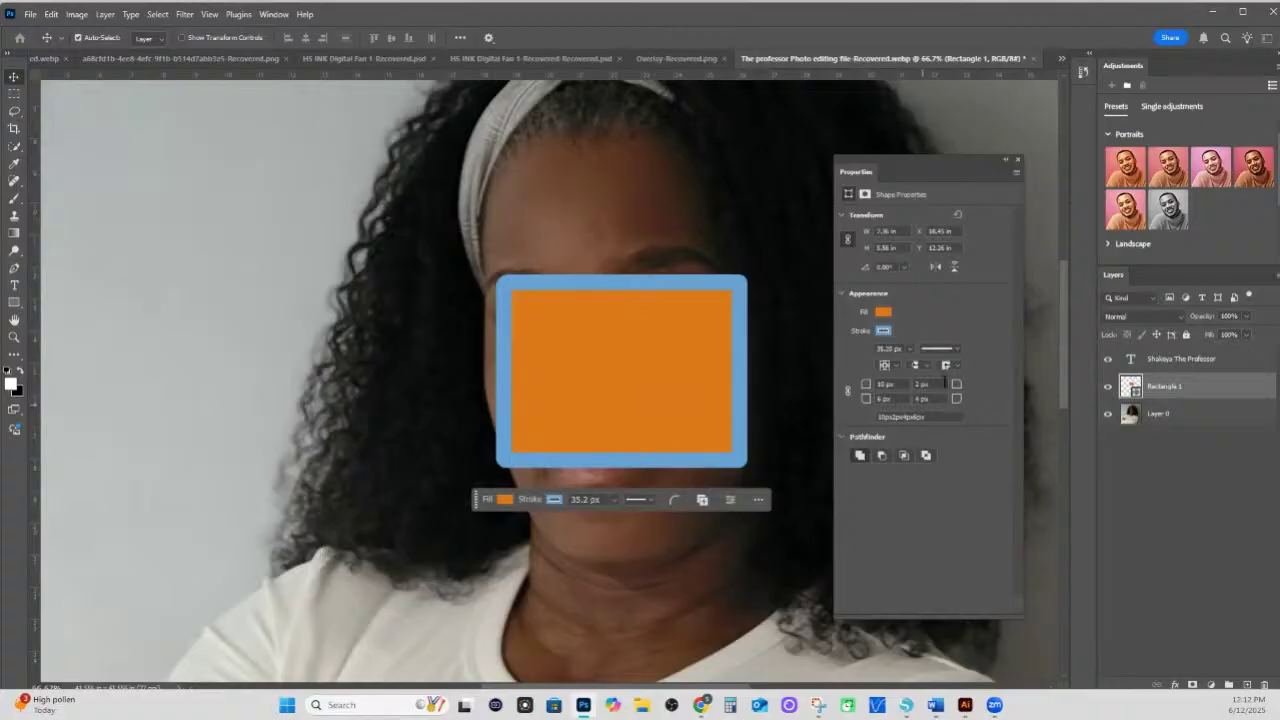
left_click(944, 383)
type("4")
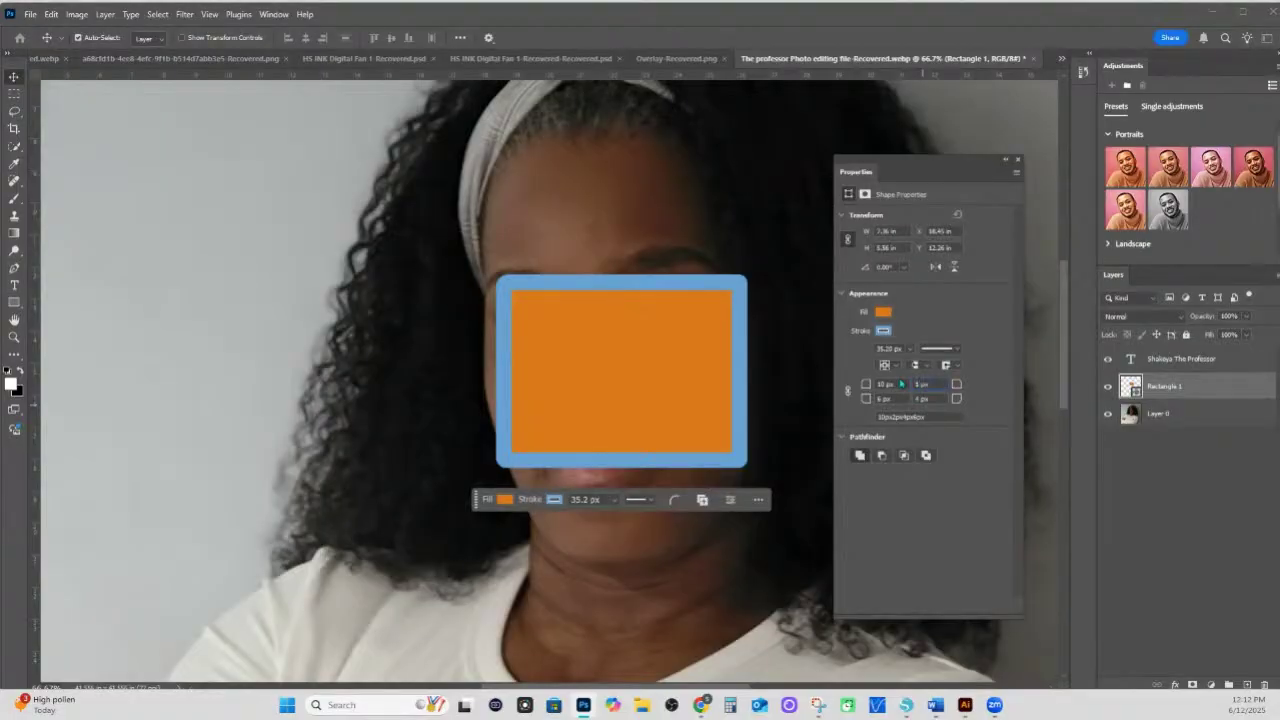
left_click(557, 320)
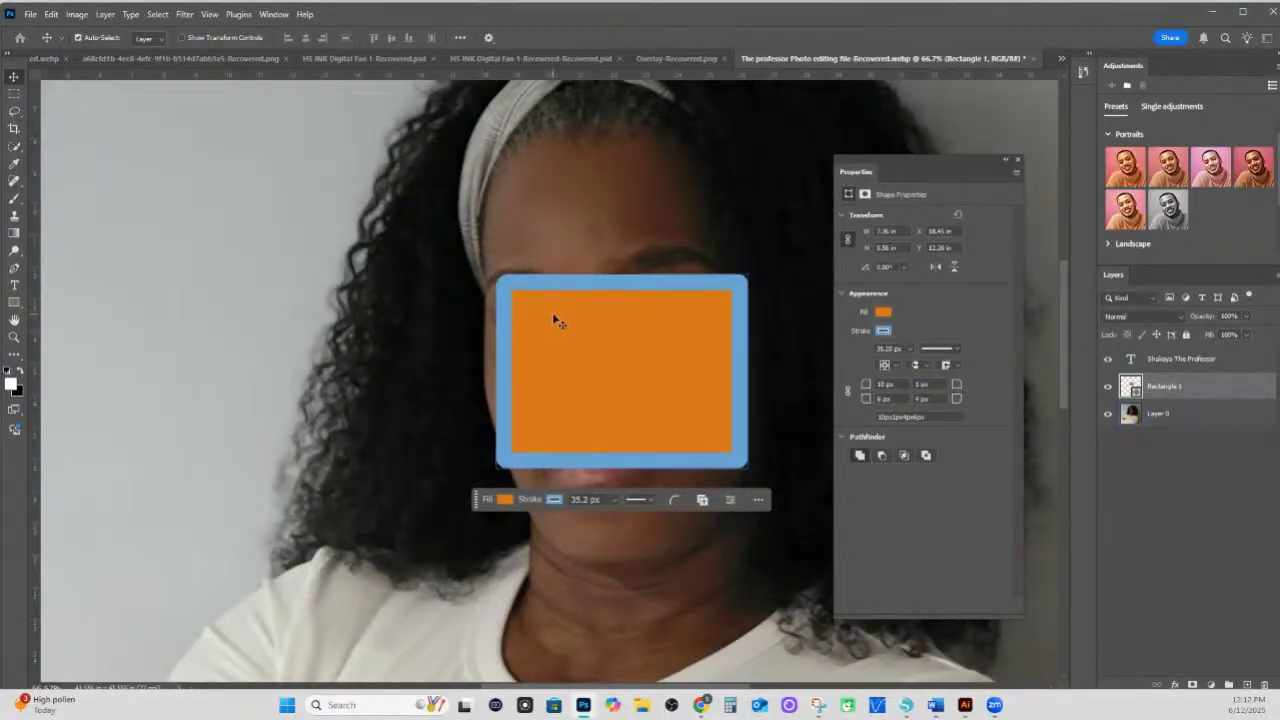
- Set the rectangle's upper-left corner radius to 50 px and its lower-right corner radius to 15 px
left_click(890, 384)
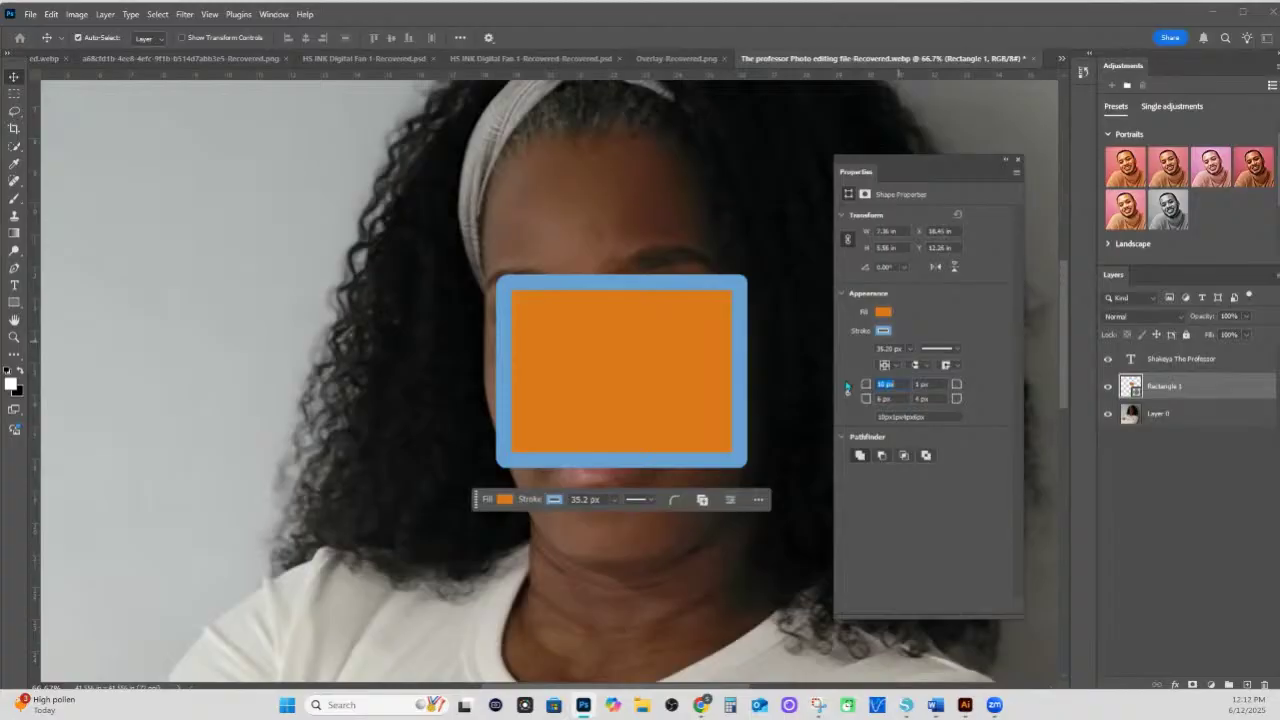
type("20")
left_click(894, 383)
scroll(900, 392, "down", 1)
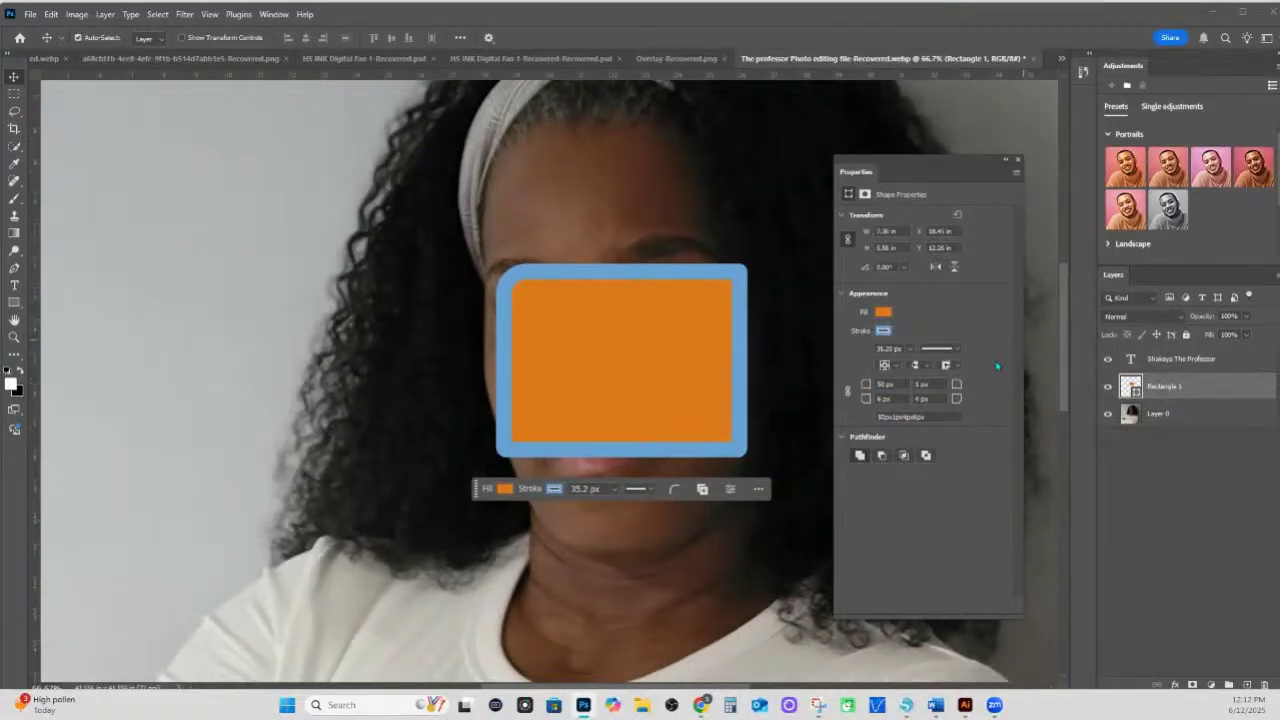
left_click(934, 397)
type("15")
key("Return")
scroll(686, 380, "up", 2)
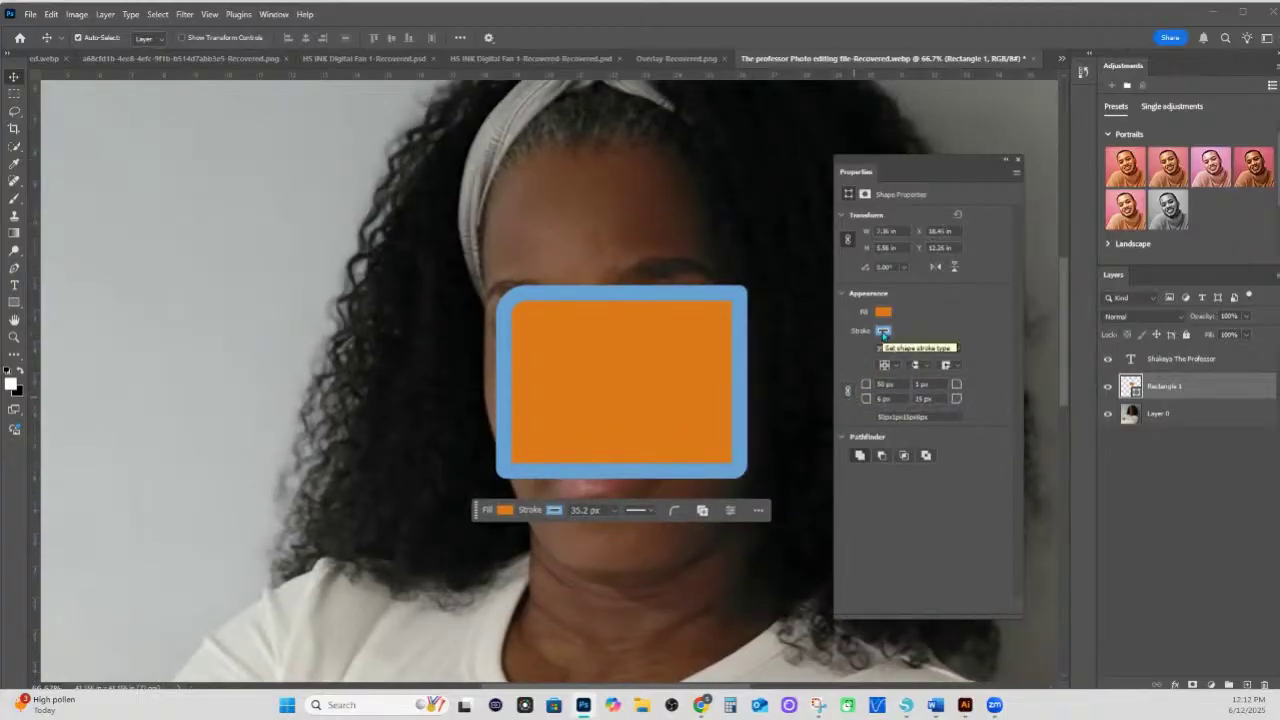
- Delete the orange rectangle from the portrait and select the title's text layer
left_click(616, 532)
left_click(615, 414)
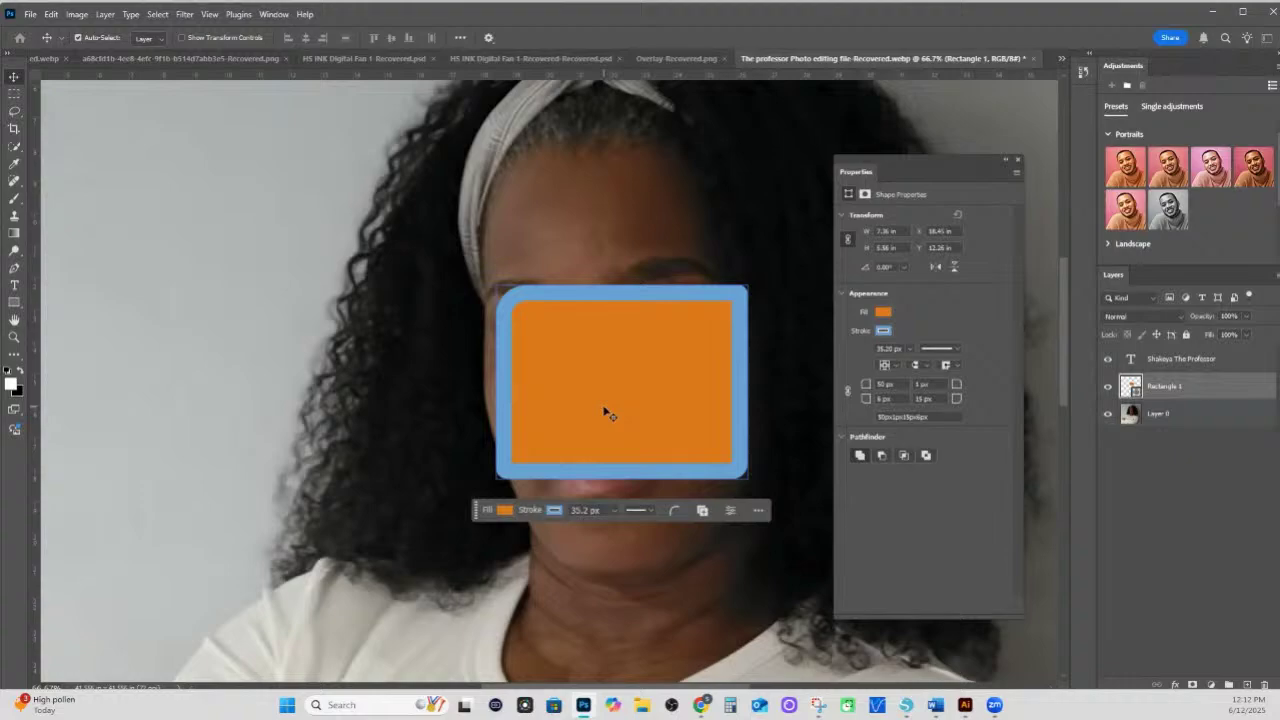
key("Delete")
scroll(615, 430, "down", 10)
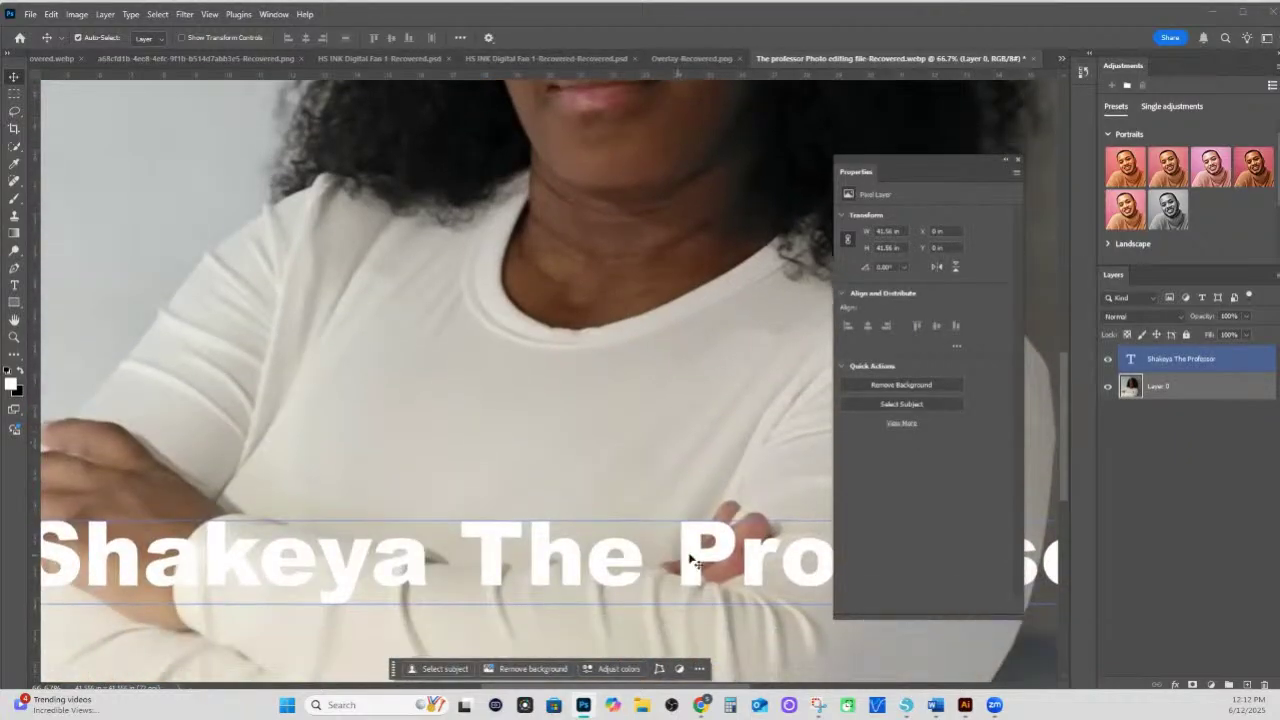
left_click(1156, 362)
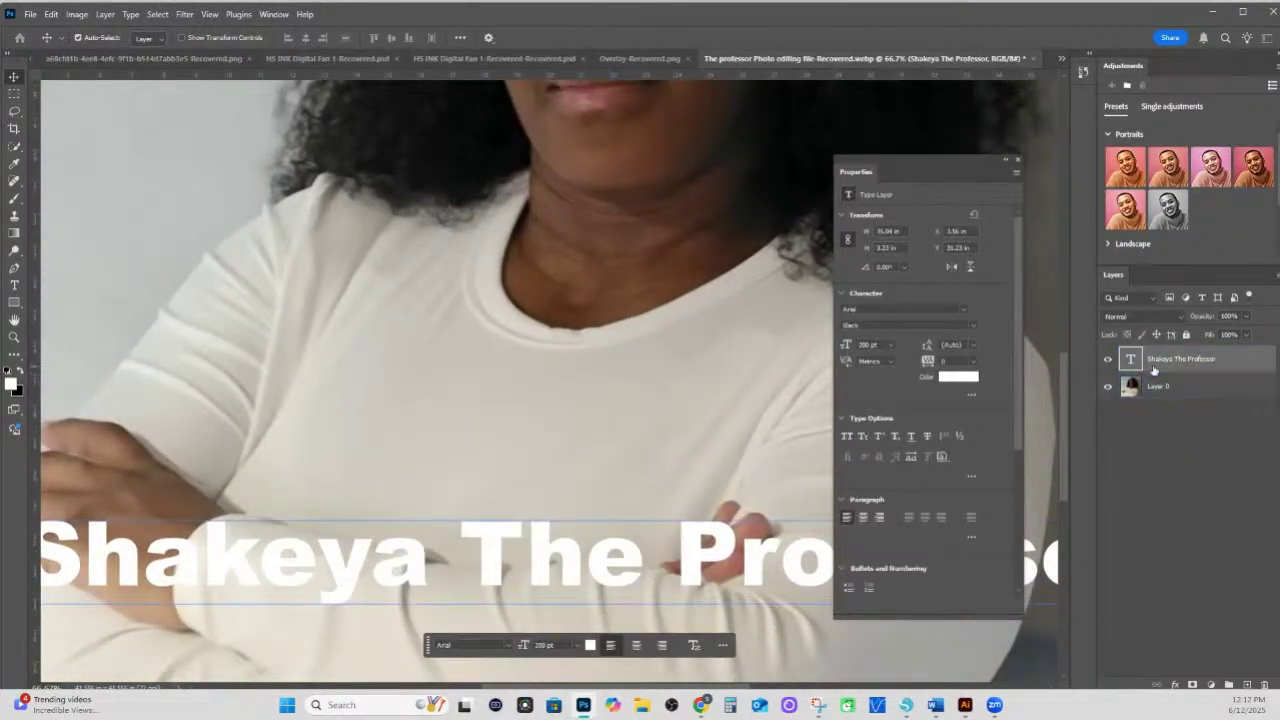
- Duplicate the title's text layer and convert the copy to a smart object
right_click(1155, 370)
left_click(1048, 201)
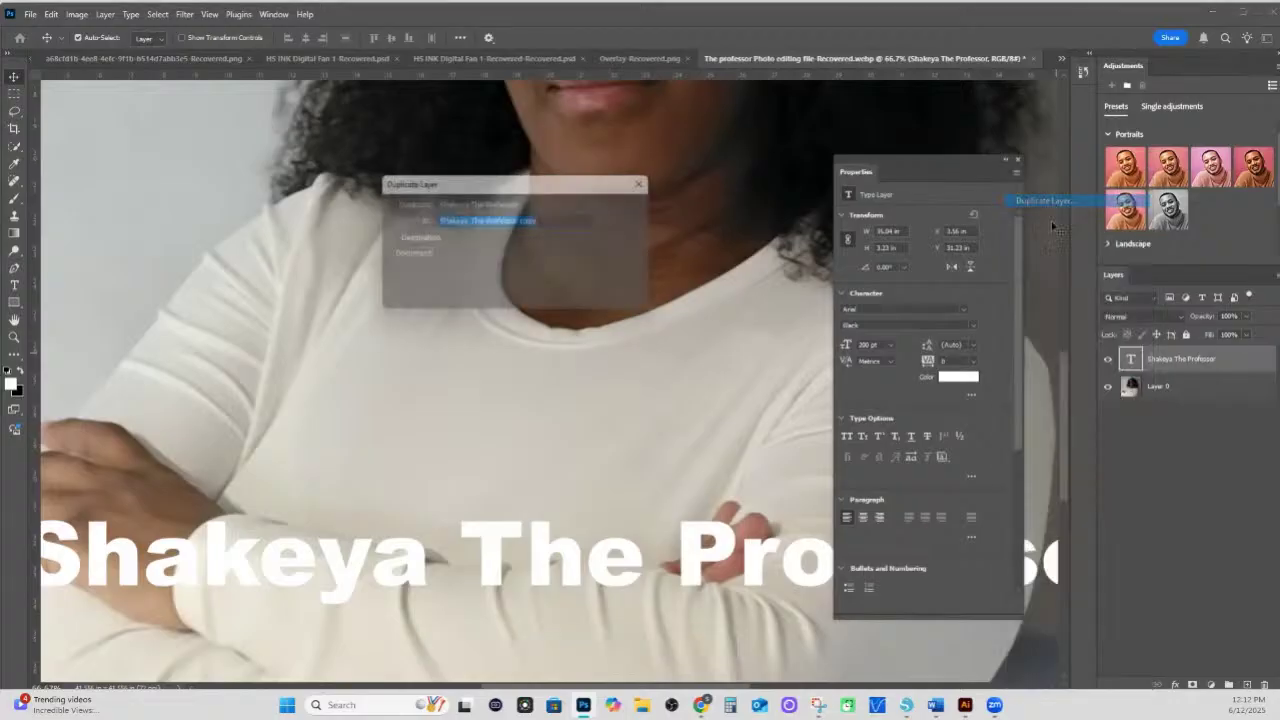
left_click(634, 210)
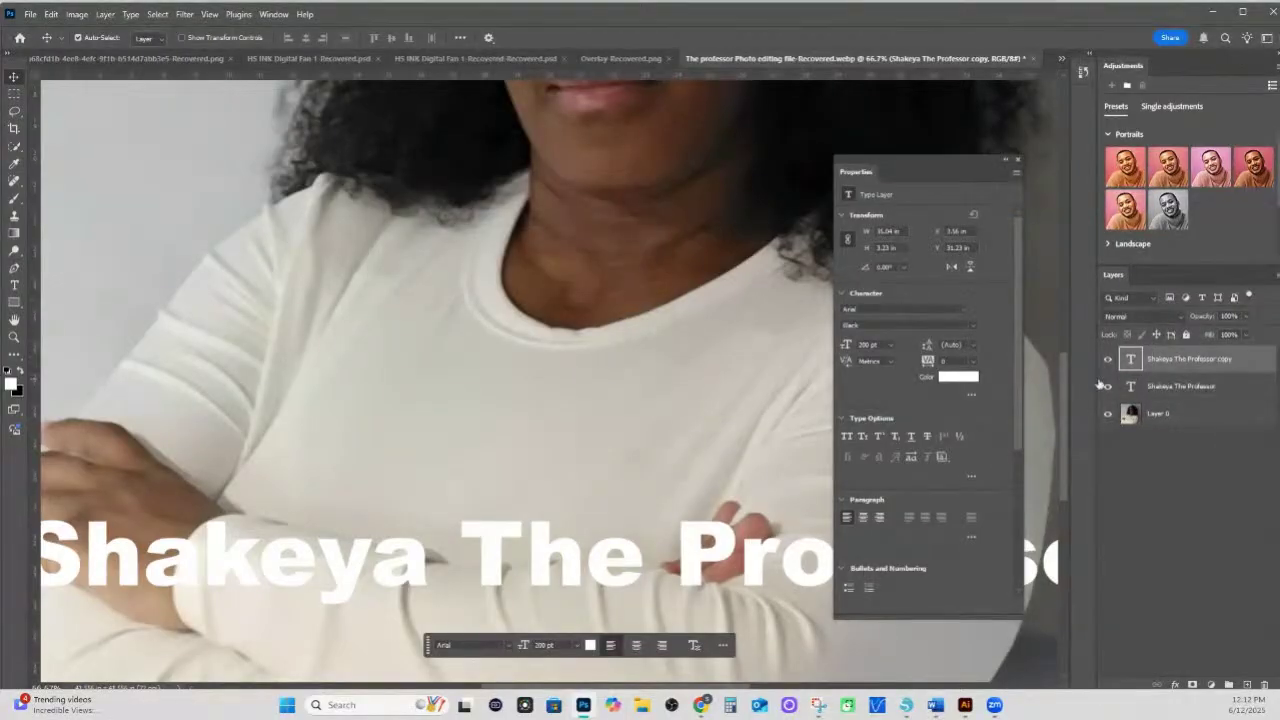
right_click(1158, 363)
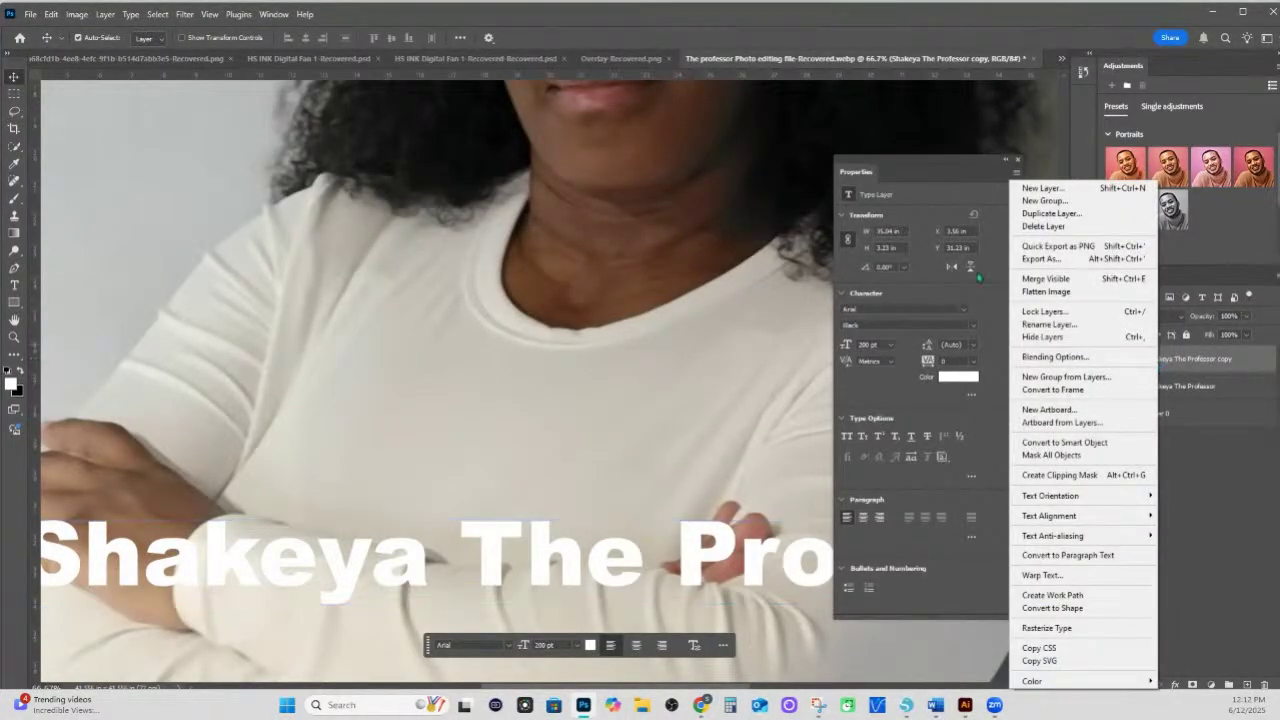
left_click(1065, 442)
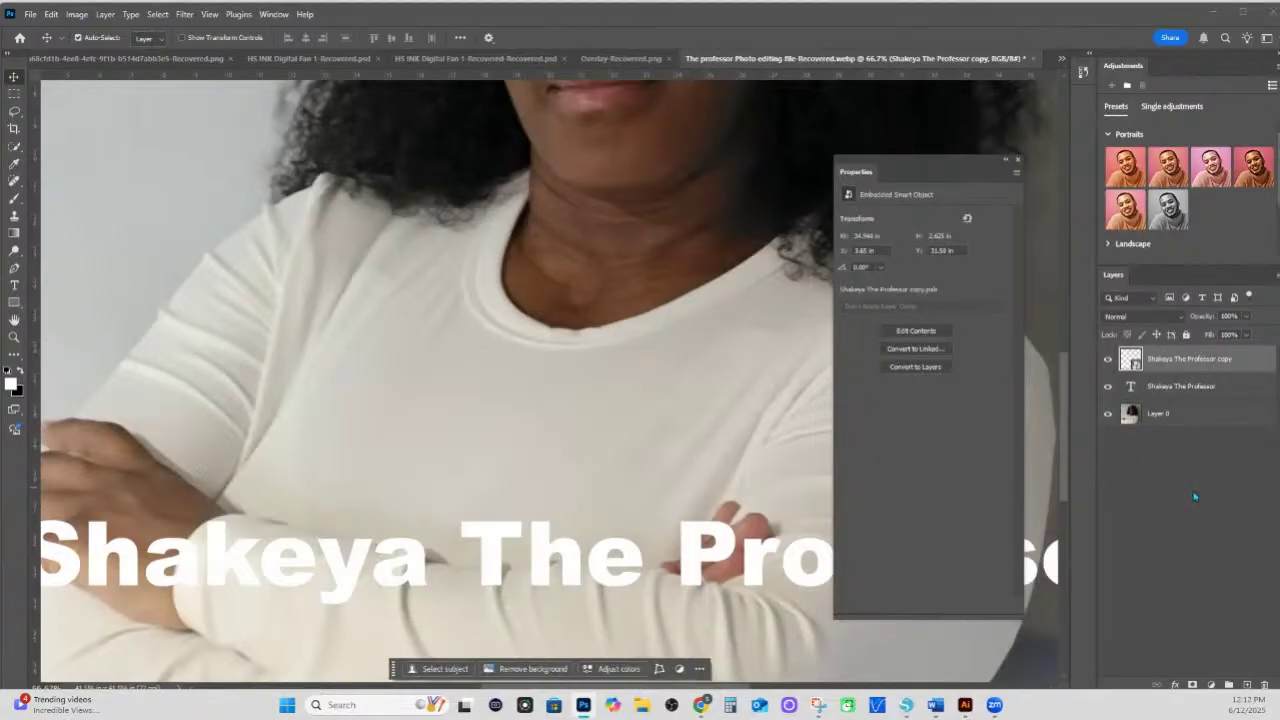
- Add a Stroke effect to the original title text layer and set the stroke color to purple
left_click(1160, 388)
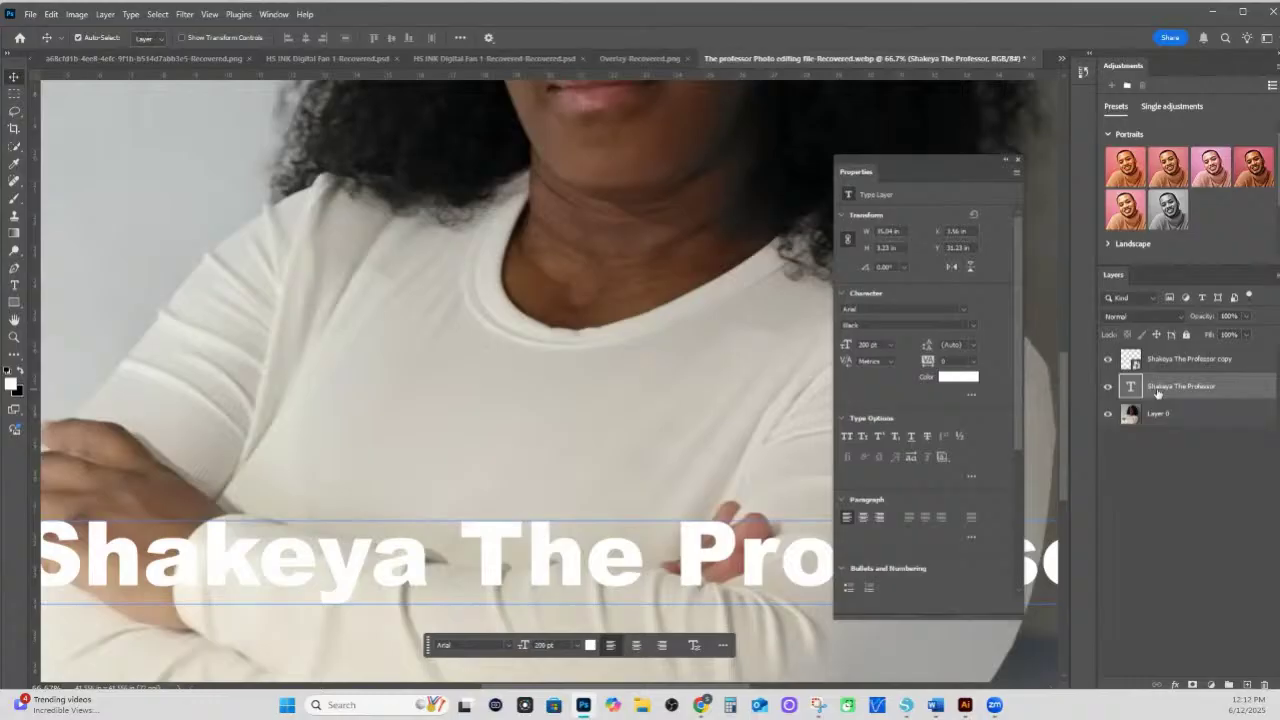
right_click(1159, 393)
key("Escape")
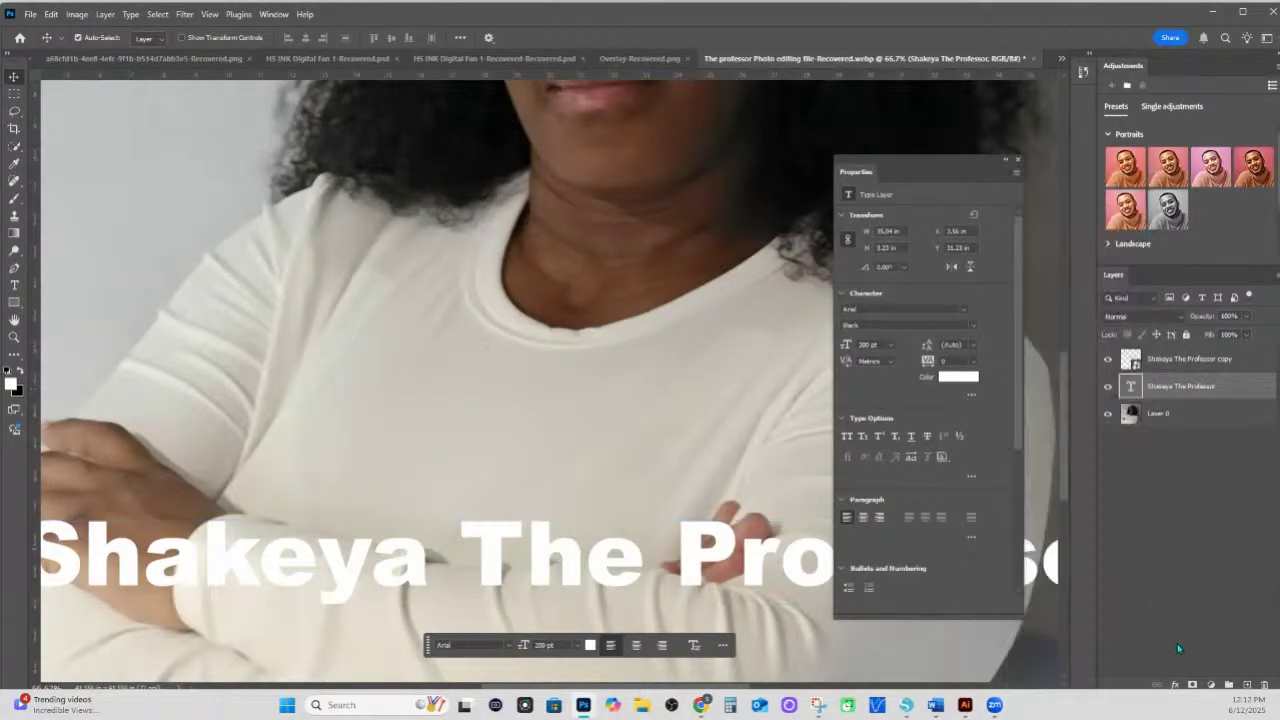
left_click(1177, 685)
left_click(1196, 586)
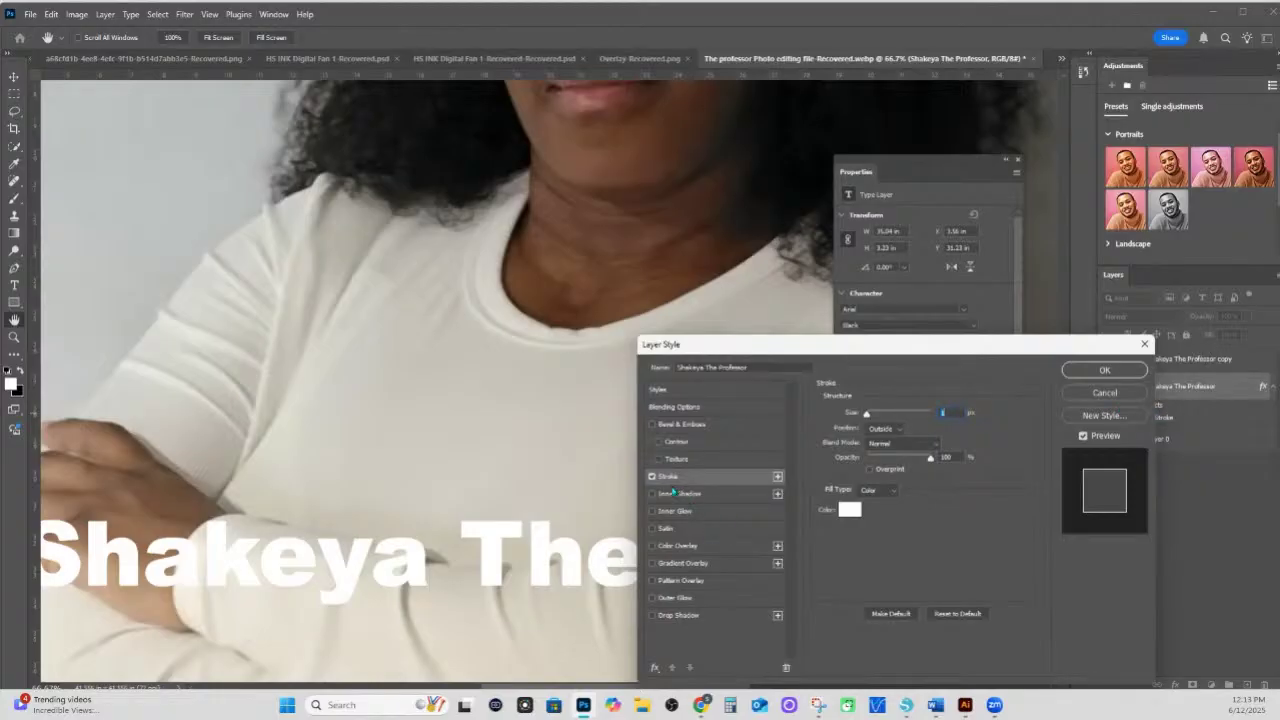
left_click(850, 511)
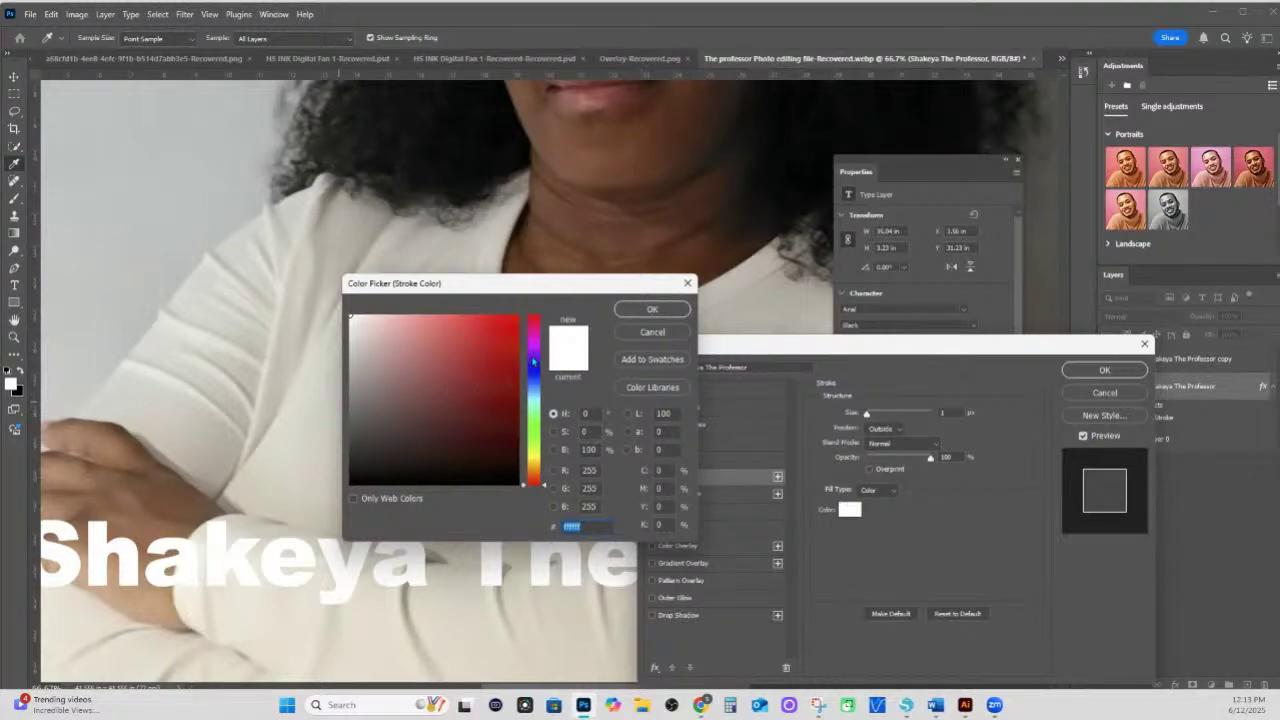
left_click(533, 345)
left_click(492, 347)
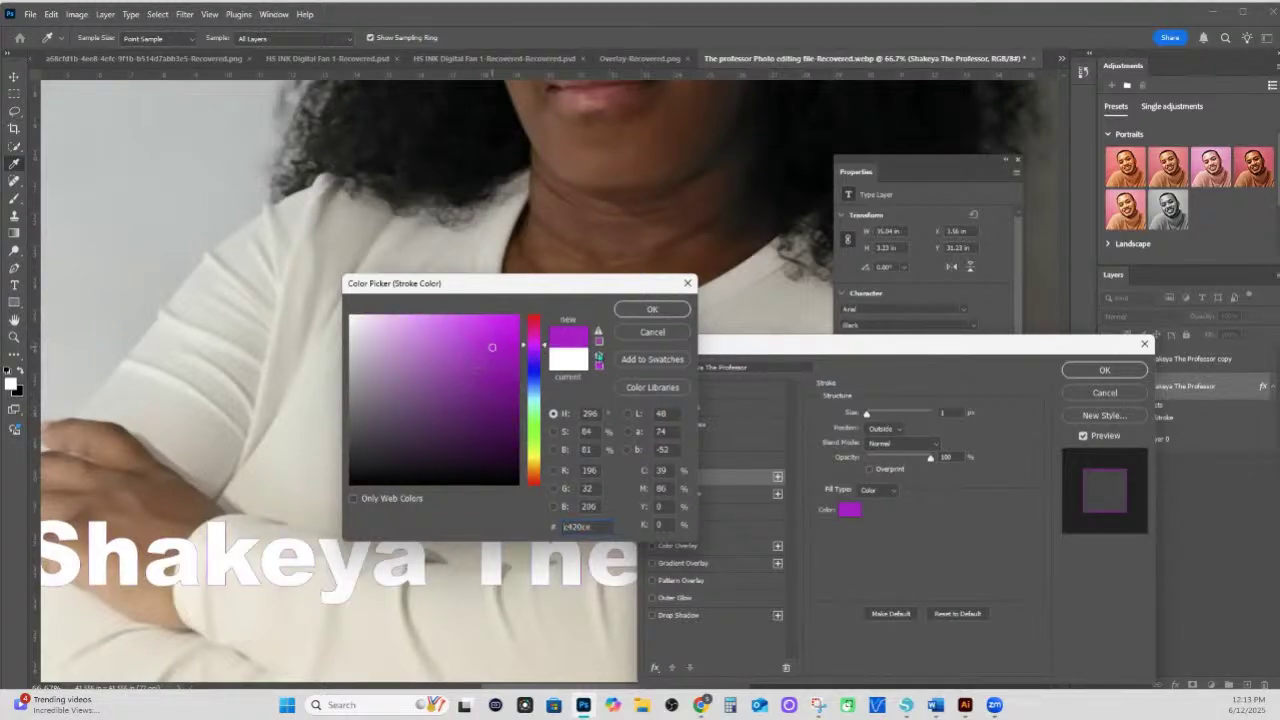
left_click(652, 310)
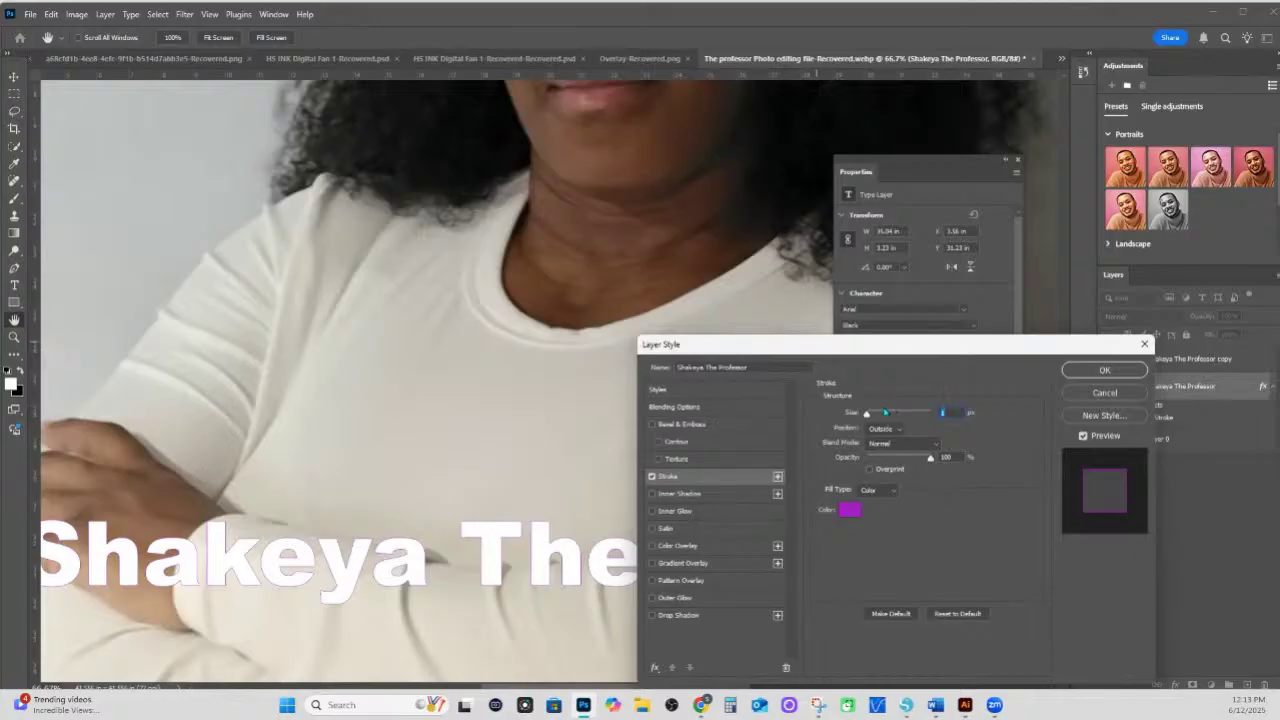
- Widen the title's stroke to about 18 px and try the Inside position at different sizes
mouse_move(866, 414)
left_mouse_down()
mouse_move(886, 414)
mouse_move(875, 414)
left_mouse_up()
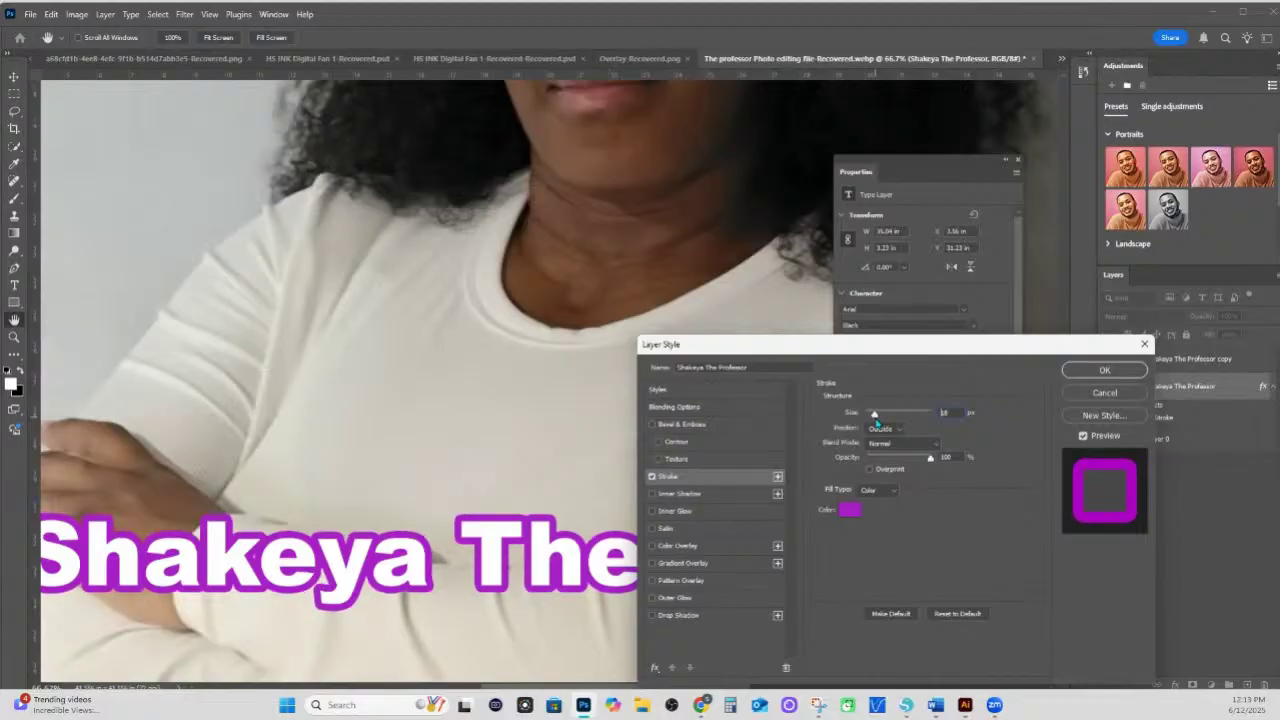
left_click(895, 429)
left_click(885, 447)
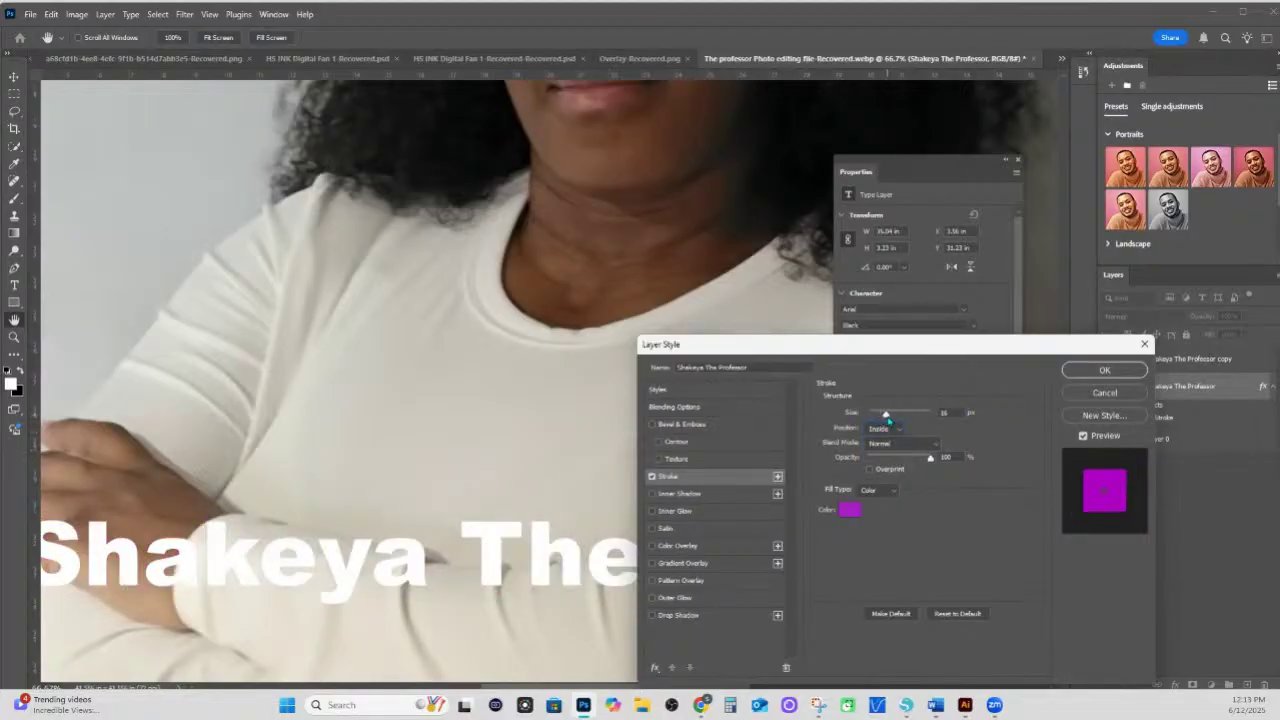
mouse_move(888, 420)
left_mouse_down()
mouse_move(918, 418)
mouse_move(890, 420)
left_mouse_up()
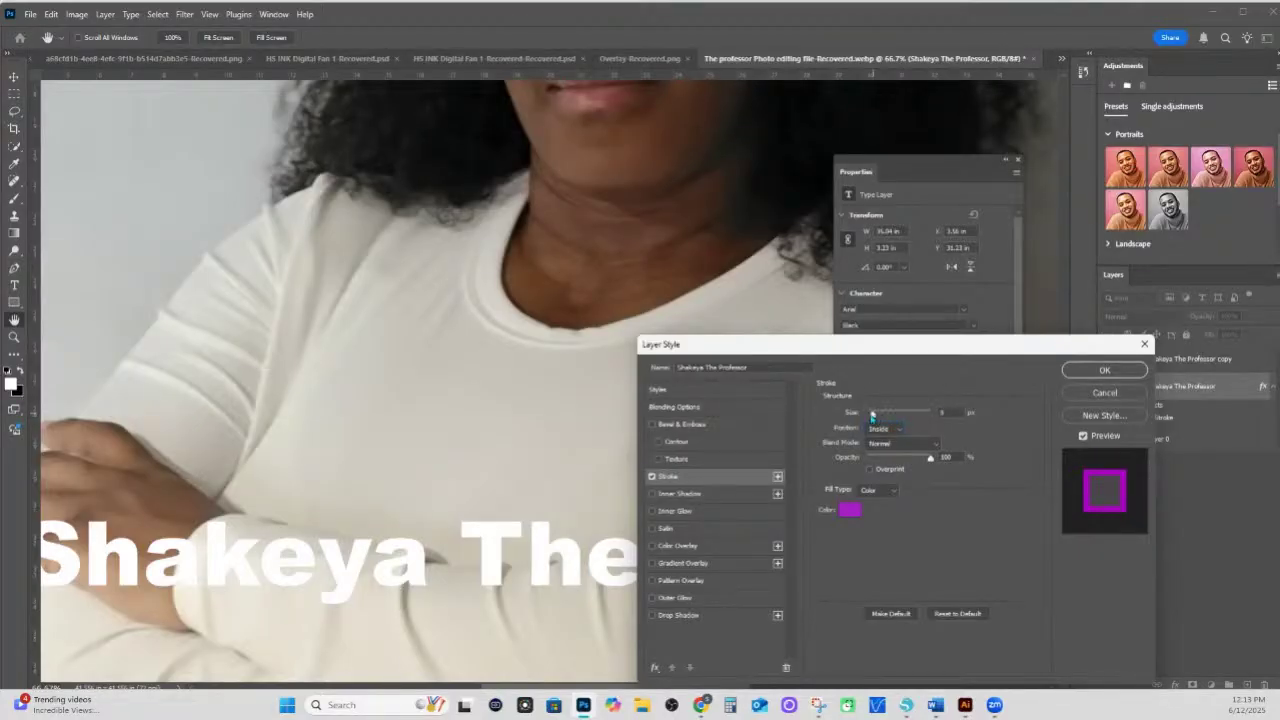
left_click_drag(918, 418, 886, 420)
- Try the title's stroke in the Center position and in the Inside position again while varying its size
left_click(889, 429)
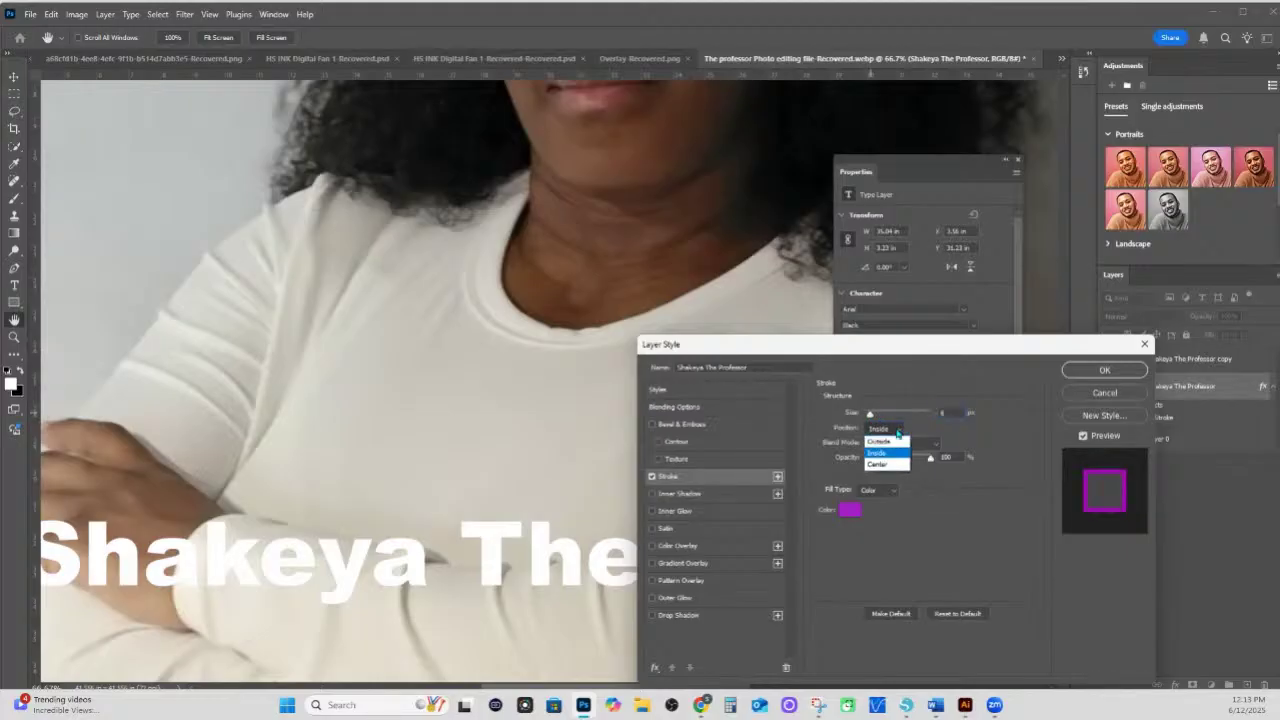
left_click(880, 457)
mouse_move(871, 421)
left_mouse_down()
mouse_move(897, 423)
mouse_move(873, 425)
left_mouse_up()
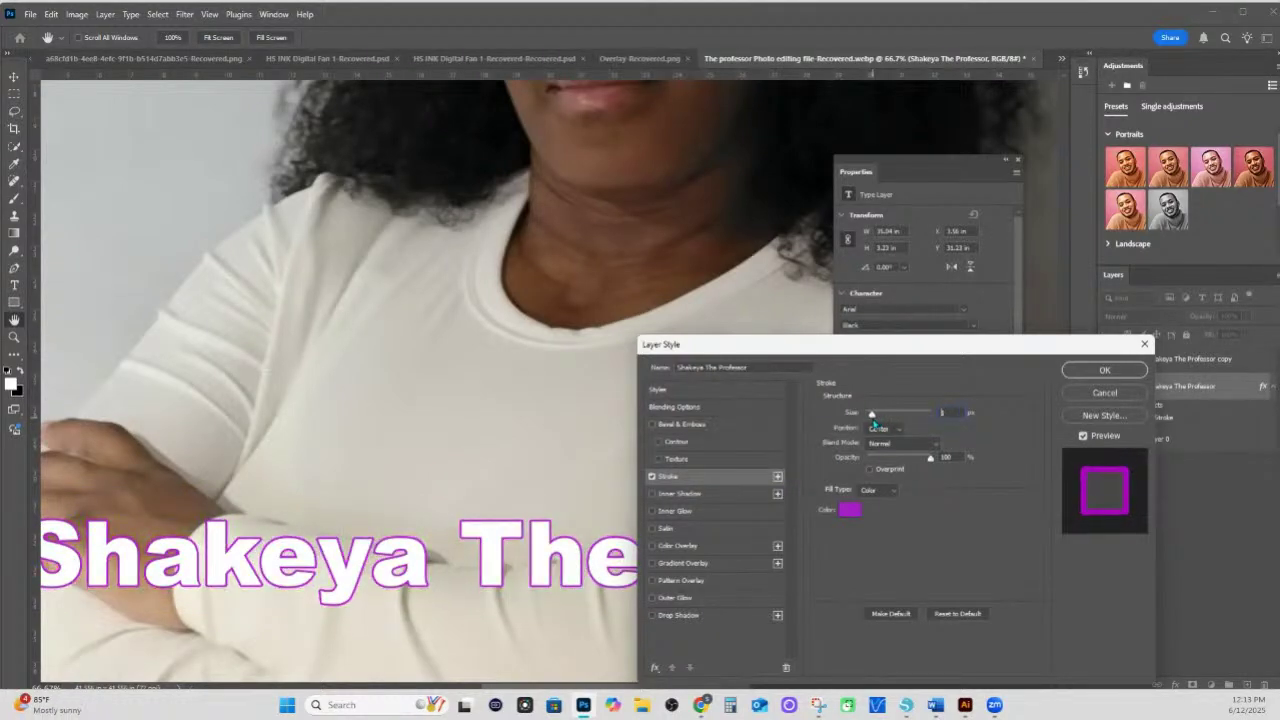
left_click(878, 429)
left_click(880, 454)
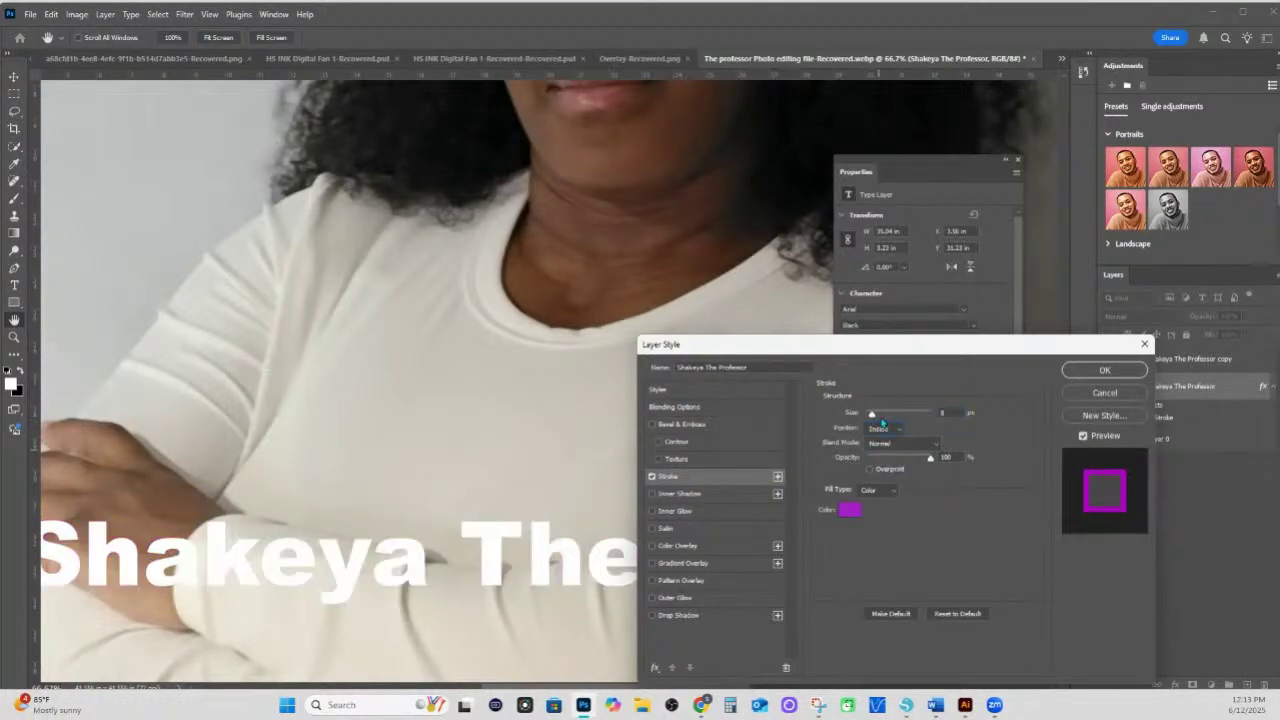
mouse_move(872, 415)
left_mouse_down()
mouse_move(930, 420)
mouse_move(849, 425)
left_mouse_up()
left_click(885, 443)
left_click(849, 379)
- Set the title's stroke position to Outside and its size to about 13 px
left_click(885, 428)
left_click(876, 440)
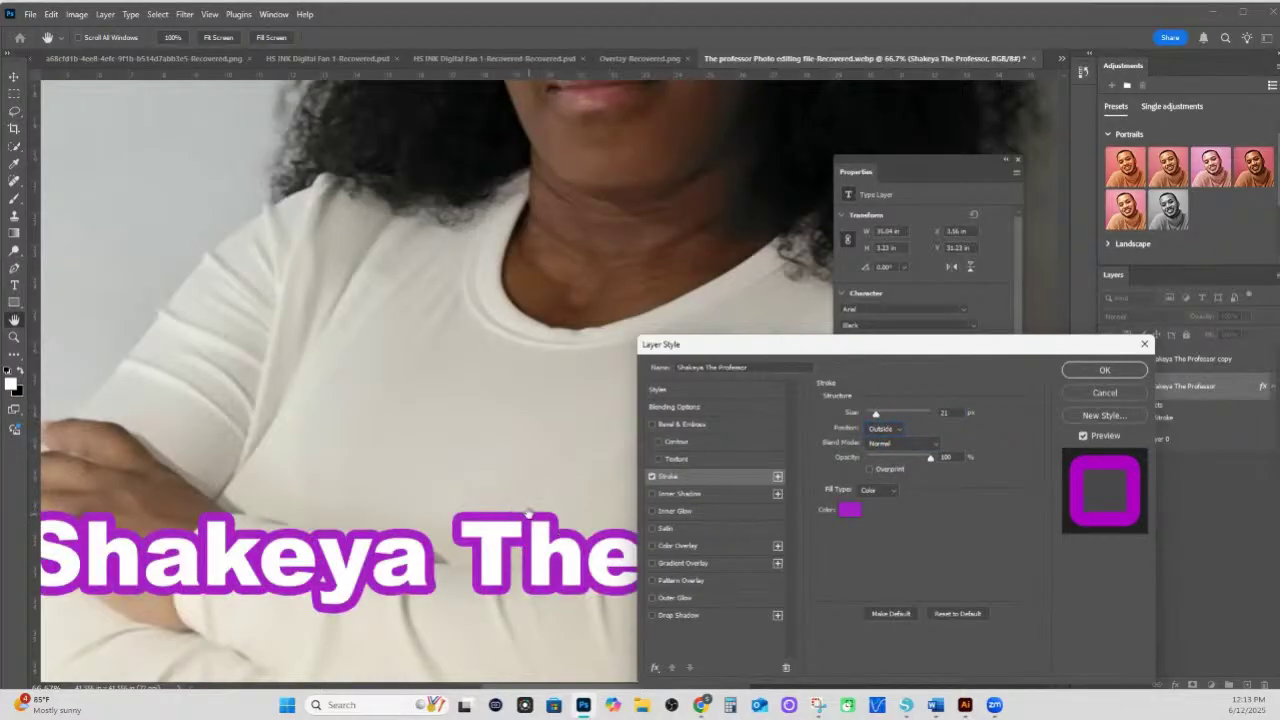
left_click_drag(876, 414, 875, 416)
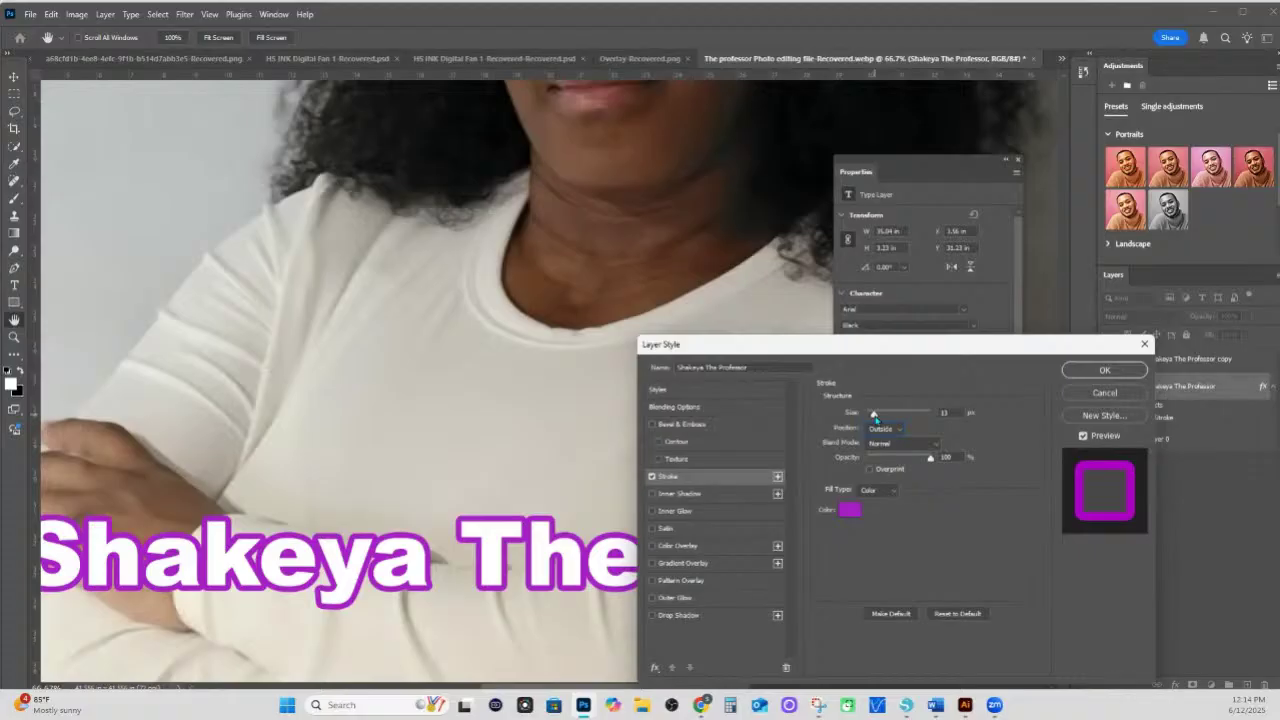
- Add a second stroke to the title in dark blue (#1c0dac) with a size of about 27 px
left_click(778, 477)
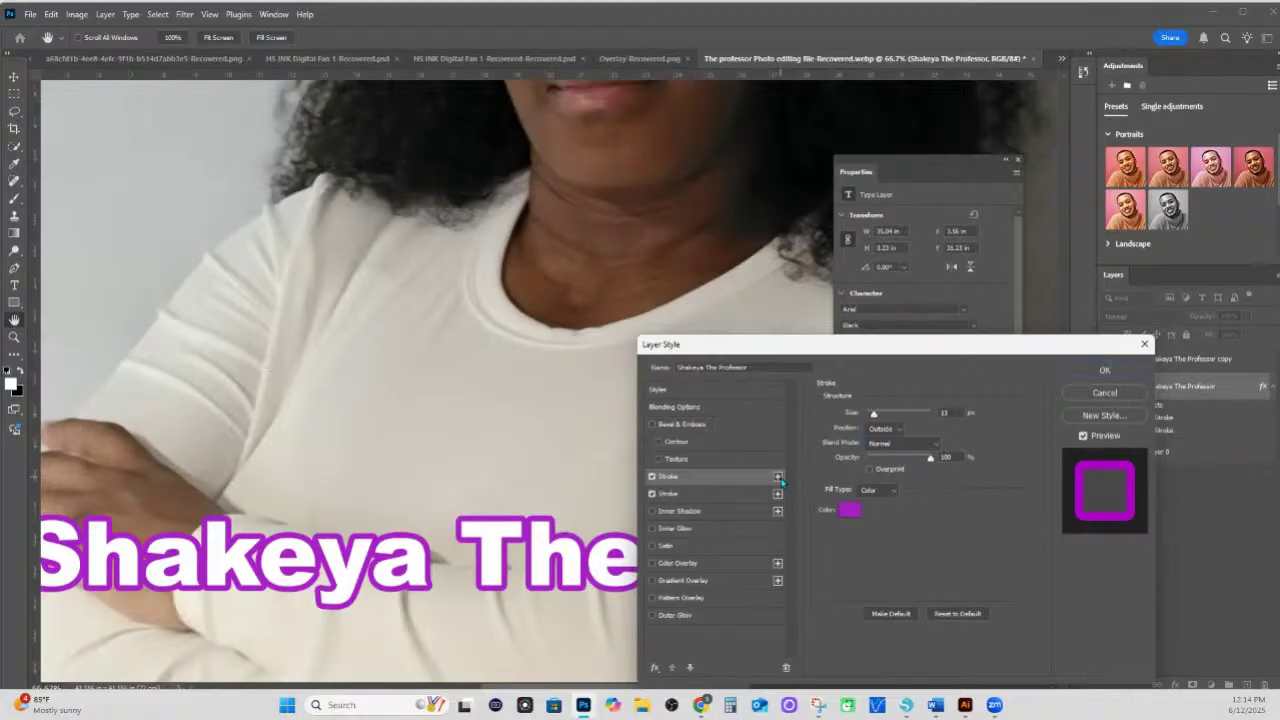
left_click(695, 494)
left_click(850, 510)
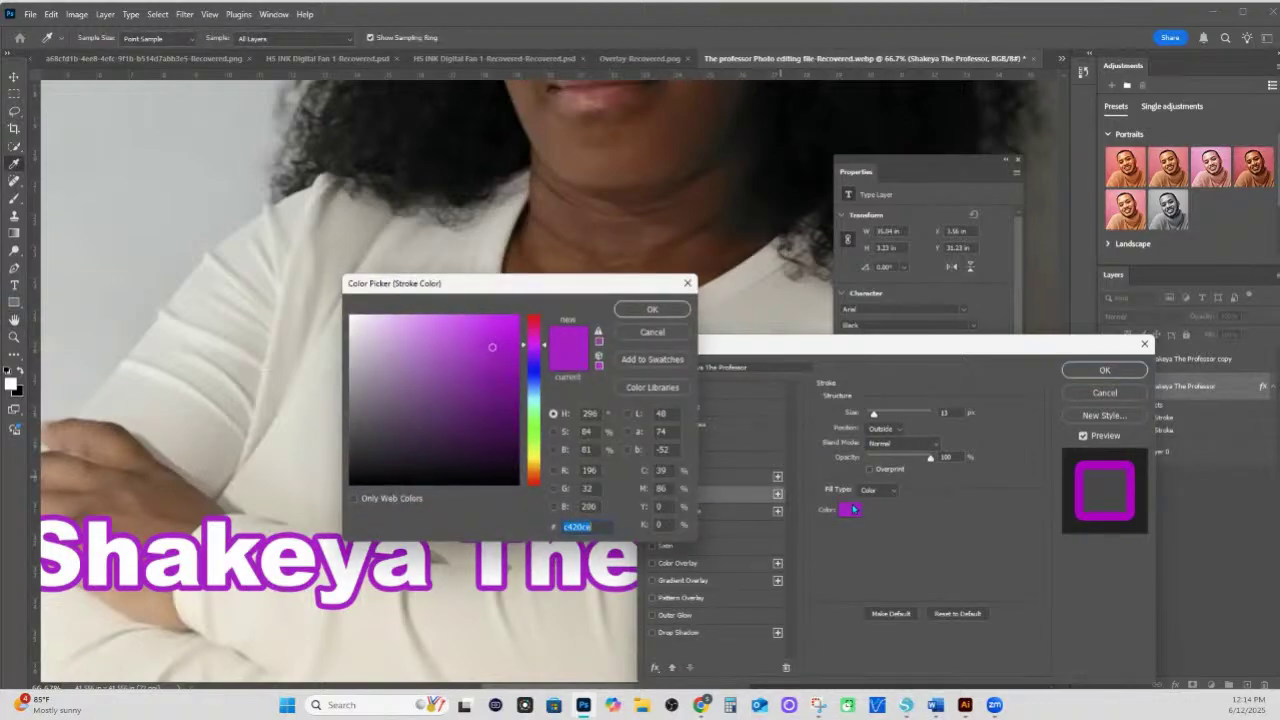
left_click(535, 427)
left_click(507, 371)
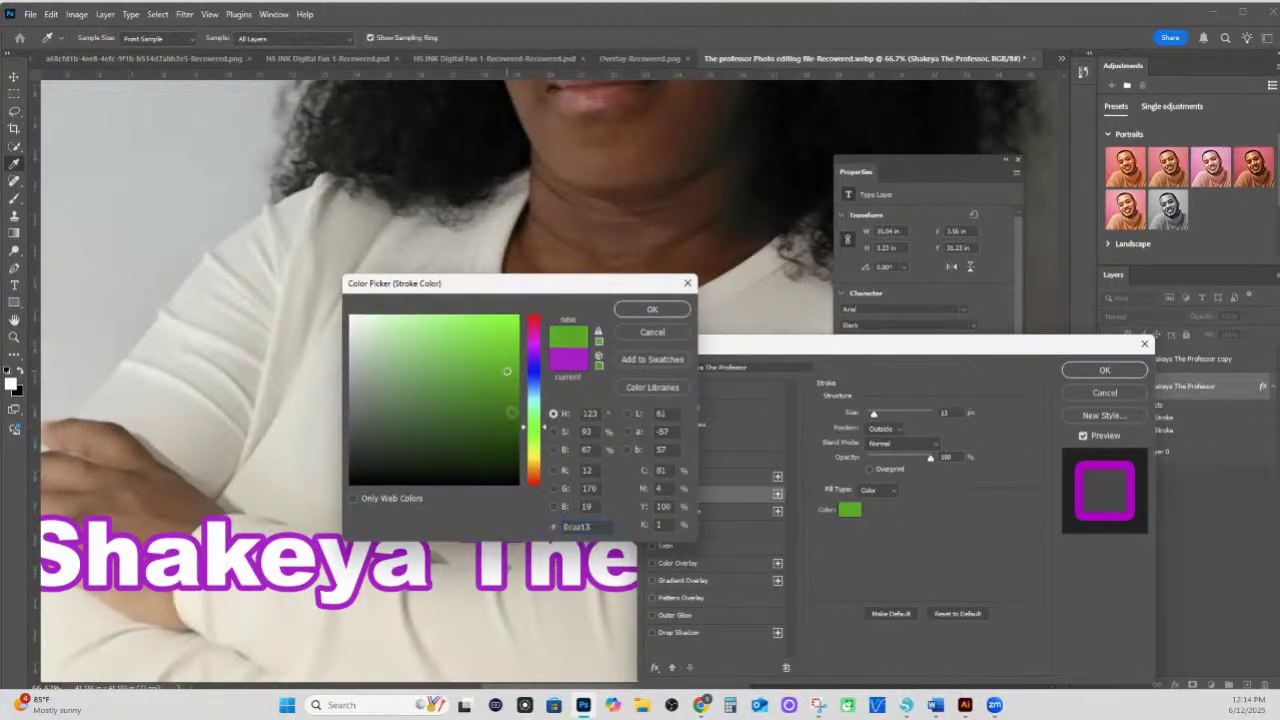
left_click(534, 369)
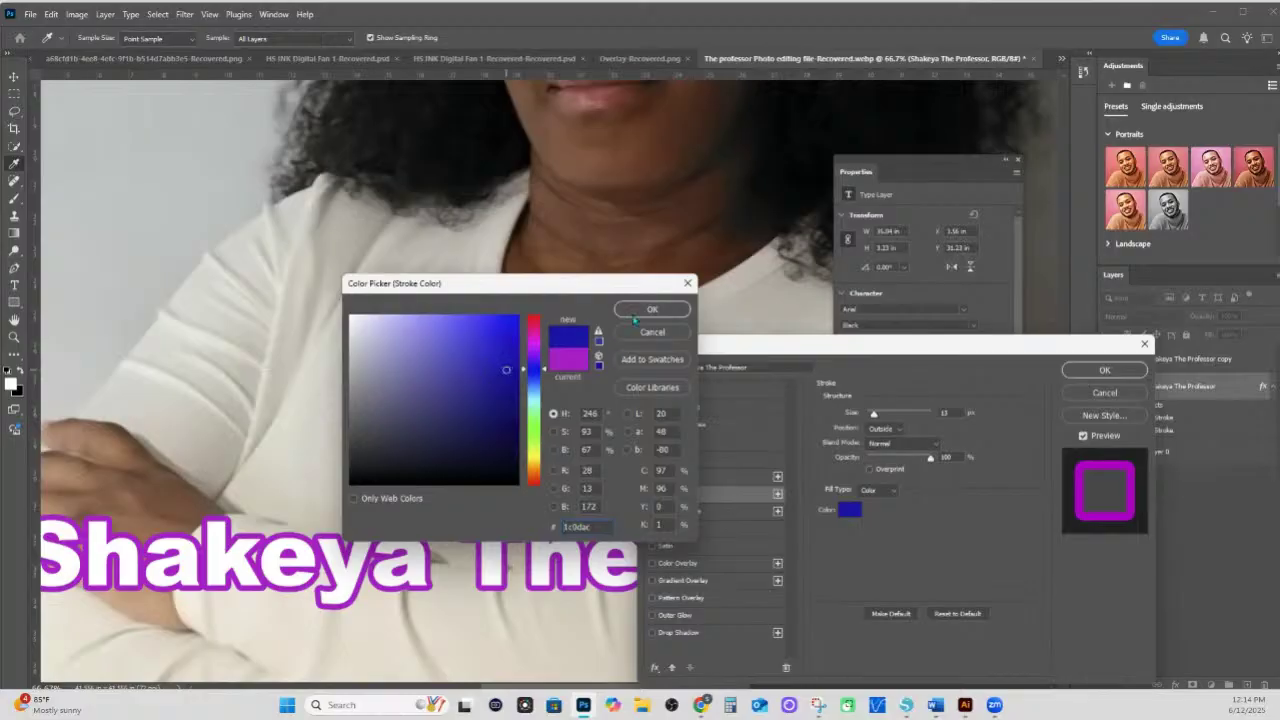
left_click(650, 310)
left_click_drag(873, 418, 878, 417)
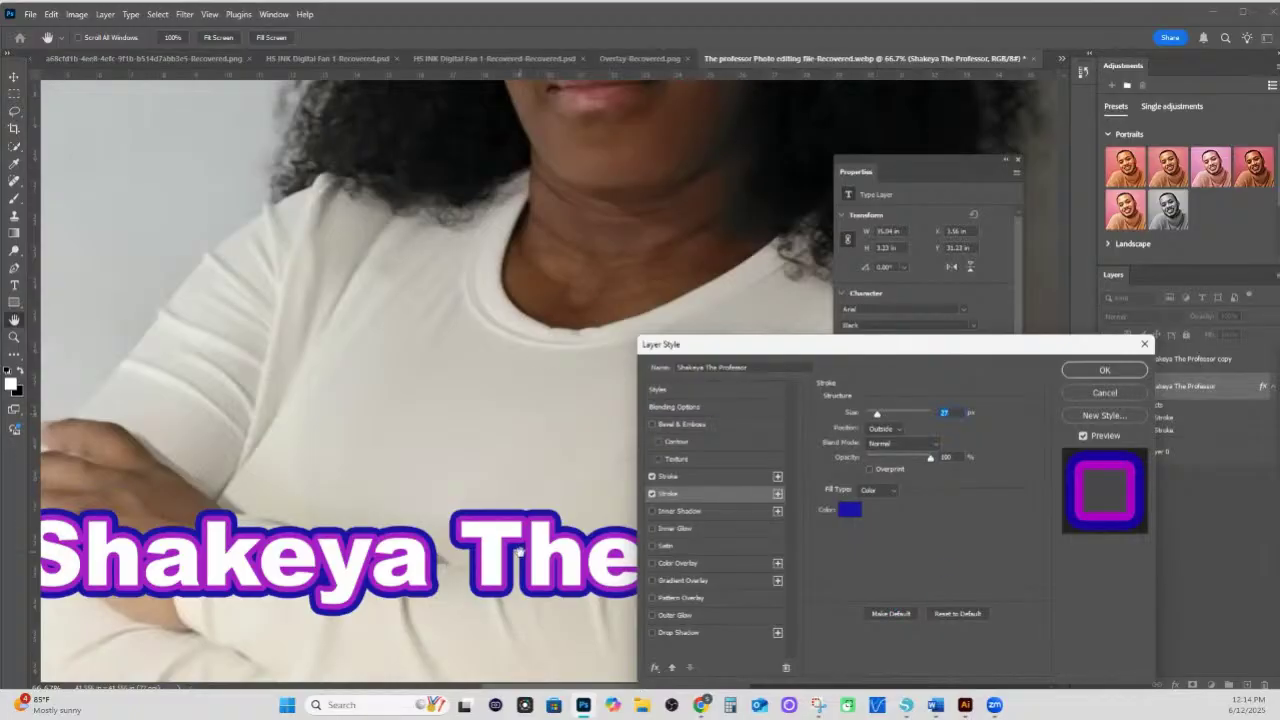
- Switch to Silhouette Studio and select the purple offset behind the HS INK 365 text
left_click(908, 706)
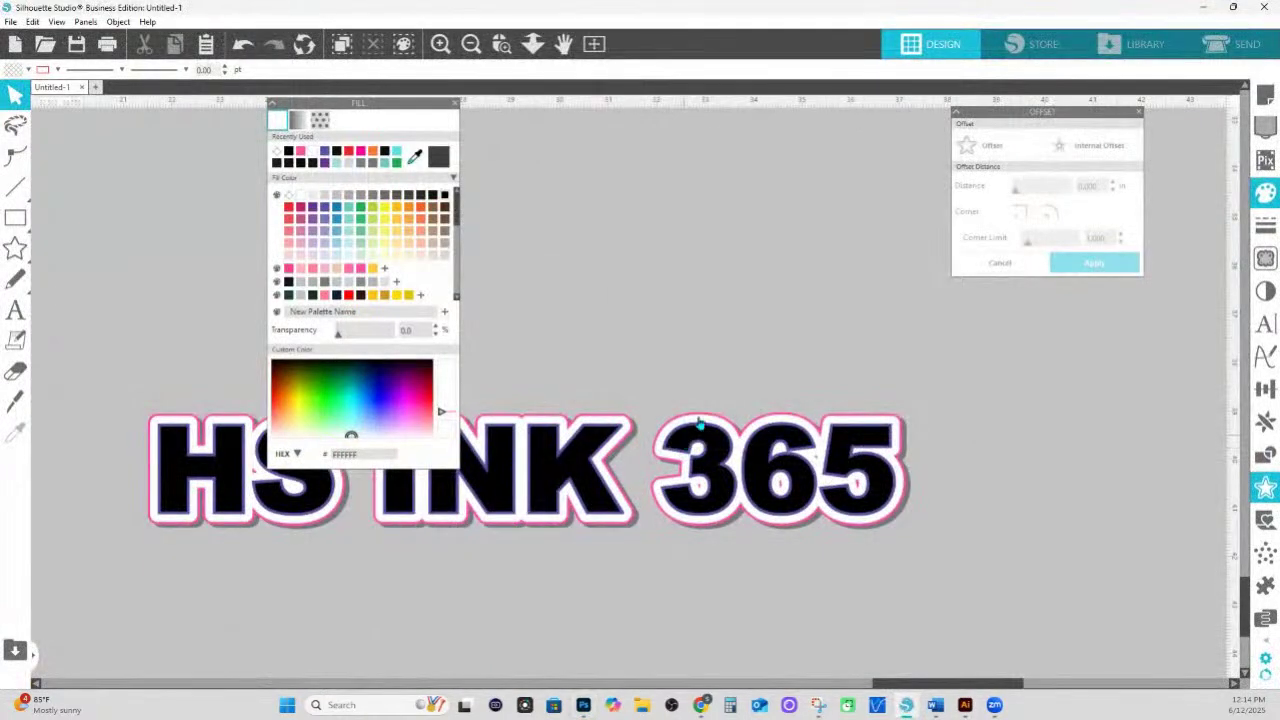
left_click(786, 437)
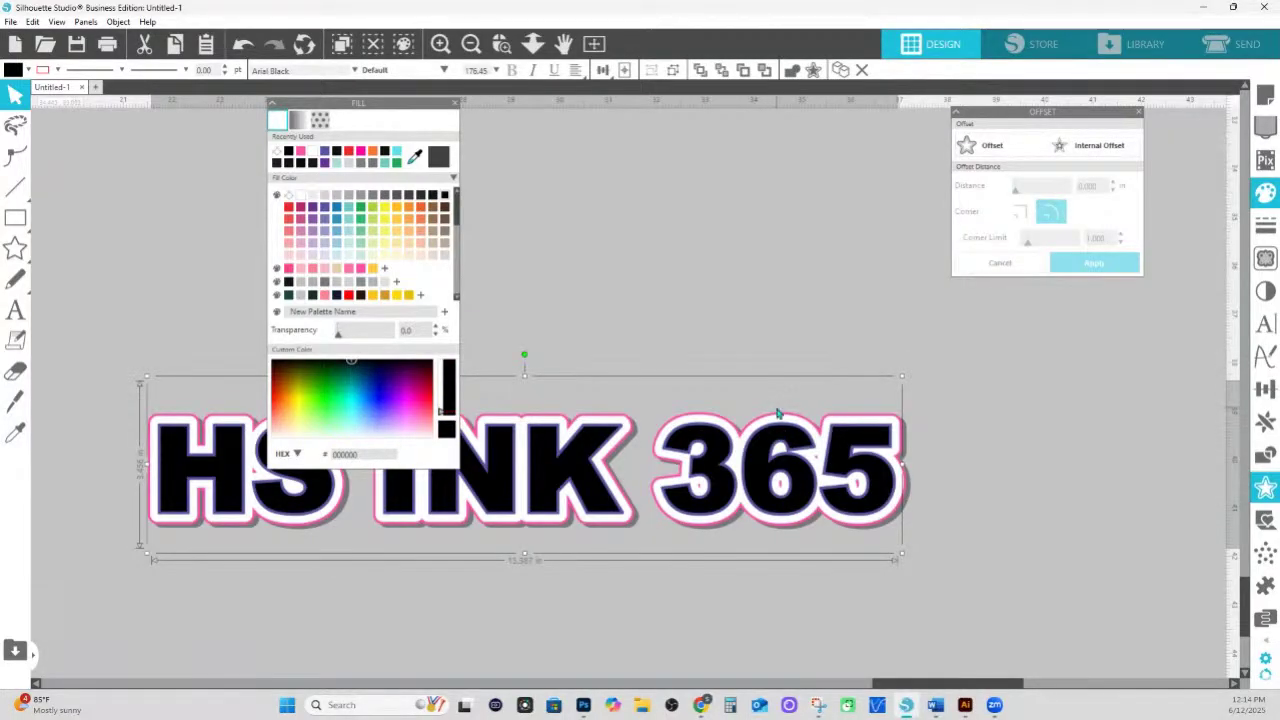
left_click(792, 433)
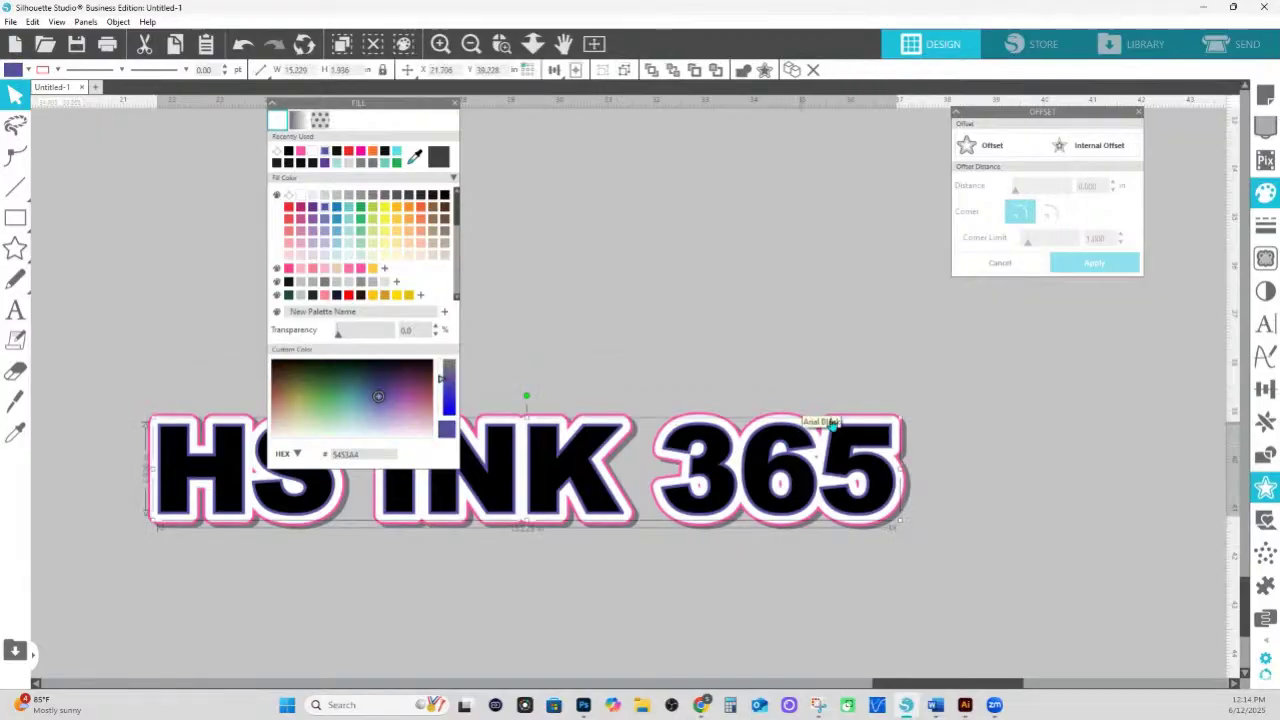
- Apply a shadow to the purple offset, show its color options, and set the shadow transparency to 73%
left_click(1265, 291)
left_click(1193, 131)
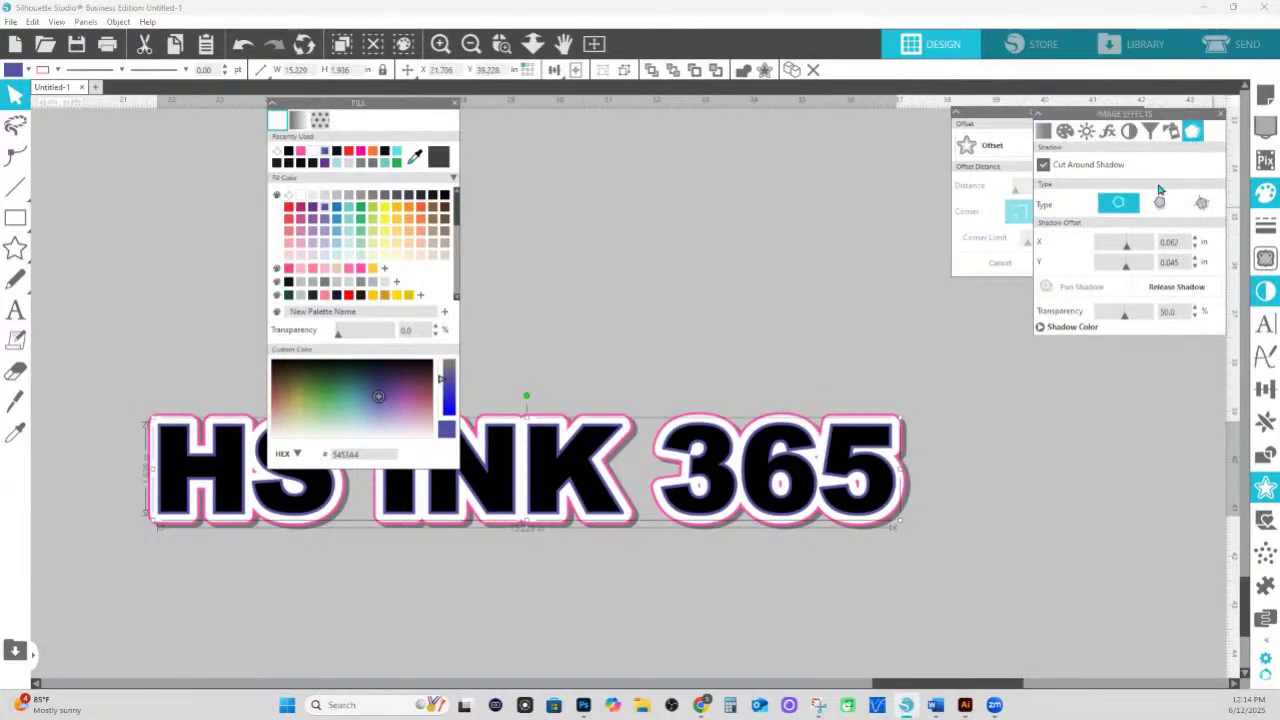
left_click(1159, 203)
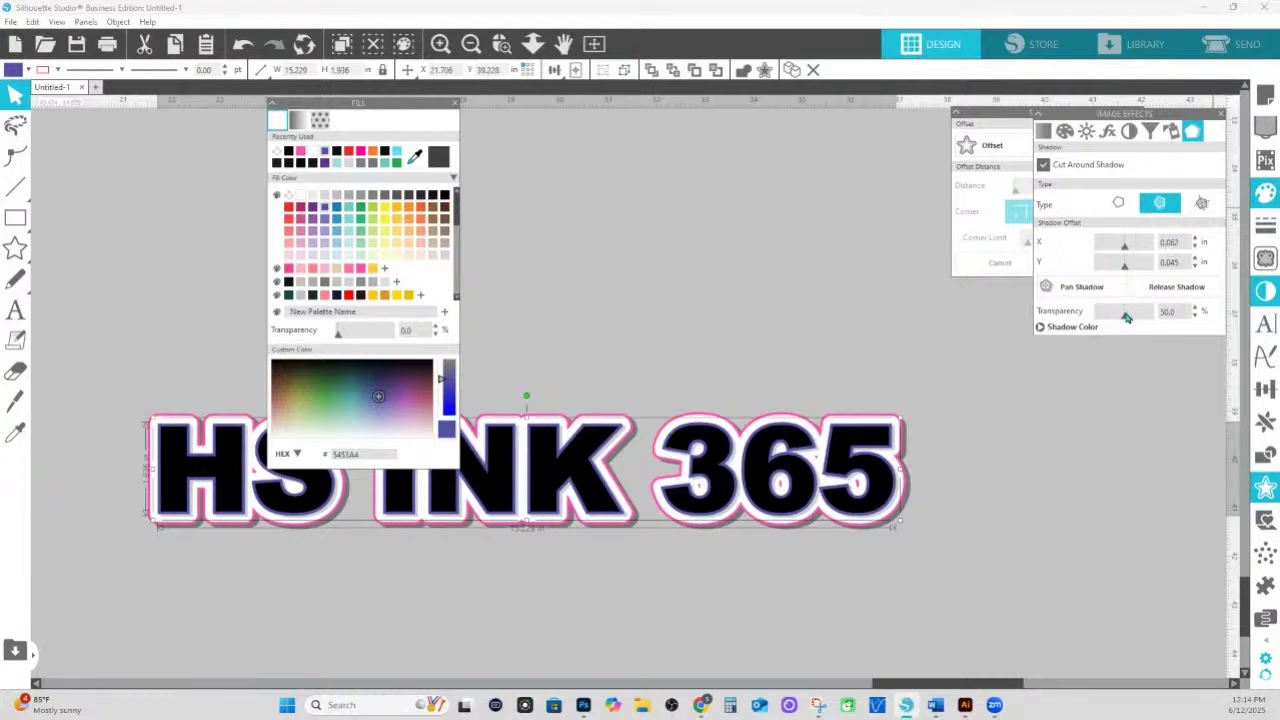
left_click(1097, 330)
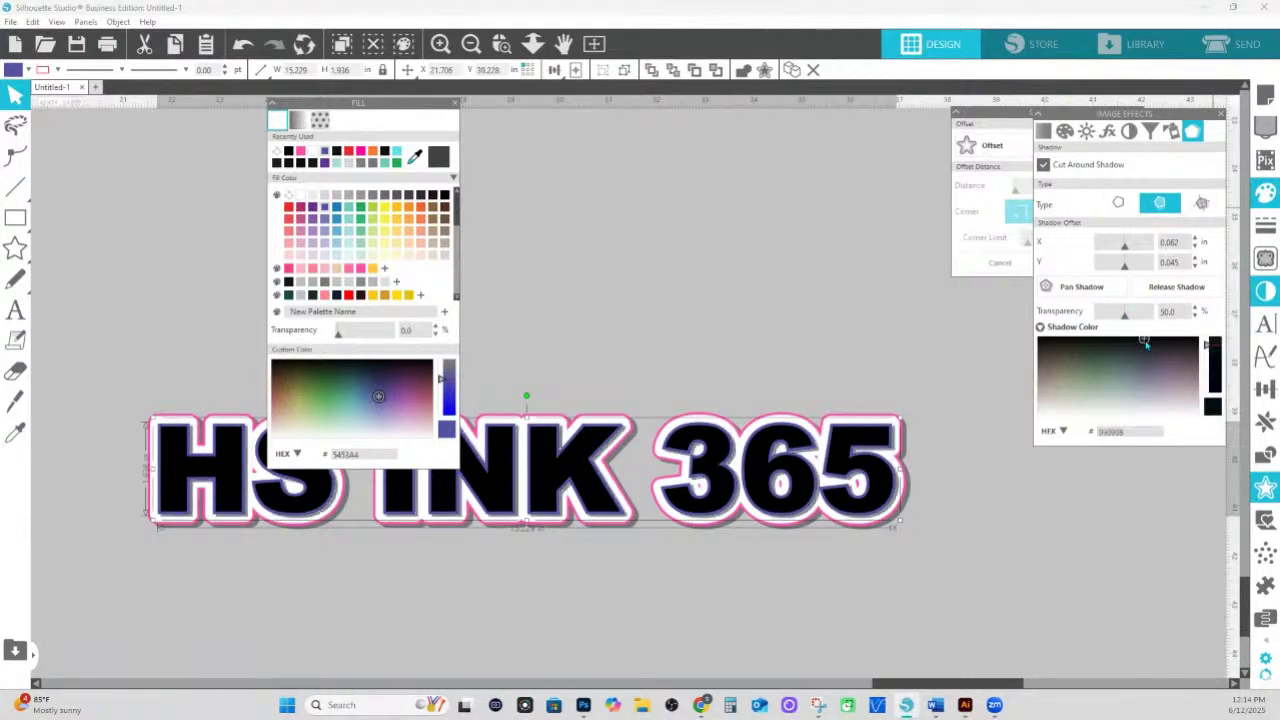
mouse_move(1138, 315)
left_mouse_down()
mouse_move(1107, 320)
mouse_move(1137, 320)
left_mouse_up()
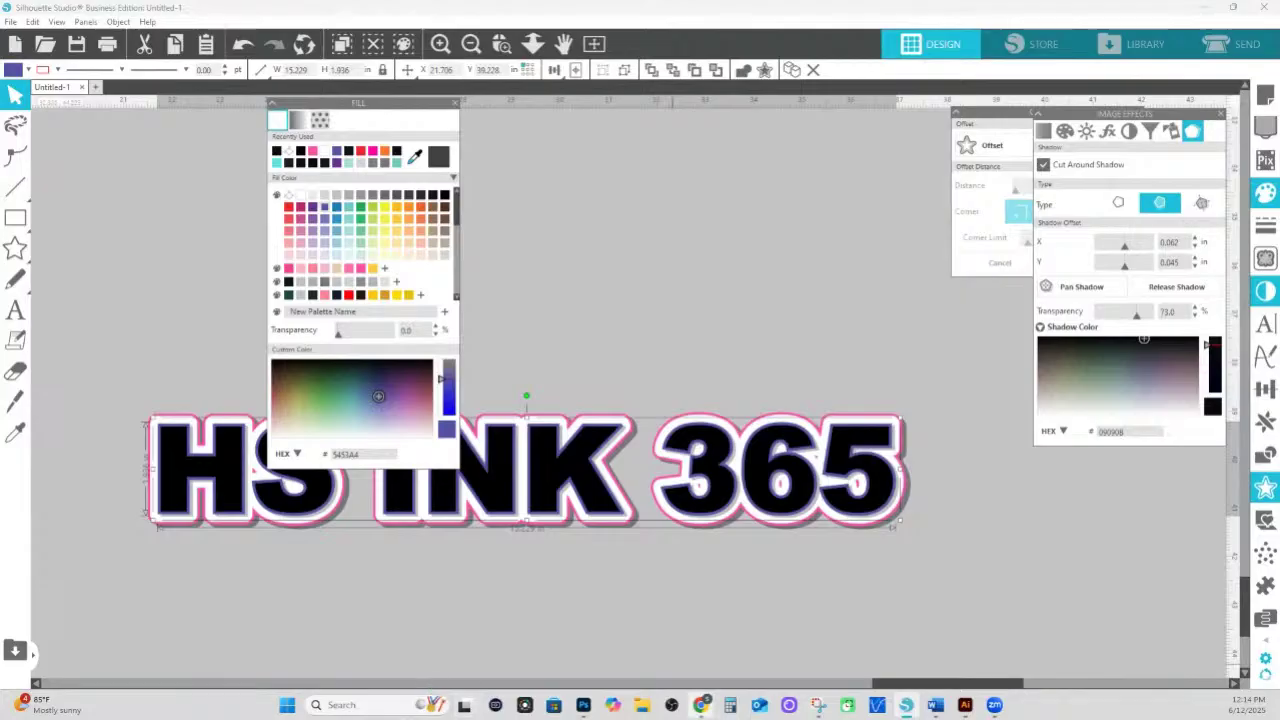
- Switch to Photoshop and add a drop shadow to the name text layer: 56% opacity, 28 px distance, 38% spread, 43 px size
left_click(583, 705)
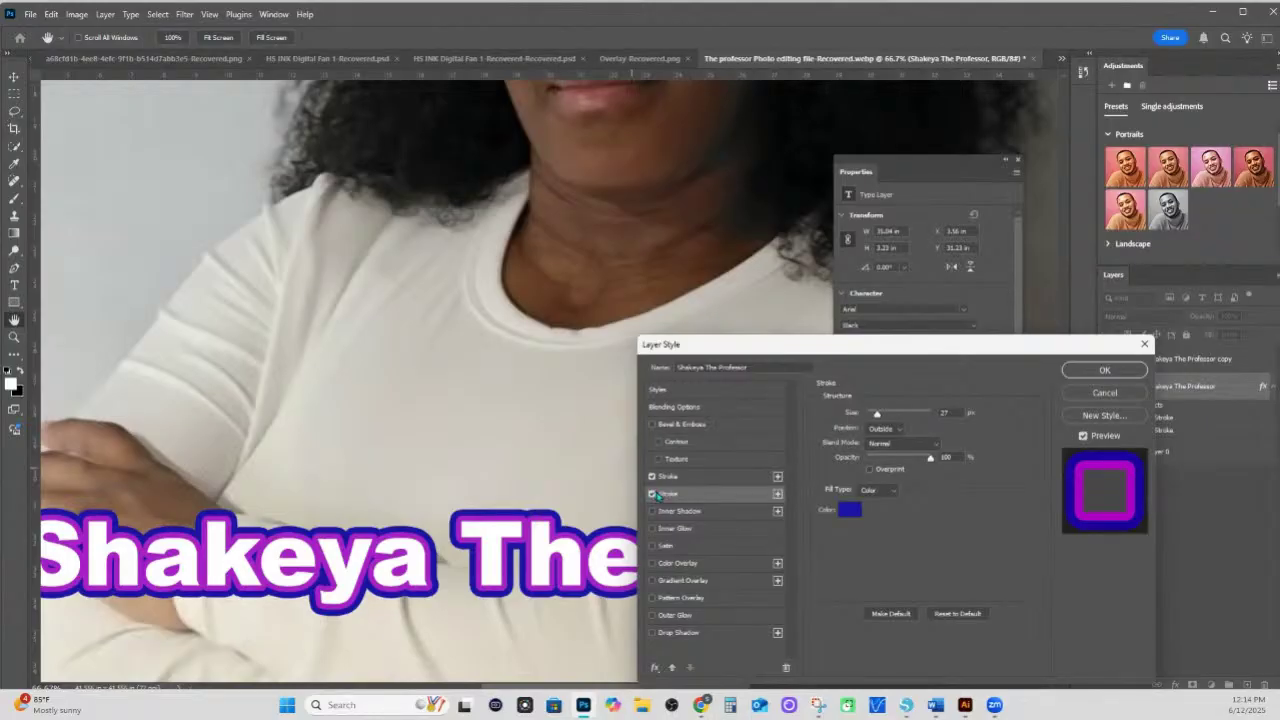
left_click(678, 632)
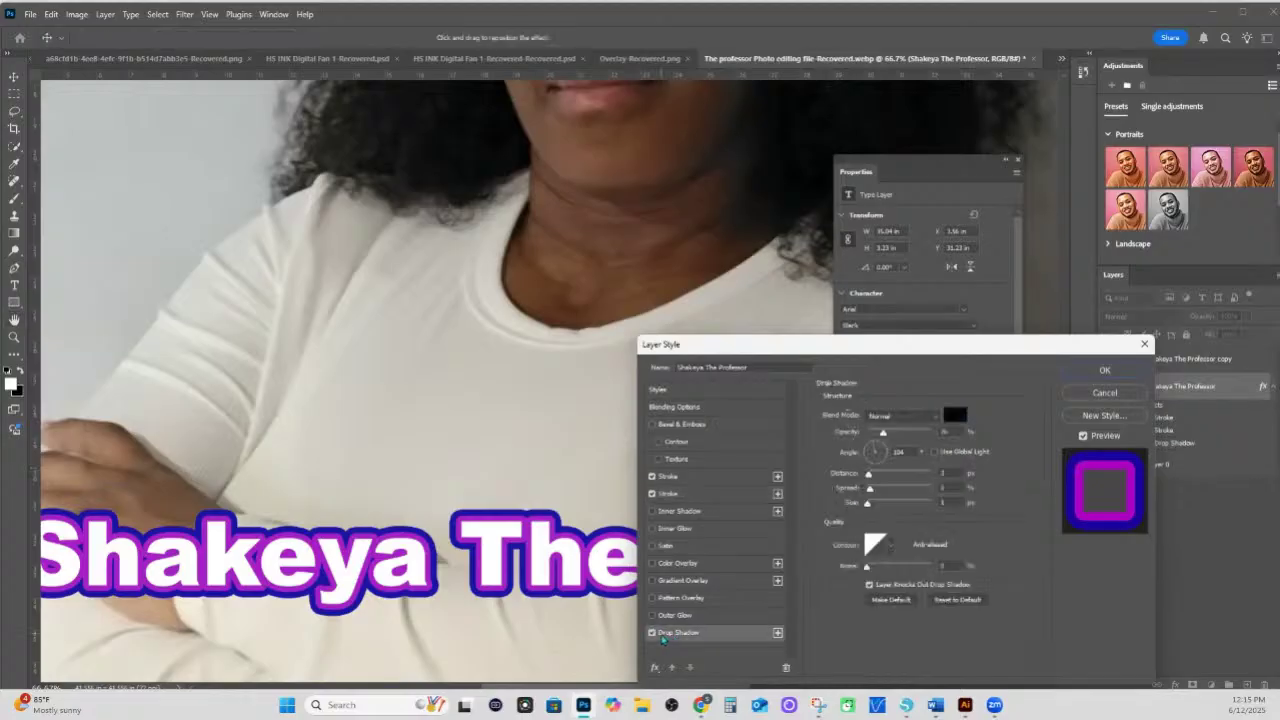
left_click_drag(883, 436, 902, 436)
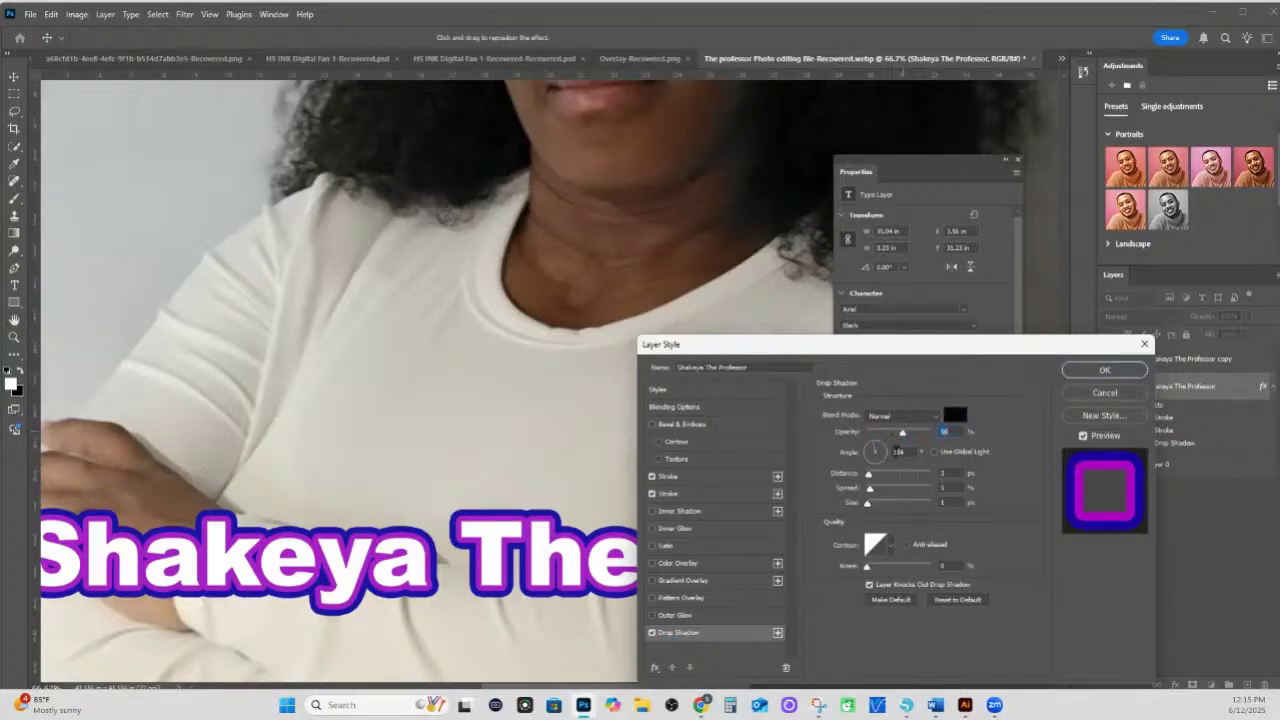
left_click_drag(870, 477, 886, 505)
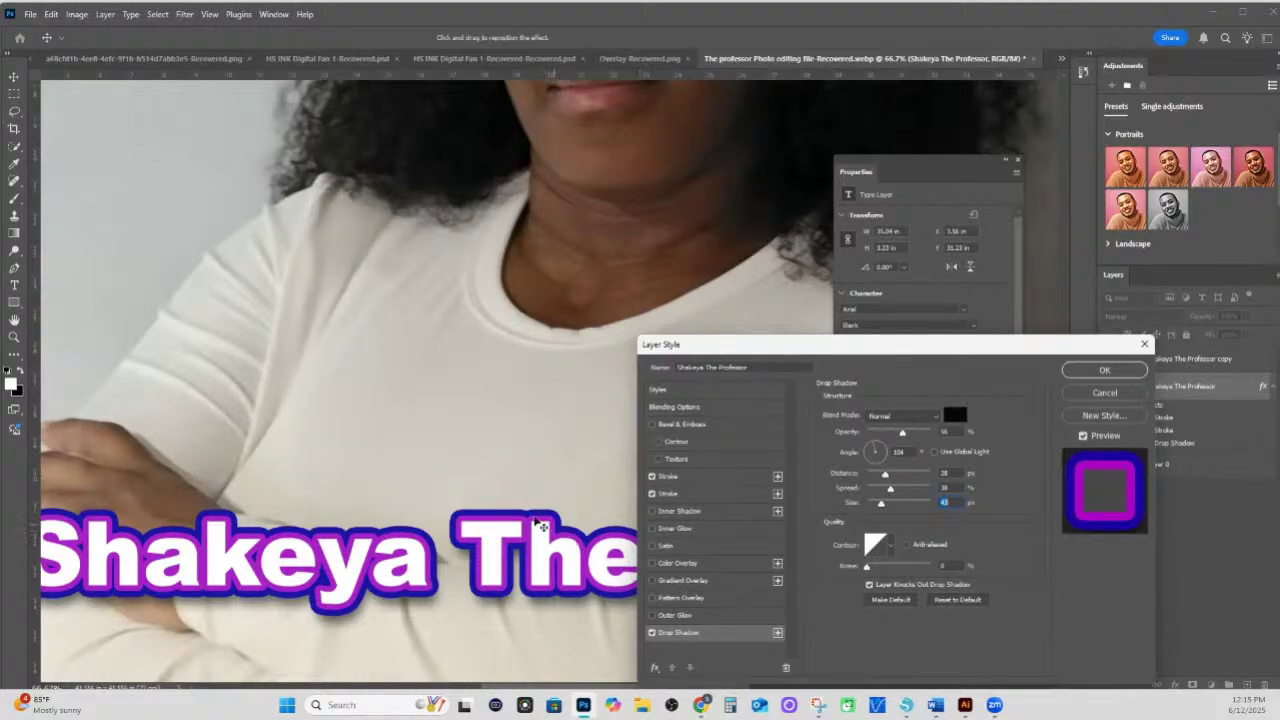
left_click(1086, 375)
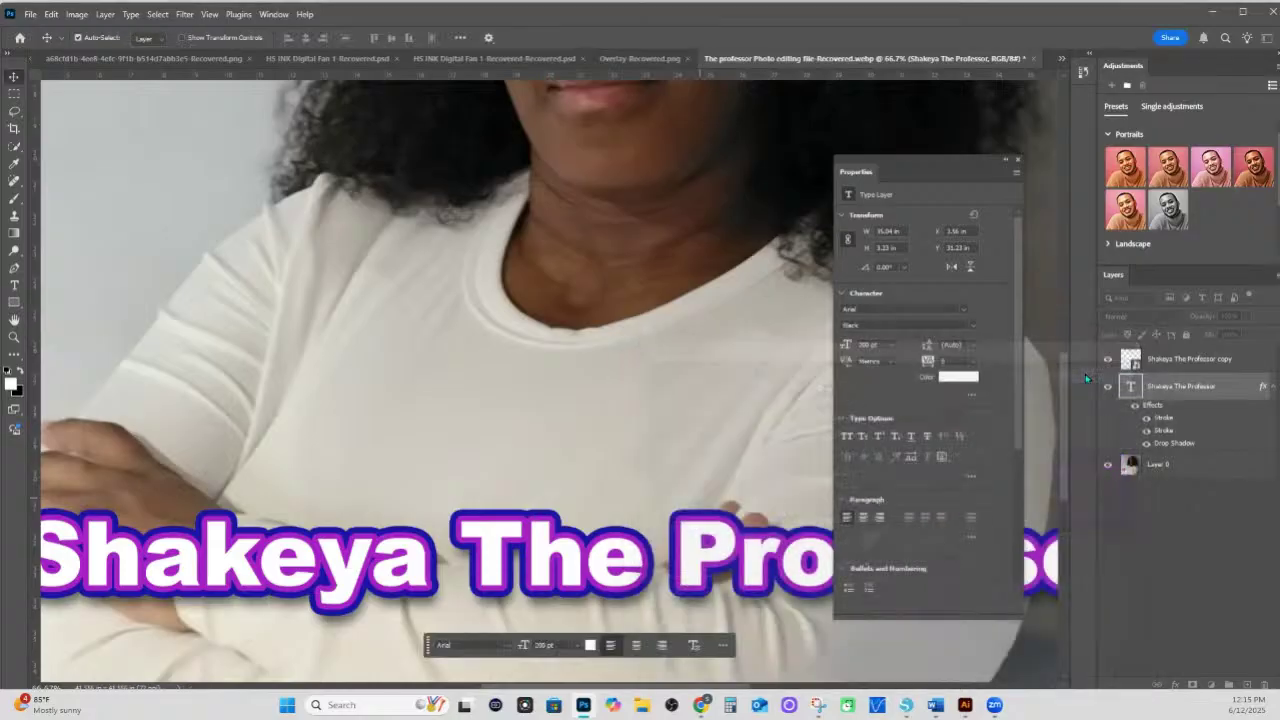
- Replace the name text in the styled type layer with "HS I" and hide the smart-object copy layer above it
left_click(570, 564)
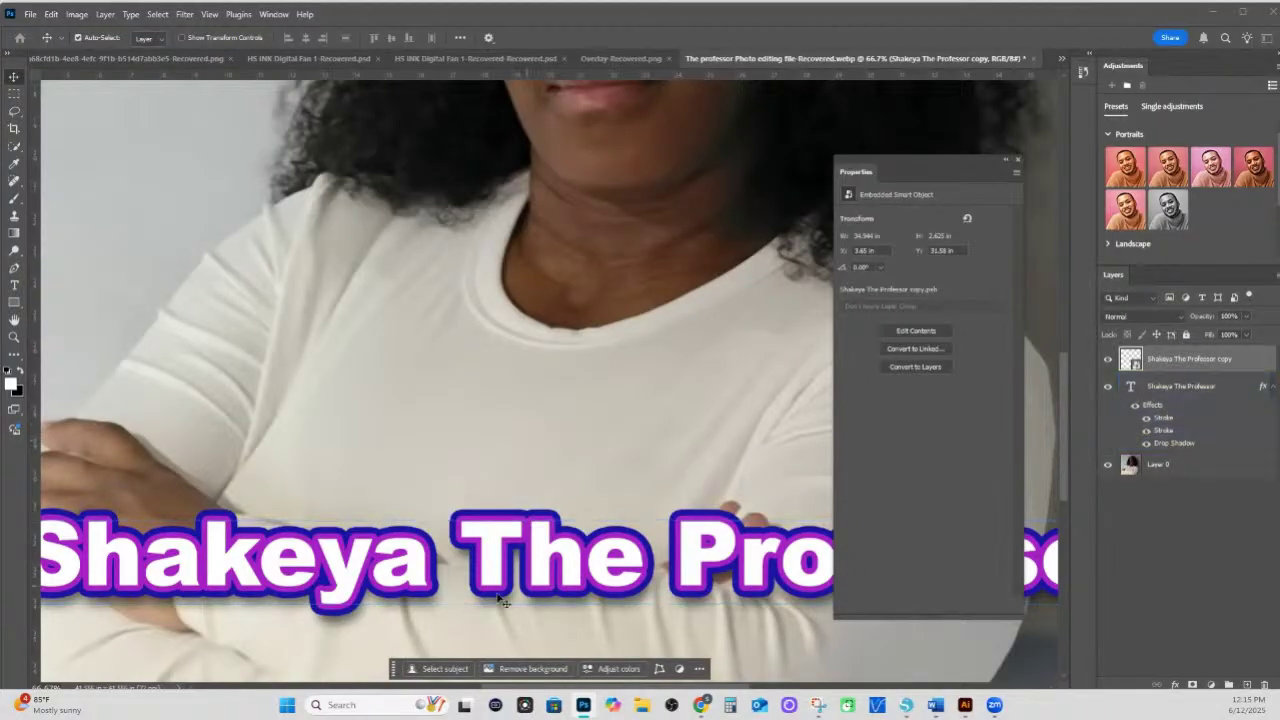
left_click(414, 596)
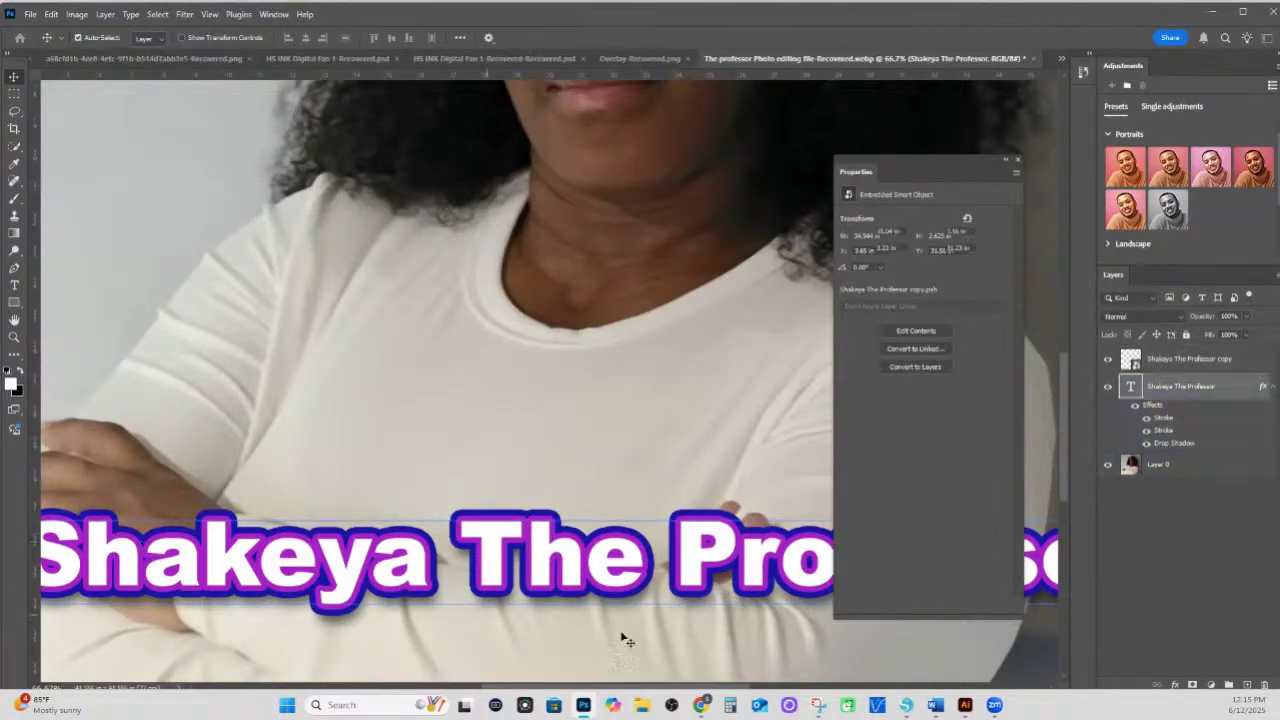
double_click(312, 582)
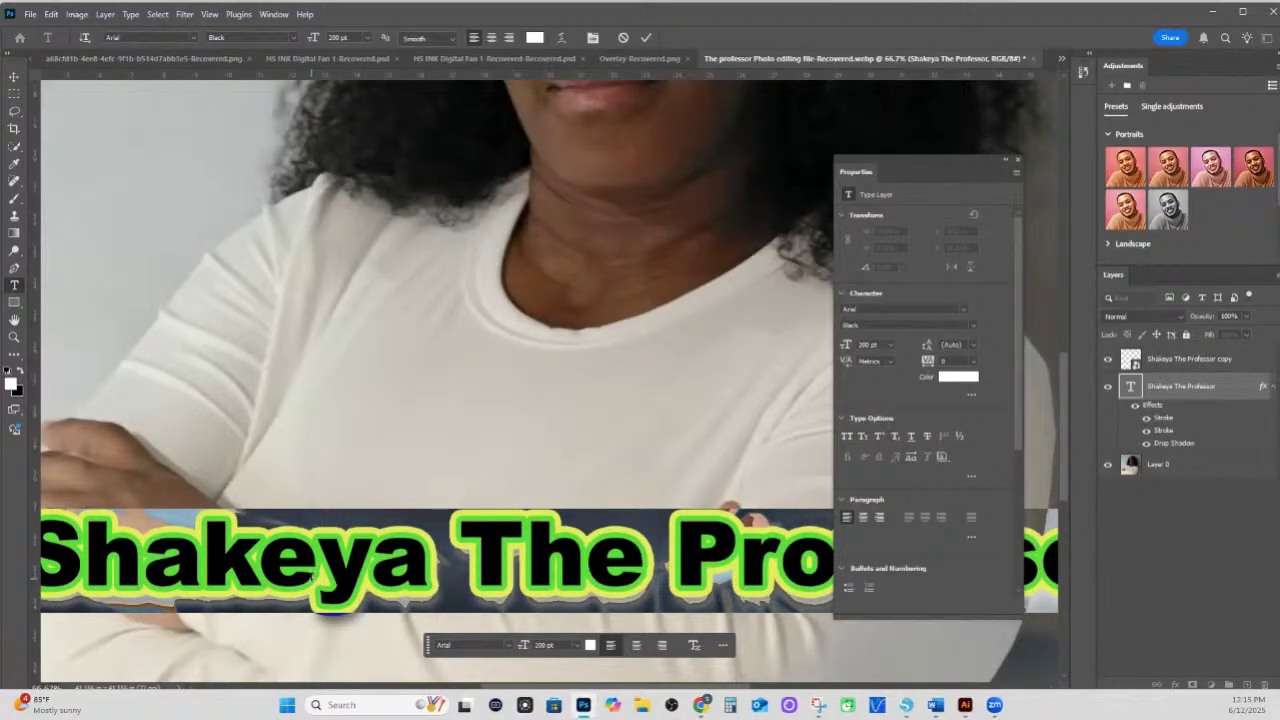
type("Shak")
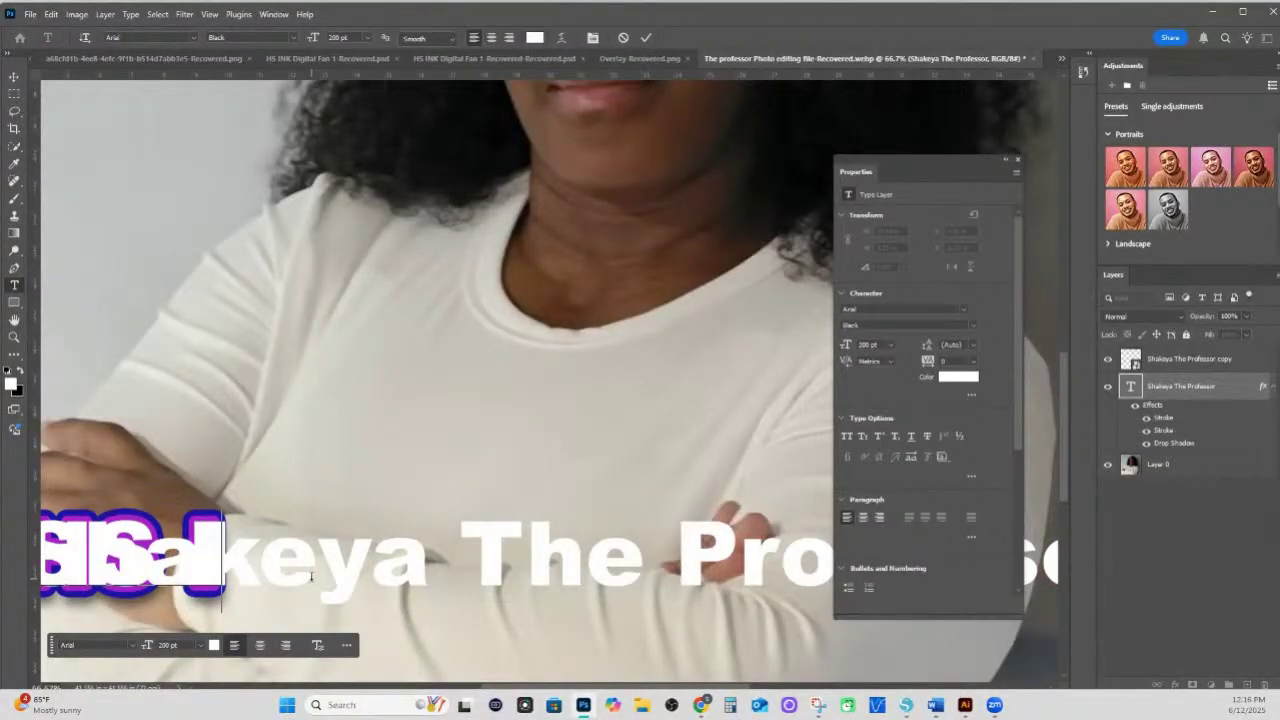
left_click(1107, 360)
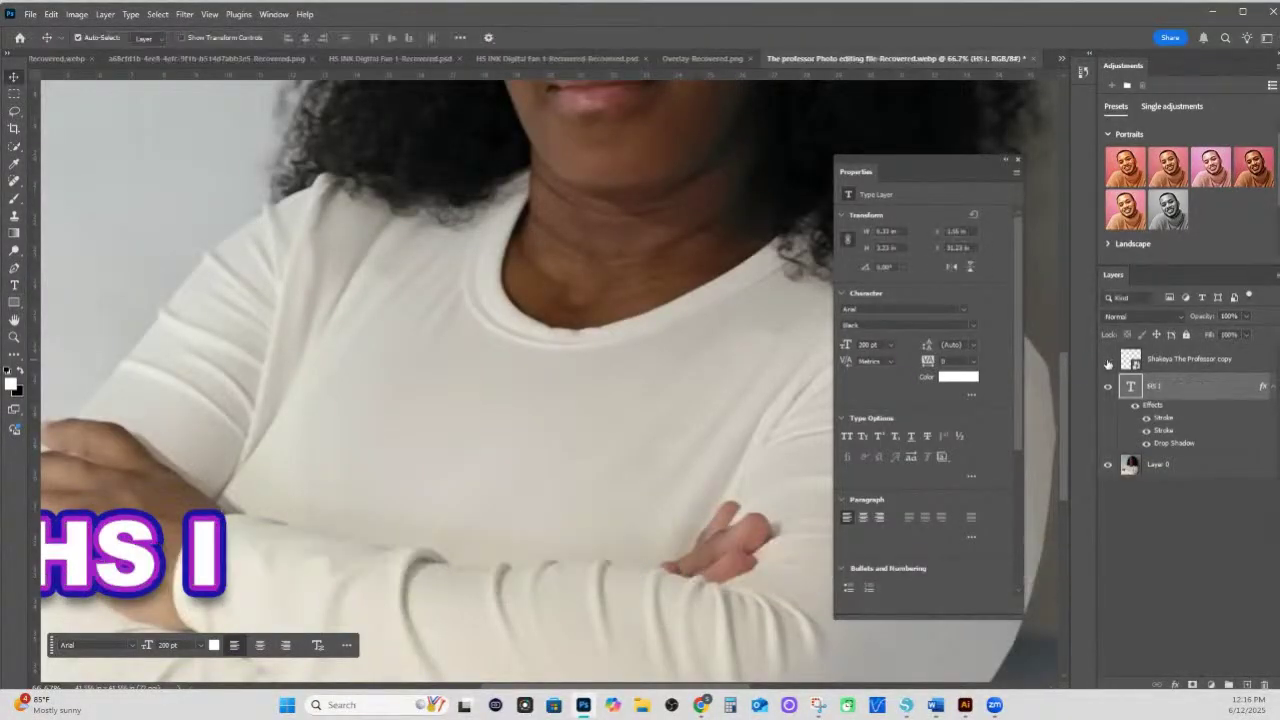
- Reopen the "HS I" type layer for editing and extend its text to "HS Ink 365"
left_click(389, 437)
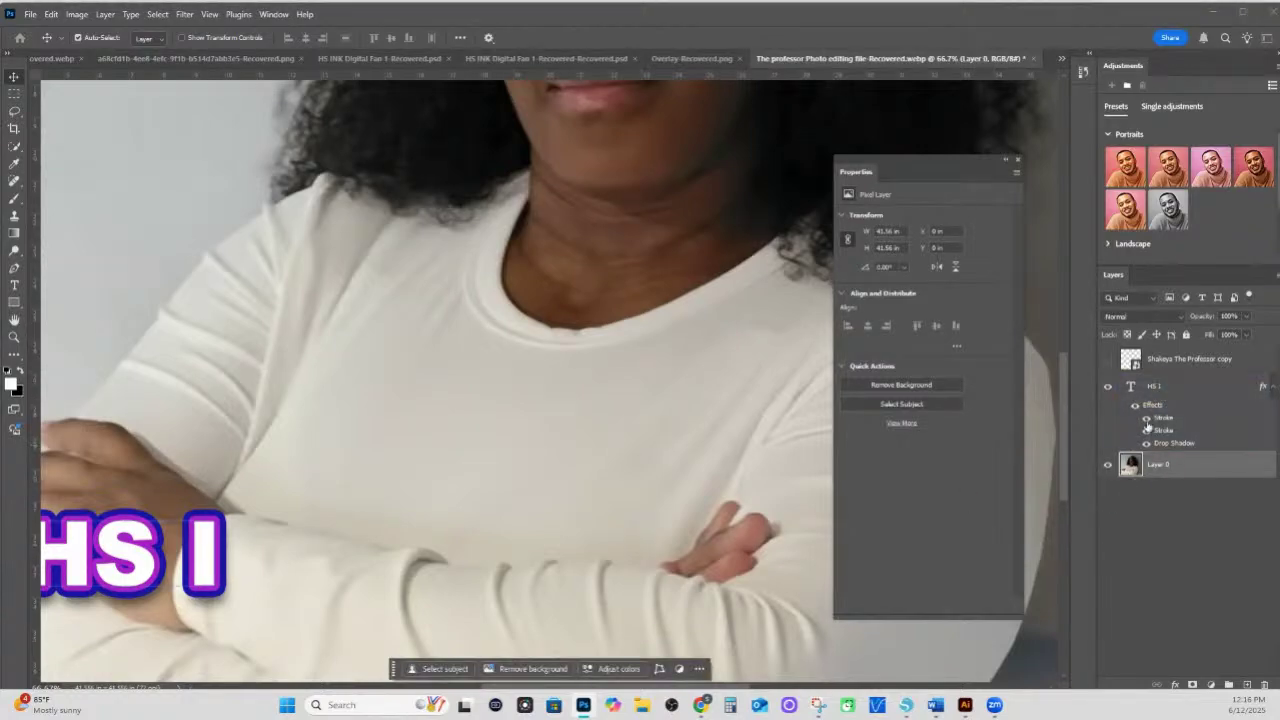
left_click(1140, 389)
double_click(1131, 388)
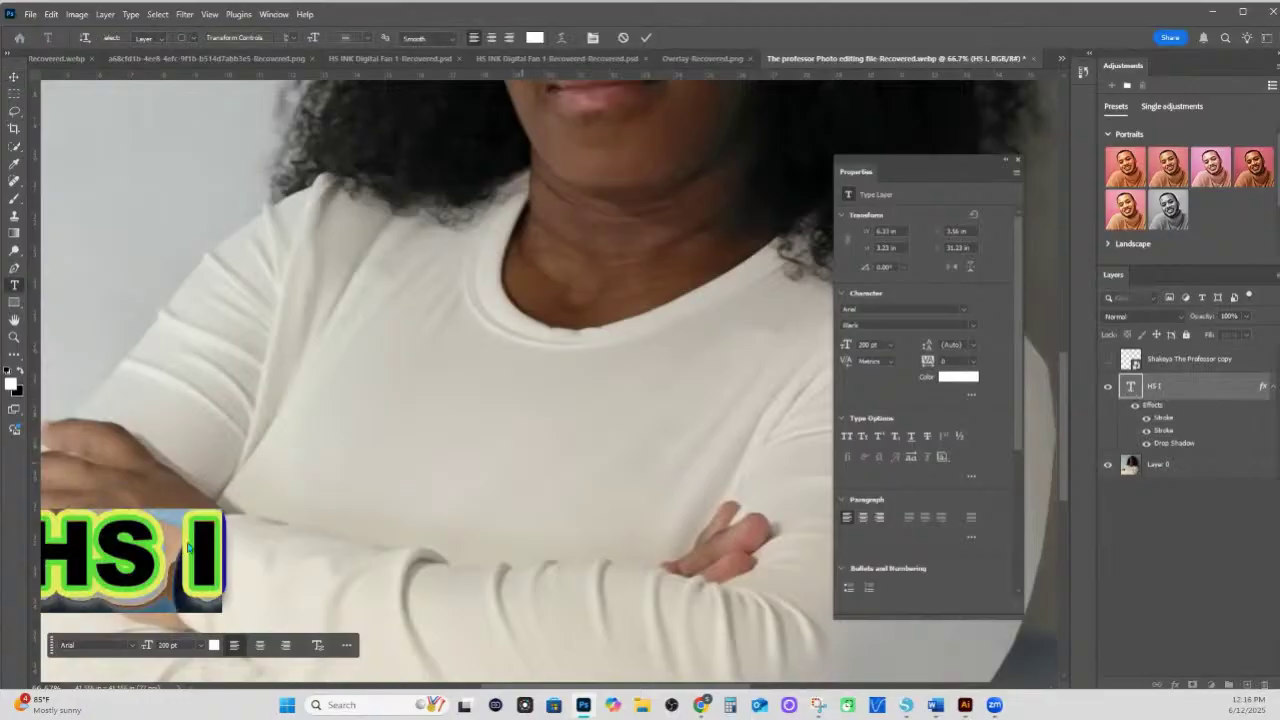
left_click(222, 545)
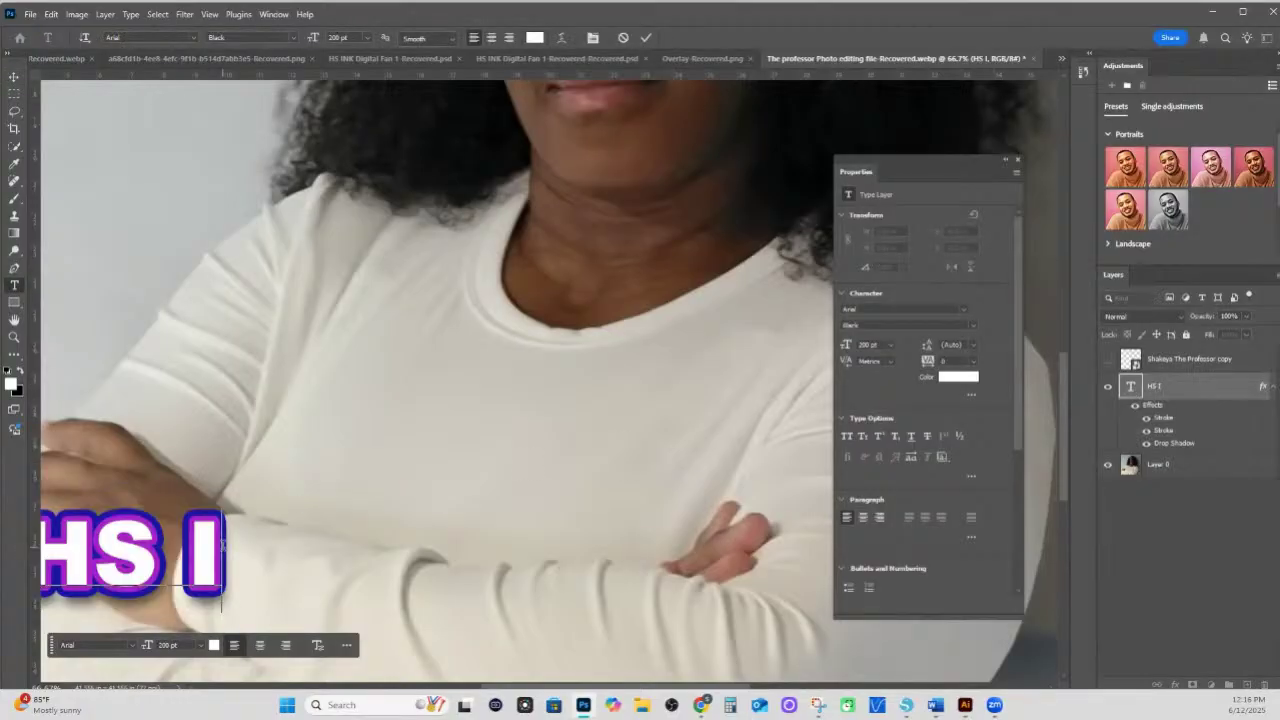
type("nk")
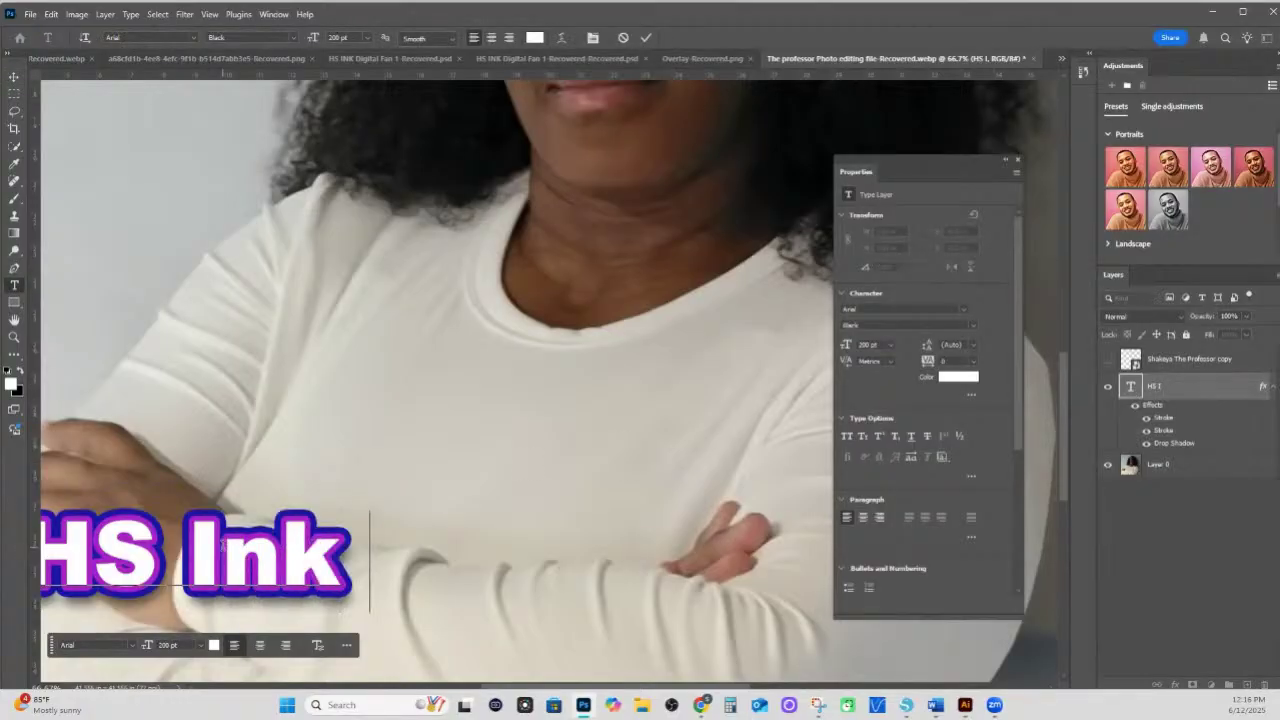
type(" 365")
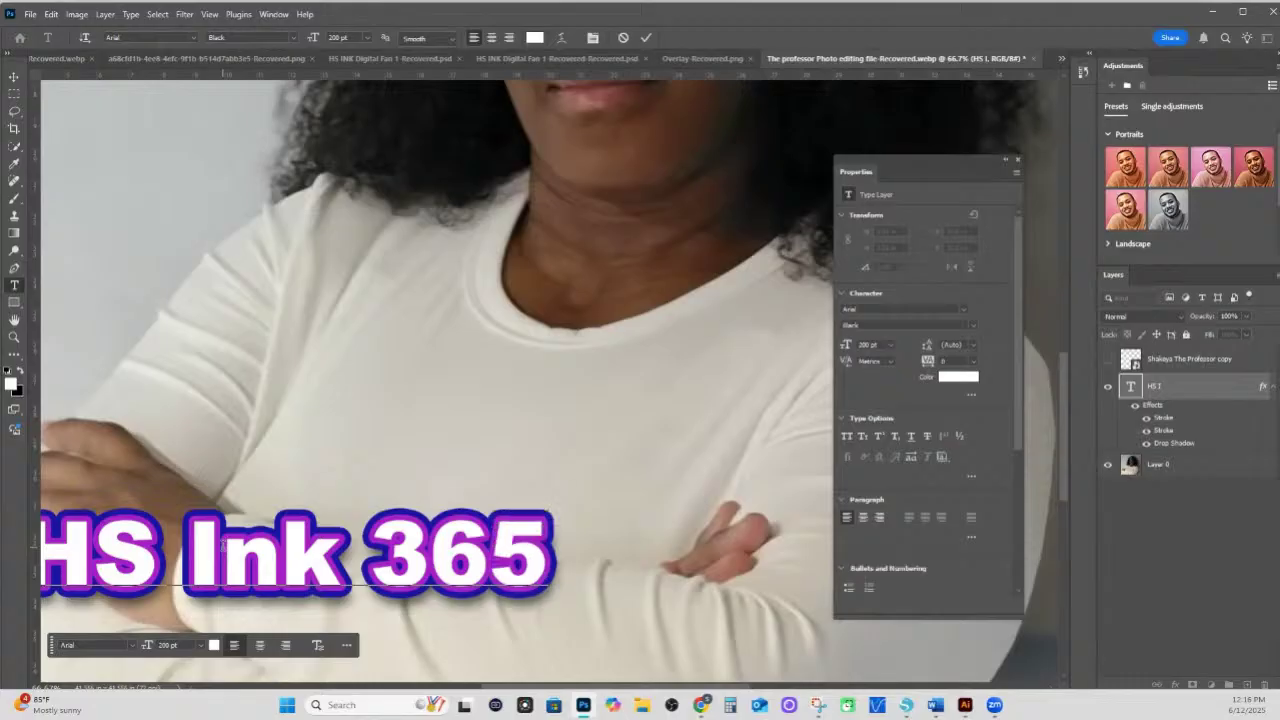
- Change "Ink" to uppercase so the text reads "HS INK 365" and commit the edit
left_click(343, 550)
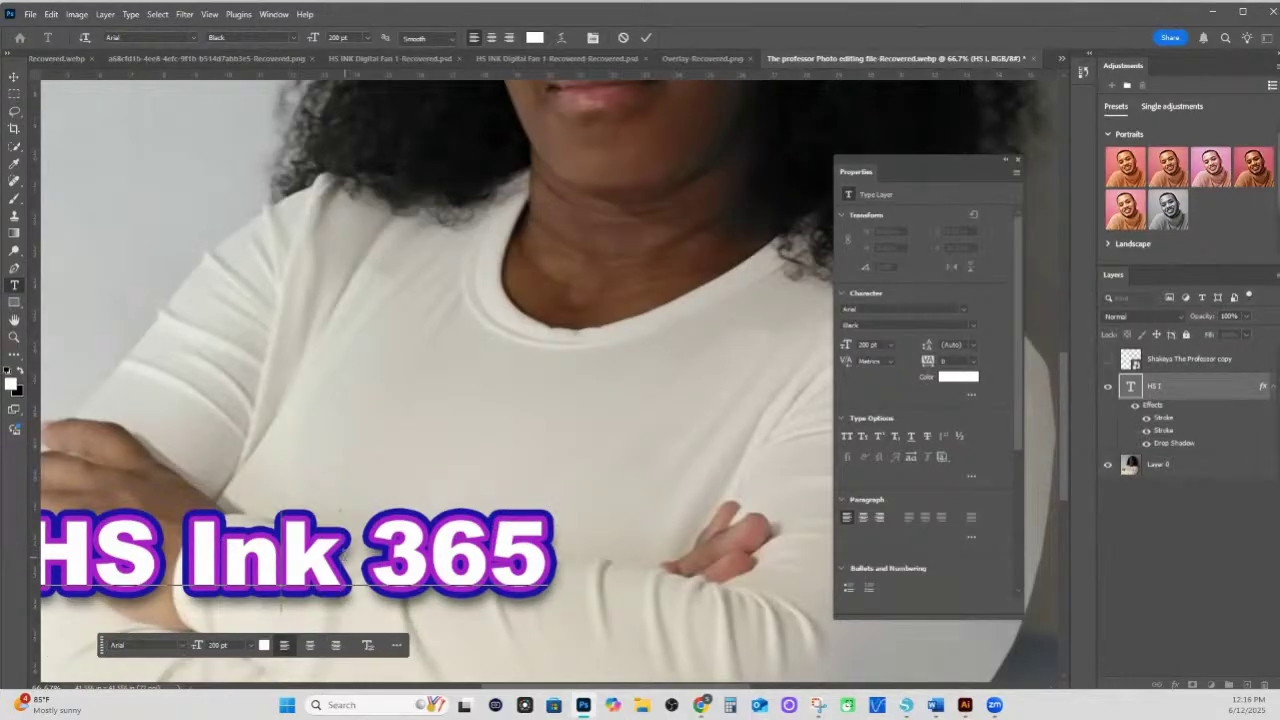
key("BackSpace")
key("BackSpace")
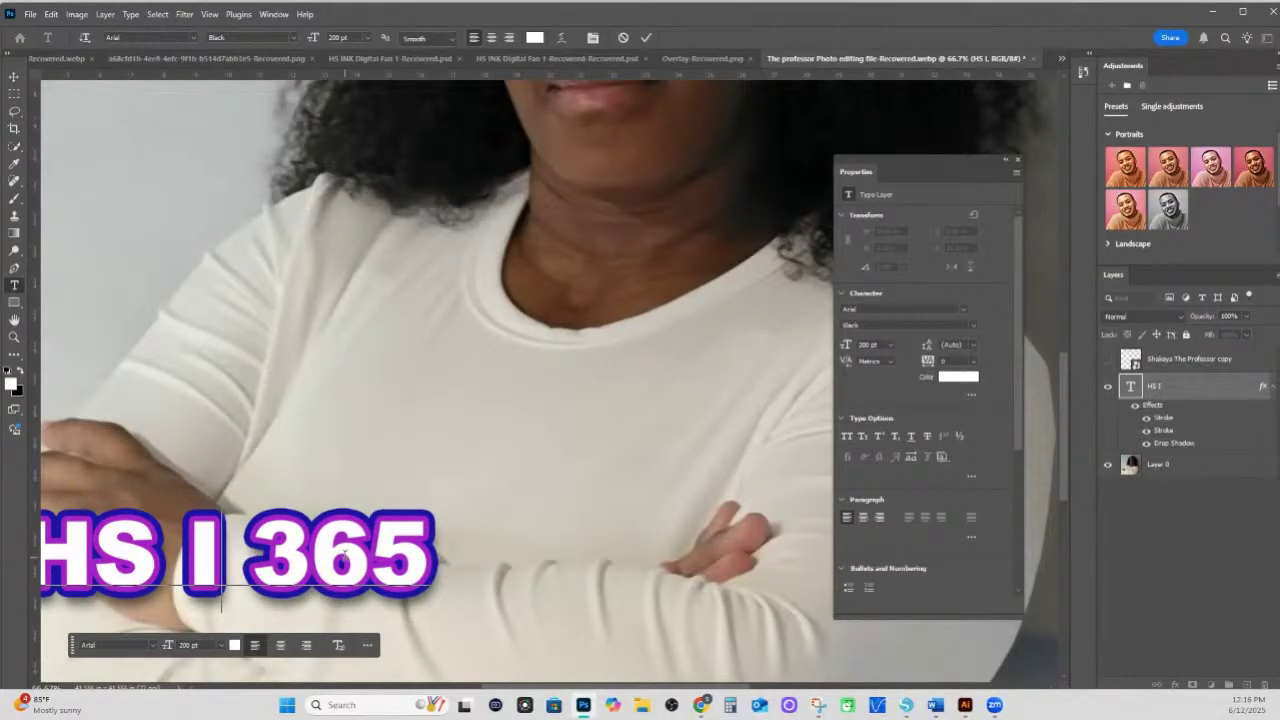
type("NK")
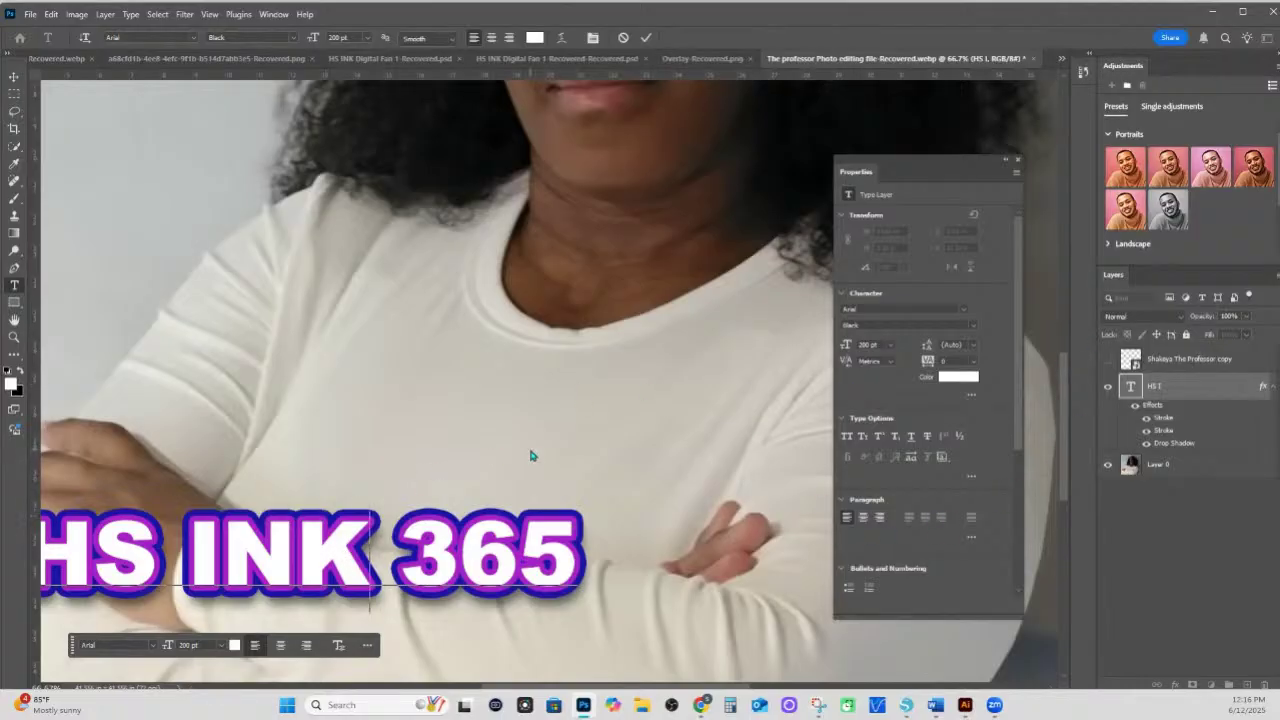
key("Escape")
- Move the HS INK 365 text up onto the chest of the shirt and duplicate its layer under the default name
key("v")
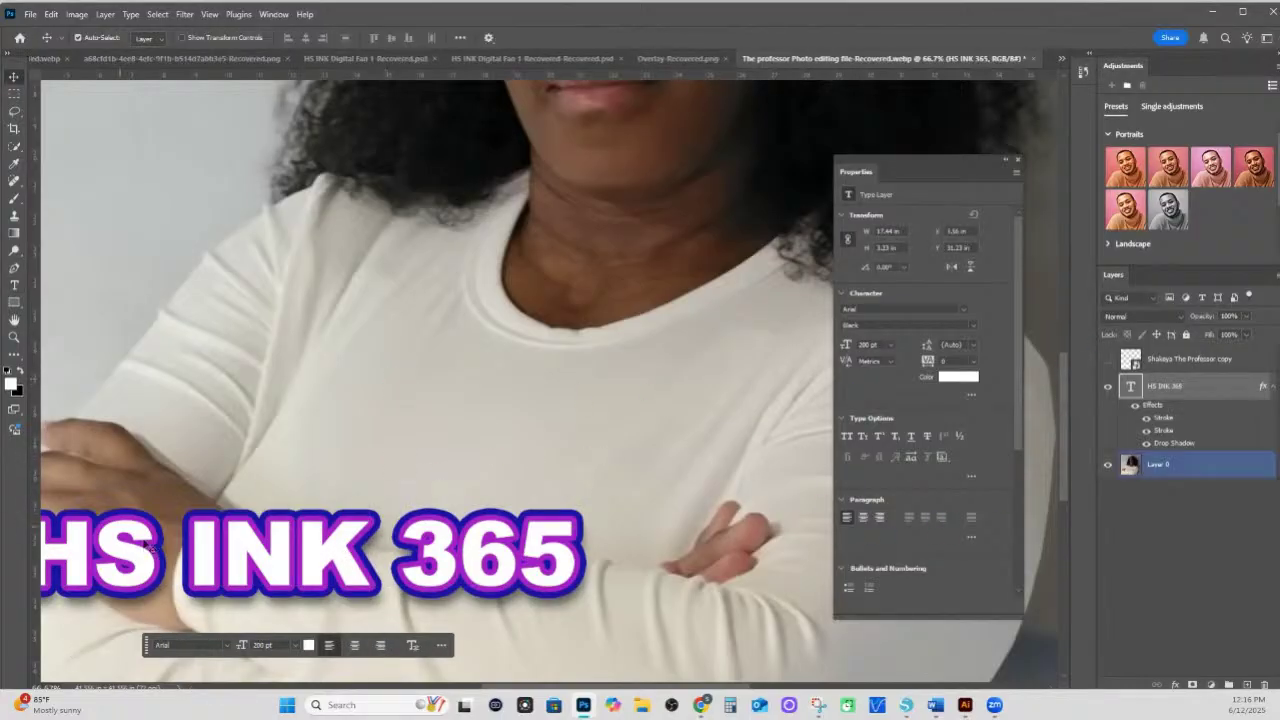
left_click_drag(237, 557, 384, 434)
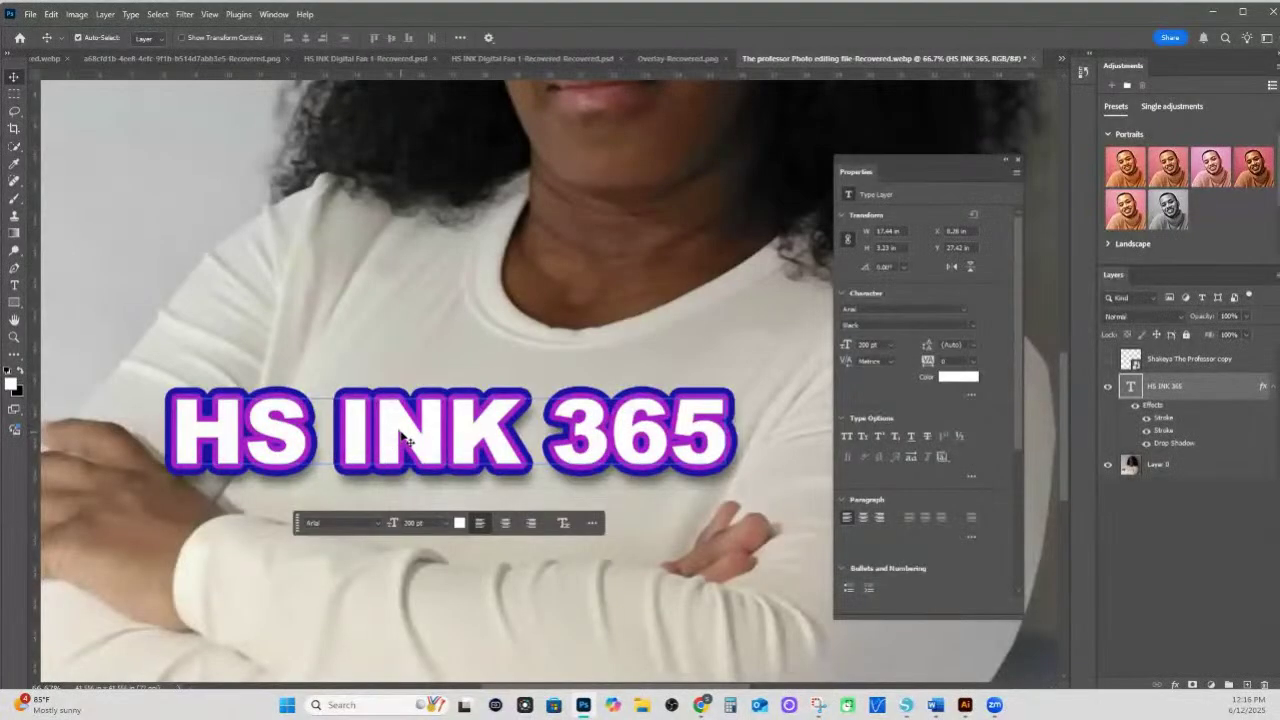
right_click(1175, 390)
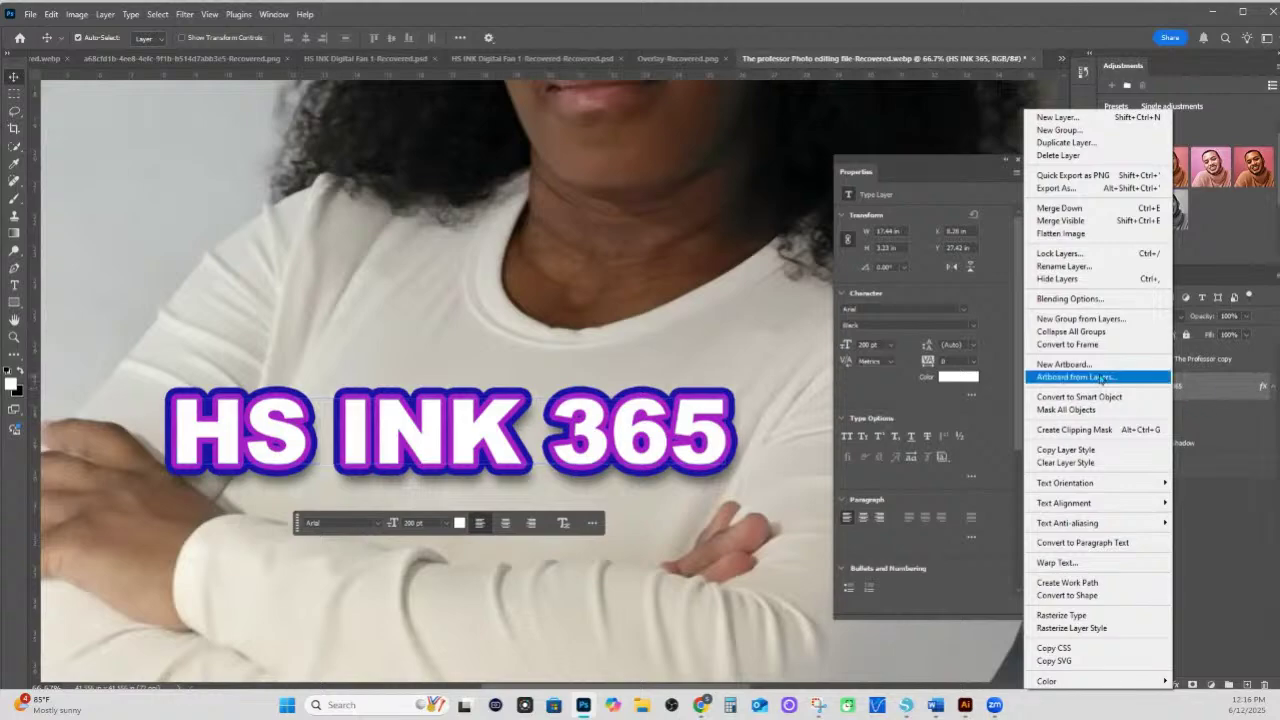
left_click(1066, 142)
left_click(648, 210)
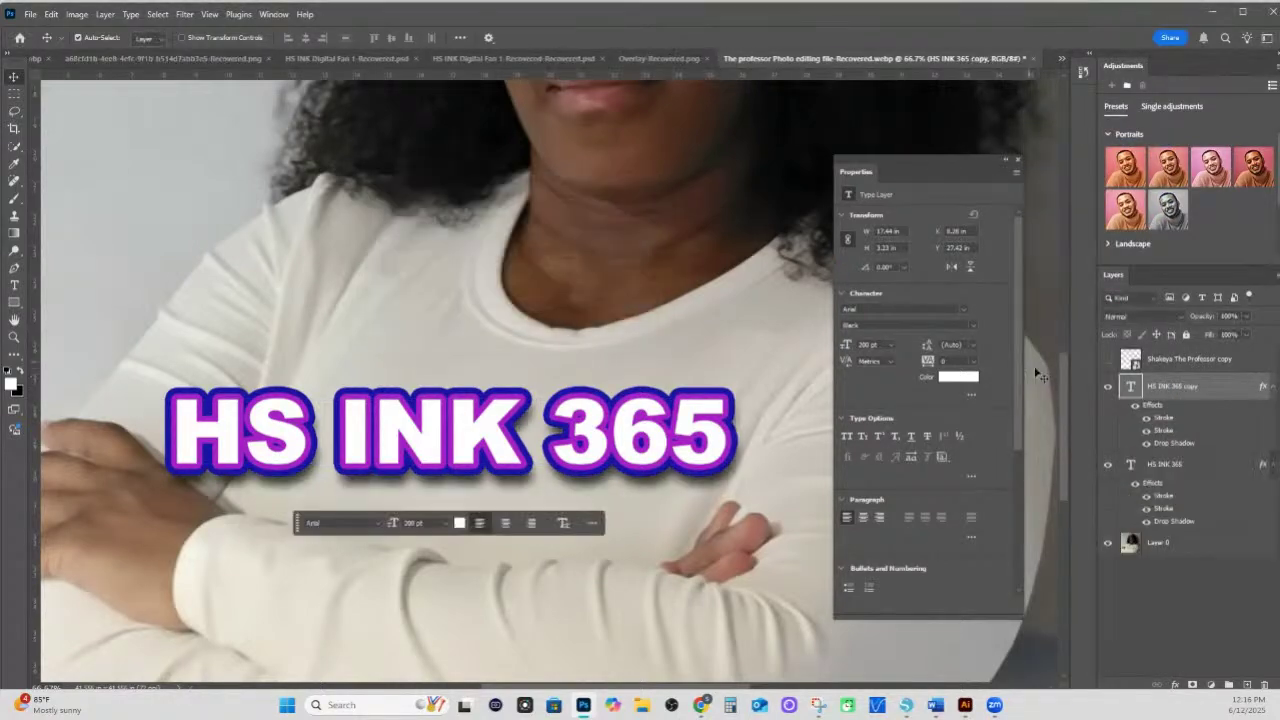
- Hide the purple inner stroke on the original HS INK 365 layer and the blue outer stroke on its copy
left_click_drag(1200, 464, 1238, 543)
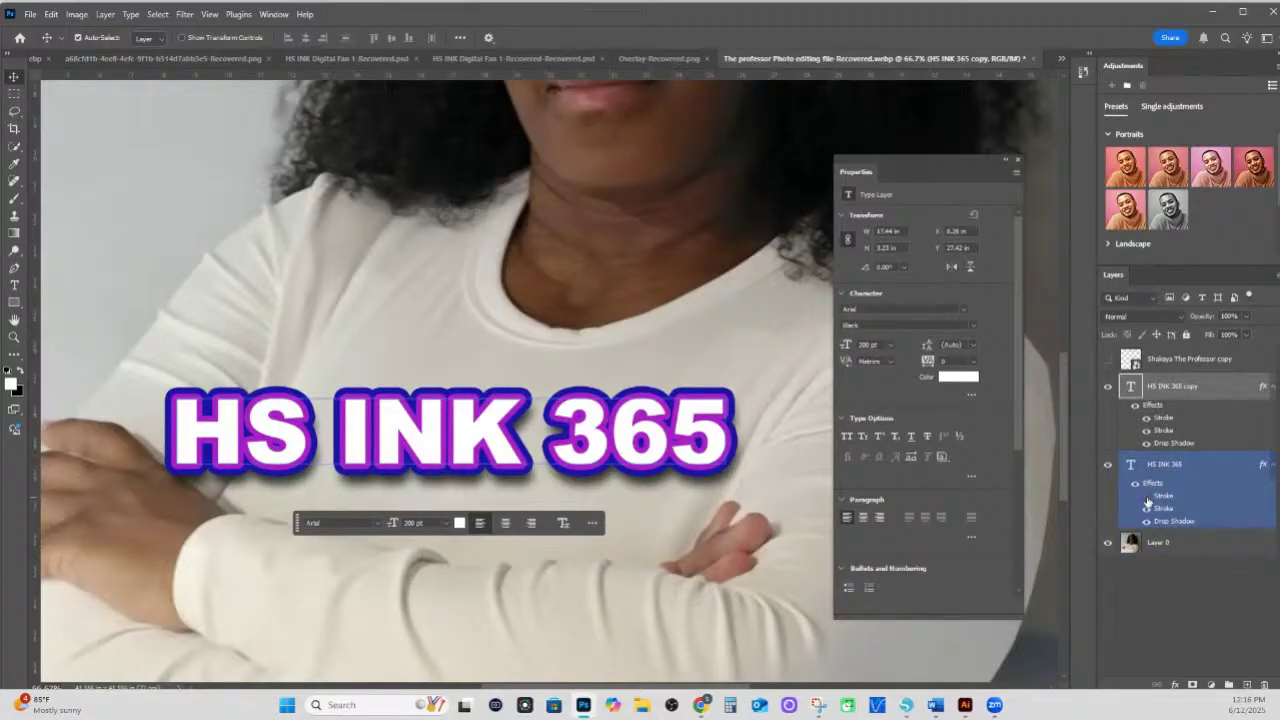
left_click(1146, 418)
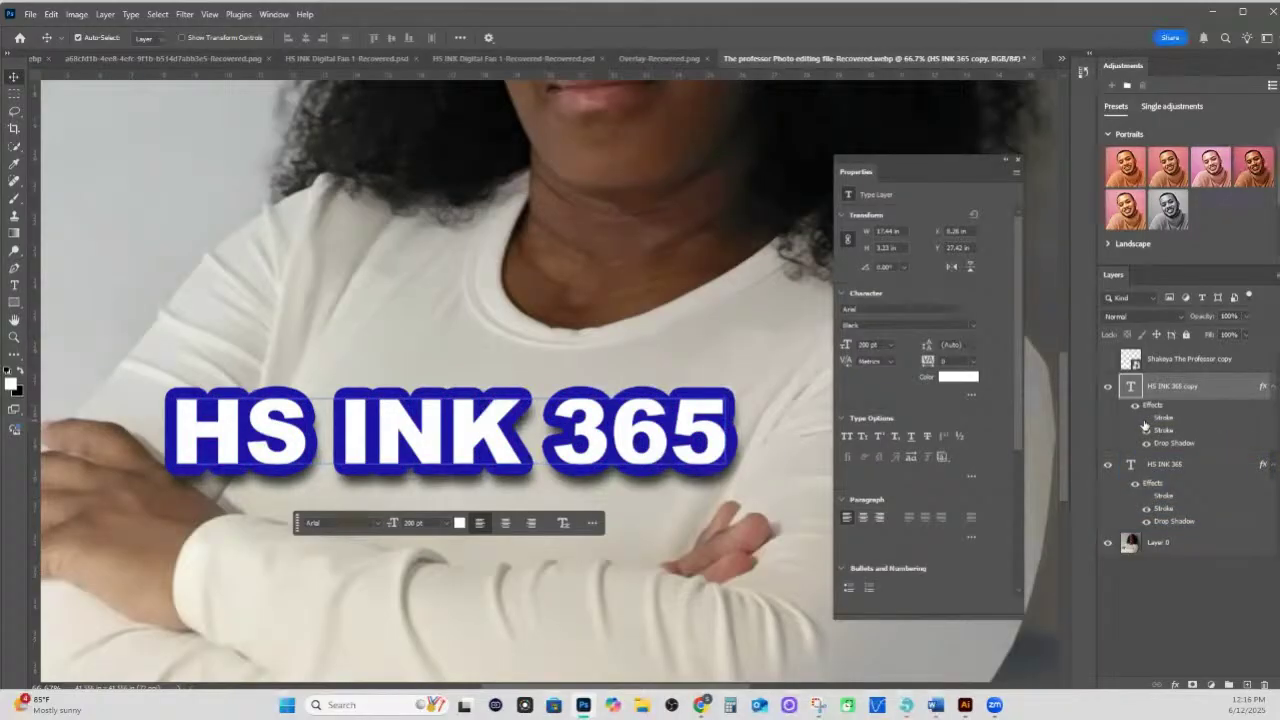
left_click(1145, 420)
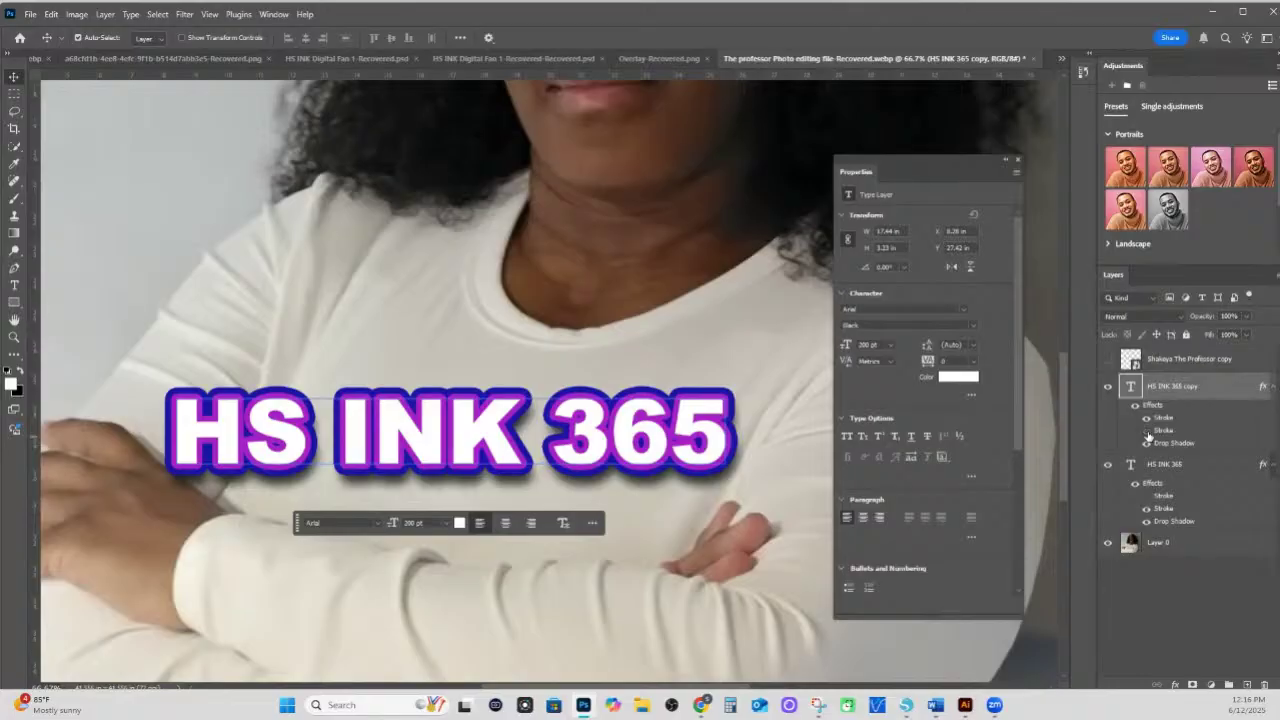
left_click(1147, 438)
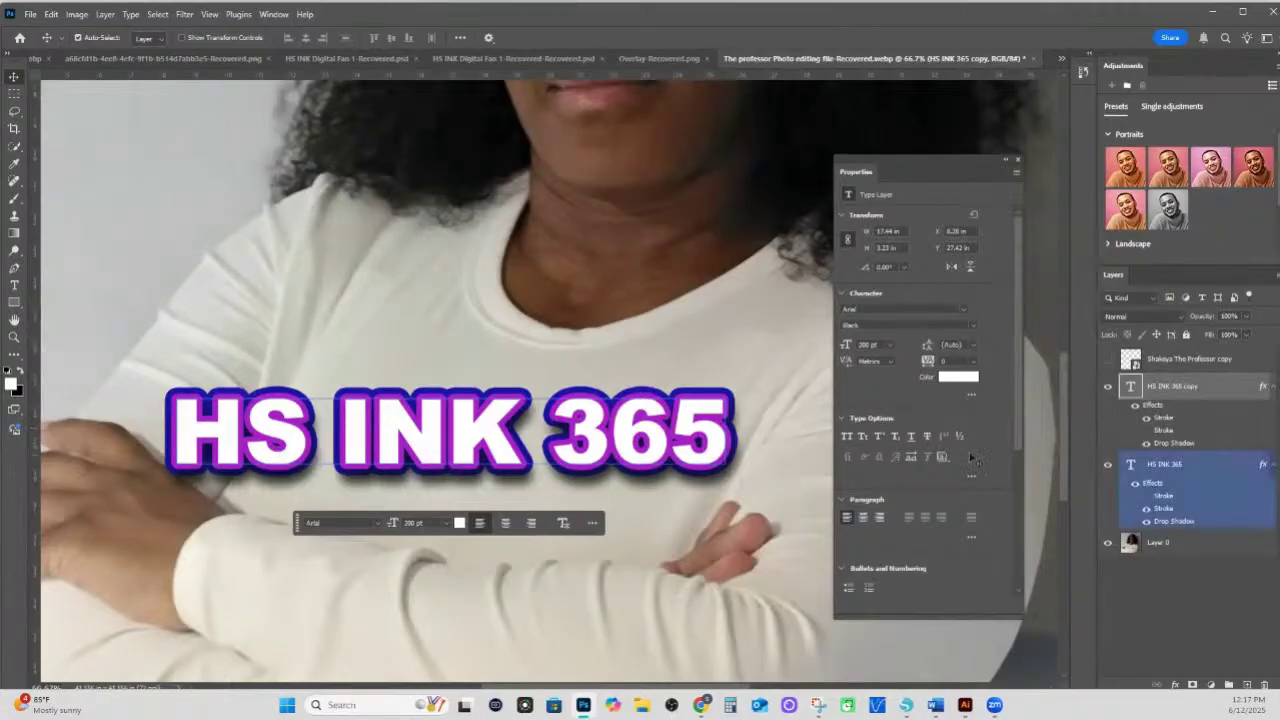
- Examine the edges of the lettering and compare it with the original HS INK 365 layer hidden and shown
left_click(745, 443)
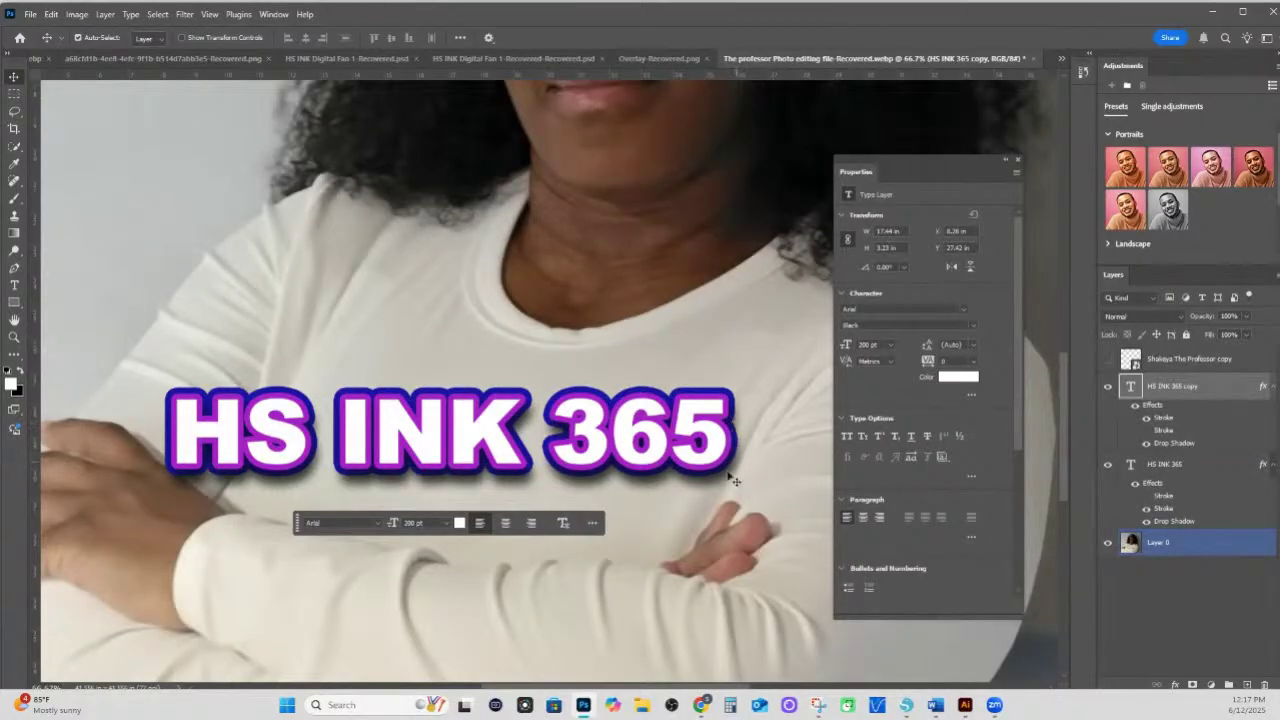
left_click(735, 482)
left_click(731, 429)
left_click(703, 465)
left_click(740, 450)
left_click(1172, 511)
left_click(1108, 467)
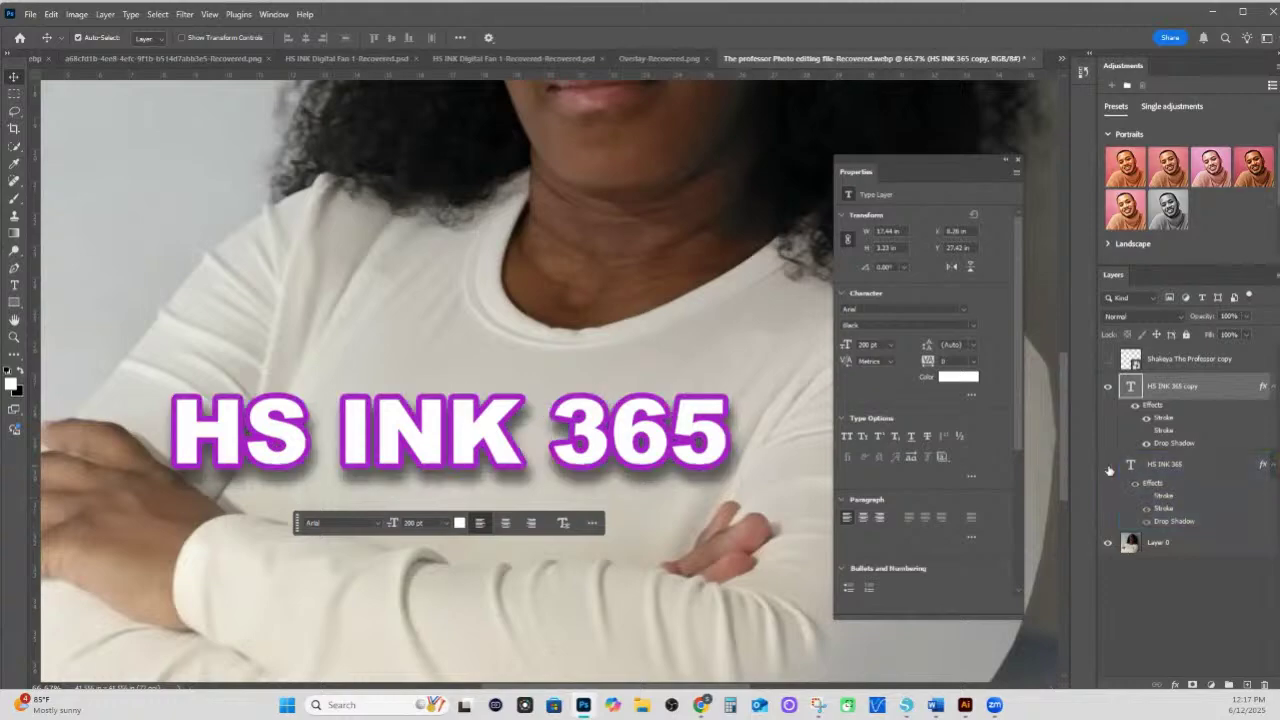
left_click(1108, 468)
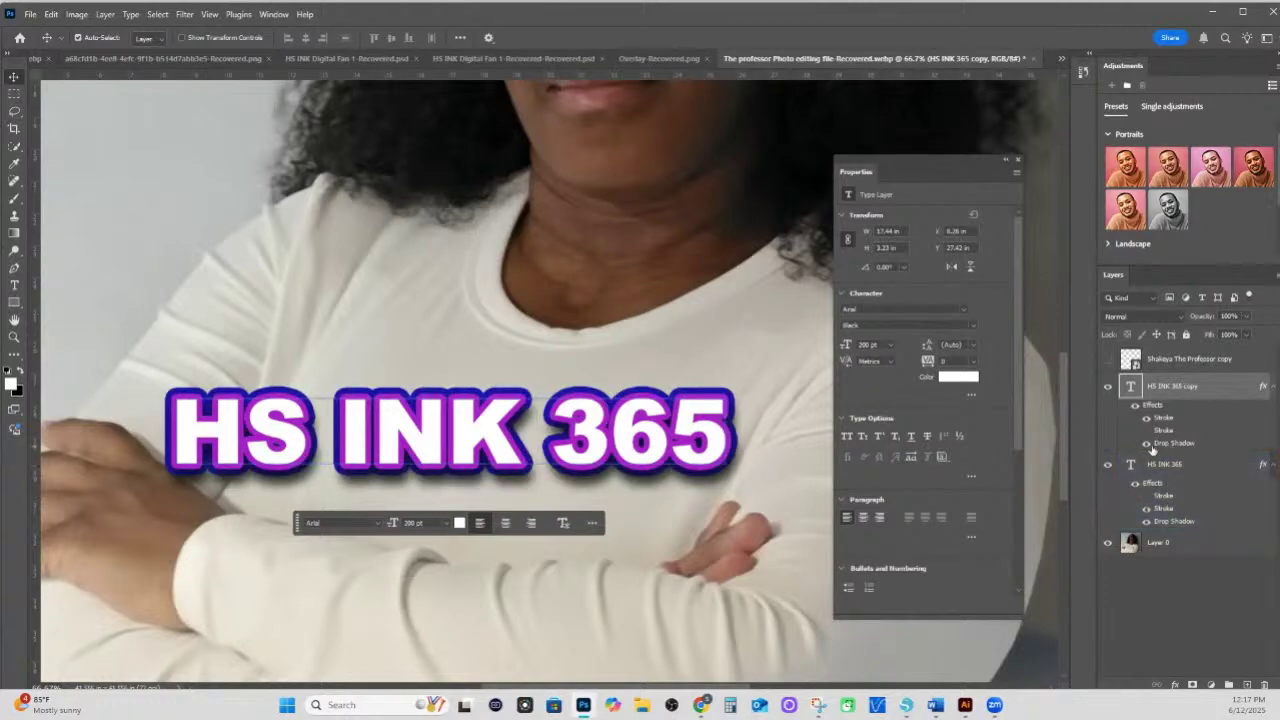
- Hide the drop shadow on the HS INK 365 copy layer to compare the shadows, and show it again
left_click(1147, 443)
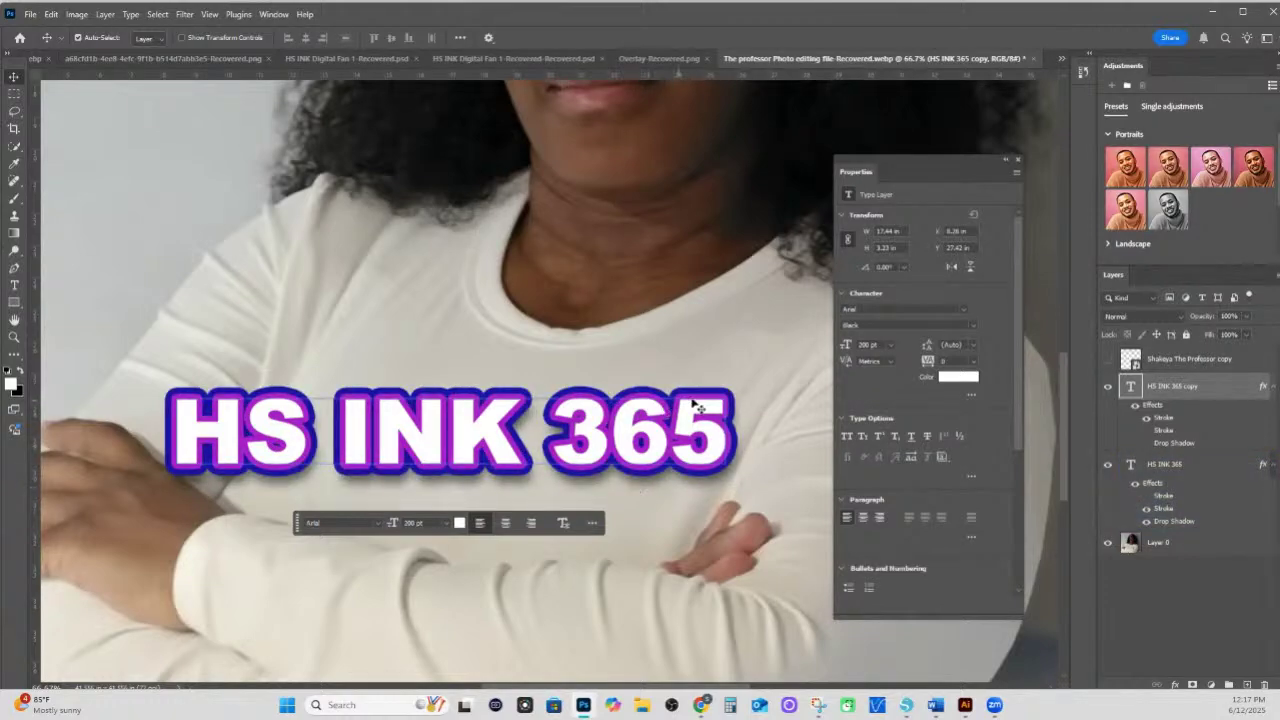
left_click(718, 495)
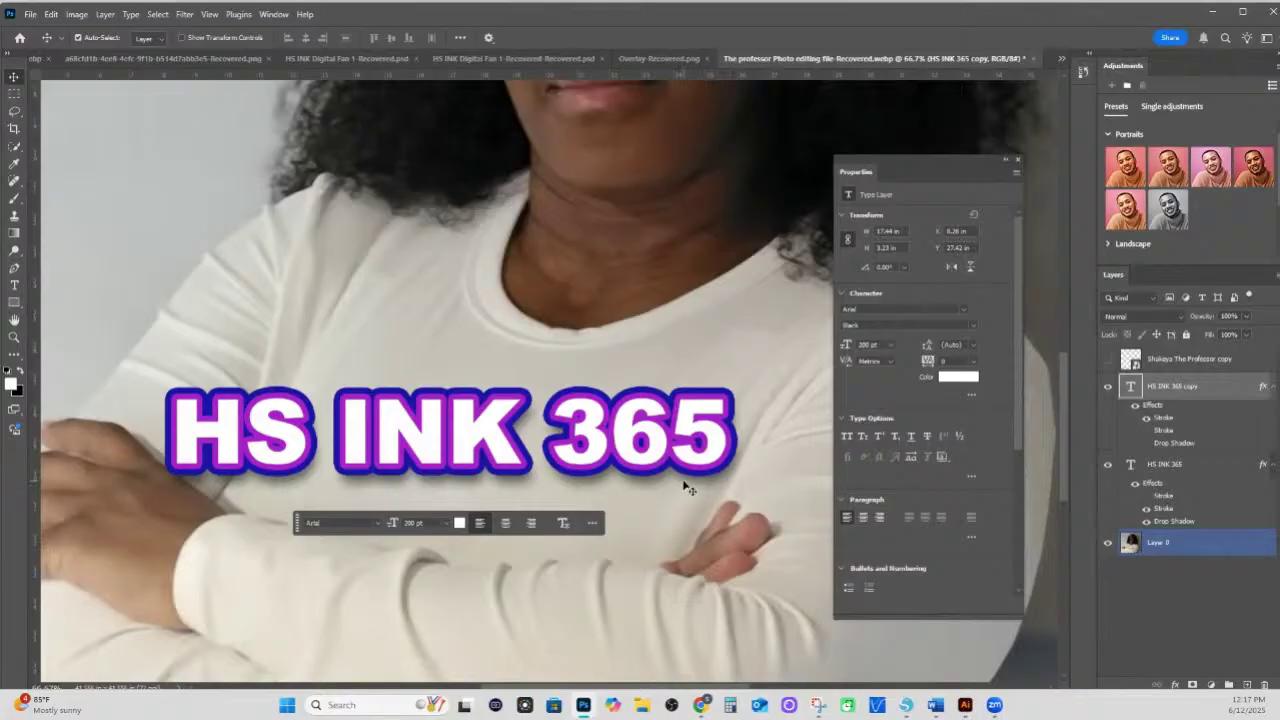
left_click(1138, 470)
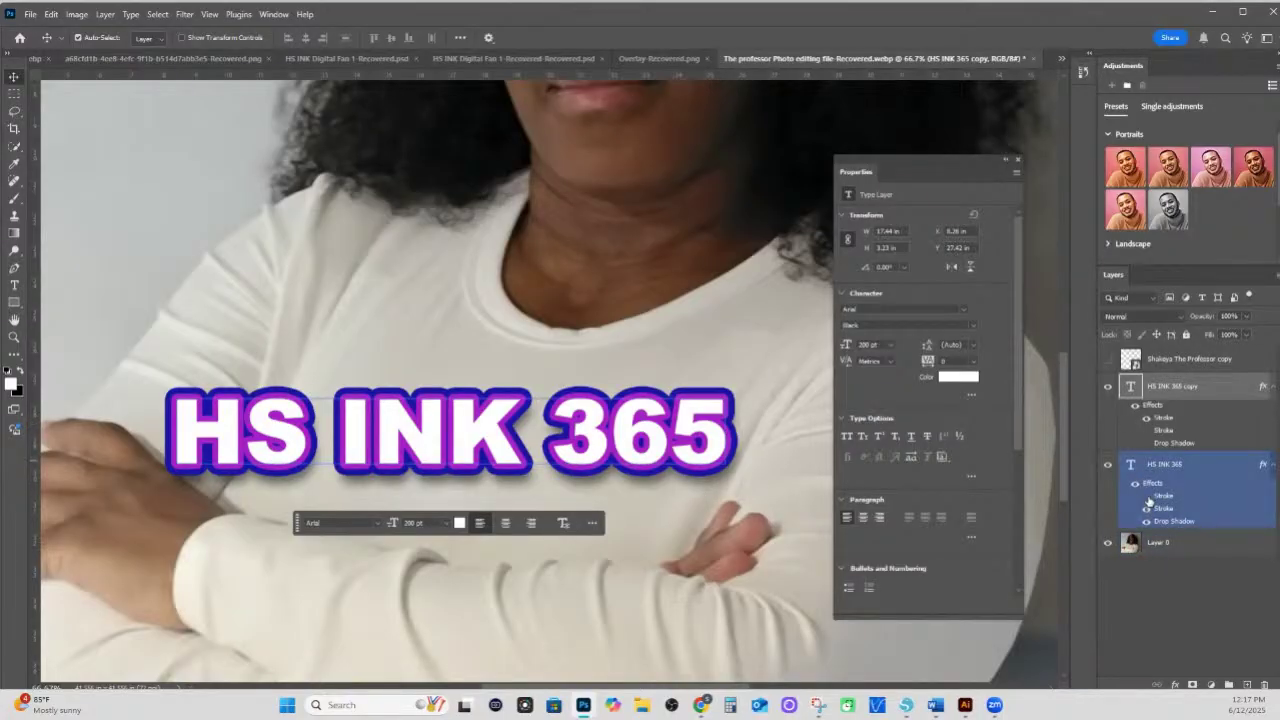
left_click(1158, 463, "ctrl")
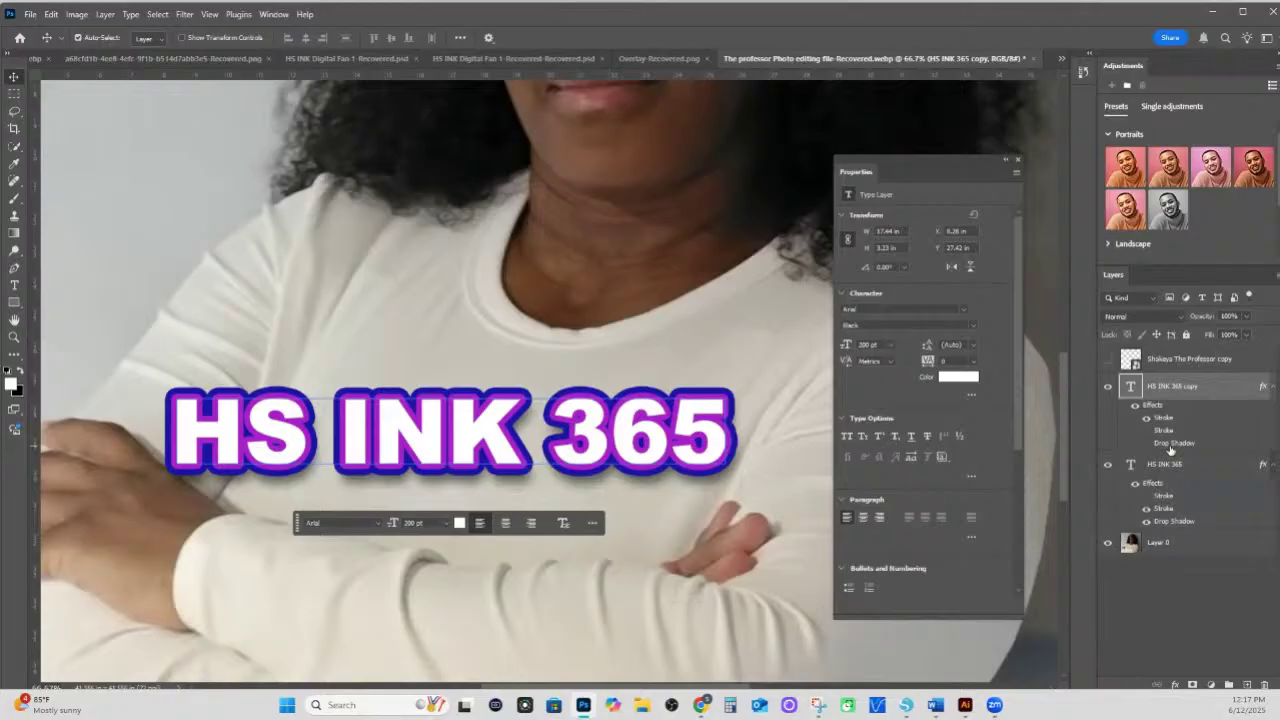
left_click(1148, 445)
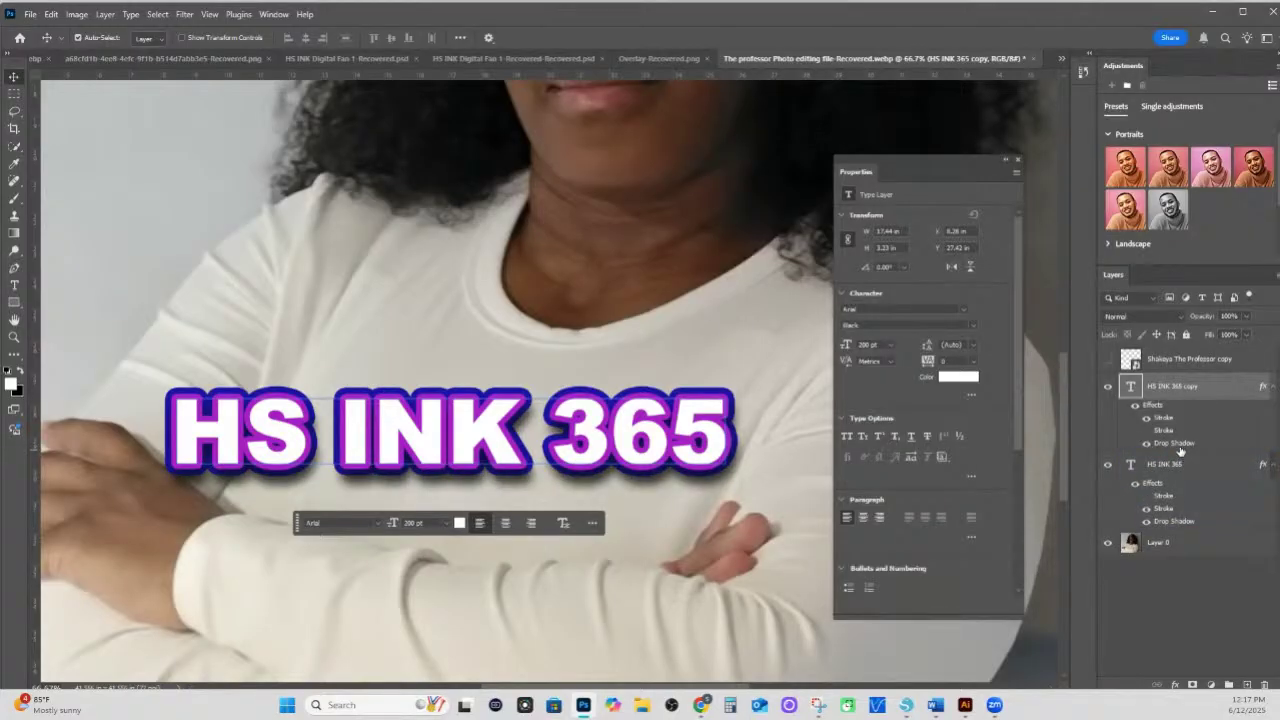
- Tighten the drop shadow on the HS INK 365 copy layer, reducing its distance and setting spread to 14% and size to 24 px
double_click(1180, 450)
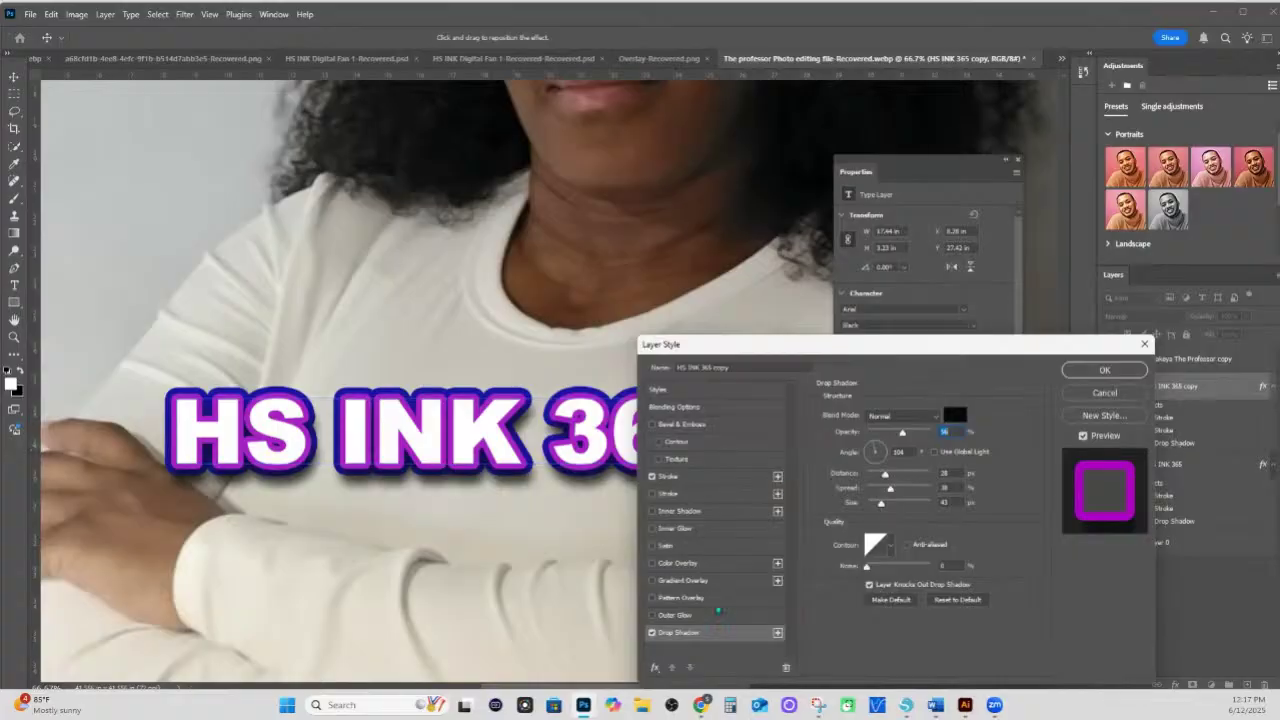
mouse_move(883, 503)
left_mouse_down()
mouse_move(855, 511)
mouse_move(891, 511)
mouse_move(874, 489)
mouse_move(896, 487)
mouse_move(876, 479)
mouse_move(878, 506)
mouse_move(875, 491)
left_mouse_up()
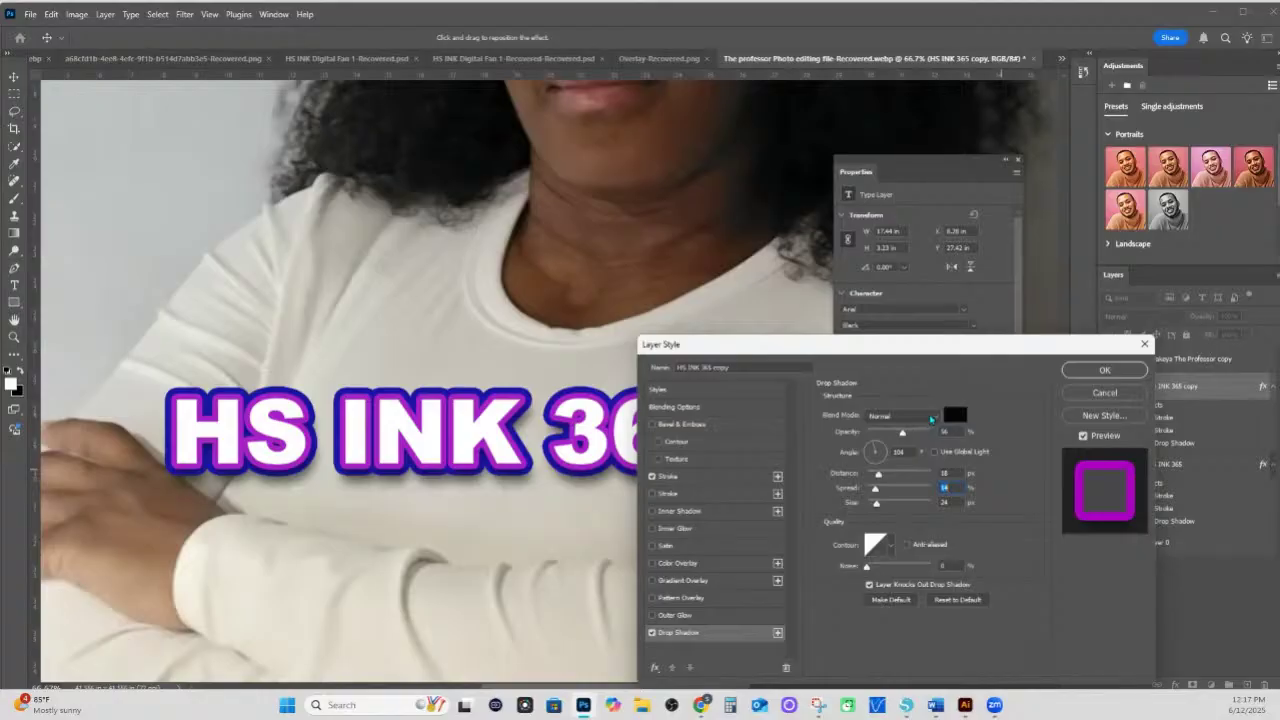
left_click(1106, 371)
left_click(604, 590)
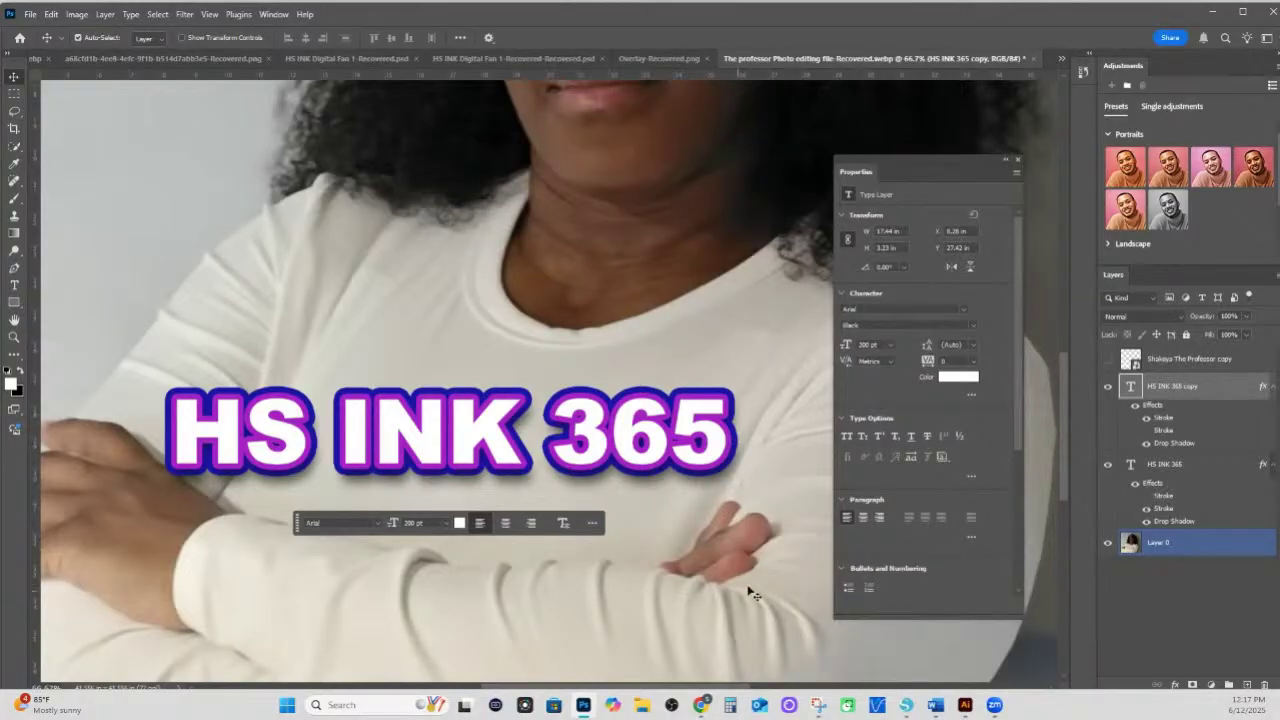
left_click(1180, 600)
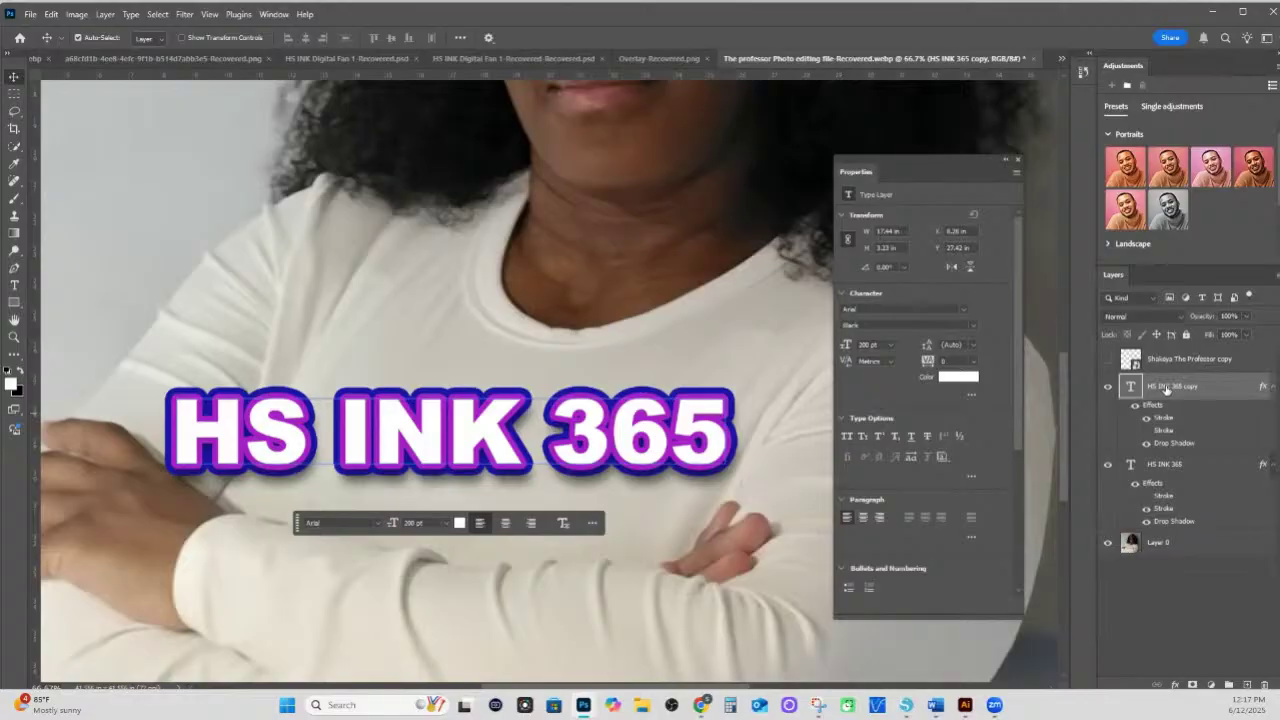
- Replace the wording of the HS INK 365 copy text layer with "Honestly SpINKing"
double_click(1168, 387)
double_click(1128, 389)
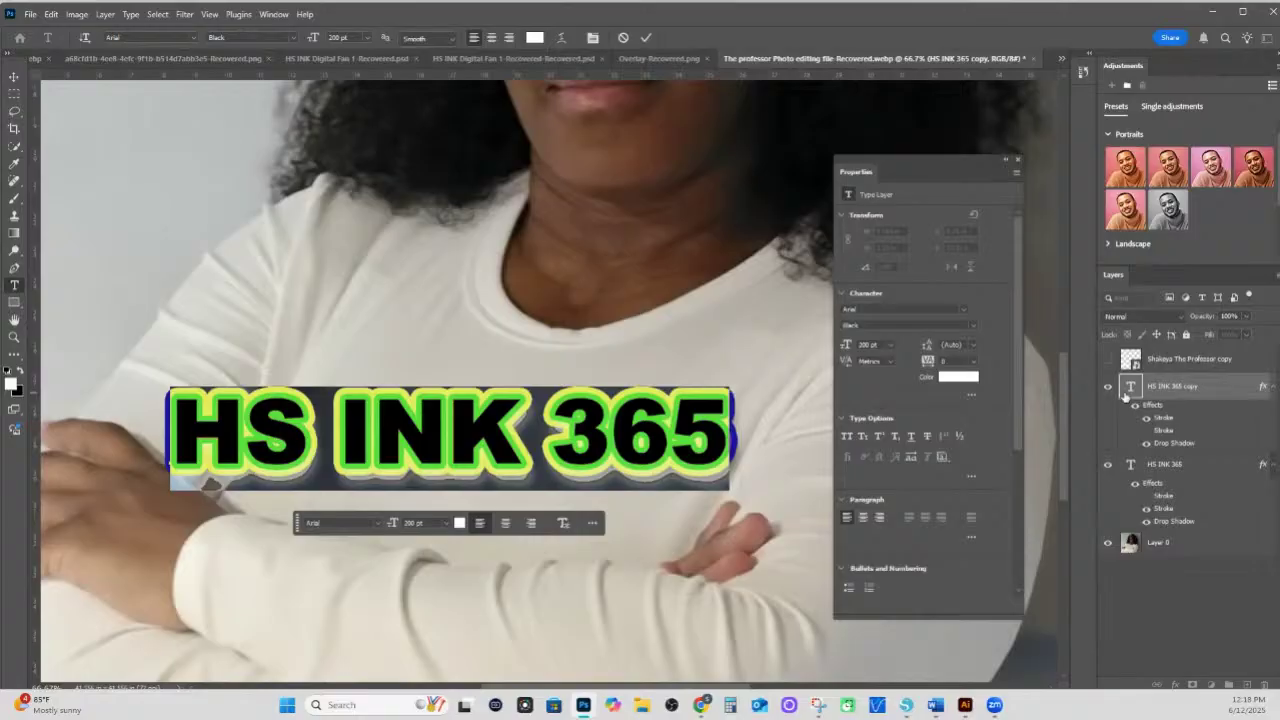
type("hon")
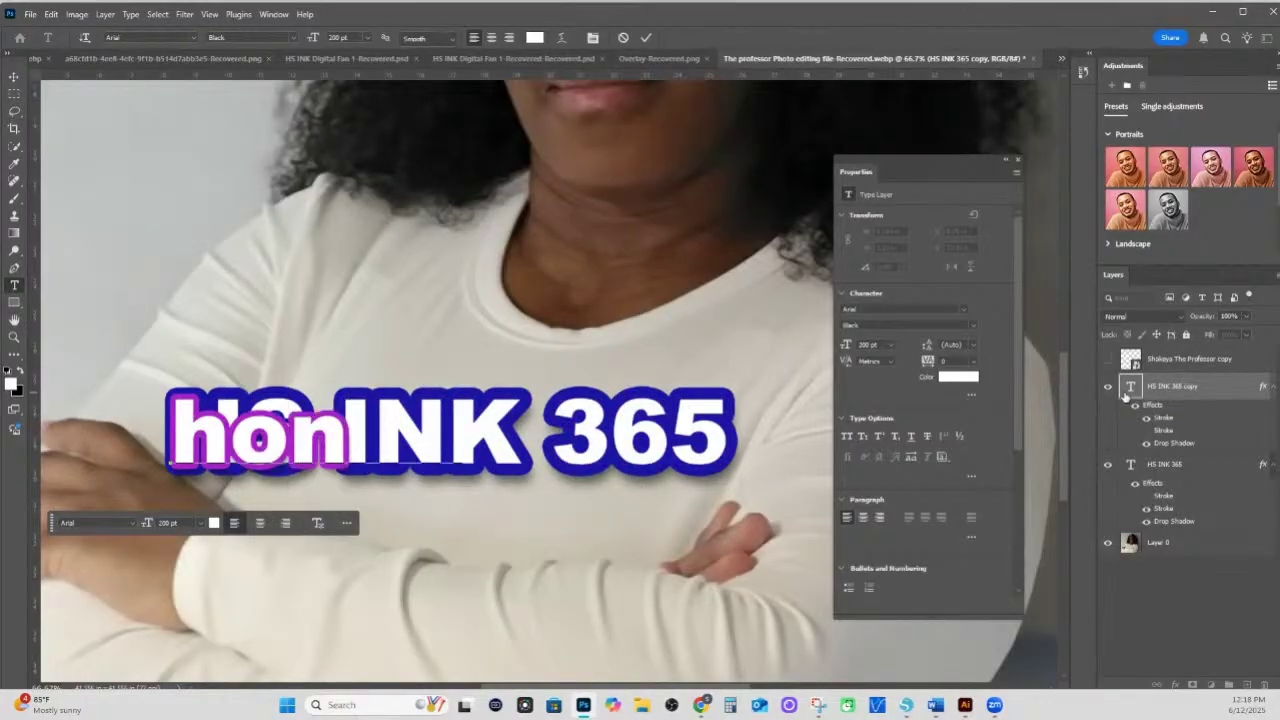
type("est")
key("BackSpace")
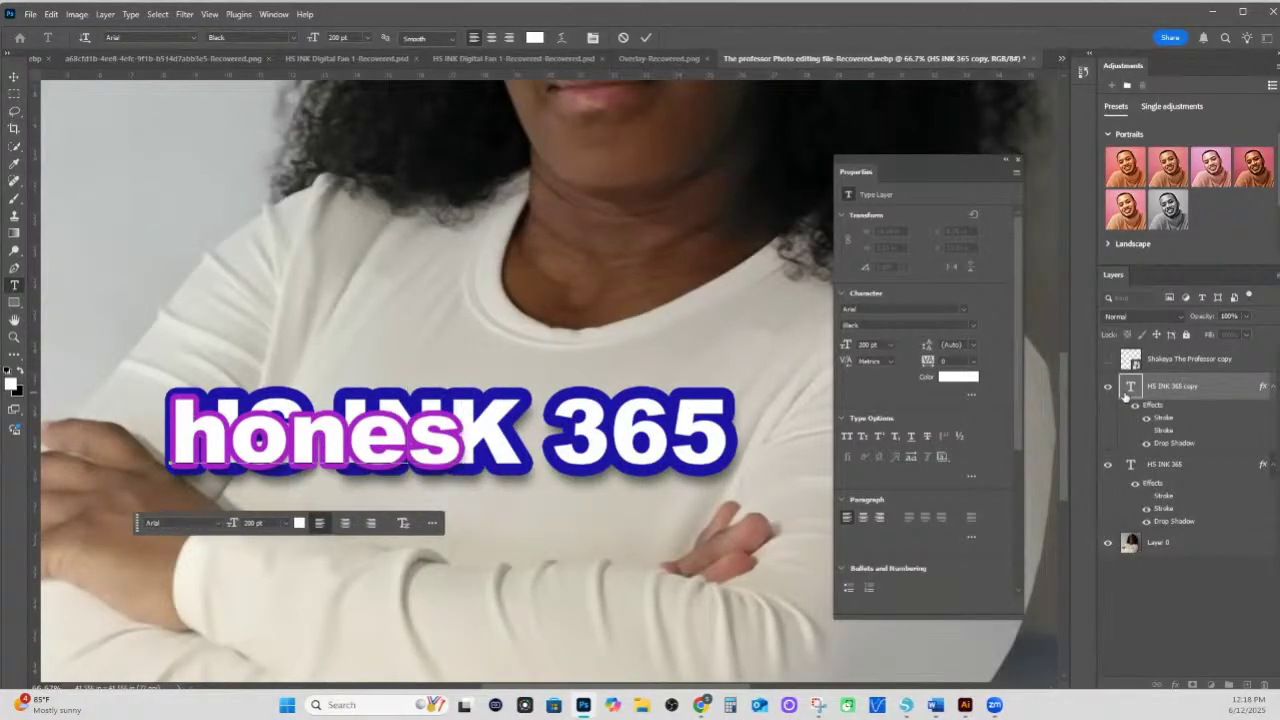
key("BackSpace")
key("BackSpace")
key("BackSpace")
key("BackSpace")
key("BackSpace")
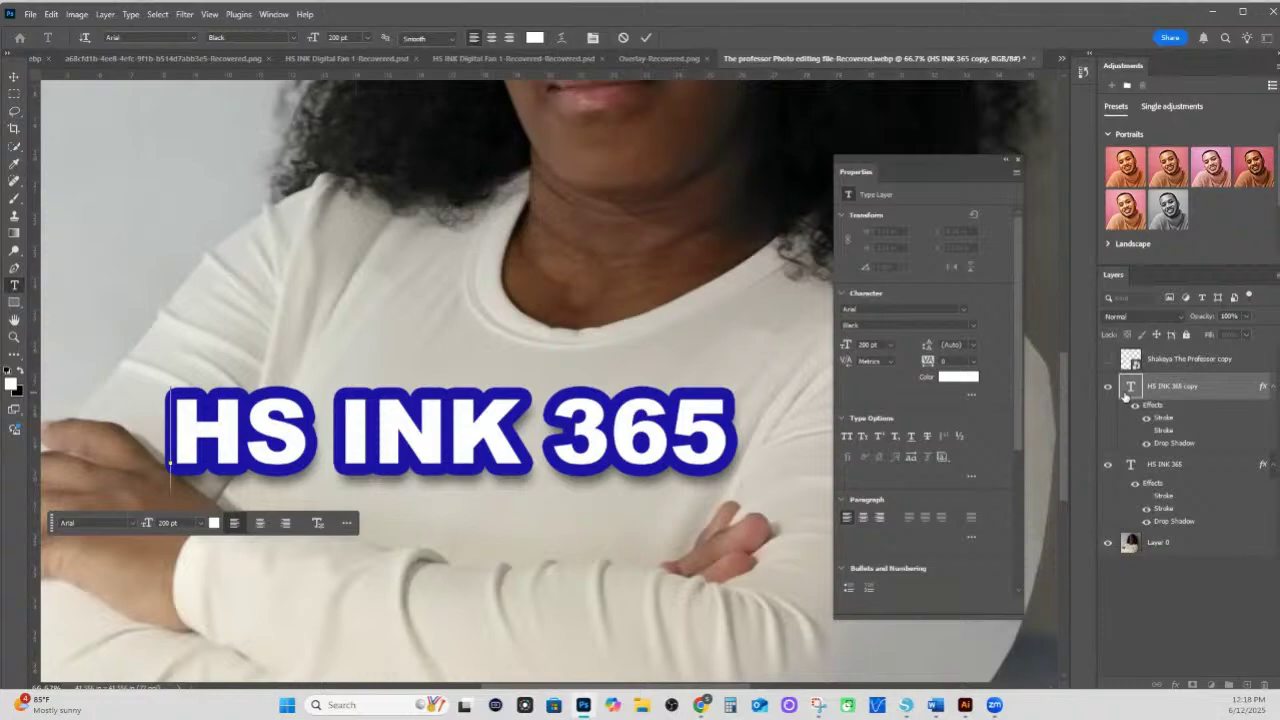
type("Hone")
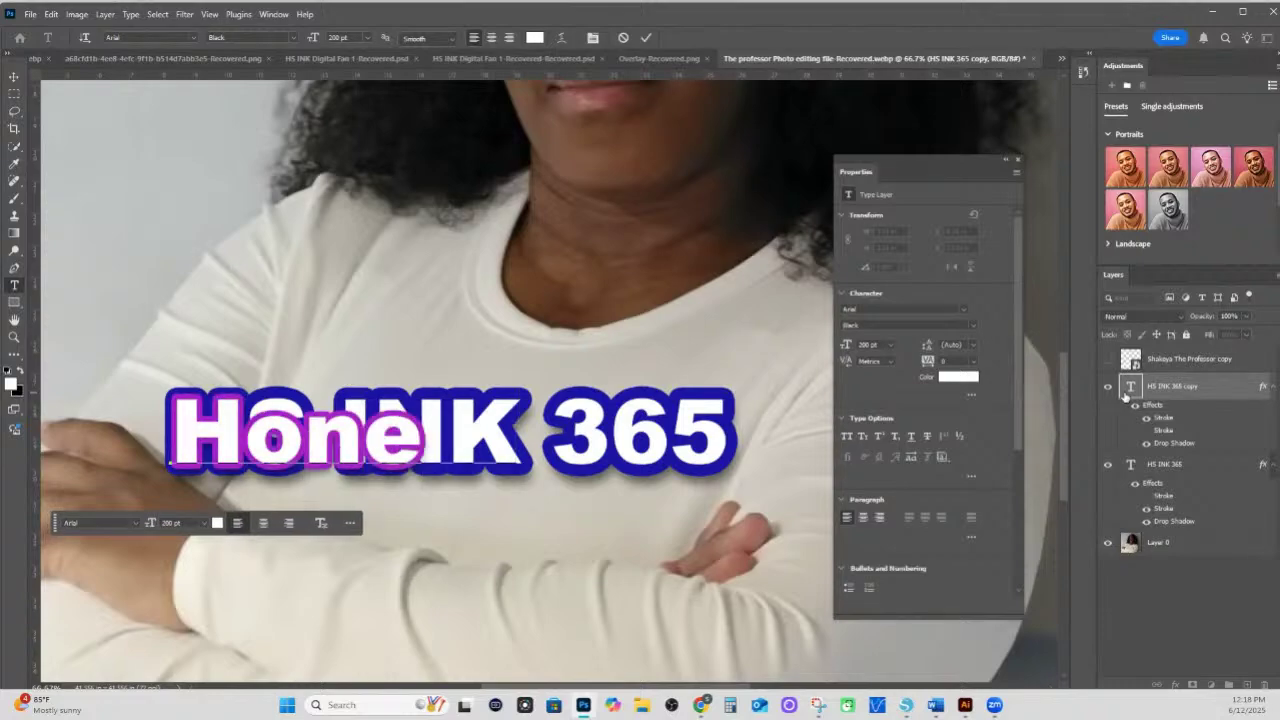
type("stly (S")
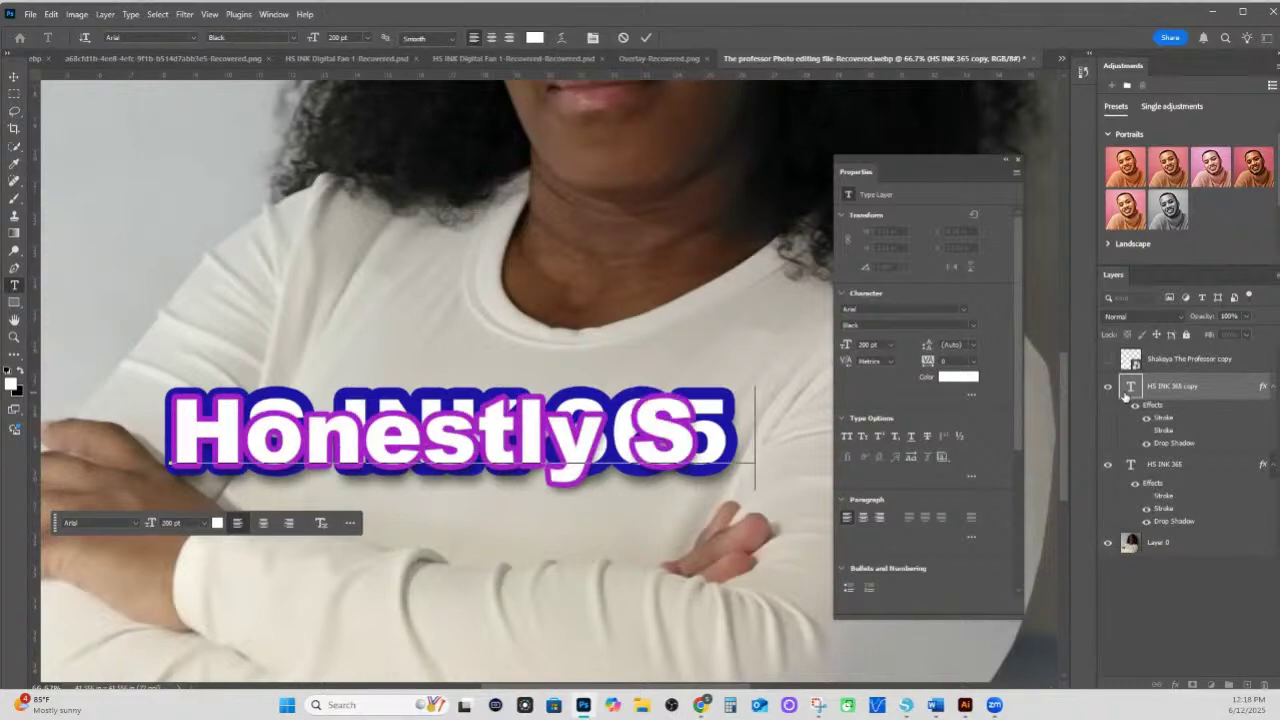
type("pINg")
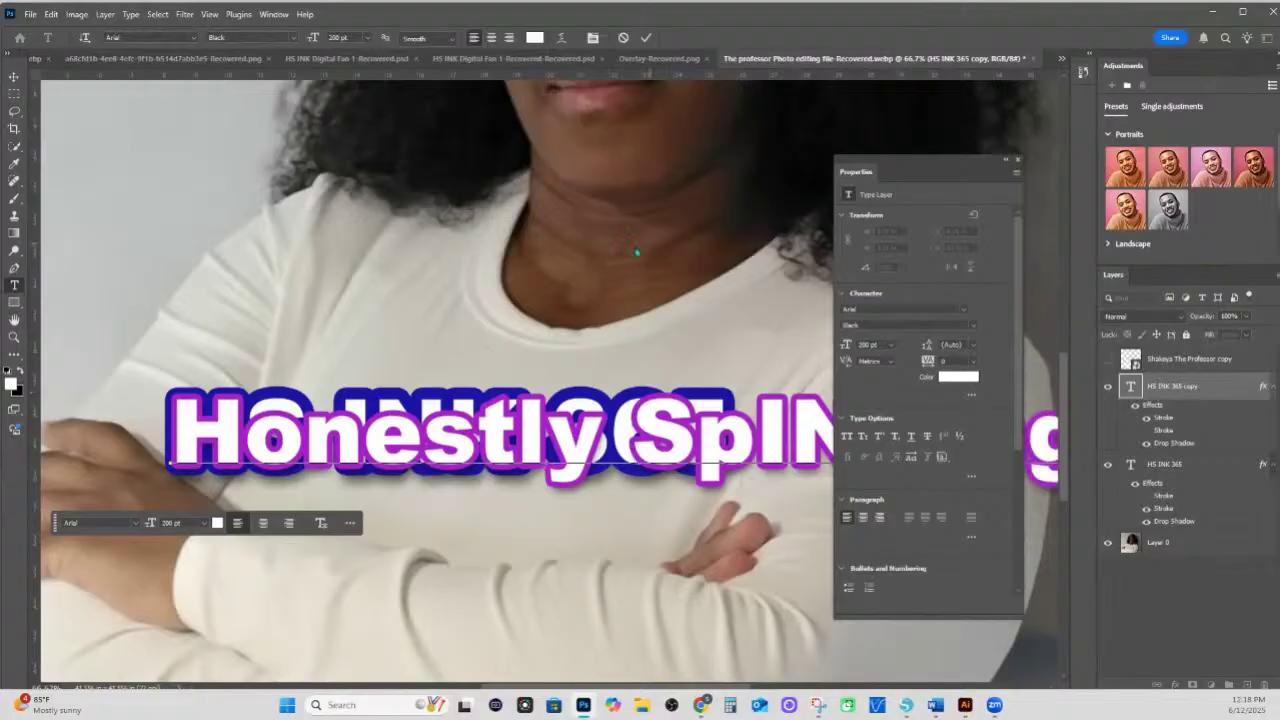
key("ctrl+Return")
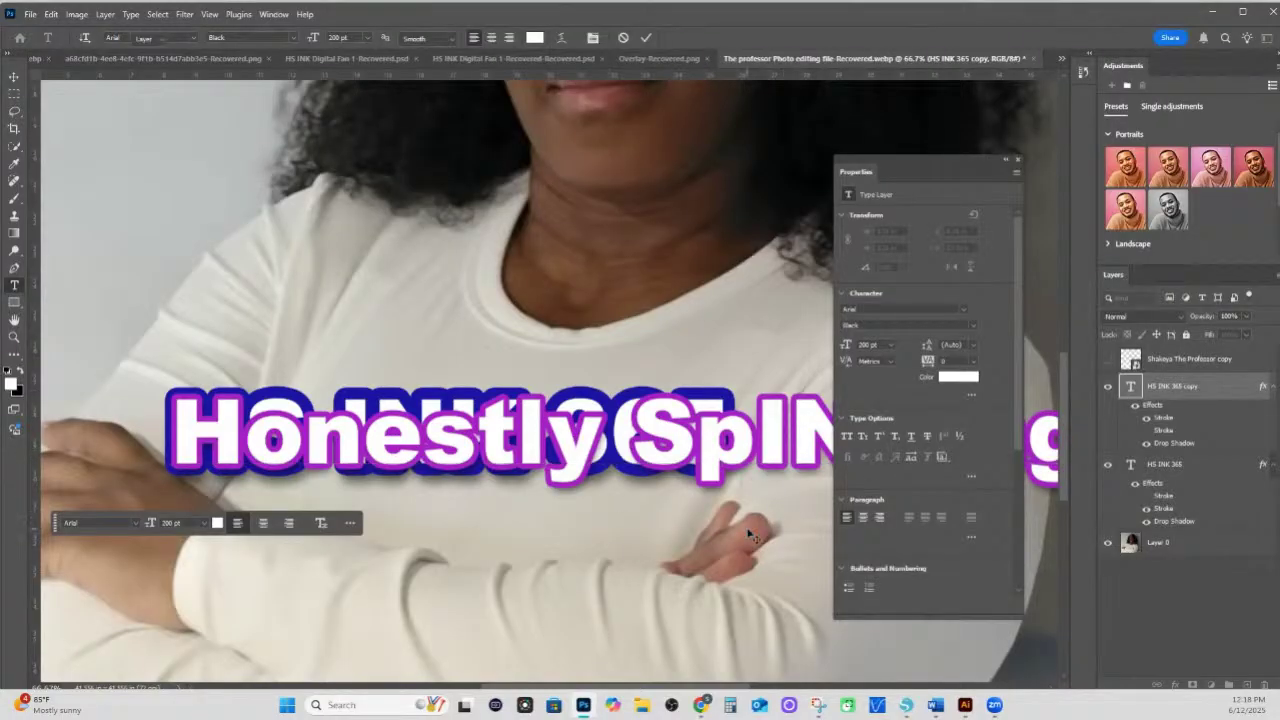
key("v")
left_click(785, 522)
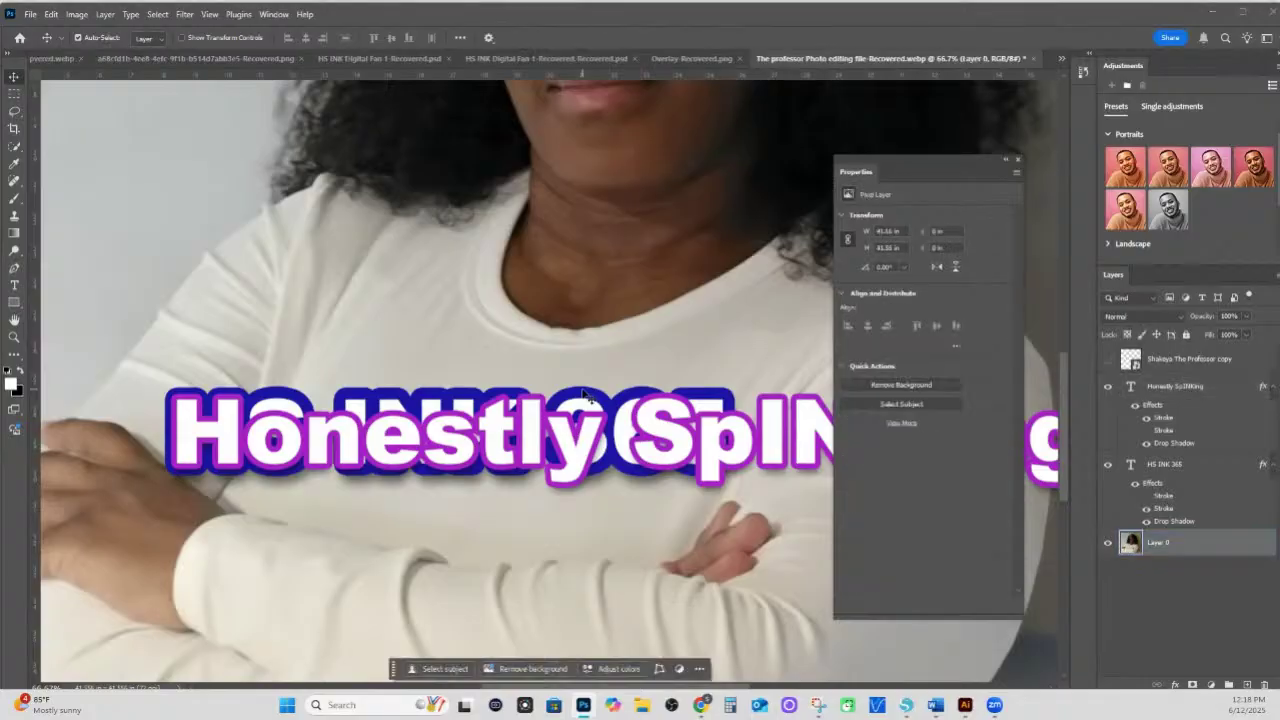
- Replace the wording of the original HS INK 365 layer with "Honestly SpINKing" to match the lettering above it
double_click(1130, 464)
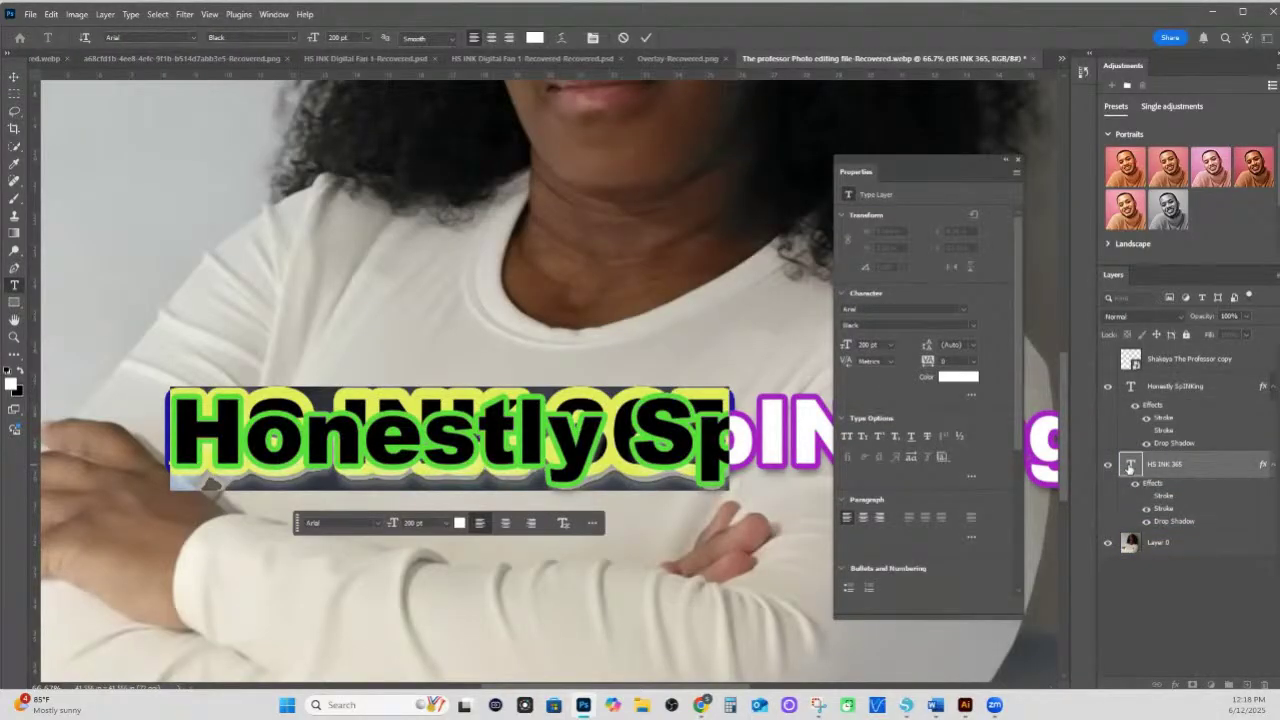
key("BackSpace")
type("Hones")
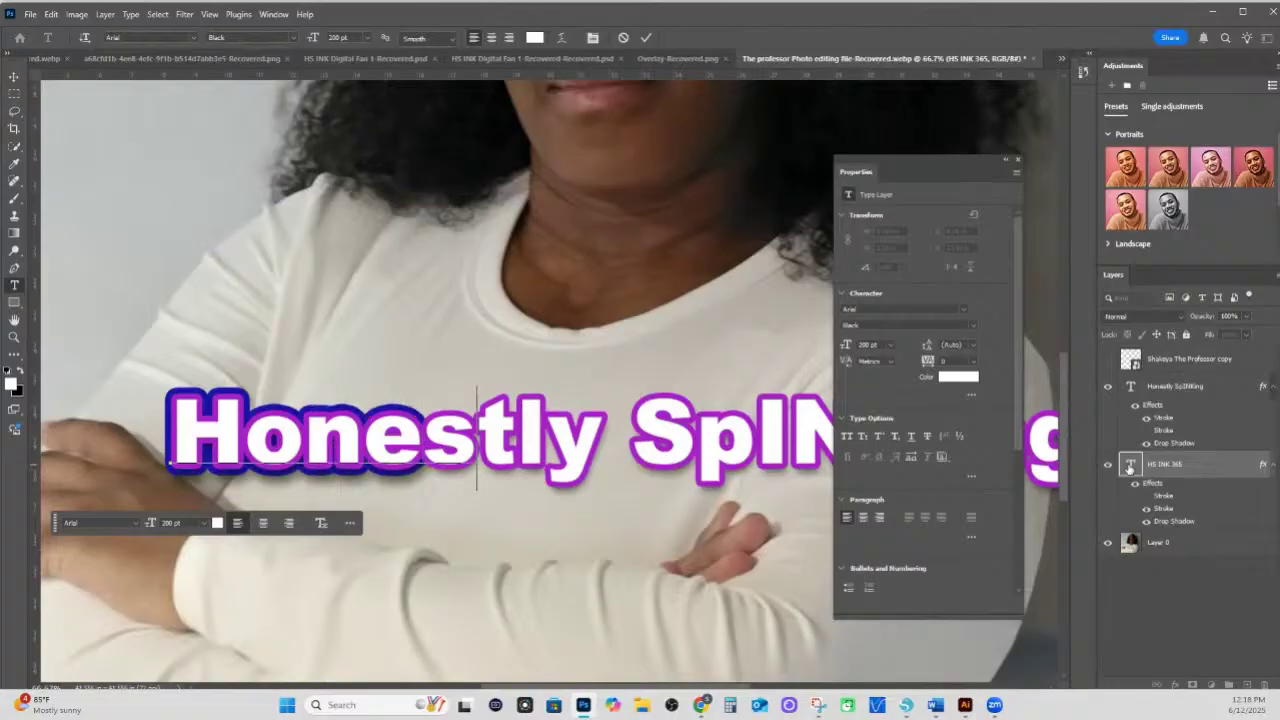
type("tly Sp")
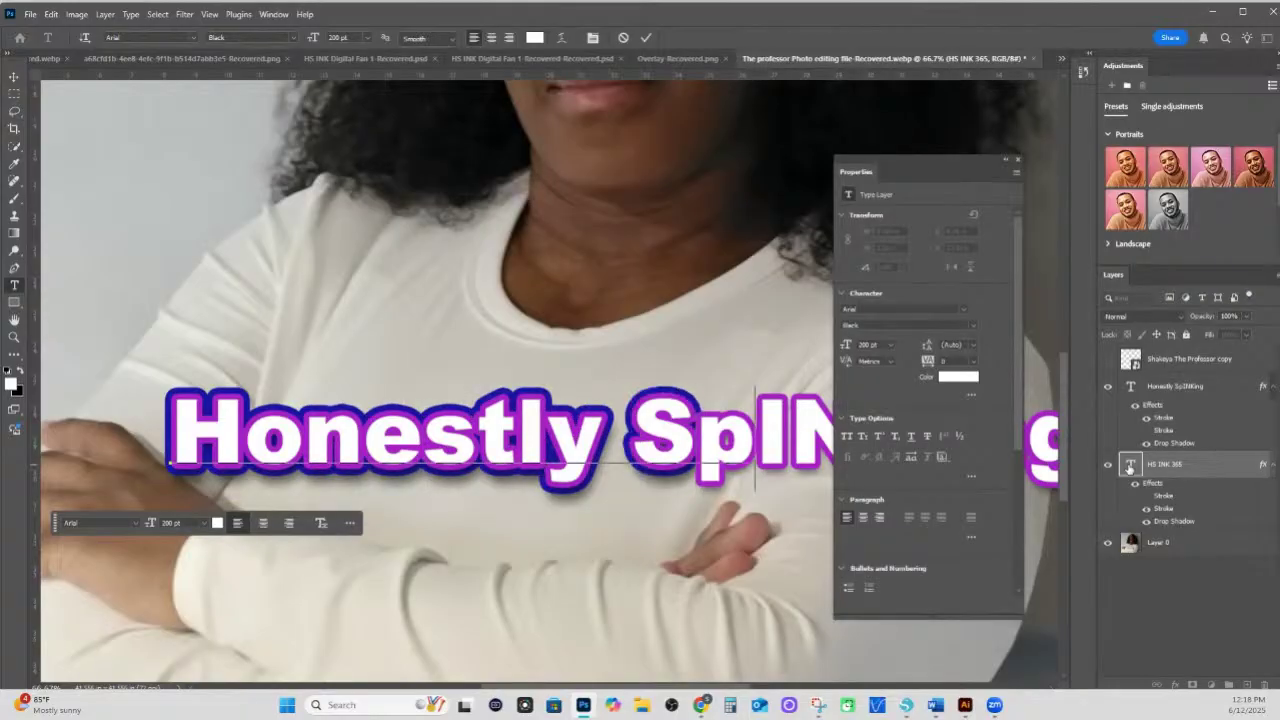
type("INKing")
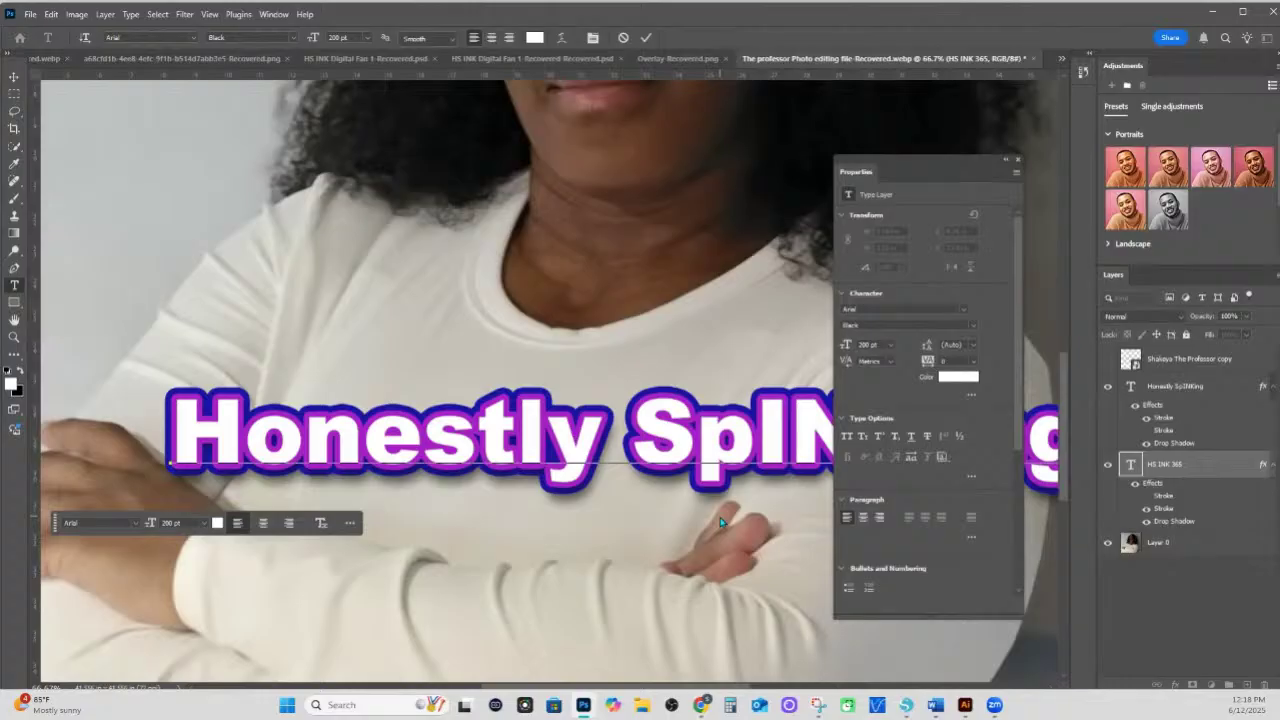
key("Escape")
key("v")
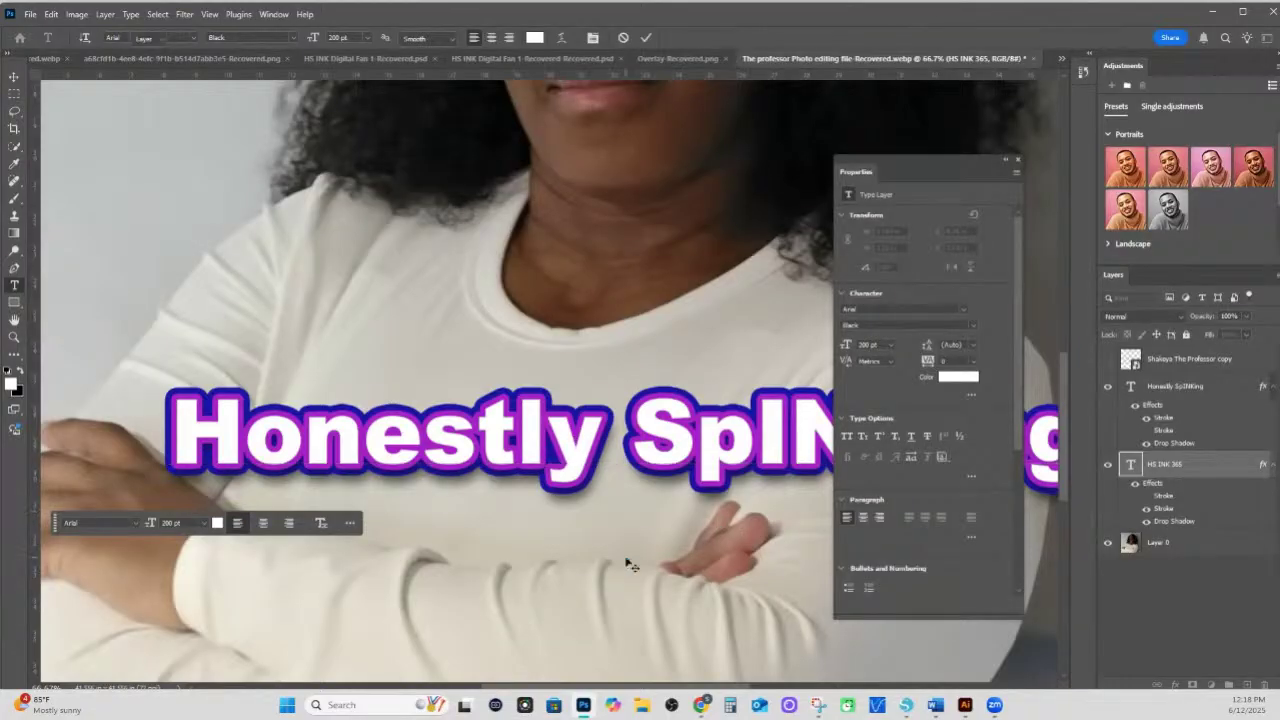
left_click(626, 563)
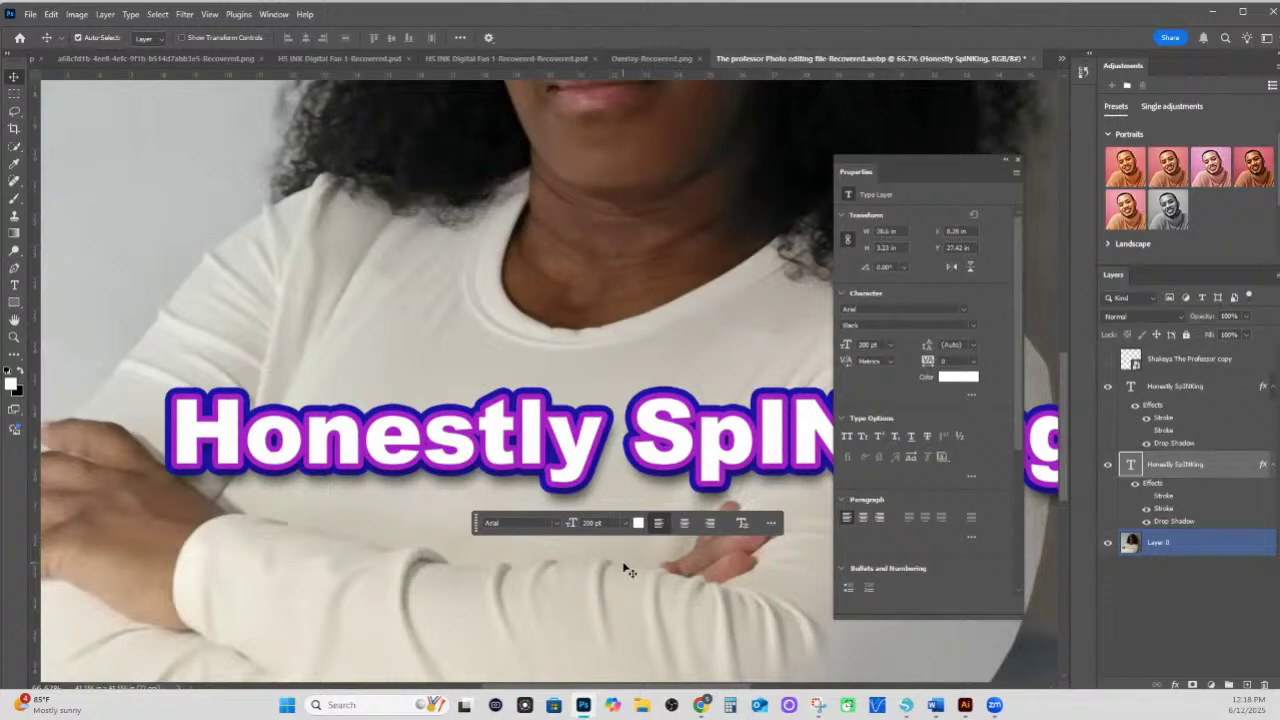
- Show the hidden Professor smart object layer and move its lettering up above the Honestly SpINKing text
left_click(698, 465)
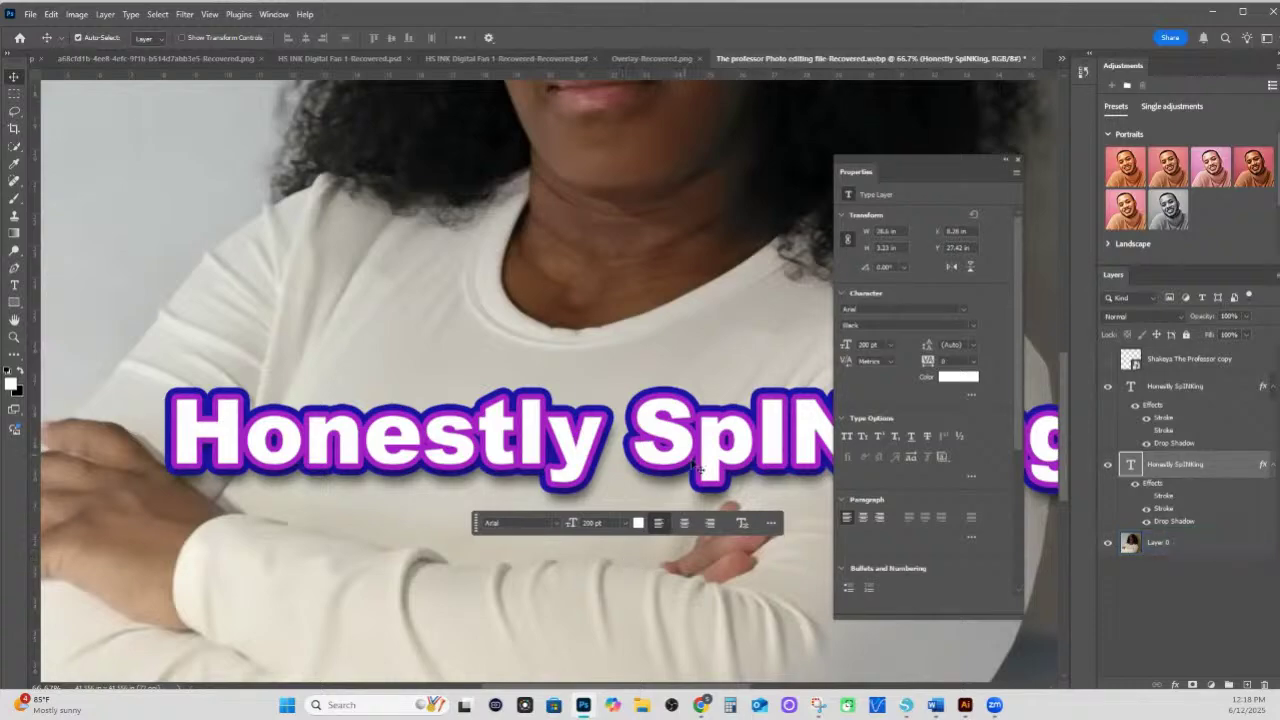
left_click(1157, 374, "ctrl")
left_click(1107, 359)
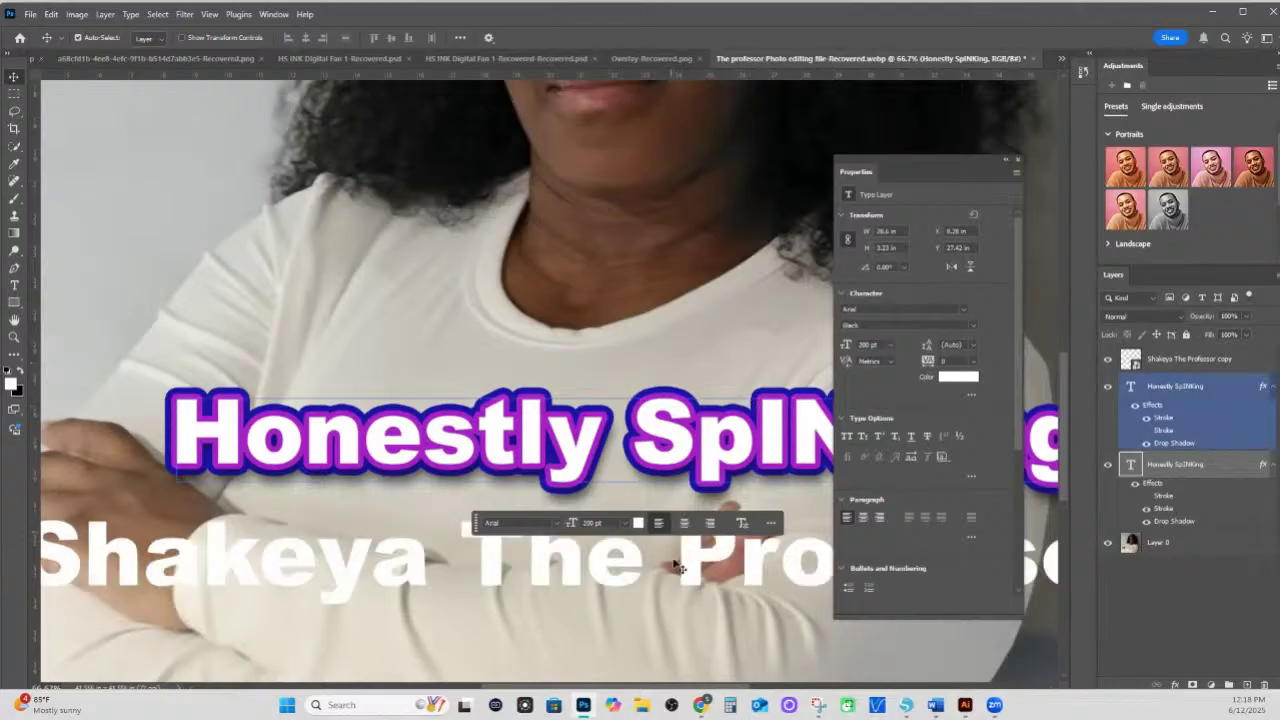
left_click_drag(675, 567, 675, 297)
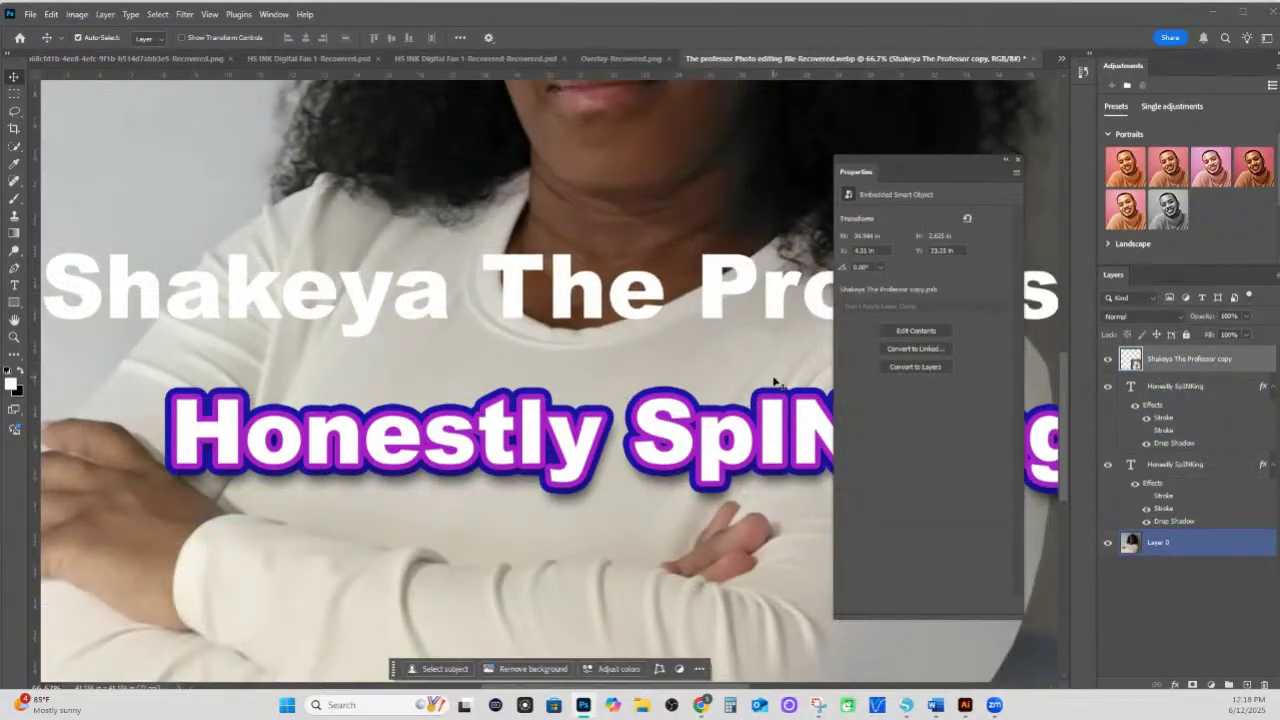
- Copy the layer style of the upper Honestly SpINKing layer onto the Professor smart object and briefly preview its blue outer stroke
right_click(1163, 418)
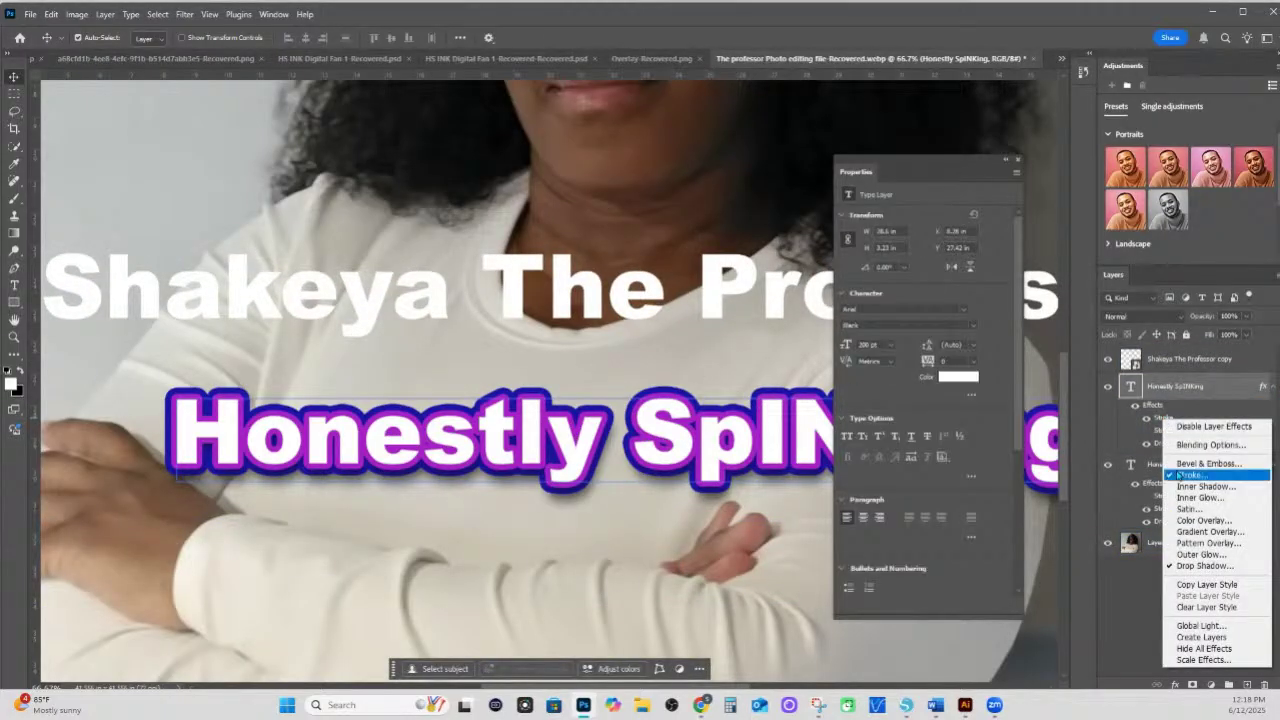
left_click(1201, 591)
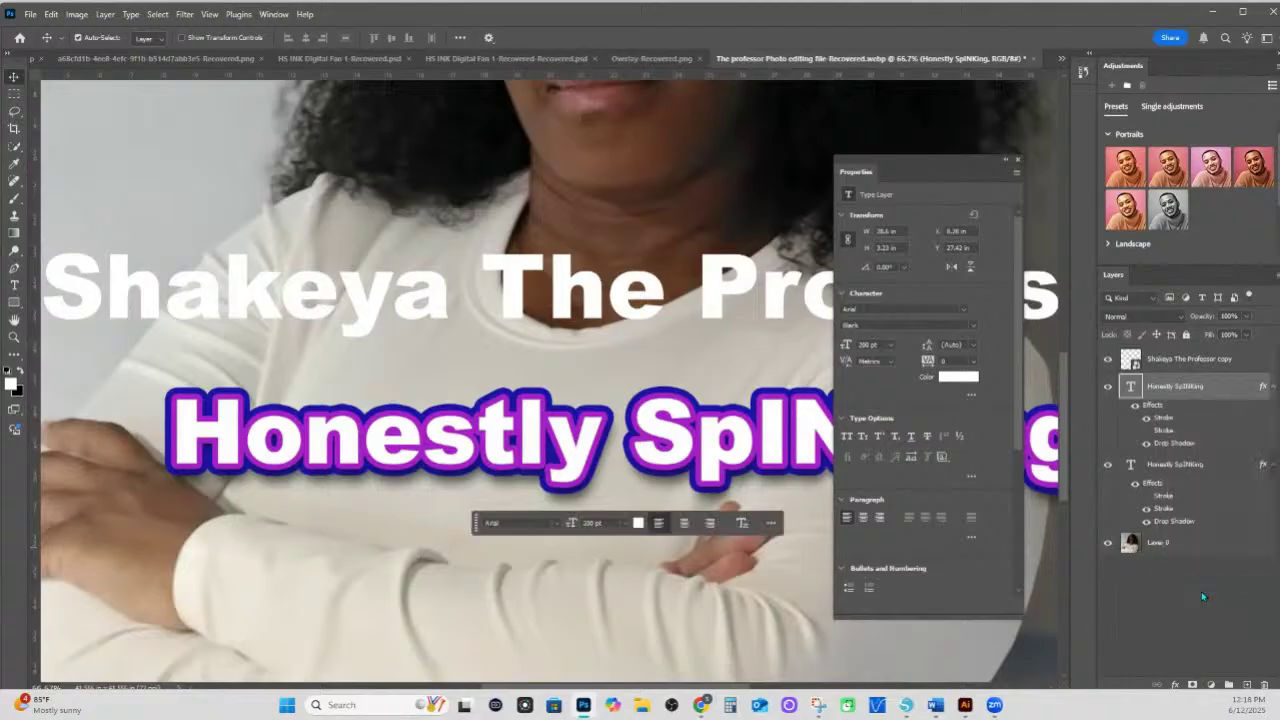
left_click(1163, 366)
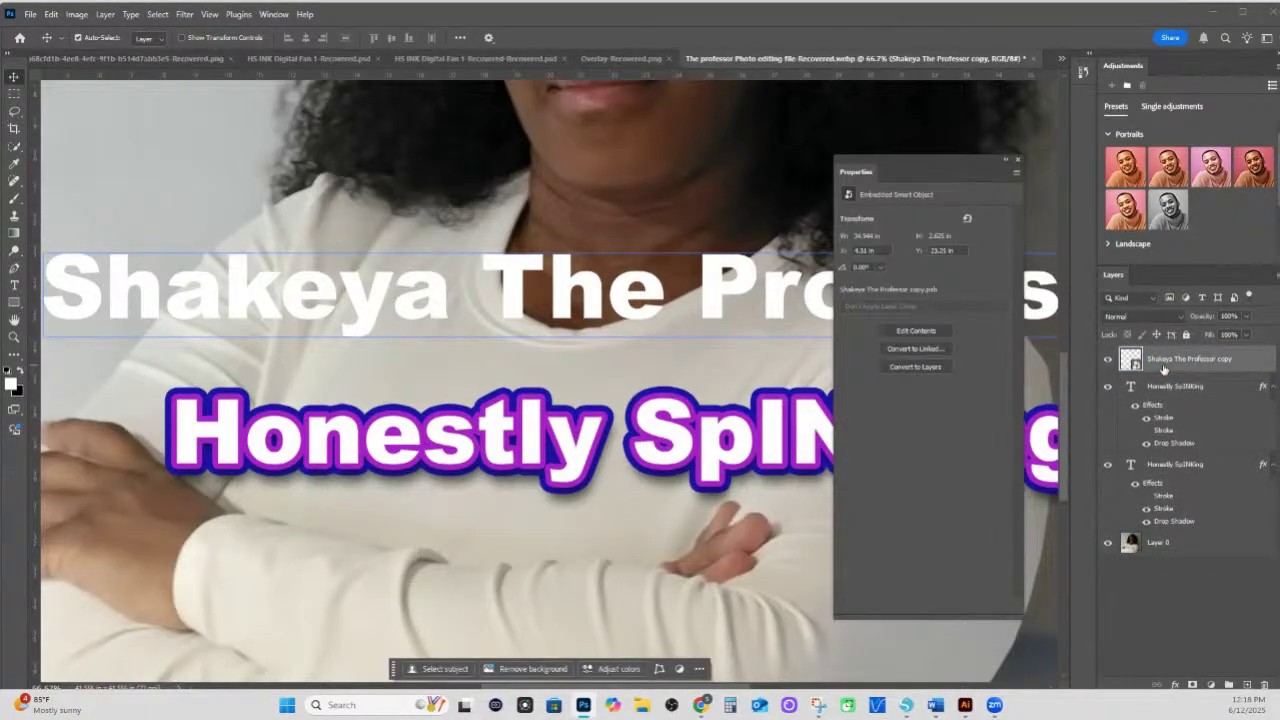
right_click(1163, 369)
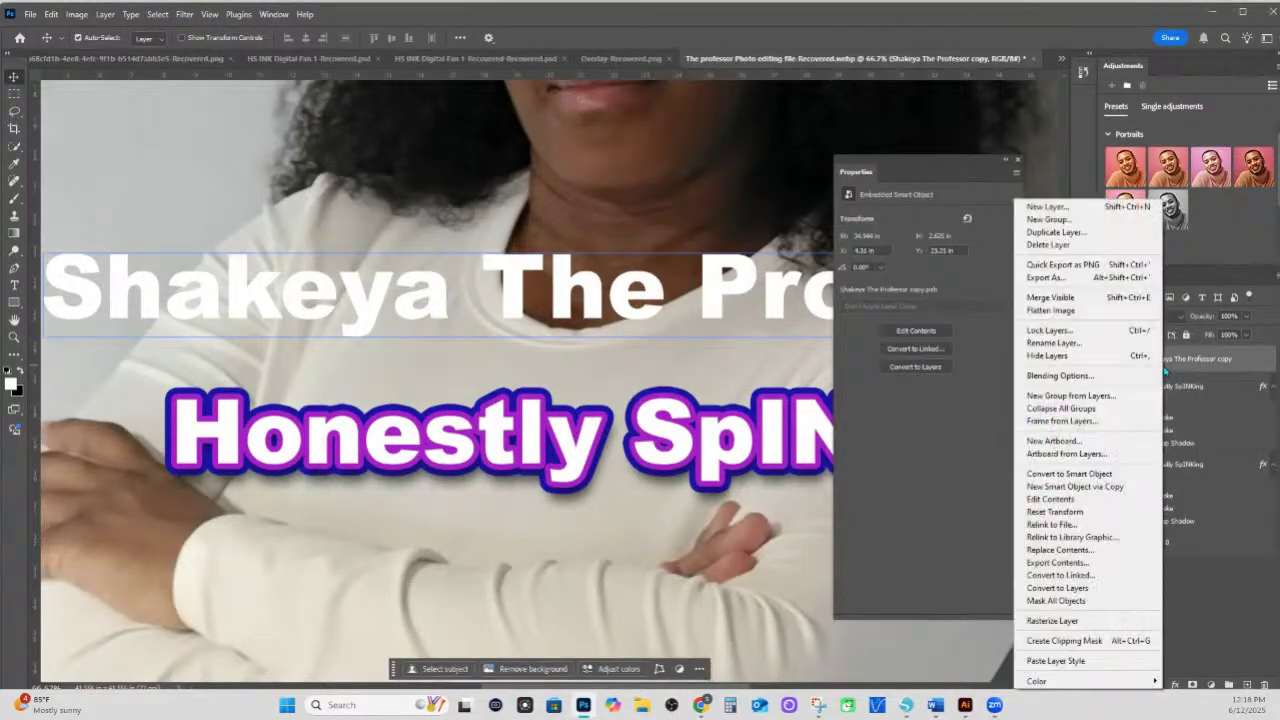
left_click(1078, 661)
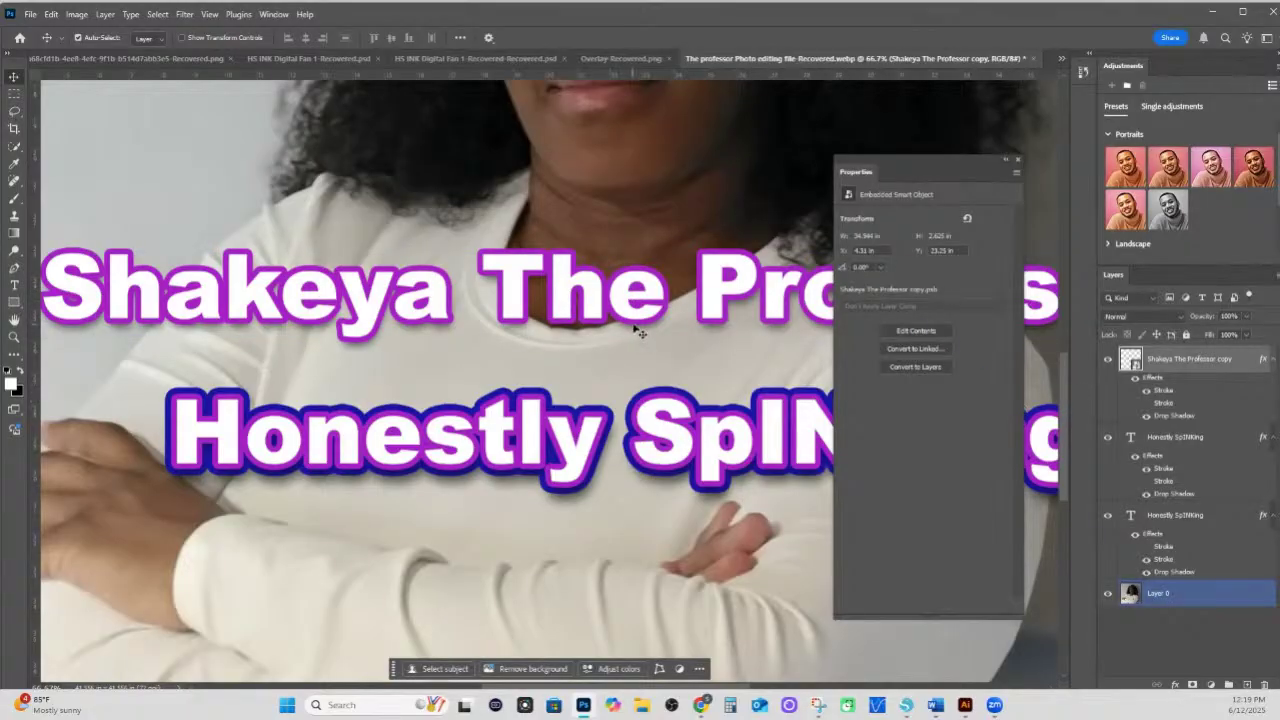
left_click(1147, 404)
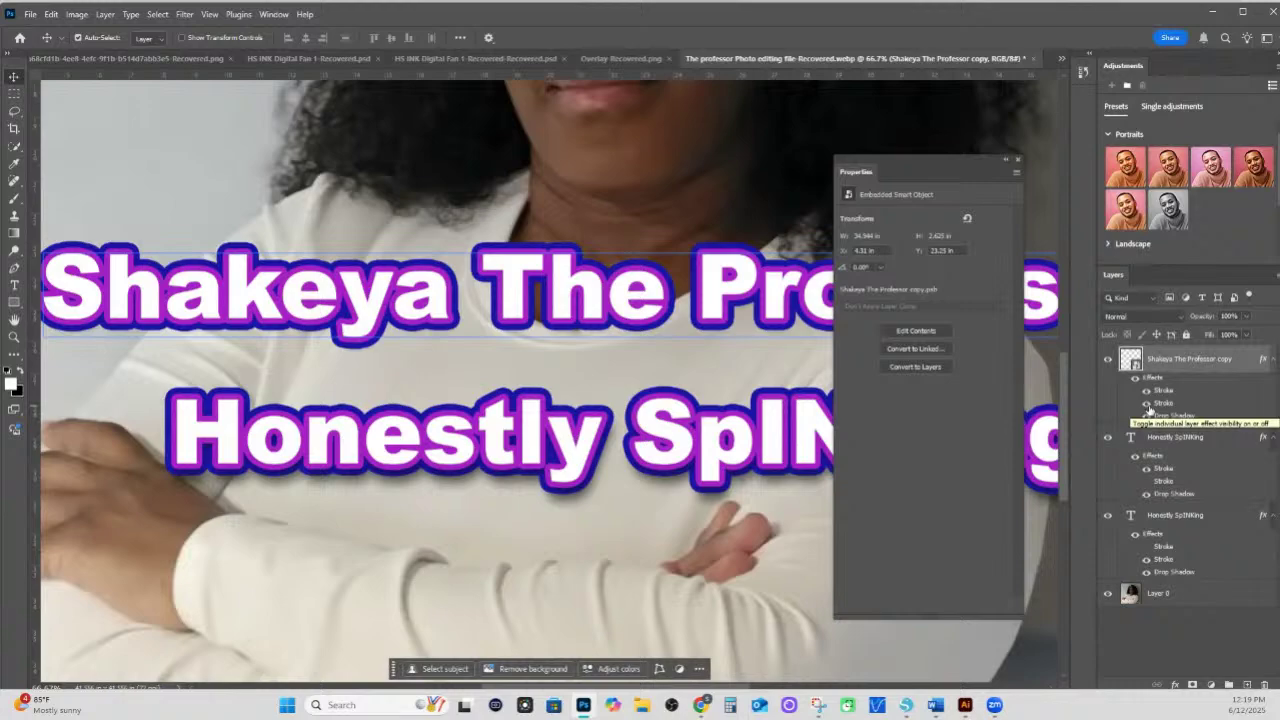
left_click(1148, 406)
- Duplicate the Professor smart object under the default name, and on the lower layer hide the purple stroke and show the blue one
right_click(1178, 374)
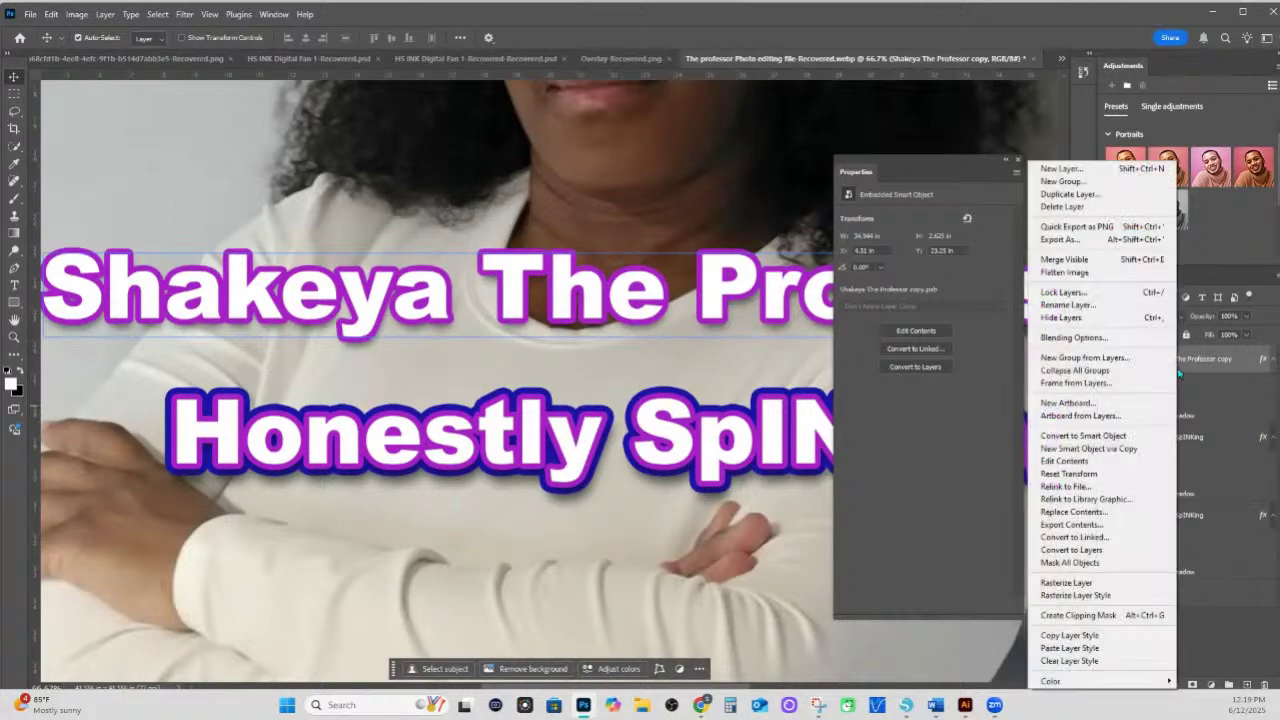
left_click(1068, 194)
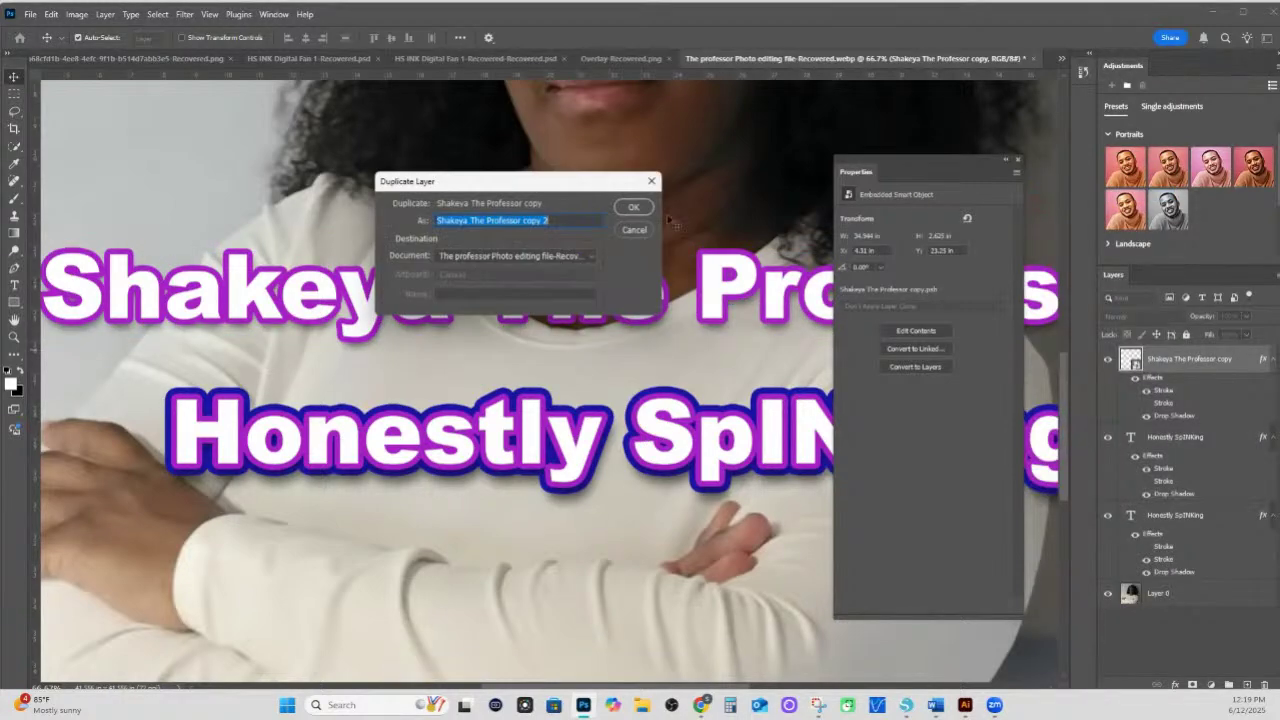
left_click(636, 208)
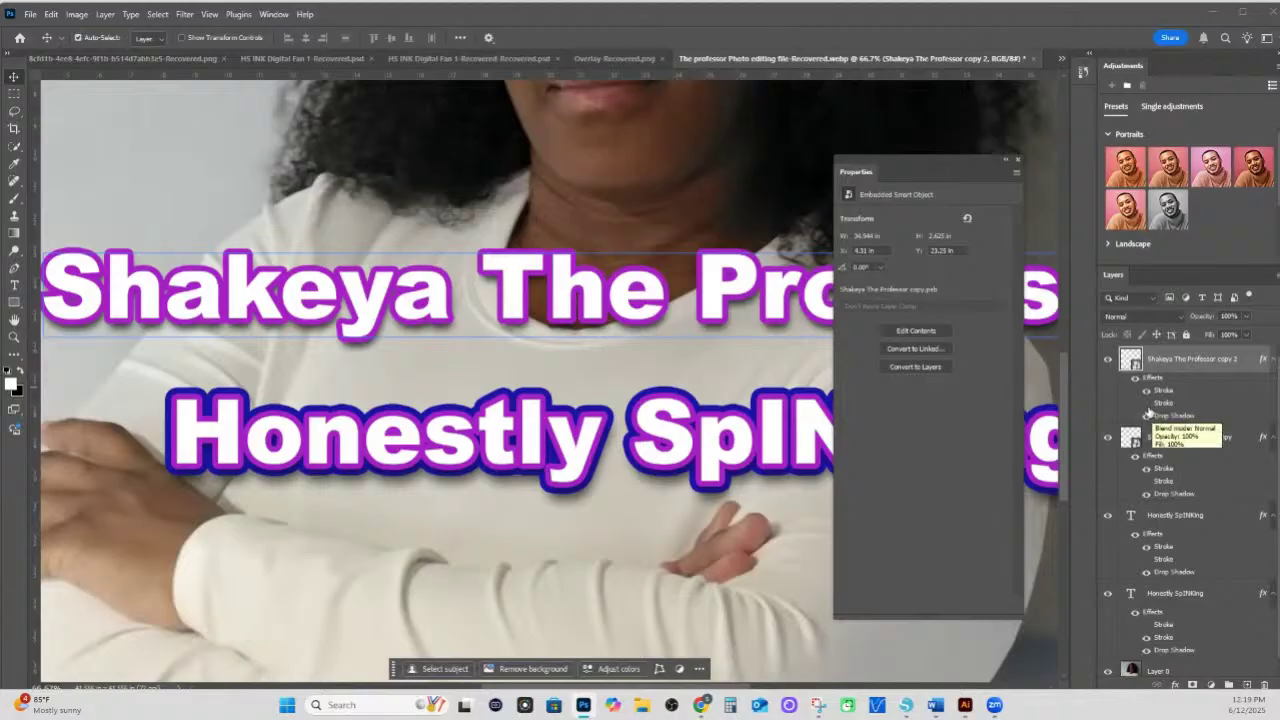
mouse_move(1149, 411)
left_mouse_down()
mouse_move(1162, 410)
mouse_move(1147, 488)
mouse_move(1150, 418)
left_mouse_up()
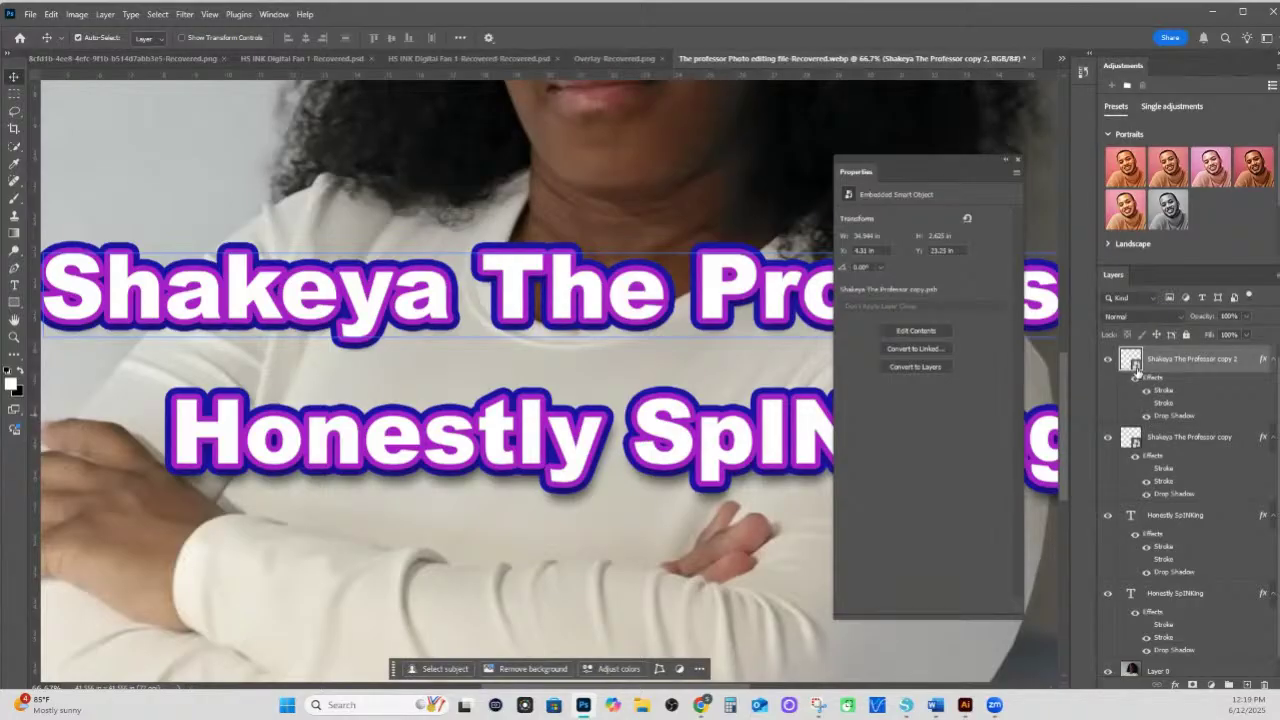
- Replace the wording inside the upper Professor smart object with "365 Creative Academy", and save and close its contents
mouse_move(1135, 374)
left_mouse_down()
mouse_move(1132, 522)
mouse_move(1135, 368)
left_mouse_up()
double_click(1133, 362)
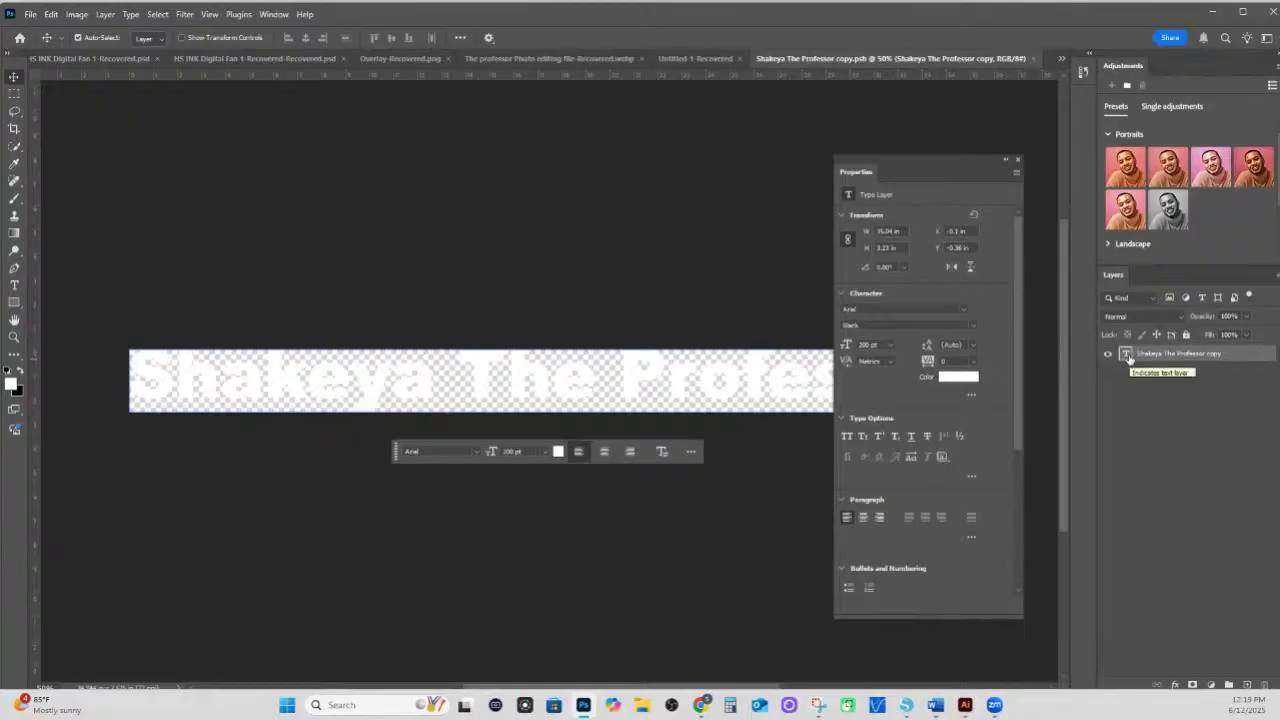
double_click(1127, 355)
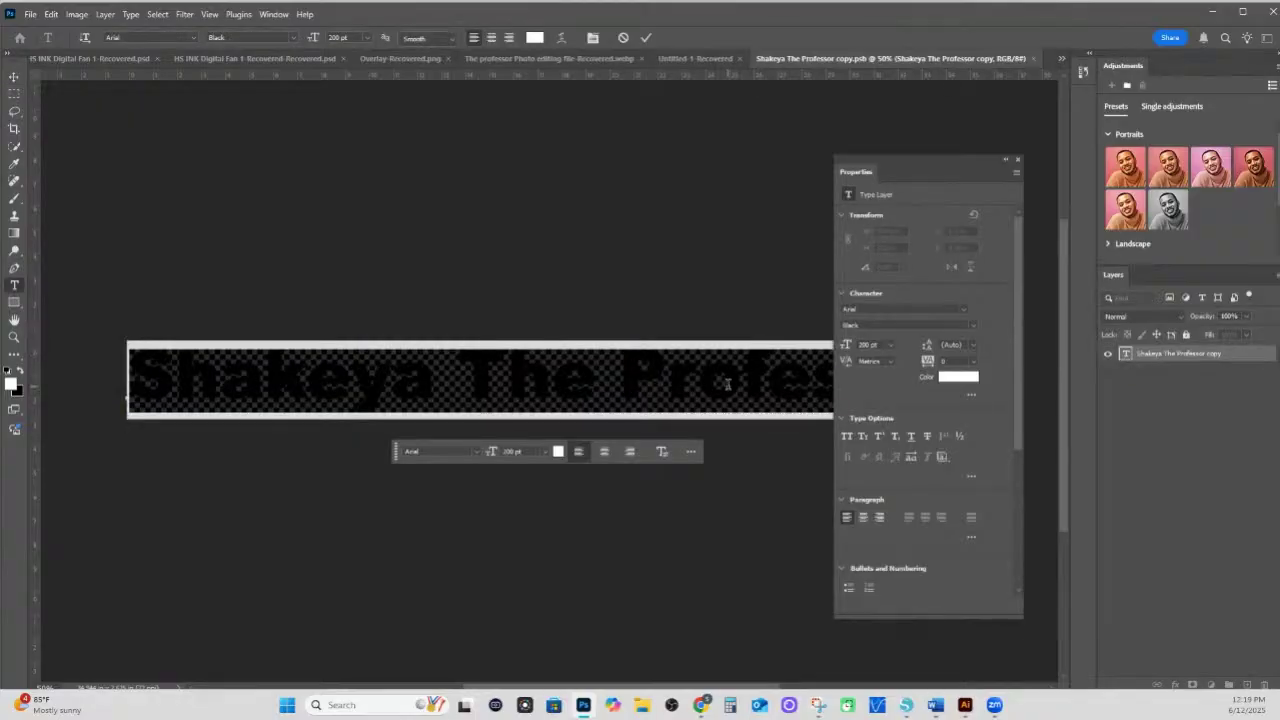
type("365")
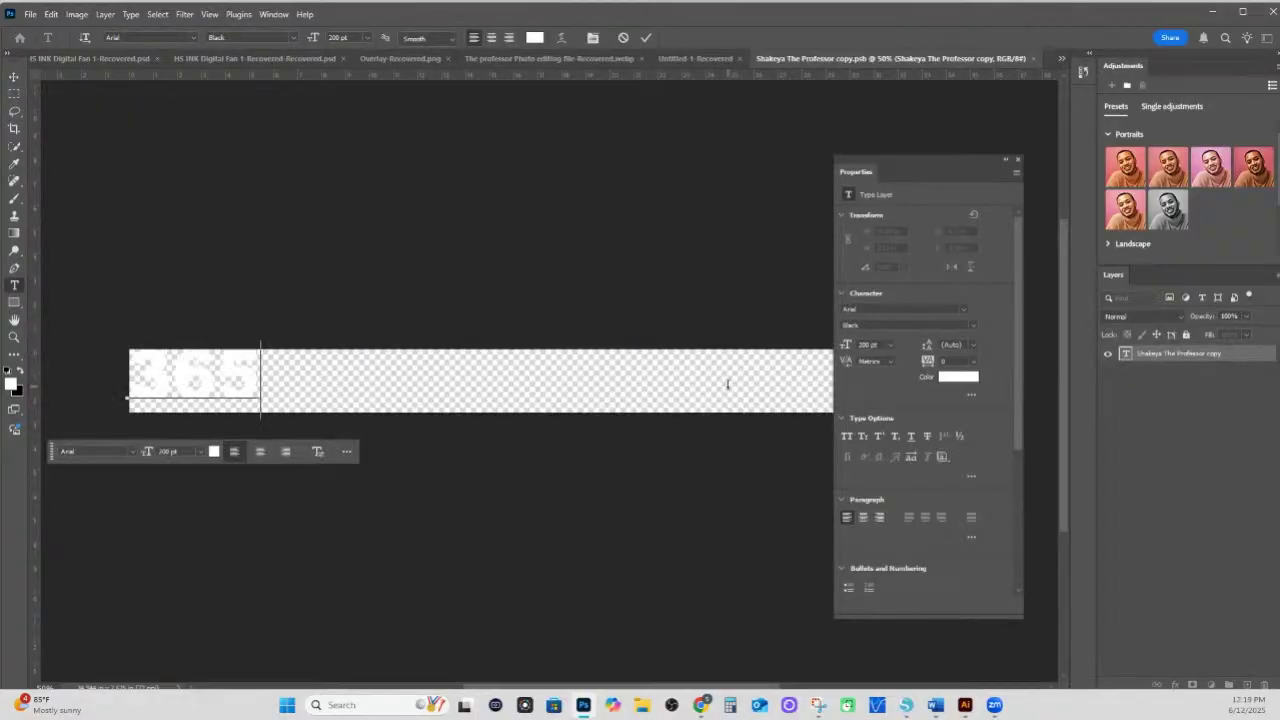
type(" Creative")
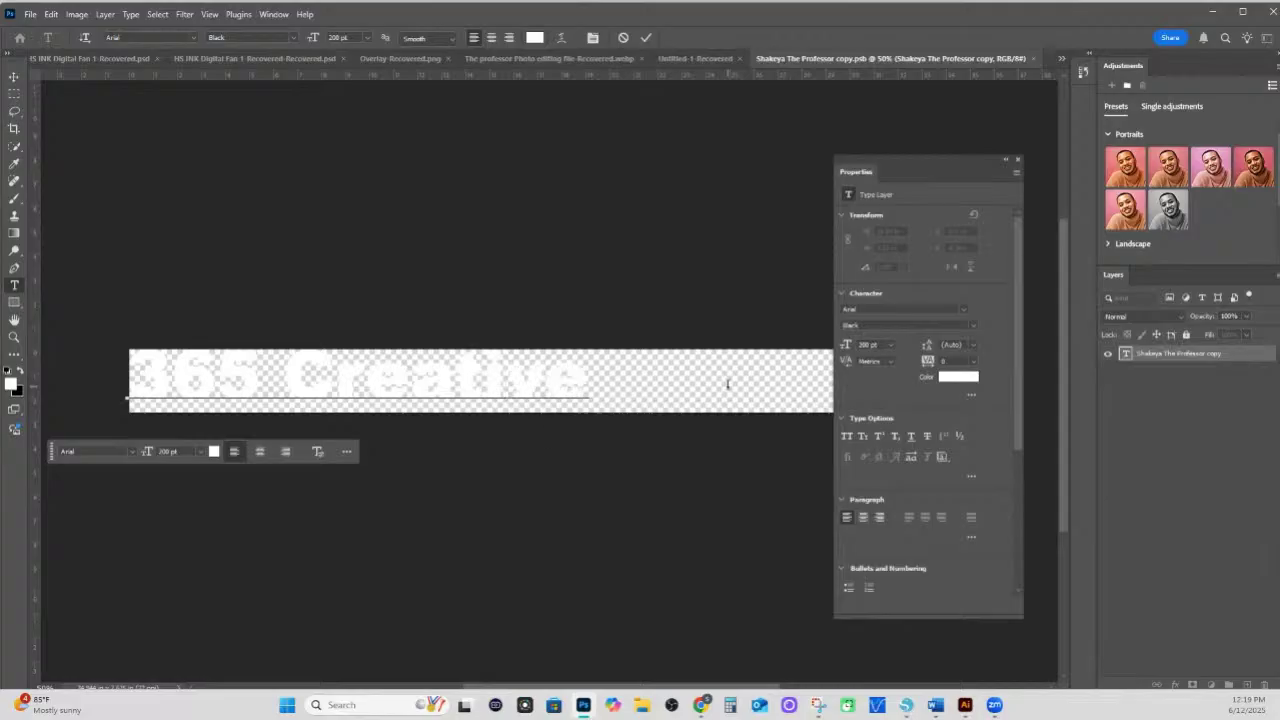
type(" Acade")
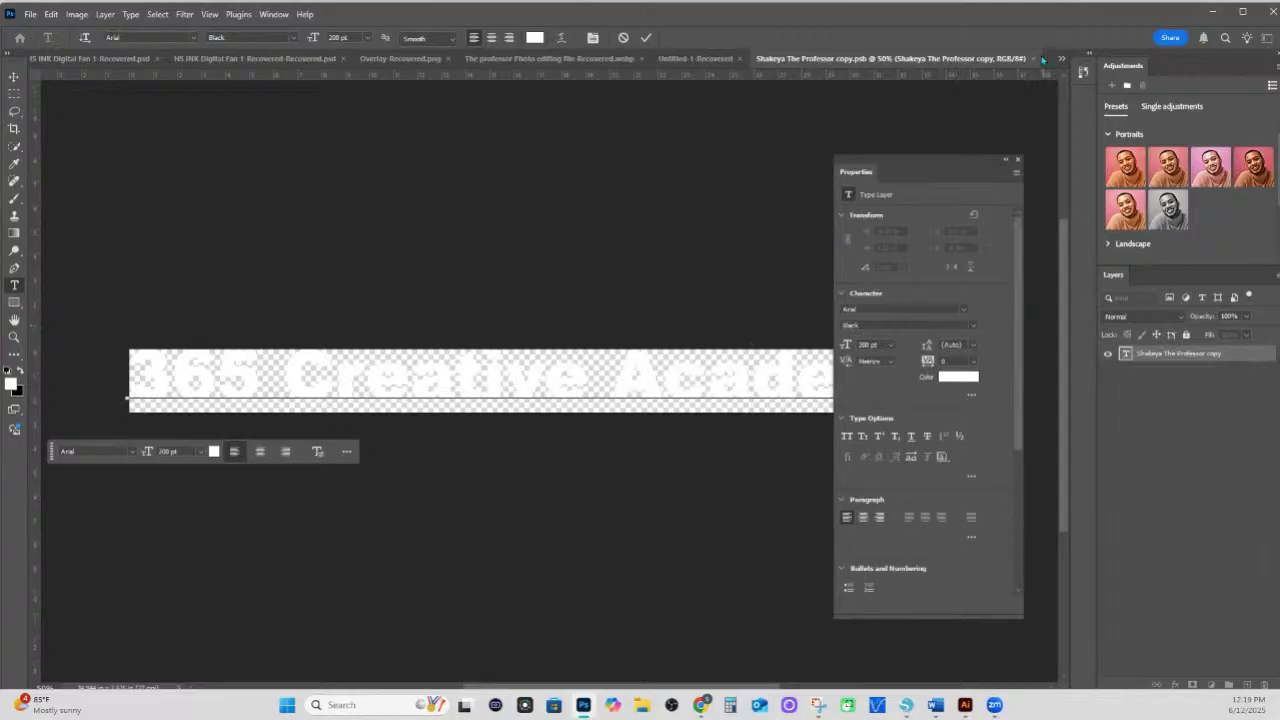
left_click(646, 37)
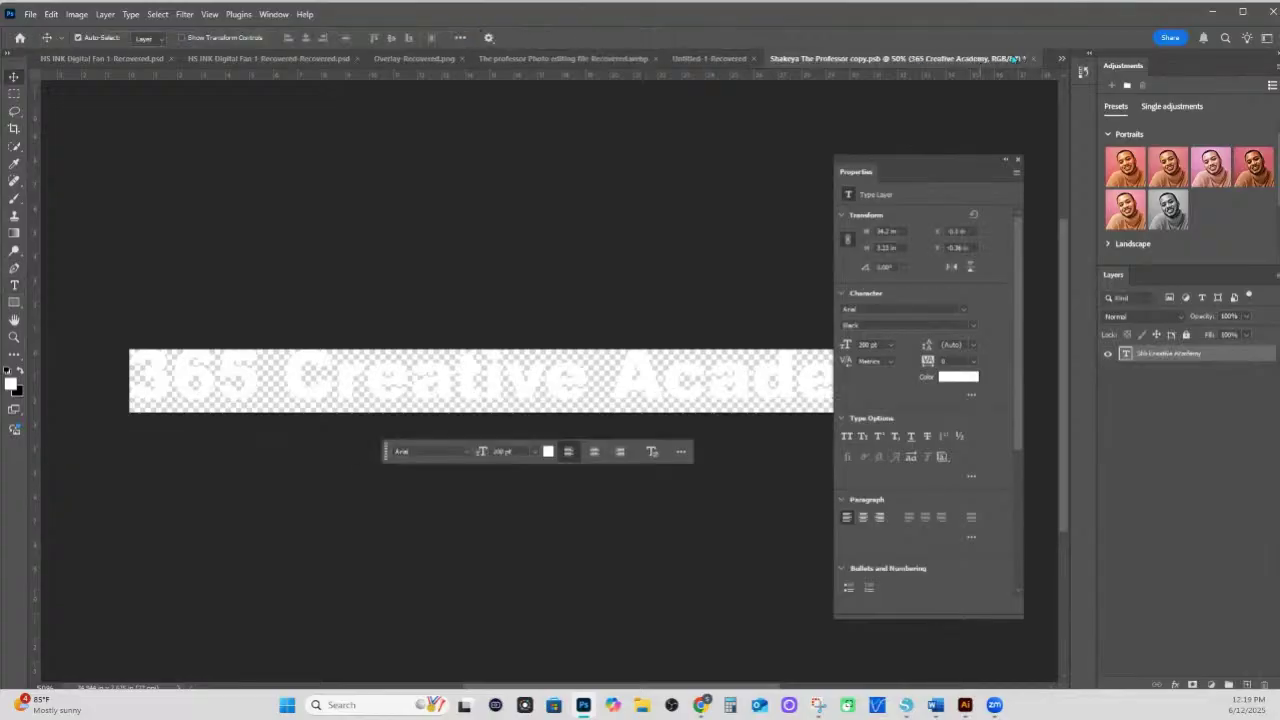
left_click(1031, 60)
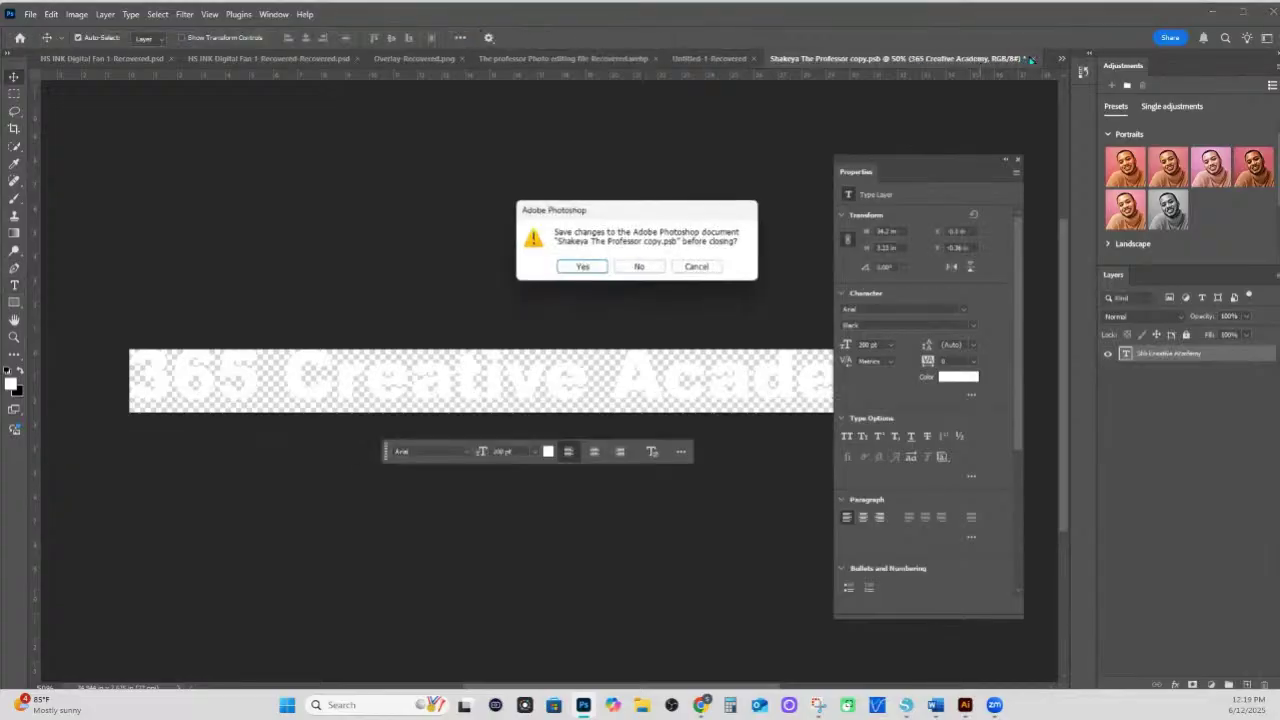
left_click(588, 268)
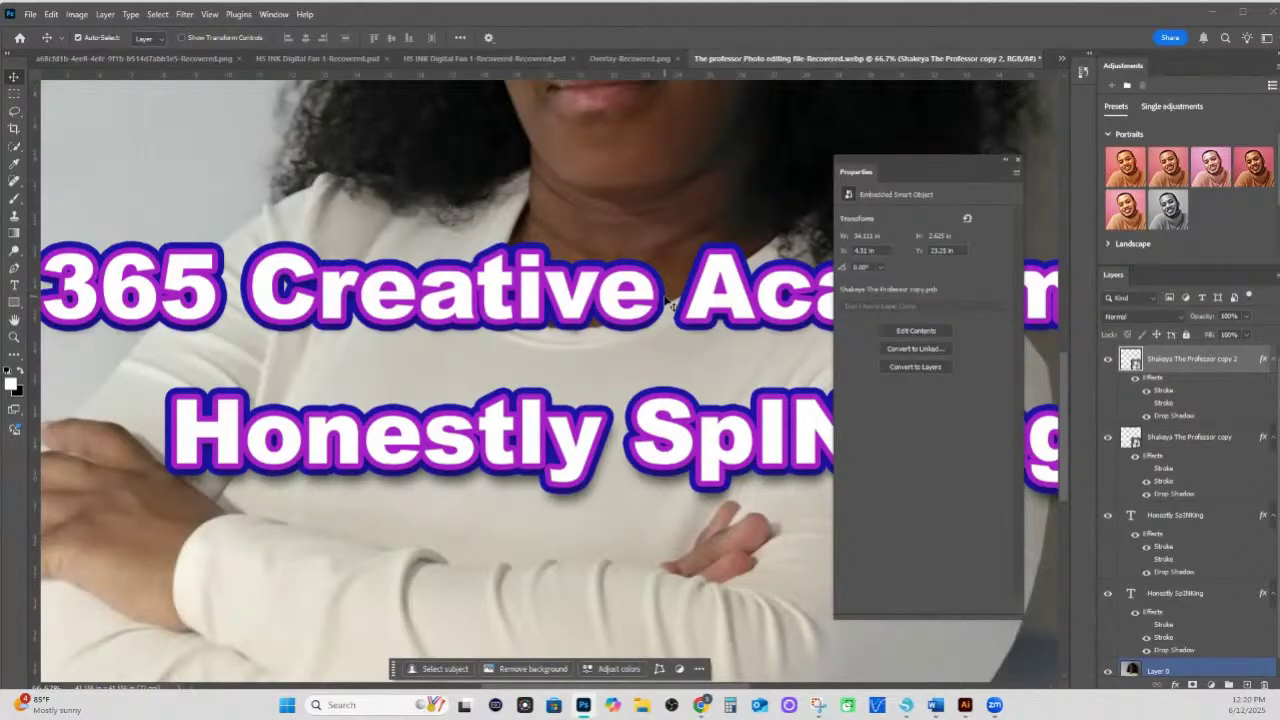
- Reduce the size of the purple stroke on the upper 365 Creative Academy smart object layer
left_click(280, 285)
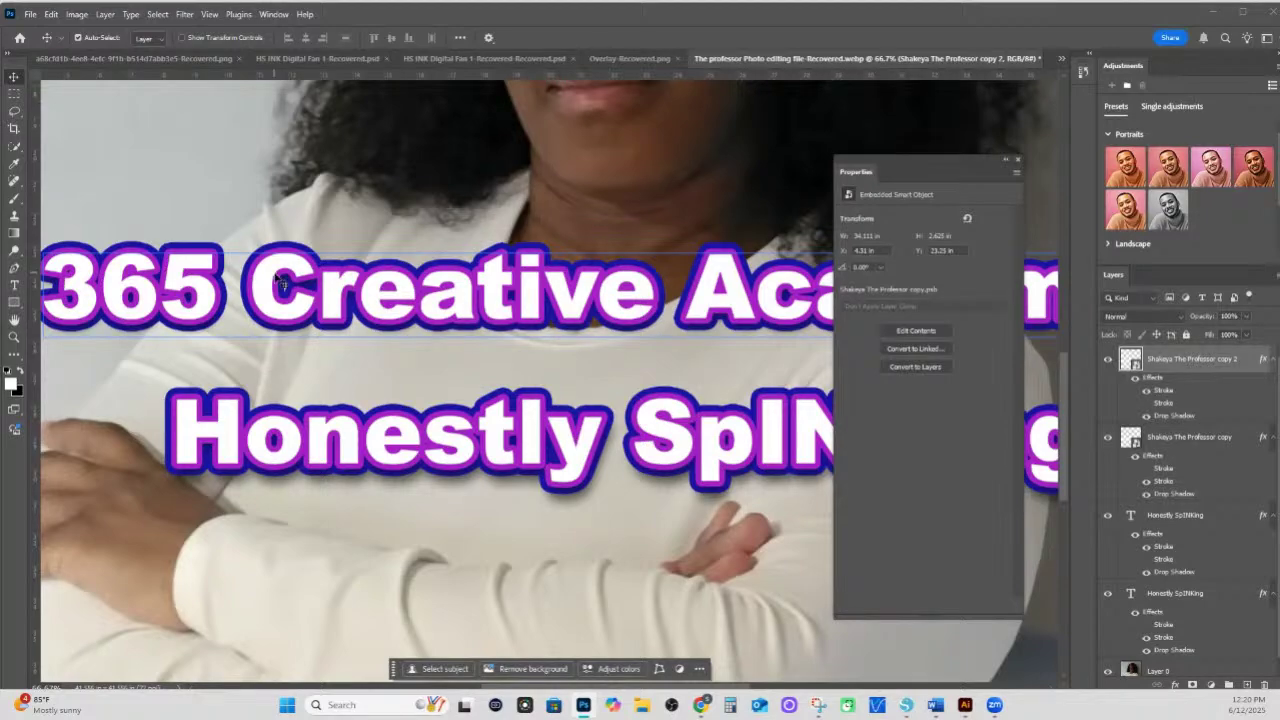
left_click(280, 285)
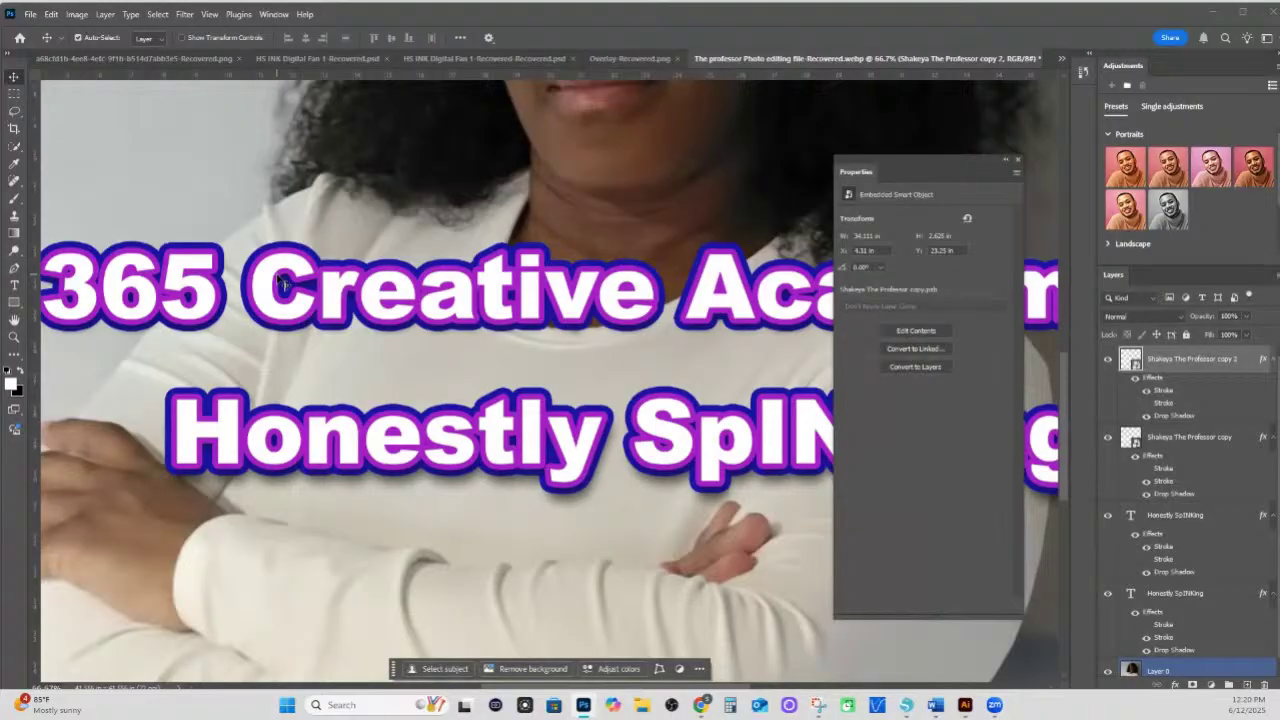
left_click(740, 287)
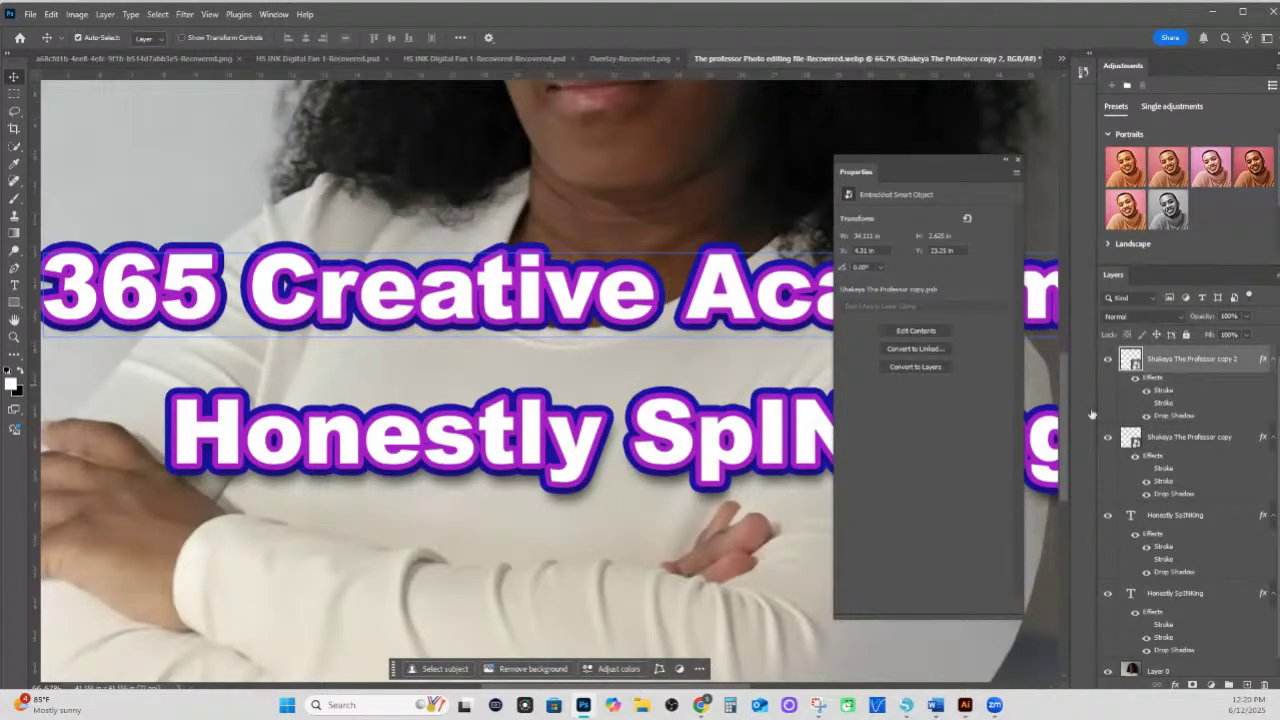
double_click(1163, 390)
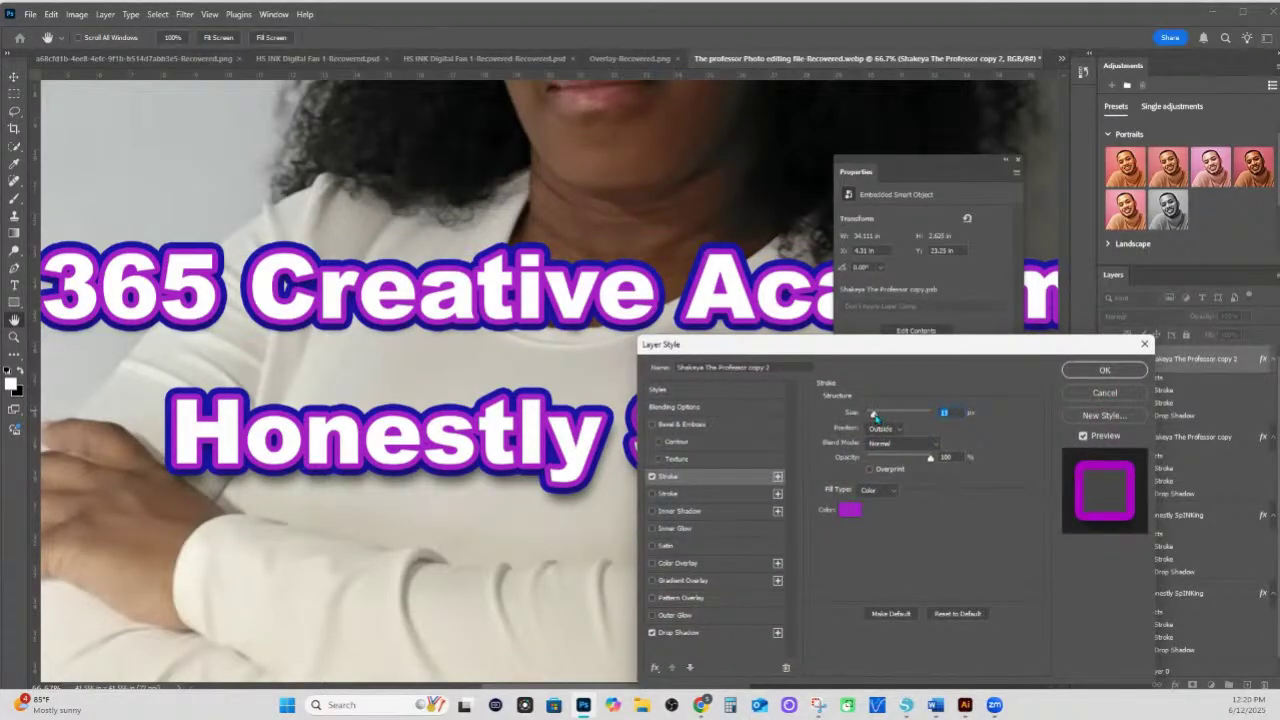
left_click_drag(874, 416, 872, 416)
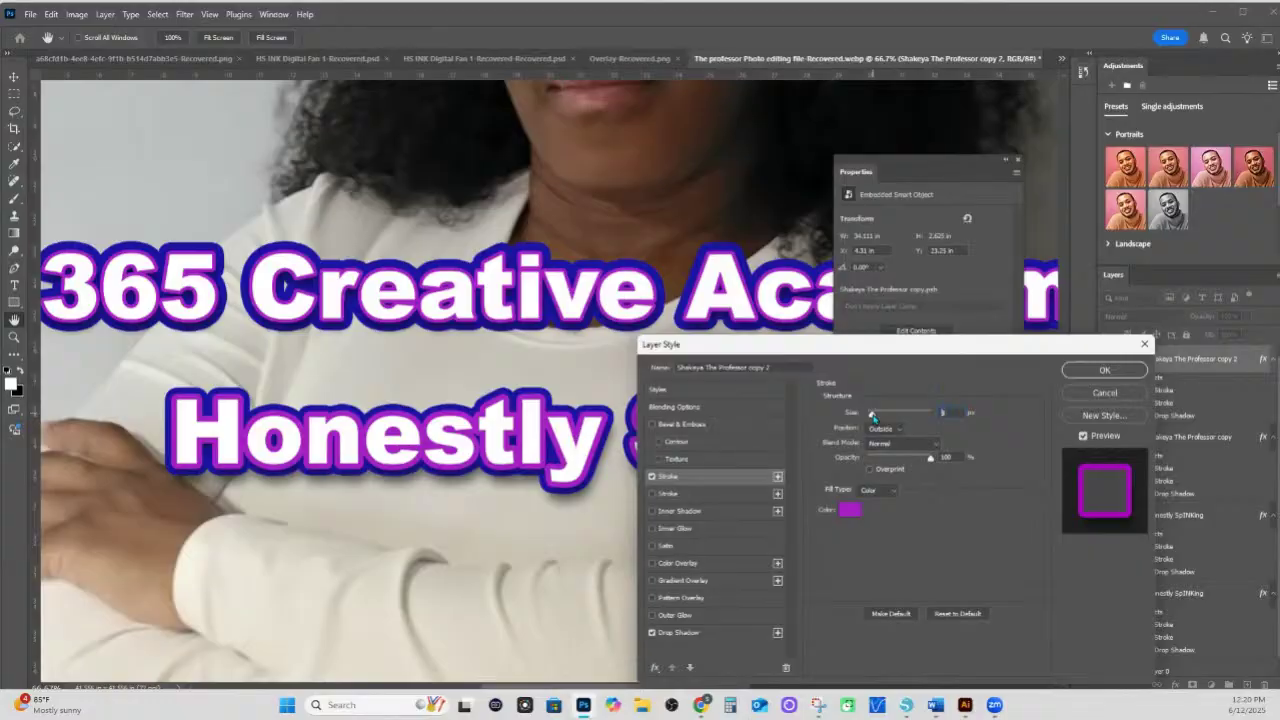
left_click(1080, 375)
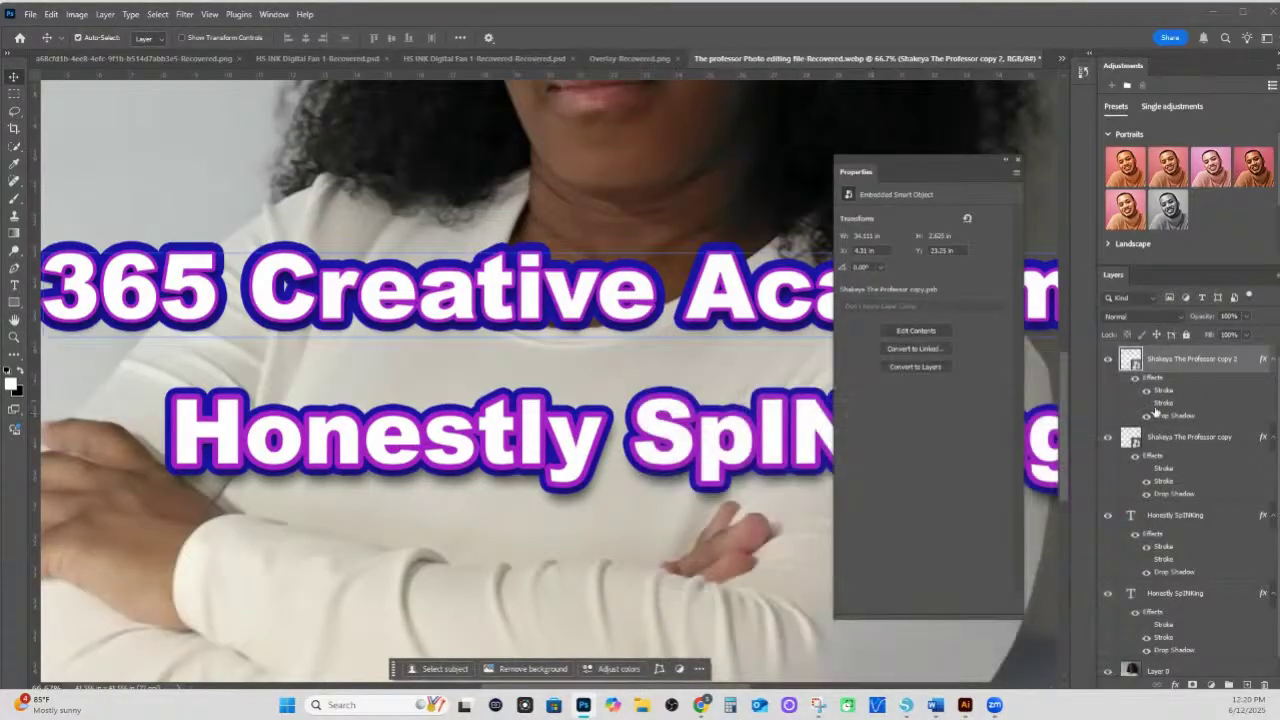
- Reduce the blue outer stroke on the lower 365 Creative Academy smart object layer to 21 px
left_click(1168, 487)
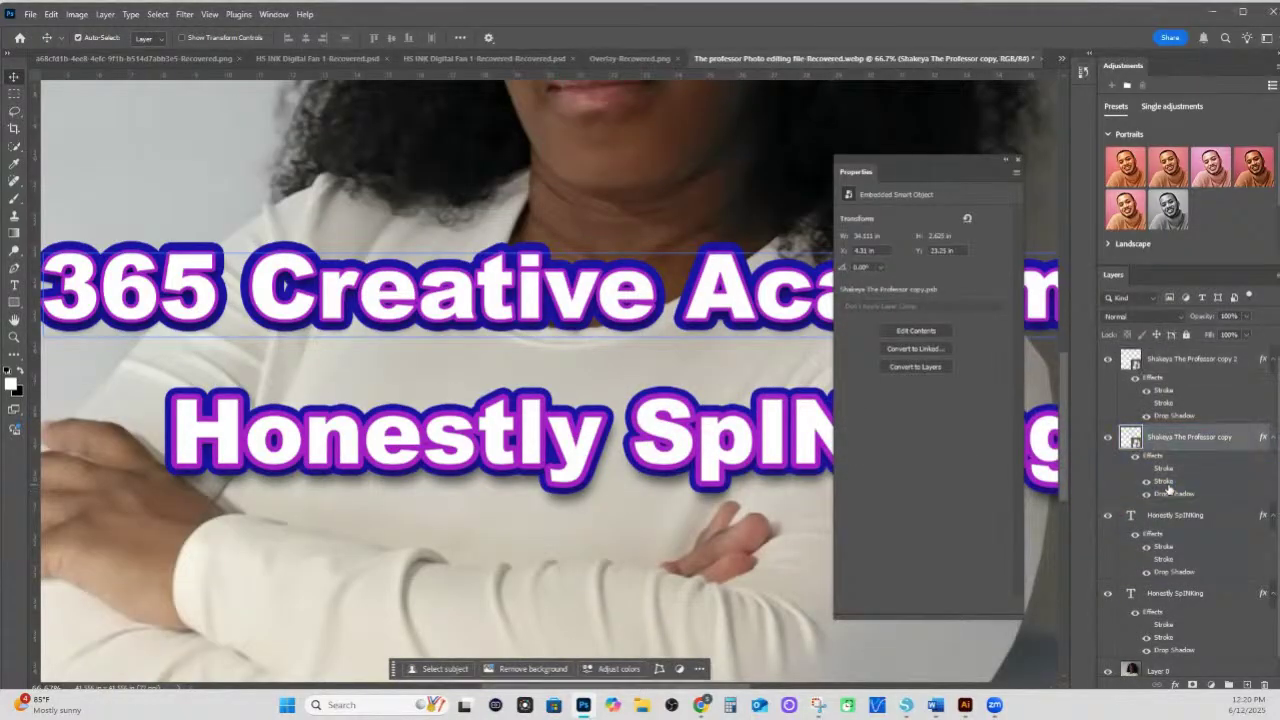
double_click(1168, 487)
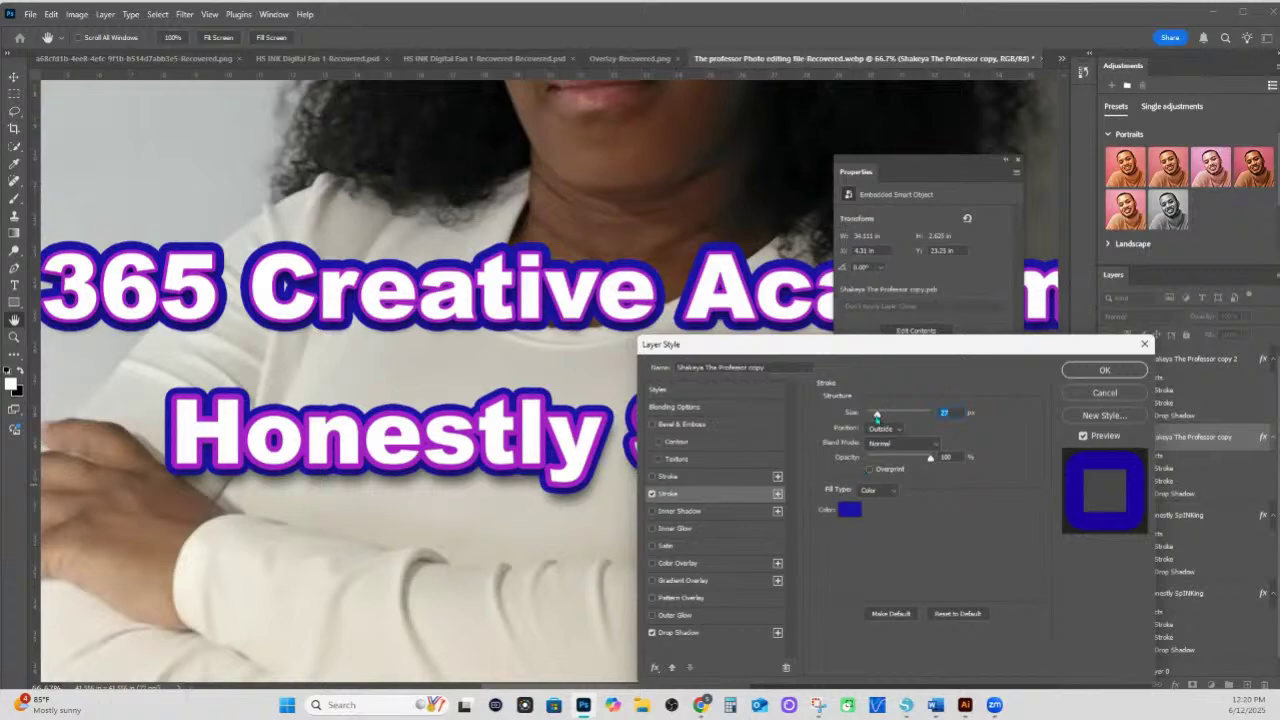
left_click_drag(876, 414, 876, 415)
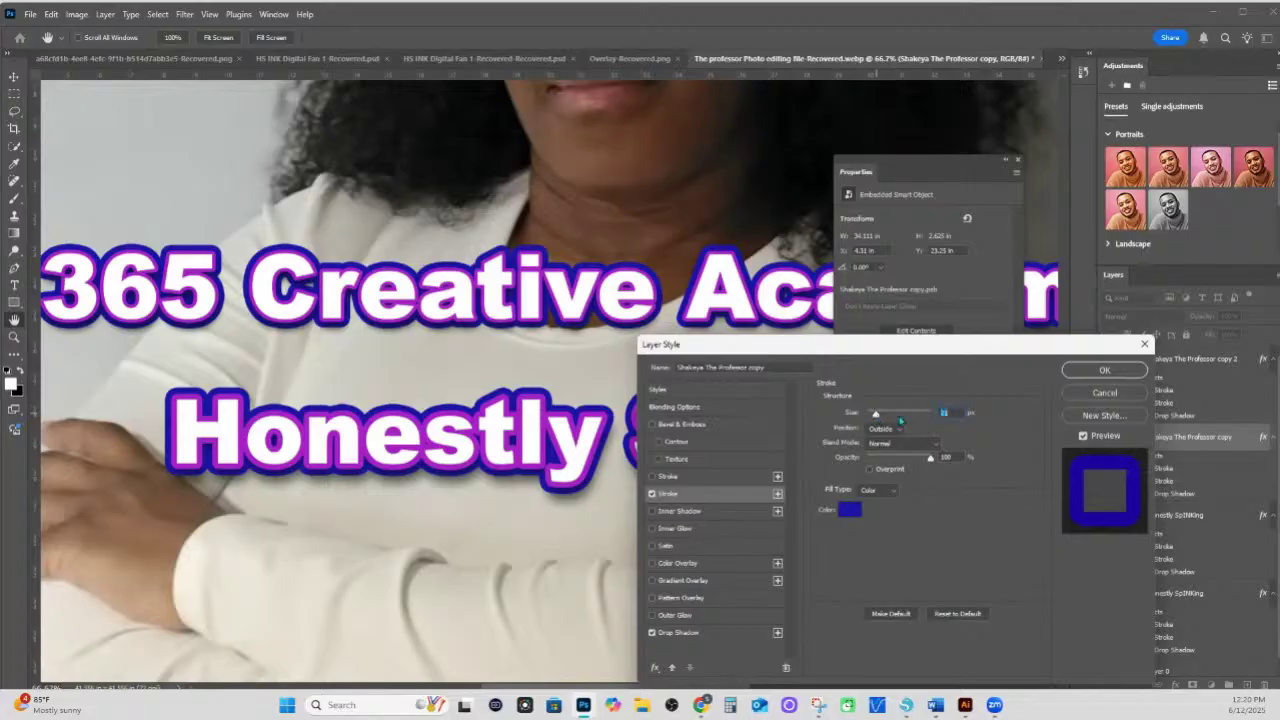
- Try Overlay, Soft Light, Lighter Color, Color Dodge and Hue as the blue stroke's blend mode, and apply Dissolve
left_click(921, 448)
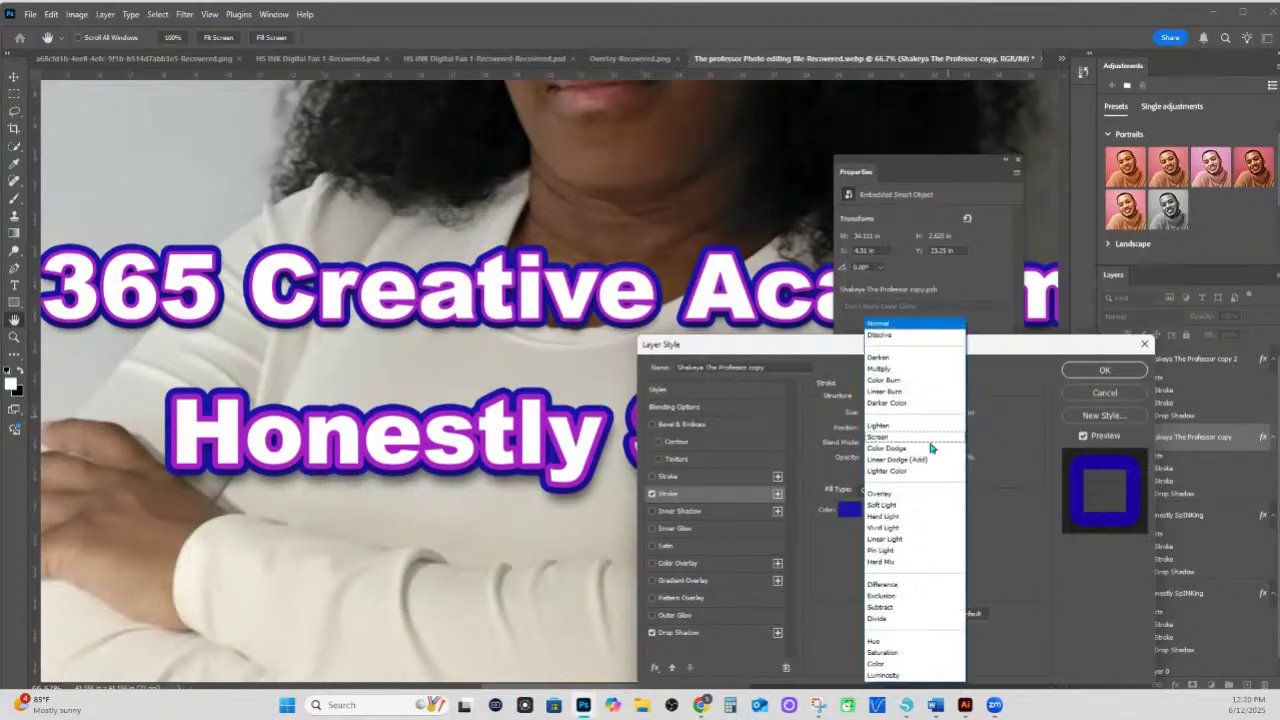
left_click(904, 503)
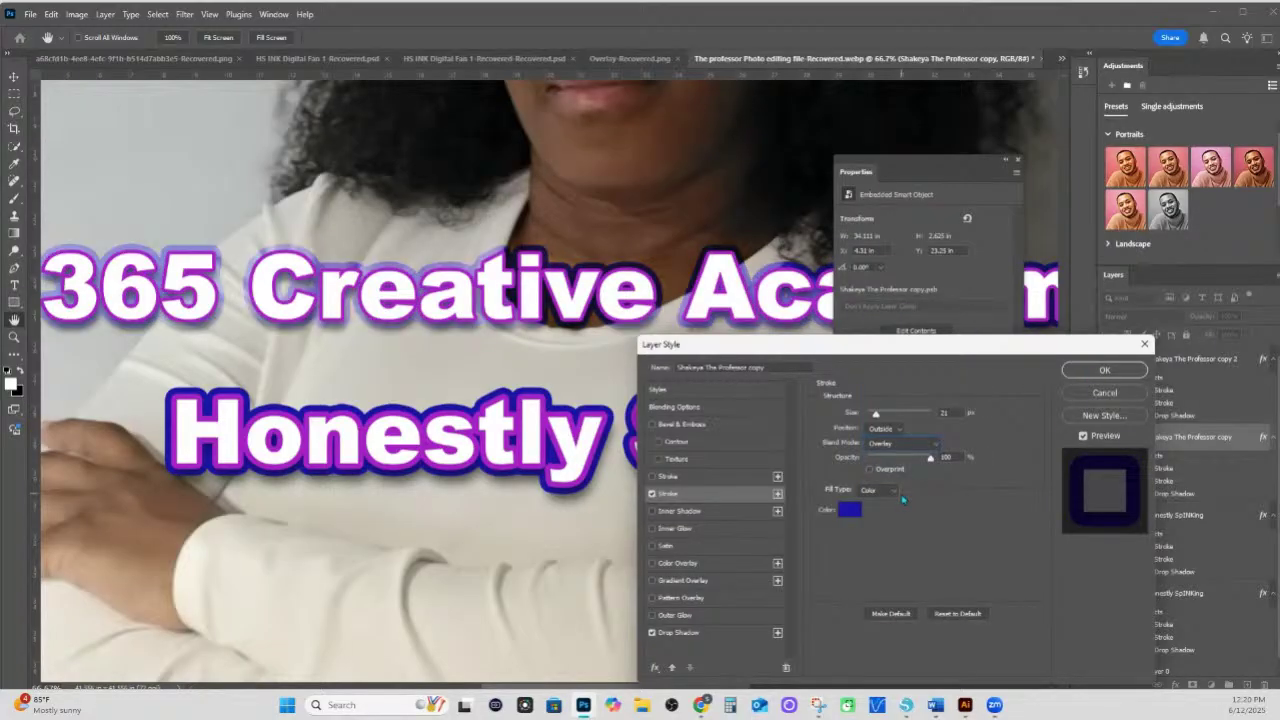
left_click(921, 447)
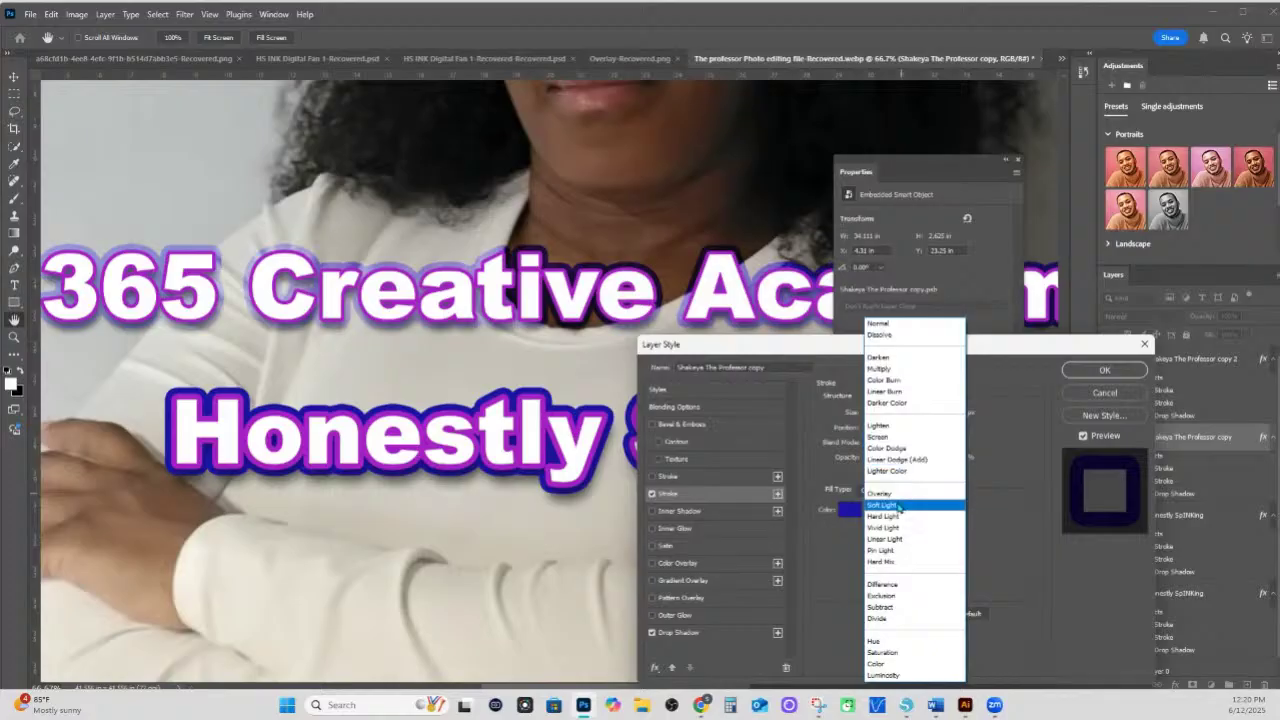
left_click(902, 505)
left_click(912, 446)
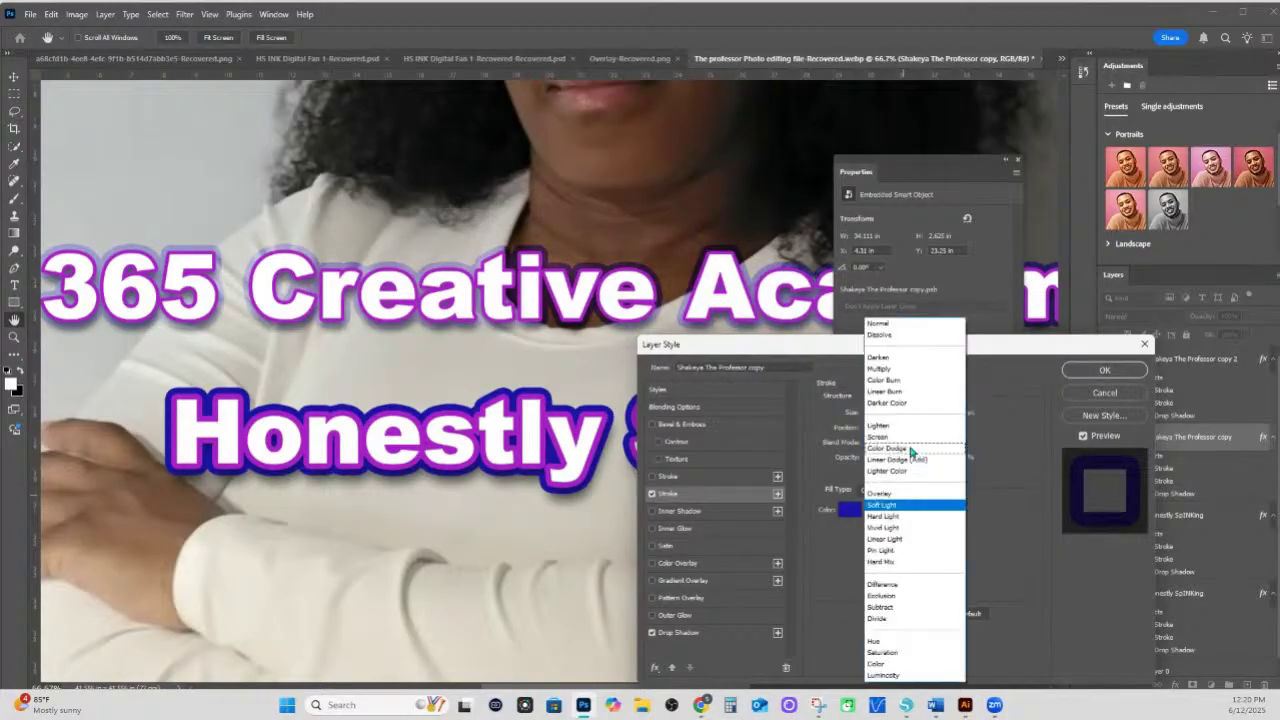
left_click(893, 471)
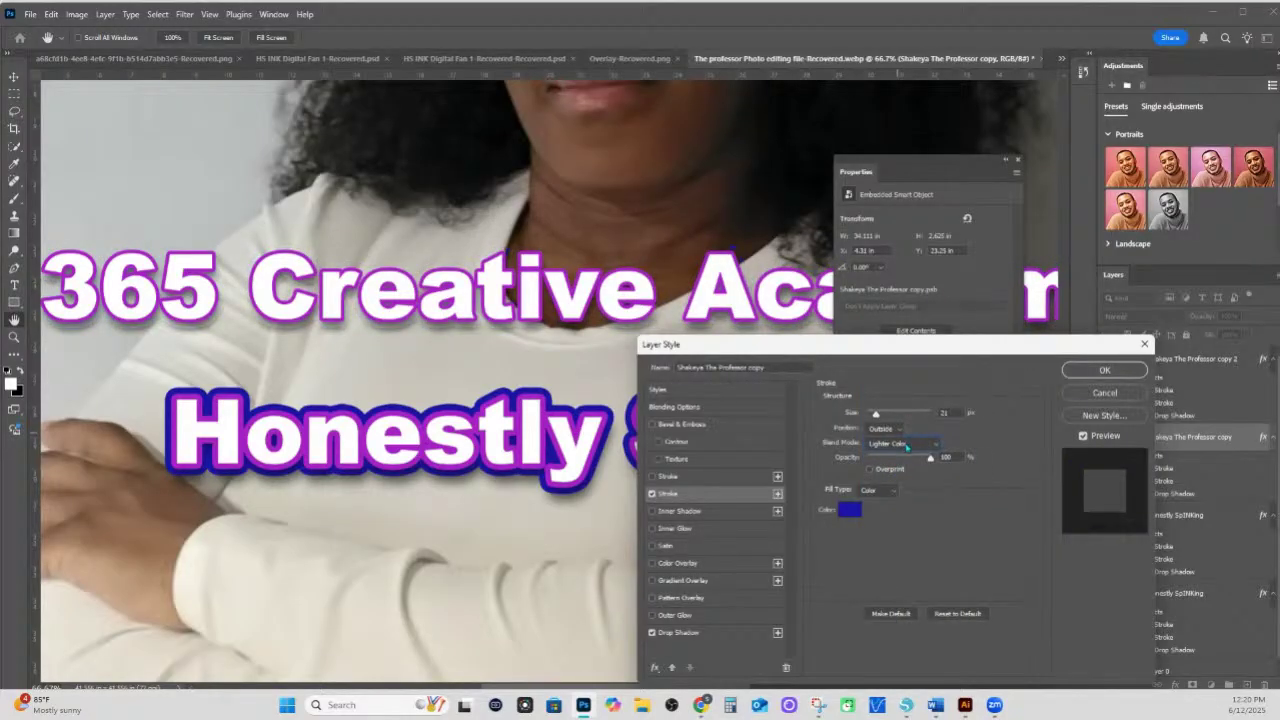
left_click(907, 447)
left_click(896, 456)
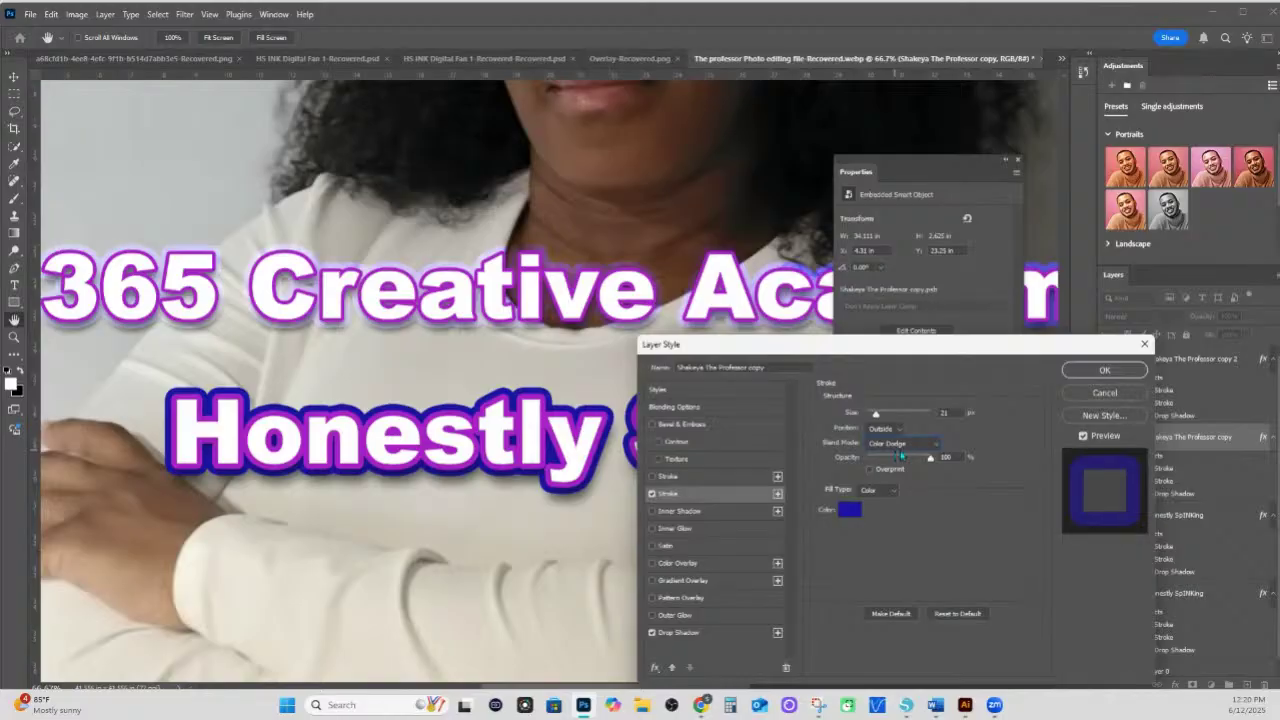
left_click(921, 443)
left_click(884, 645)
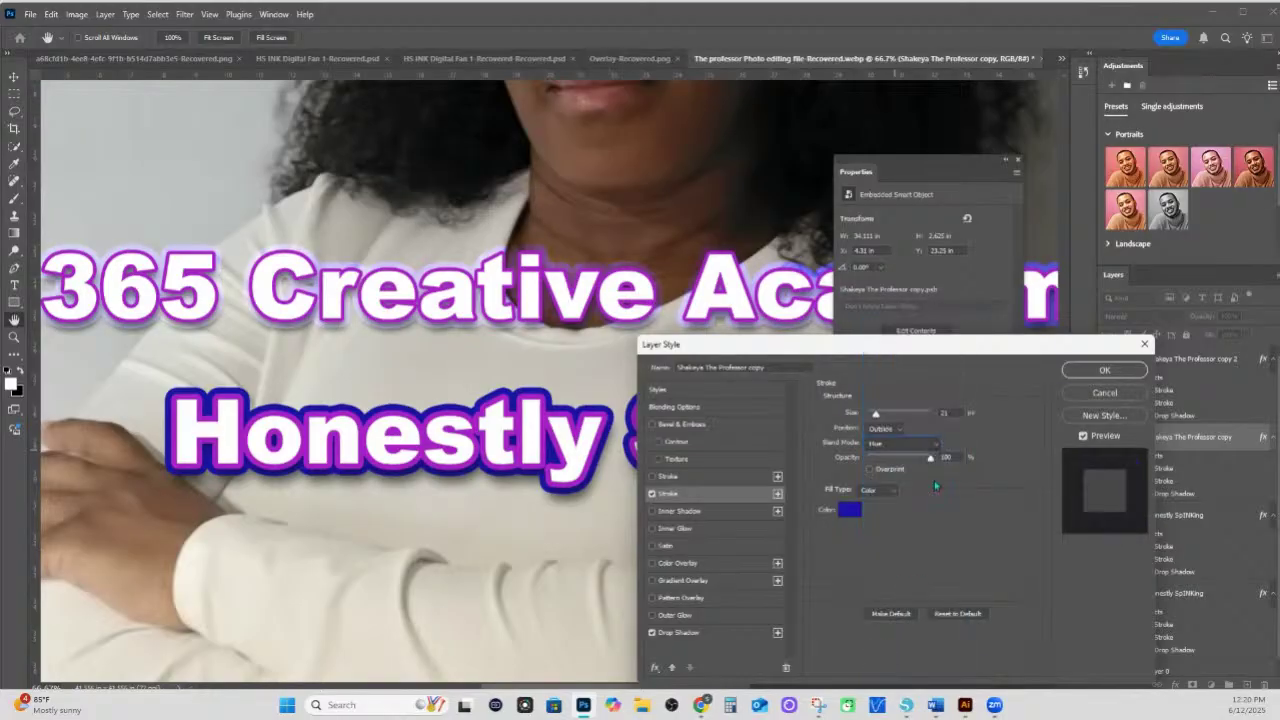
left_click(931, 441)
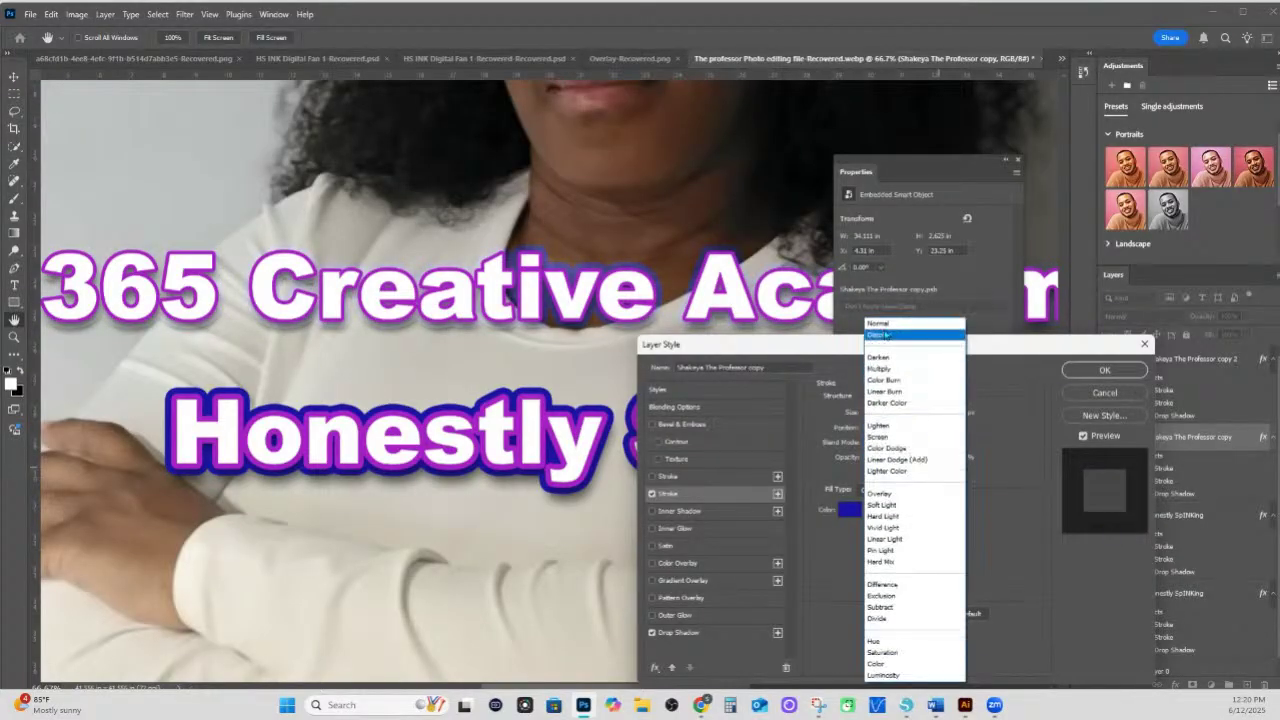
left_click(884, 333)
left_click(1095, 372)
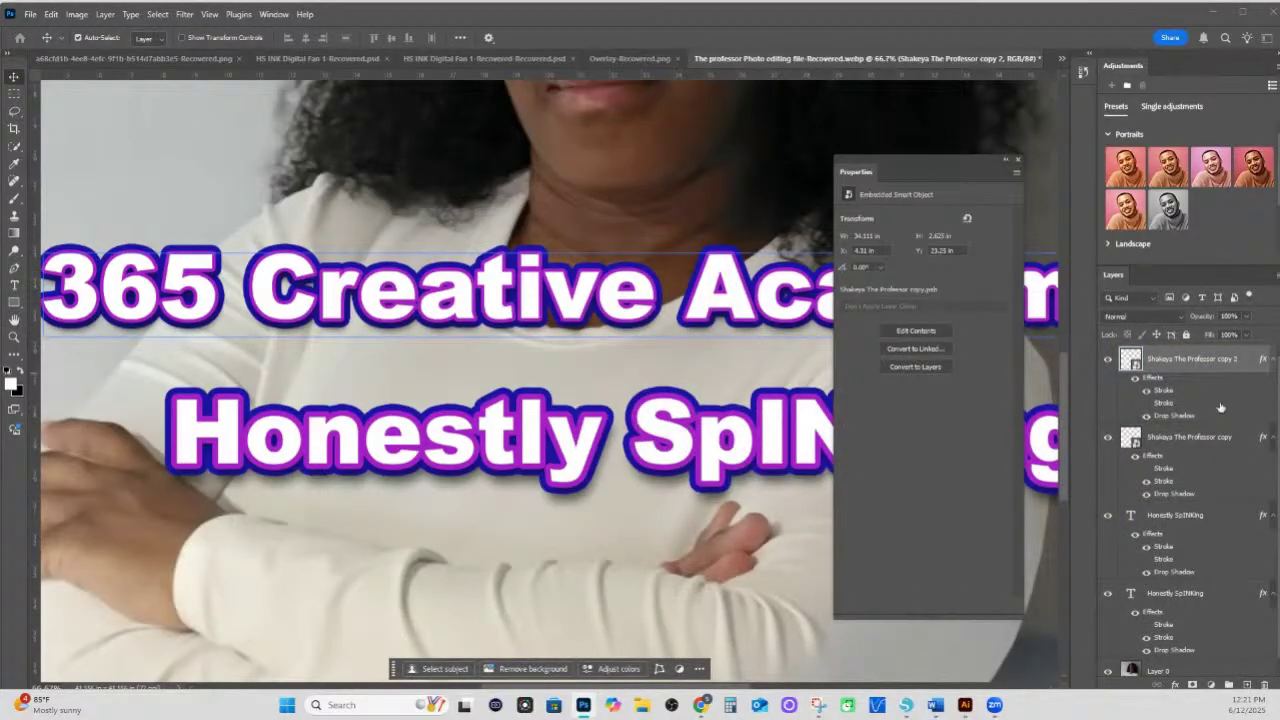
- Try the Screen and Color Dodge blend modes on the upper smart object layer, and set it back to Normal
left_click(1140, 316)
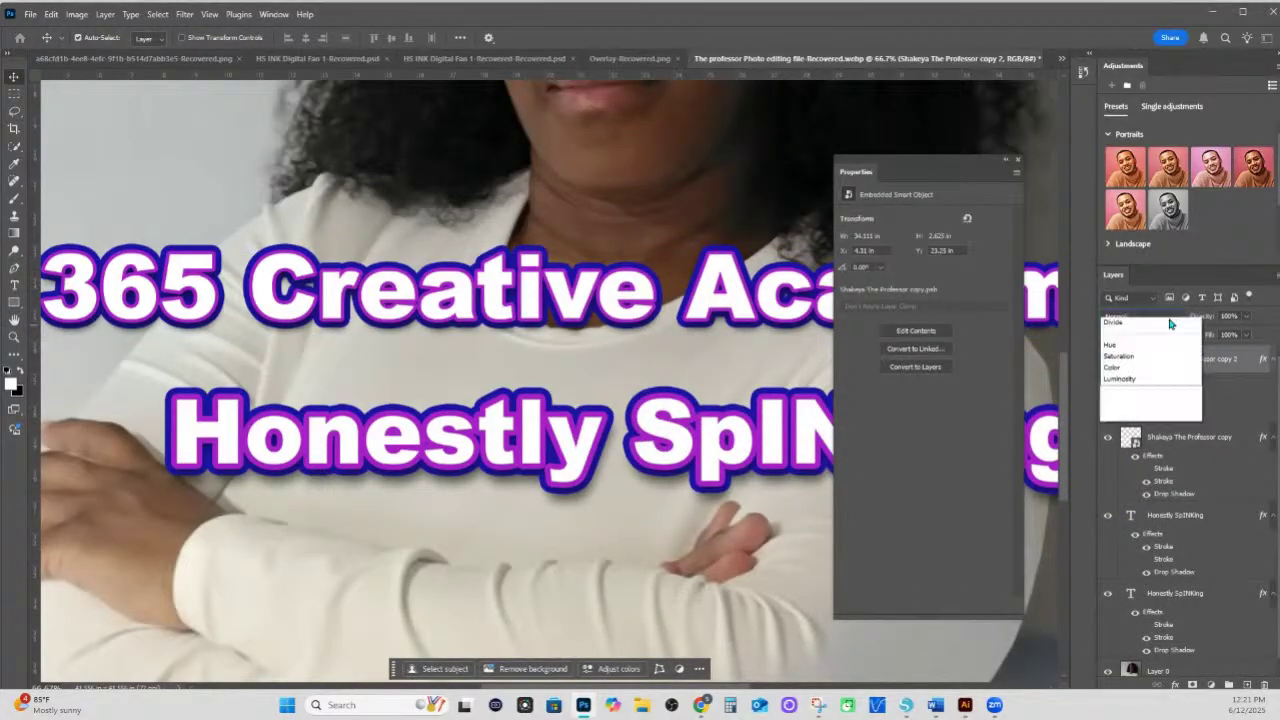
left_click(1136, 440)
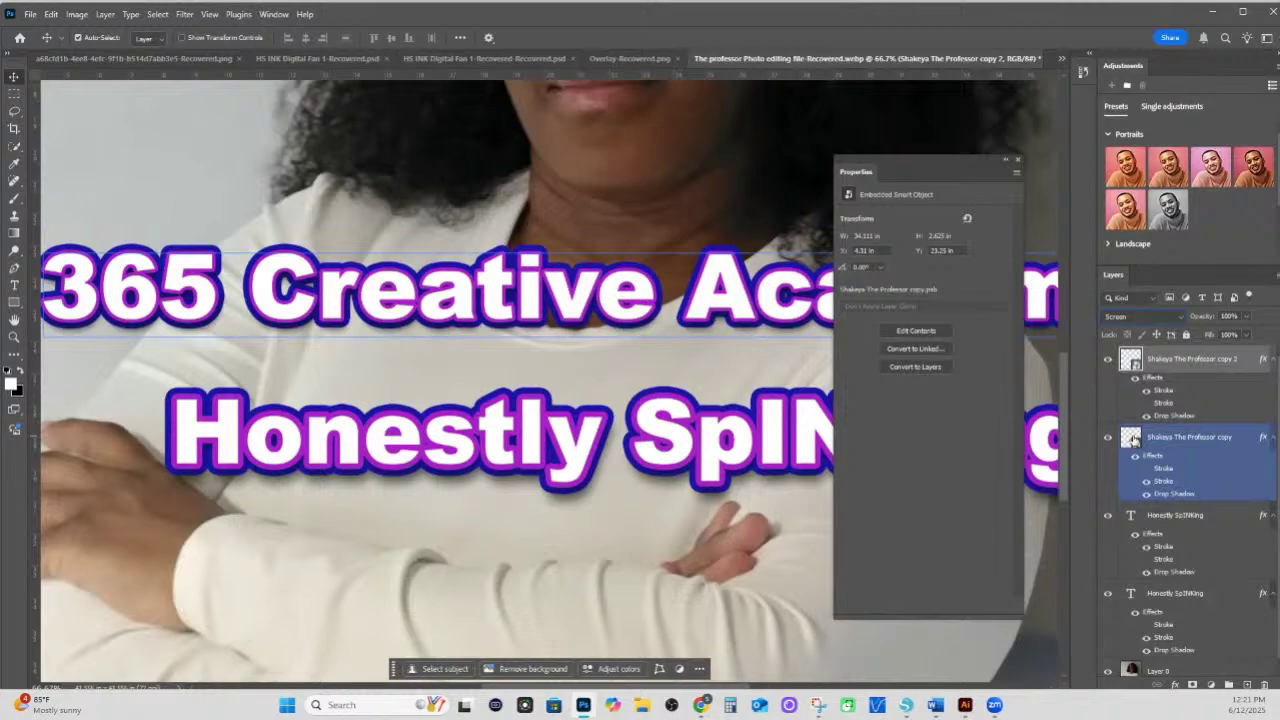
left_click(1160, 392)
left_click(1140, 316)
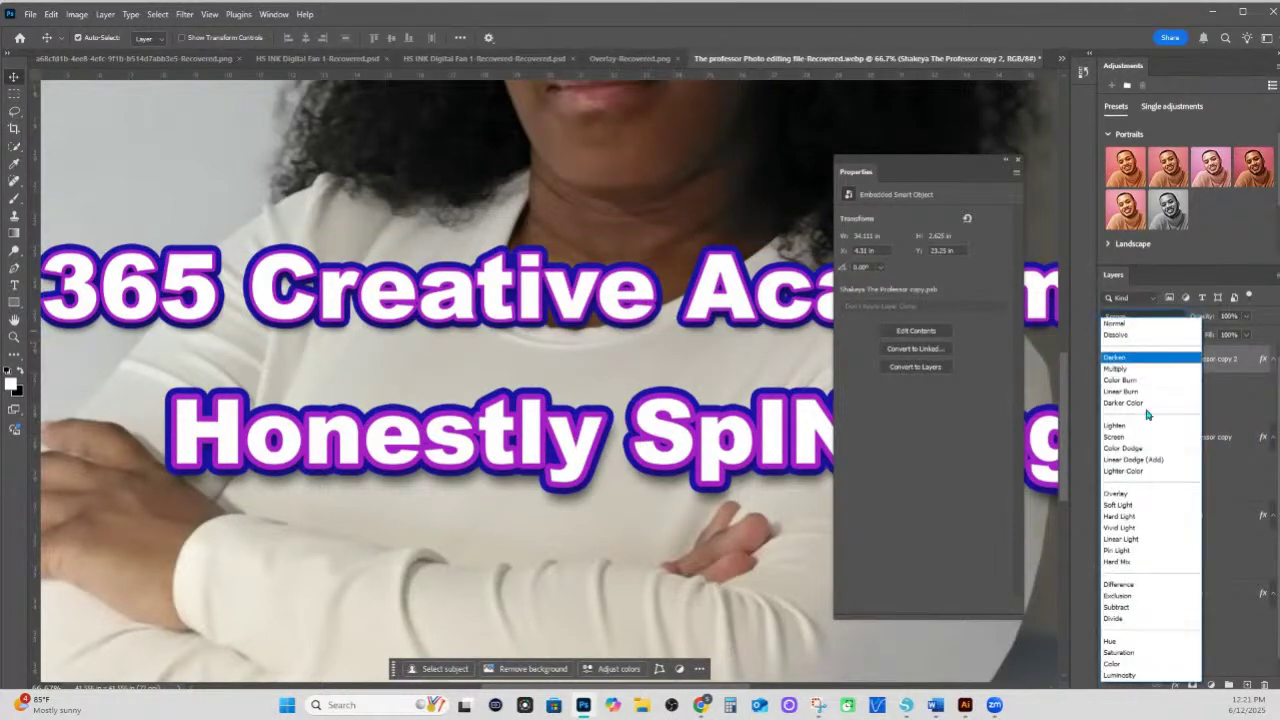
left_click(1137, 450)
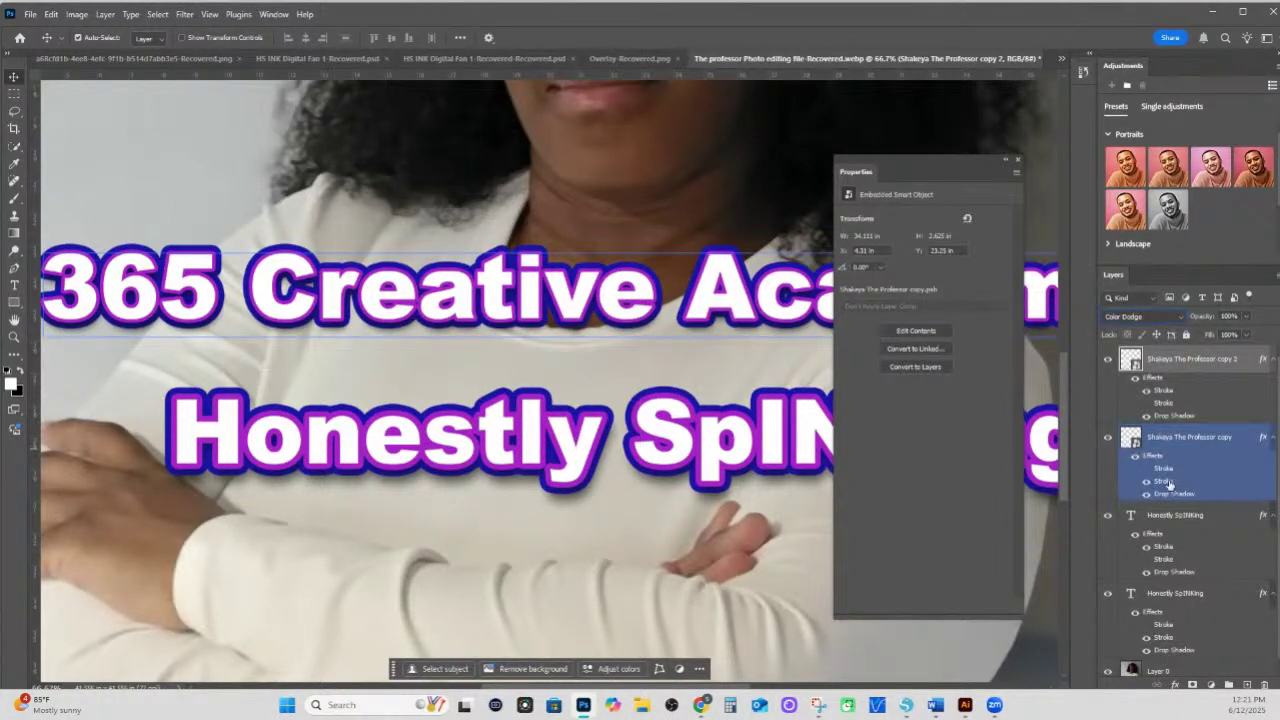
left_click(1214, 378)
left_click(1140, 318)
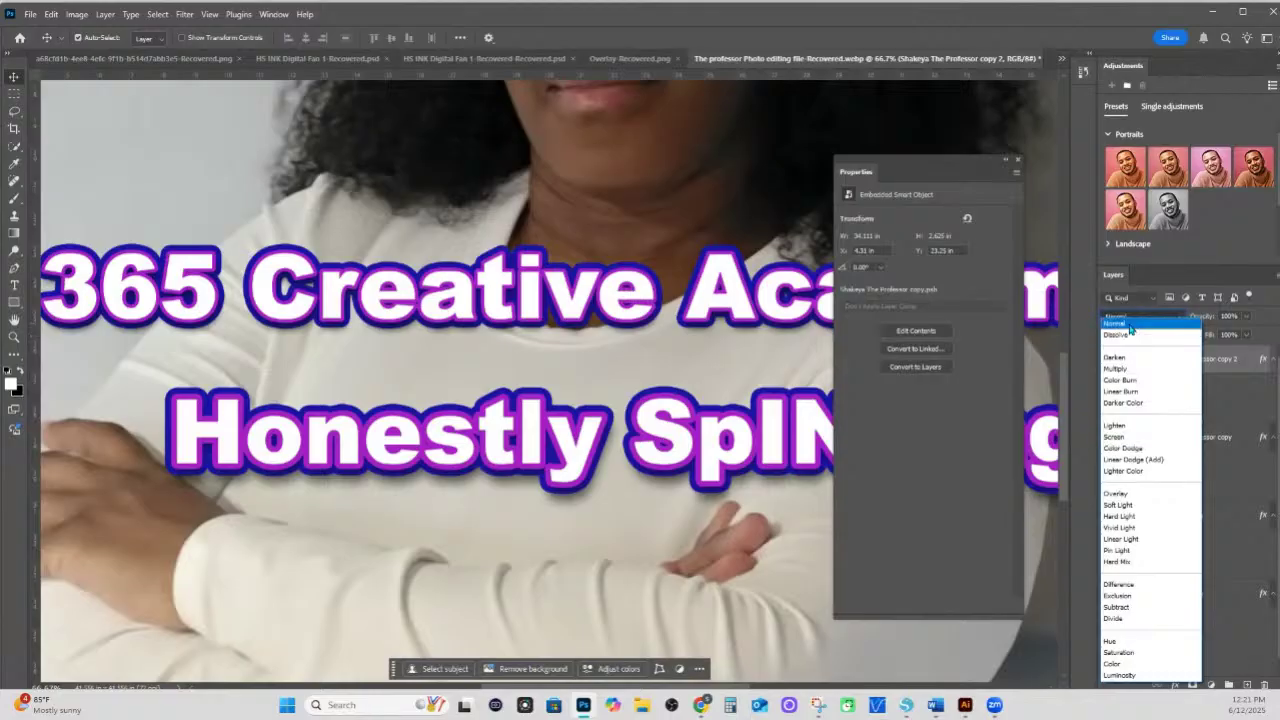
left_click(1130, 325)
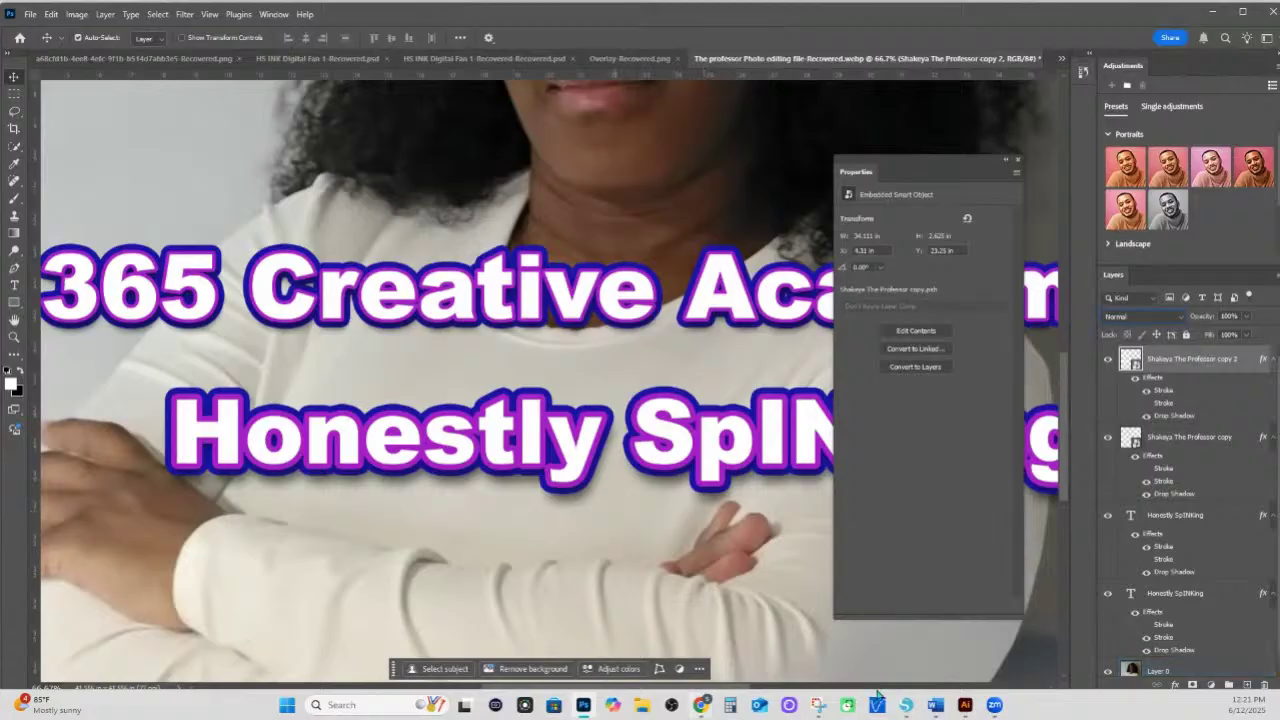
- Switch to the Canva home page in Chrome and bring its design types and recent designs into view
mouse_move(698, 706)
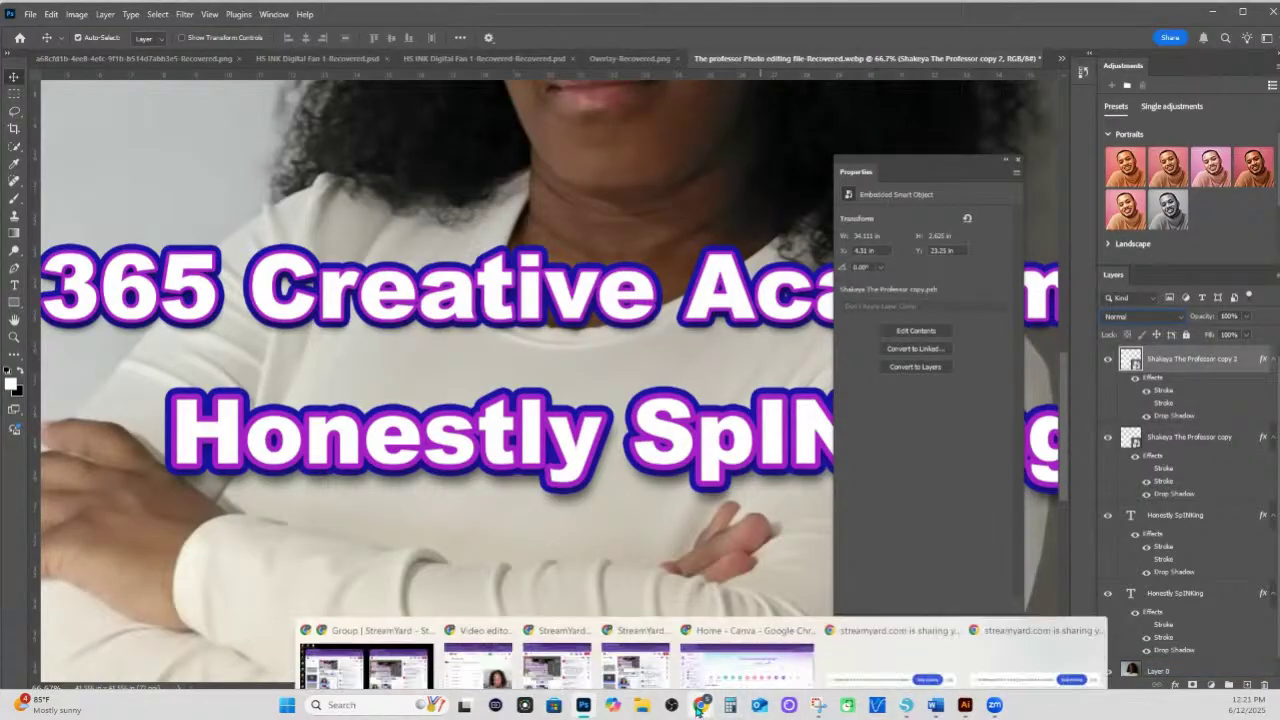
left_click(726, 597)
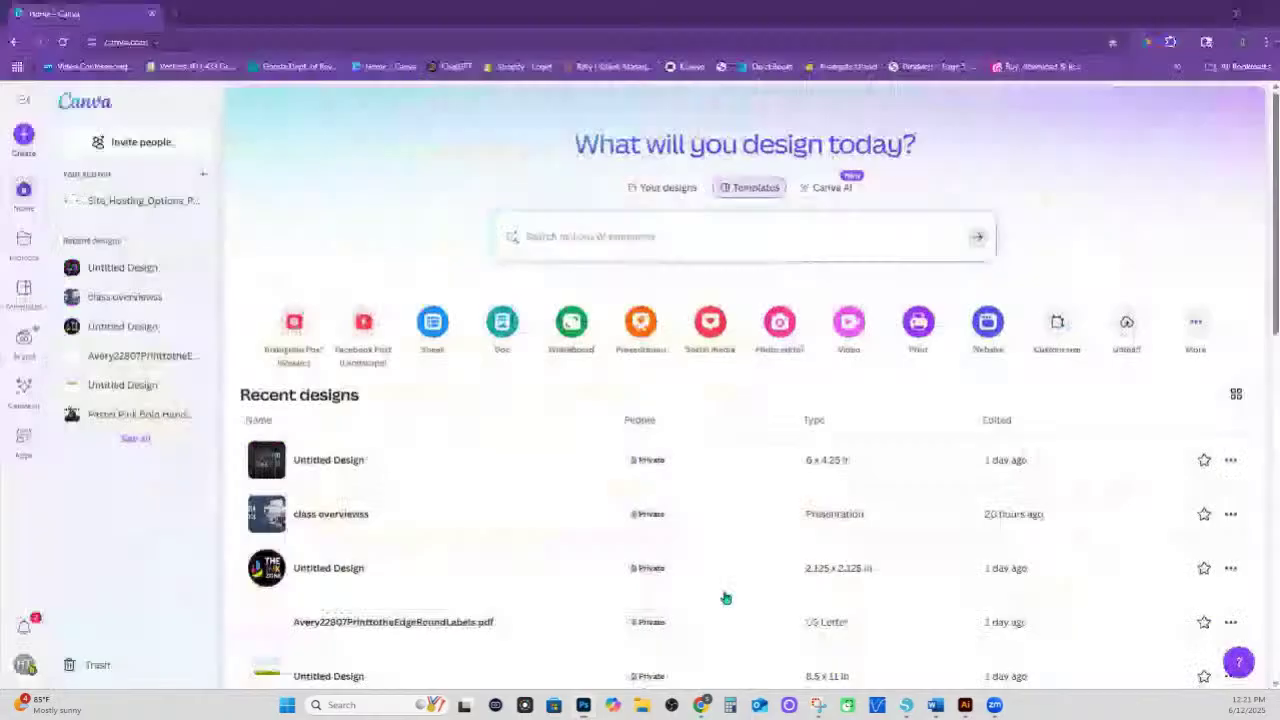
scroll(694, 129, "down", 1)
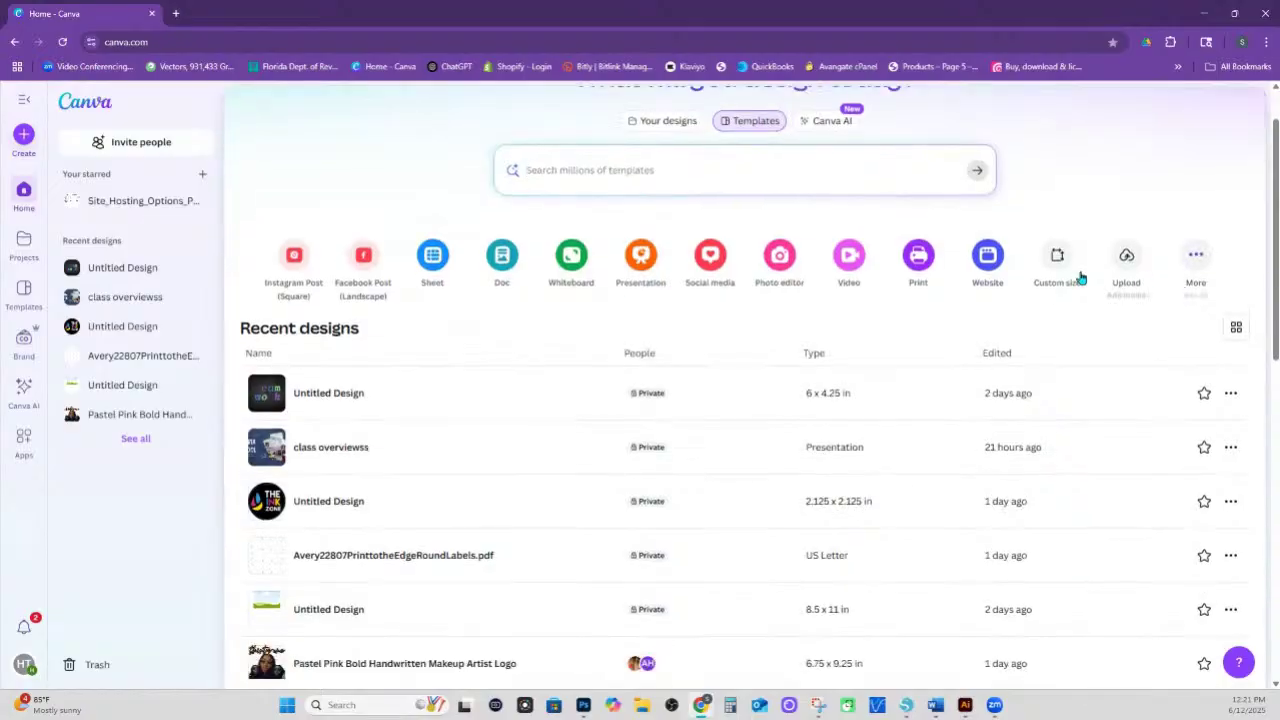
- Create a blank 8.5 × 11 in custom-size design and bring up its text apps and font combinations
left_click(1056, 258)
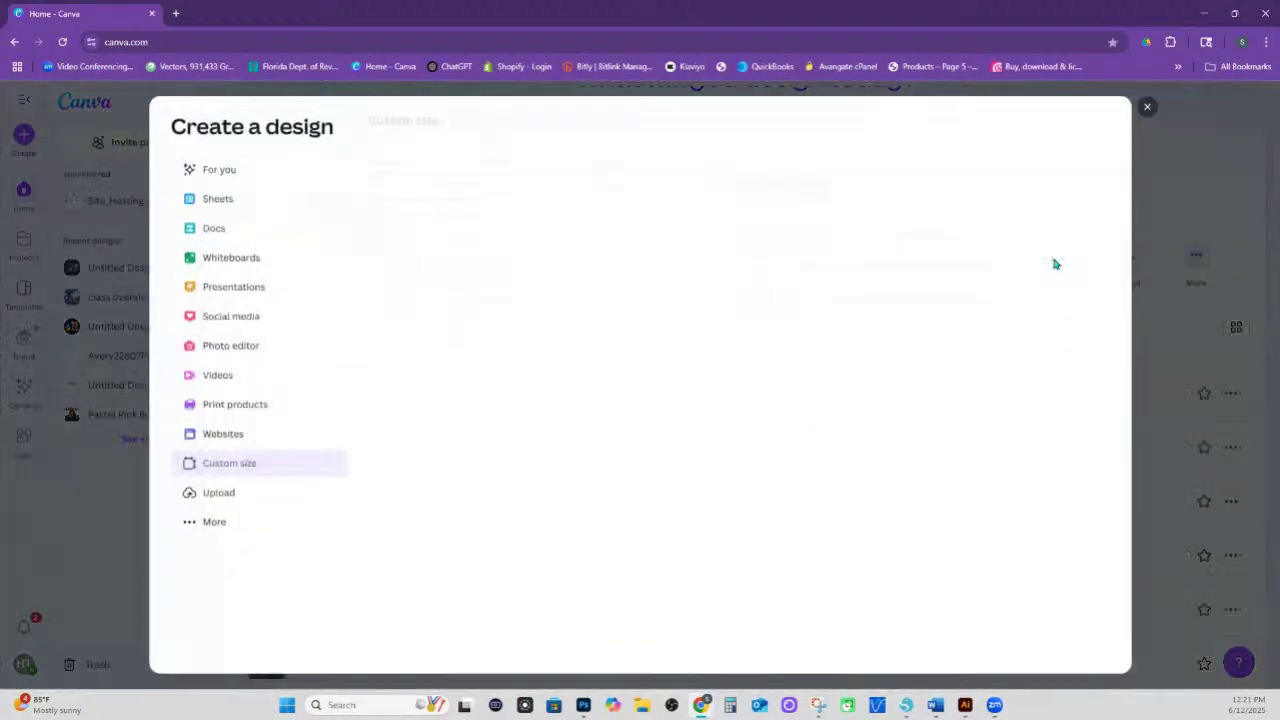
left_click(786, 255)
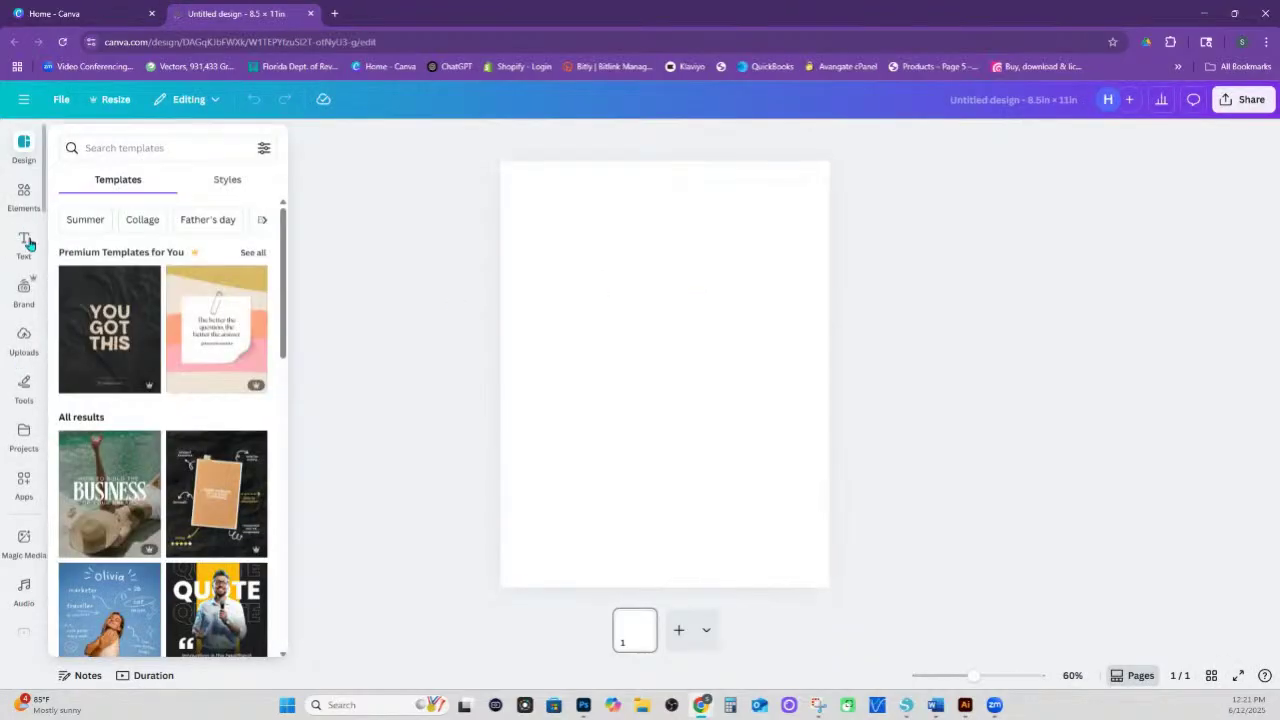
left_click(29, 246)
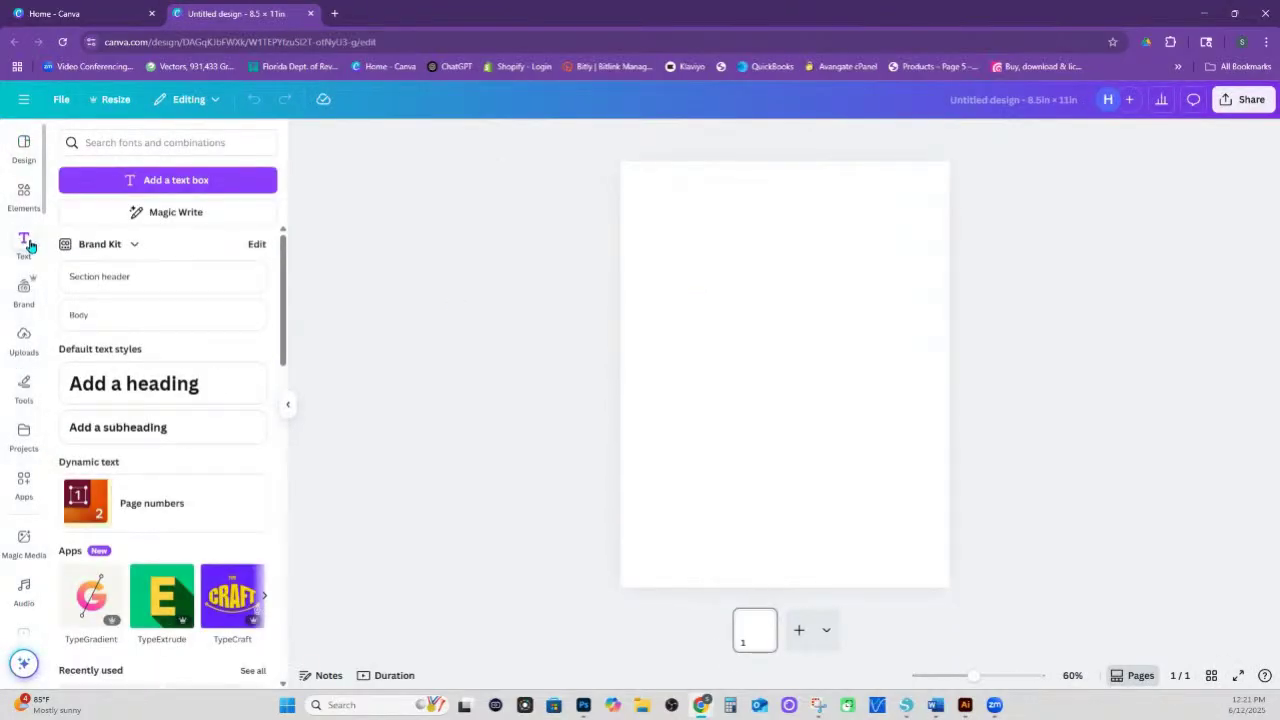
scroll(177, 523, "down", 2)
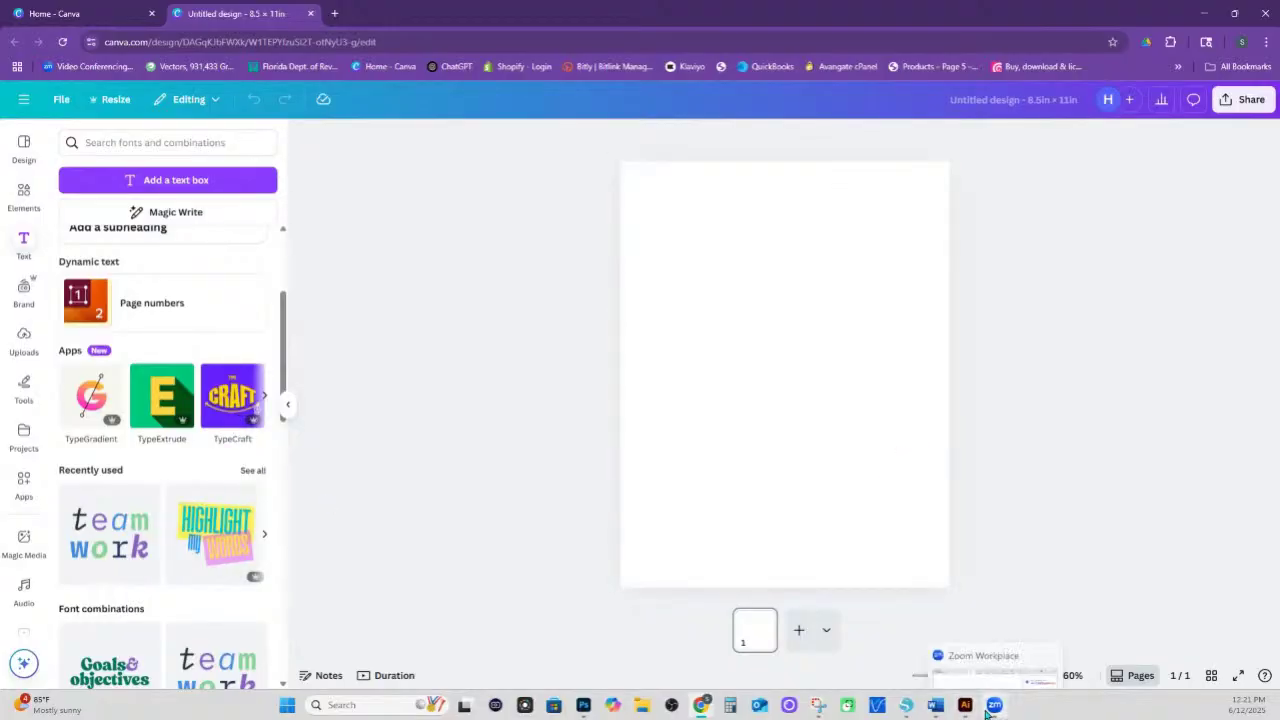
- Switch to Photoshop, draw an orange rectangle about 4.36 × 2.82 in over the hair in the portrait, and remove its stroke
left_click(583, 705)
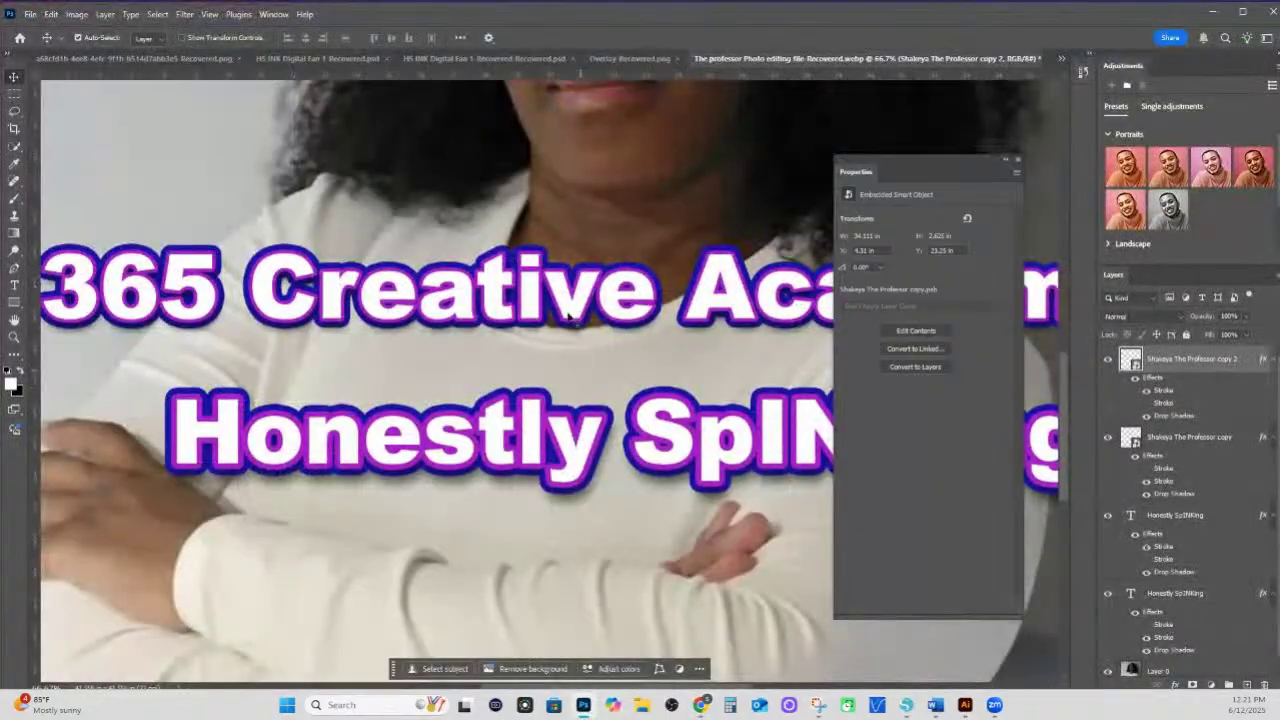
scroll(590, 336, "up", 3)
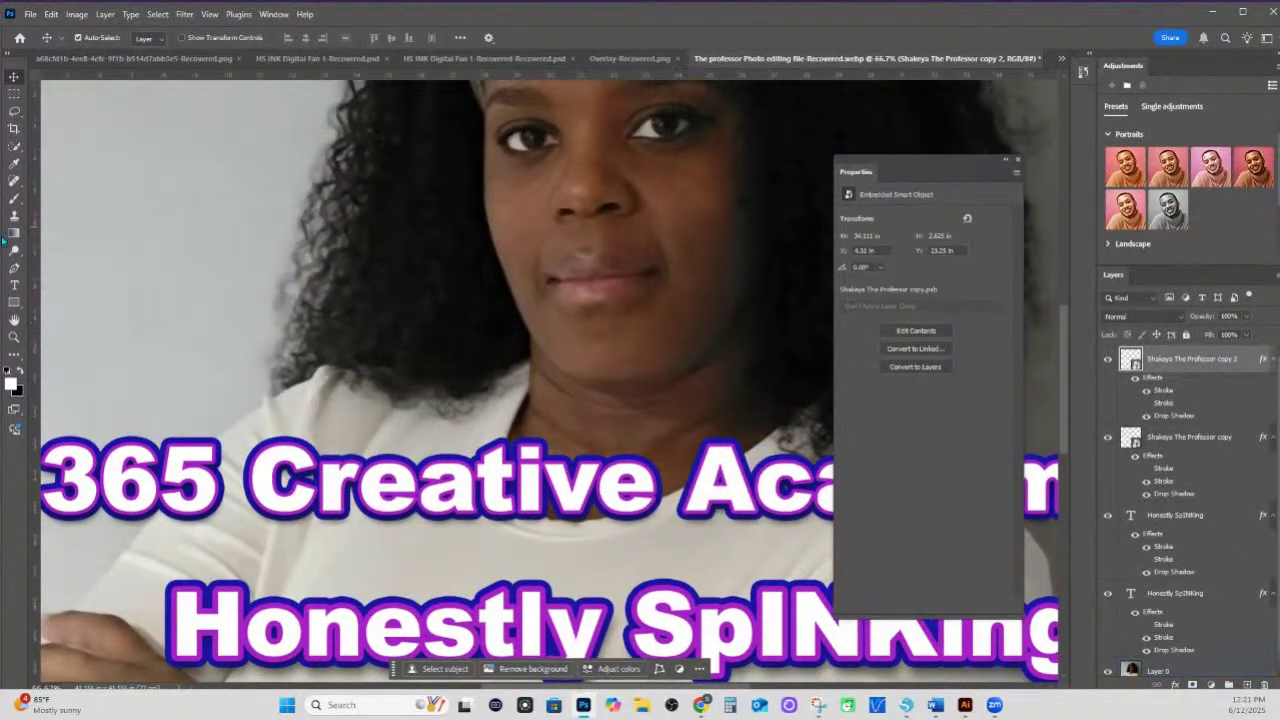
left_click(14, 302)
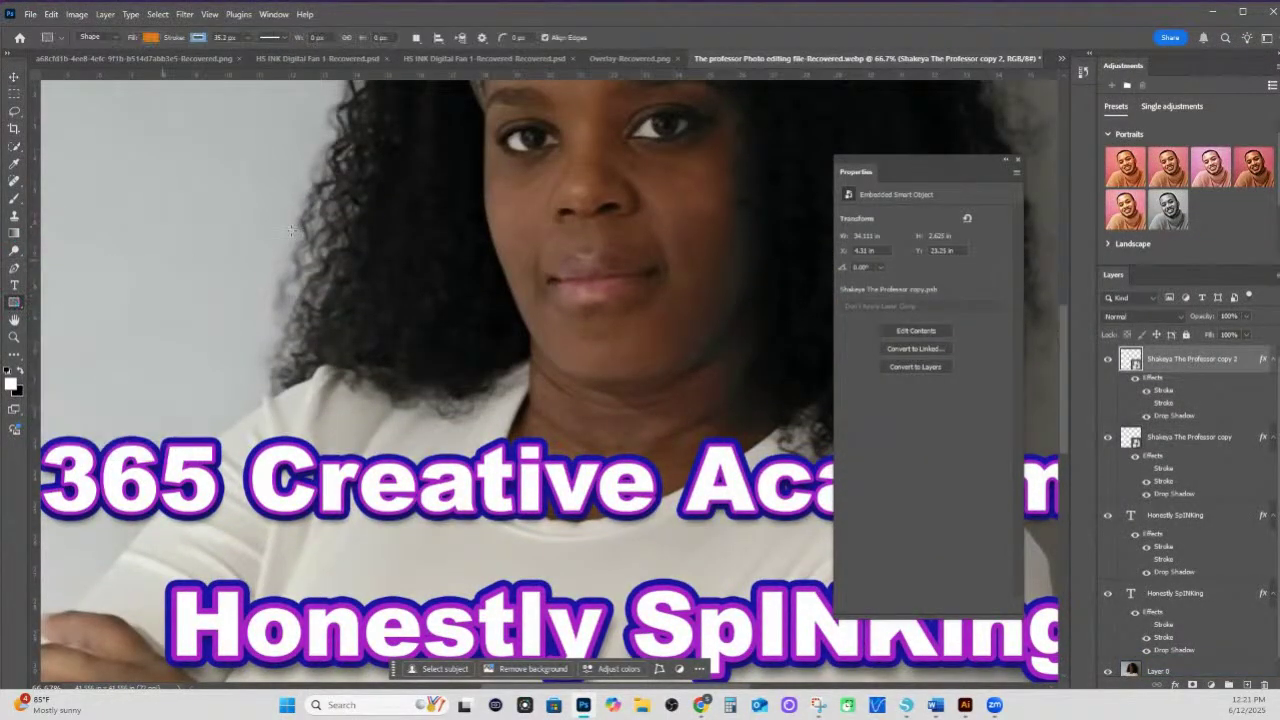
mouse_move(307, 201)
left_mouse_down()
mouse_move(433, 268)
mouse_move(449, 291)
left_mouse_up()
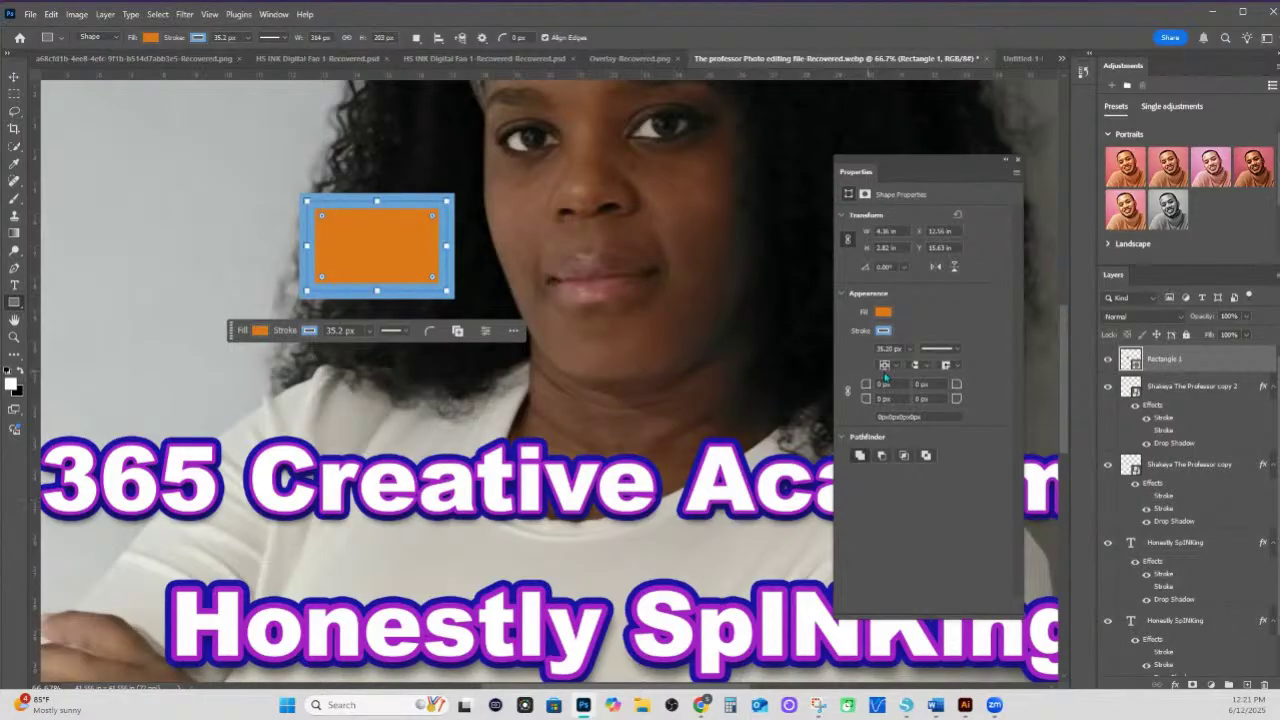
left_click(883, 331)
left_click(855, 356)
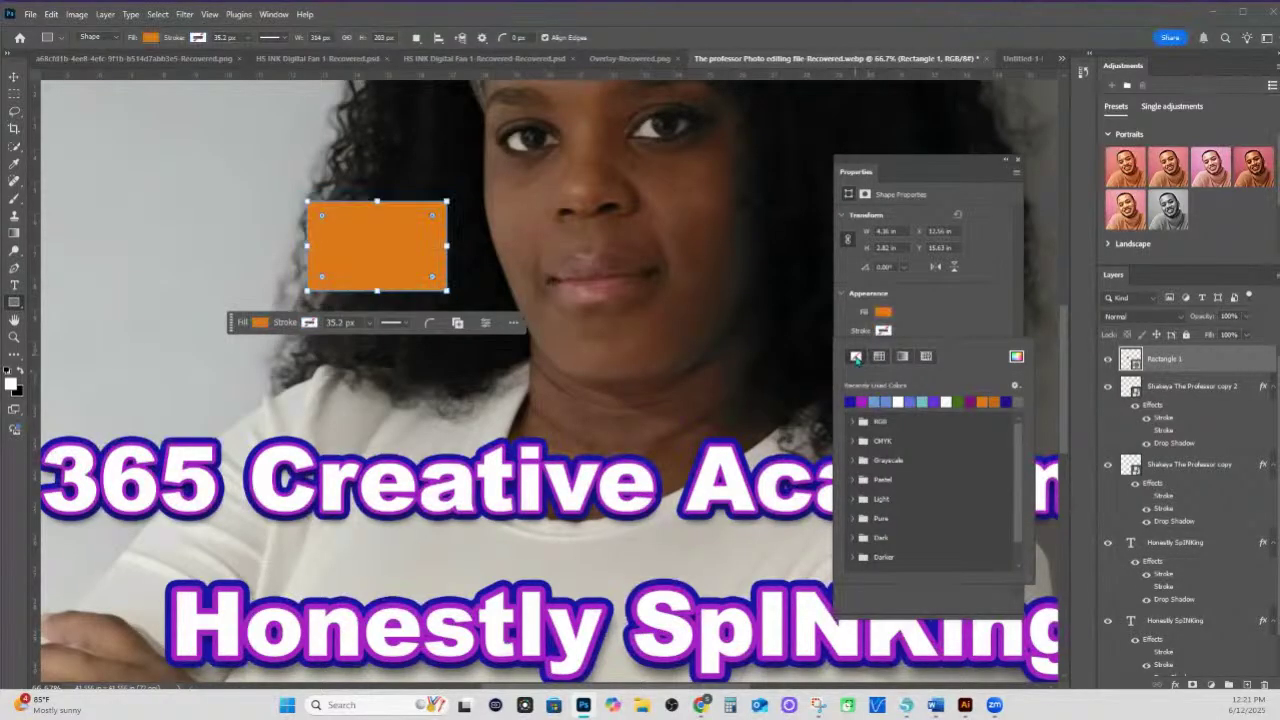
- Rasterize the orange rectangle's layer and move the rectangle slightly
right_click(1156, 364)
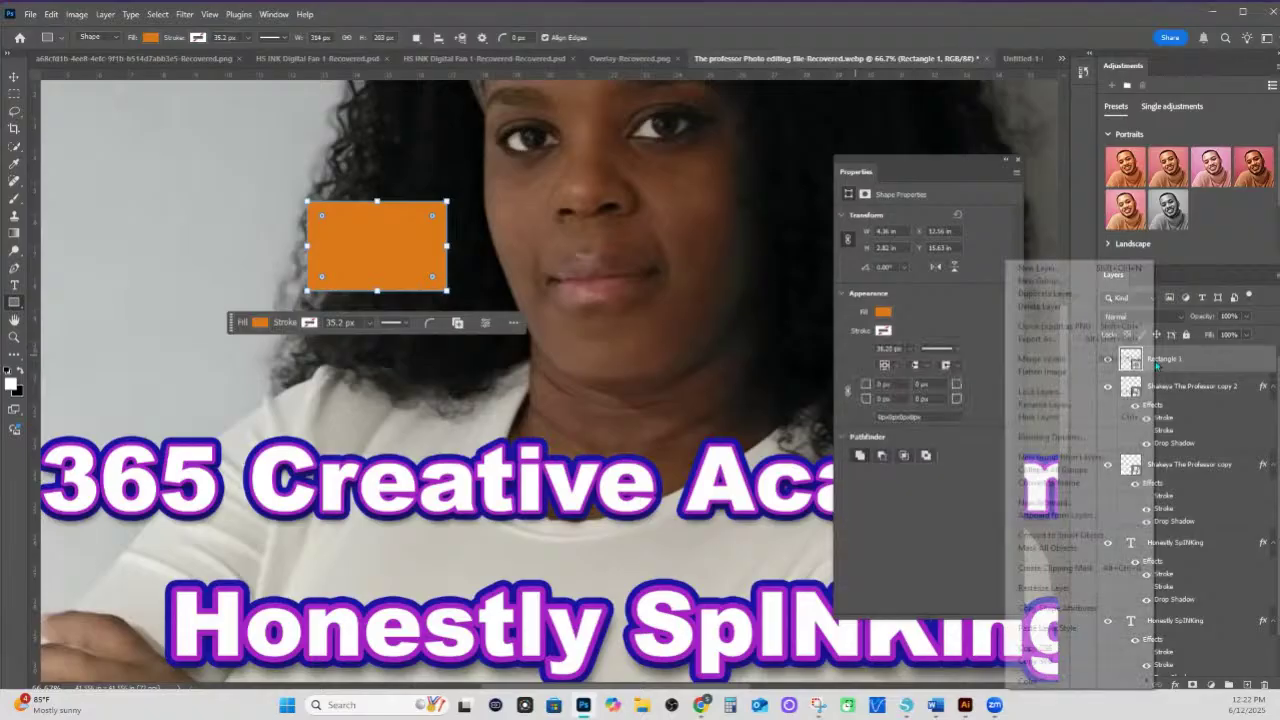
left_click(1080, 588)
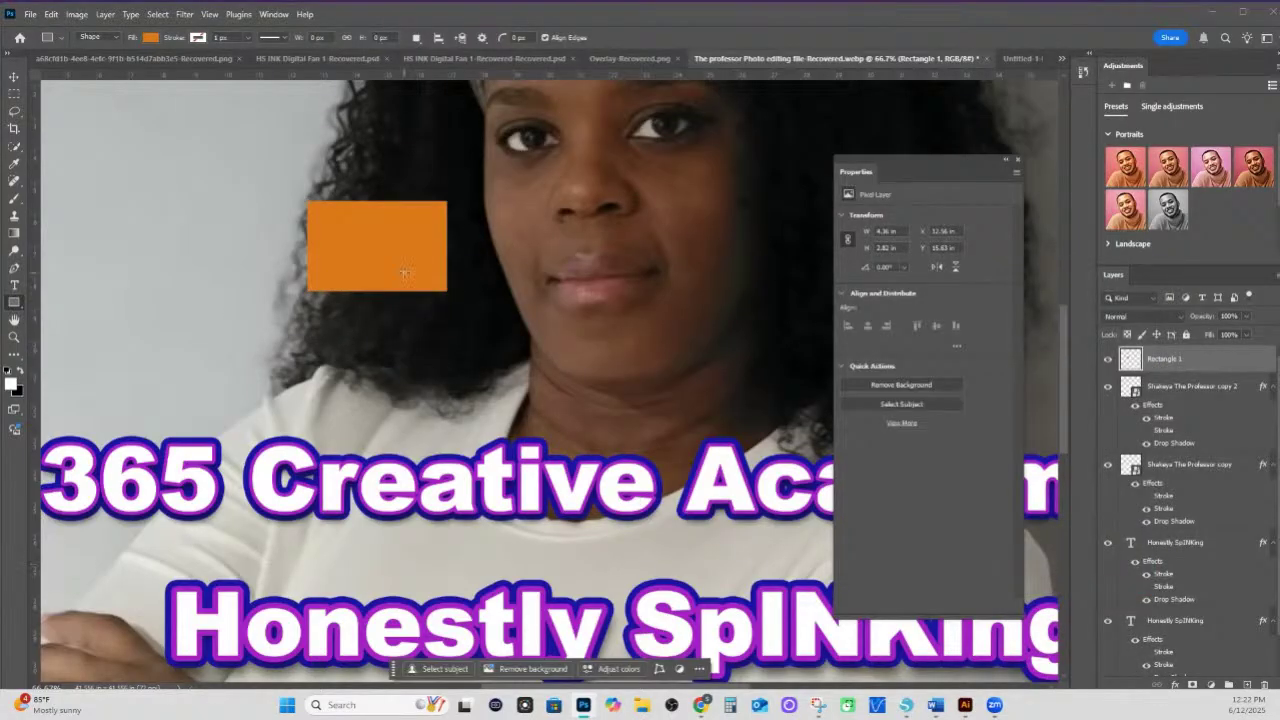
left_click(13, 76)
mouse_move(395, 227)
left_mouse_down()
mouse_move(423, 234)
mouse_move(400, 240)
left_mouse_up()
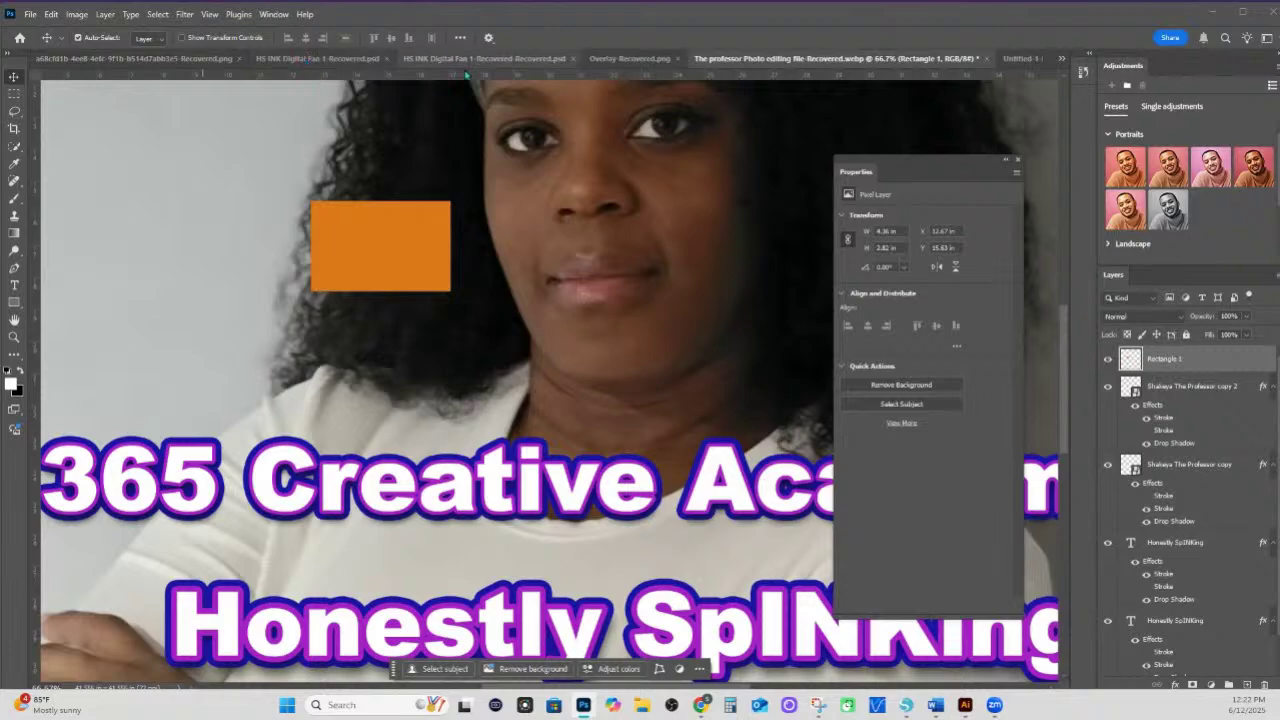
- Bring up the open document with the yellow cartoon hedgehog on a transparent background
left_click(141, 62)
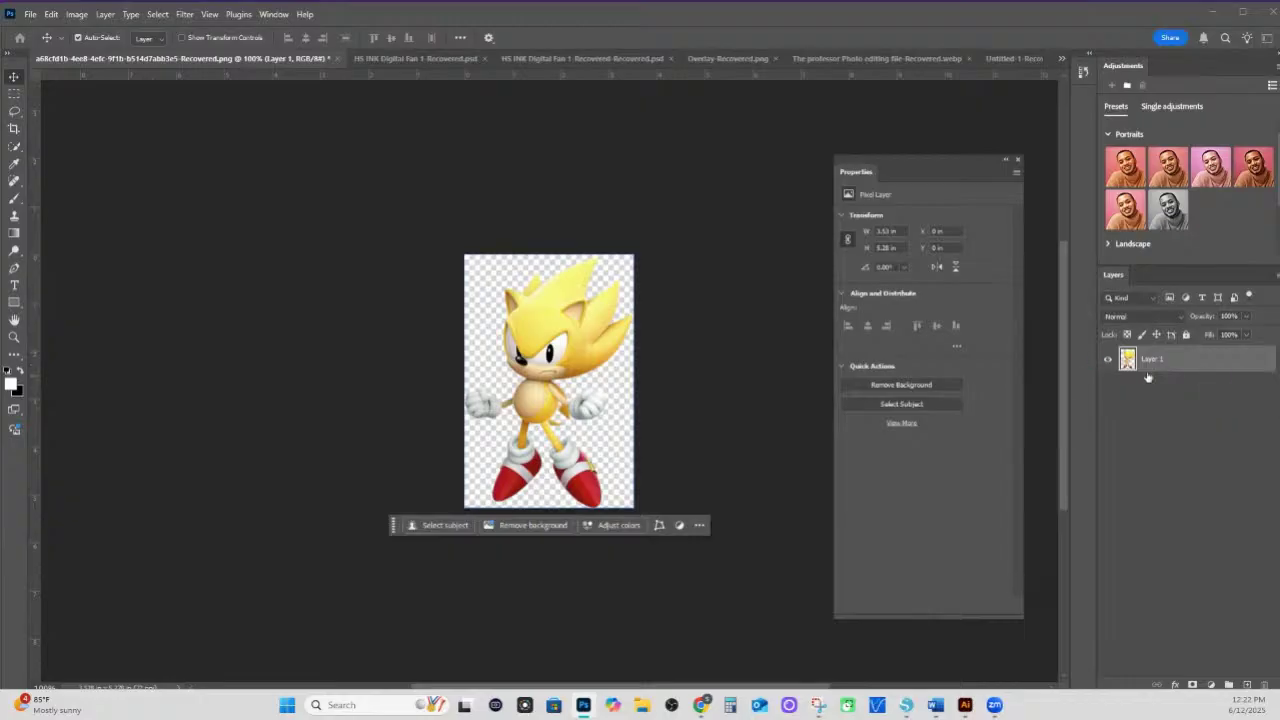
left_click(1175, 685)
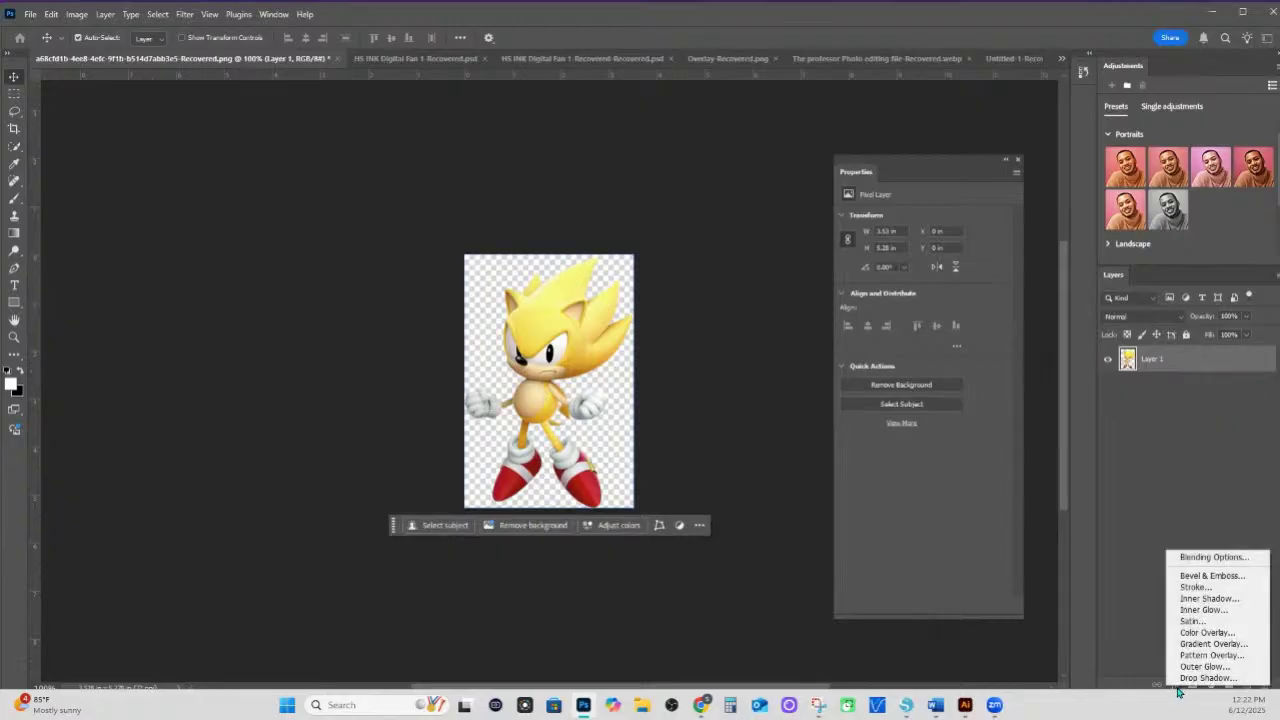
left_click(1200, 587)
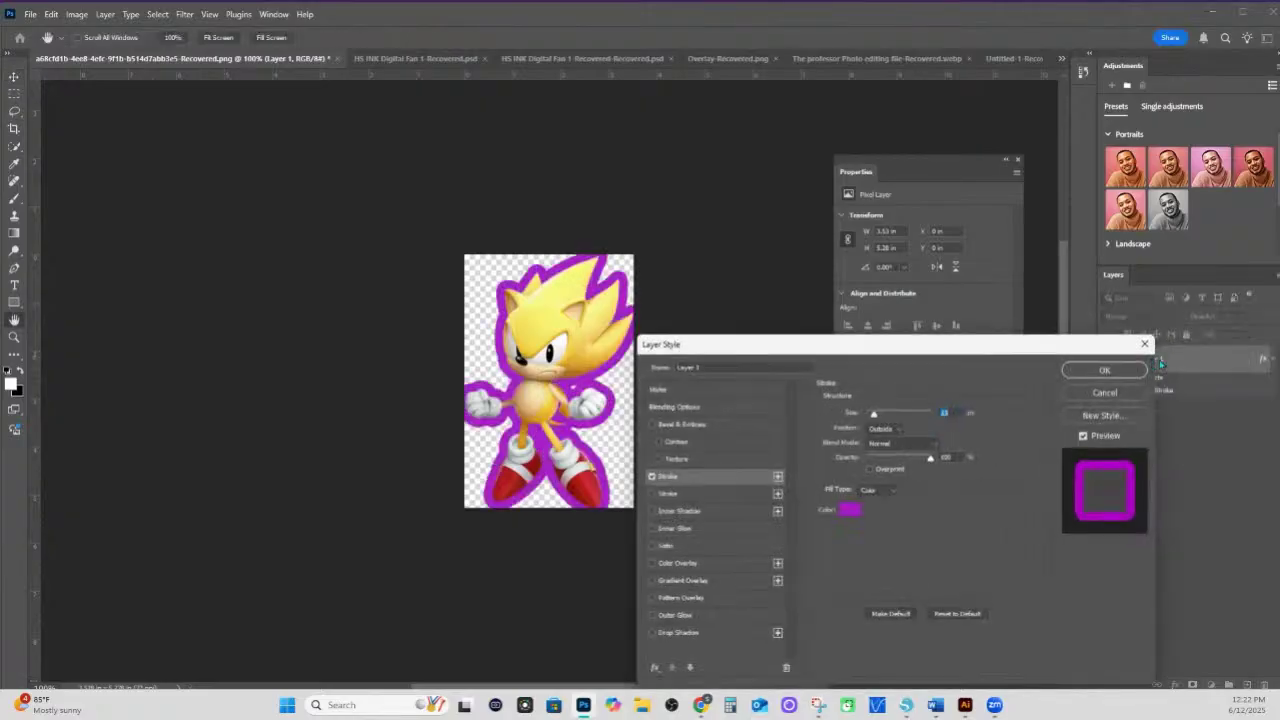
left_click(1104, 392)
- Paste the copied layer style onto the hedgehog layer and turn on its blue outer stroke
right_click(1168, 372)
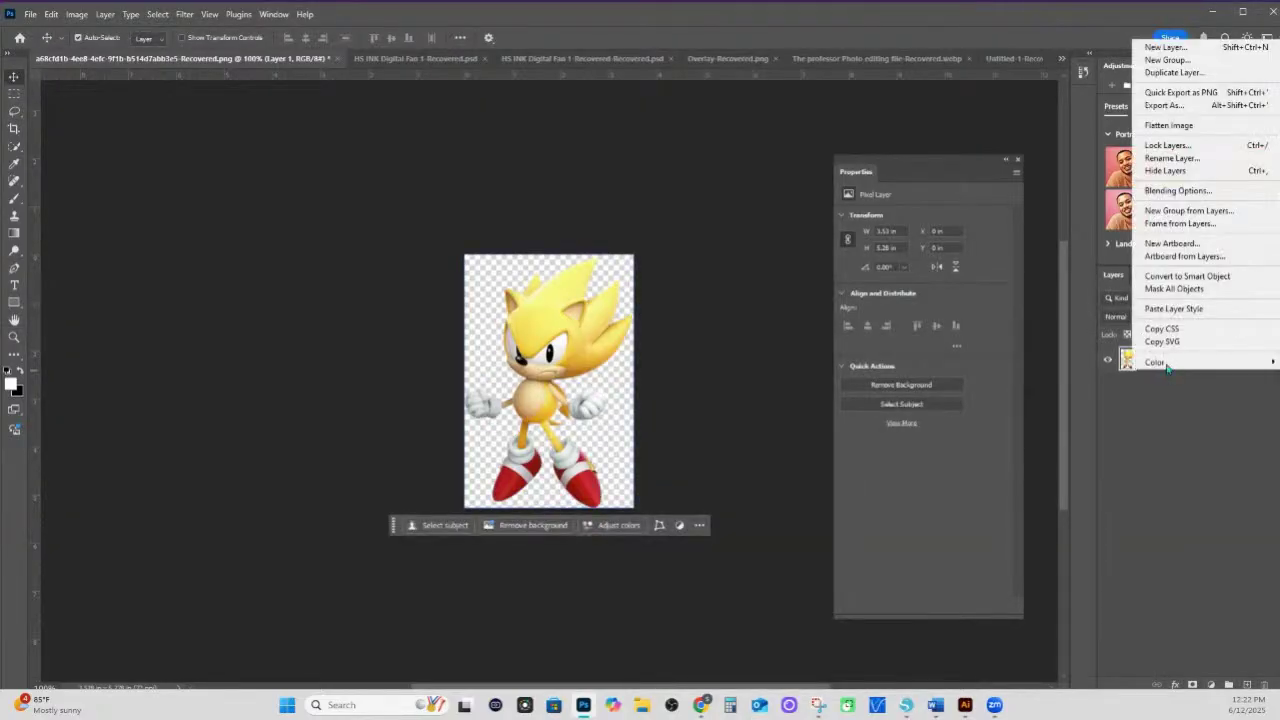
left_click(1170, 308)
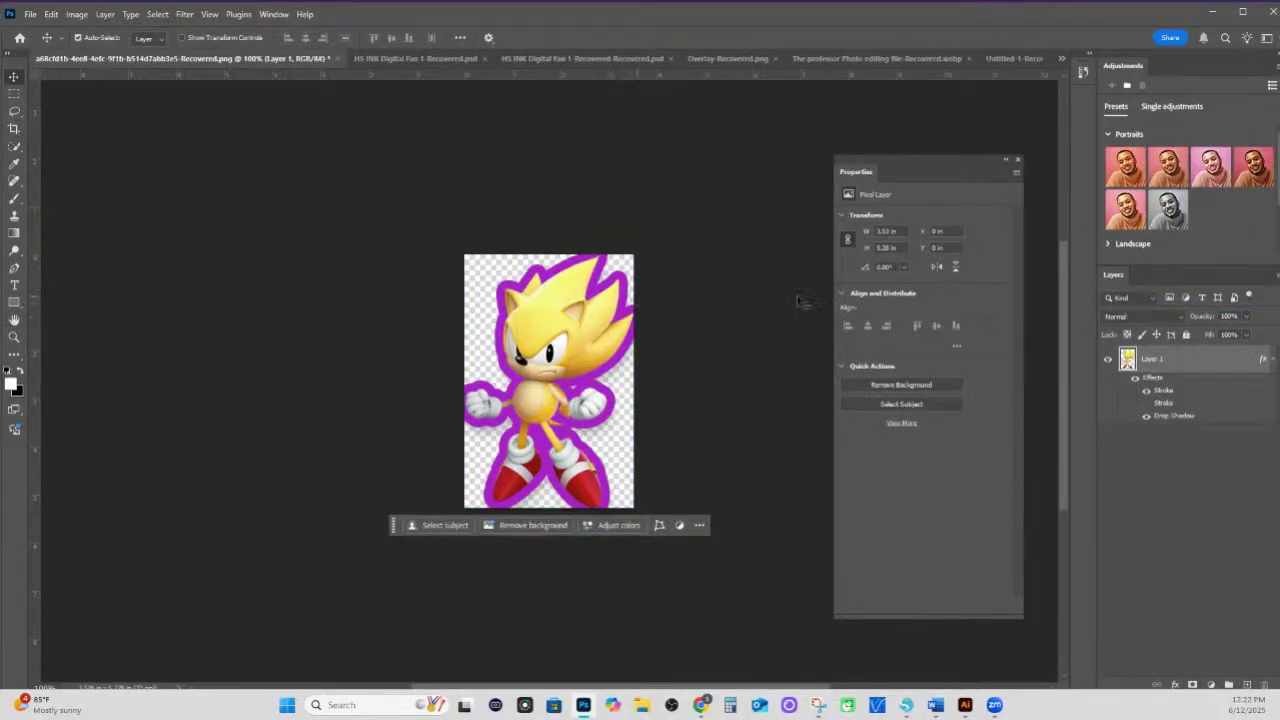
left_click(1146, 403)
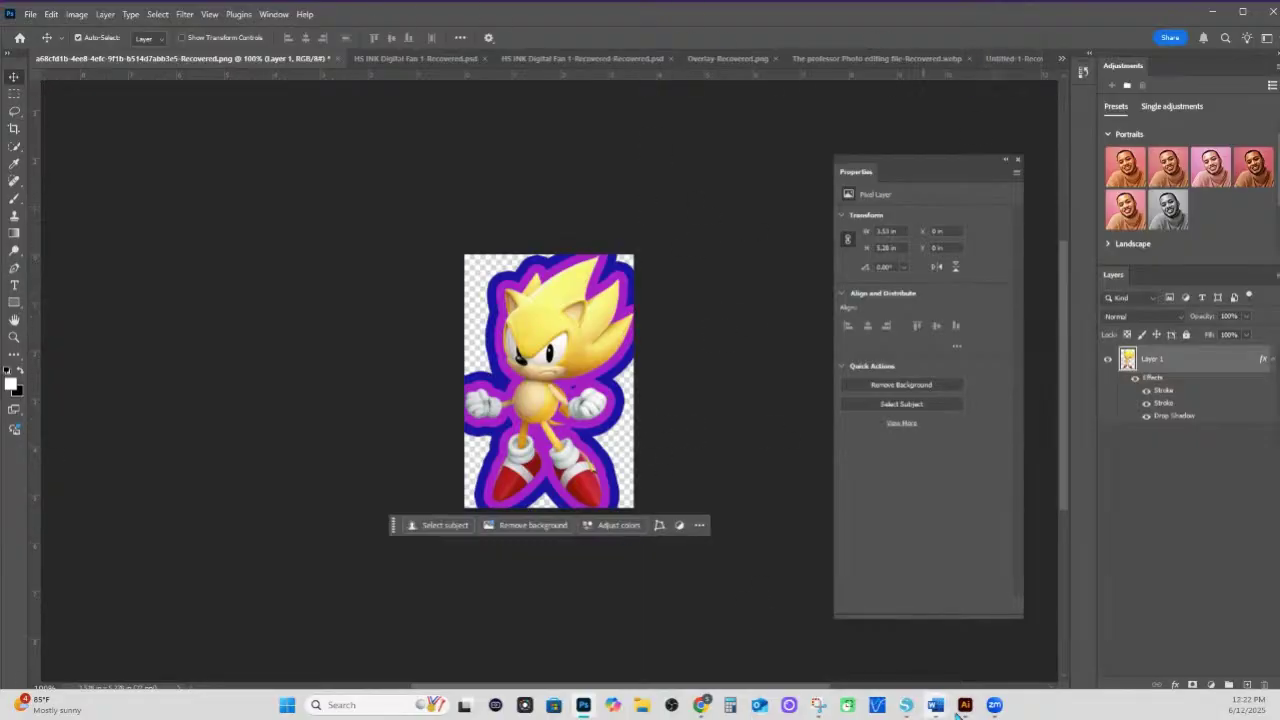
- Switch to the blank Canva design, add the "Goals& objectives" font combination, and enlarge it to about the page width
mouse_move(705, 708)
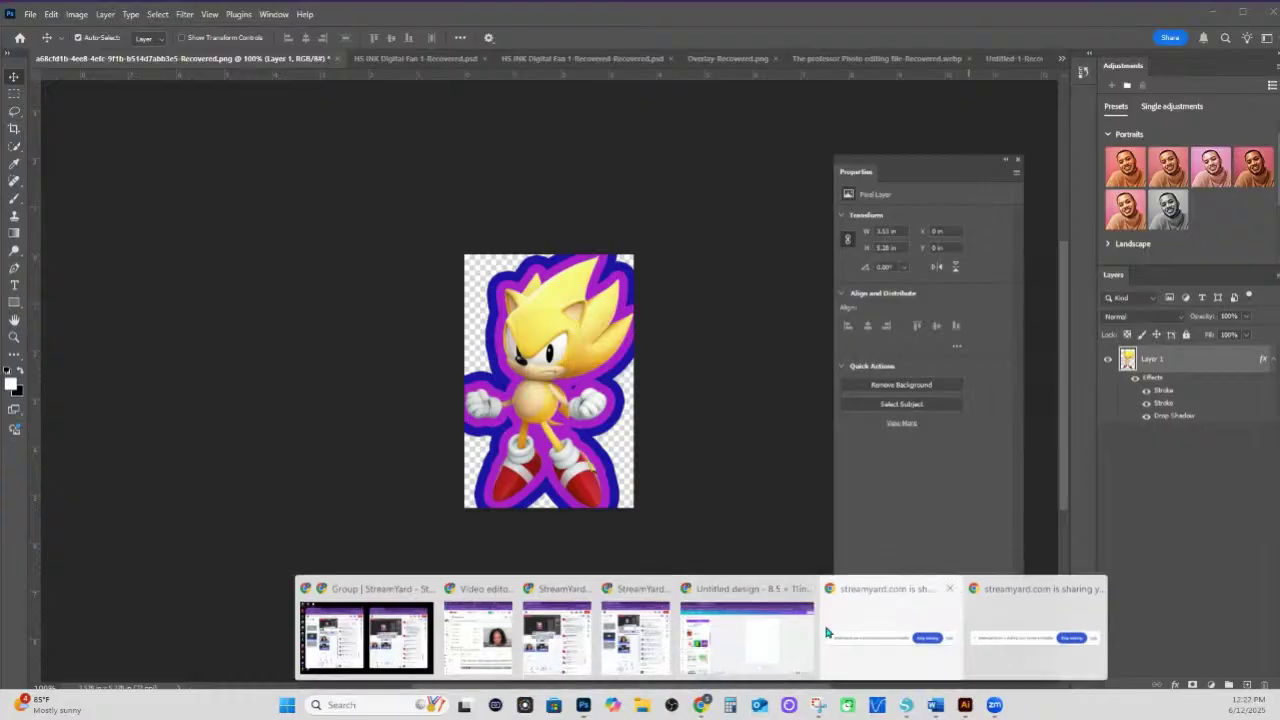
left_click(763, 652)
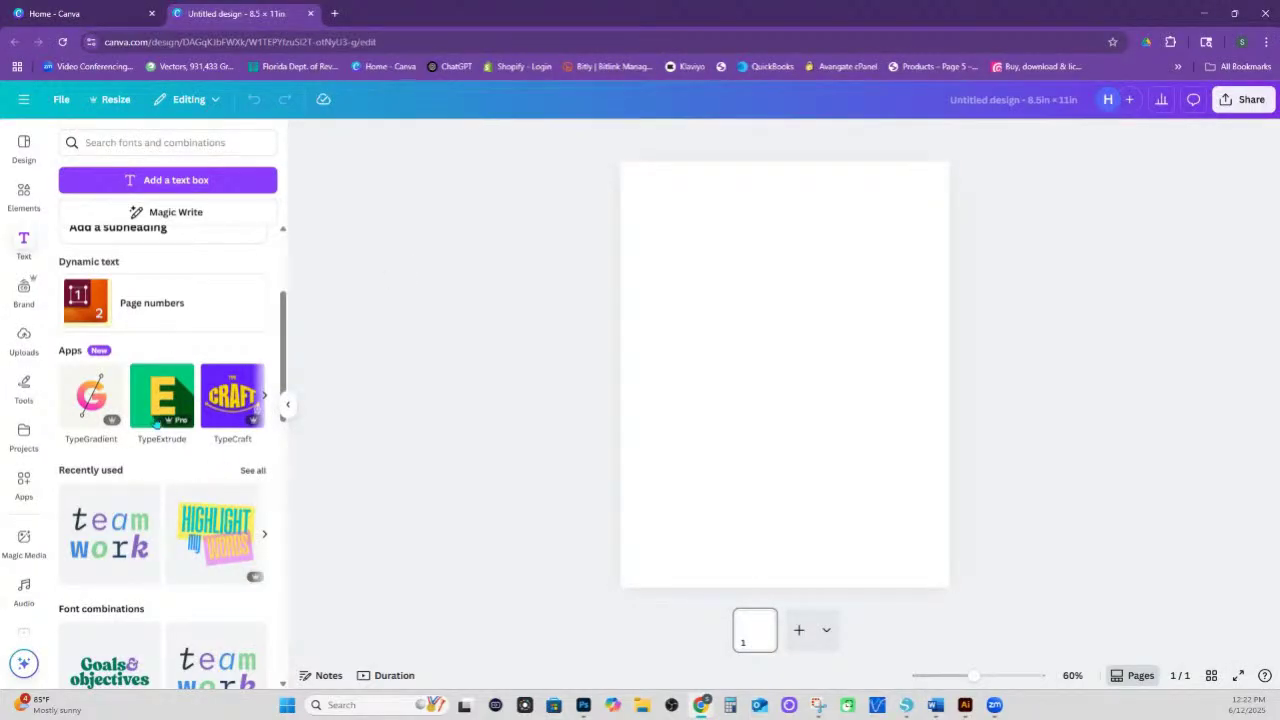
scroll(181, 505, "down", 4)
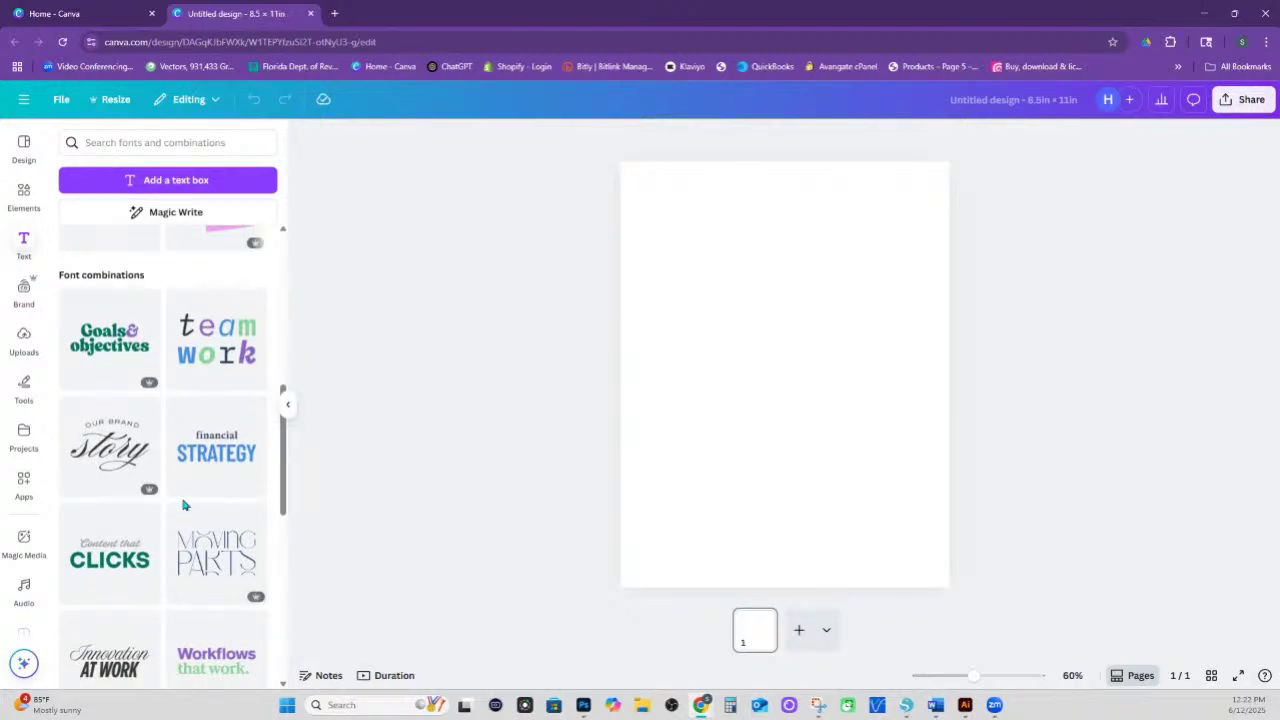
left_click(219, 440)
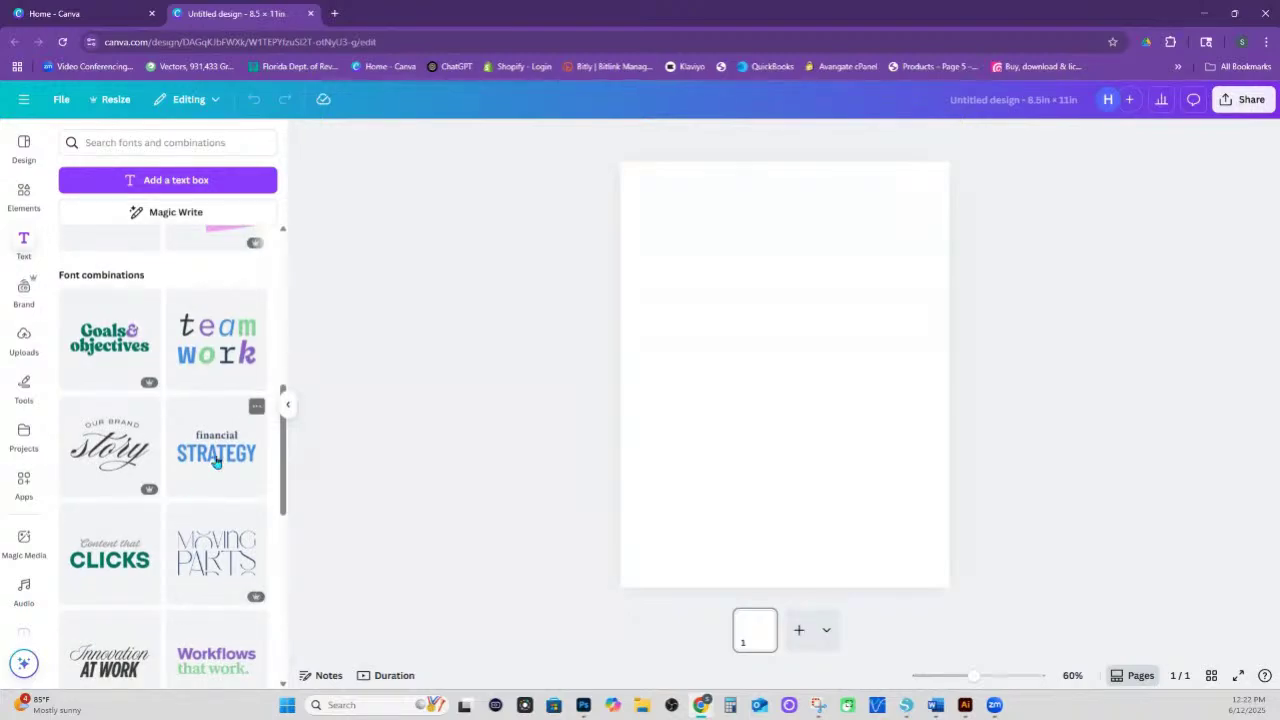
left_click(108, 340)
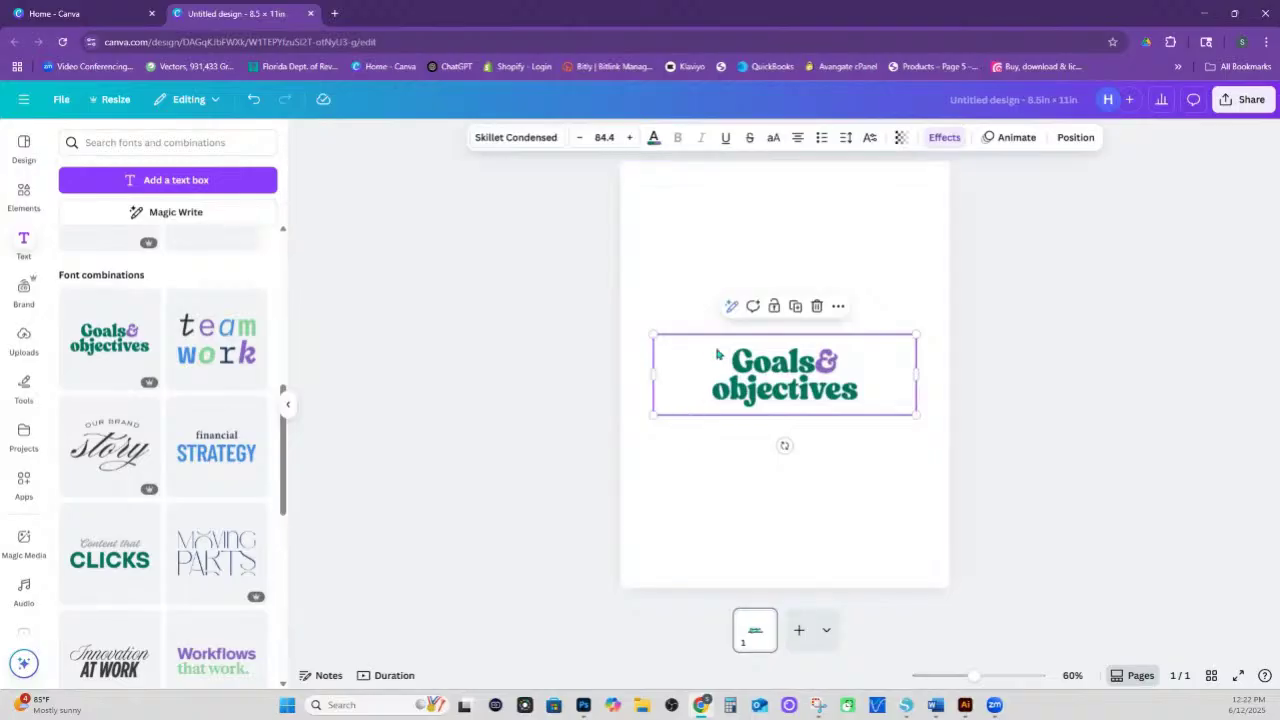
left_click_drag(652, 335, 588, 272)
left_click_drag(700, 360, 733, 357)
- Add a text box reading "hsink 365", enlarge it to size 103, and place it above the Goals& objectives text
left_click(224, 178)
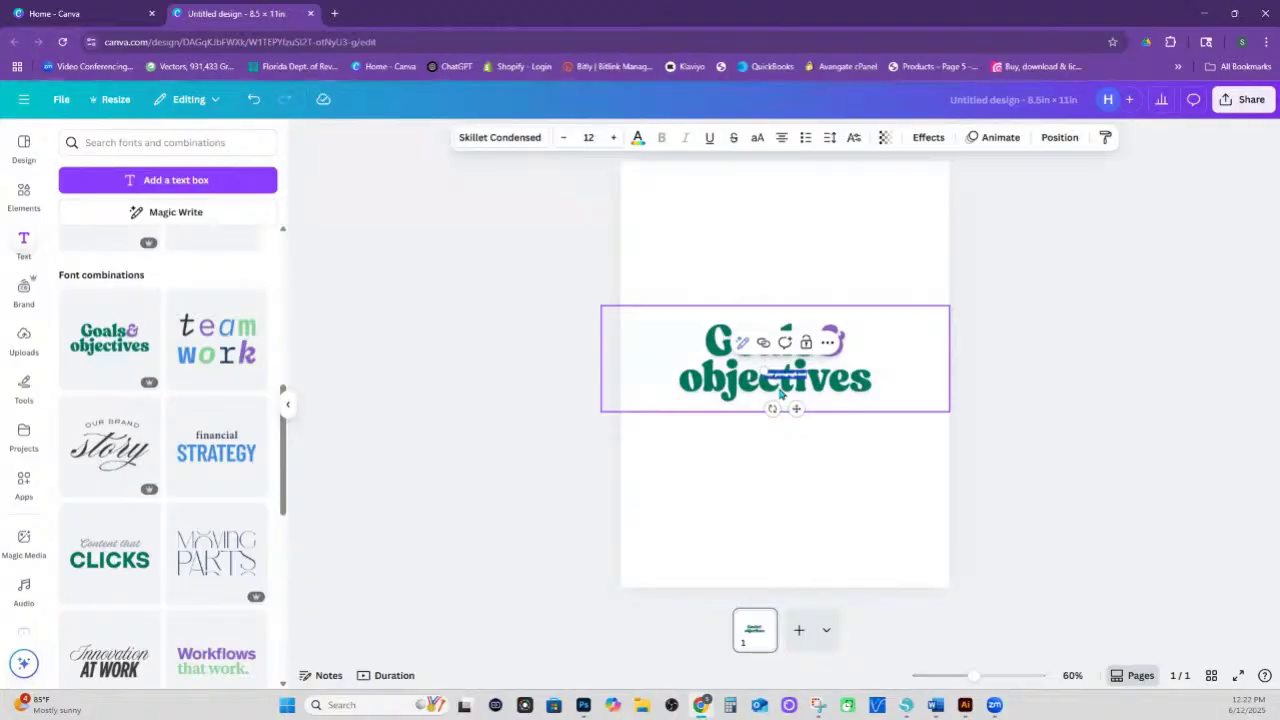
key("Delete")
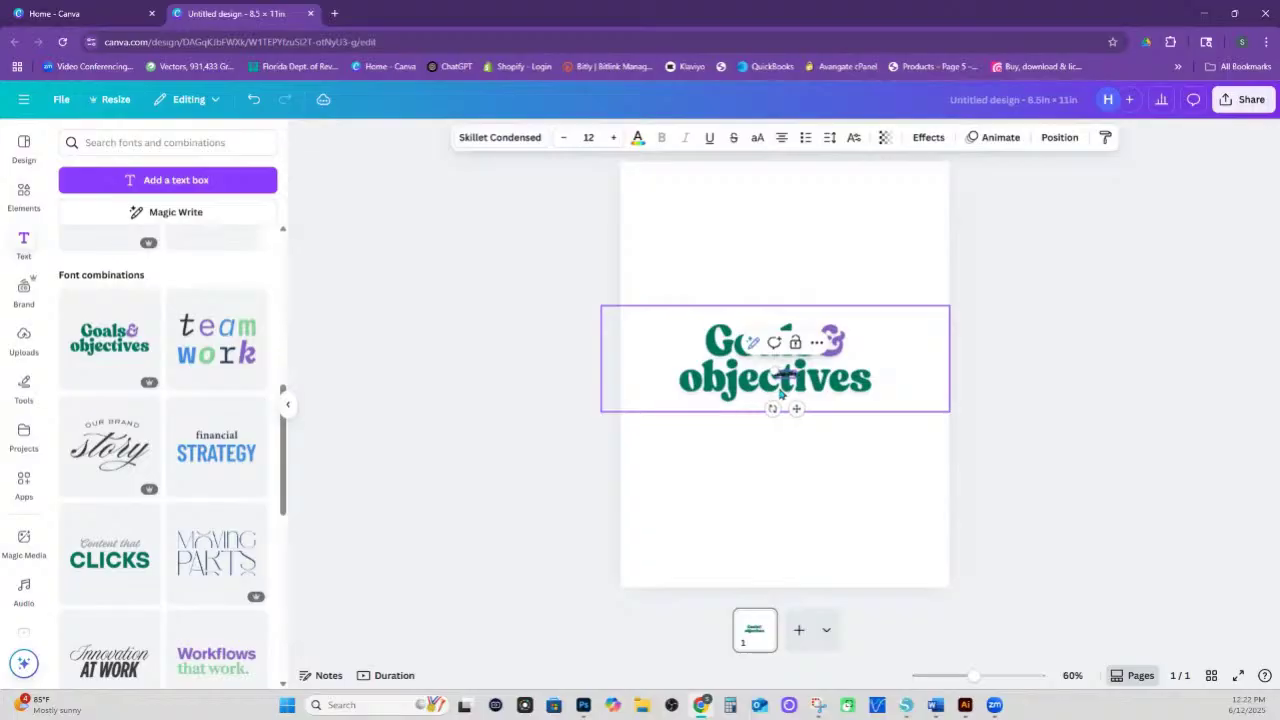
left_click(837, 460)
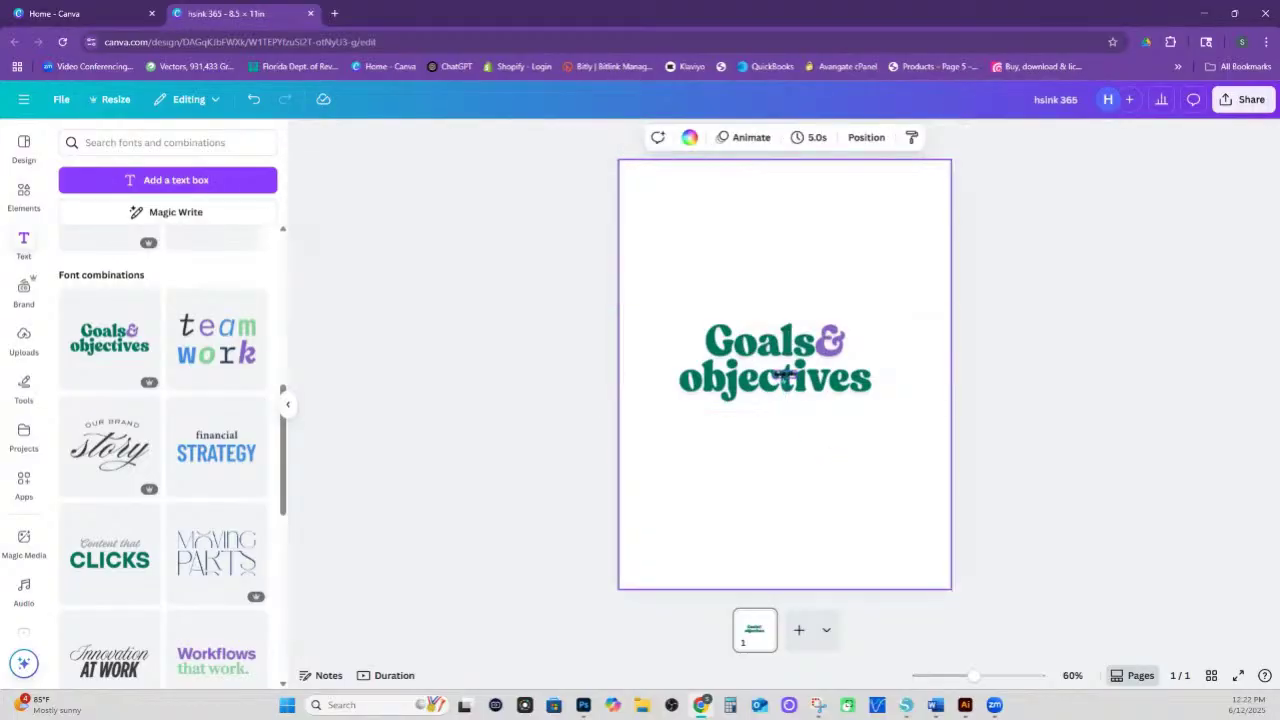
left_click(785, 376)
type("hsink 365")
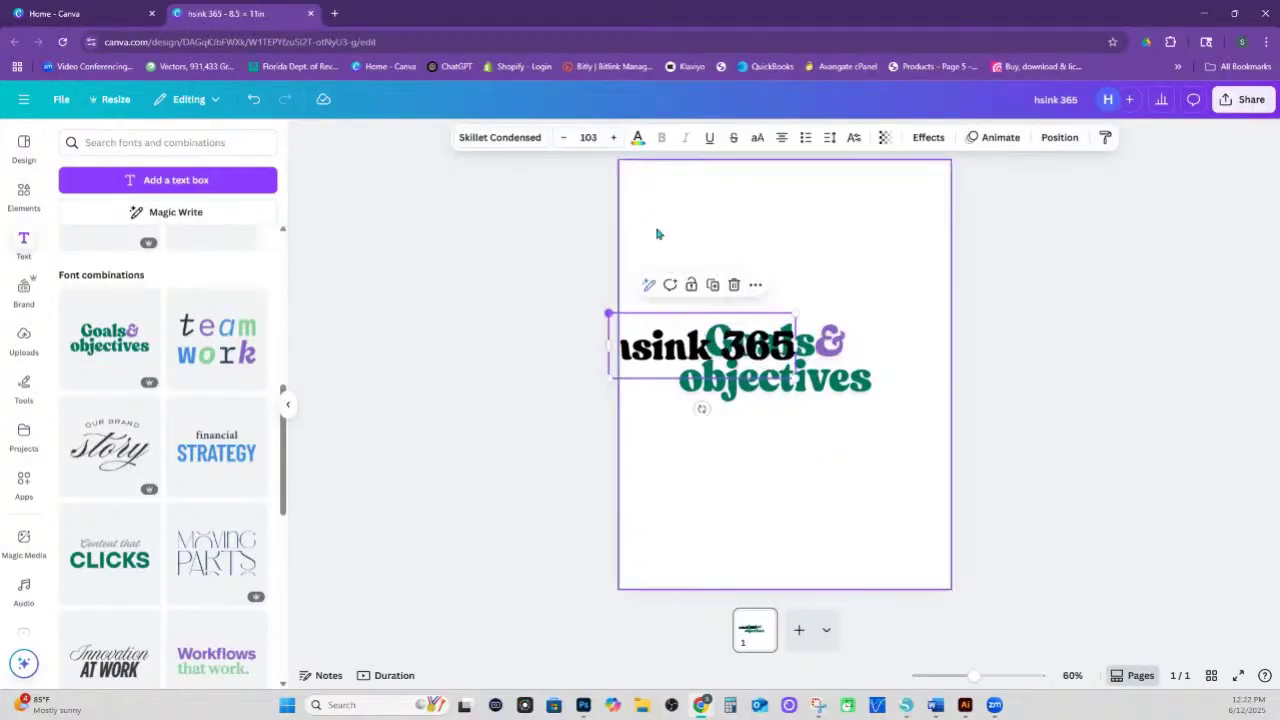
left_click_drag(673, 372, 745, 276)
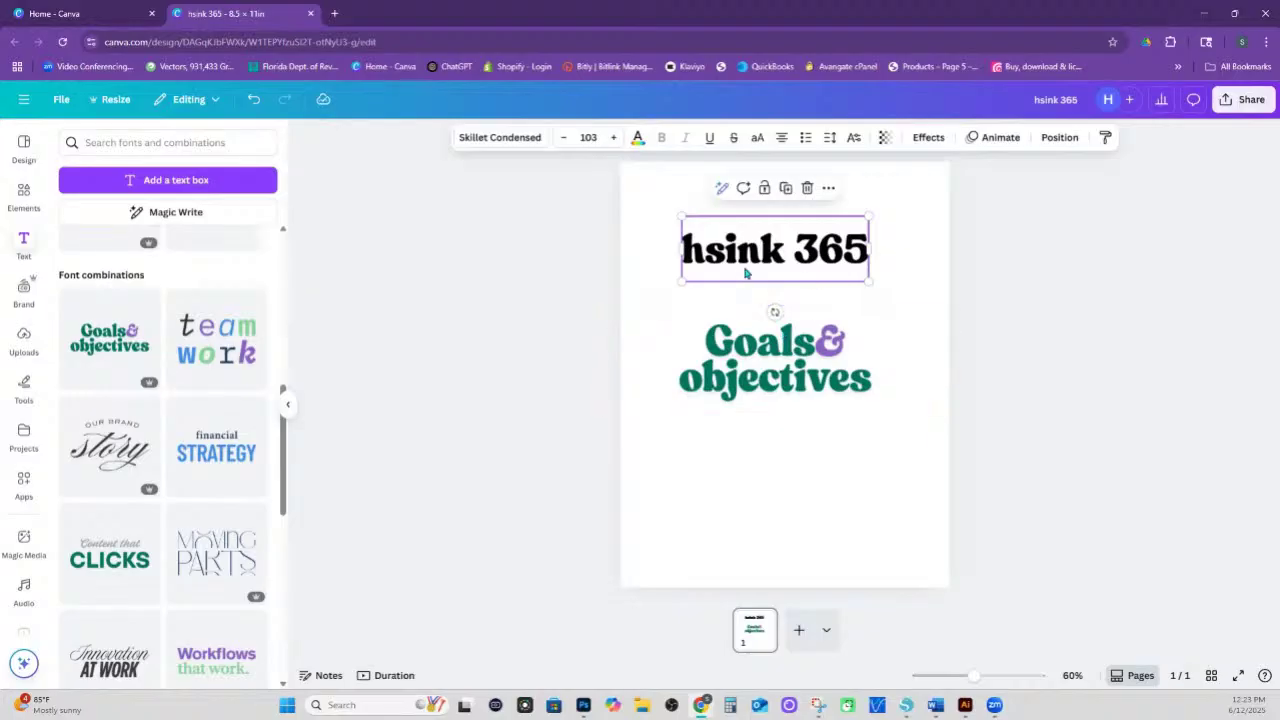
- Try uppercase lettering on the "hsink 365" text
left_click(758, 140)
left_click(758, 140)
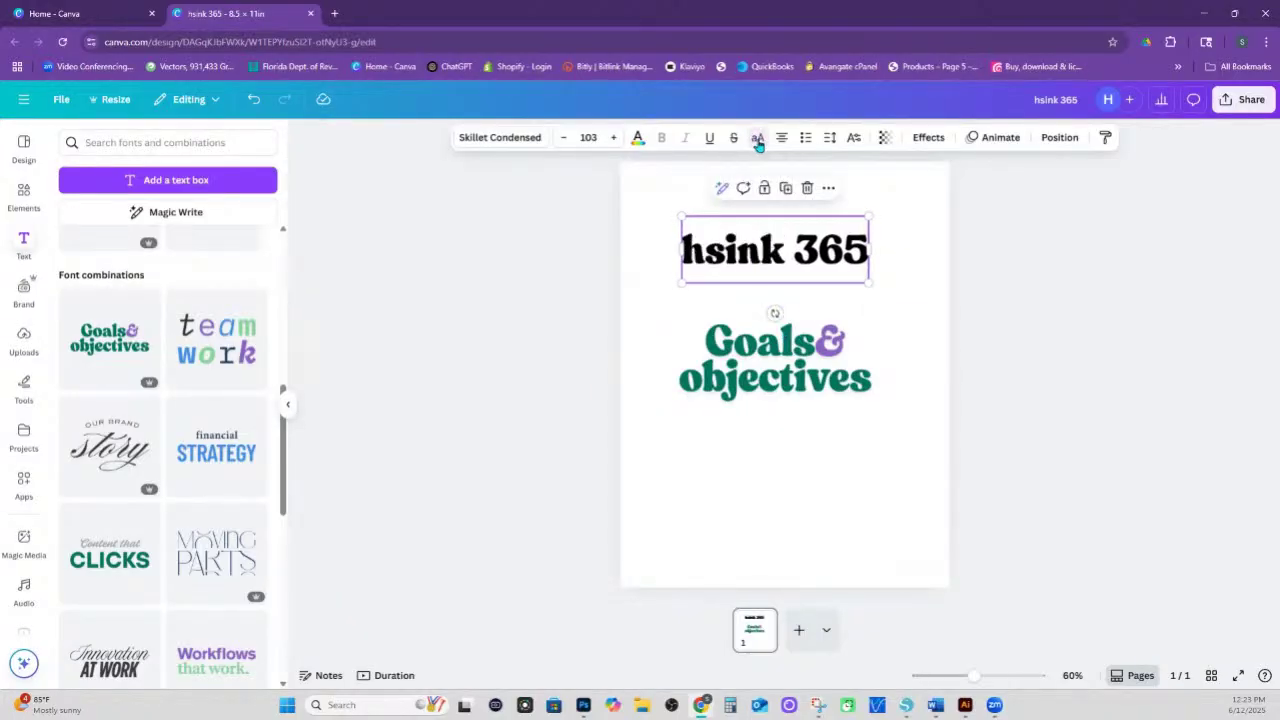
left_click(758, 140)
left_click(758, 140)
left_click(758, 140)
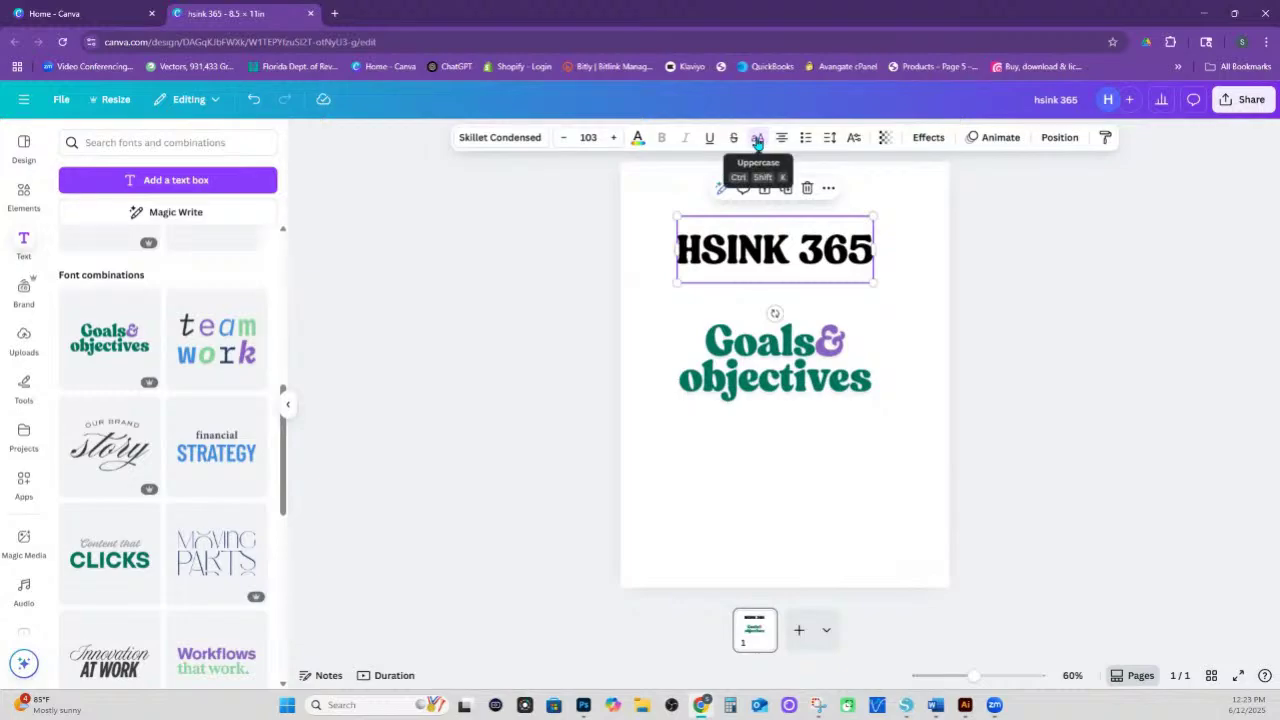
- Examine the advanced text position and typography settings for the "hsink 365" text
left_click(853, 138)
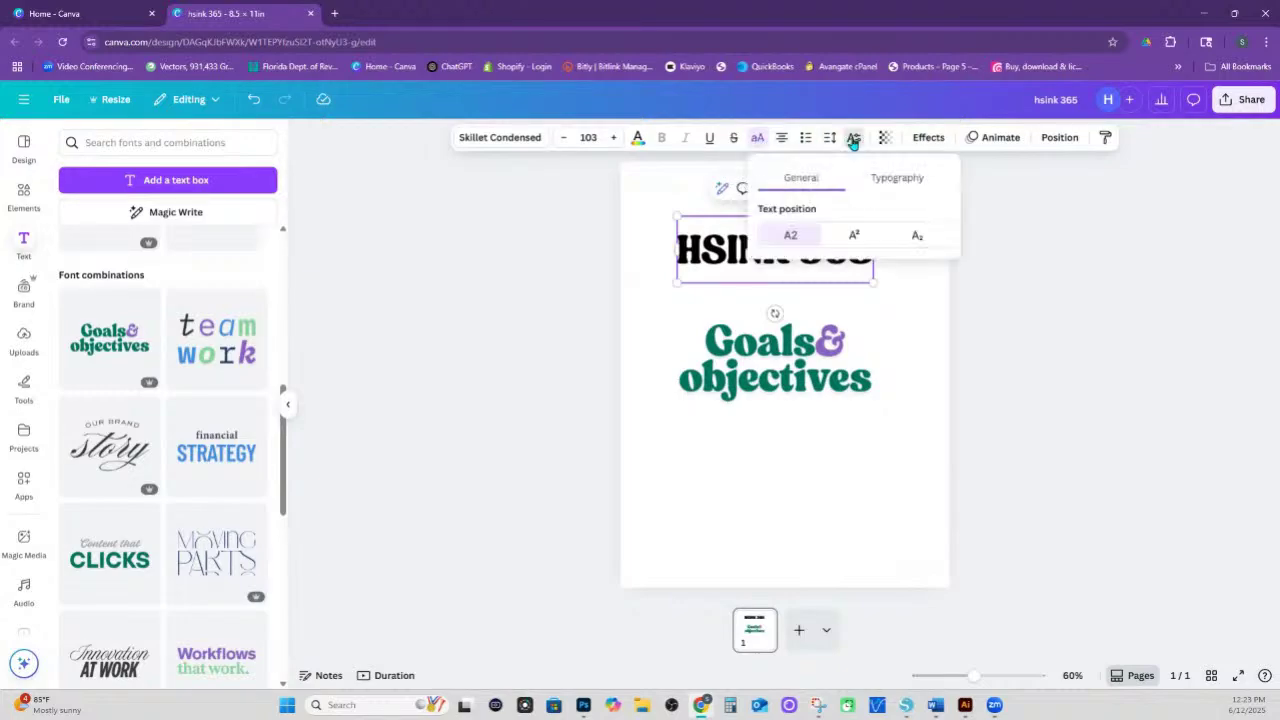
left_click(897, 177)
left_click(853, 138)
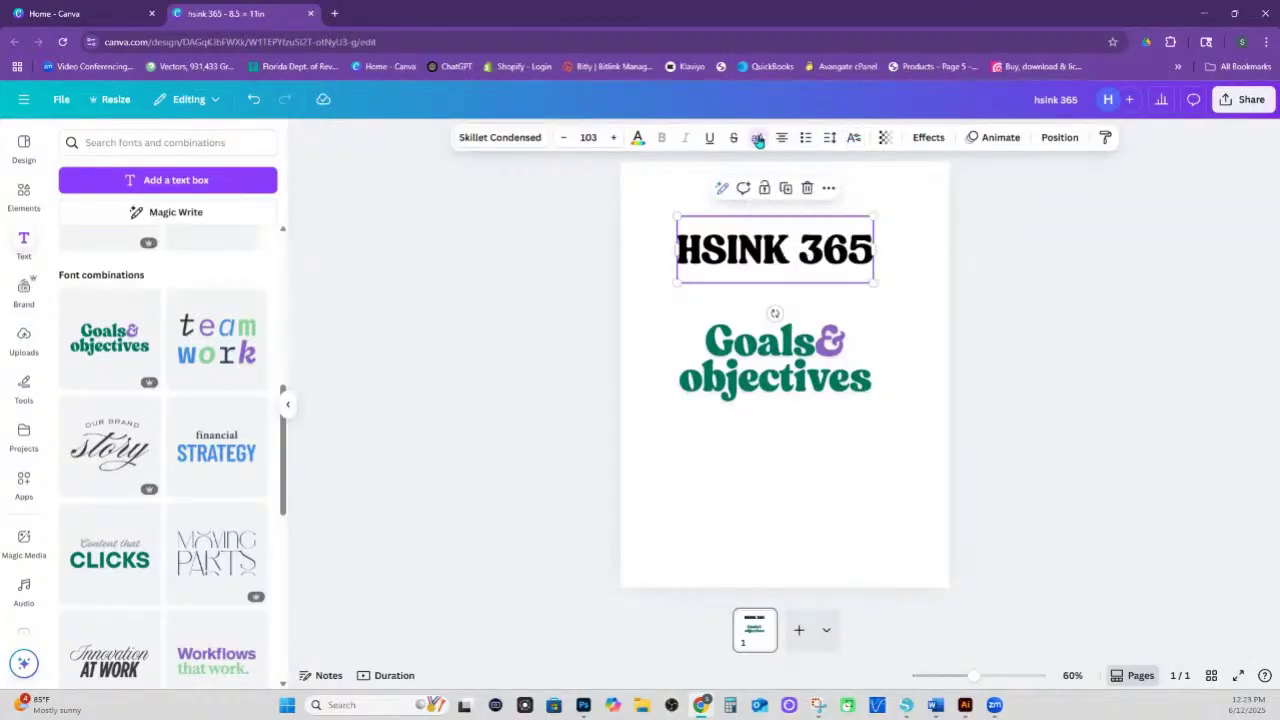
- Toggle the uppercase setting on the "hsink 365" text and leave it in lowercase
left_click(757, 138)
left_click(757, 138)
left_click(757, 138)
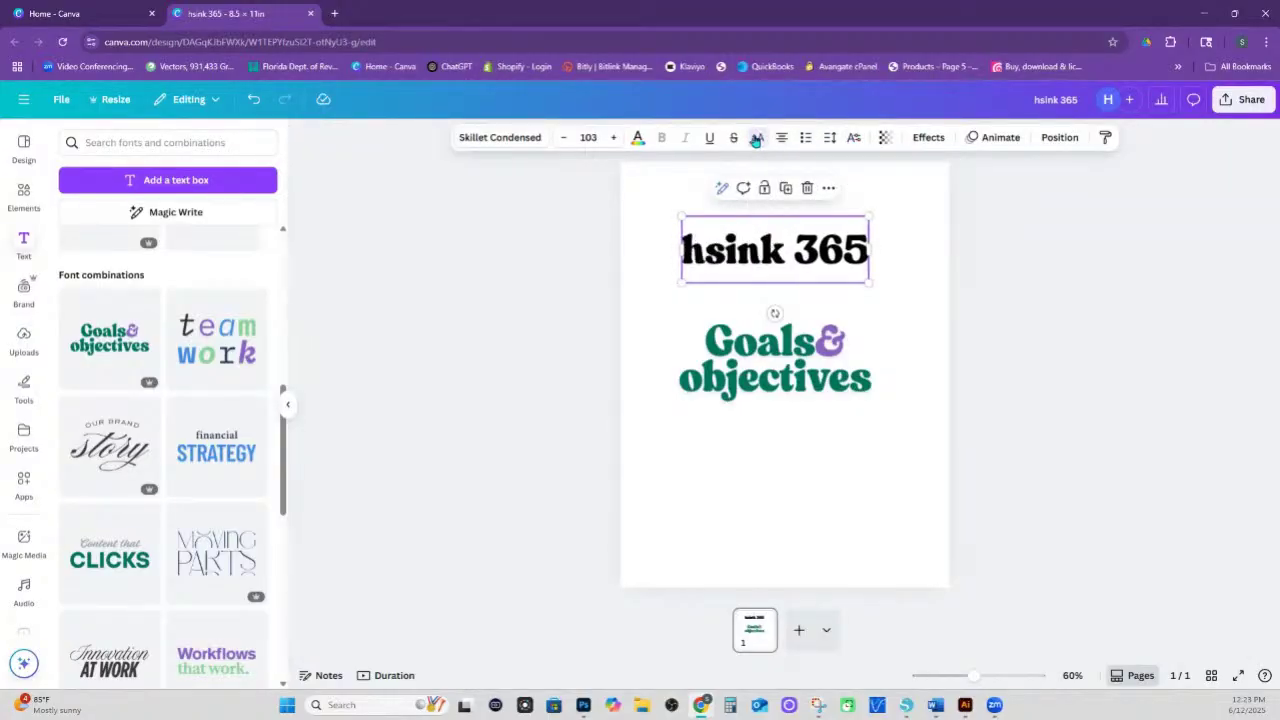
- Try the Splice and Hollow effects on the Goals& objectives text and settle on the Outline effect
left_click(838, 484)
left_click(775, 360)
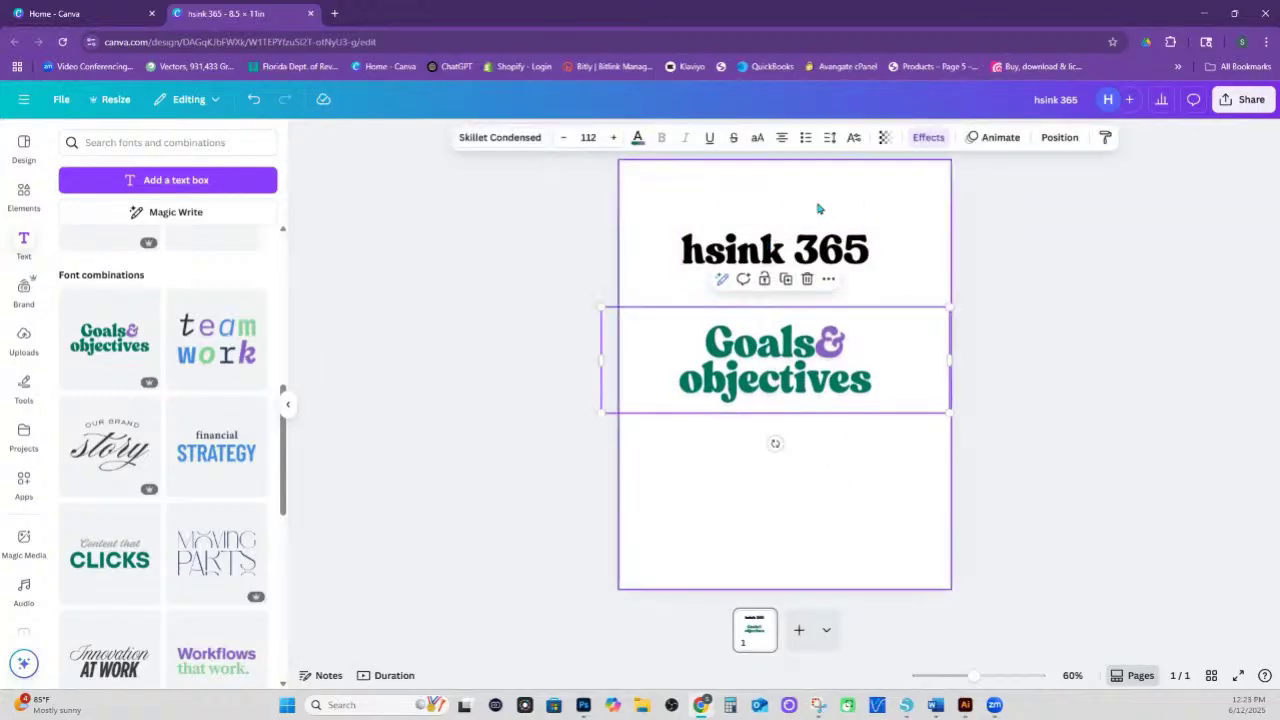
left_click(922, 139)
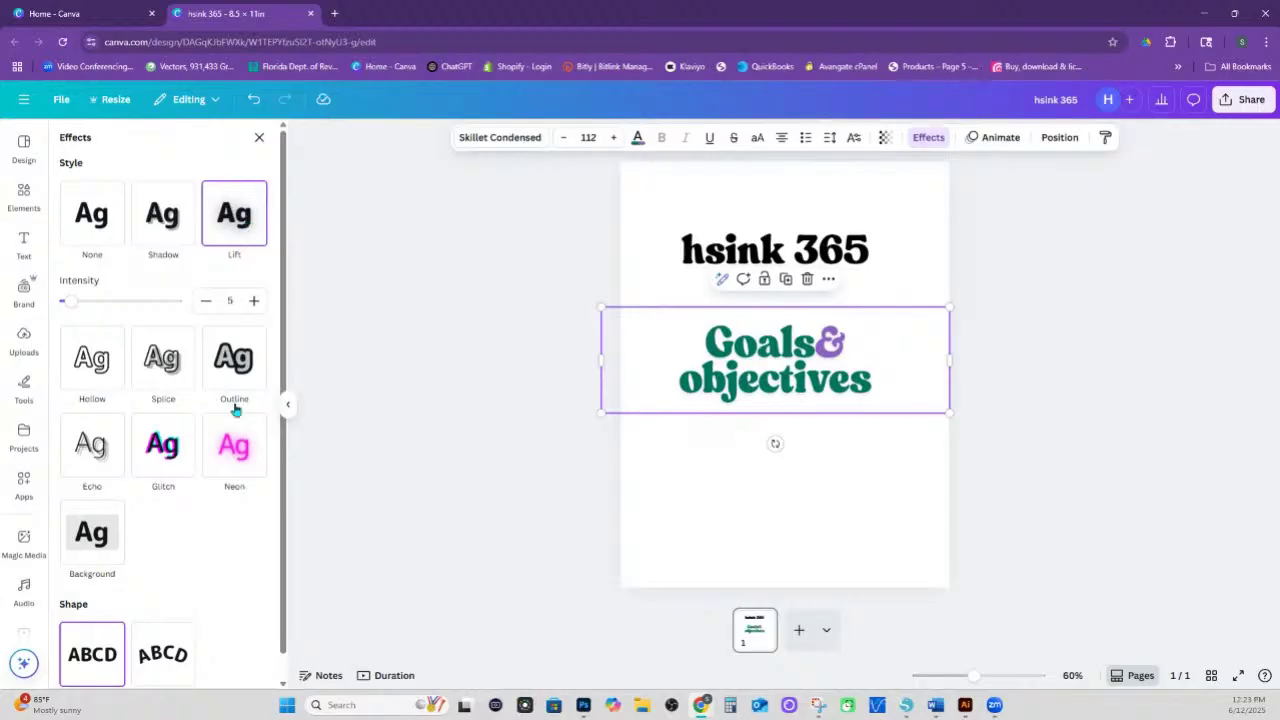
left_click(247, 358)
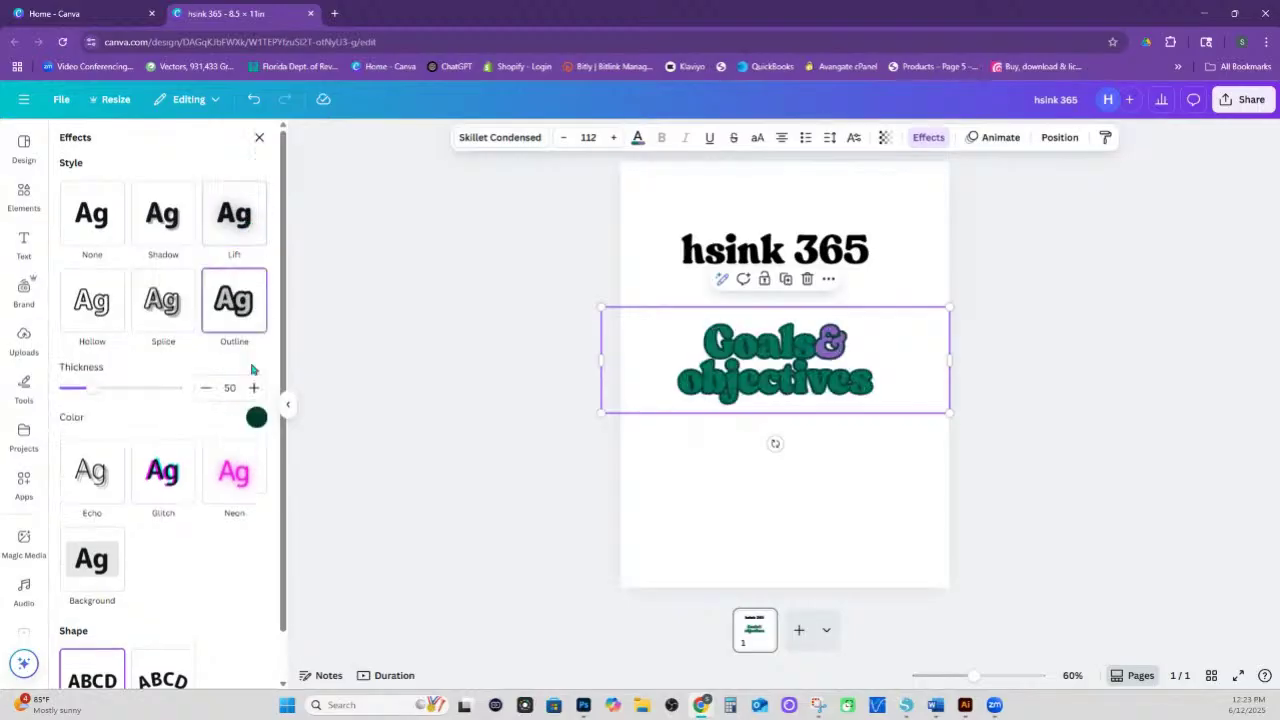
left_click(168, 312)
left_click(87, 301)
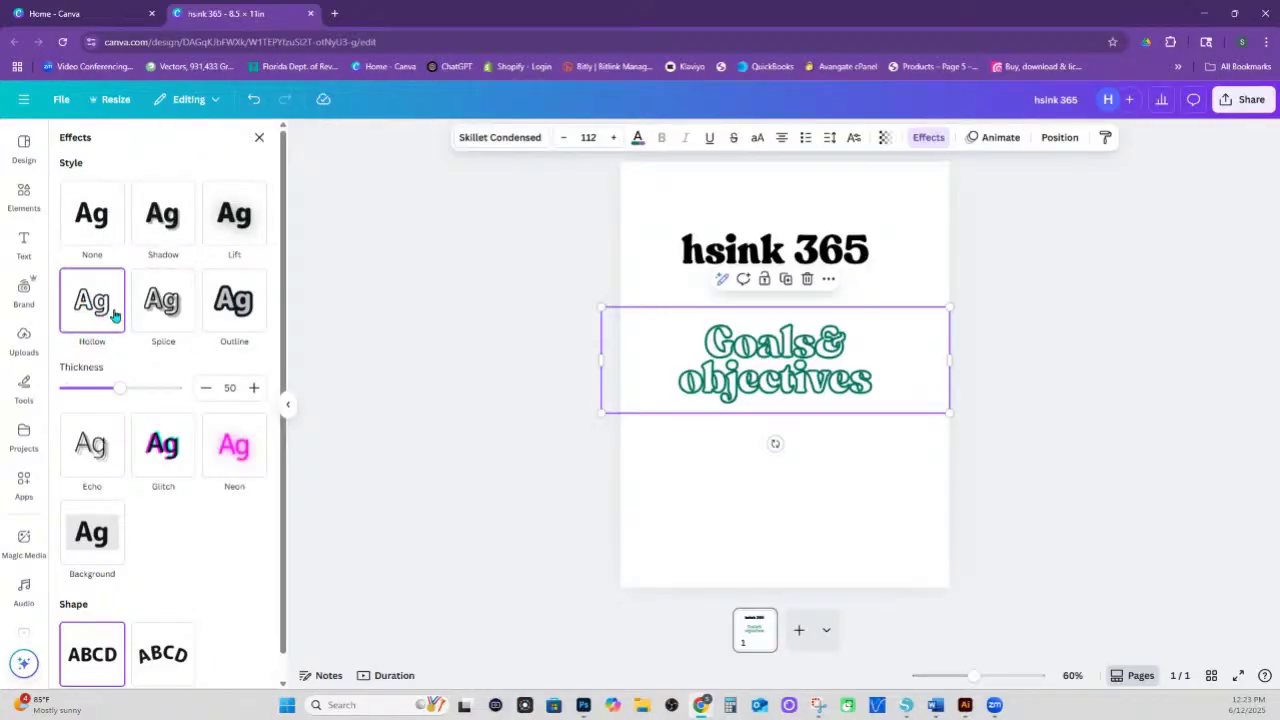
left_click(246, 316)
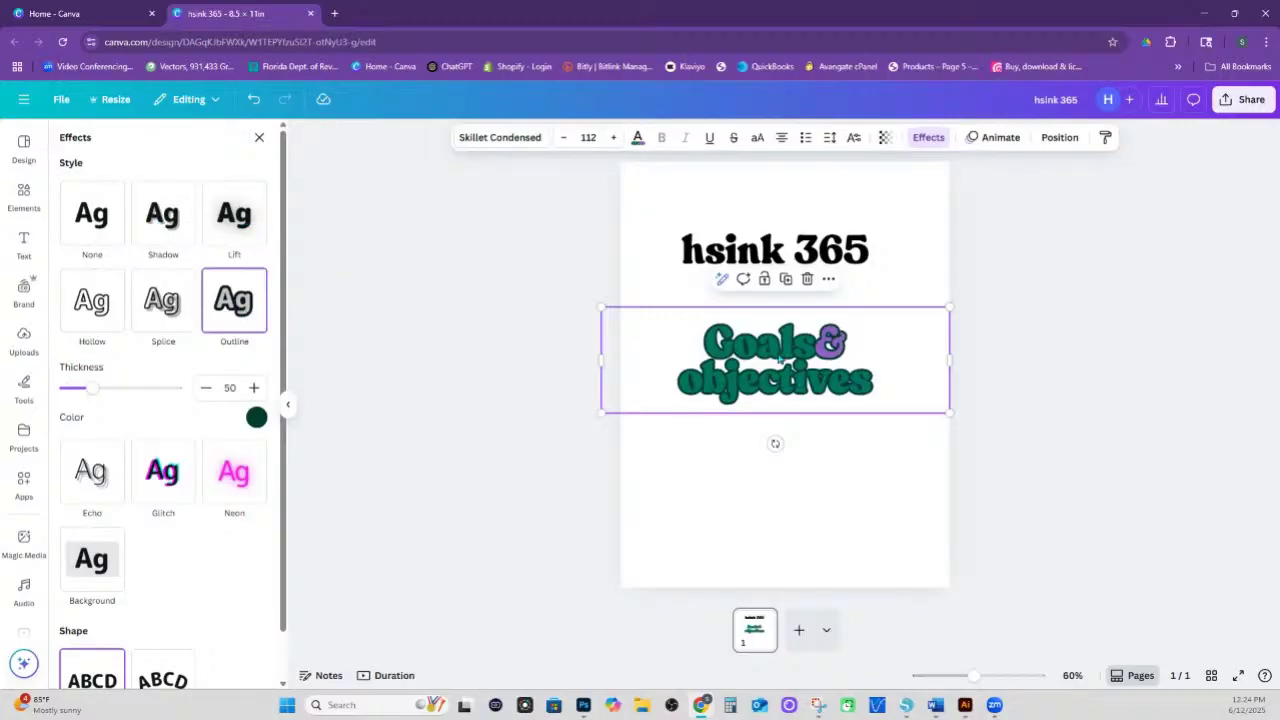
- Duplicate the outlined Goals& objectives text and stack the copy exactly over the original, giving the original a Shadow effect
left_click(786, 280)
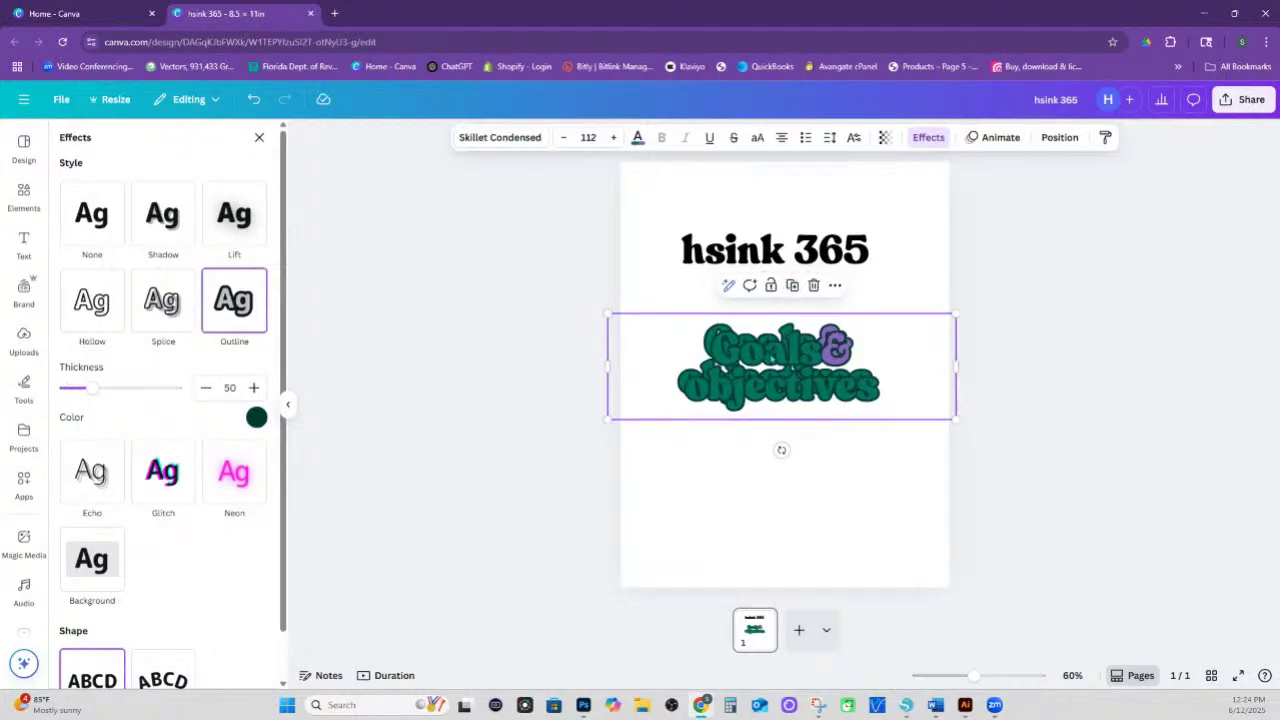
left_click_drag(770, 352, 772, 387)
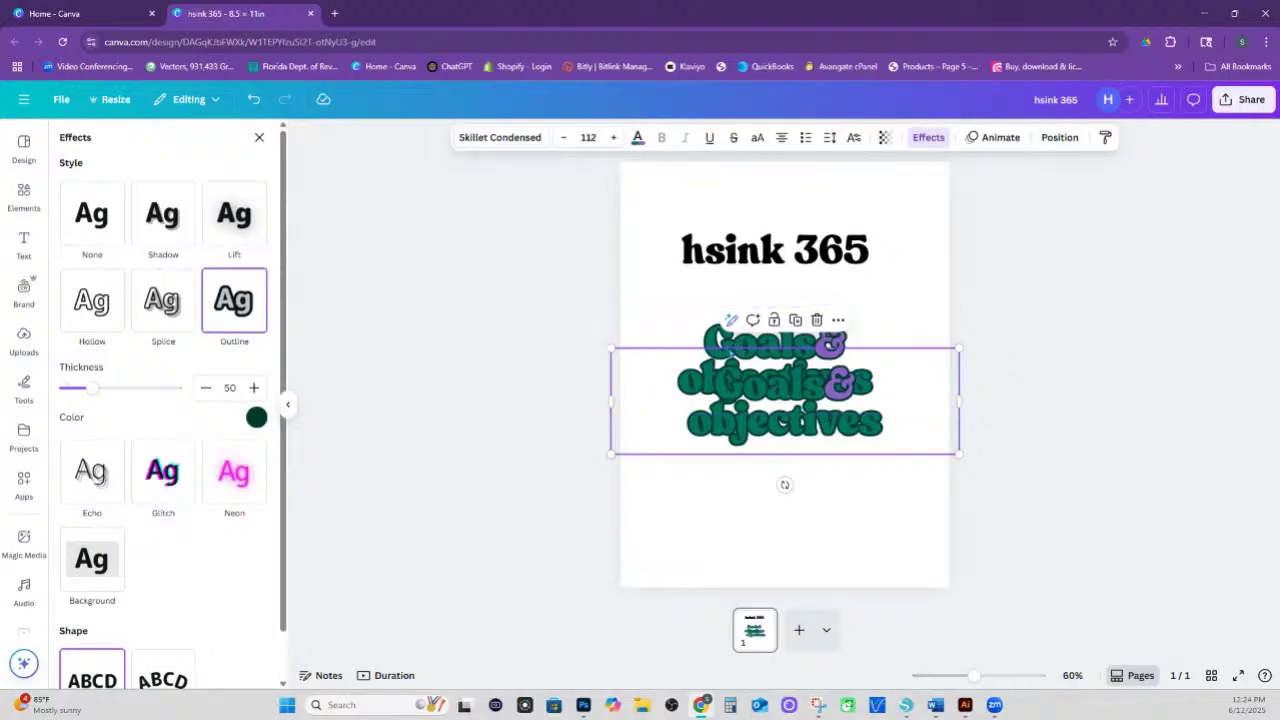
left_click(730, 345)
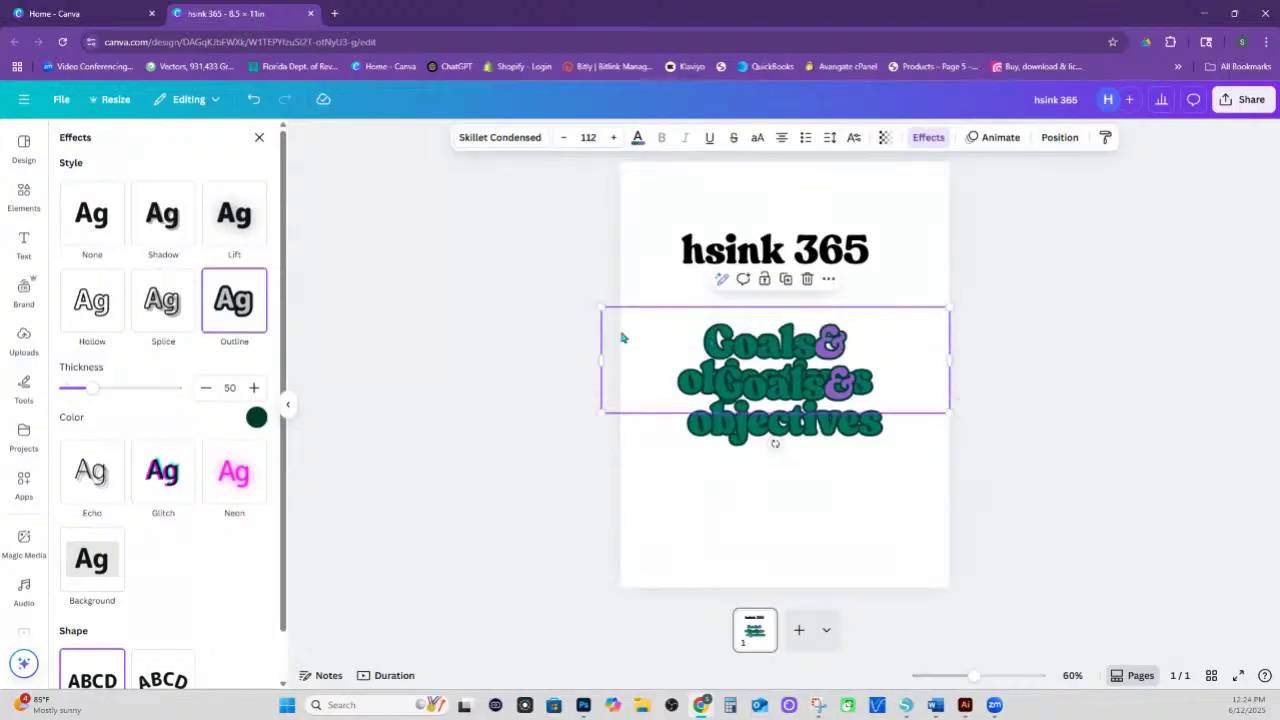
left_click(168, 226)
left_click_drag(852, 448, 828, 395)
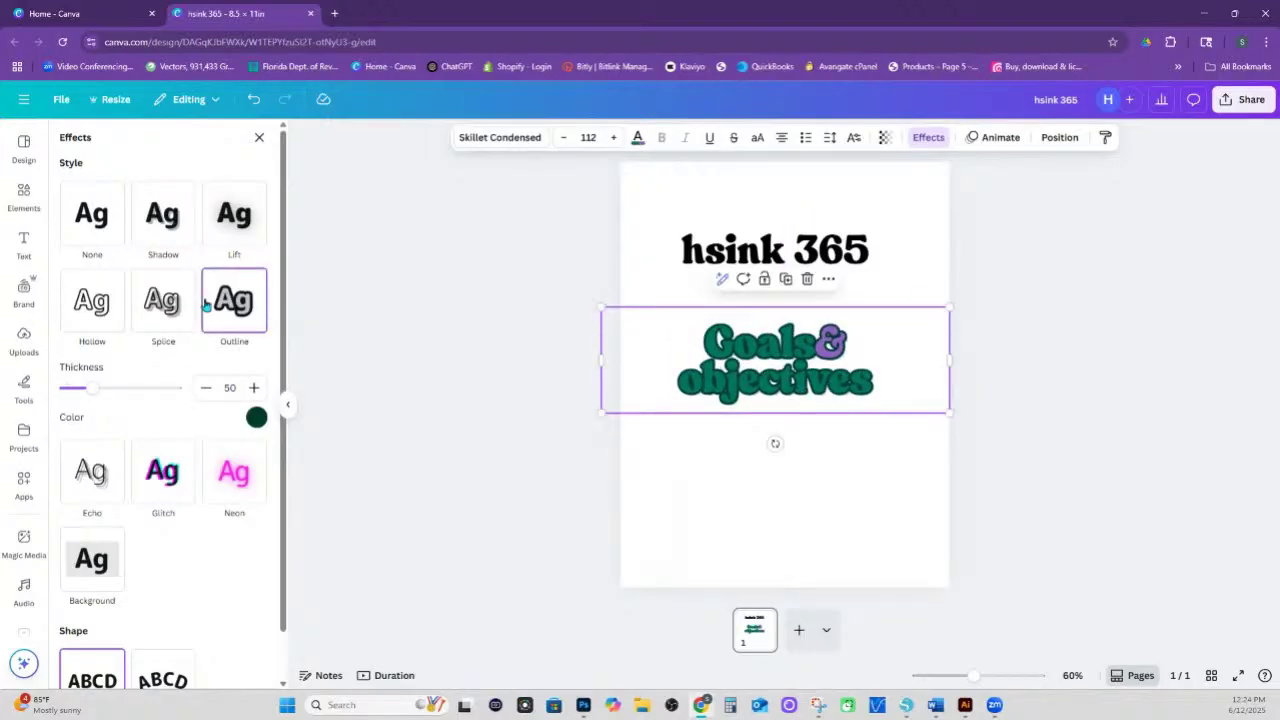
- Apply the Shadow effect to the top Goals& objectives copy with offset 63 and transparency 7
left_click(167, 218)
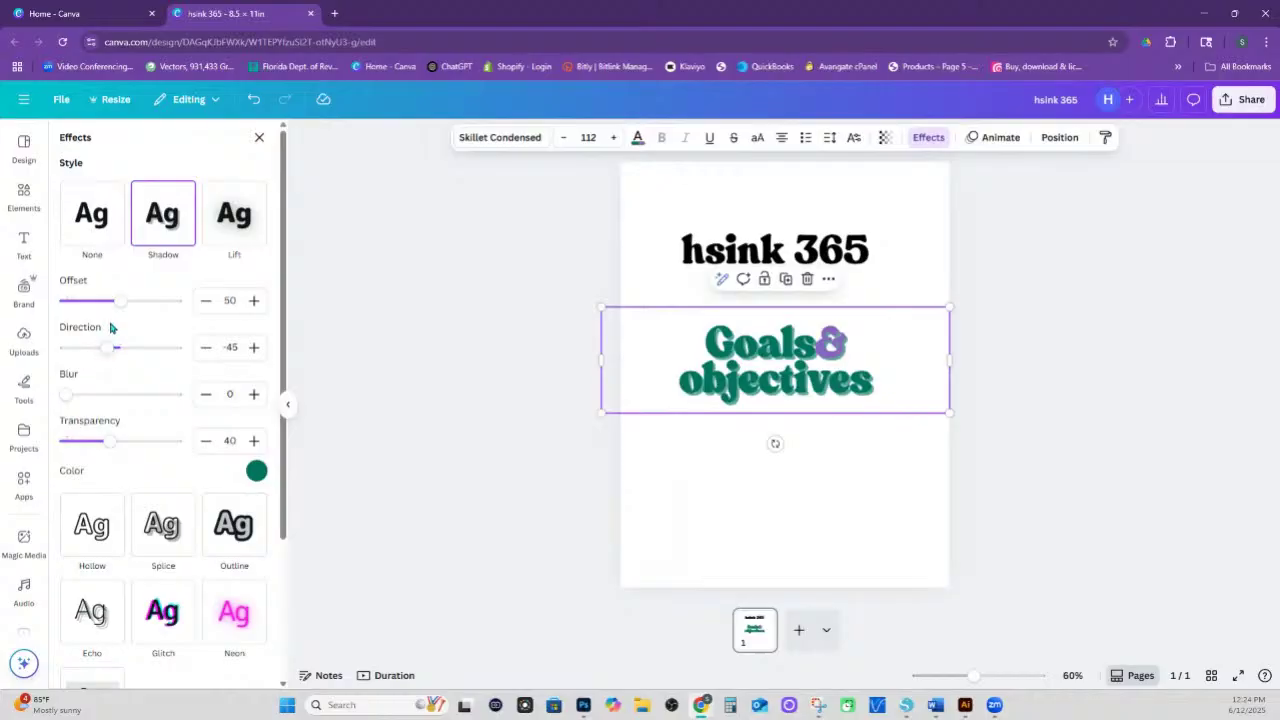
left_click_drag(121, 307, 136, 310)
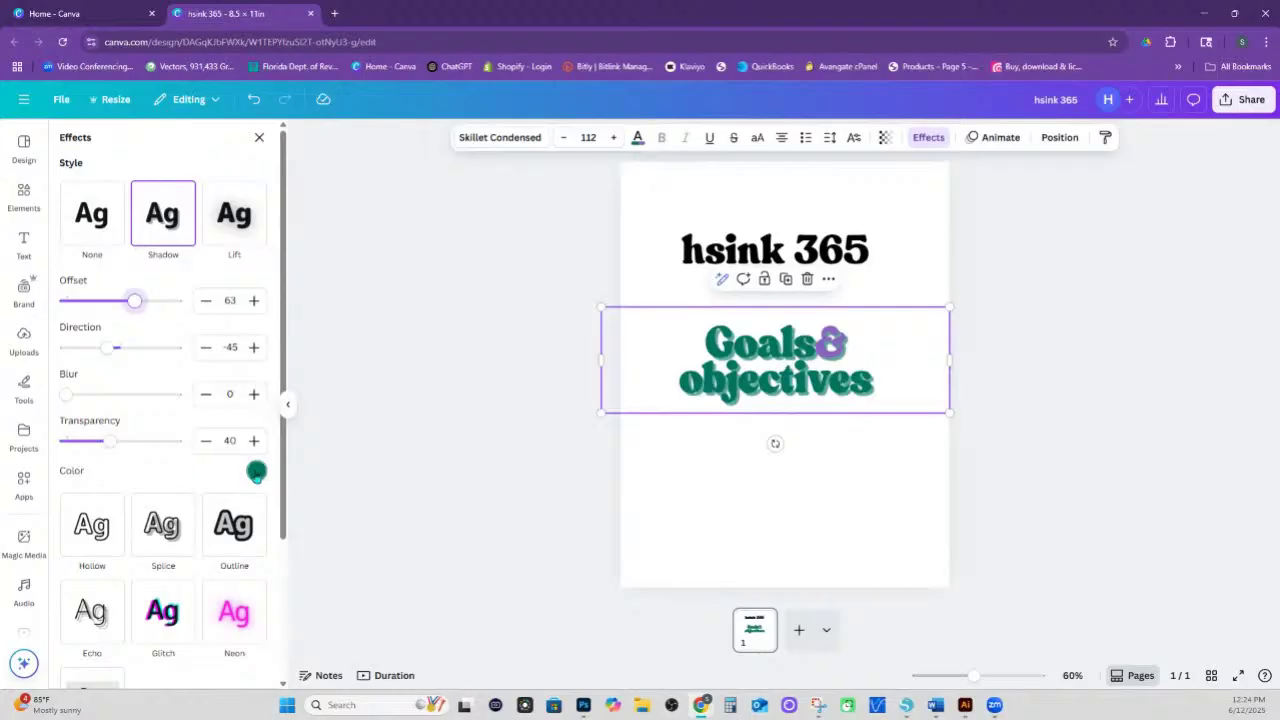
left_click_drag(106, 447, 72, 447)
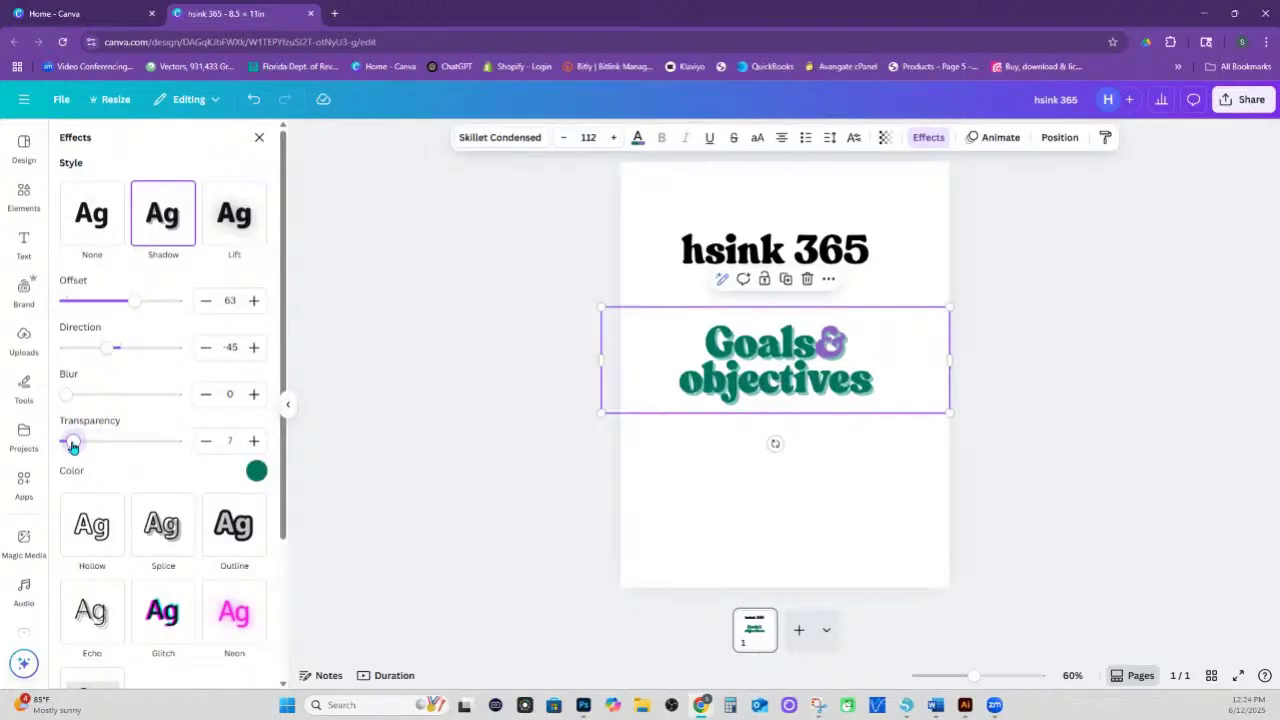
double_click(726, 371)
left_click(708, 473)
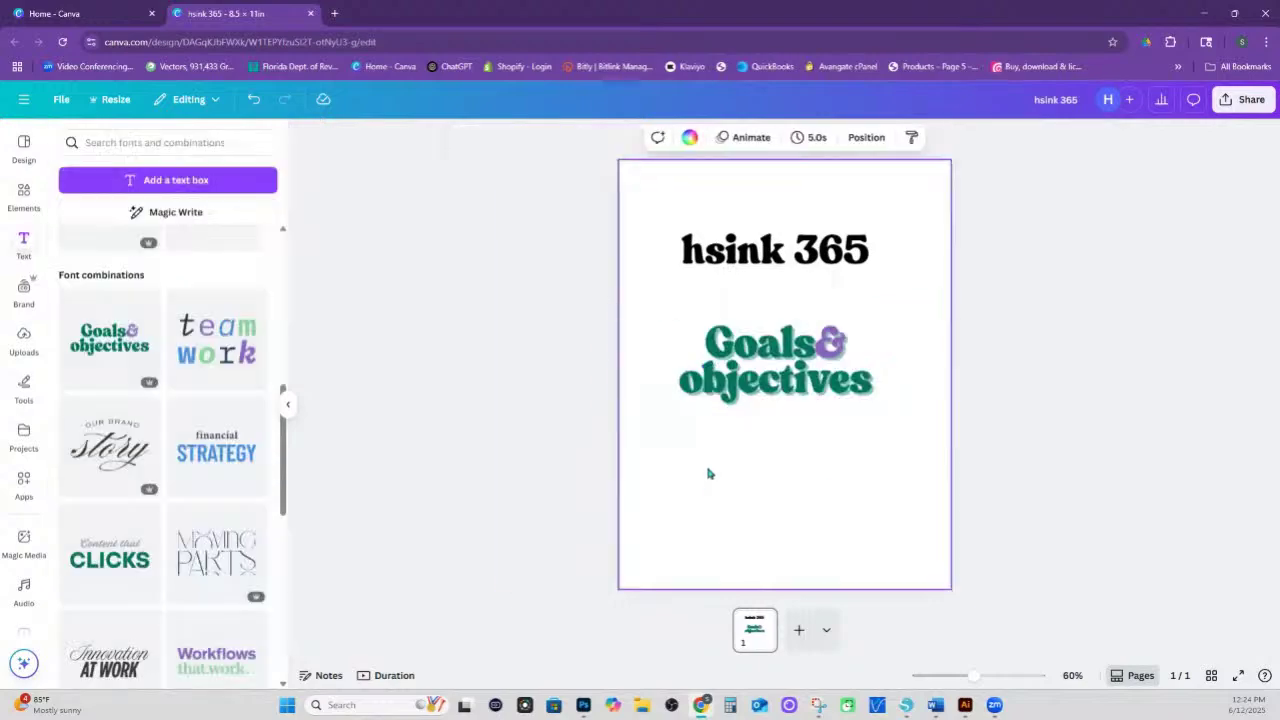
- Change the top copy's effect to Outline and stack it back over the shadowed Goals& objectives text
left_click_drag(770, 387, 789, 487)
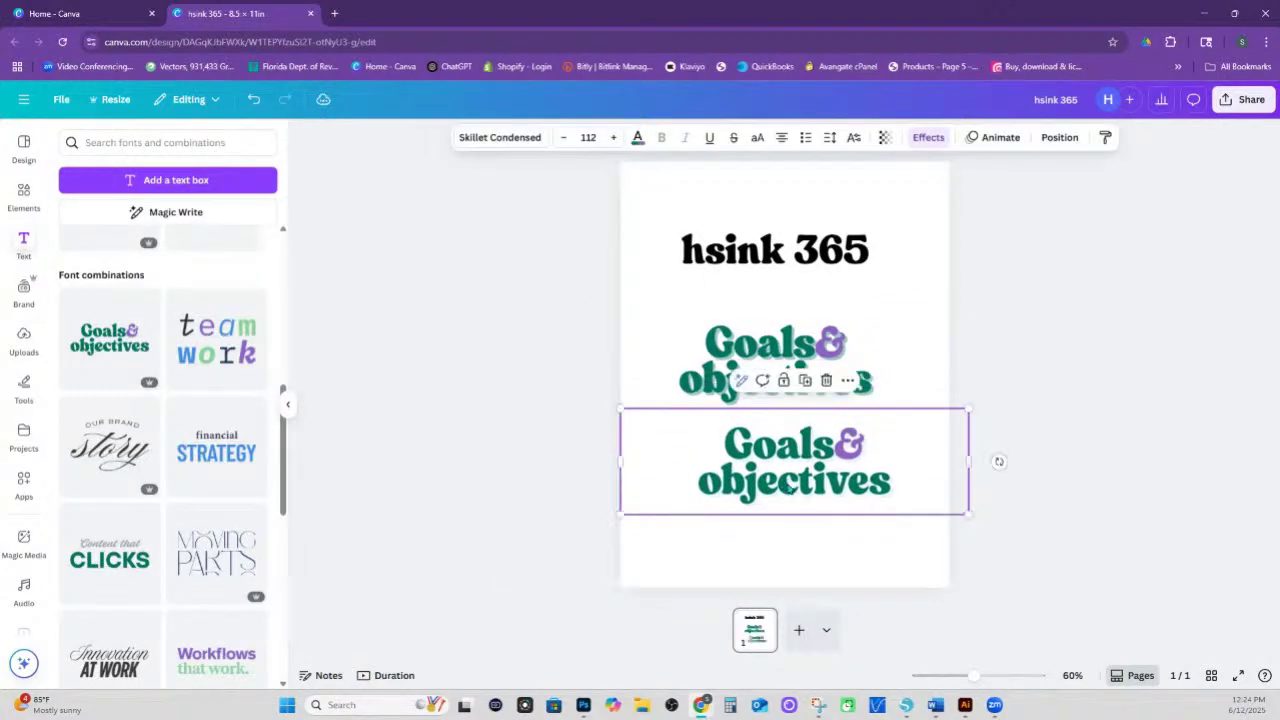
left_click(891, 374)
left_click(865, 385)
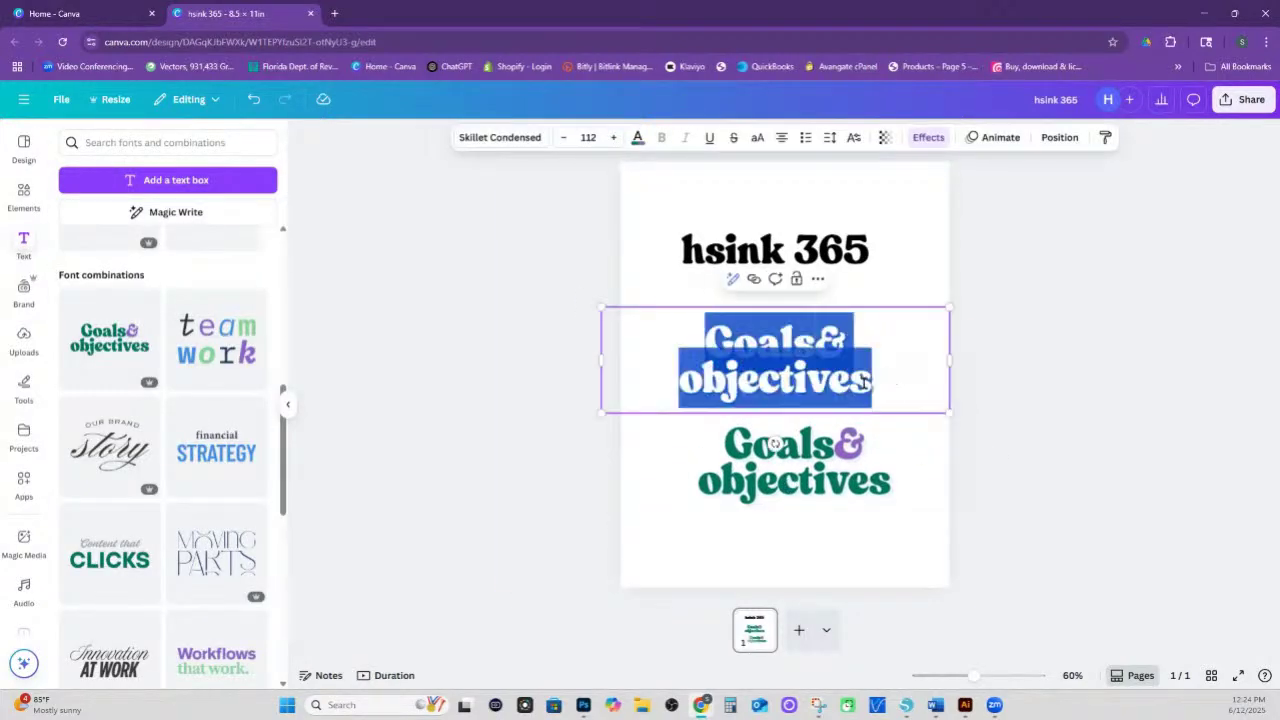
left_click(922, 282)
left_click(845, 450)
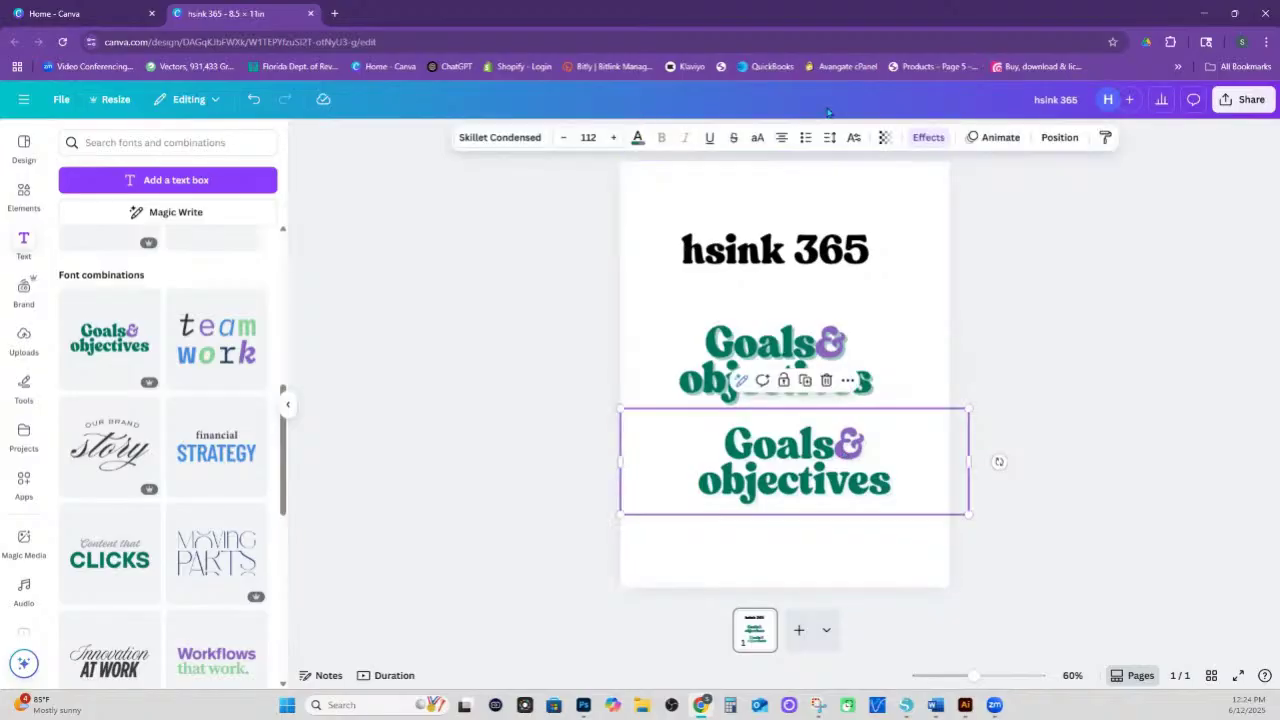
left_click(929, 139)
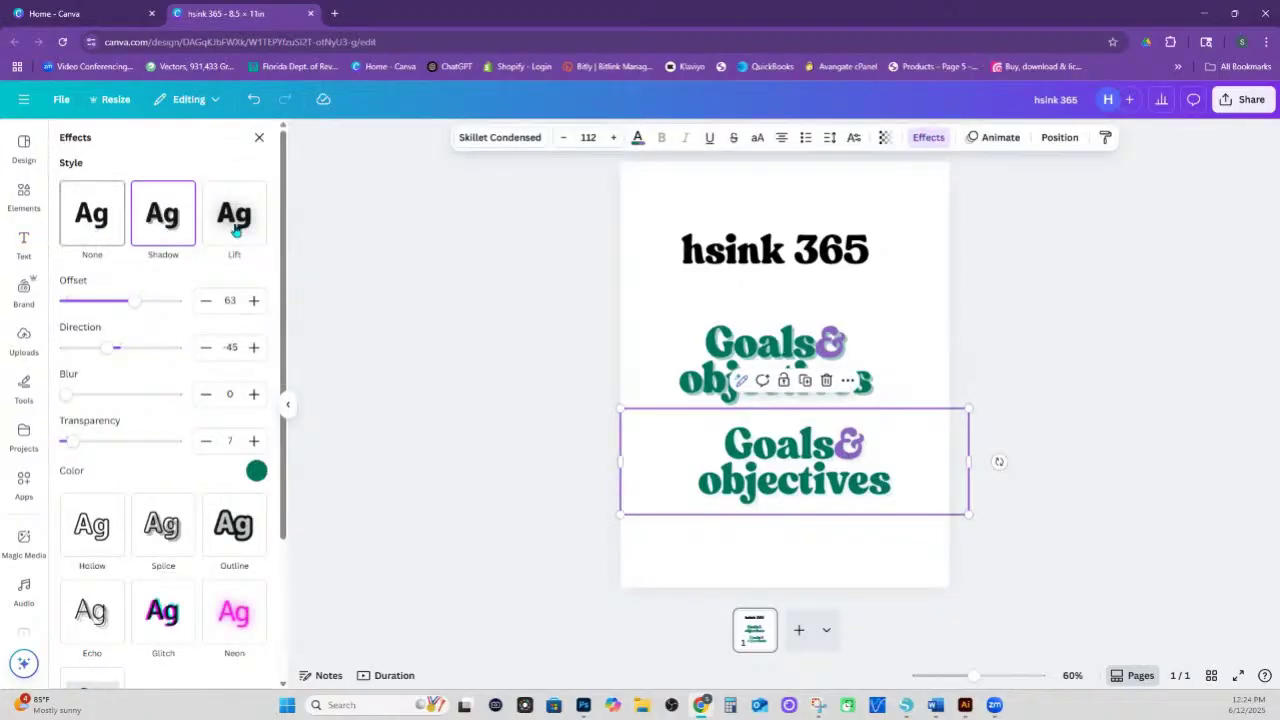
left_click(230, 533)
left_click_drag(769, 466, 752, 362)
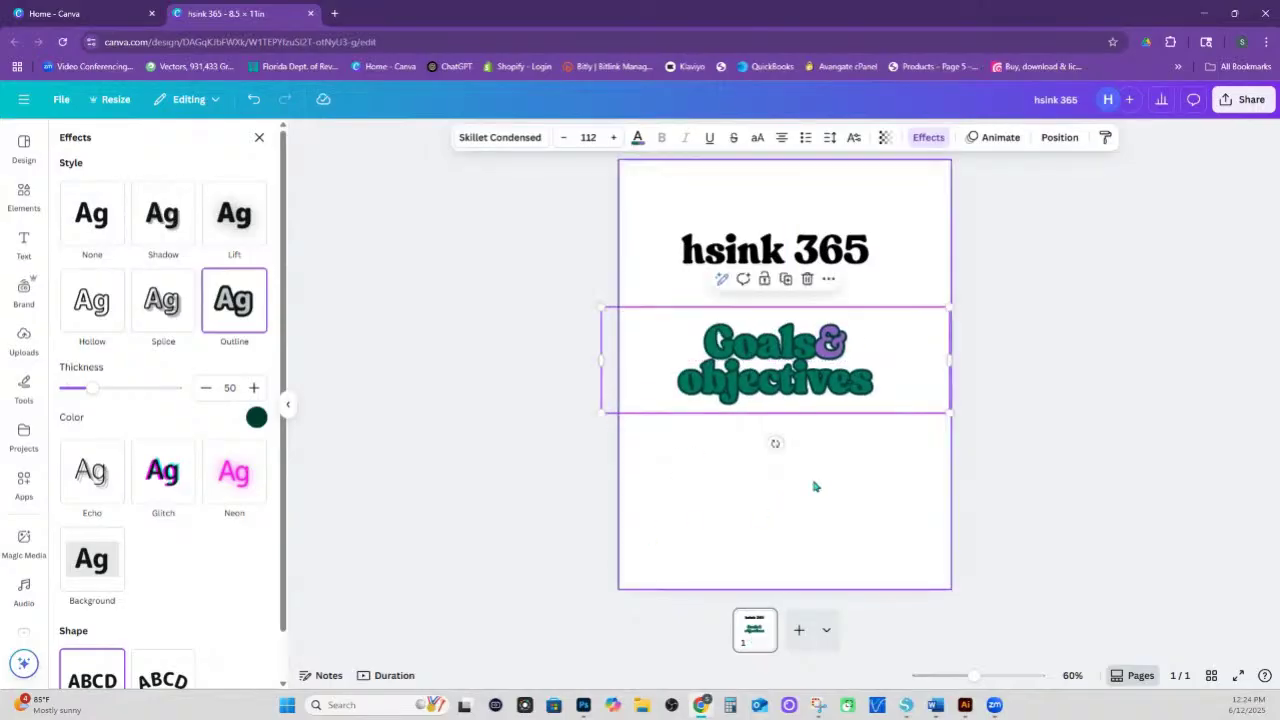
- Set the top copy's outline thickness to 37 and move it up off the shadowed text
left_click_drag(93, 395, 85, 394)
left_click_drag(975, 675, 1020, 675)
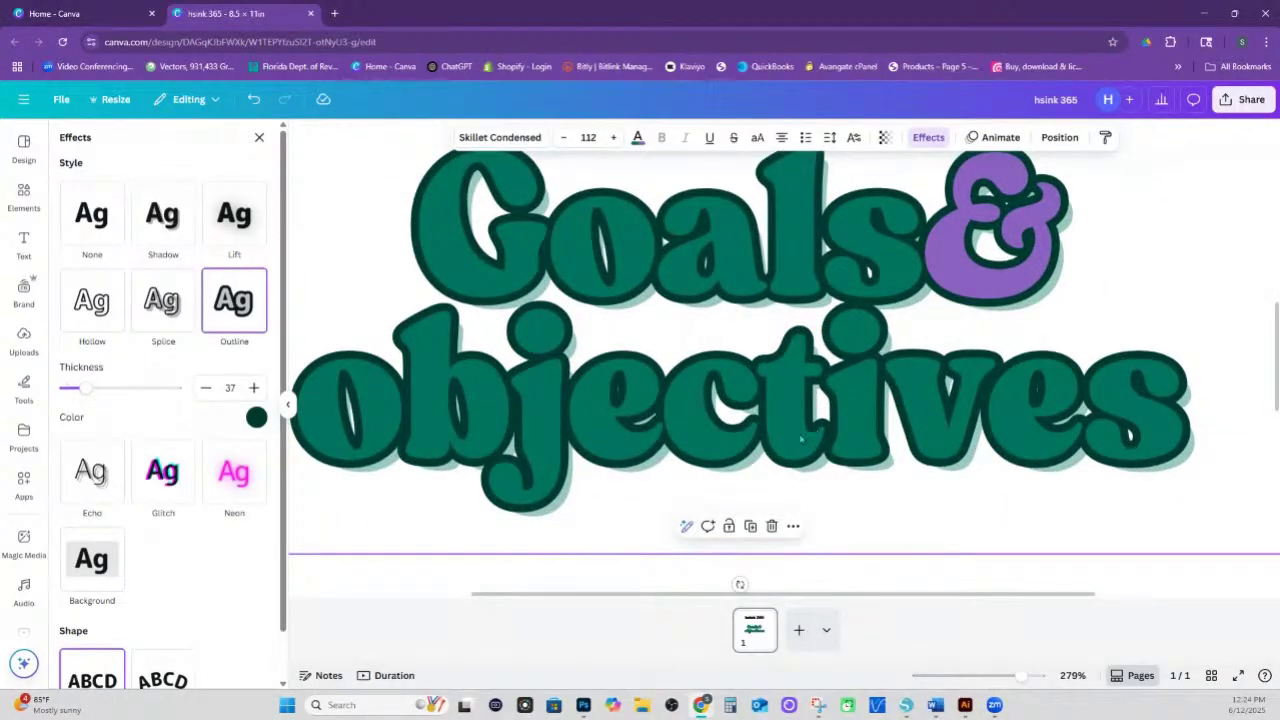
left_click_drag(800, 438, 792, 288)
left_click(777, 348)
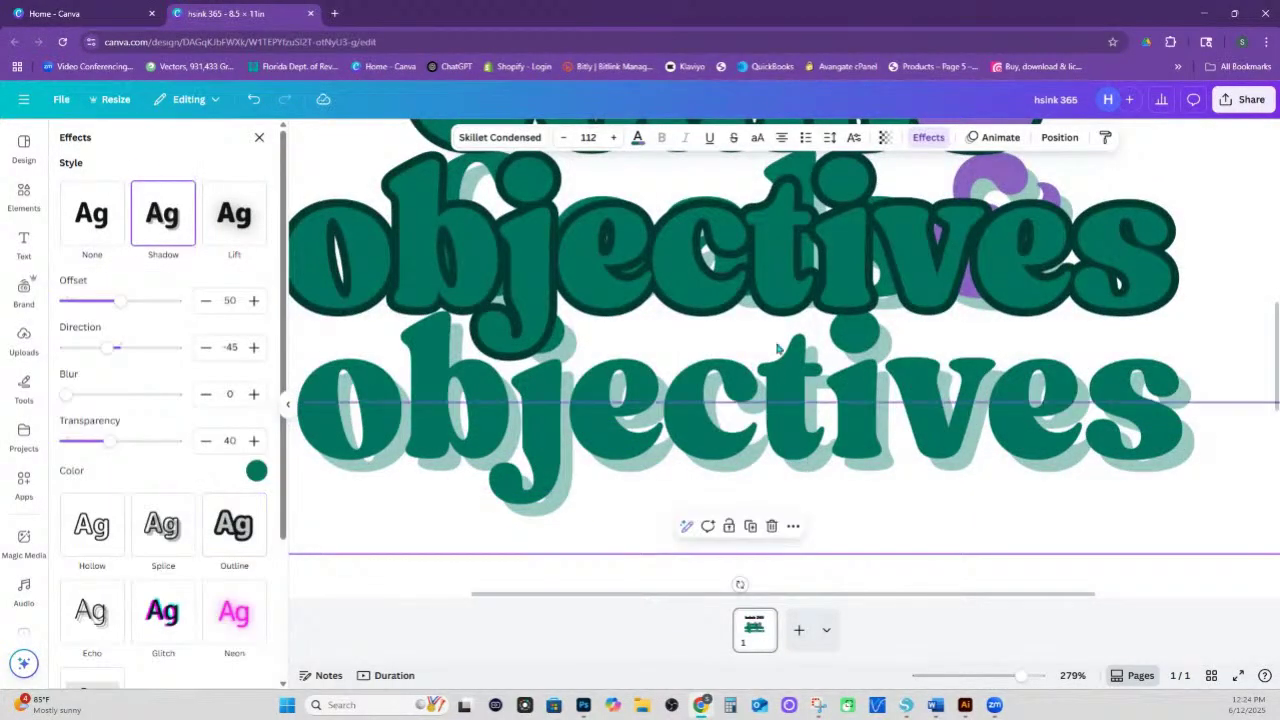
- Switch back to the Canva design and move the shadowed Goals& objectives text further down the page
double_click(790, 436)
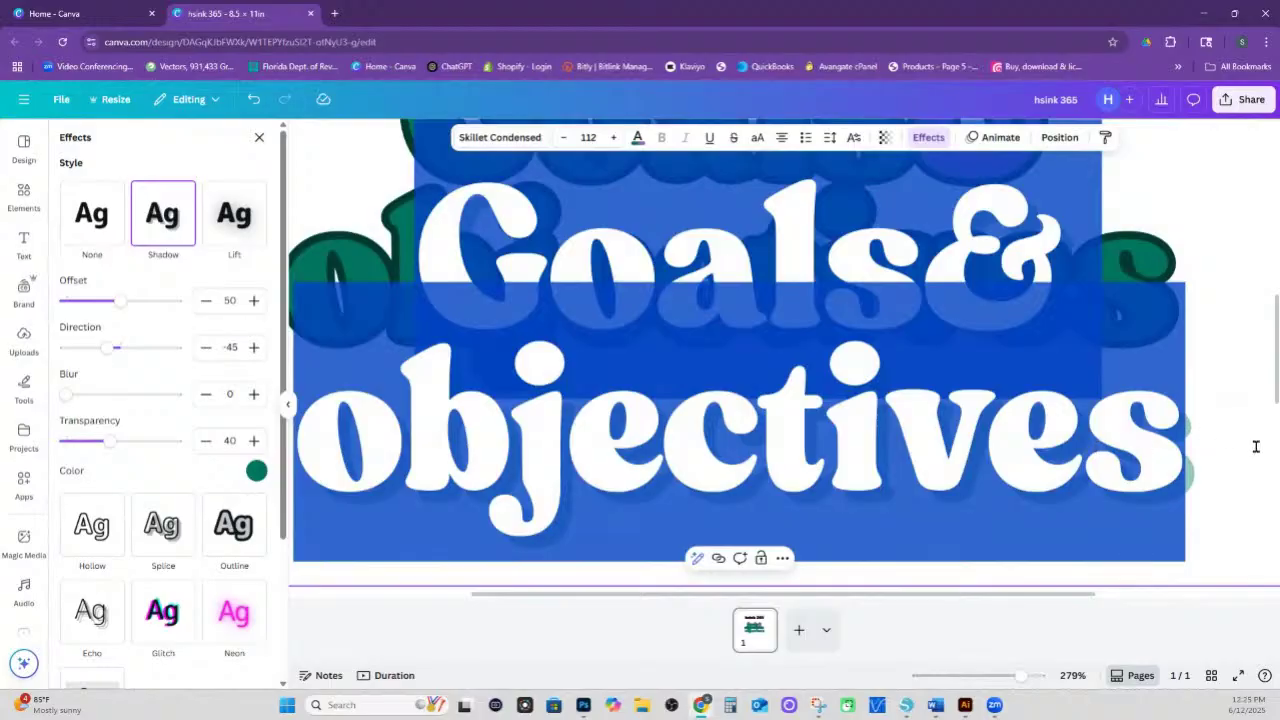
key("Escape")
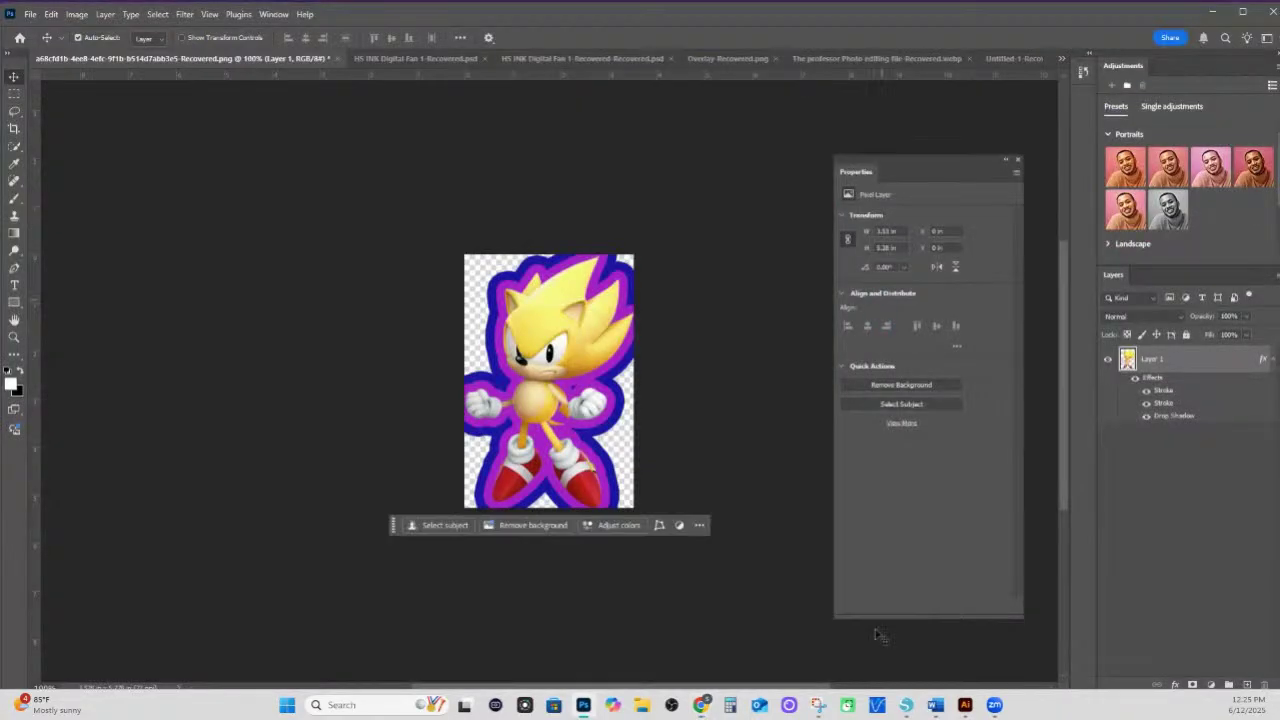
mouse_move(700, 705)
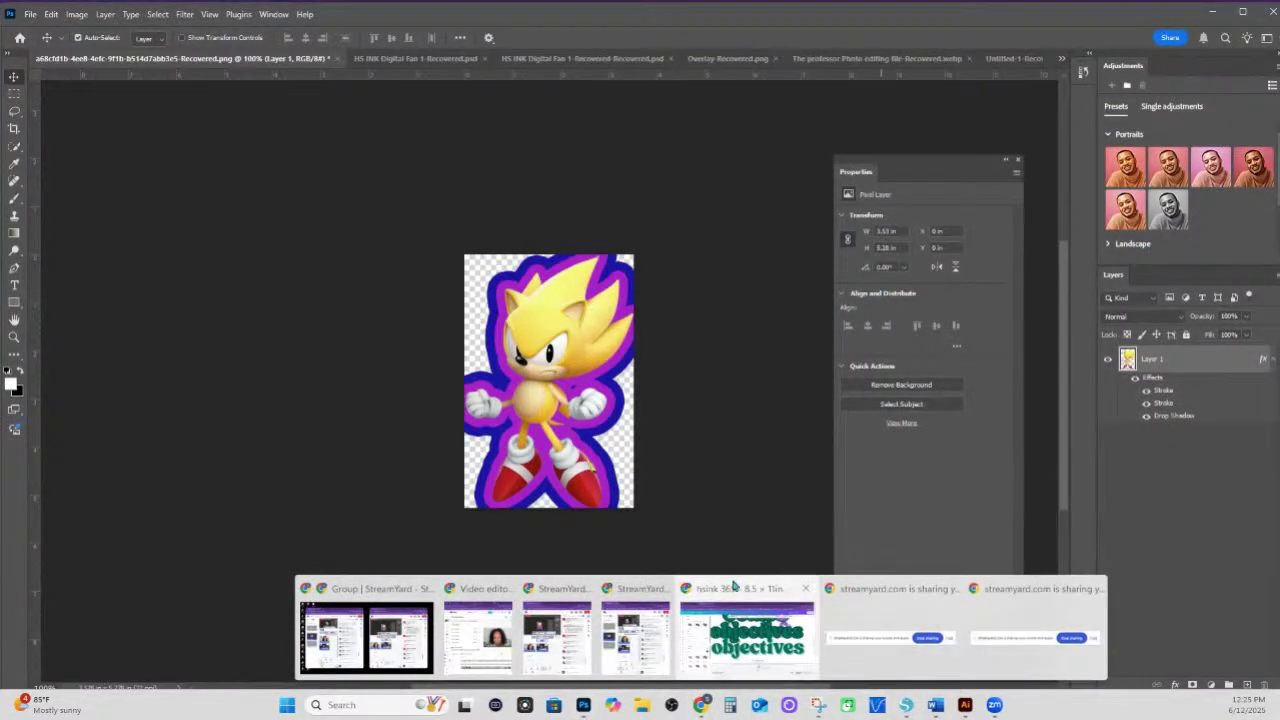
left_click(747, 630)
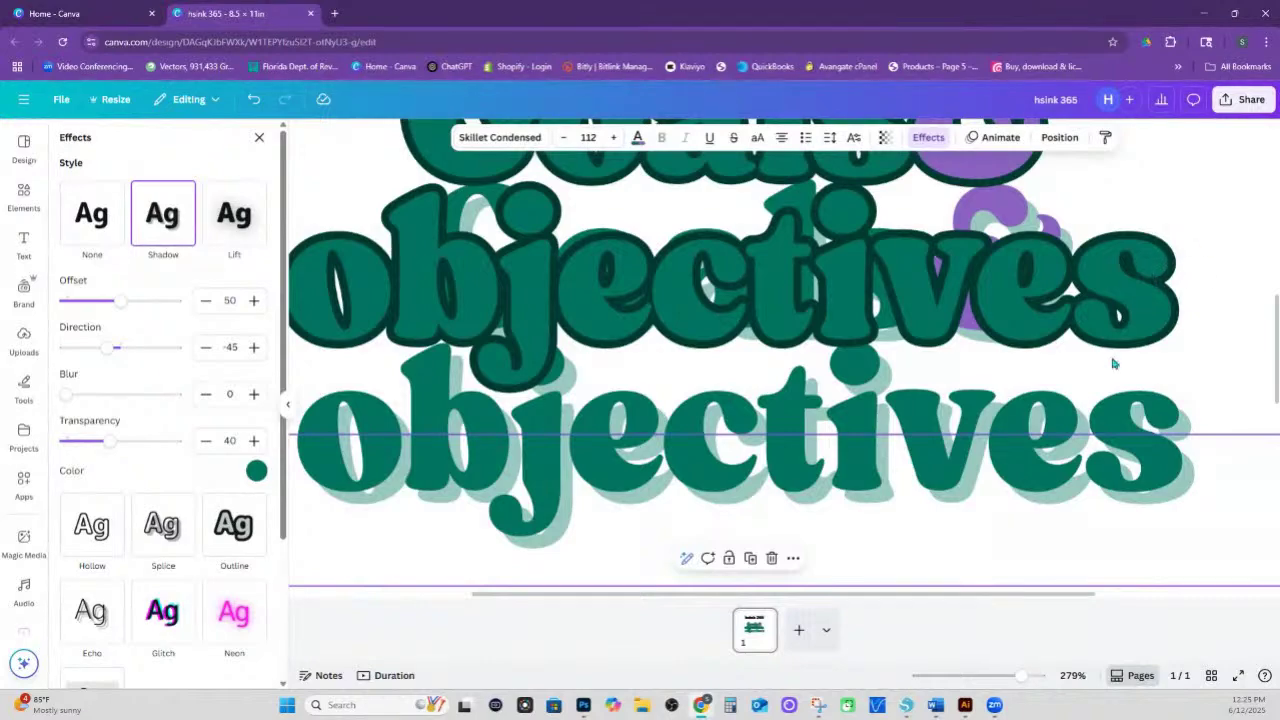
left_click_drag(1113, 363, 858, 406)
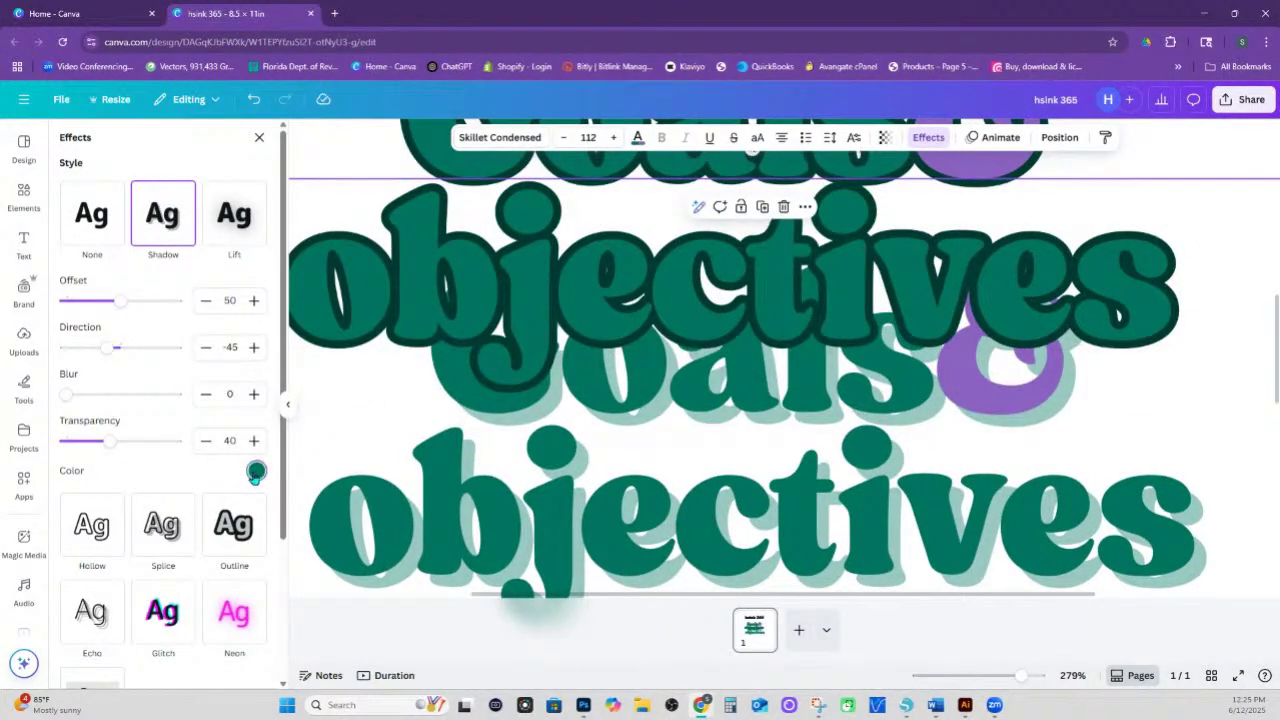
- Color the text's shadow with the blue from the honestly Spinking logo palette, and set its blur to 30 and offset to 68
left_click(255, 472)
left_click(169, 430)
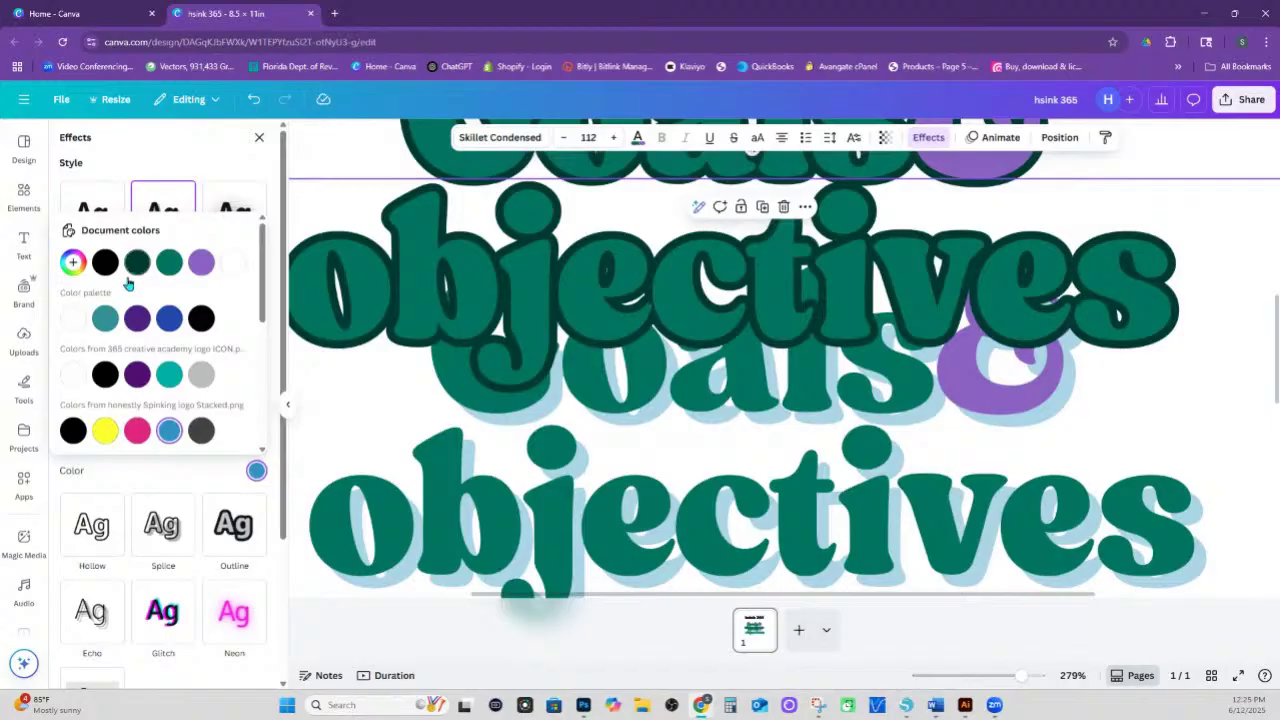
left_click(204, 166)
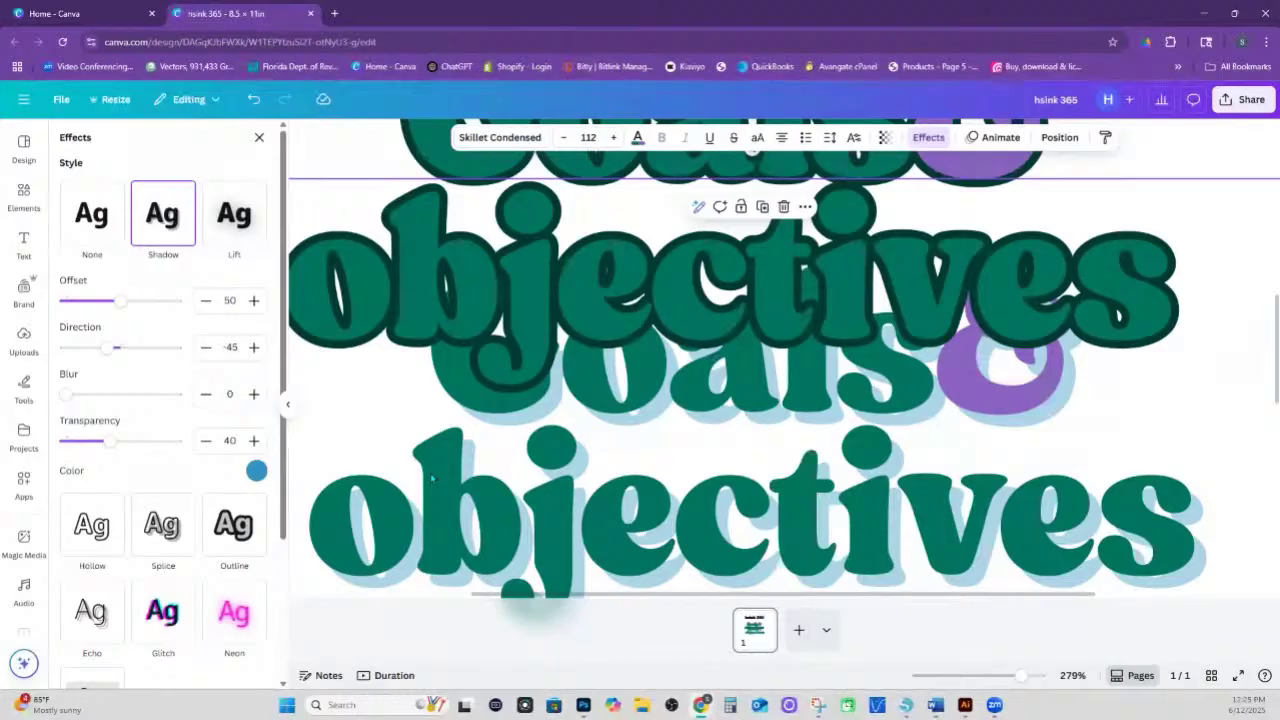
left_click_drag(67, 397, 98, 394)
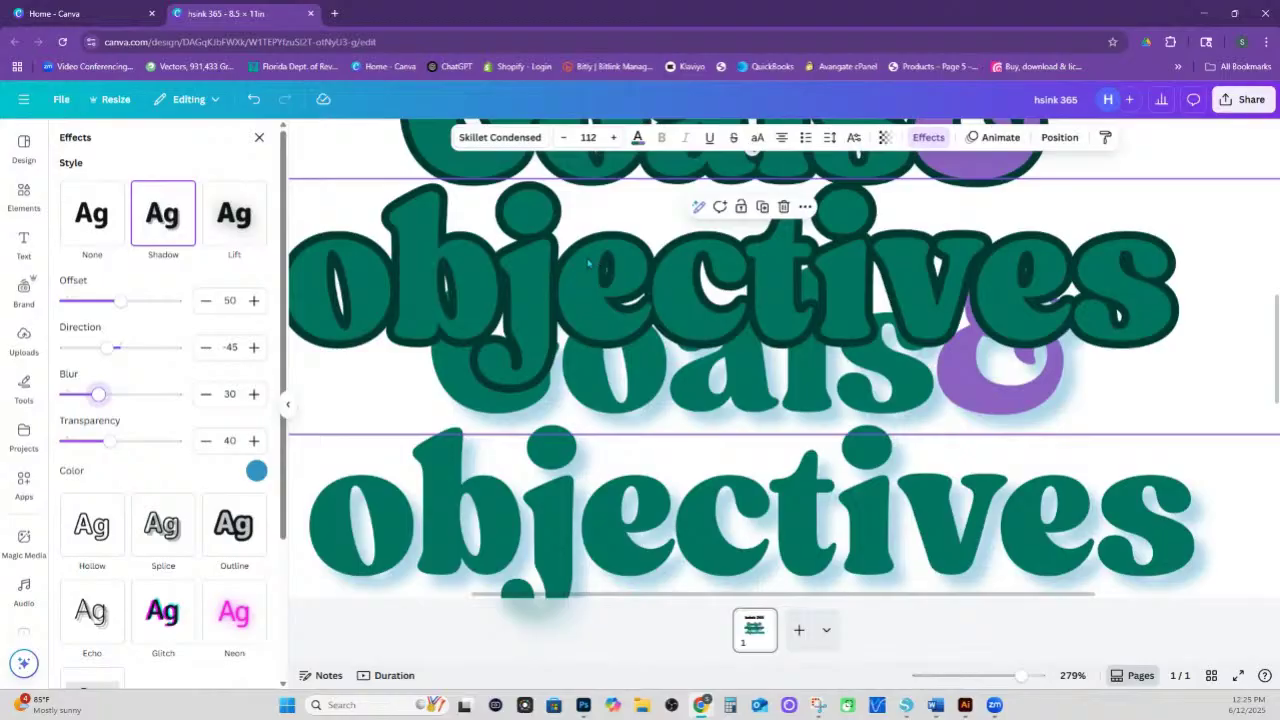
left_click_drag(120, 301, 140, 300)
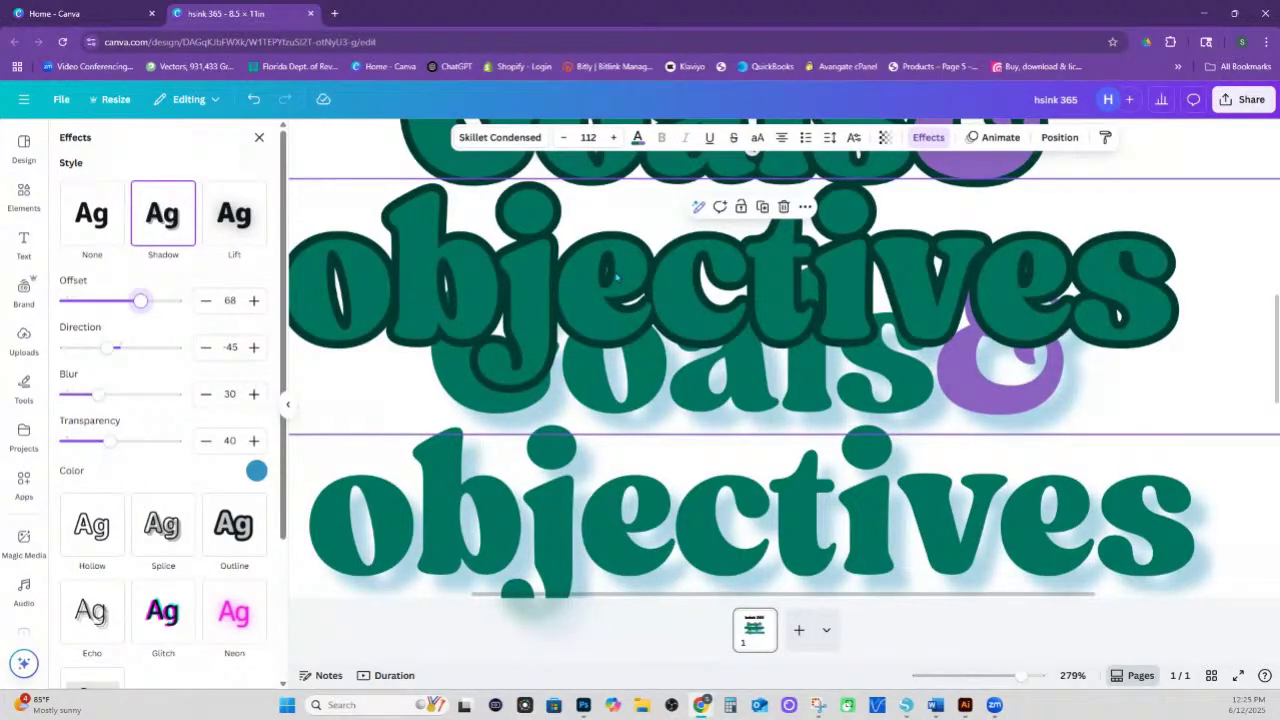
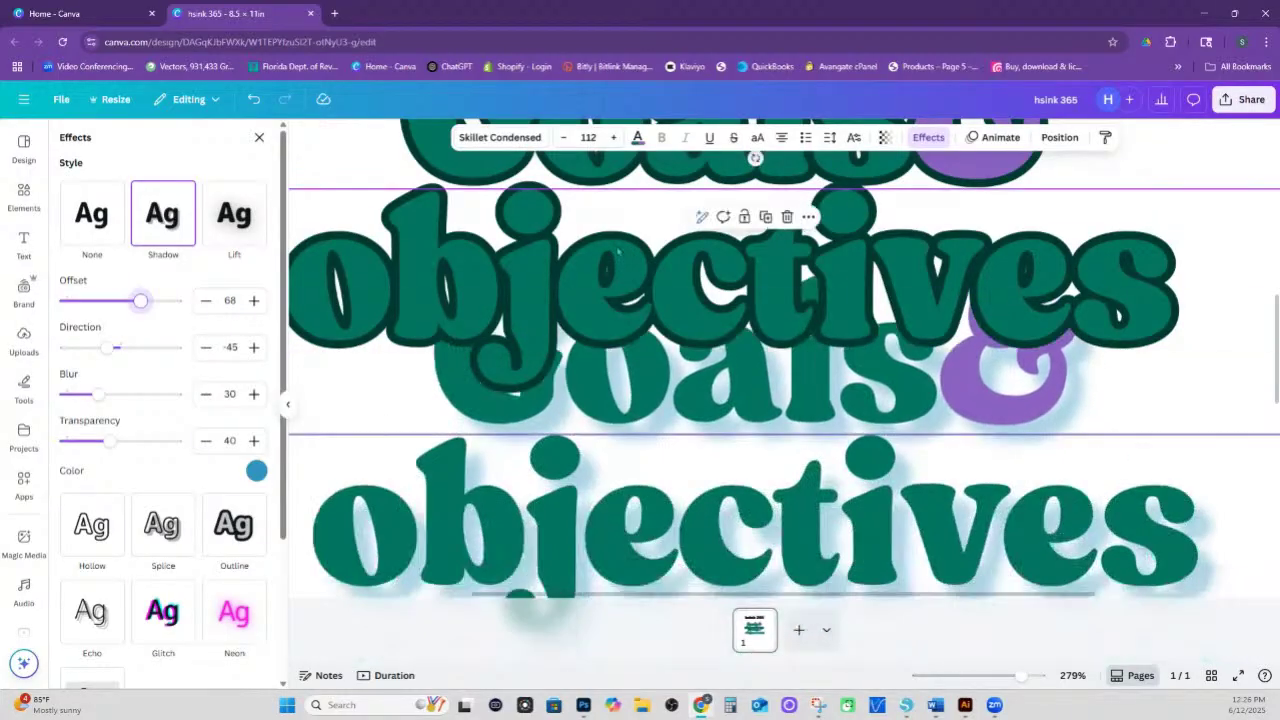
- Try the outlined copy stacked over the blue-shadowed text, and move it back up off the text
left_click(671, 430)
key("ctrl+z")
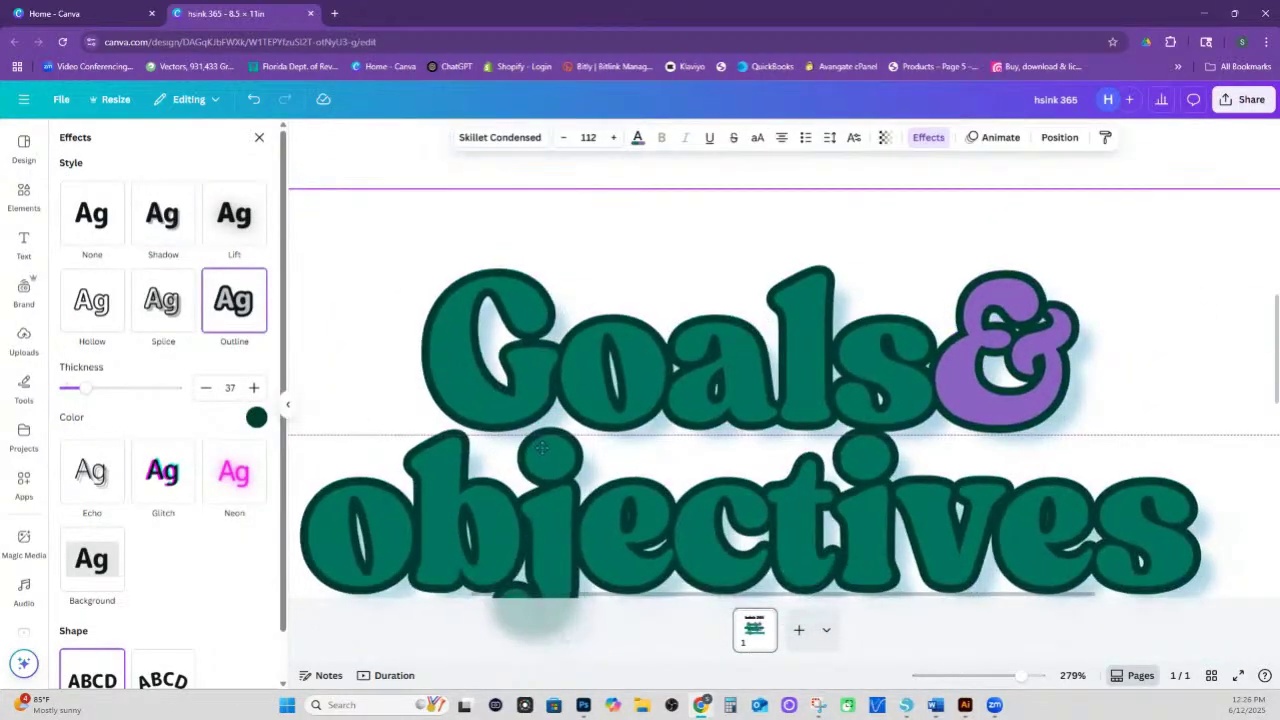
key("ctrl+z")
key("ctrl+z")
key("ctrl+z")
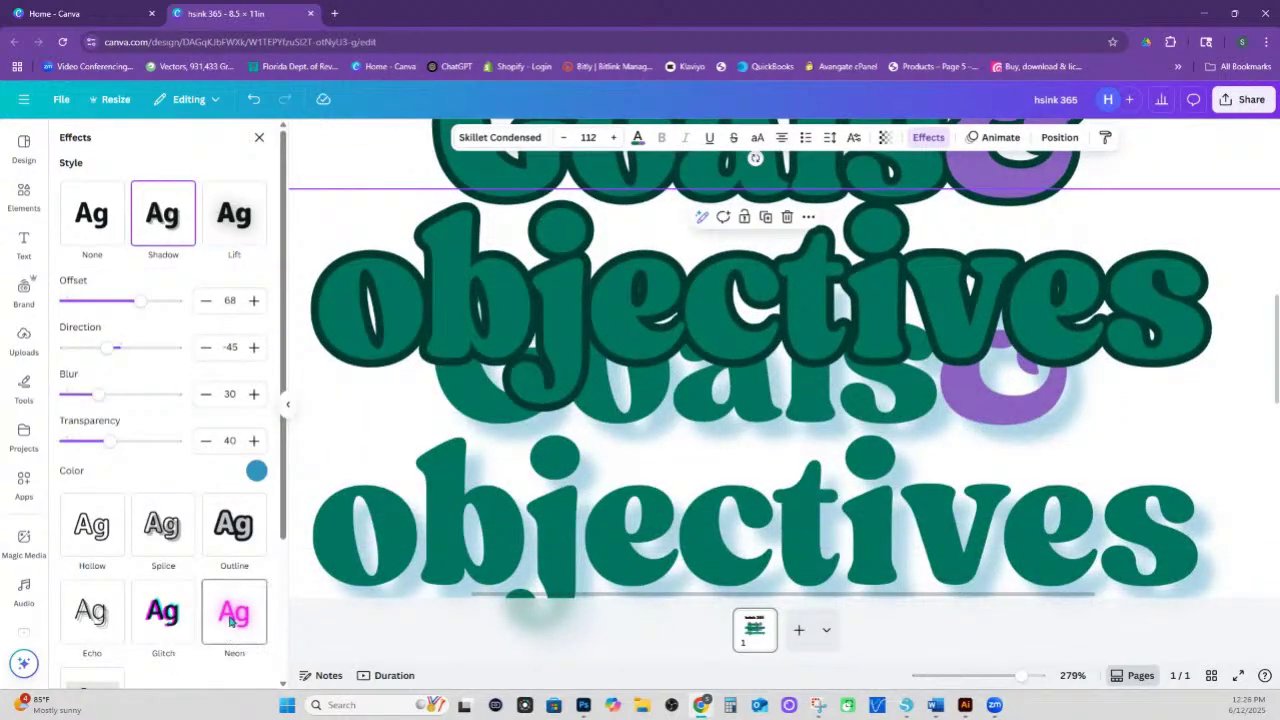
- Apply the Neon effect to the lower Goals& objectives text and stack the outlined copy over the glow
left_click(233, 618)
key("ctrl+z")
key("ctrl+z")
key("ctrl+z")
key("ctrl+z")
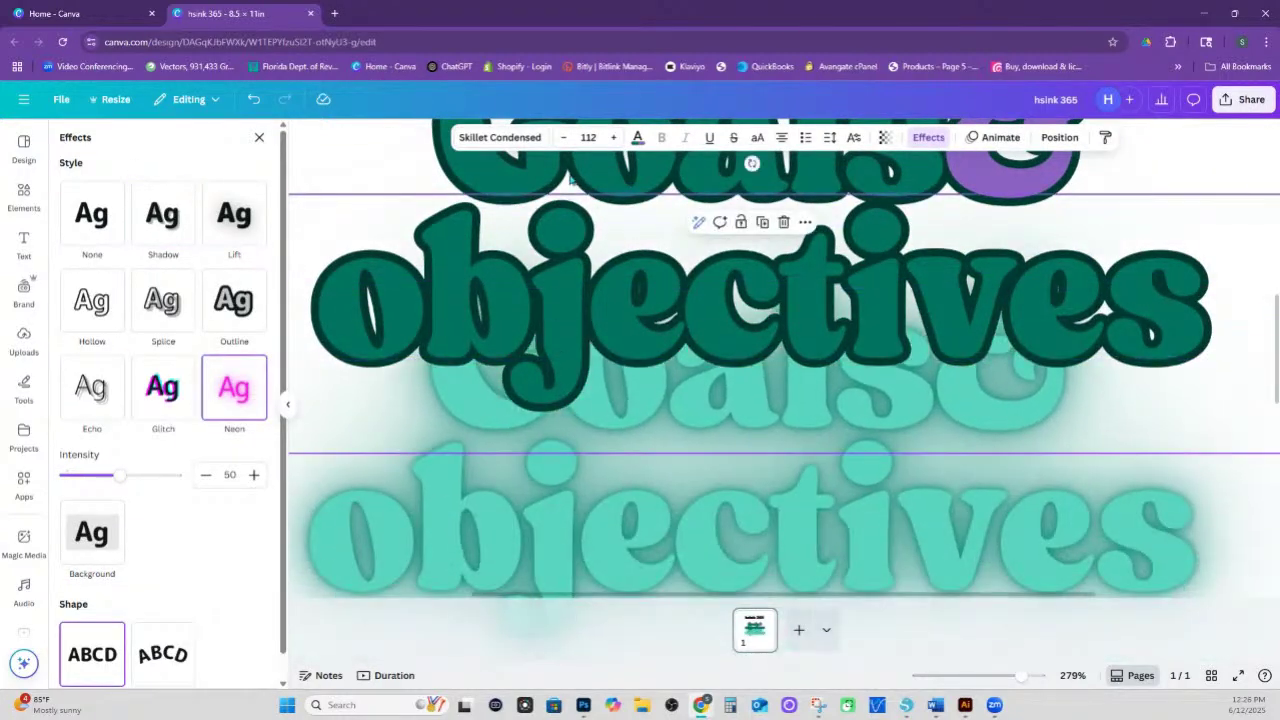
key("ctrl+z")
key("ctrl+z")
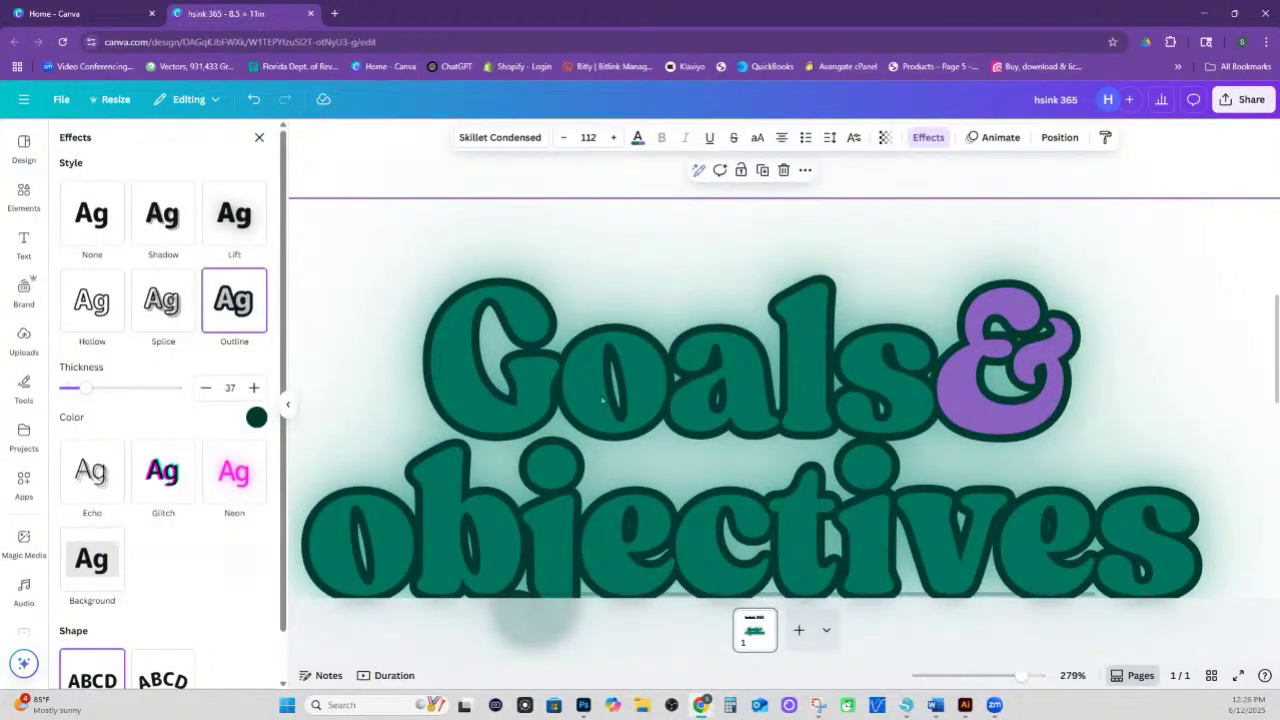
- Move the outlined copy back up off the neon text and select the neon text for another effect
key("ctrl+y")
key("ctrl+y")
key("ctrl+y")
key("ctrl+y")
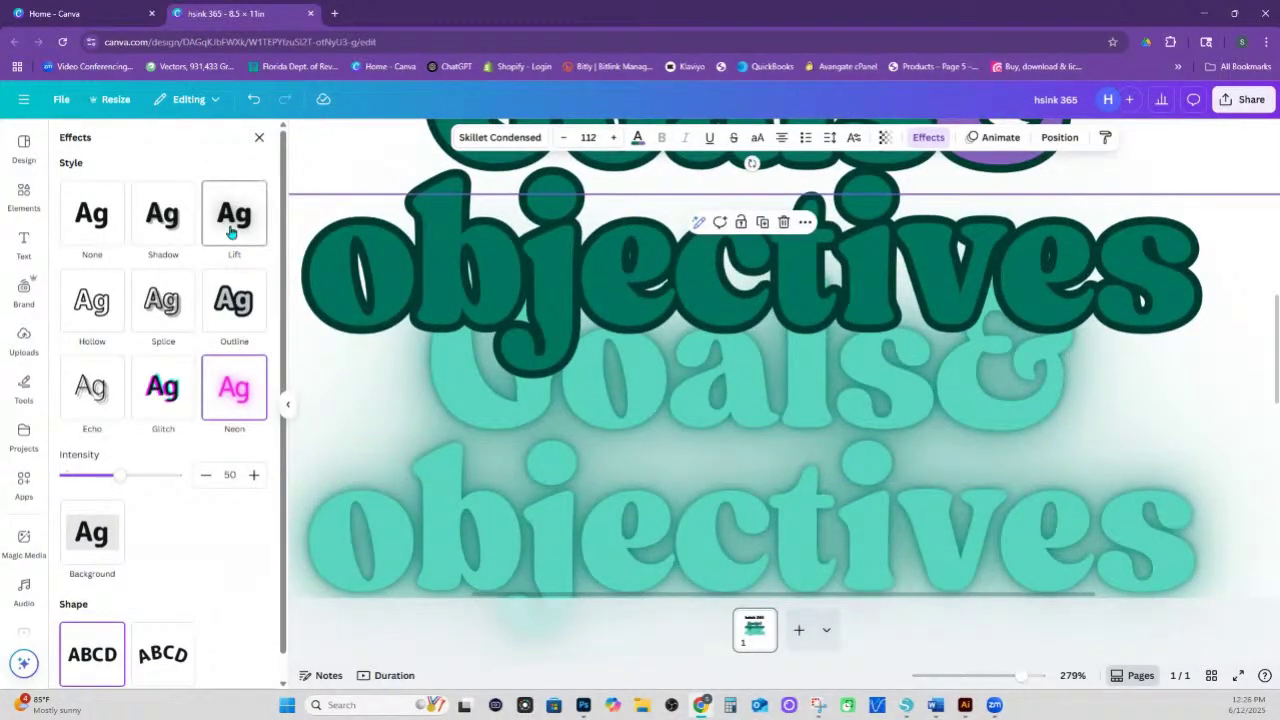
- Apply the Lift effect to the lower Goals& objectives text and stack the outlined copy over it
left_click(230, 232)
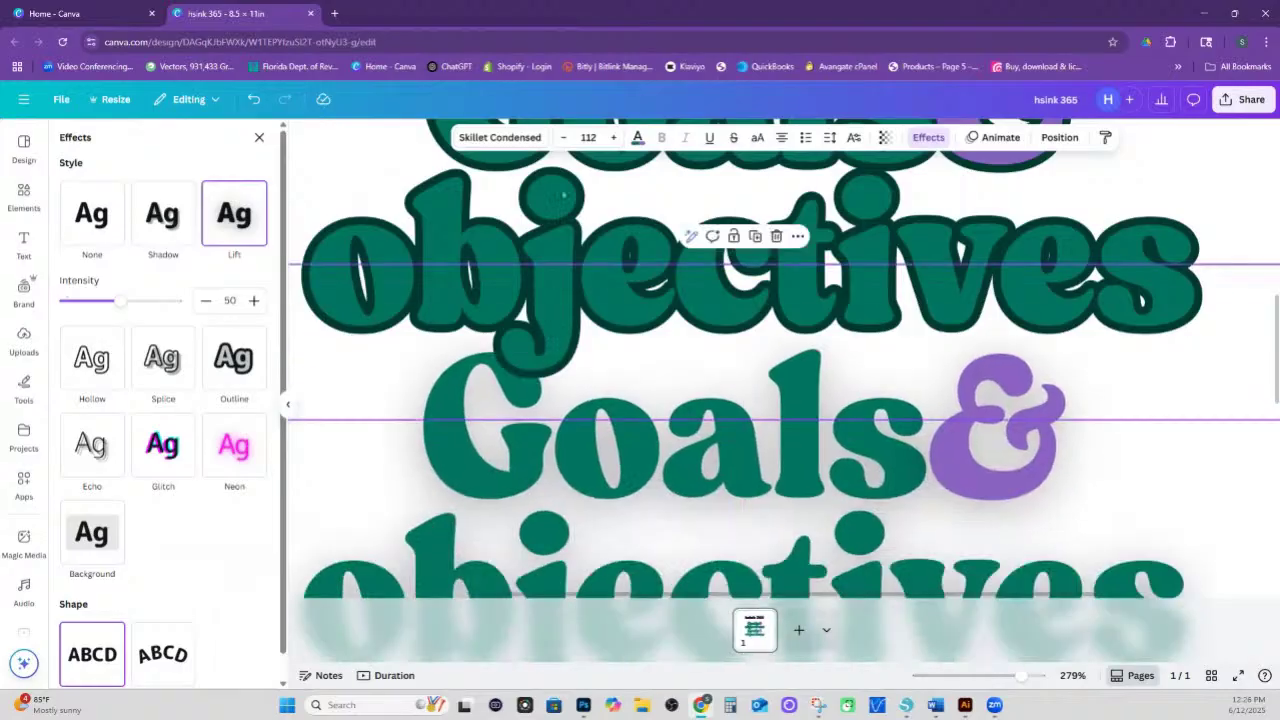
key("ctrl+z")
key("ctrl+z")
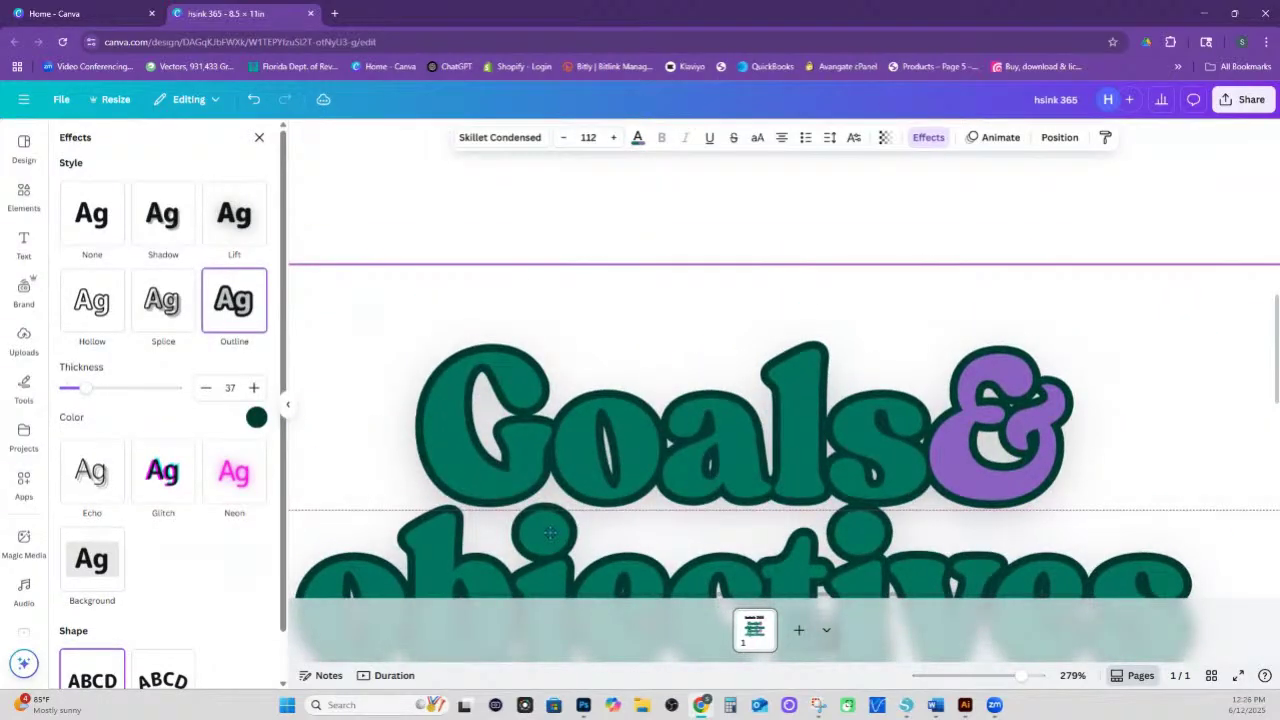
left_click(717, 452)
scroll(778, 445, "down", 1)
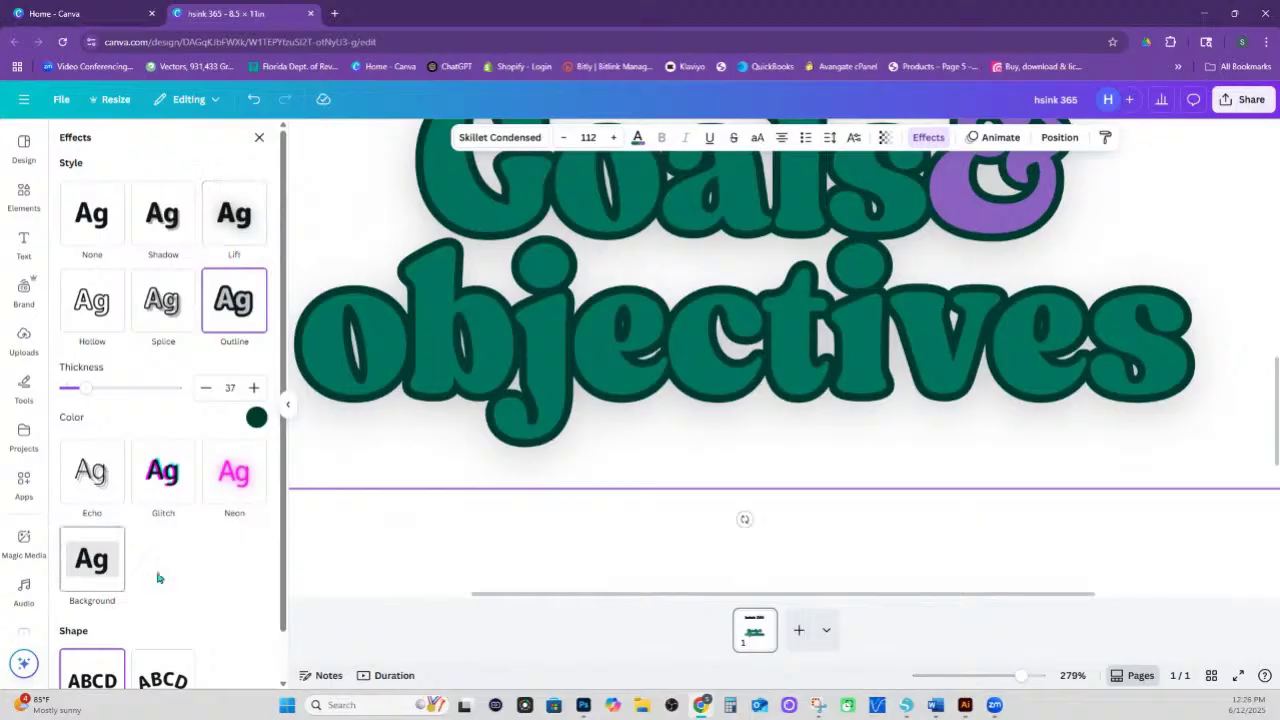
- Move the outlined copy aside, set the lower text's Lift intensity to 100, and stack the outlined copy back over it
key("ctrl+z")
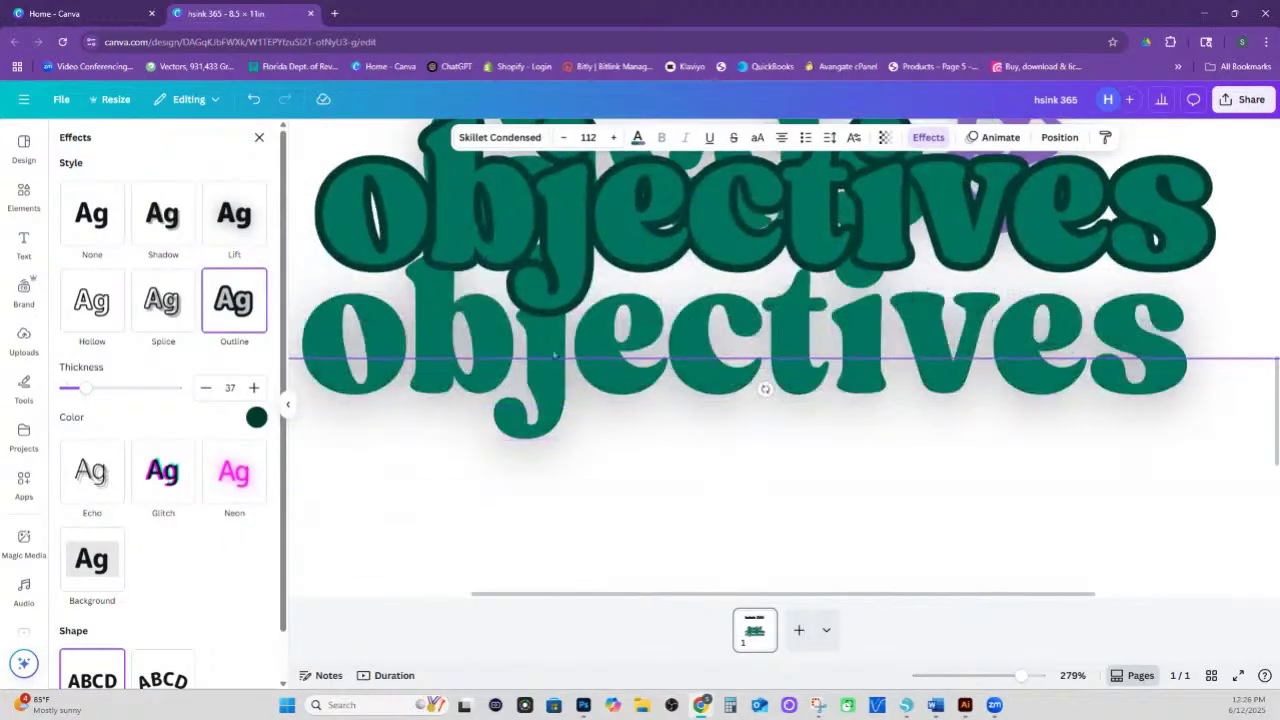
left_click(556, 423)
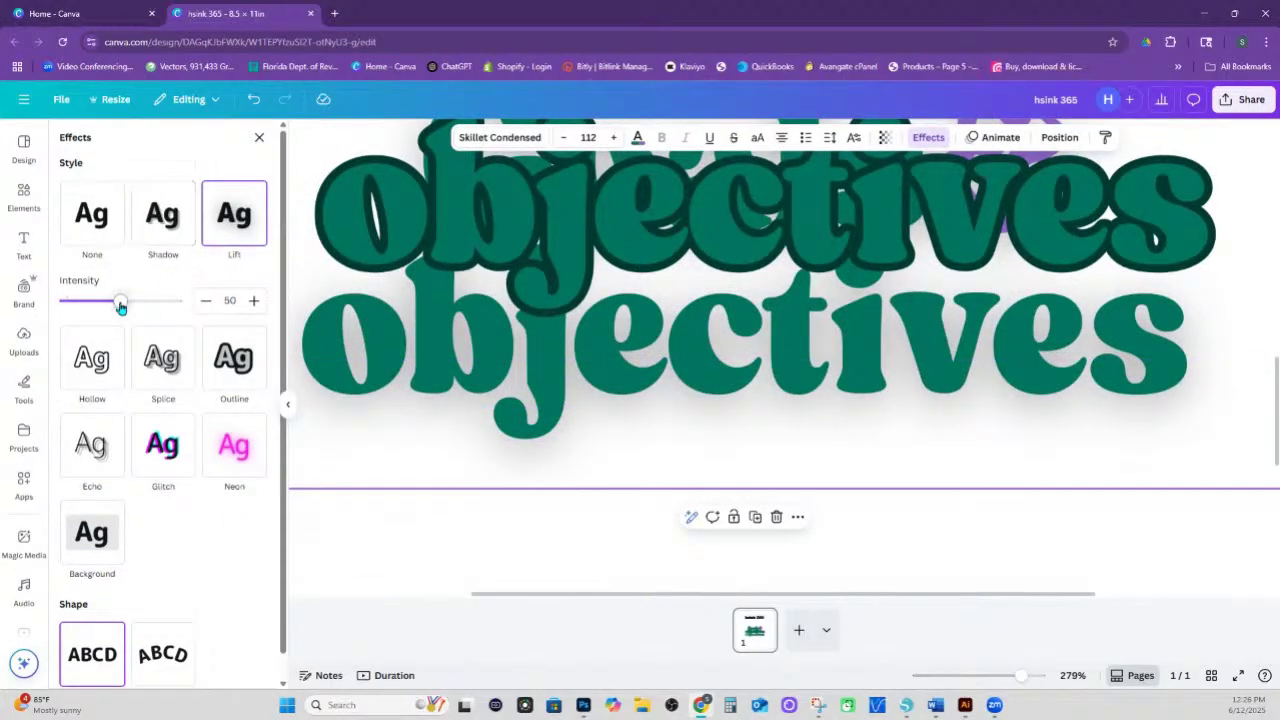
left_click_drag(120, 300, 235, 314)
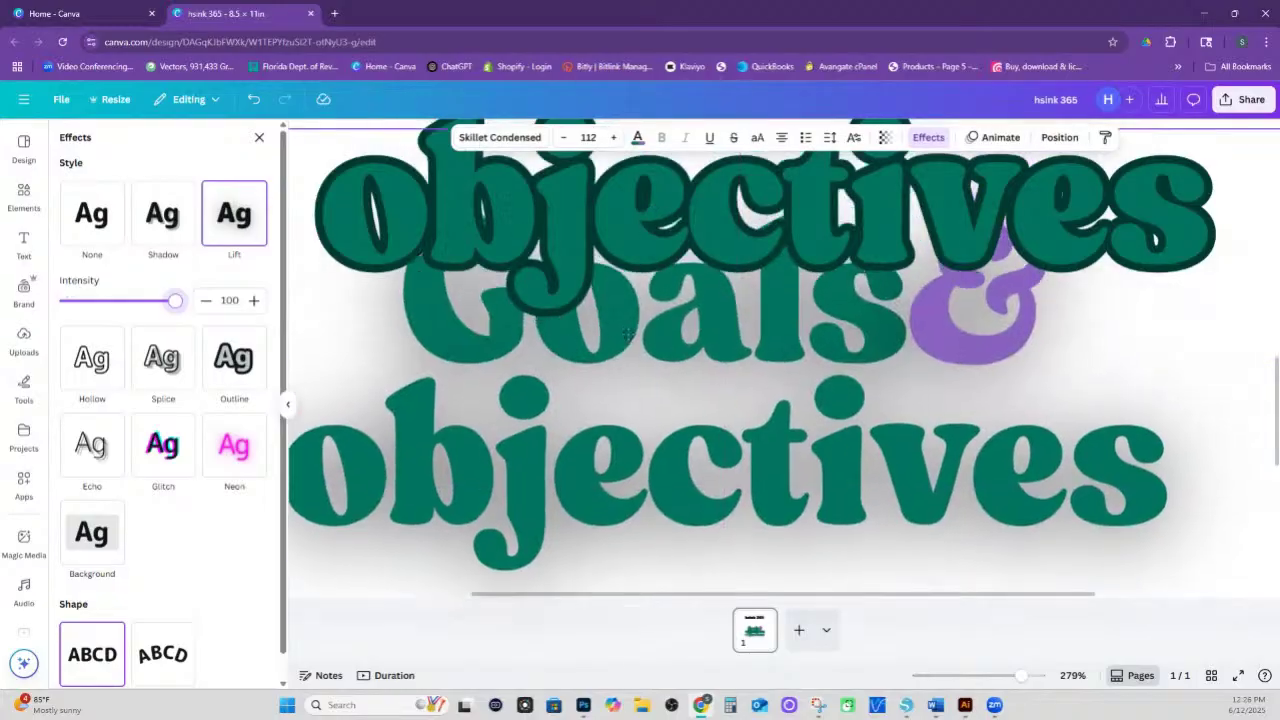
key("ctrl+z")
key("ctrl+z")
key("ctrl+z")
key("ctrl+z")
key("ctrl+z")
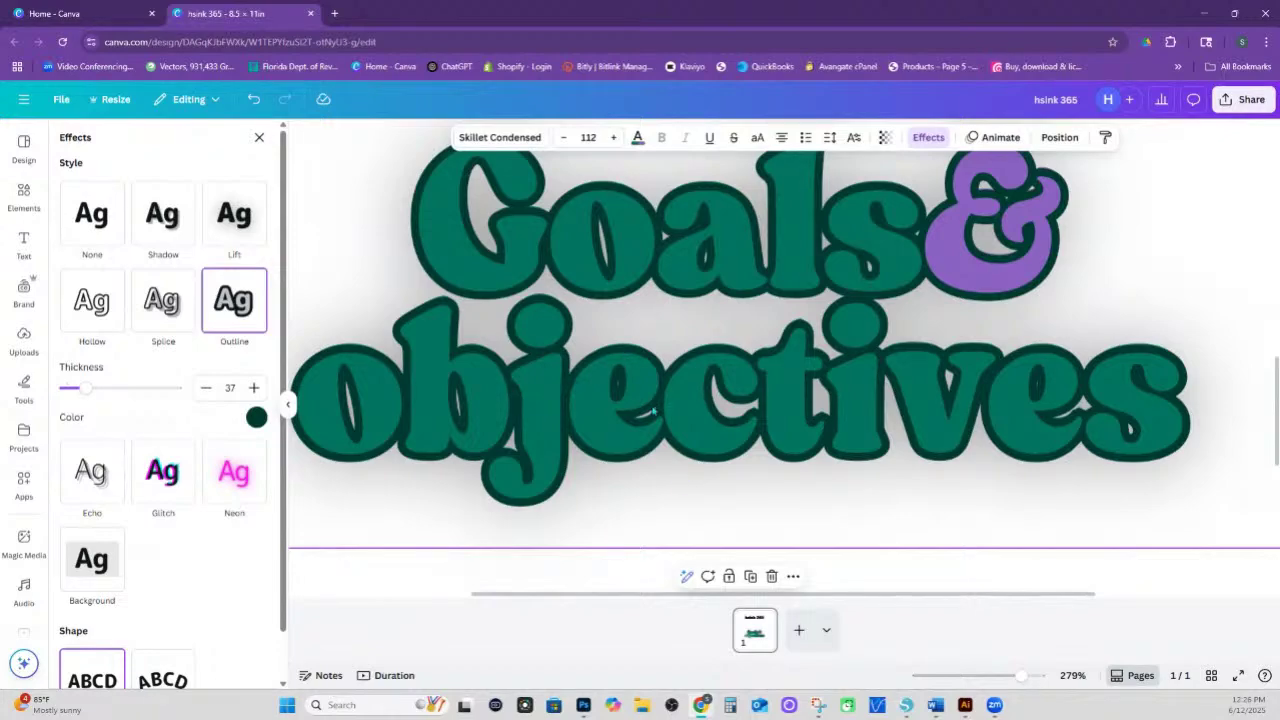
- Try the Background effect on the front Goals& objectives copy and return it to the Outline effect
scroll(653, 411, "down", 5)
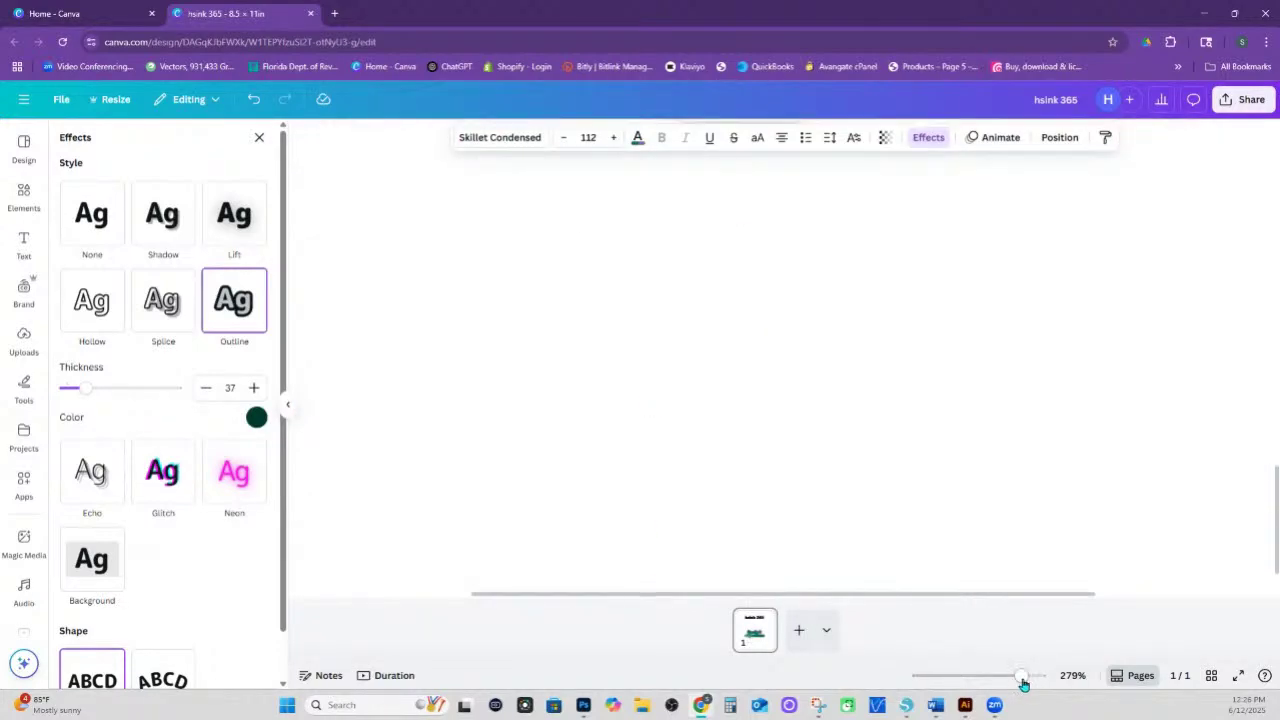
left_click_drag(1022, 683, 975, 683)
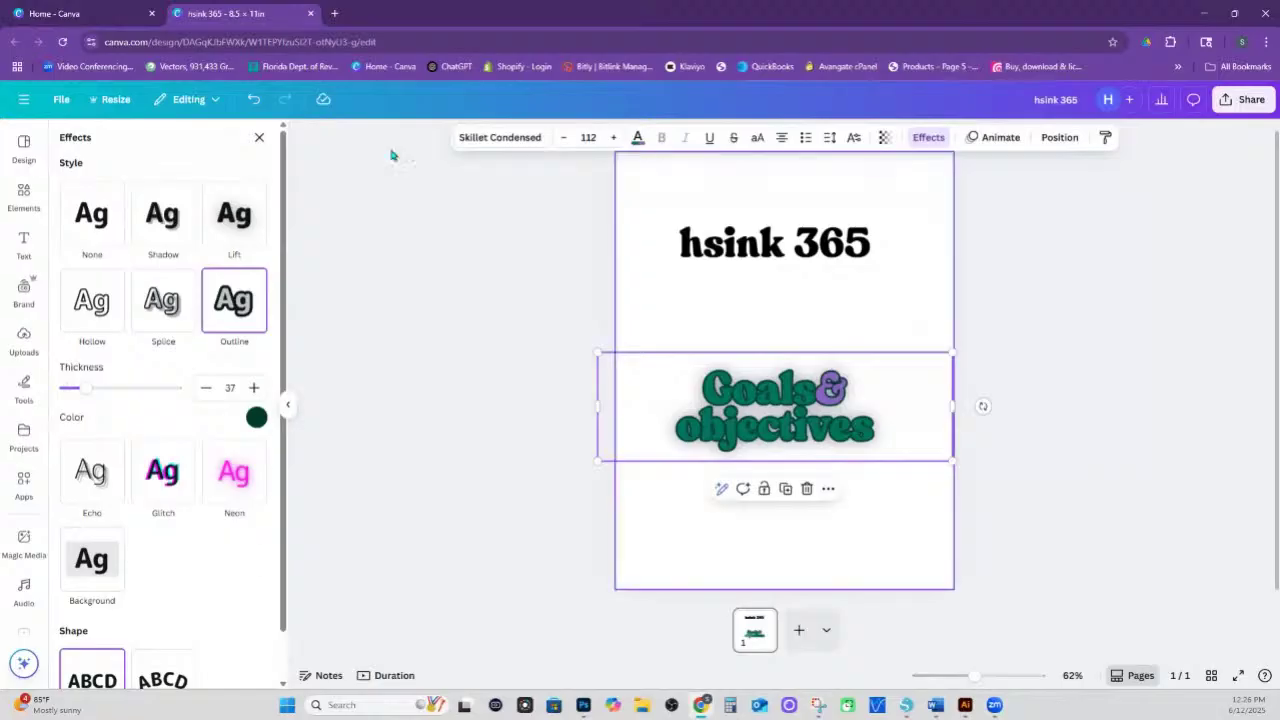
left_click(110, 567)
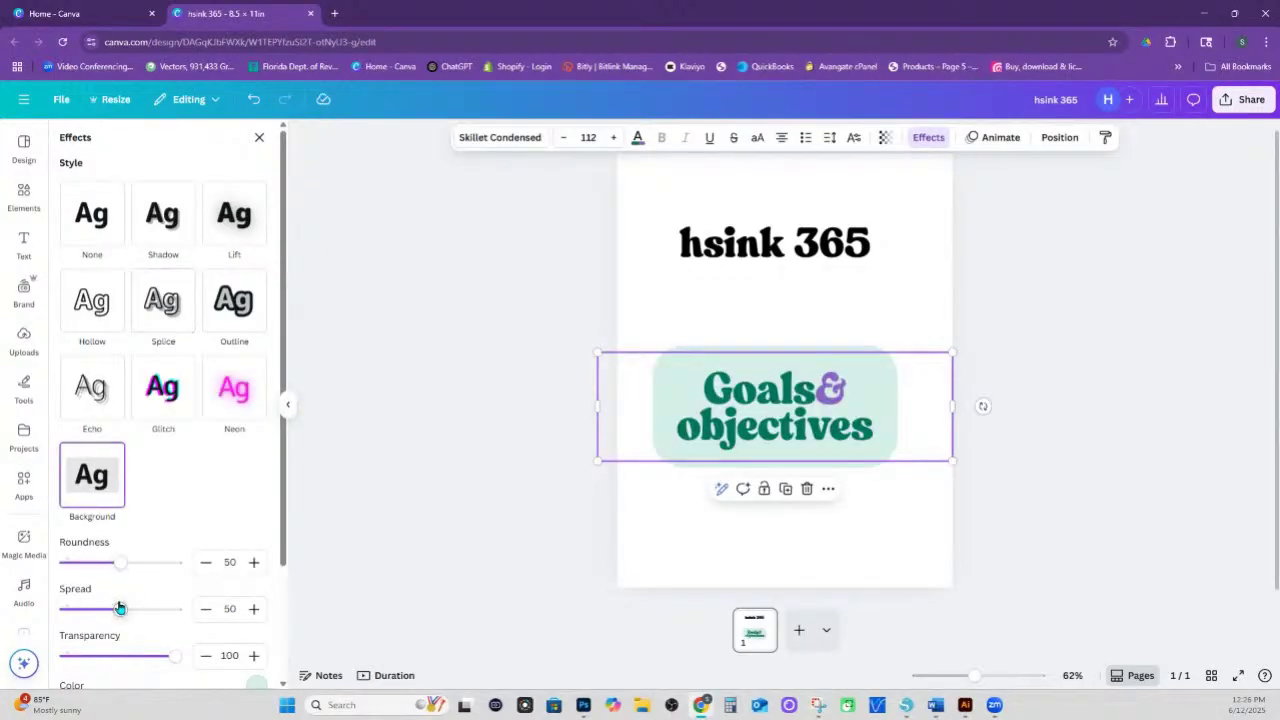
left_click(234, 300)
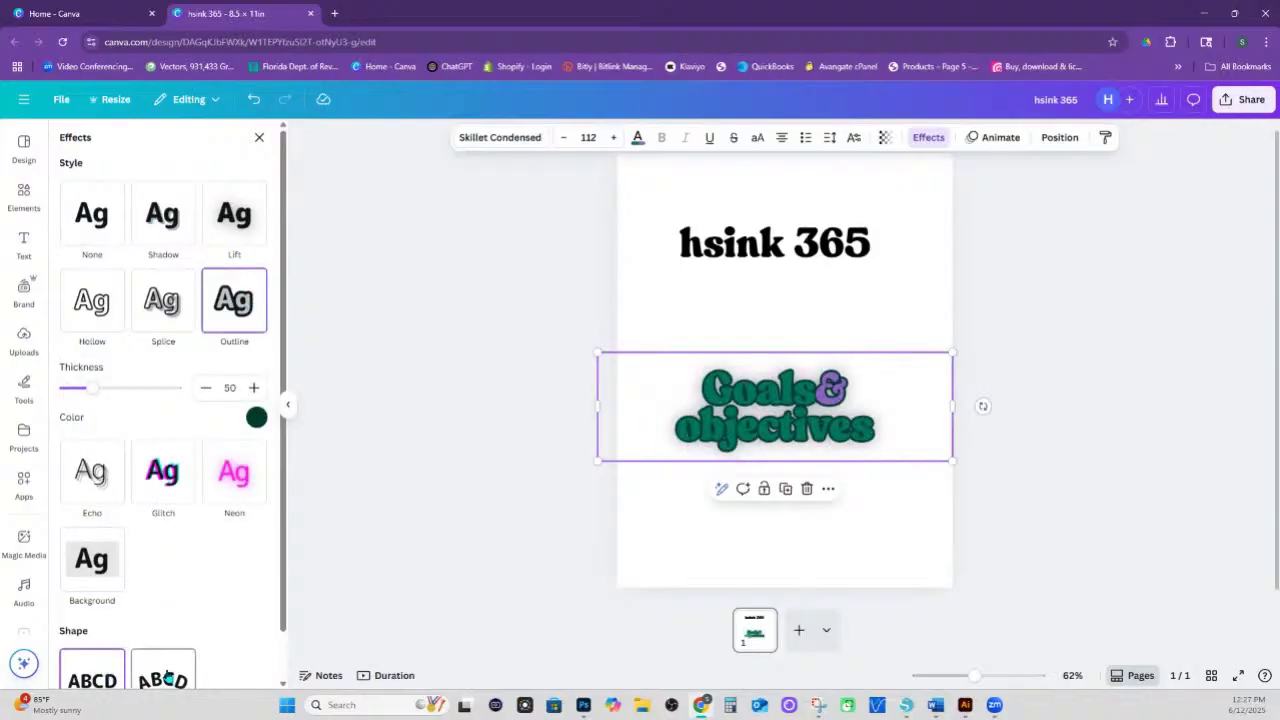
- Try the Curve shape on the outlined copy, adjust its curvature, and set the shape back to None
left_click(163, 672)
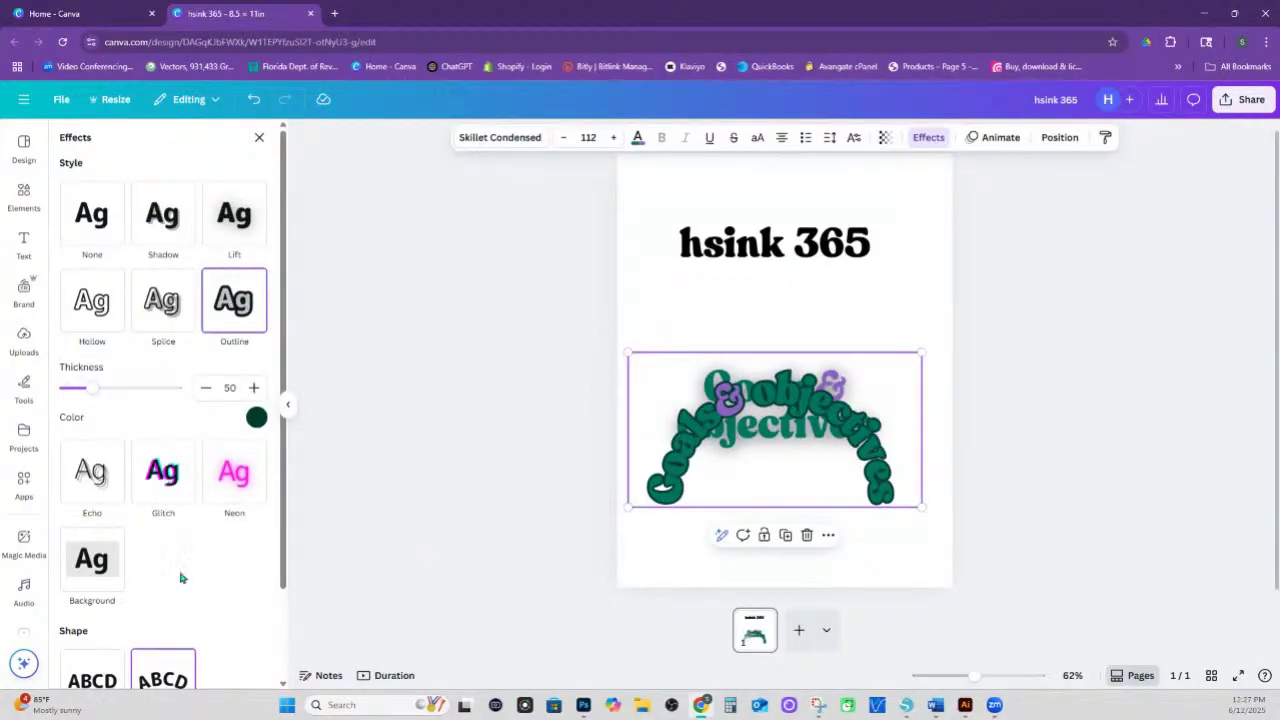
scroll(181, 578, "down", 2)
left_click_drag(175, 662, 126, 660)
left_click(90, 576)
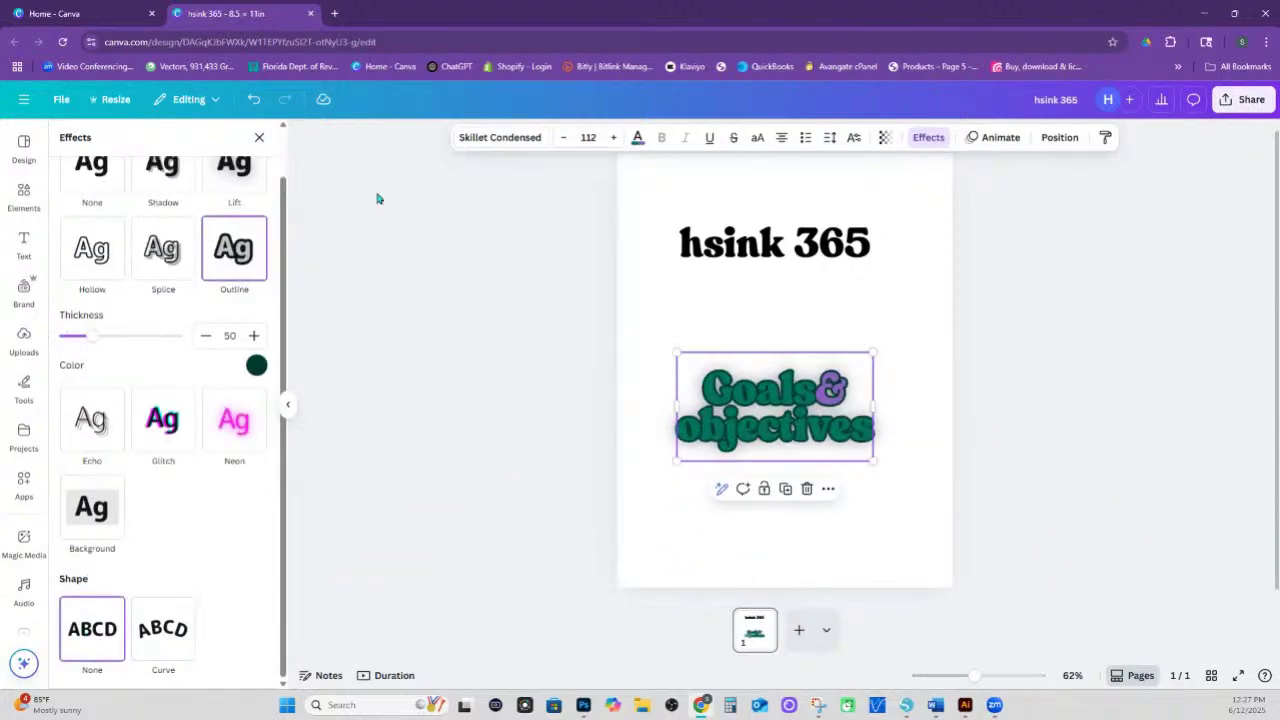
left_click(704, 291)
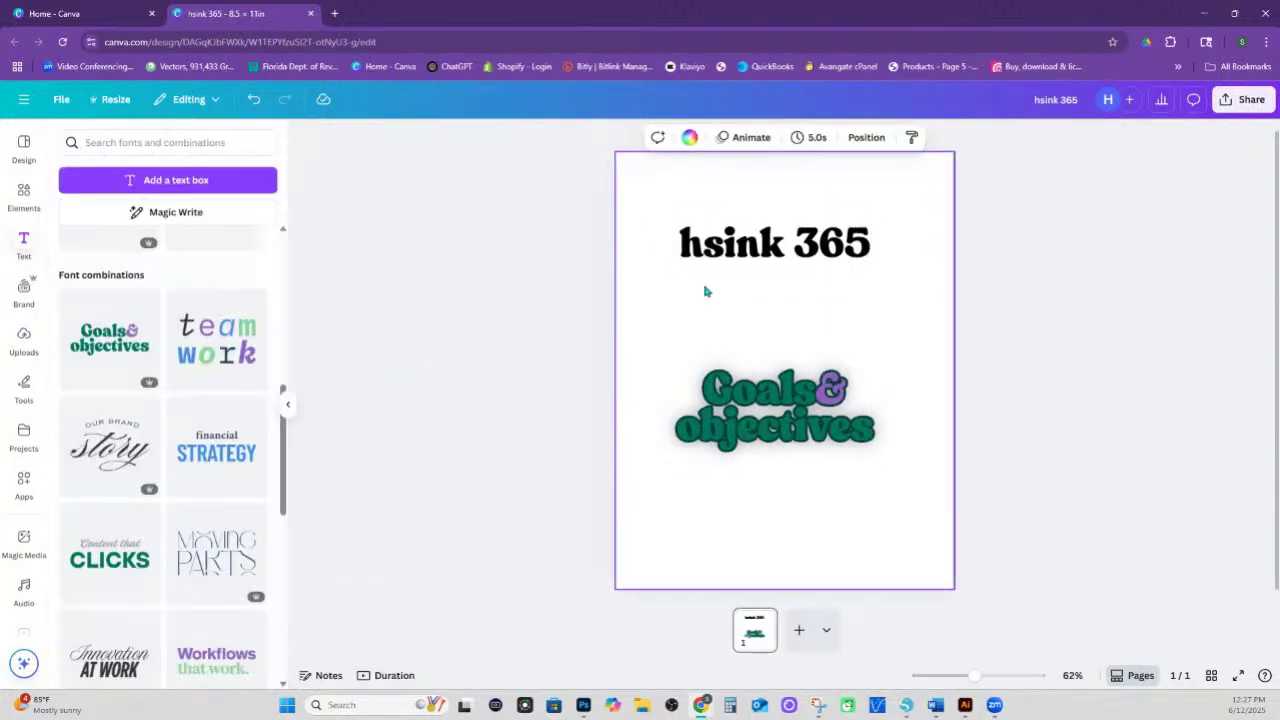
- Add a basic square shape to the page and place it between the hsink 365 title and the ampersand
left_click(714, 255)
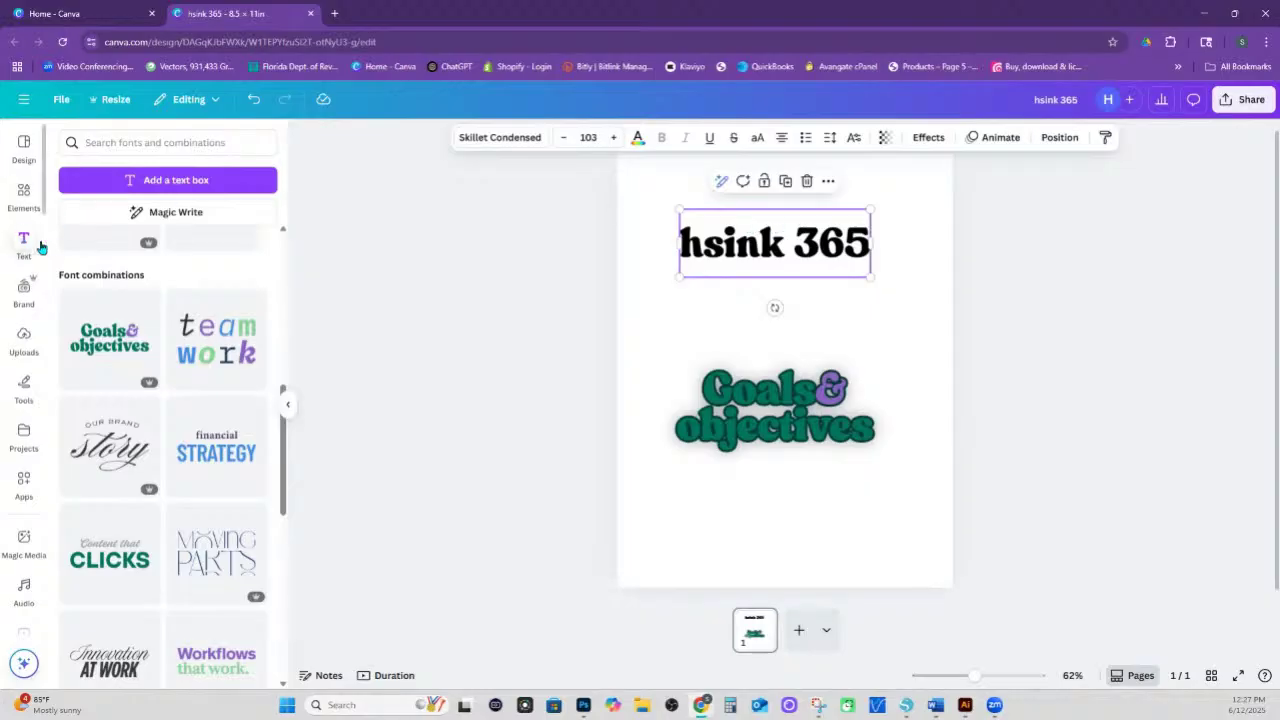
left_click(24, 195)
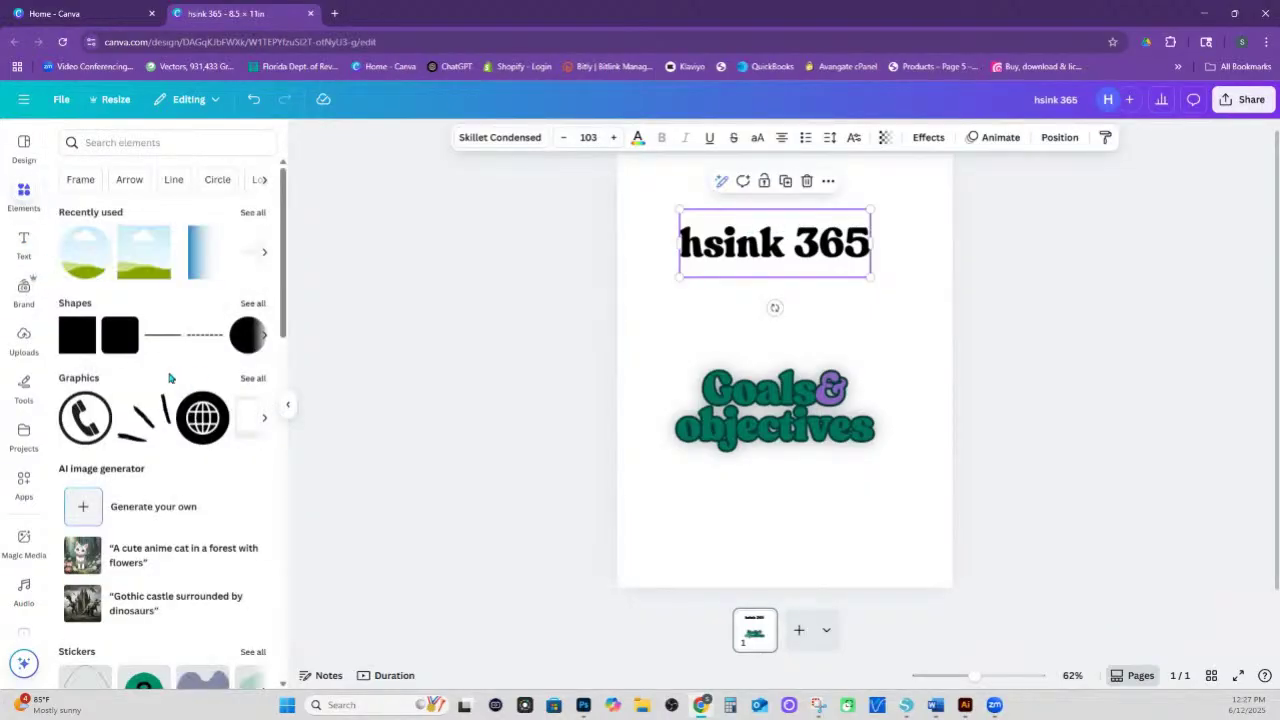
left_click(76, 340)
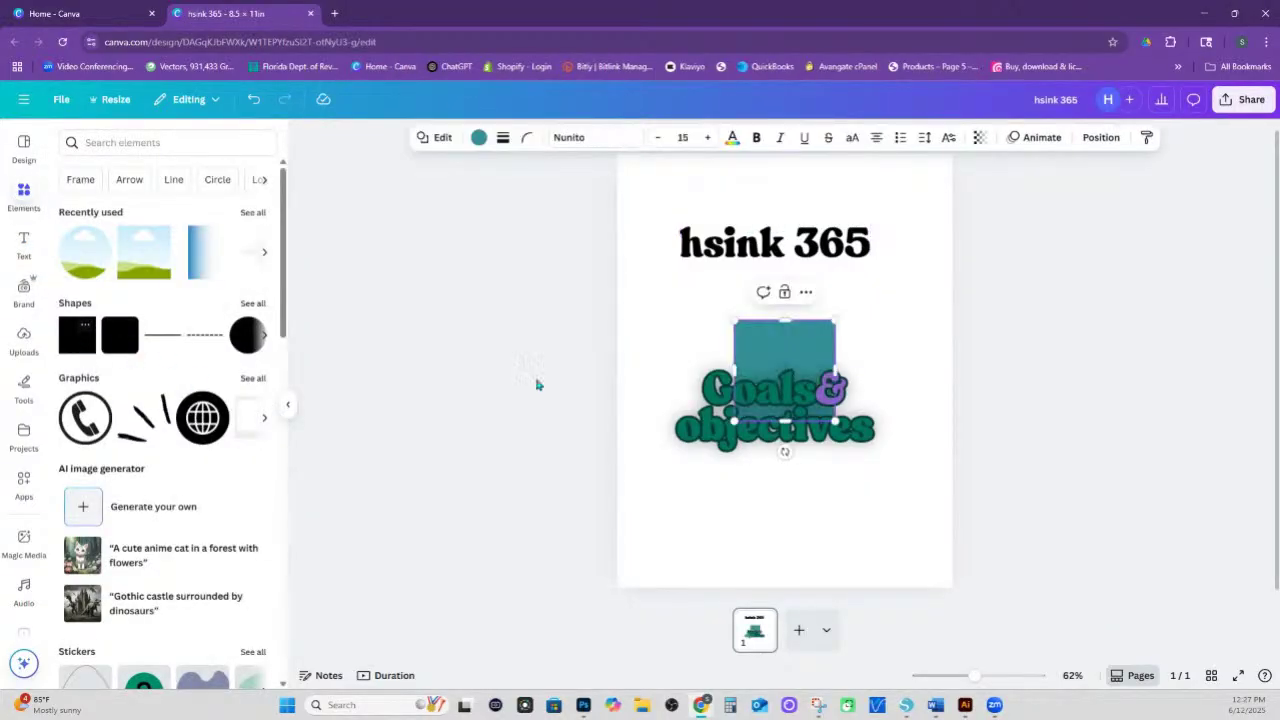
left_click_drag(796, 335, 882, 276)
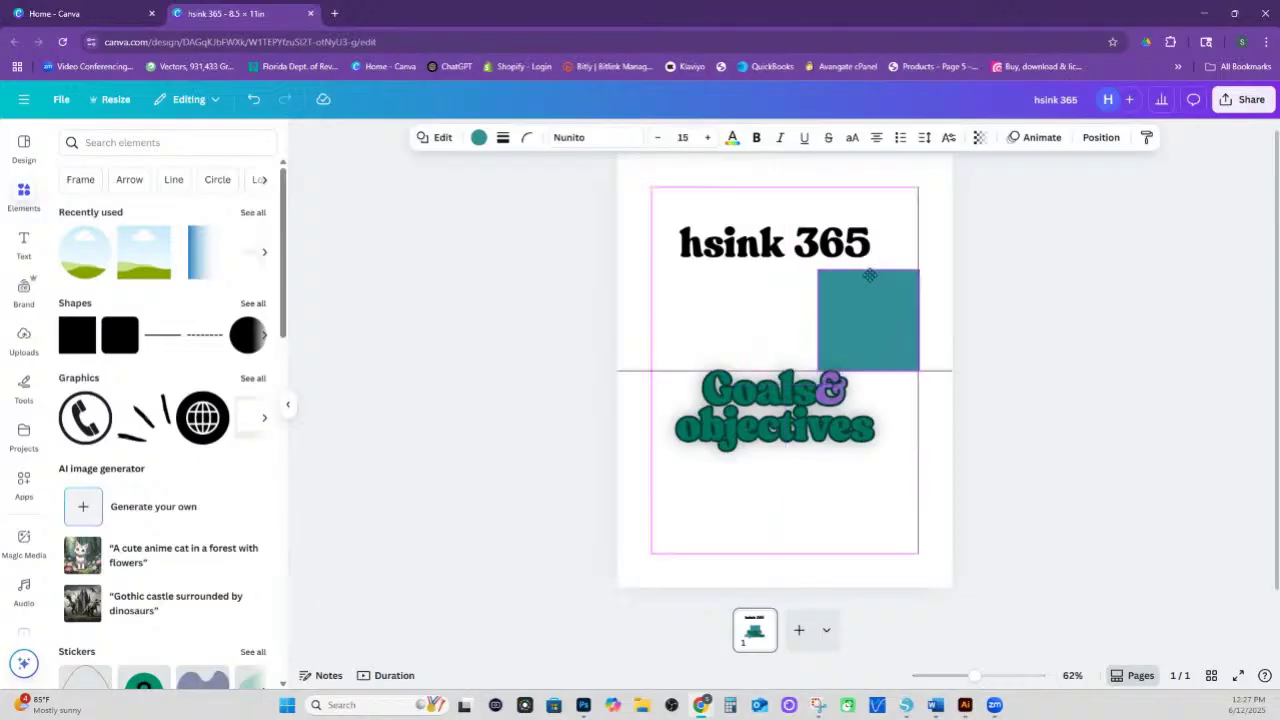
- Examine the alternative shapes and fill colors available for the square shape
left_click(440, 140)
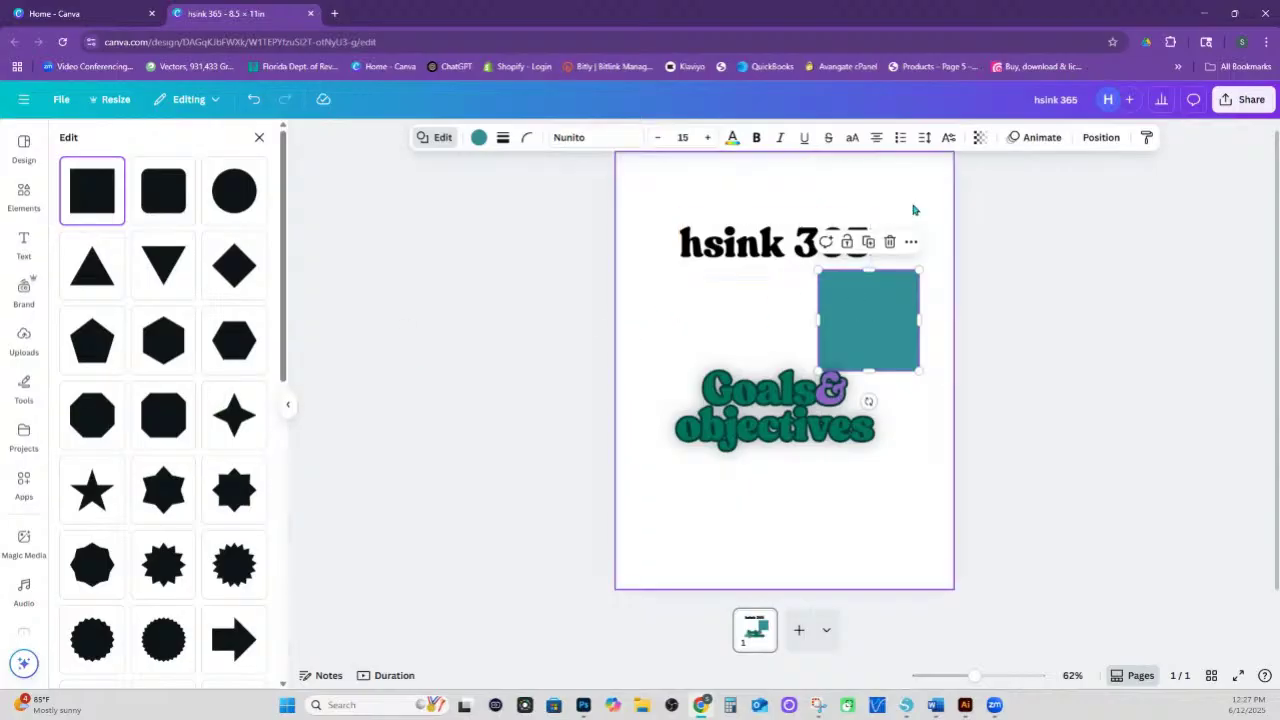
left_click(866, 316)
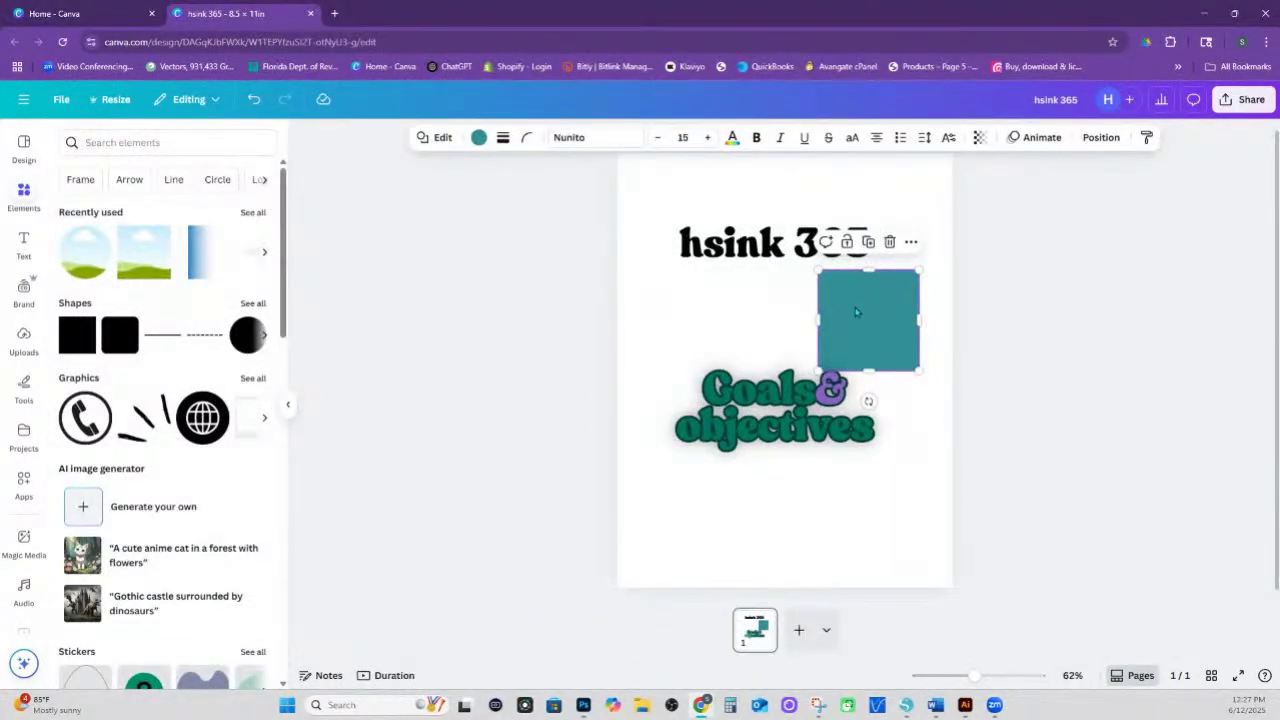
left_click(435, 143)
scroll(209, 374, "down", 5)
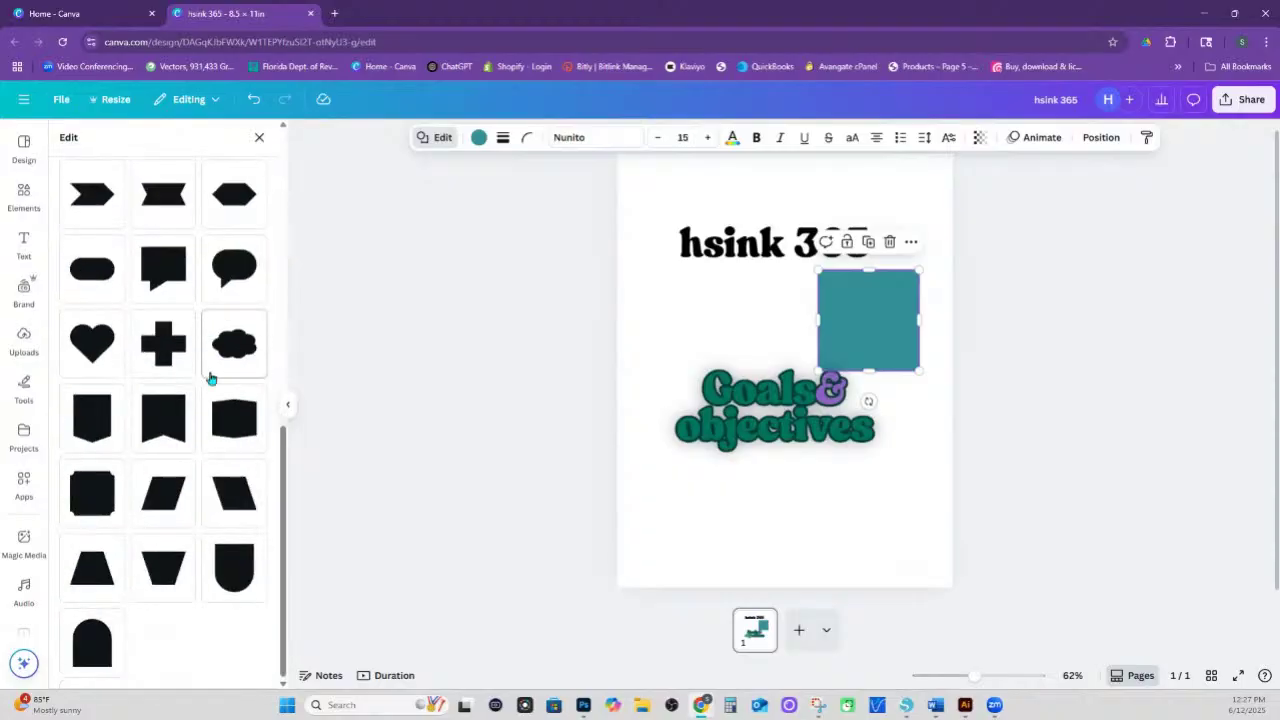
scroll(191, 229, "up", 5)
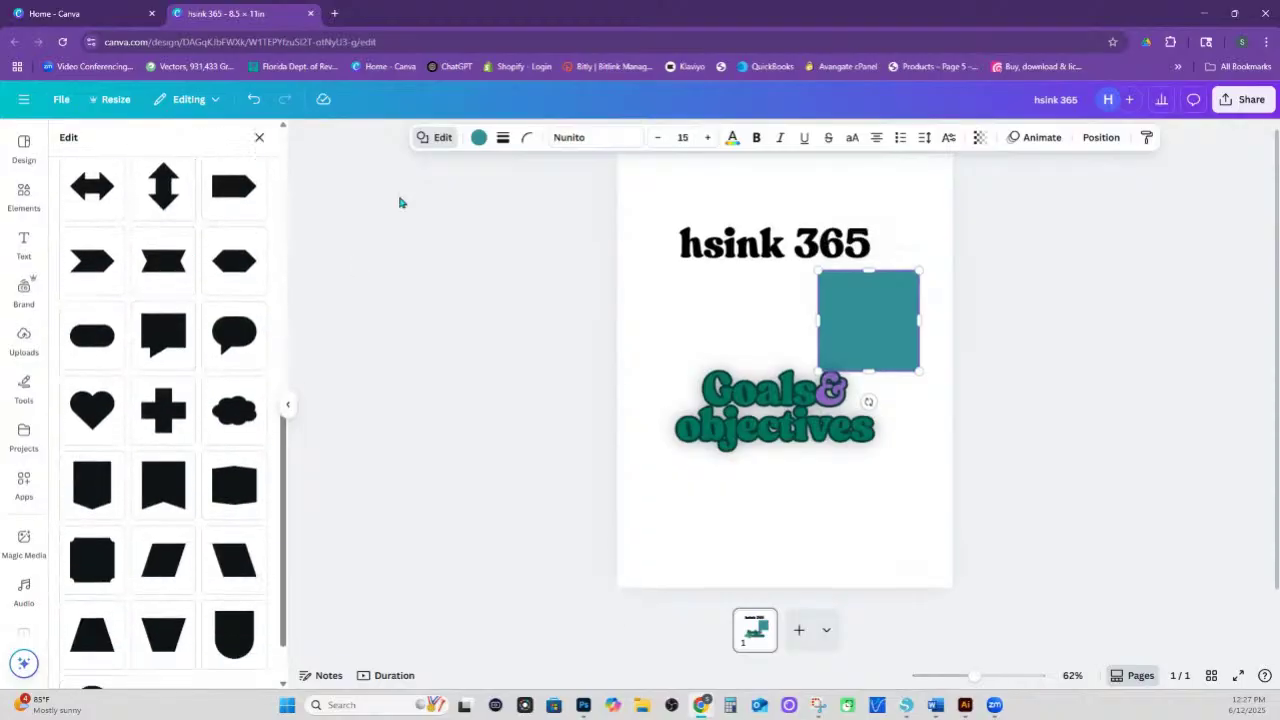
left_click(480, 139)
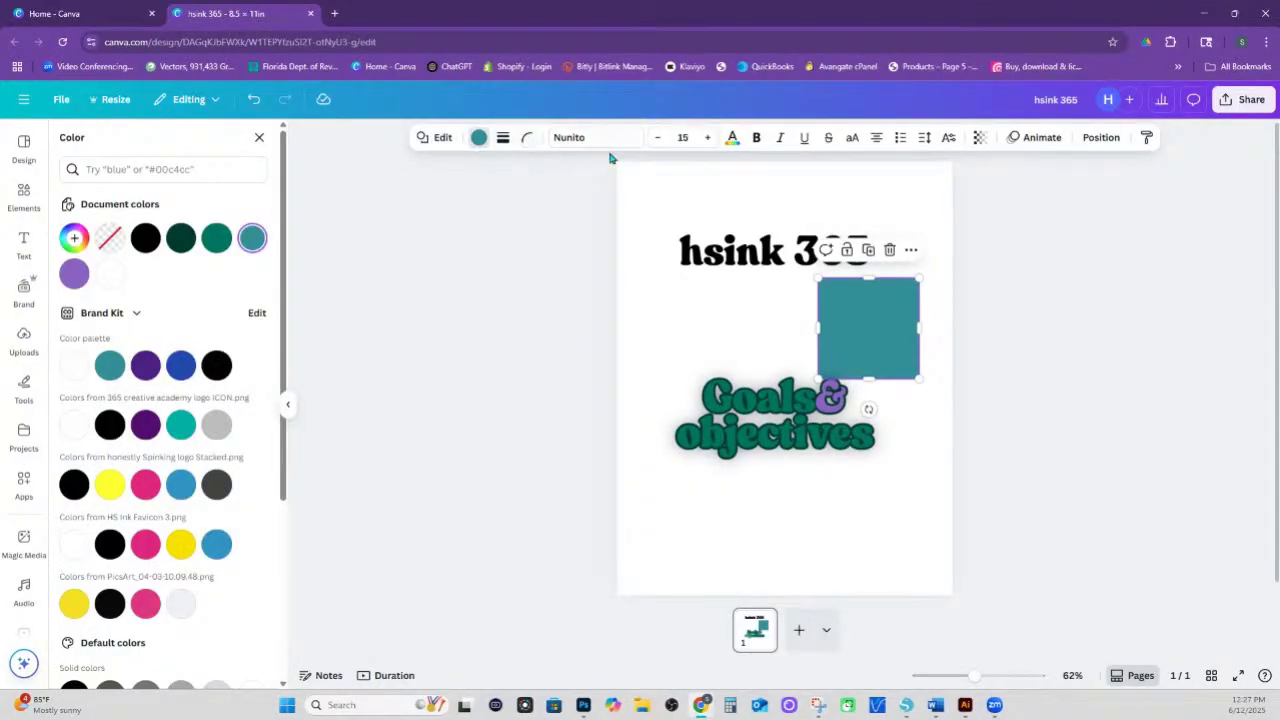
left_click(934, 331)
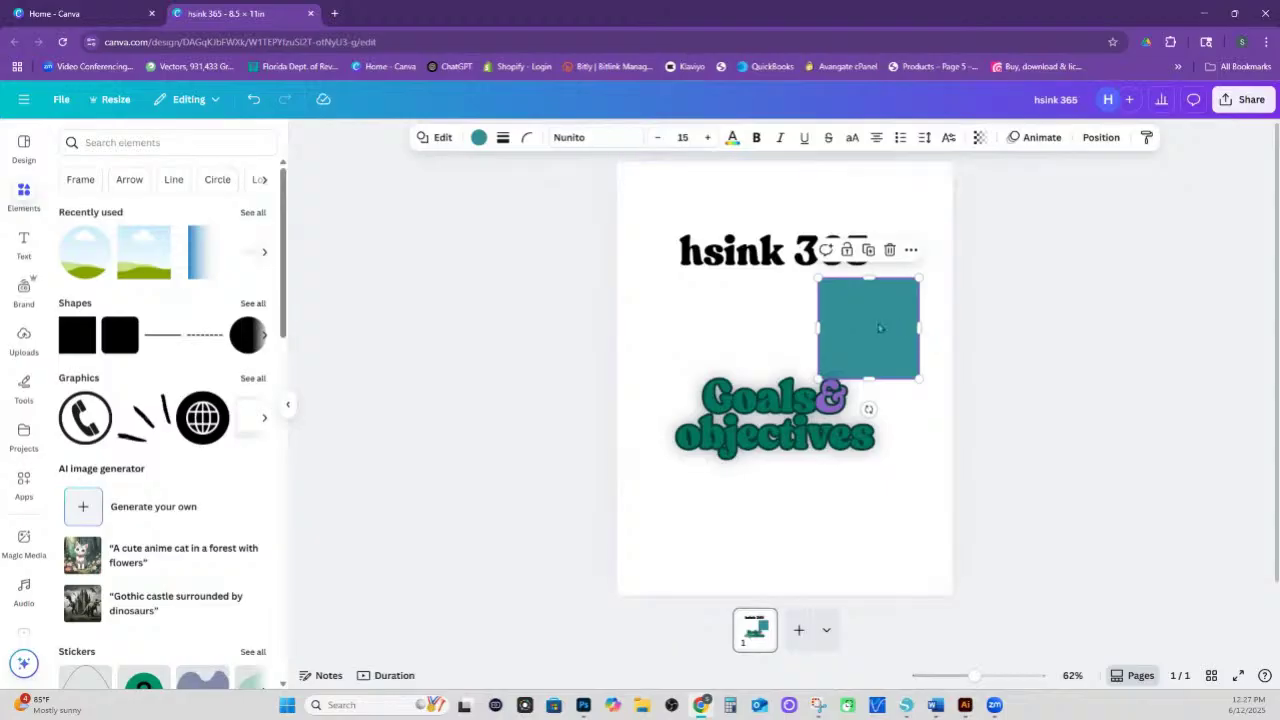
- Delete the teal square shape from the page
left_click(621, 325)
left_click(875, 318)
key("Delete")
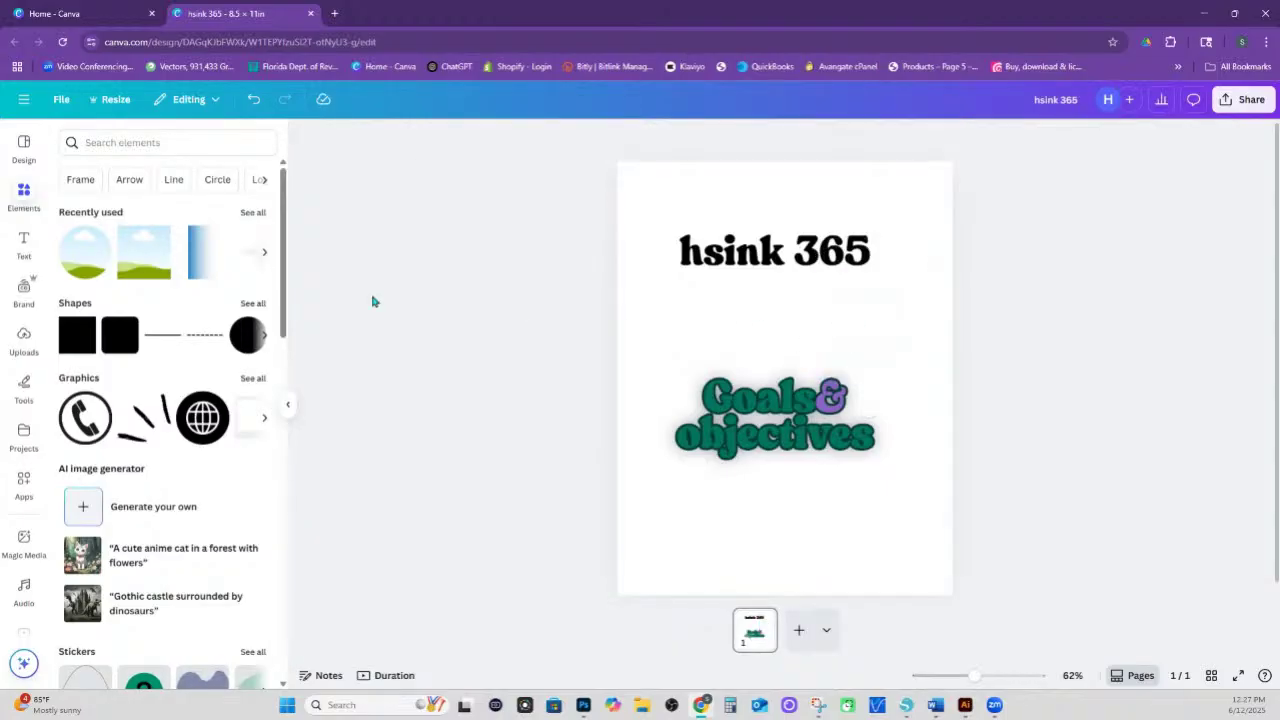
- Search the elements for "square", add the solid turquoise square graphic, and shift it slightly toward the page's upper right
scroll(208, 477, "down", 5)
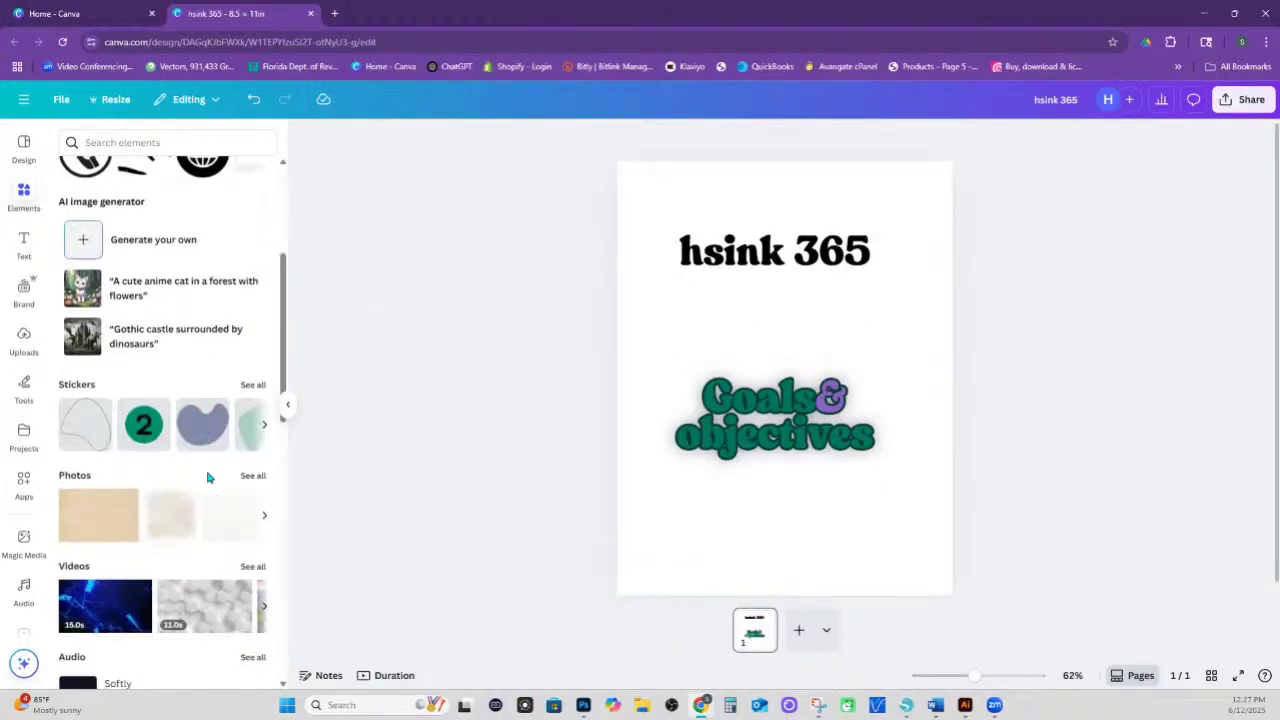
scroll(208, 480, "down", 3)
scroll(208, 480, "up", 10)
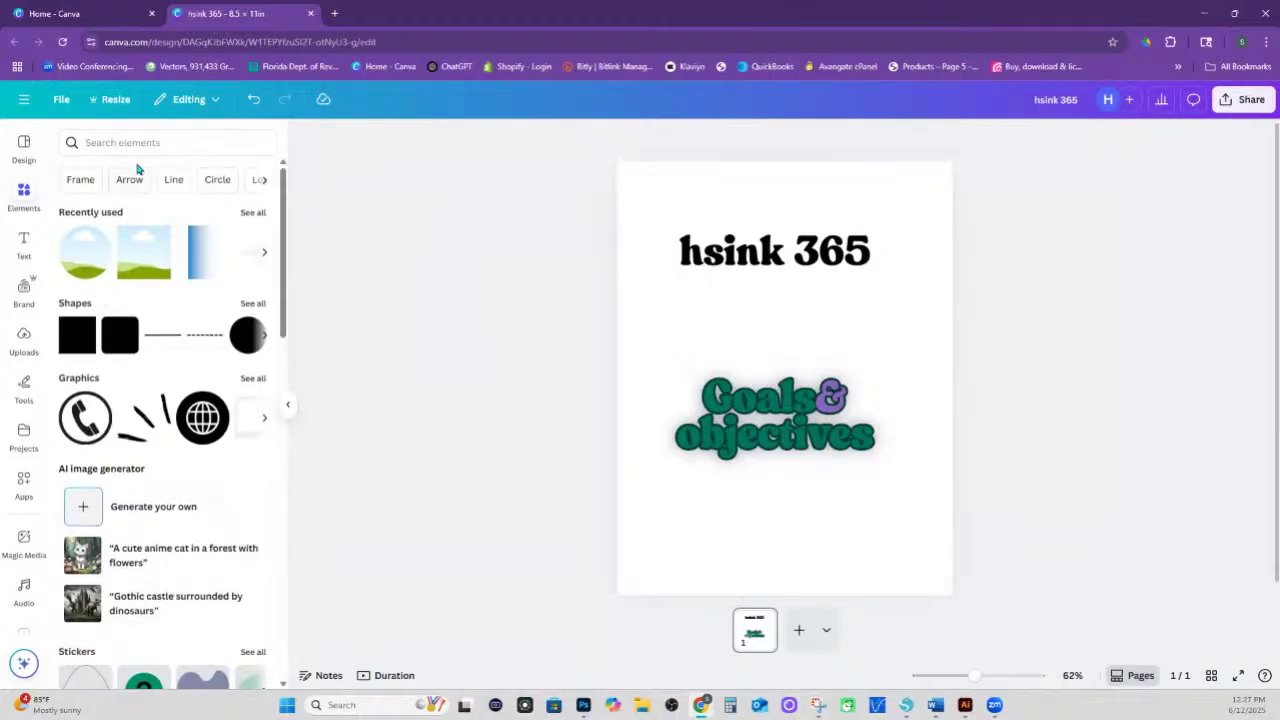
left_click(117, 143)
type("sq")
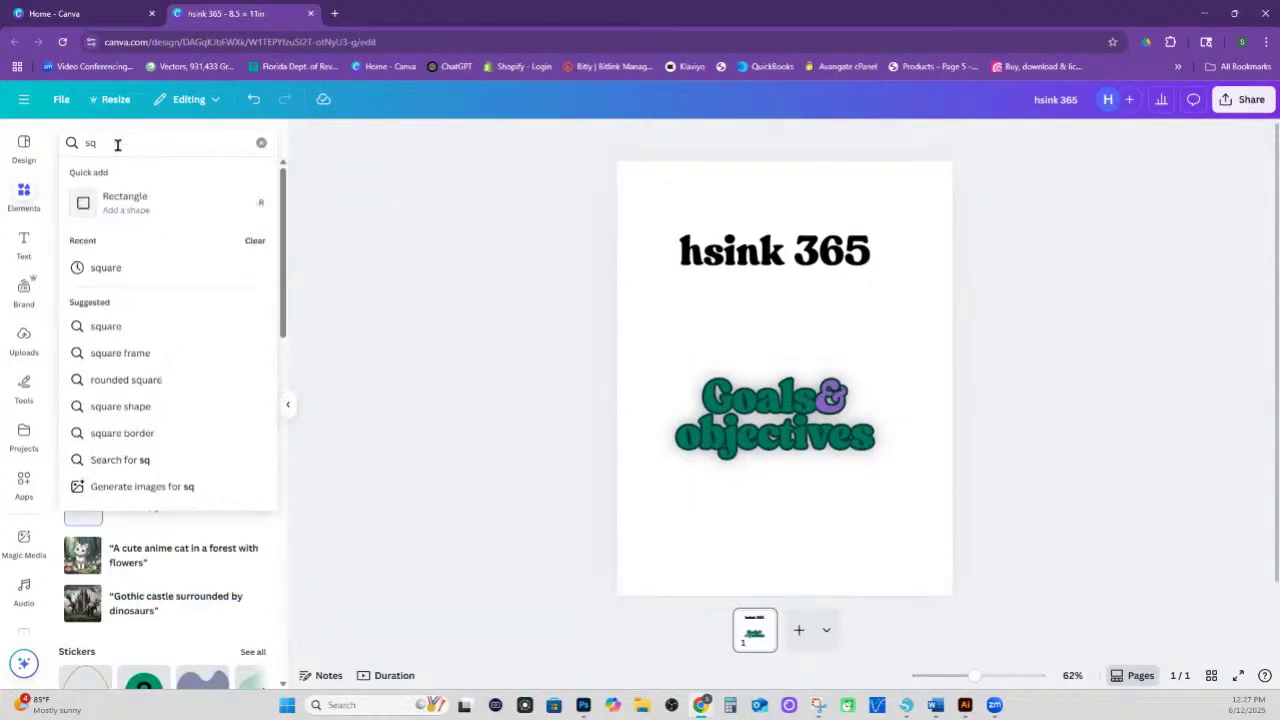
type("uare")
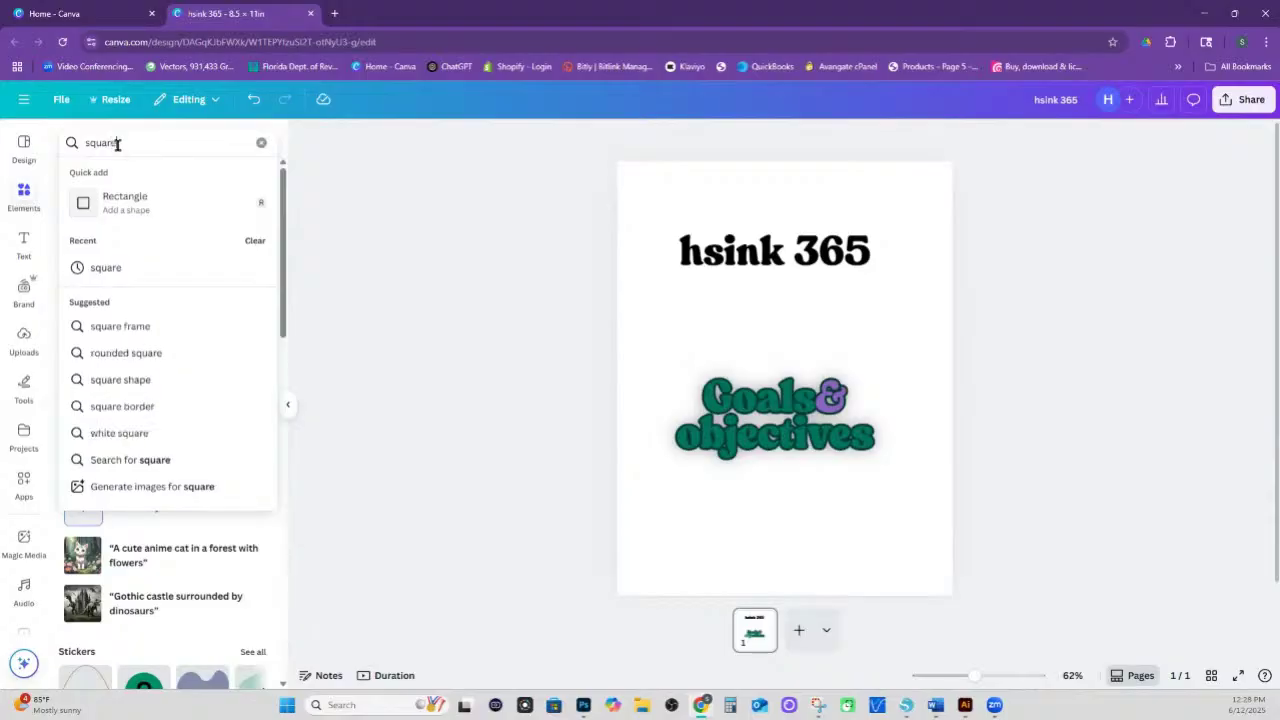
key("Return")
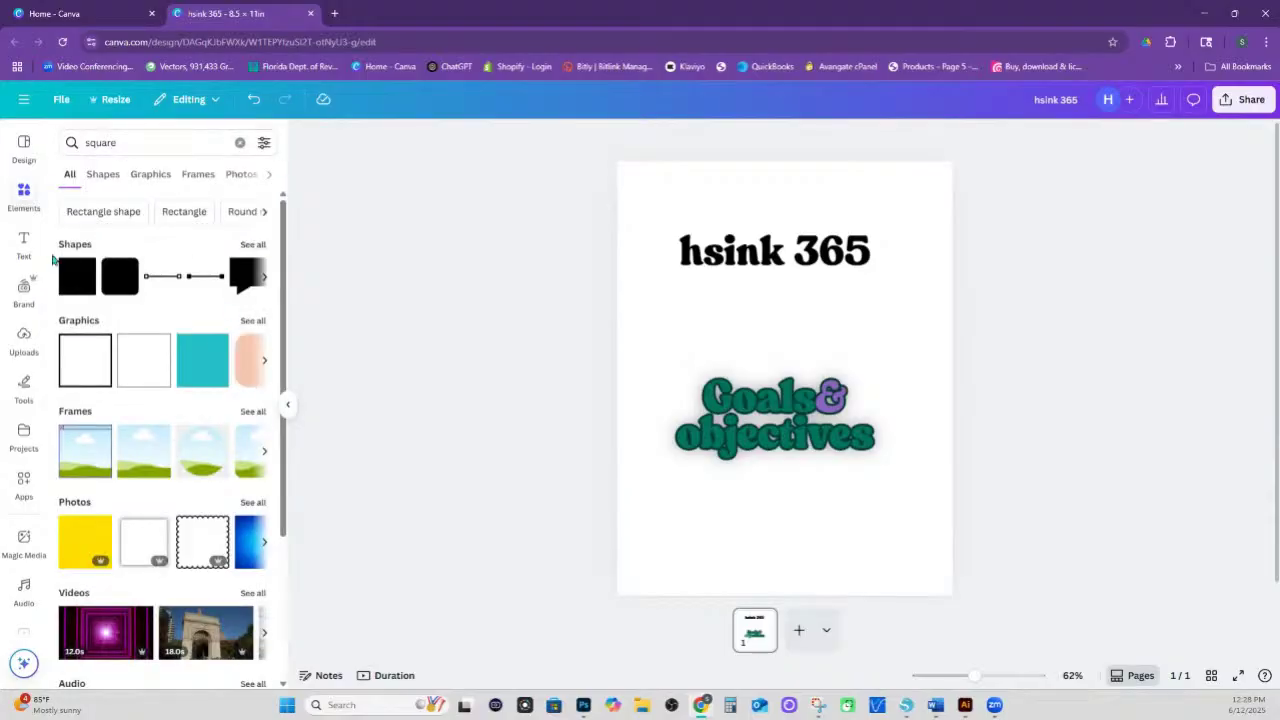
left_click(197, 358)
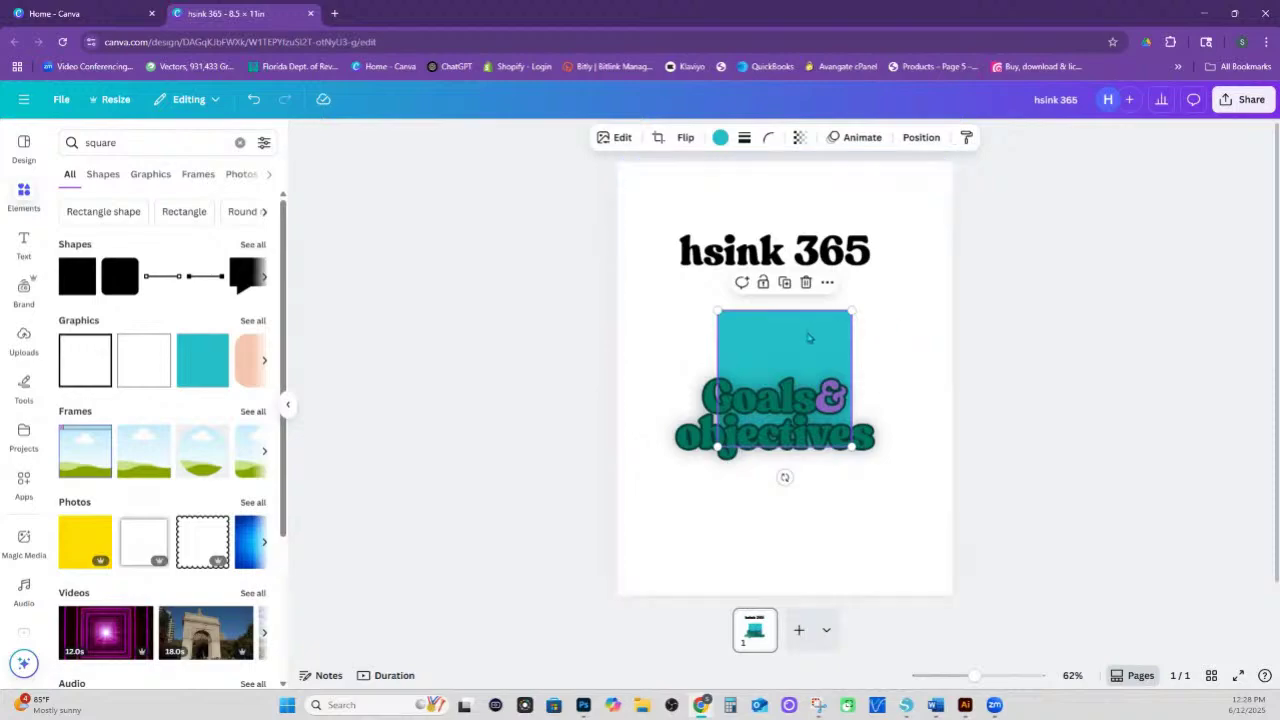
left_click_drag(813, 328, 840, 315)
- Recolor the square graphic with the purple from the document colors and open its image editing options
left_click(720, 137)
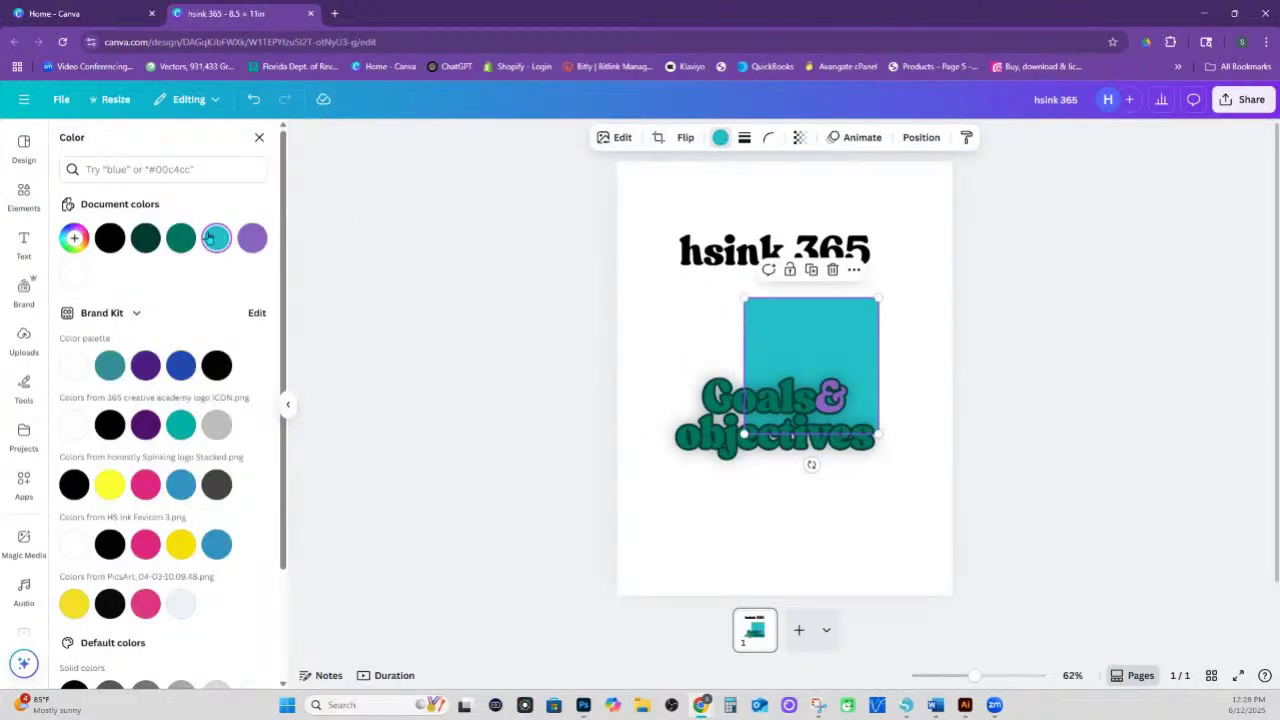
left_click(251, 238)
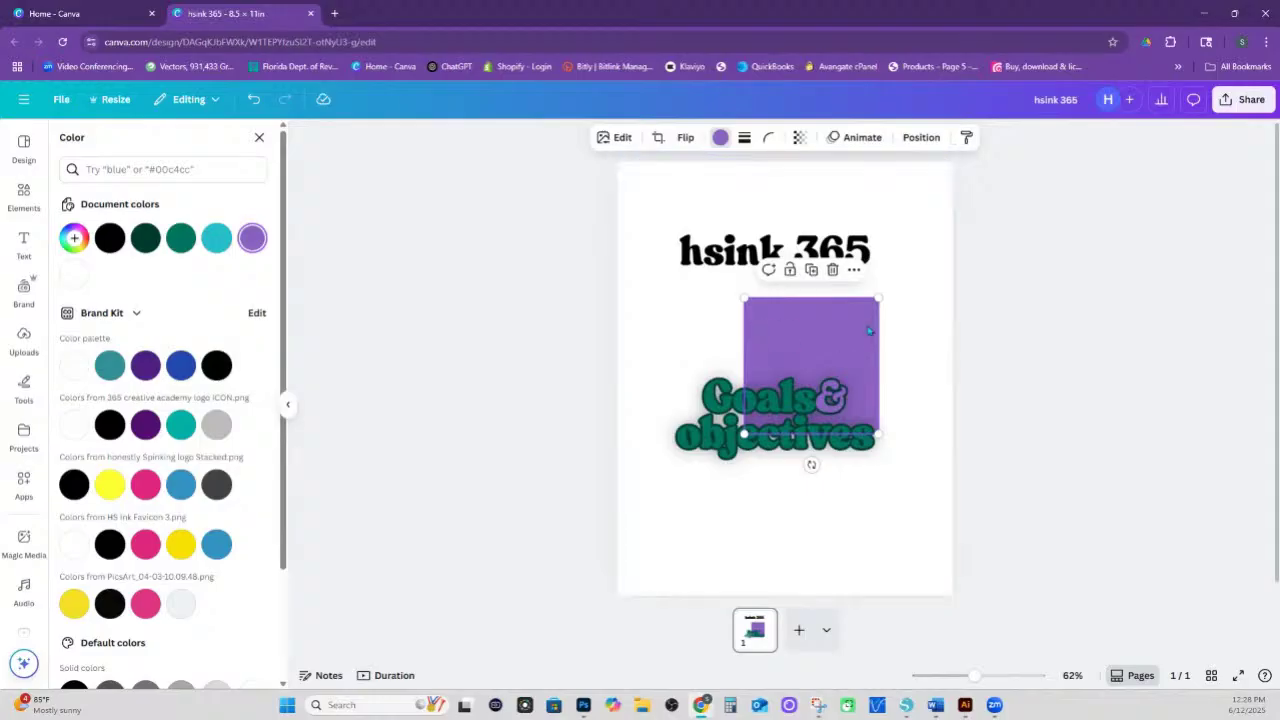
left_click(612, 140)
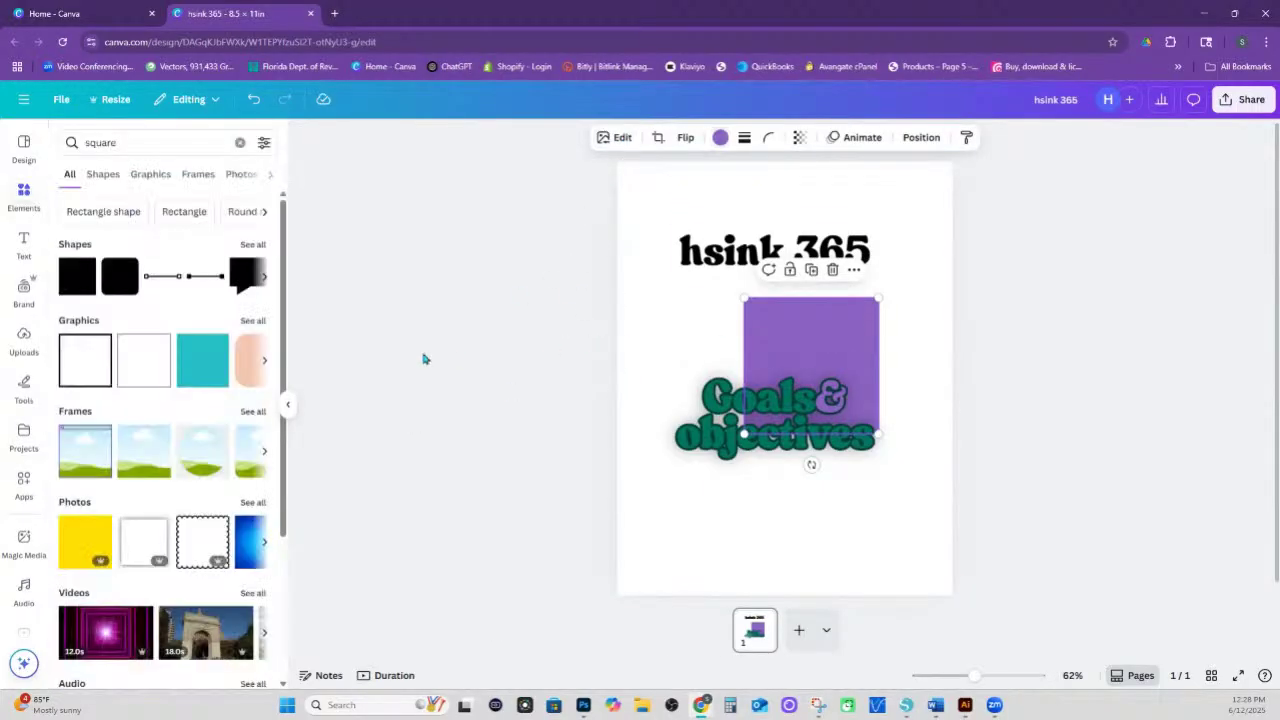
left_click(614, 138)
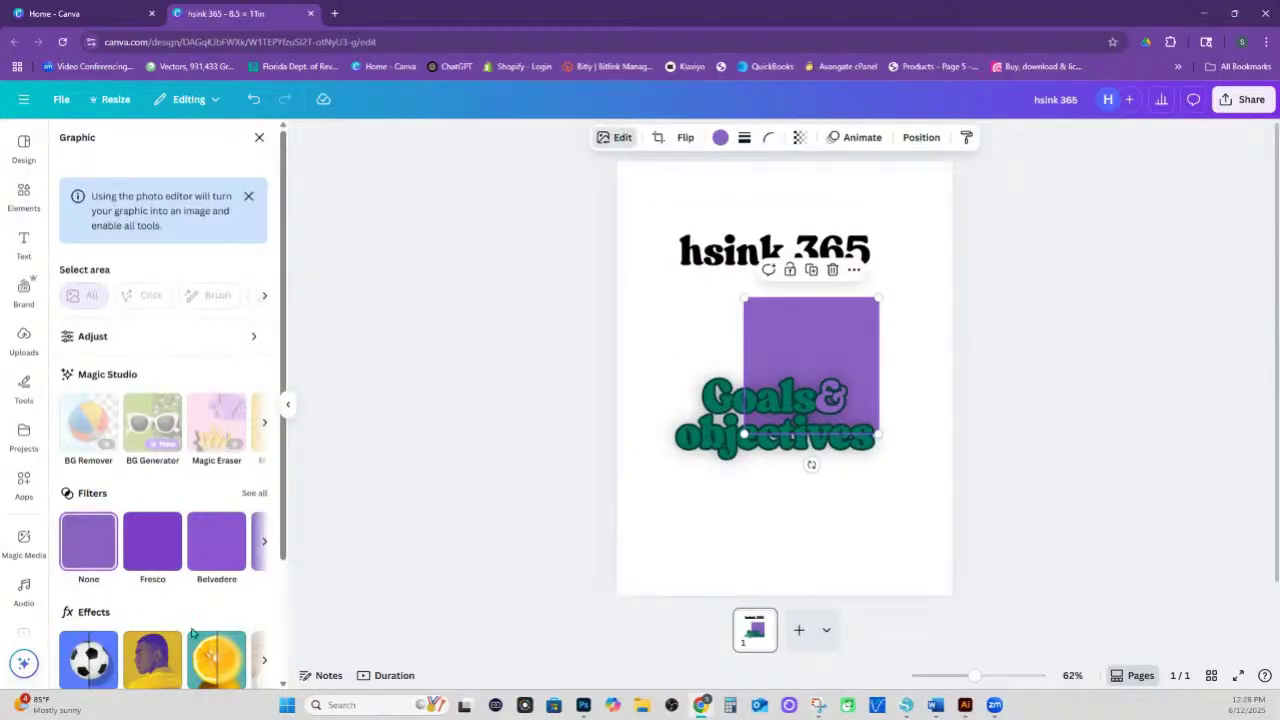
- Apply the Glow shadow effect to the purple square graphic
scroll(192, 632, "down", 2)
scroll(194, 260, "up", 1)
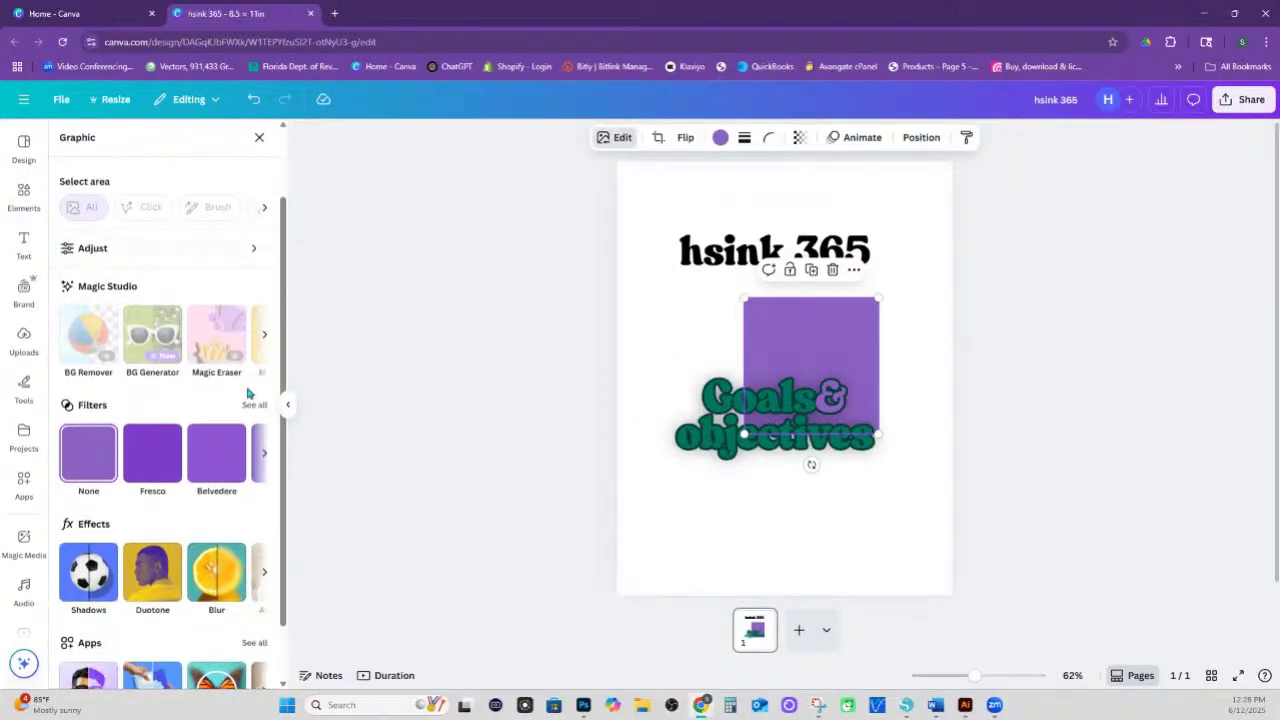
scroll(77, 510, "down", 1)
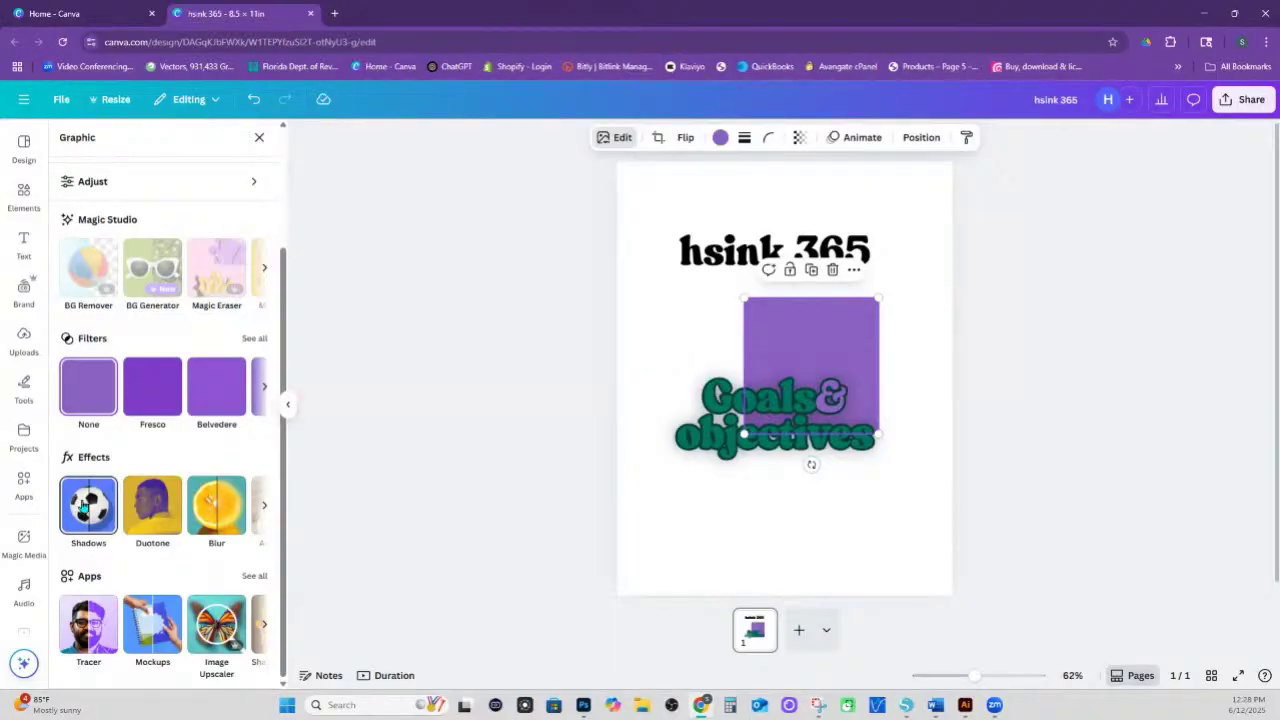
left_click(83, 508)
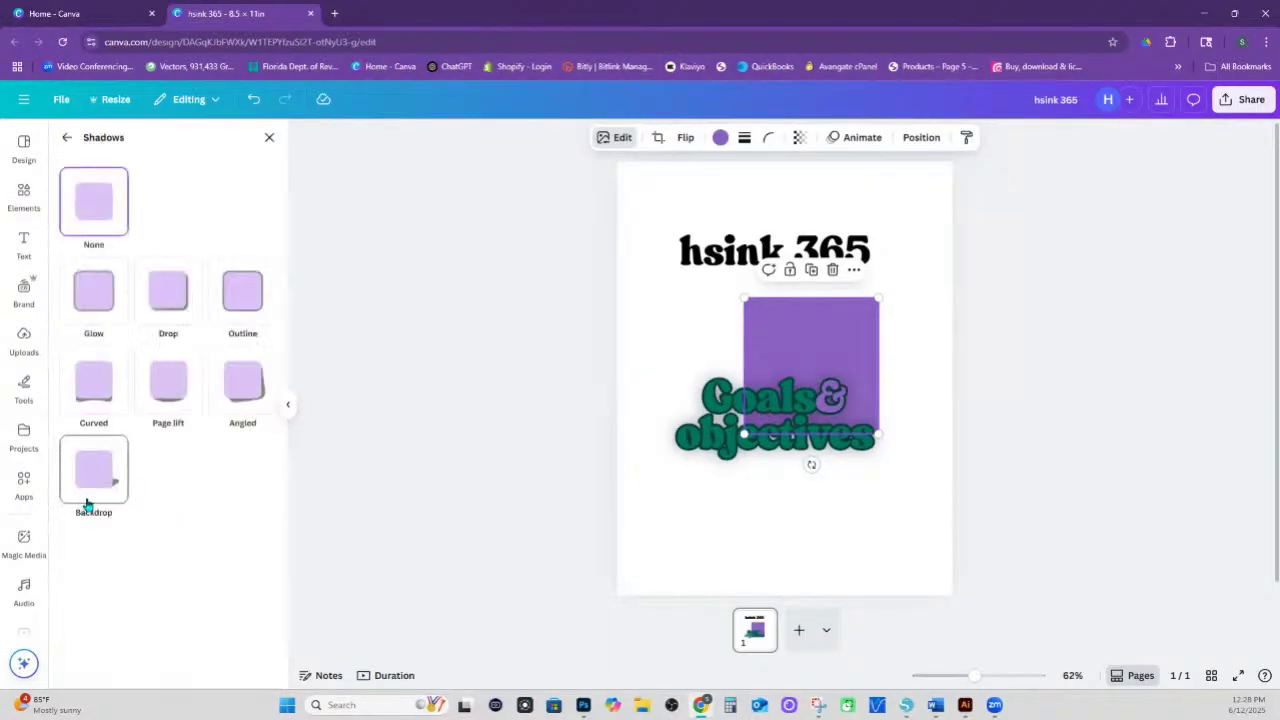
left_click(92, 293)
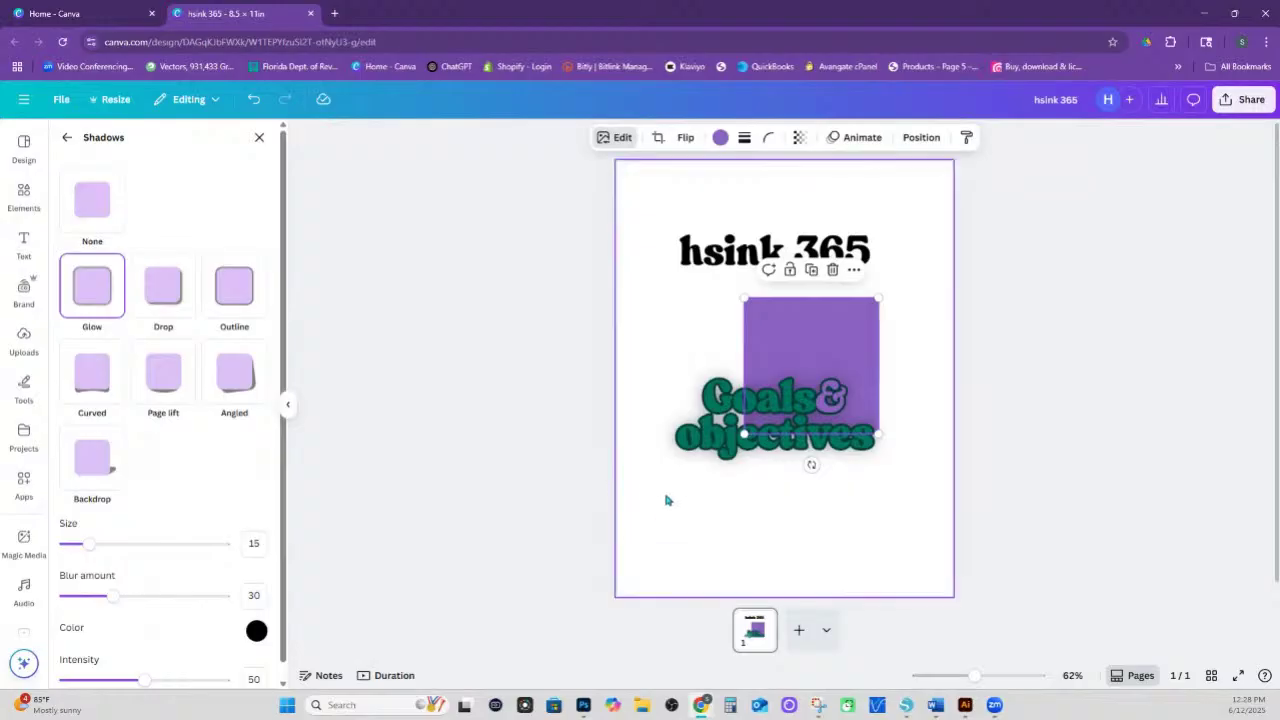
- Move the stacked "Goals & objectives" text down below the purple square, and delete the square
left_click(690, 440)
left_click_drag(654, 413, 770, 503)
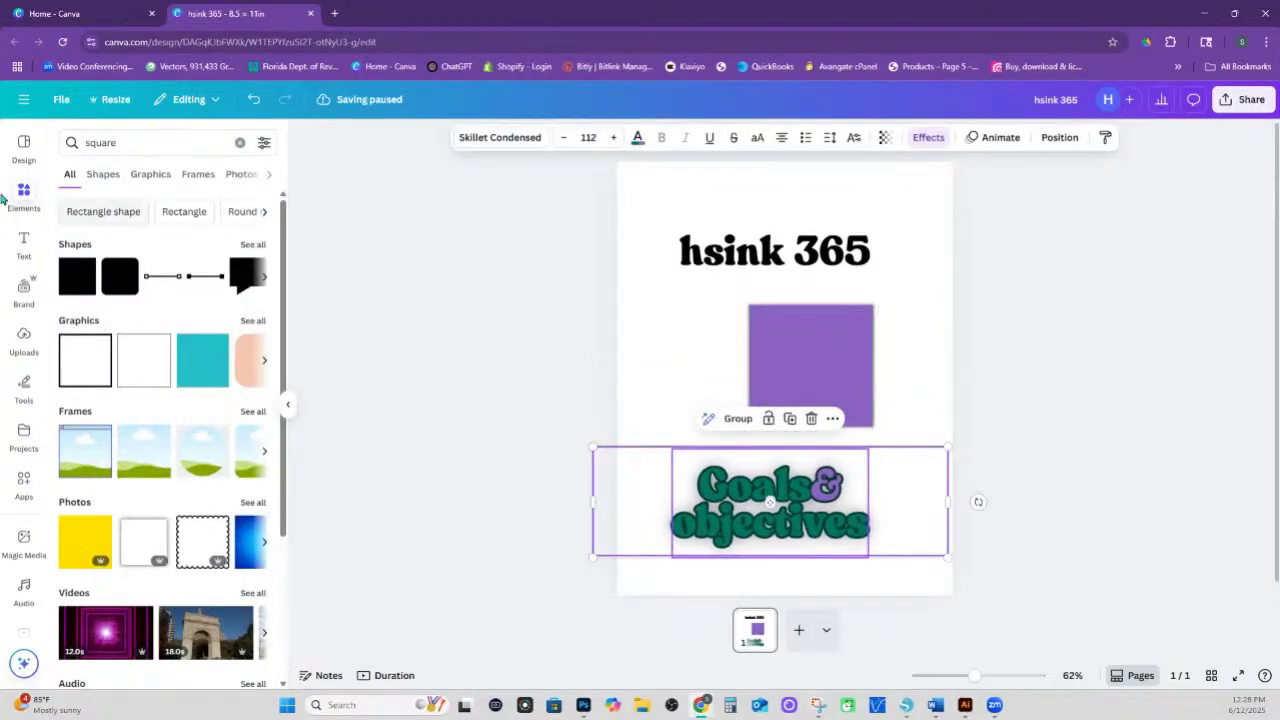
left_click(816, 358)
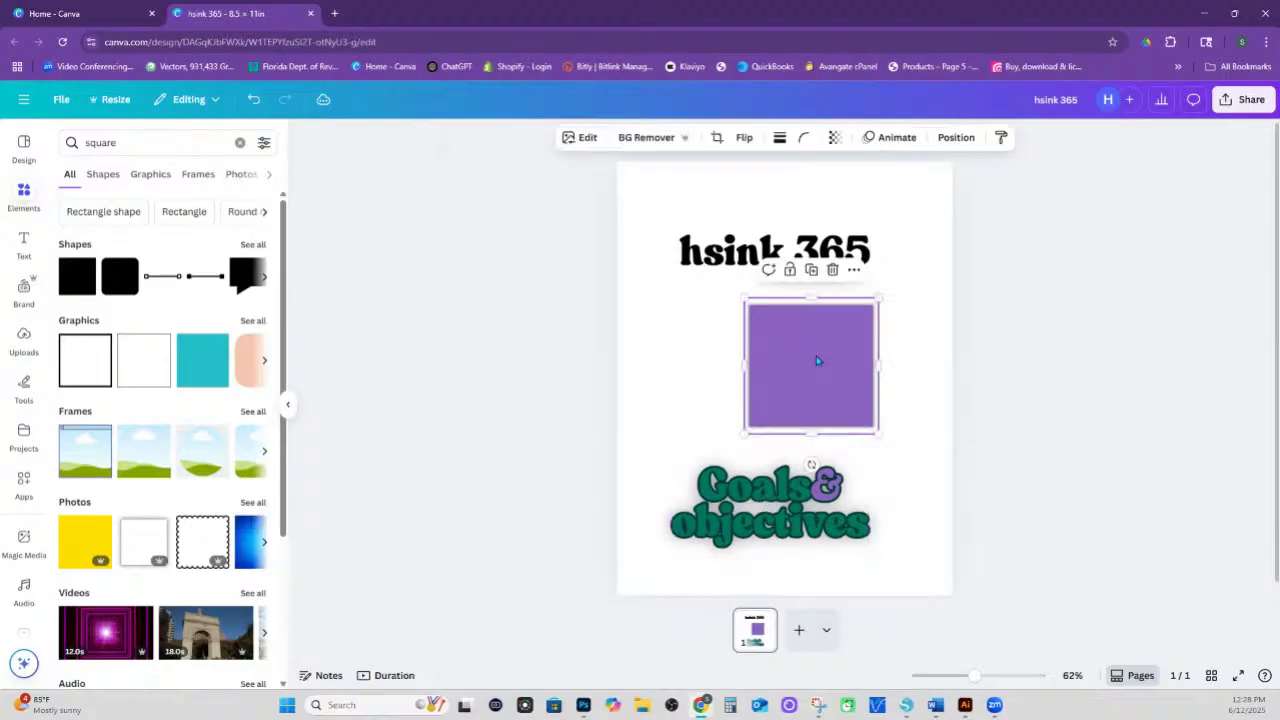
key("Delete")
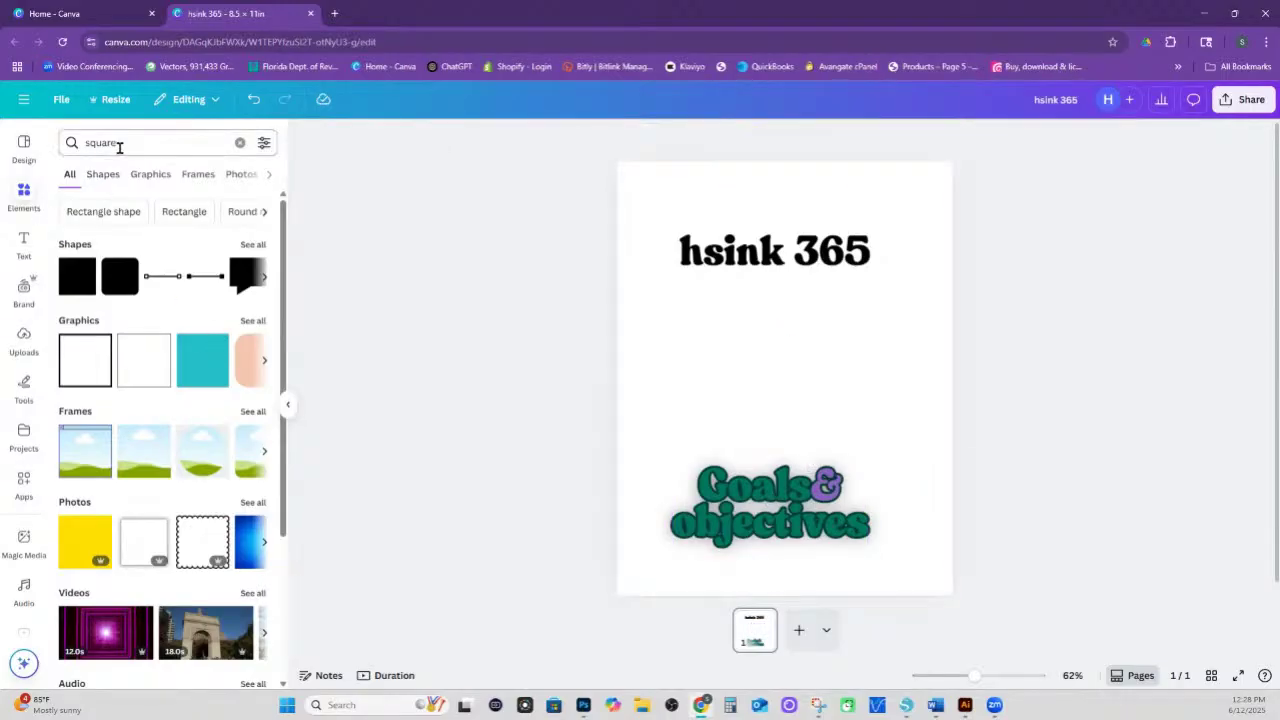
- Search the elements for "letters"
left_click_drag(124, 144, 58, 147)
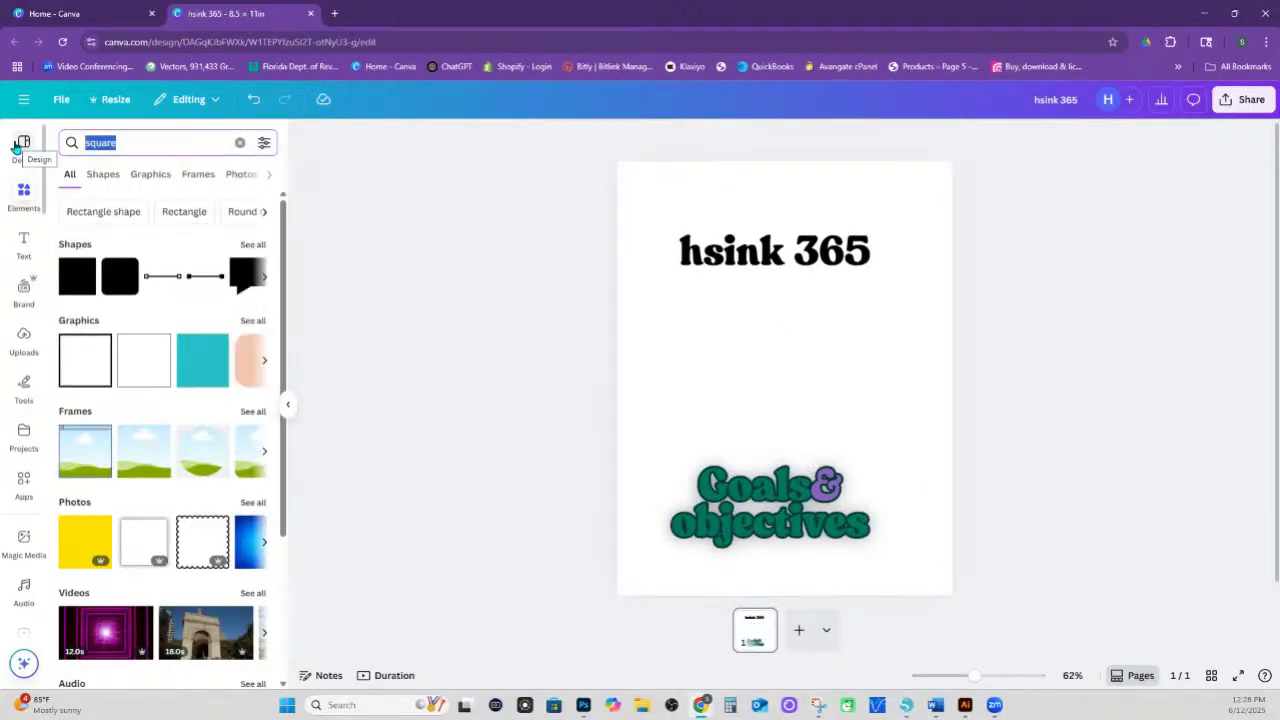
type("letters")
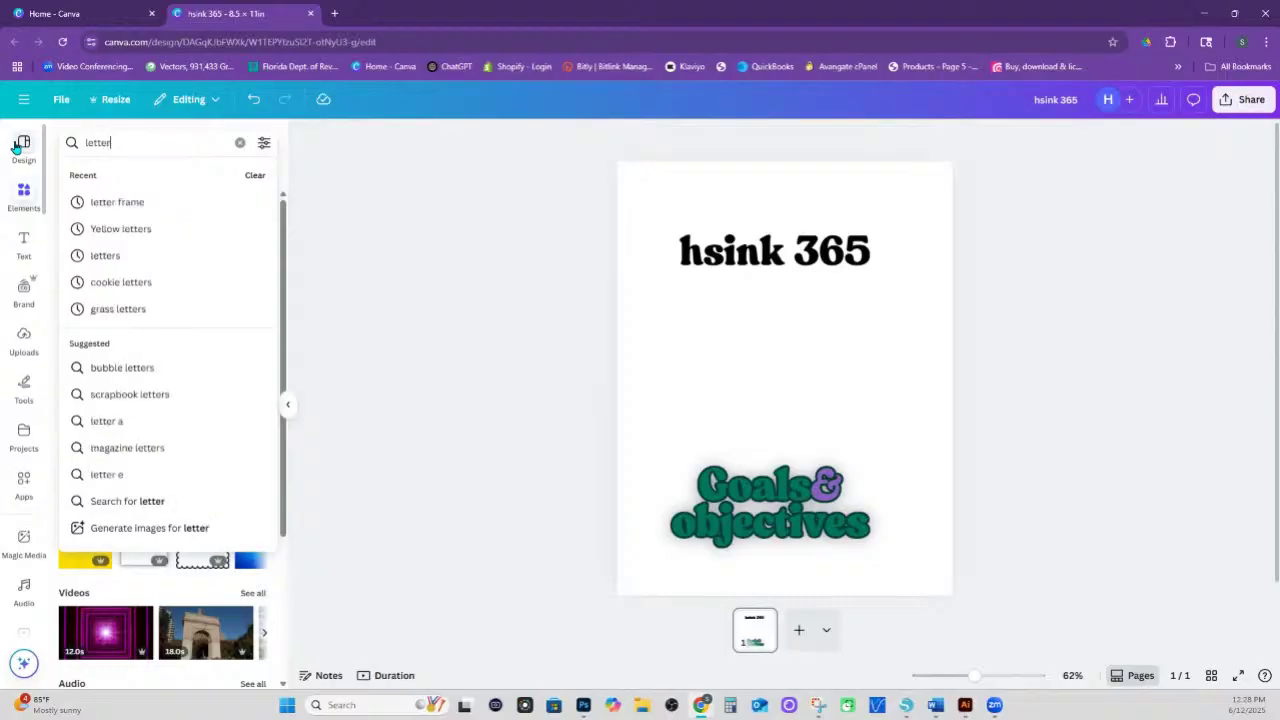
key("Return")
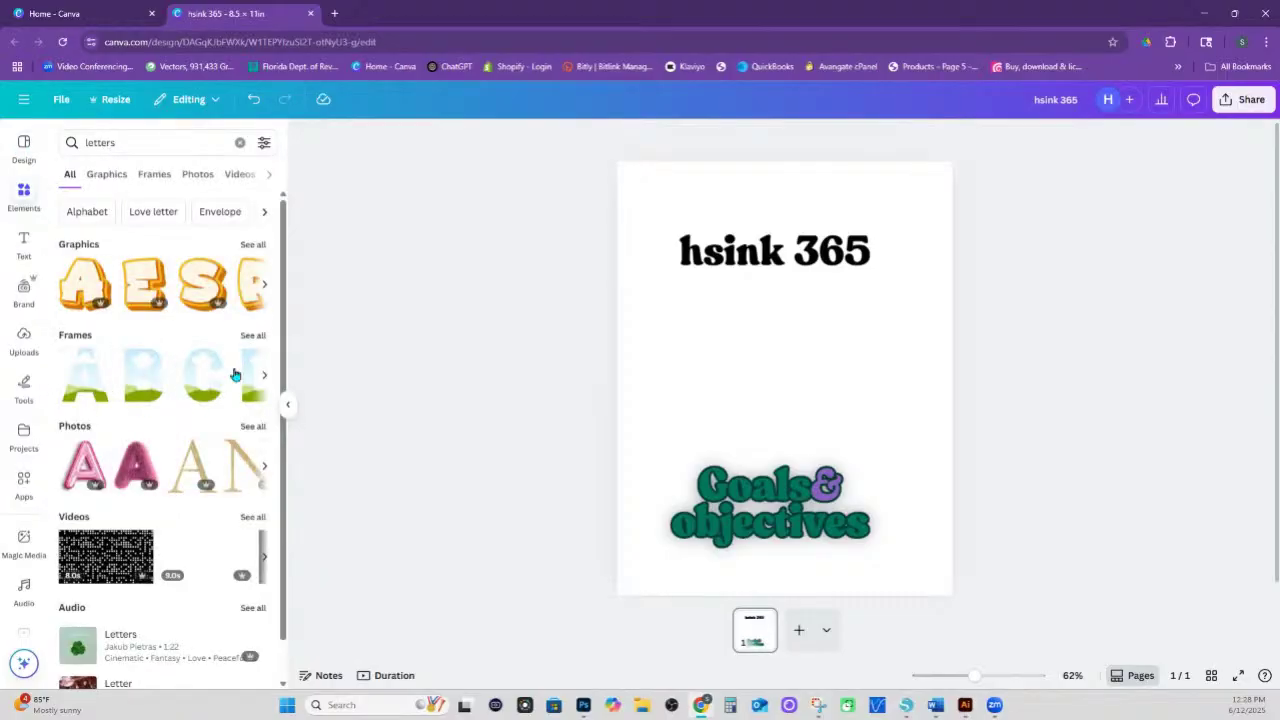
left_click(85, 465)
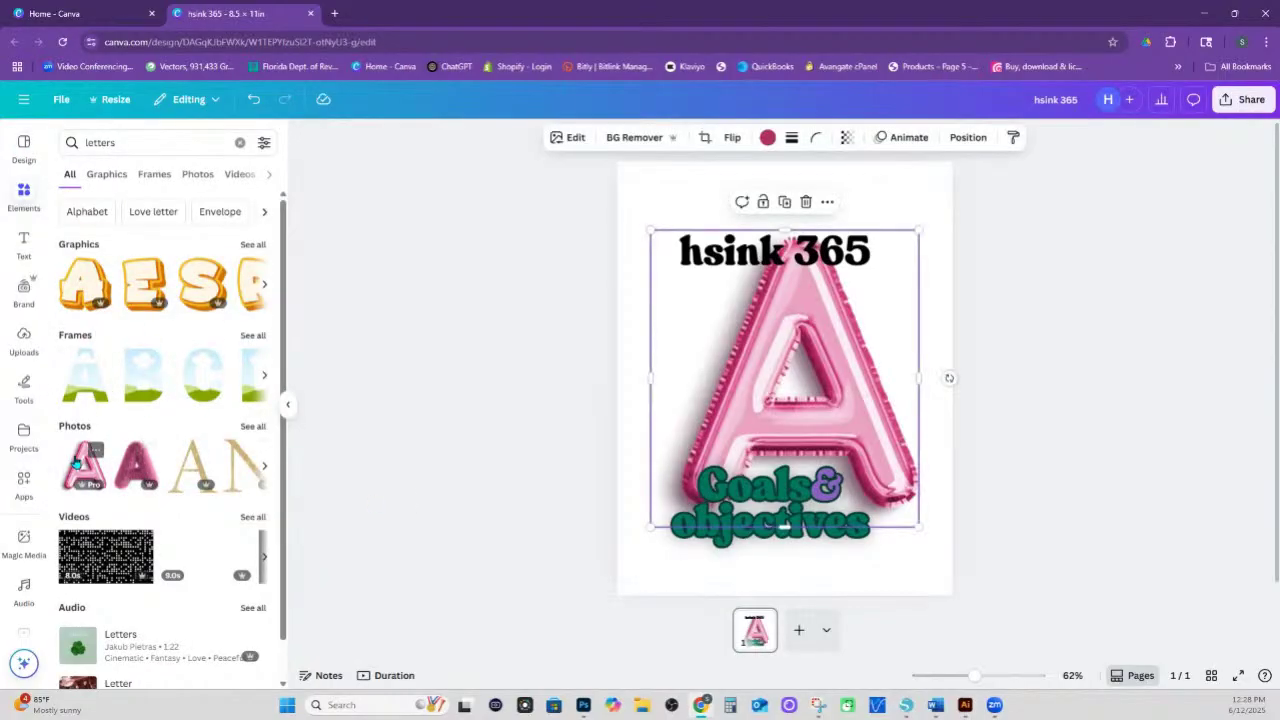
left_click_drag(918, 527, 797, 392)
key("Delete")
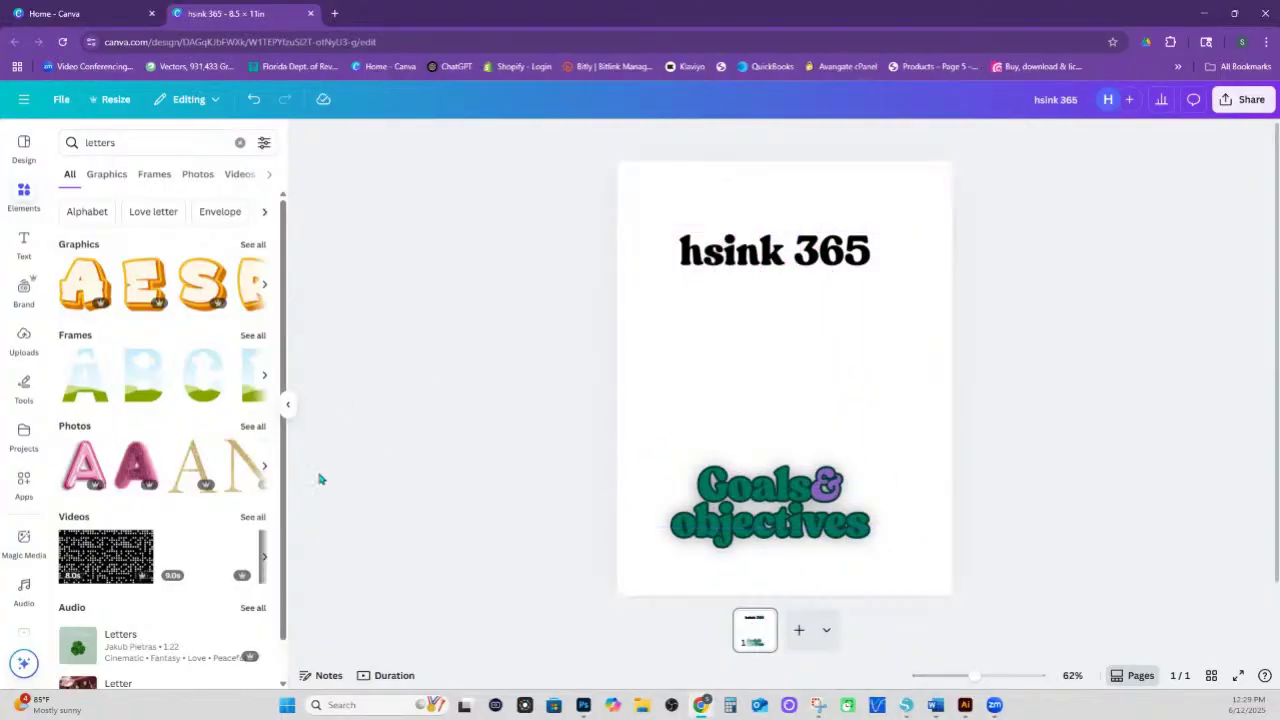
- Show all letter photos and add the purple balloon A, scaled down and placed below the "hsink 365" heading
left_click(252, 427)
right_click(251, 432)
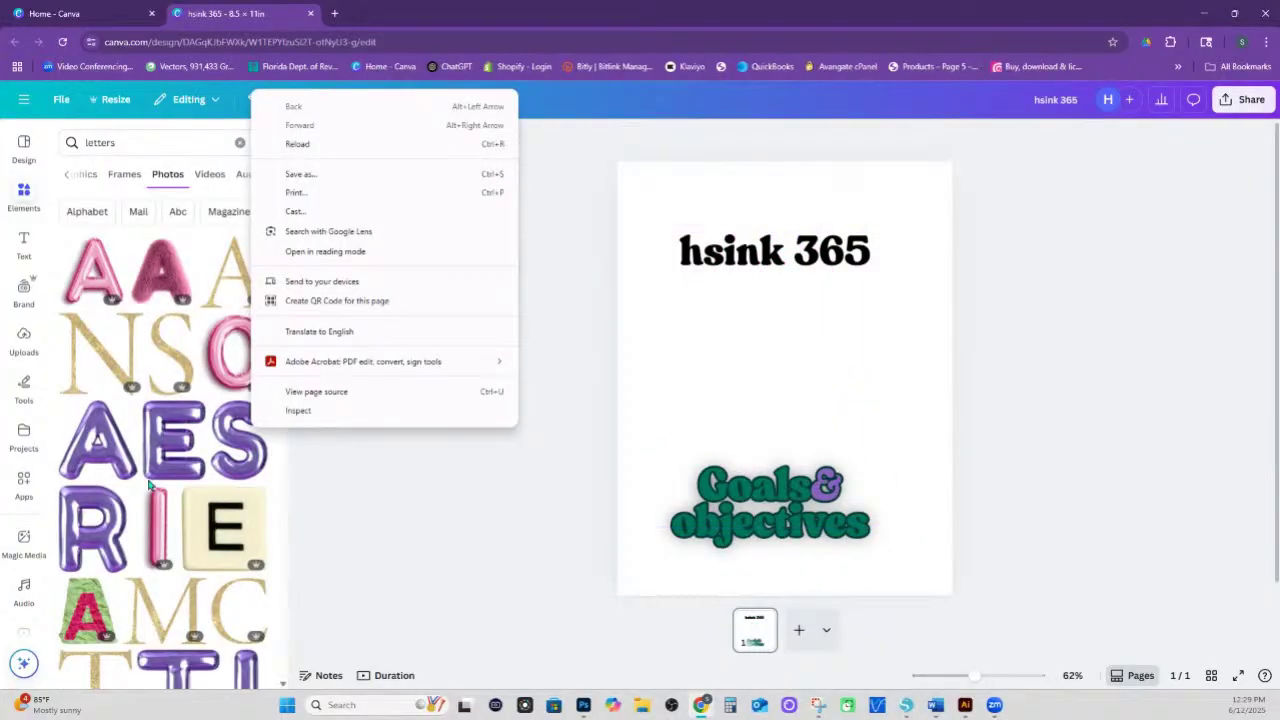
left_click(112, 462)
left_click_drag(916, 512, 766, 357)
left_click_drag(708, 300, 708, 377)
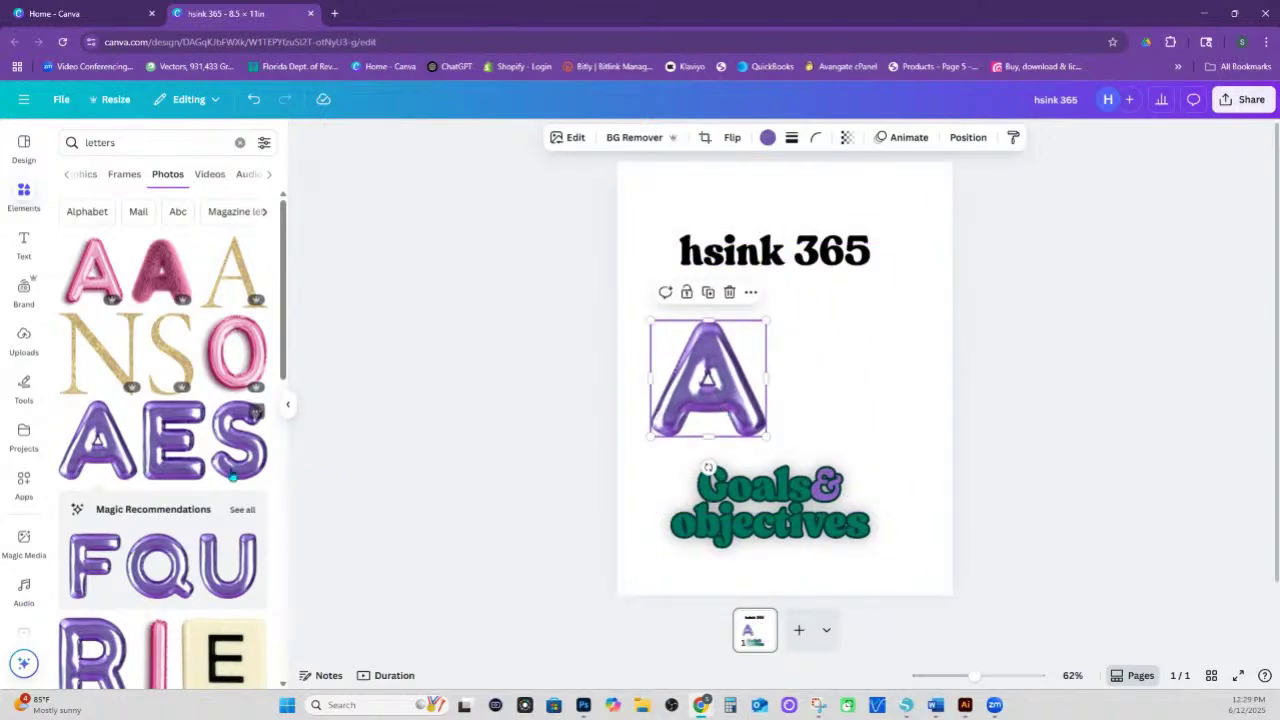
- Add the purple balloon S at a reduced size below the heading, and delete the purple A
left_click(232, 476)
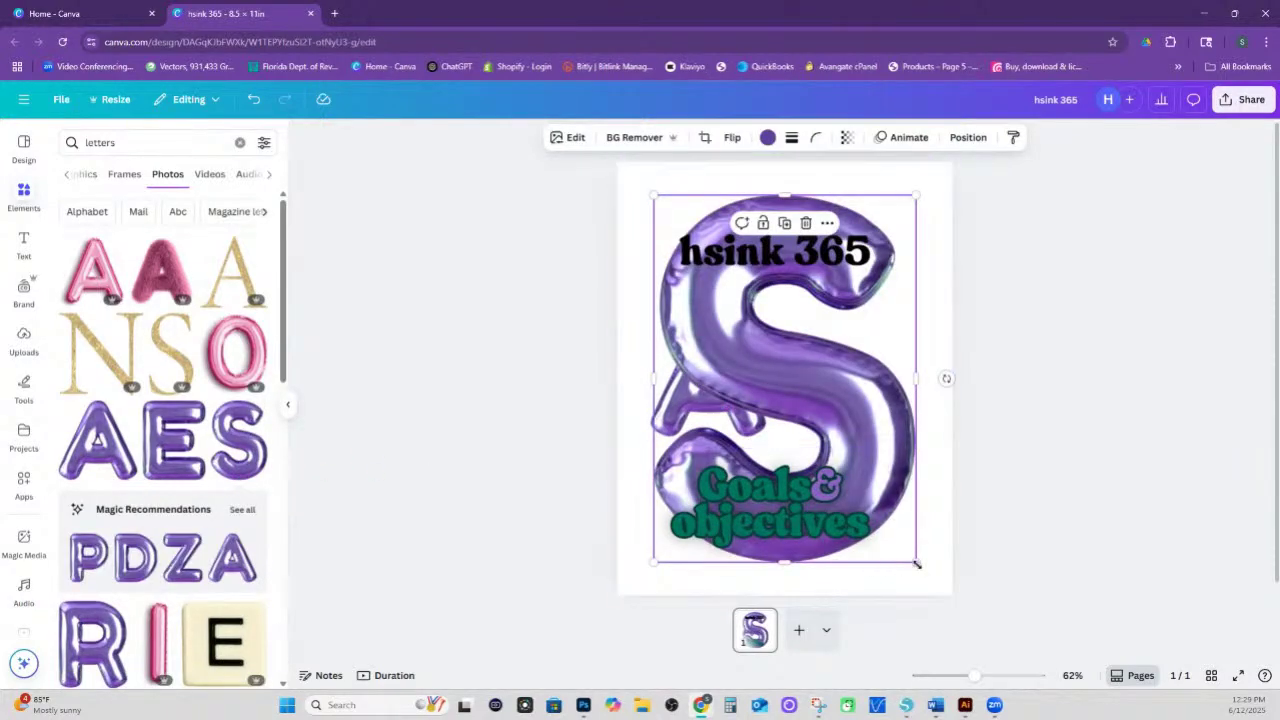
left_click_drag(916, 564, 854, 406)
left_click(727, 413)
key("Delete")
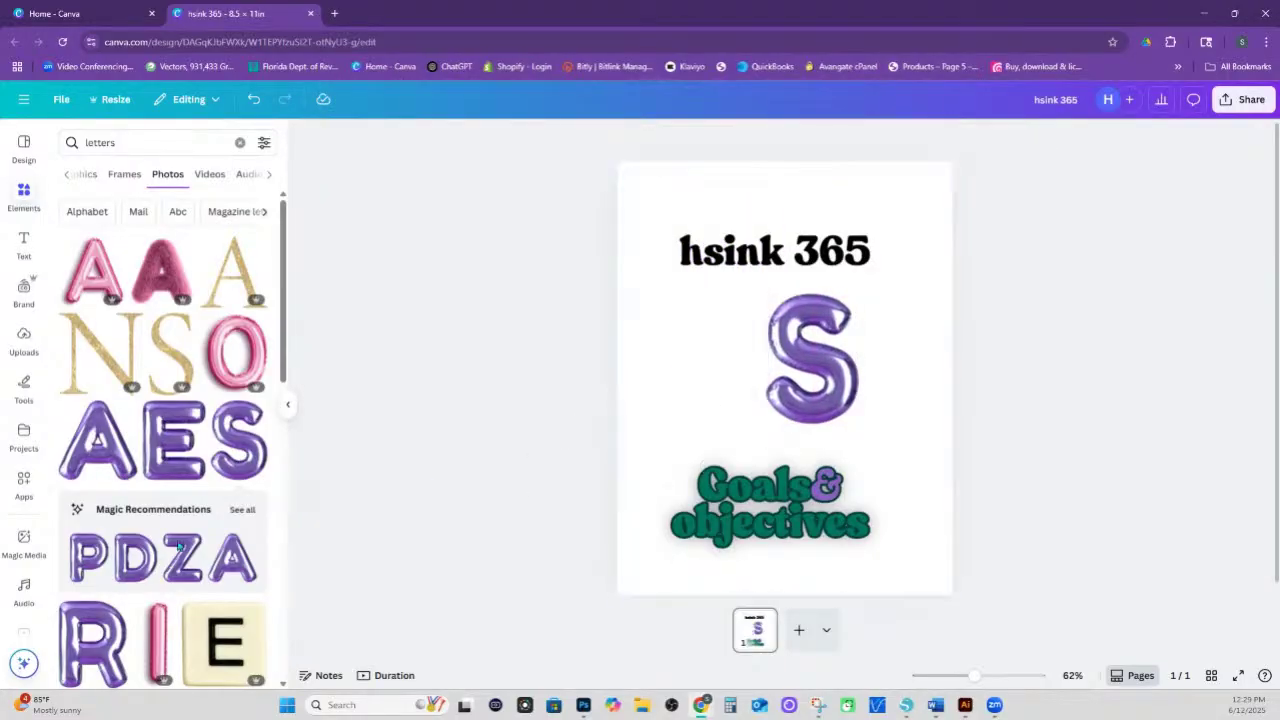
- Add a second purple balloon S and show the full letter collection it belongs to
scroll(228, 476, "down", 5)
scroll(228, 476, "up", 5)
left_click(228, 476)
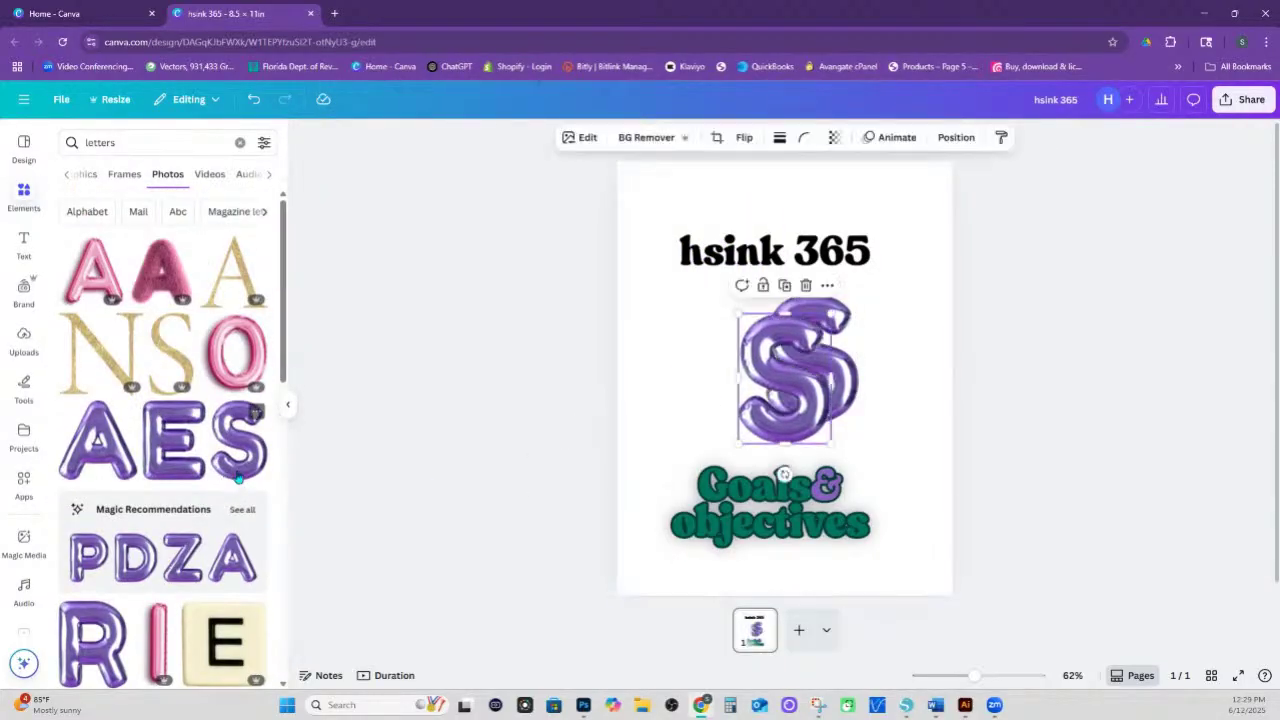
left_click(257, 411)
left_click(336, 670)
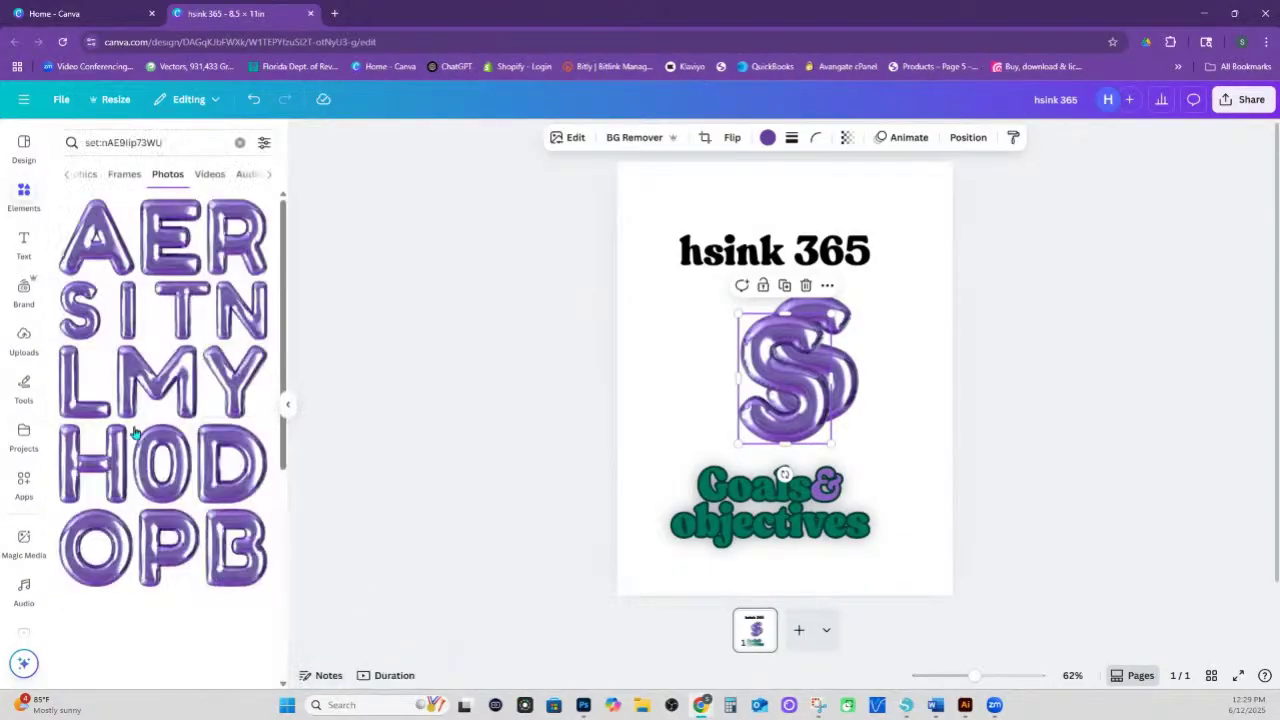
- Add the purple balloon H, scaled down to sit directly before the S, and remove the duplicate S
left_click(95, 463)
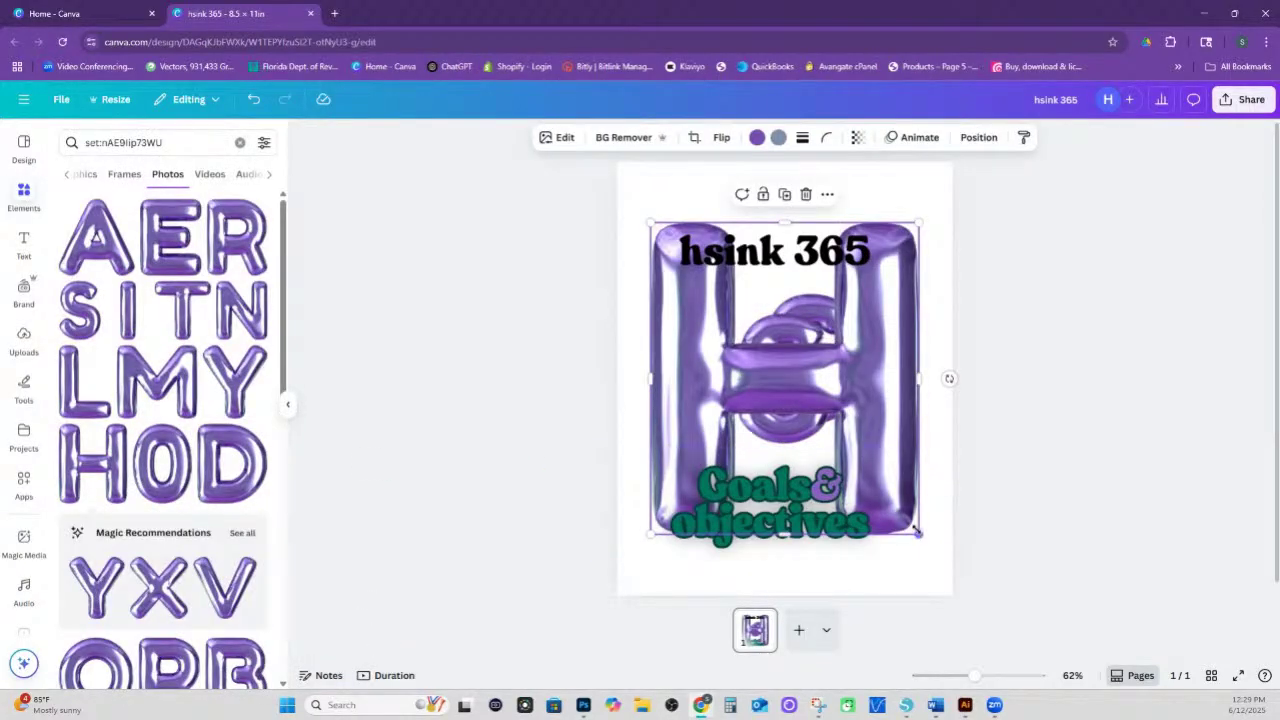
left_click_drag(918, 533, 757, 353)
left_click(767, 373)
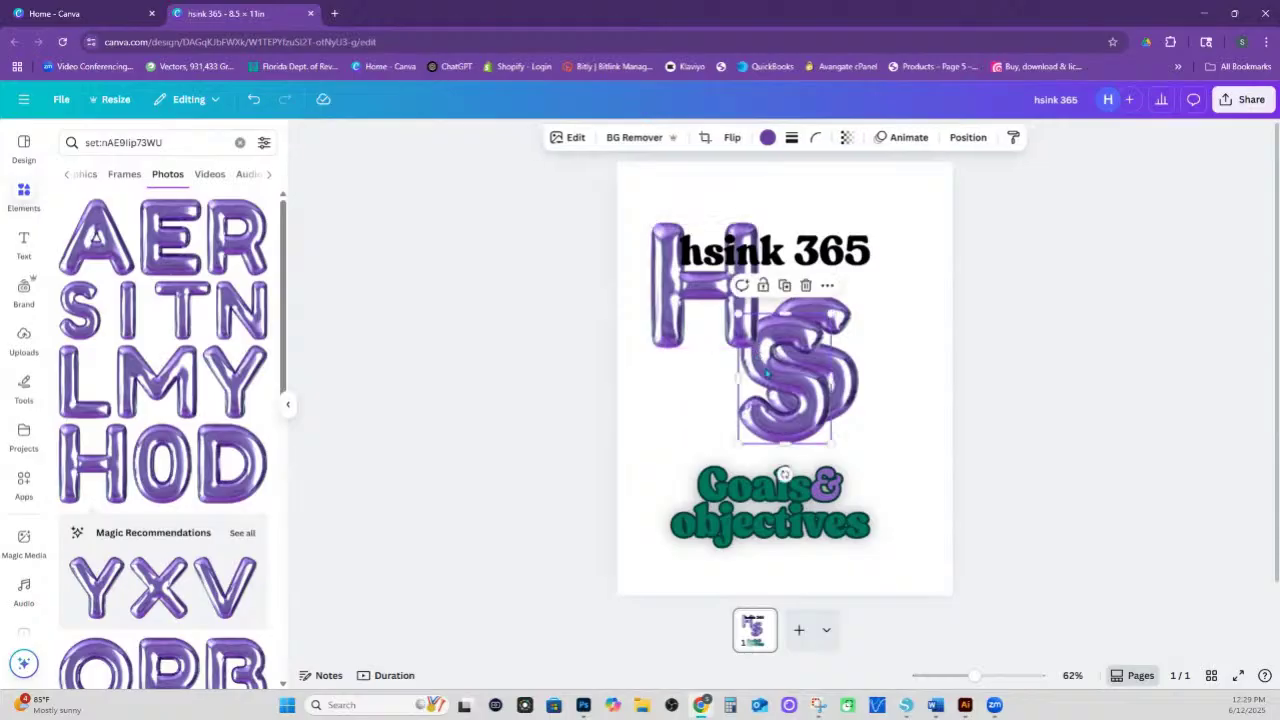
left_click_drag(737, 291, 743, 366)
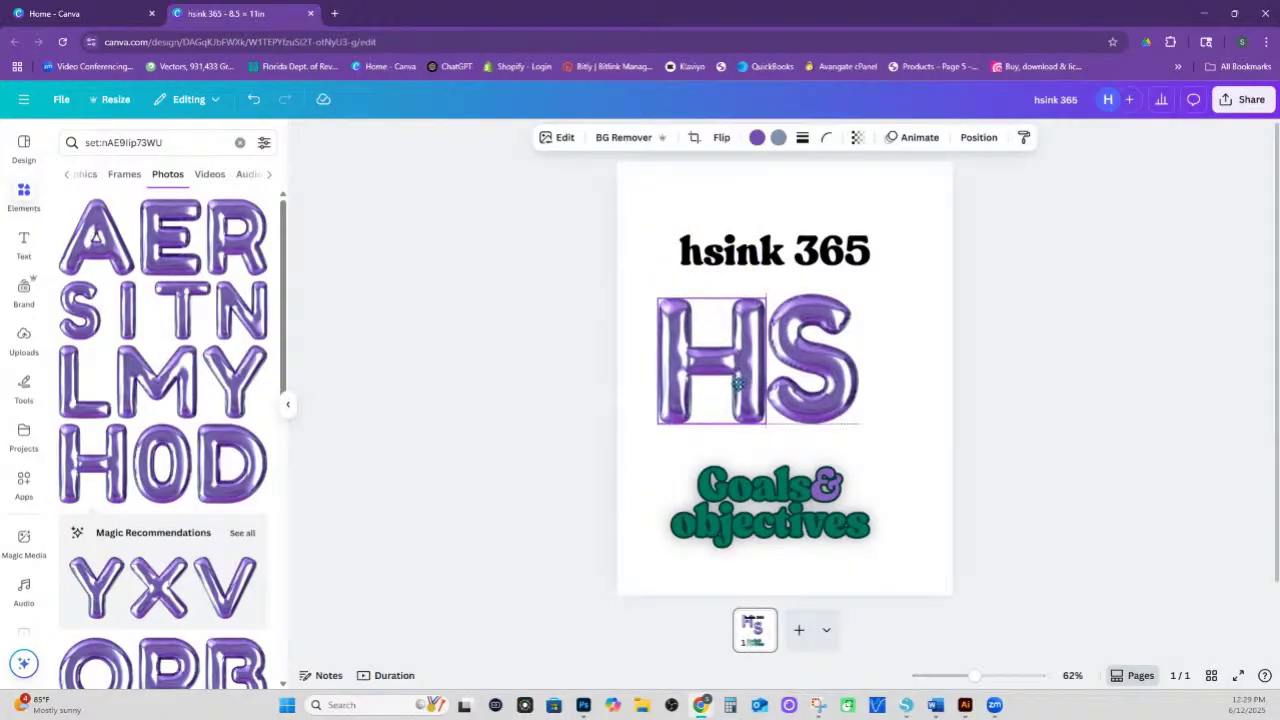
- Align the top of the balloon H with the S and group the two letters
left_click(850, 365, "shift")
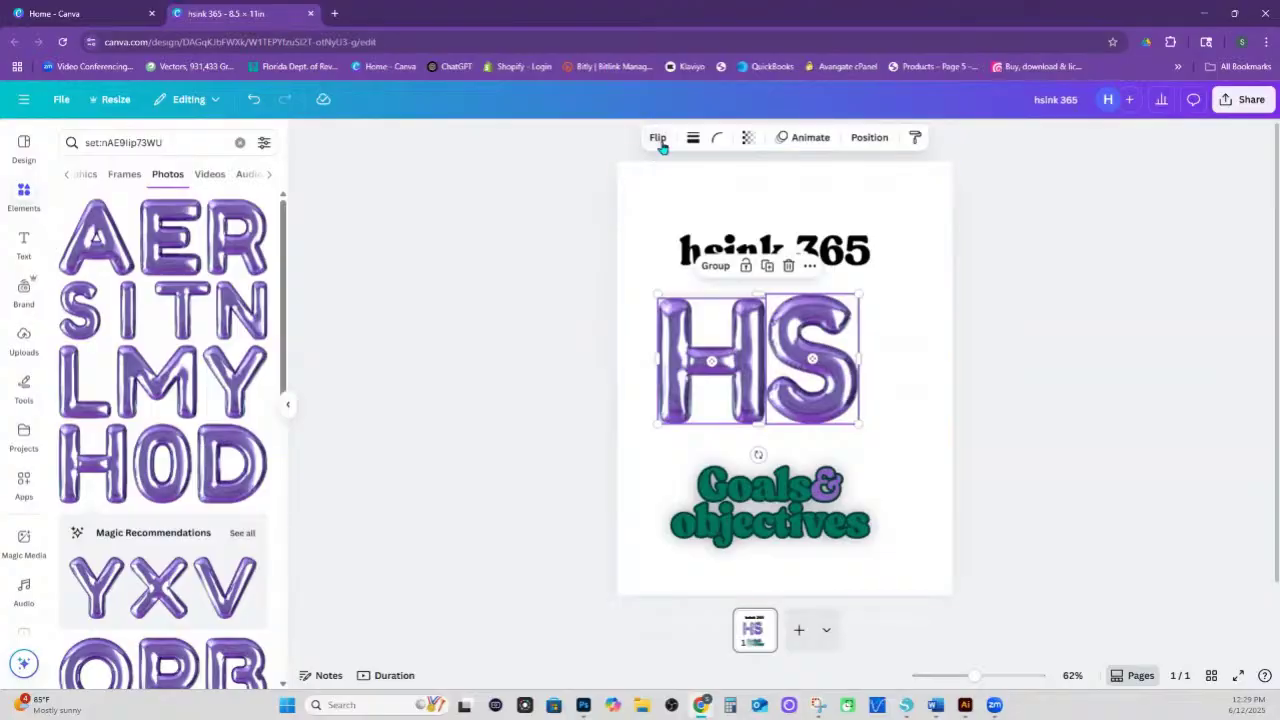
left_click(889, 391)
left_click(743, 348)
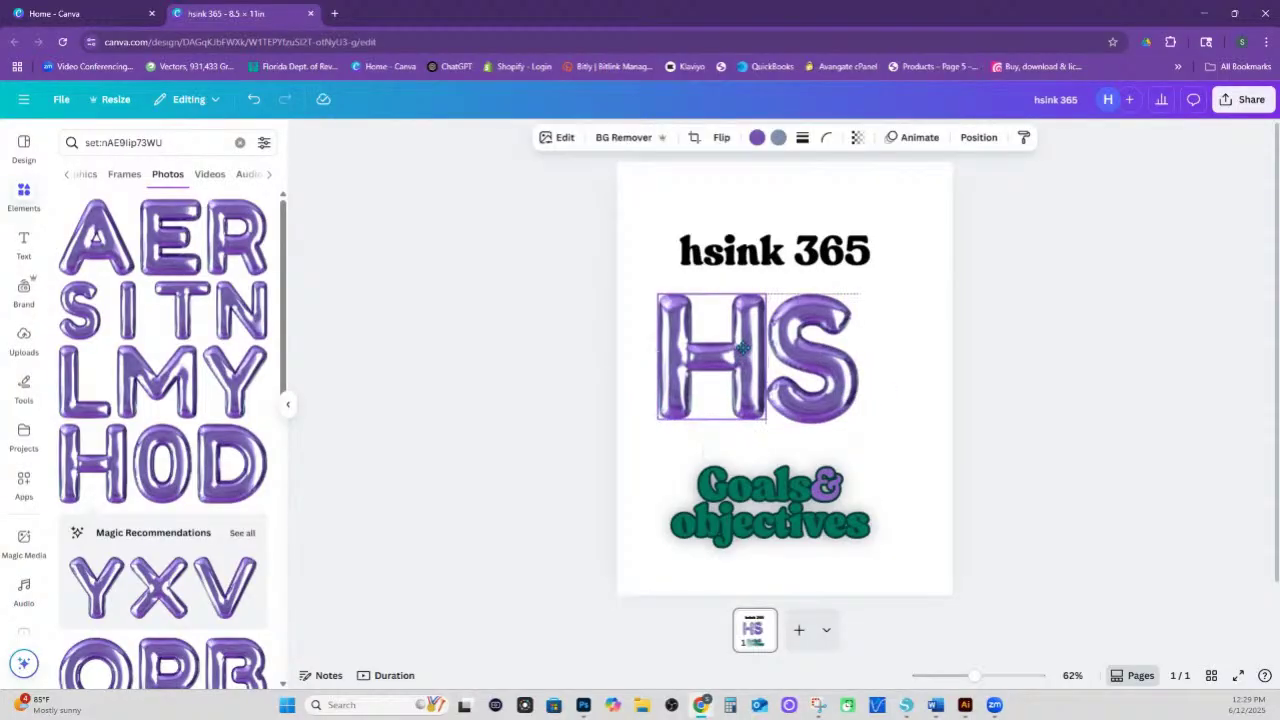
left_click(860, 362, "shift")
right_click(735, 352)
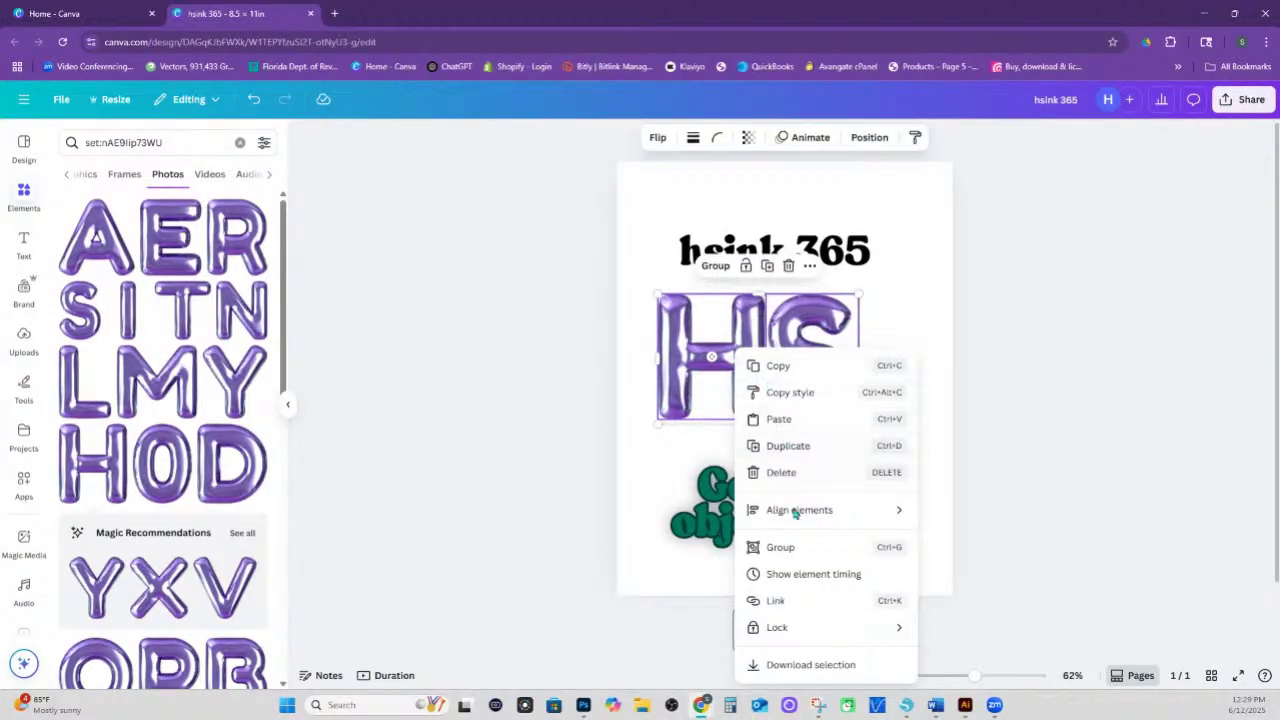
left_click(780, 547)
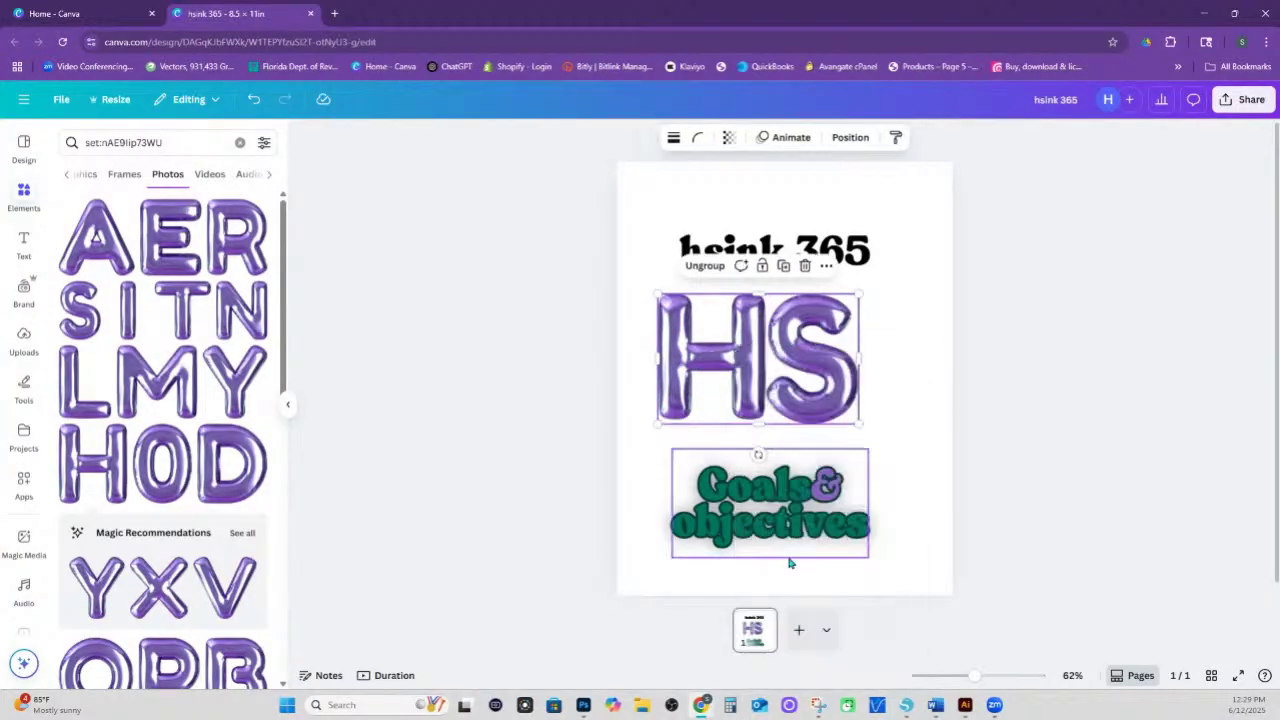
- Apply the Glow shadow effect to the S and the H individually within the group
double_click(818, 348)
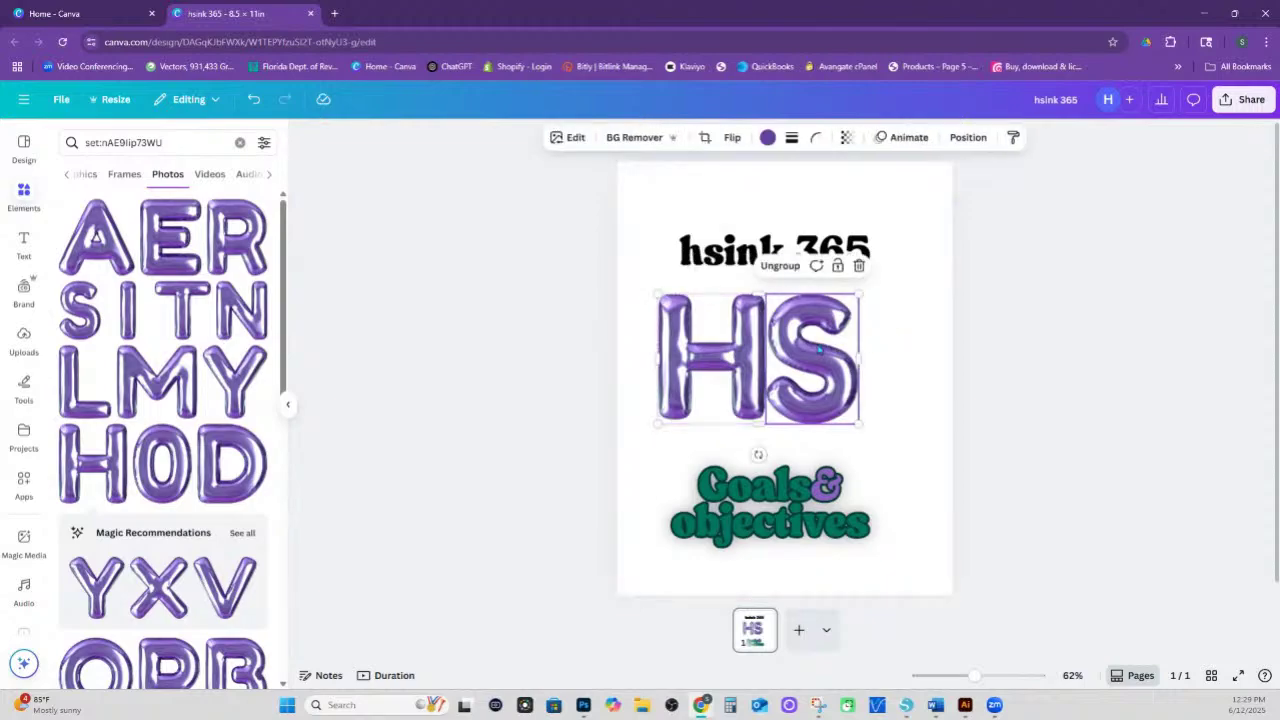
left_click(575, 138)
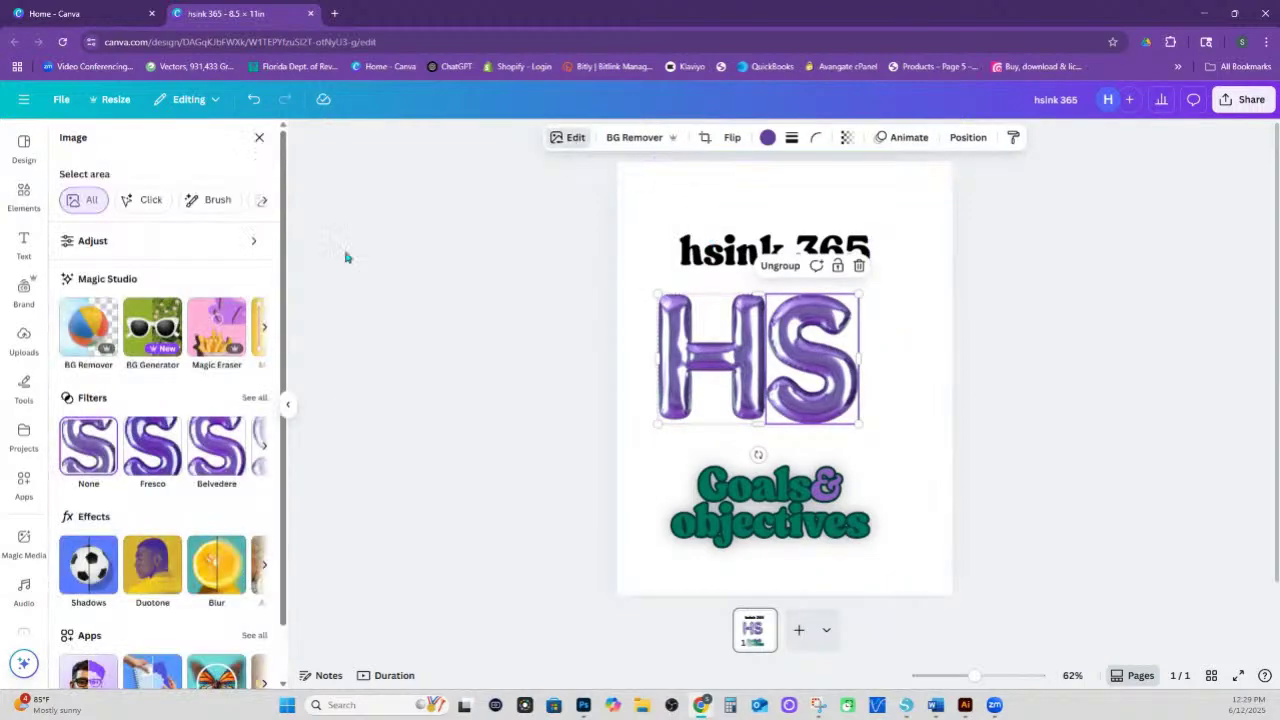
left_click(89, 563)
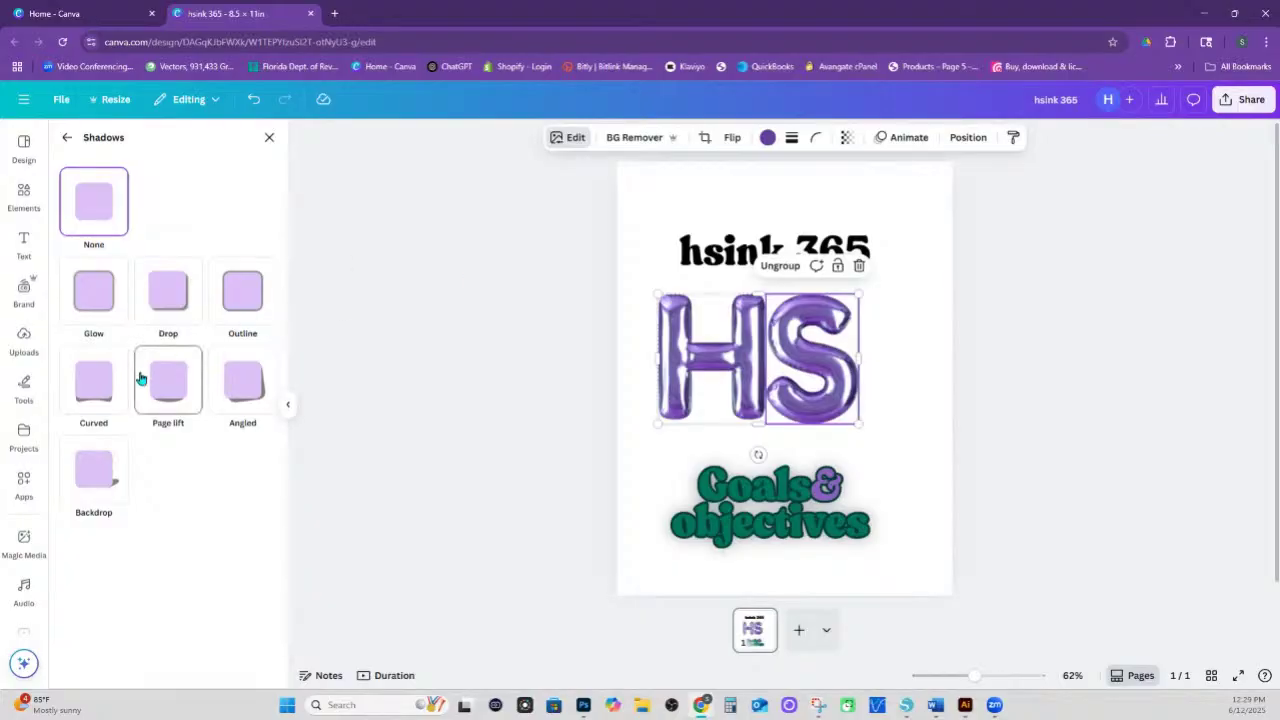
left_click(95, 295)
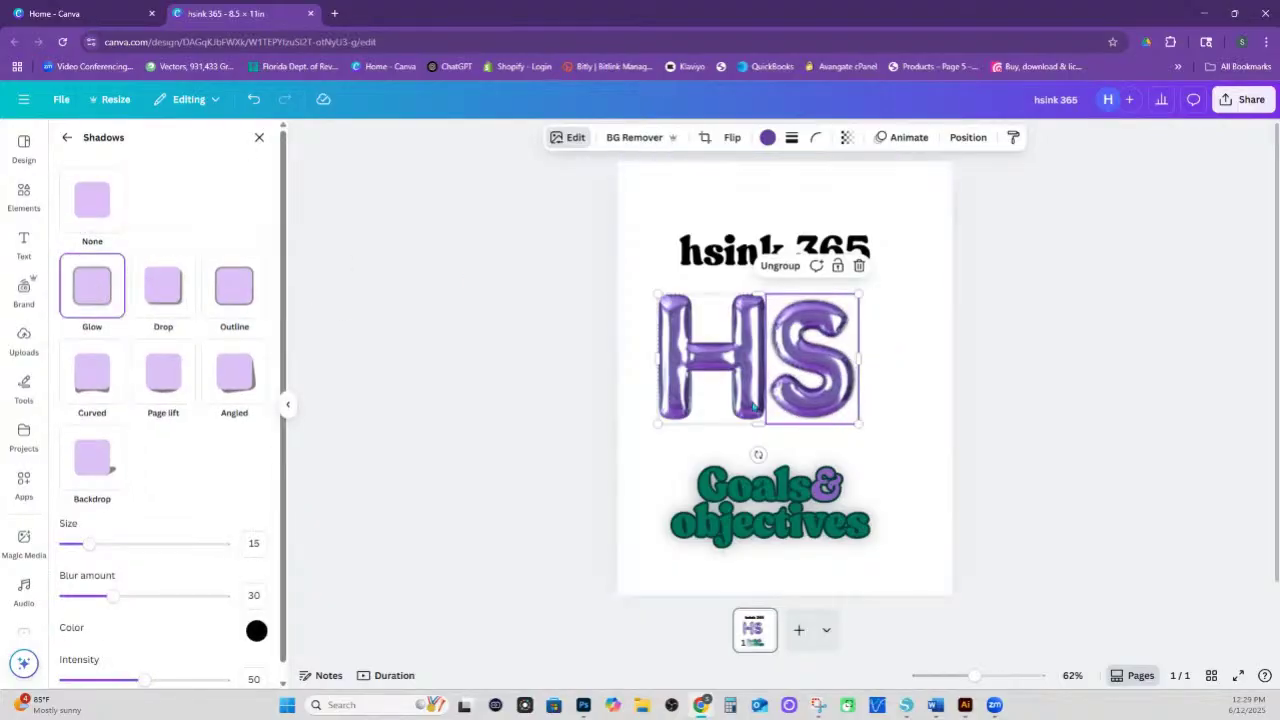
left_click(729, 360)
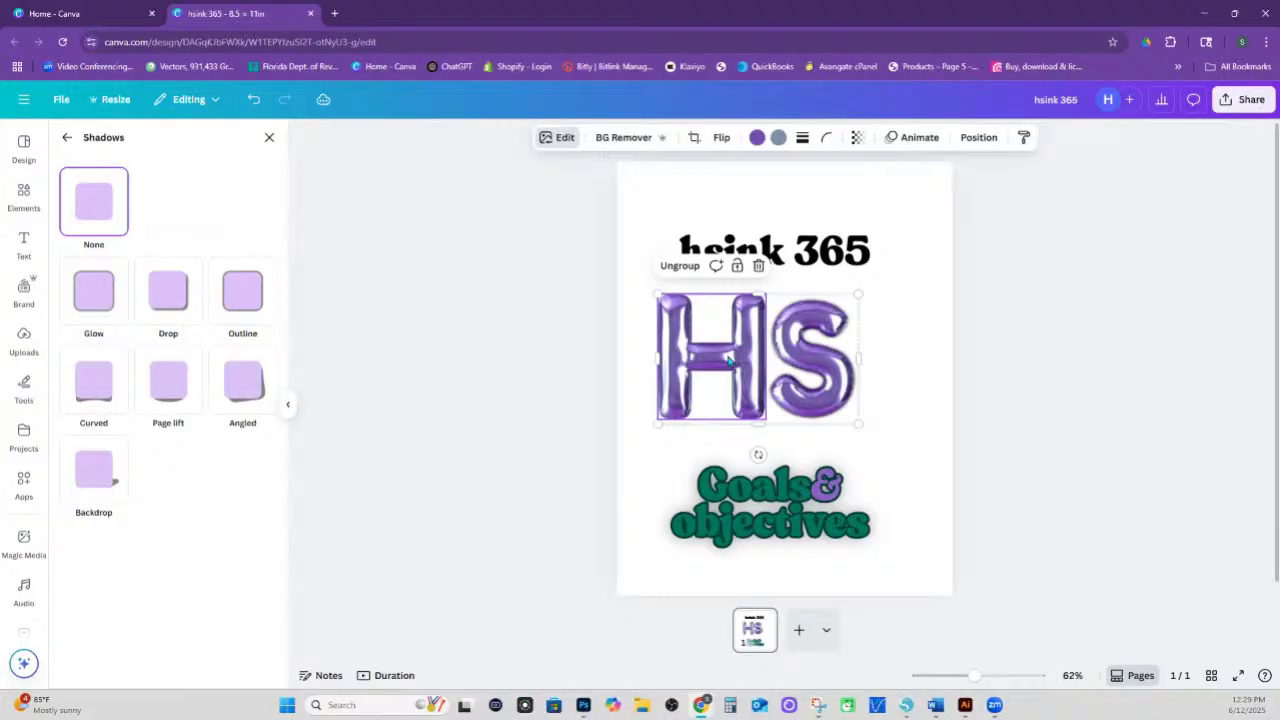
left_click(100, 306)
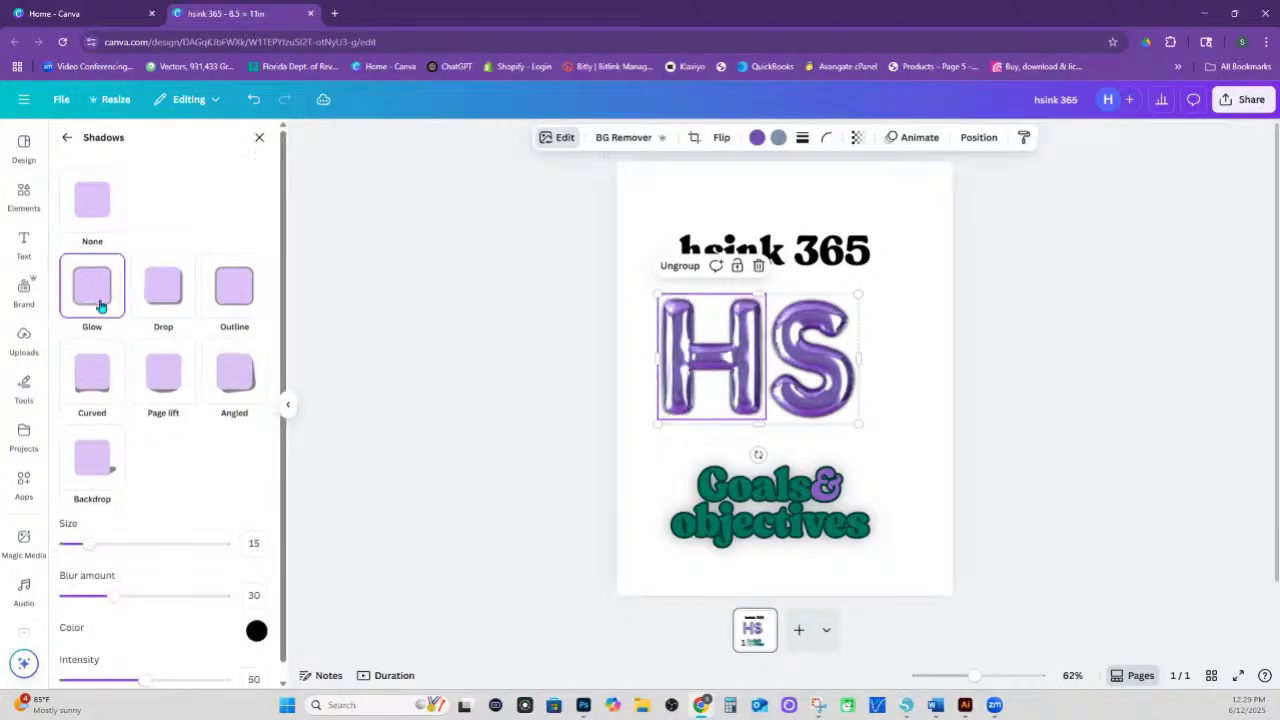
- Try the Drop shadow and a red #CB3838 Outline on the balloon H, and finish with the Backdrop shadow
left_click(165, 300)
left_click(247, 297)
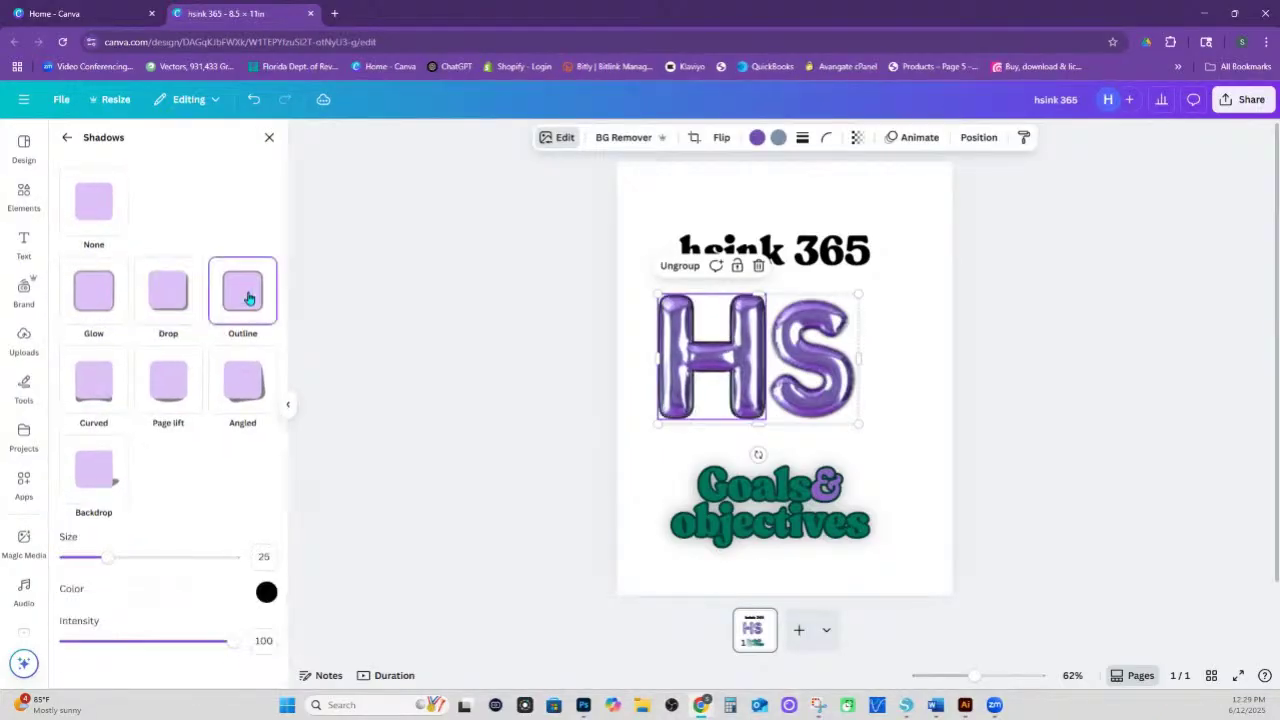
left_click(265, 592)
left_click(408, 466)
mouse_move(408, 466)
left_mouse_down()
mouse_move(443, 480)
mouse_move(369, 488)
mouse_move(405, 462)
left_mouse_up()
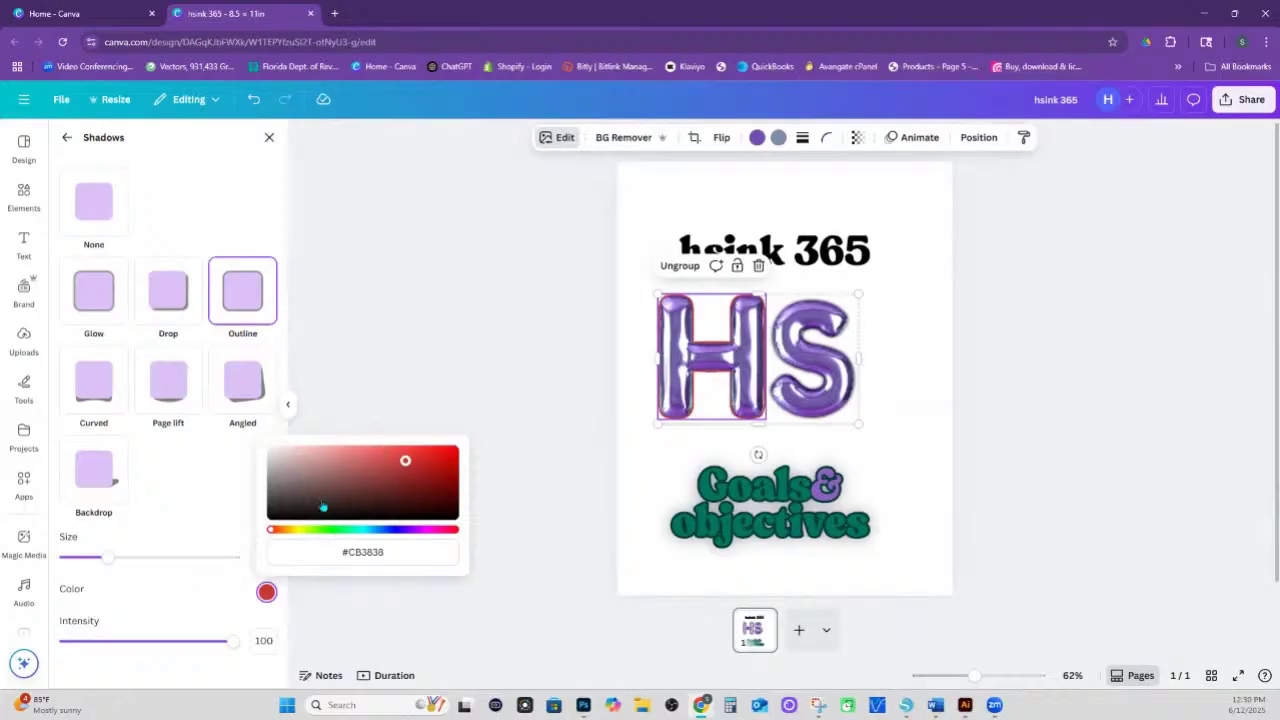
left_click(97, 470)
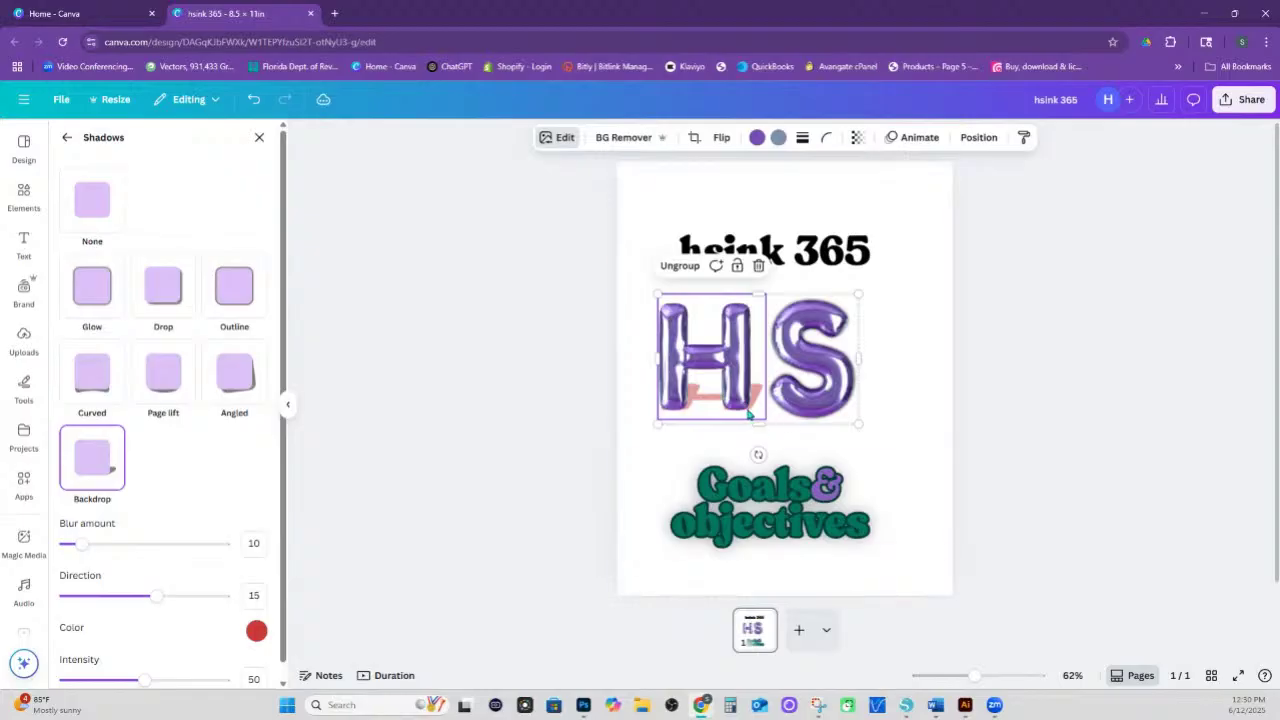
left_click(935, 336)
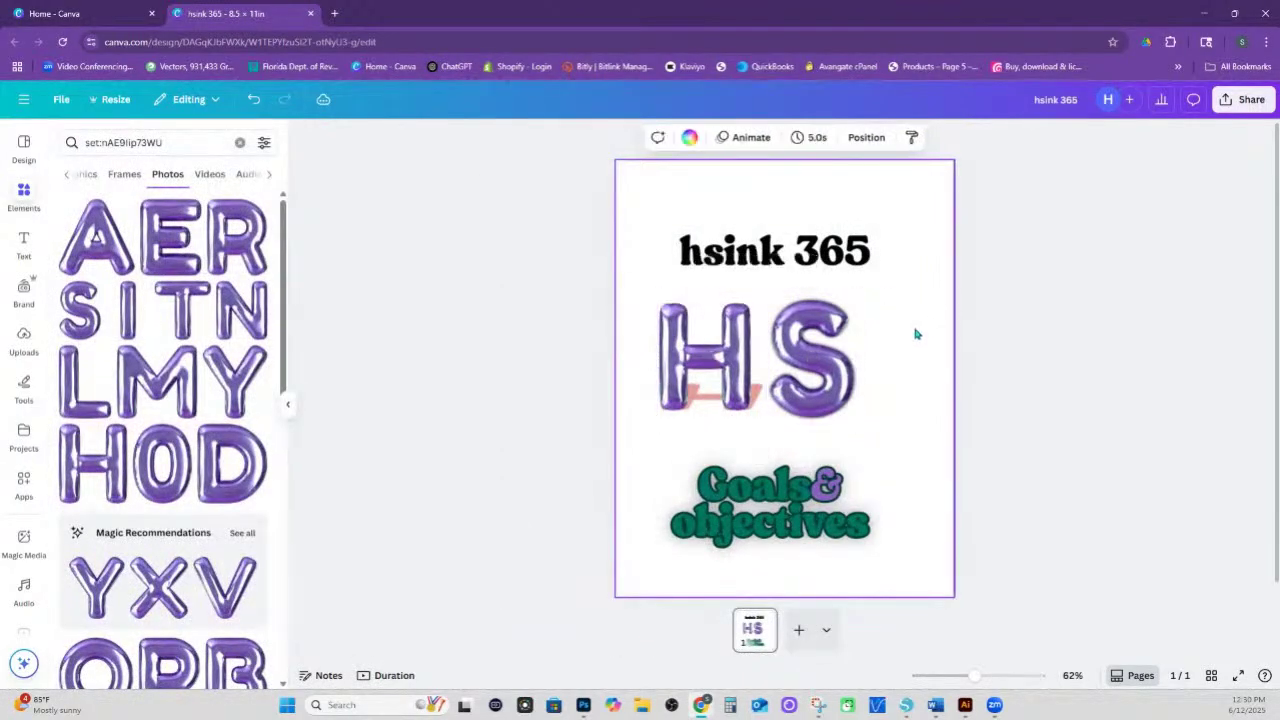
- Duplicate the balloon H and place the copy directly over the original
left_click(731, 393)
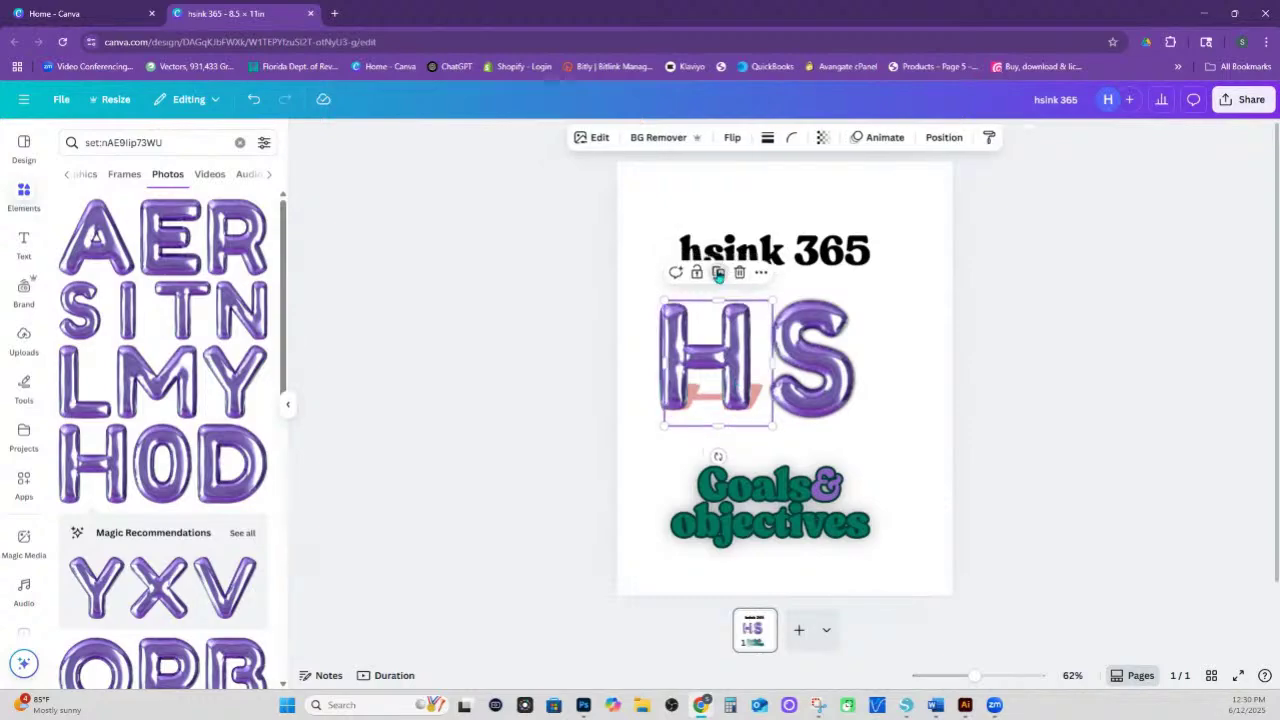
left_click_drag(745, 380, 886, 427)
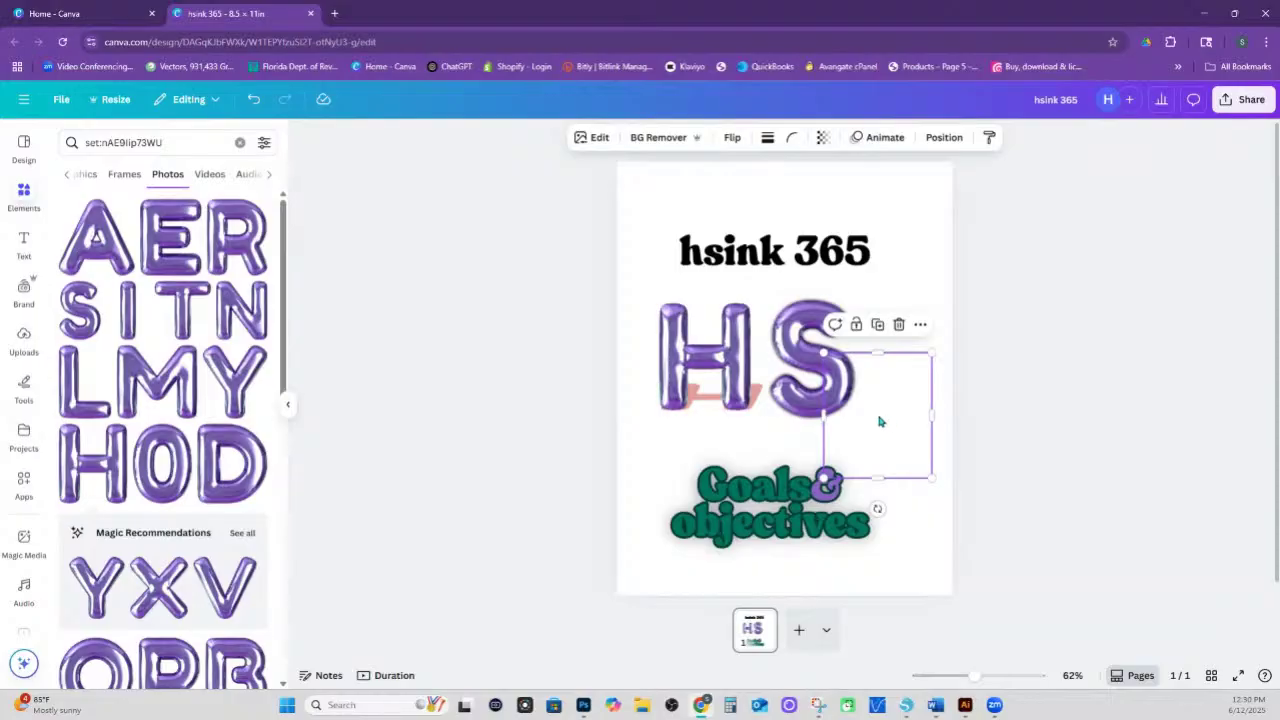
left_click(712, 360)
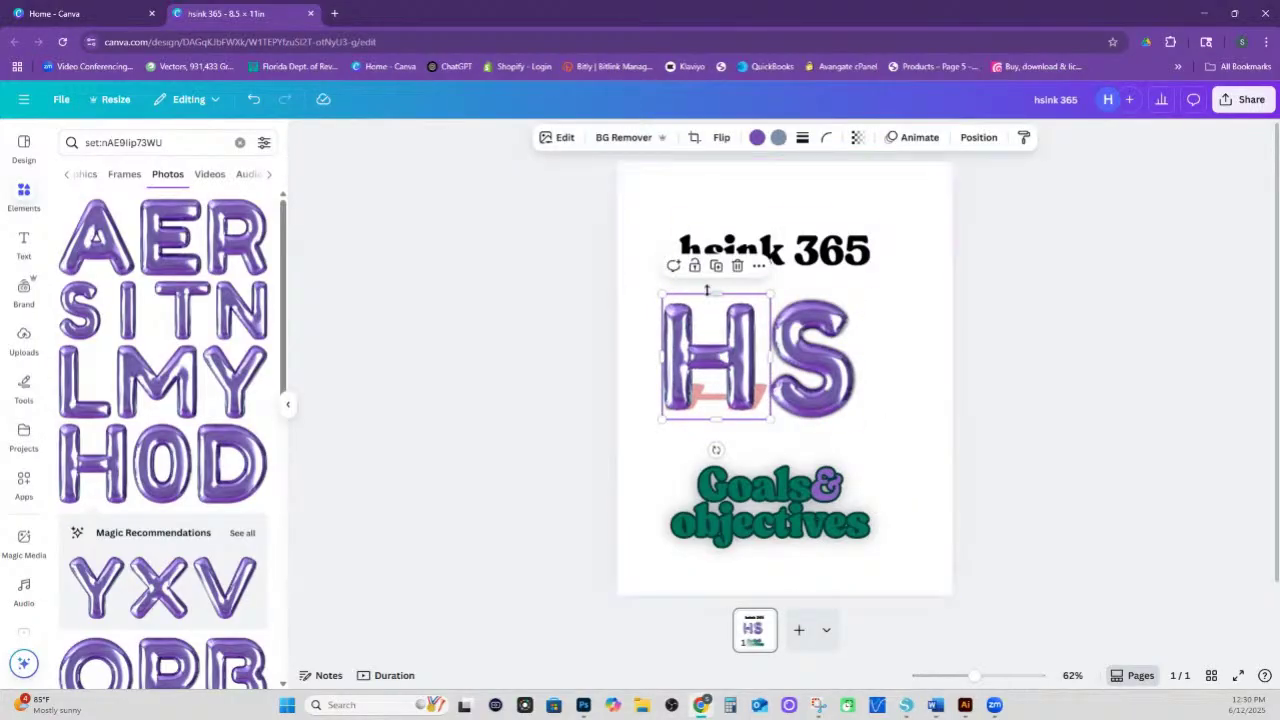
left_click_drag(746, 354, 741, 361)
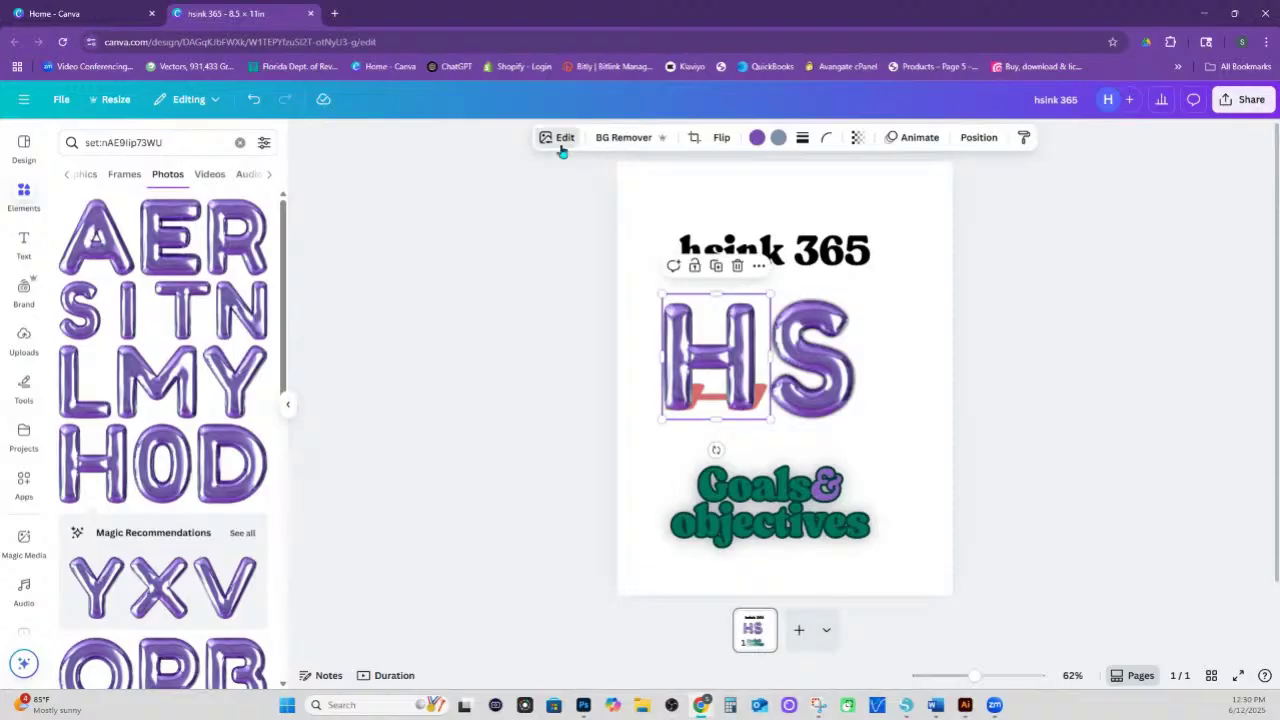
- Switch the copied H's shadow to Drop and set its blur amount to 52
left_click(560, 140)
left_click(98, 562)
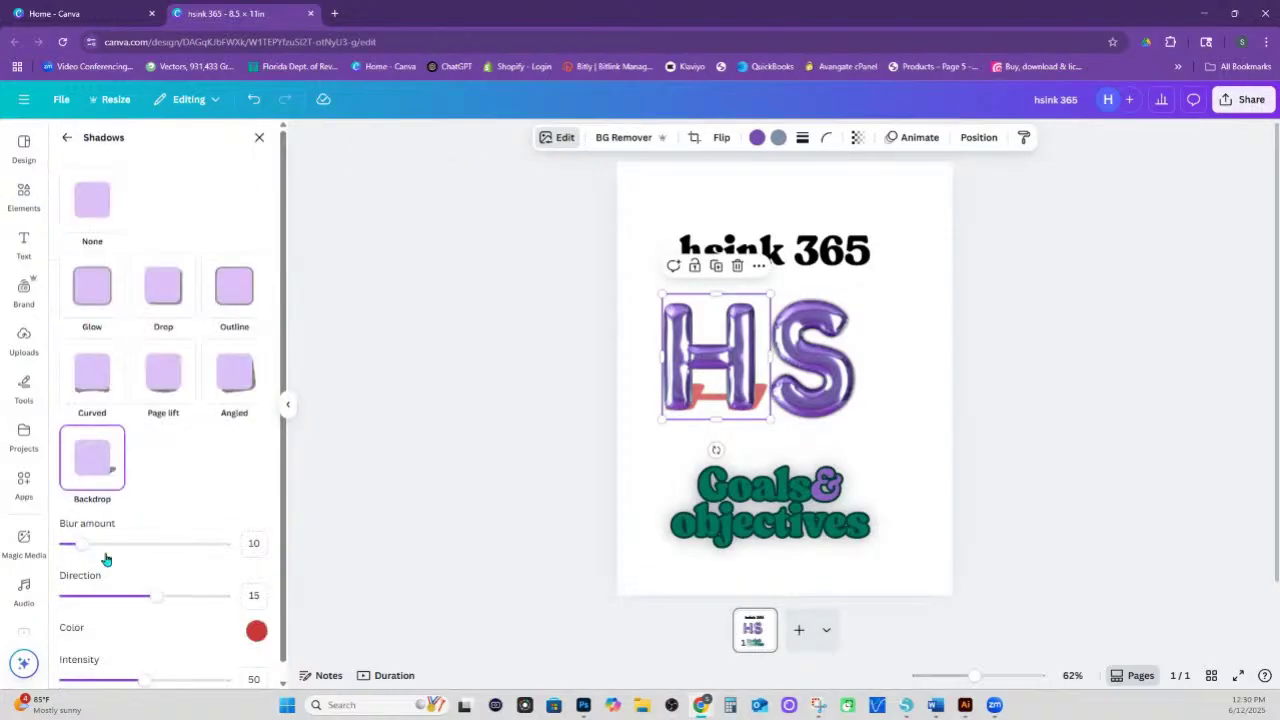
left_click(166, 294)
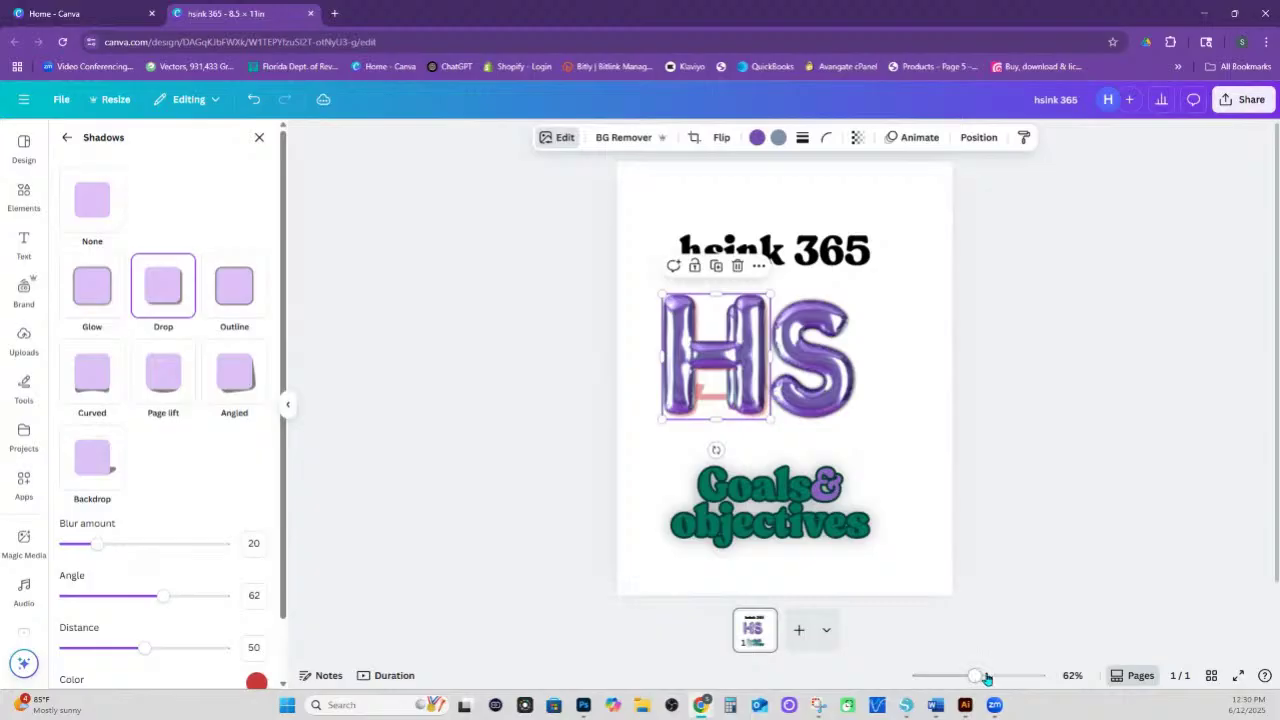
mouse_move(986, 676)
left_mouse_down()
mouse_move(1020, 676)
mouse_move(989, 673)
left_mouse_up()
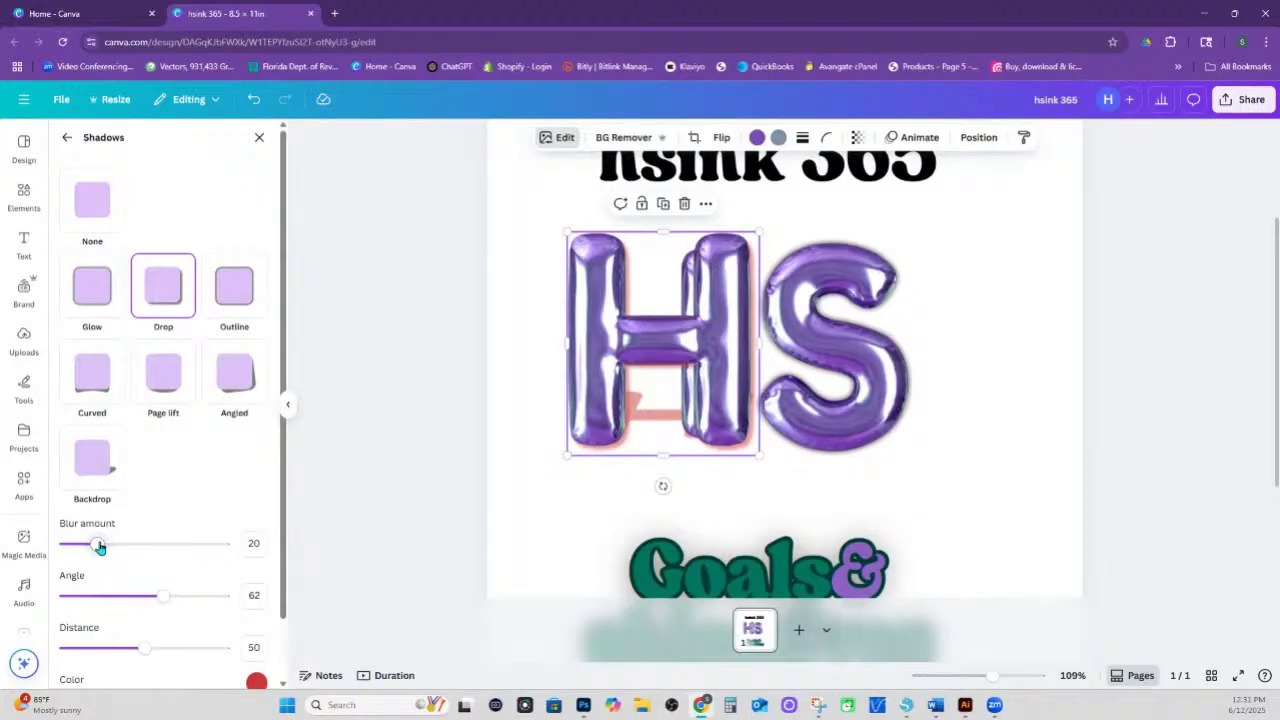
left_click_drag(98, 545, 148, 544)
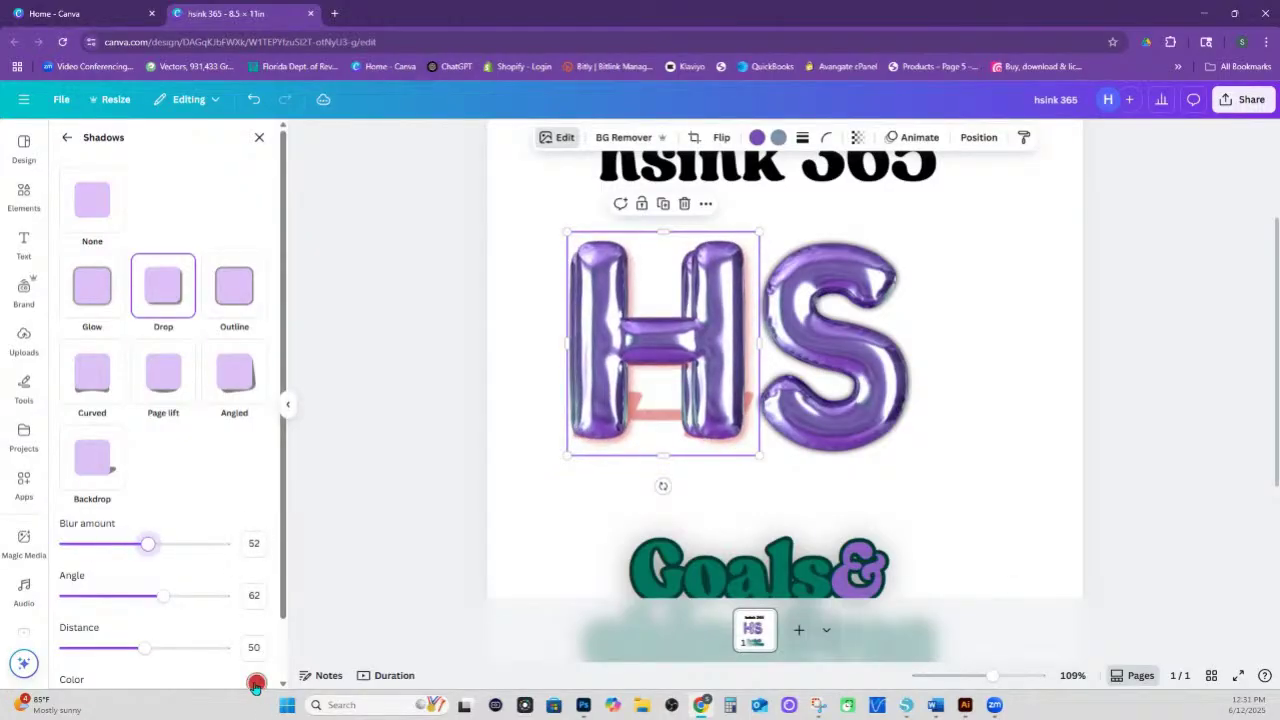
- Recolor the copied H's drop shadow to near-black #170E0E and set its intensity to 80
left_click(255, 685)
left_click(330, 605)
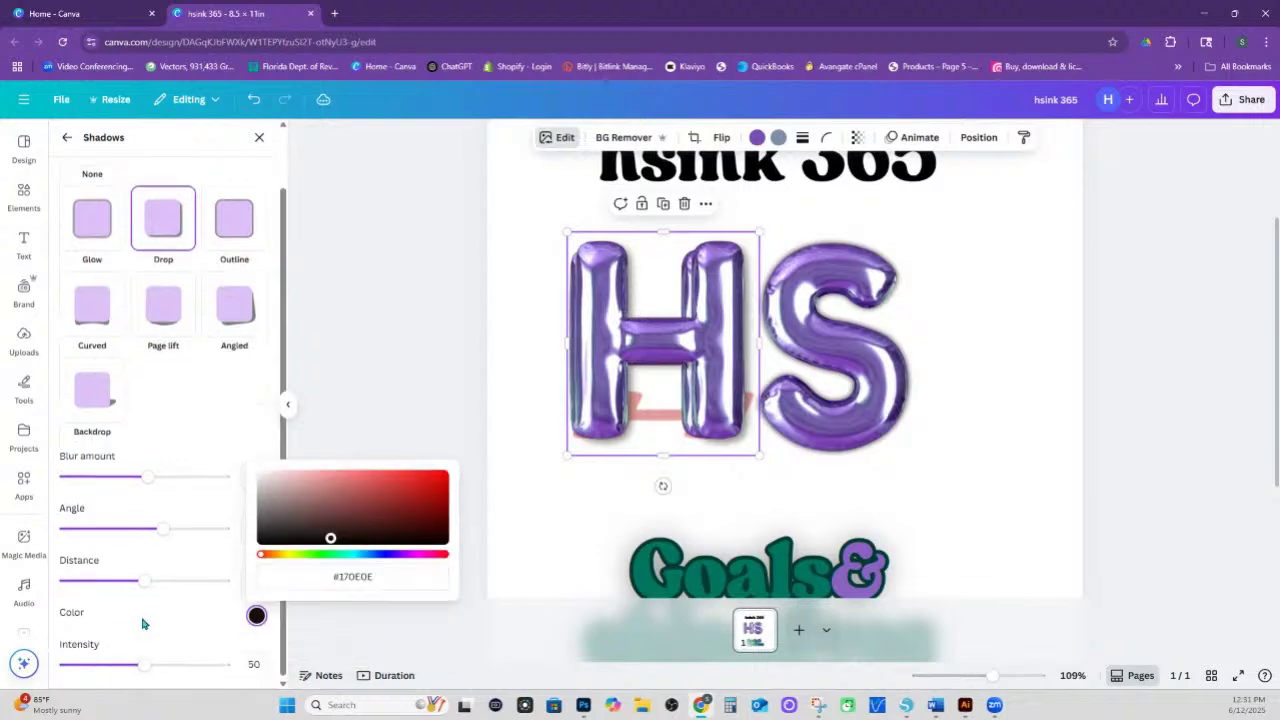
scroll(143, 640, "down", 1)
left_click_drag(144, 663, 191, 663)
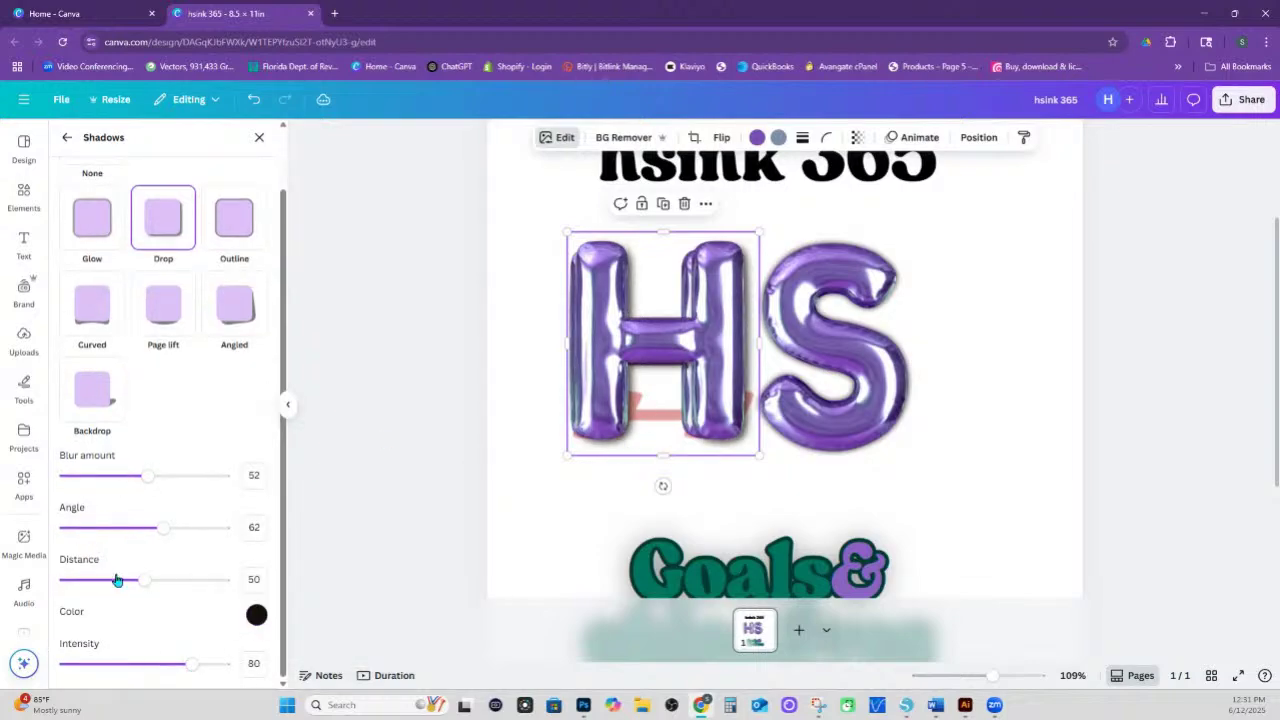
- Set the copied H's shadow blur and intensity to 100, and adjust the copy's position and size to cover the original H
left_click_drag(718, 356, 719, 344)
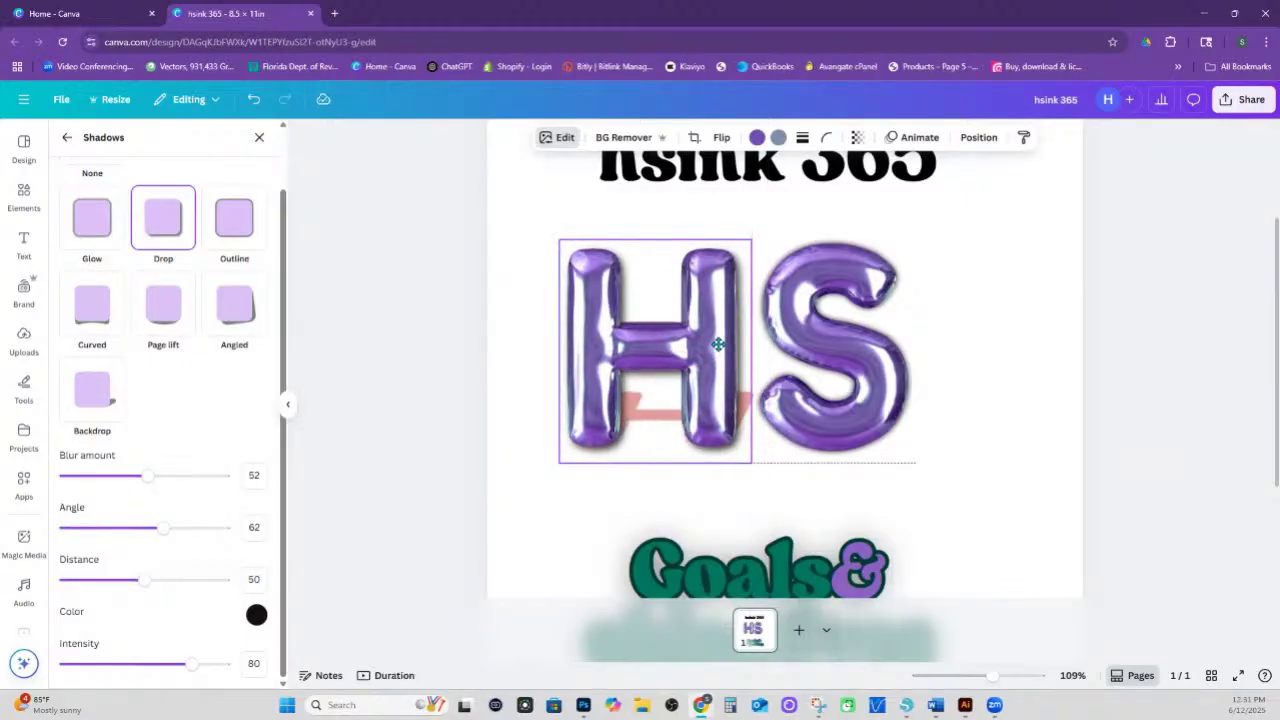
mouse_move(750, 460)
left_mouse_down()
mouse_move(734, 441)
mouse_move(745, 455)
left_mouse_up()
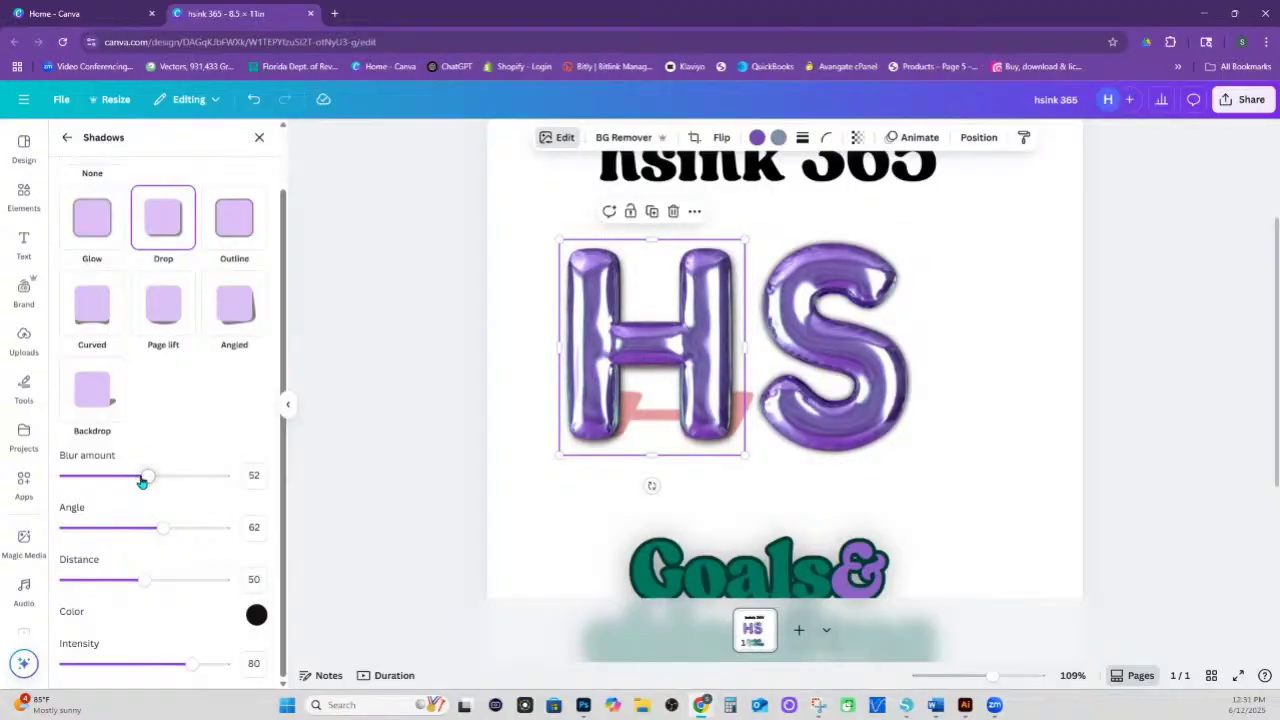
left_click_drag(143, 479, 250, 481)
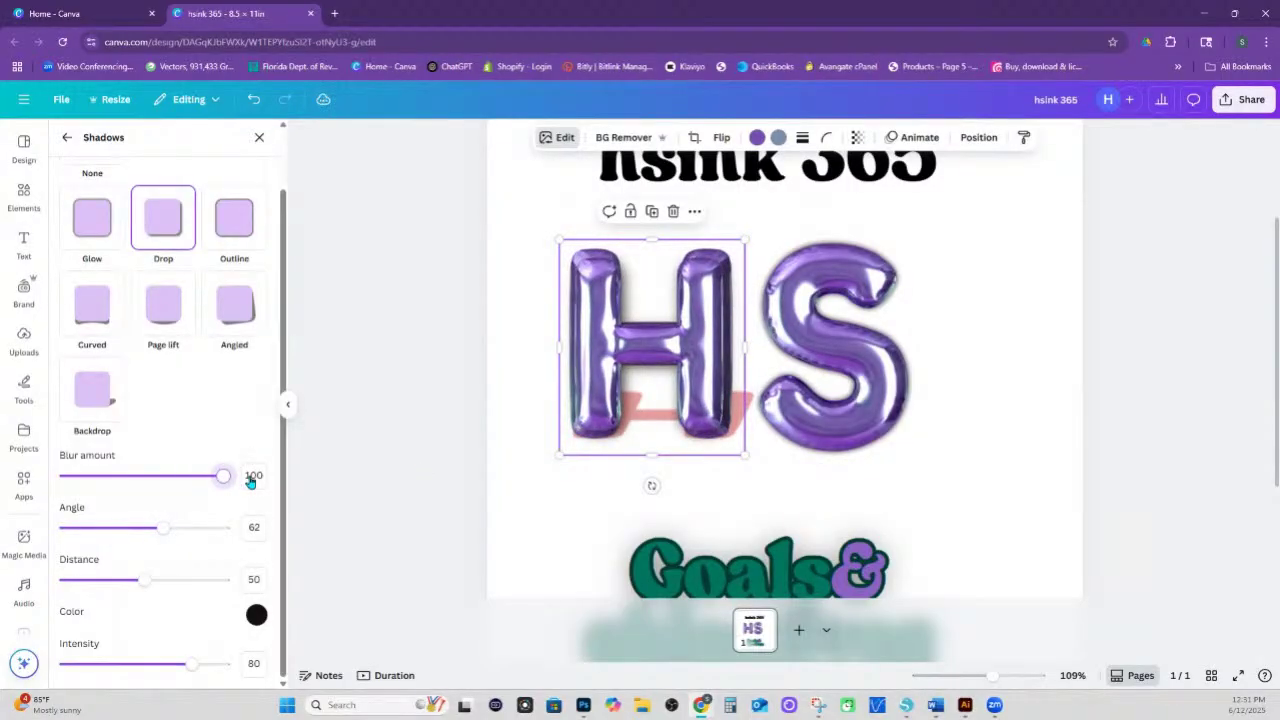
left_click_drag(193, 664, 224, 666)
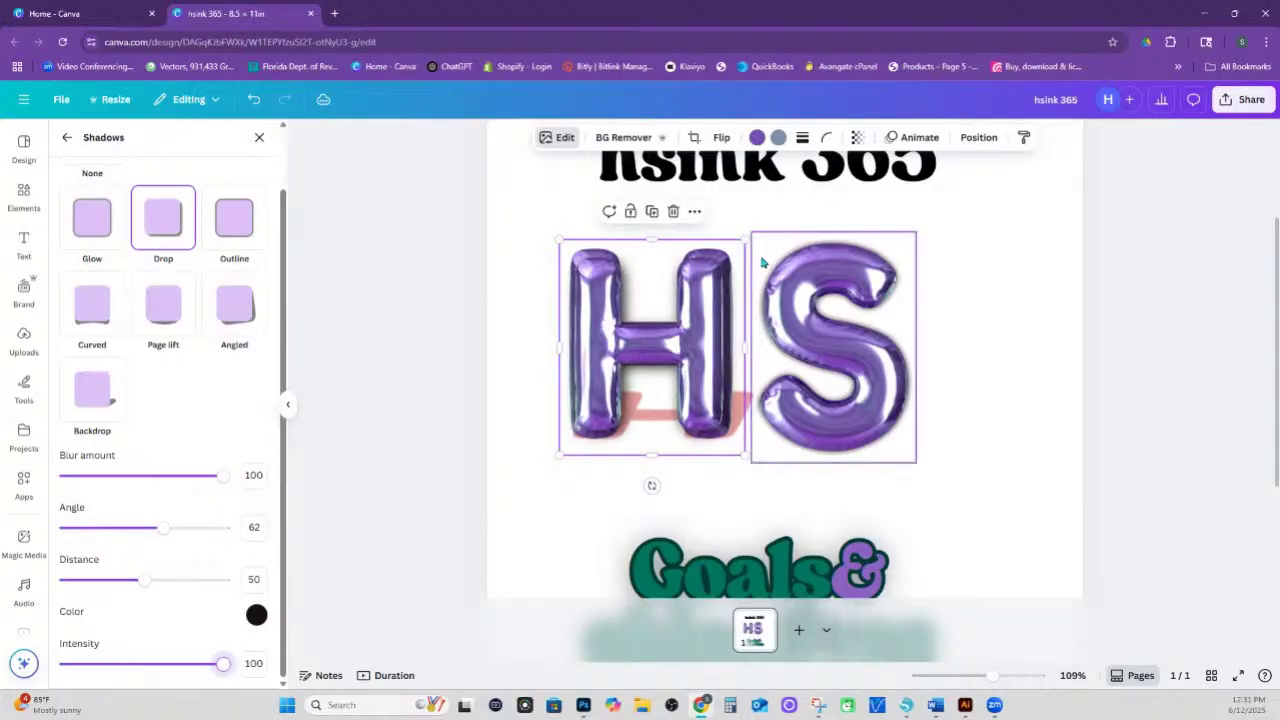
left_click_drag(746, 240, 761, 233)
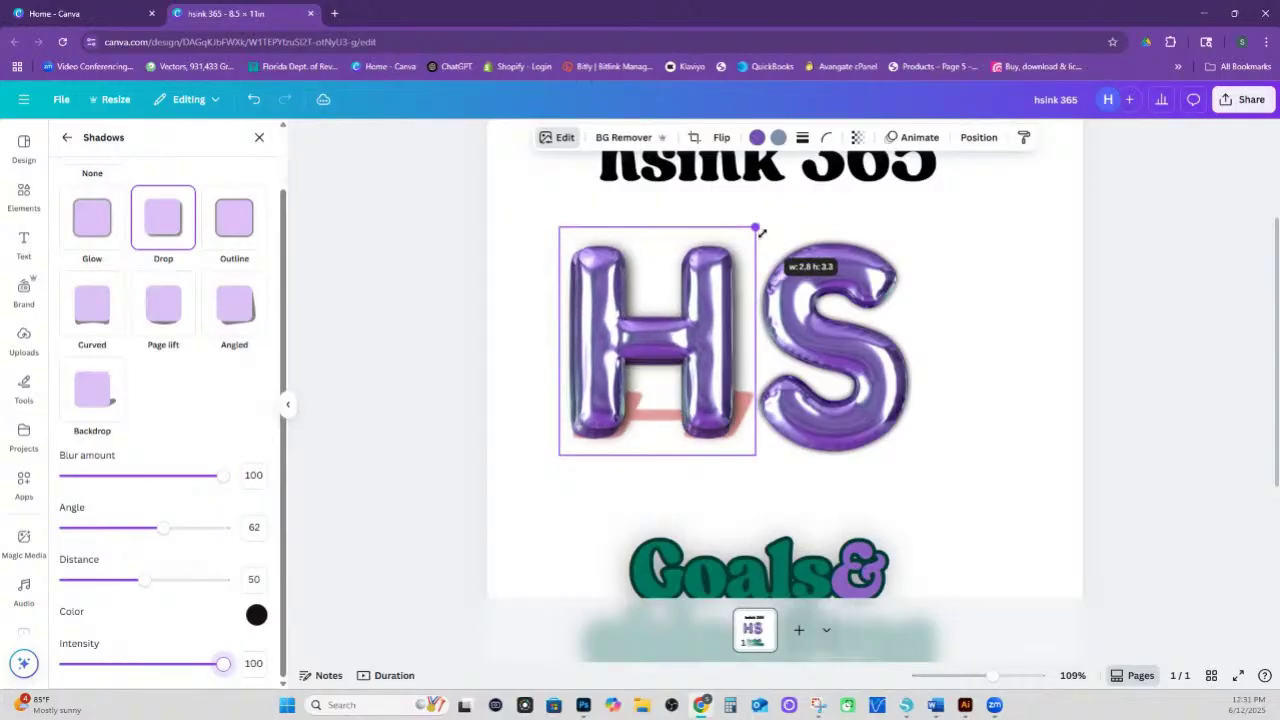
left_click_drag(559, 455, 548, 468)
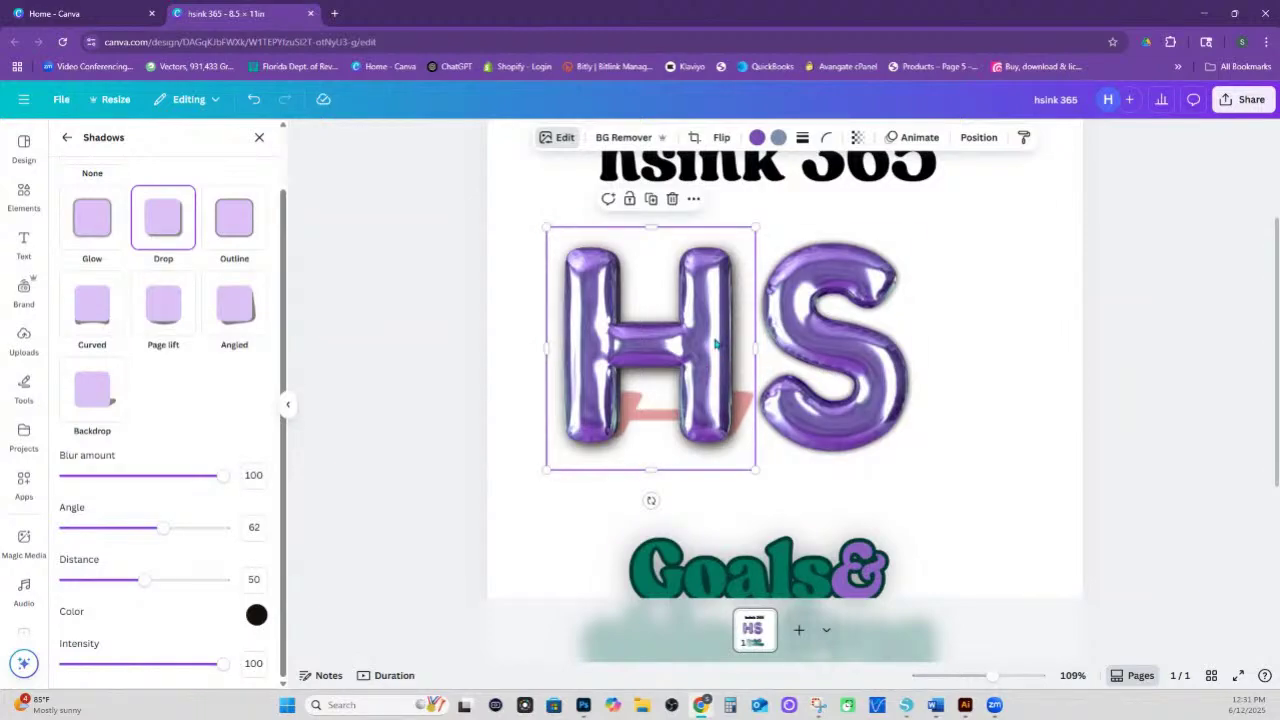
- Select the original H beneath the copy in the layer order and switch its shadow to Glow
left_click(979, 137)
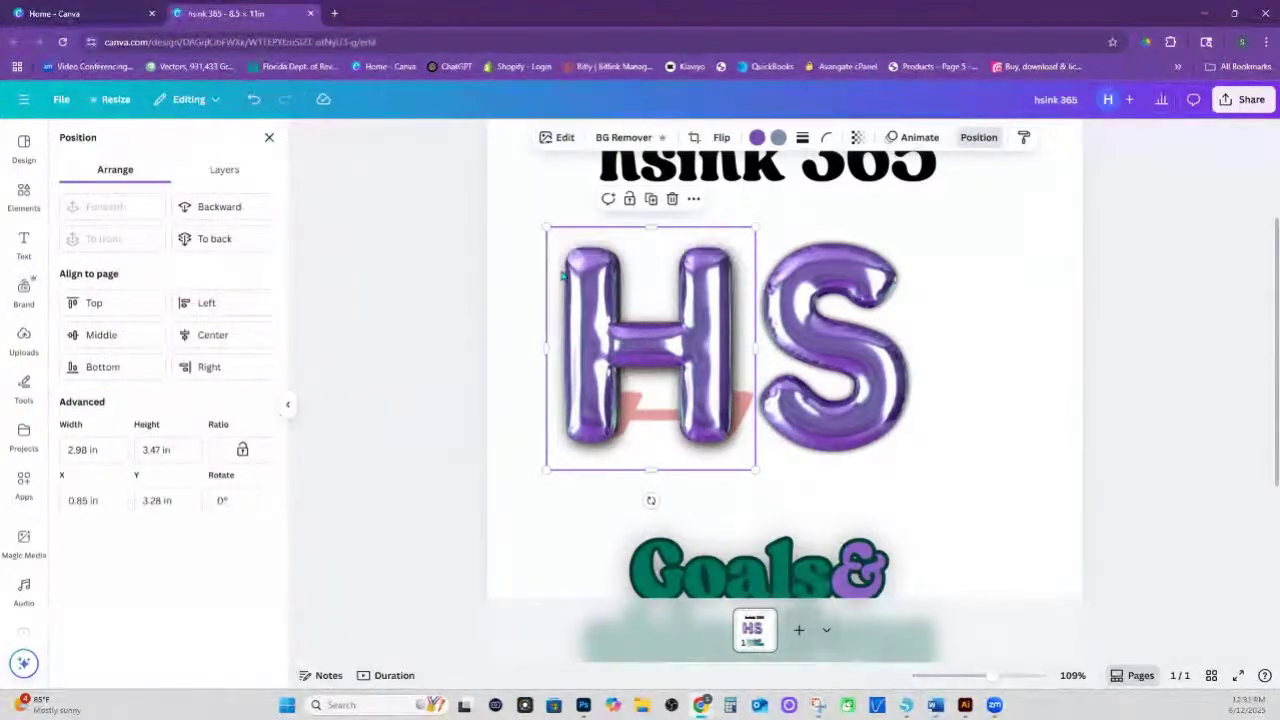
left_click(228, 170)
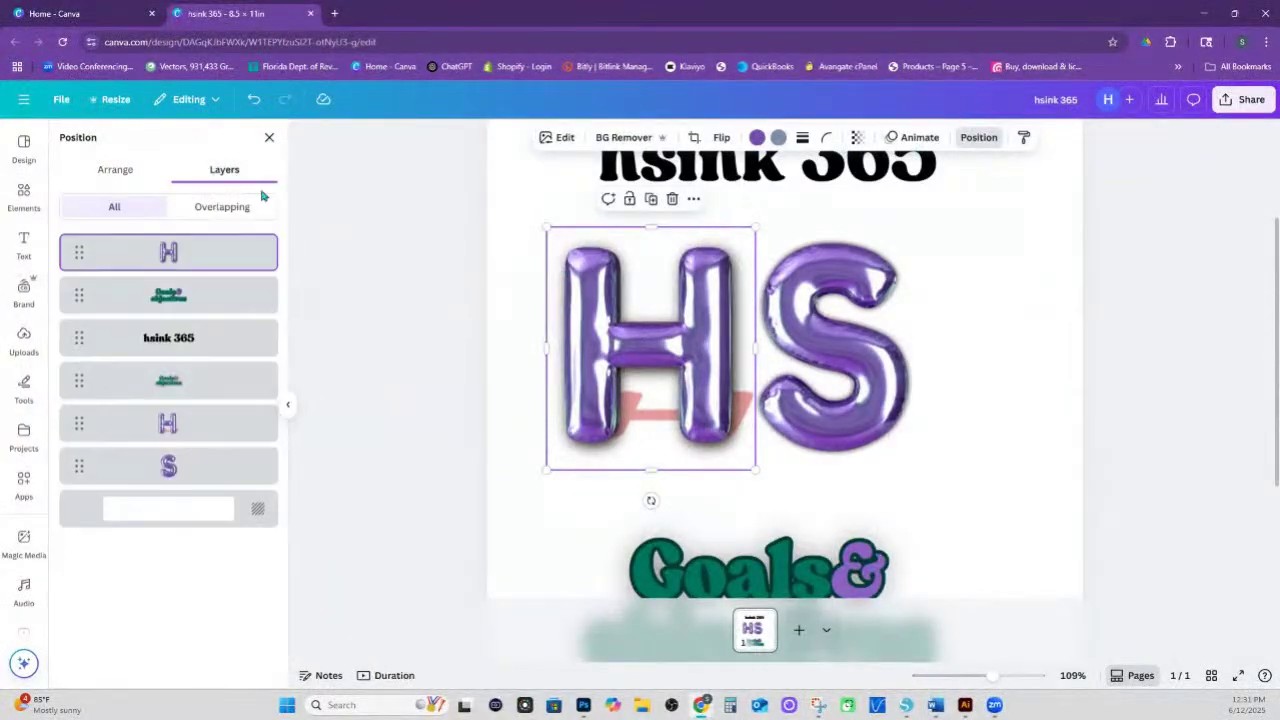
left_click(195, 427)
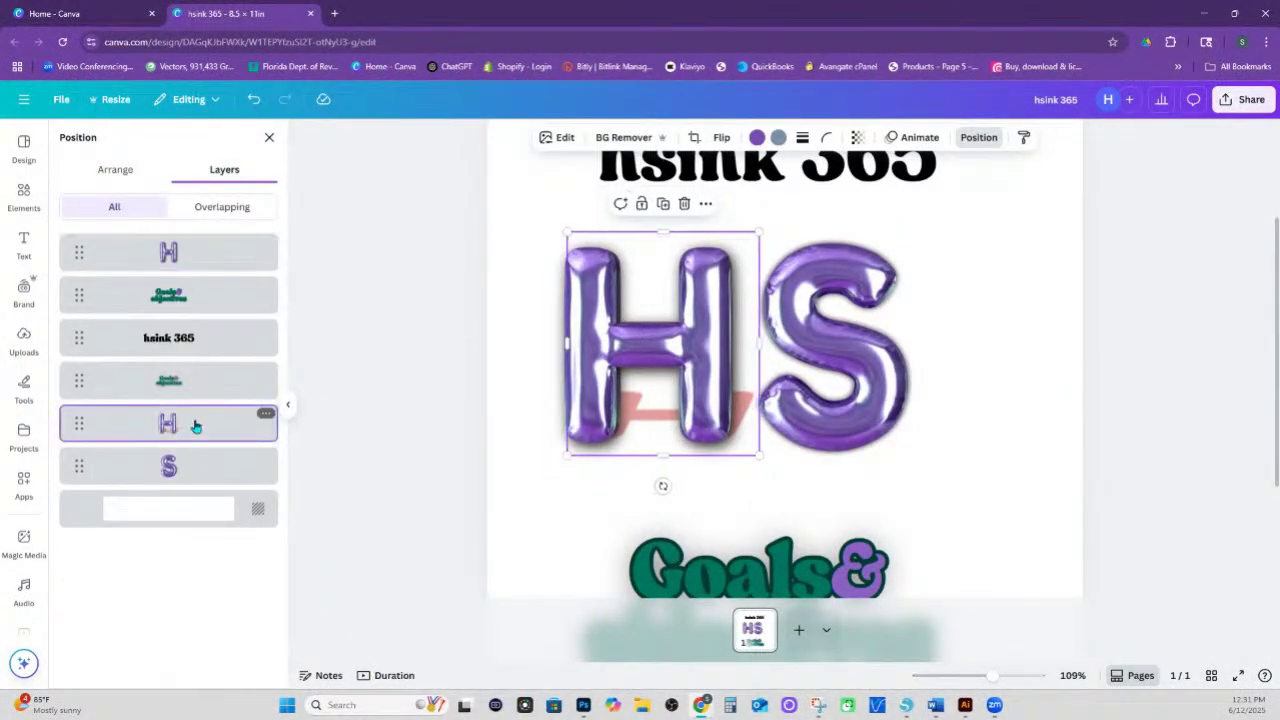
left_click(551, 138)
left_click(95, 570)
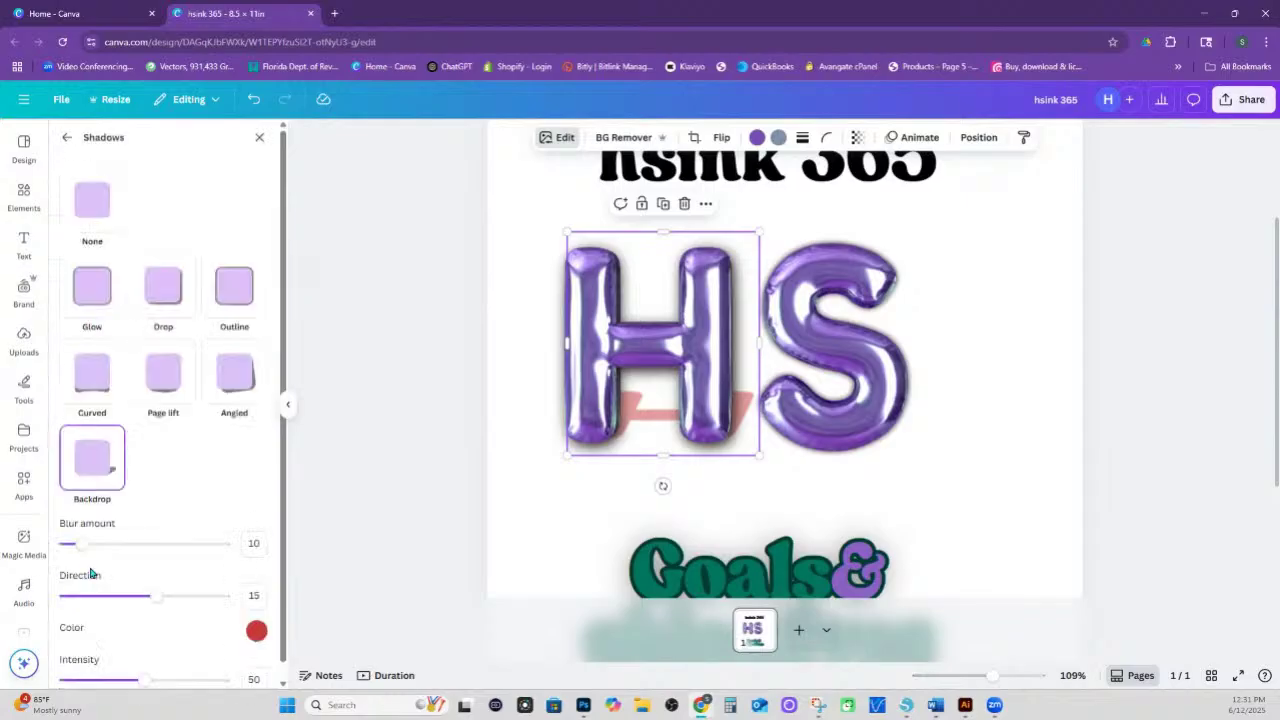
left_click(95, 288)
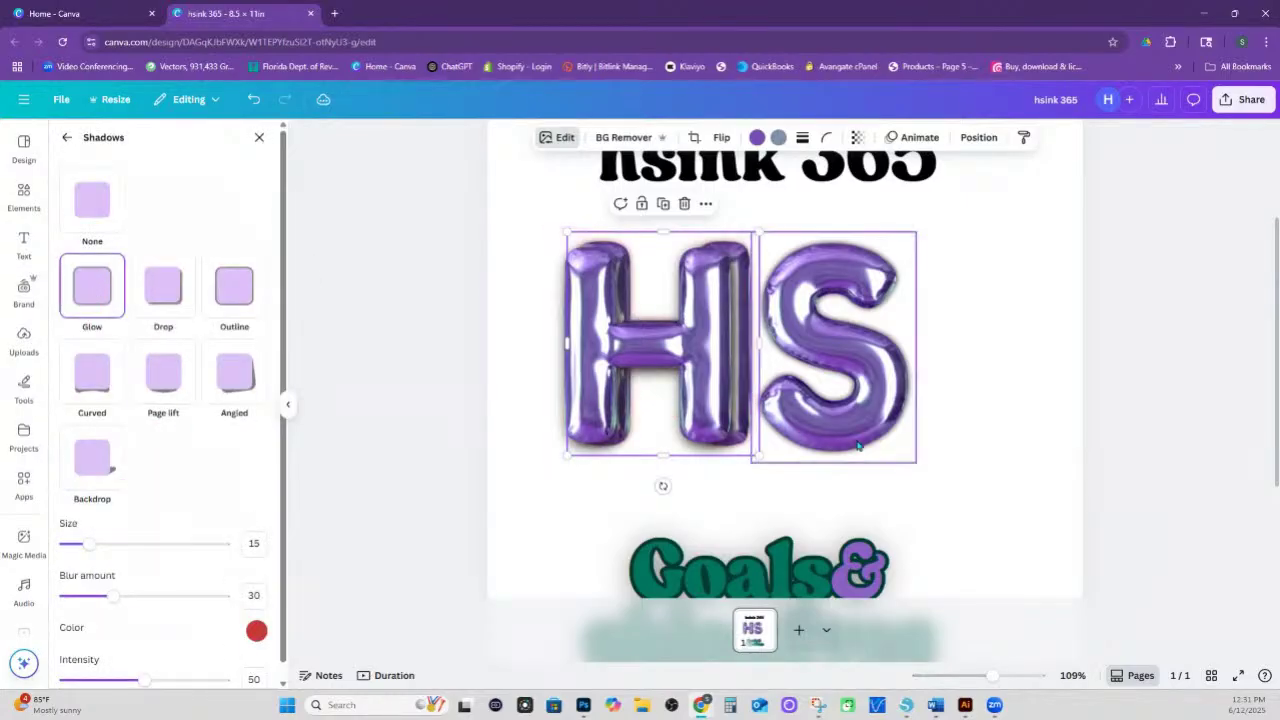
- Give the lower H a green #2C9F64 glow with size 70 and blur 84, and resize it to line up with the H above
left_click(257, 630)
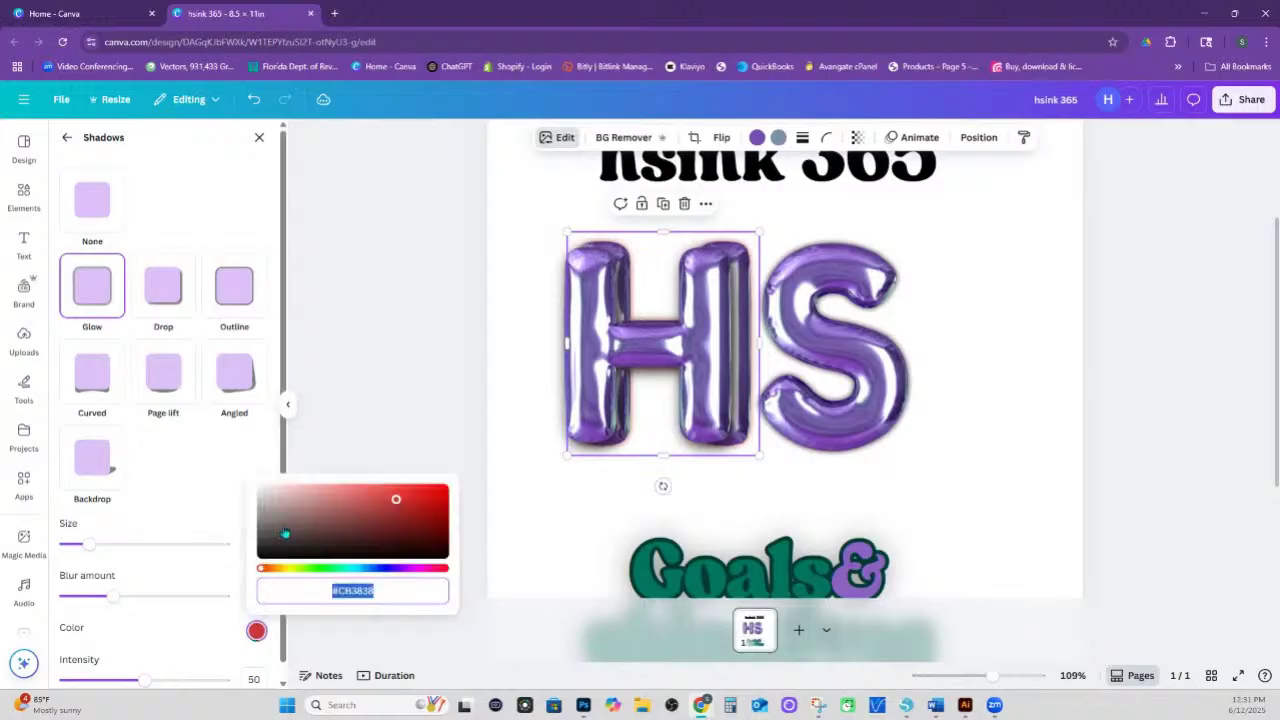
left_click(337, 568)
left_click(396, 513)
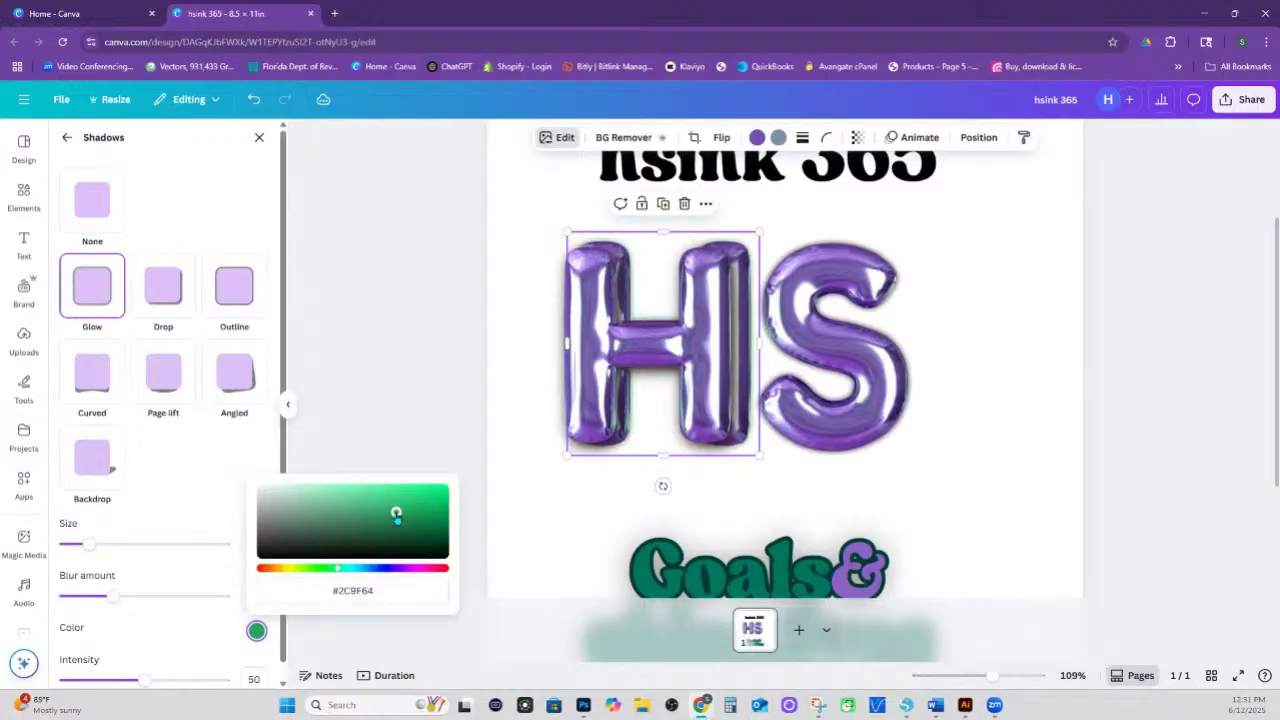
left_click_drag(89, 543, 175, 543)
left_click_drag(113, 596, 199, 591)
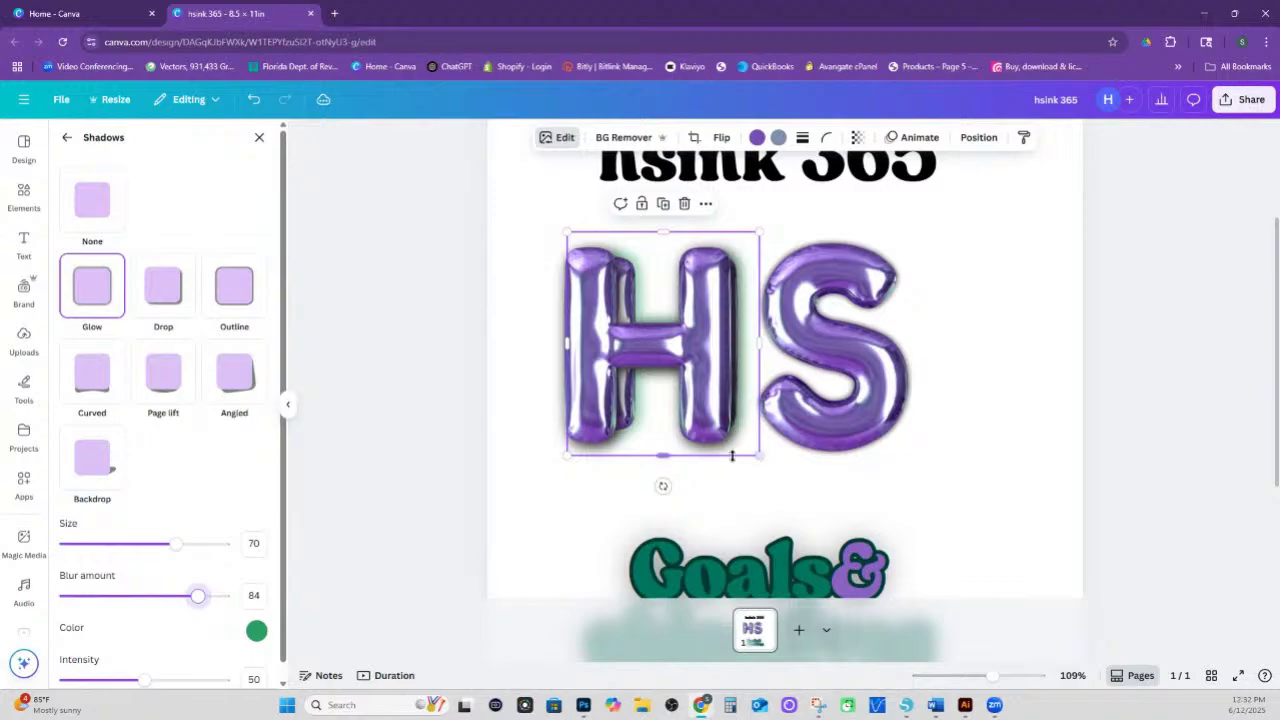
left_click_drag(740, 449, 755, 472)
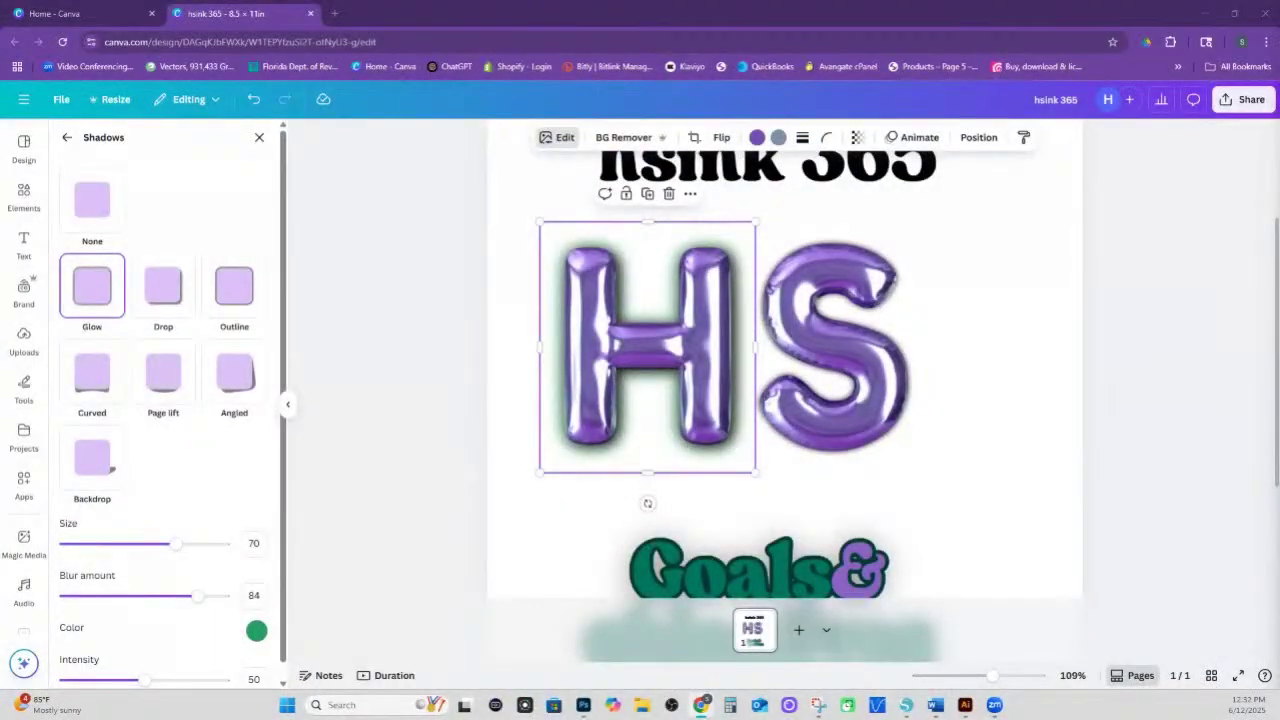
- Pull apart the stacked "Goals & objectives" text layers and delete them both
scroll(752, 387, "down", 3)
left_click(840, 498)
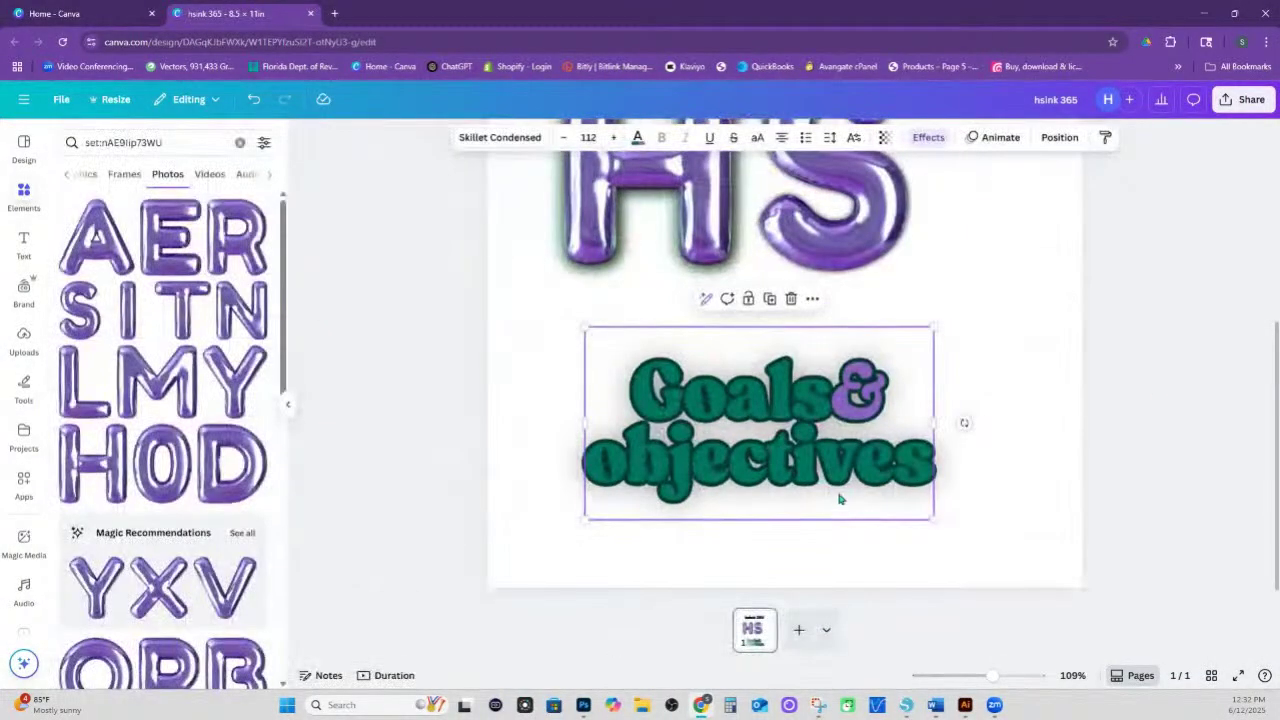
left_click_drag(926, 353, 906, 301)
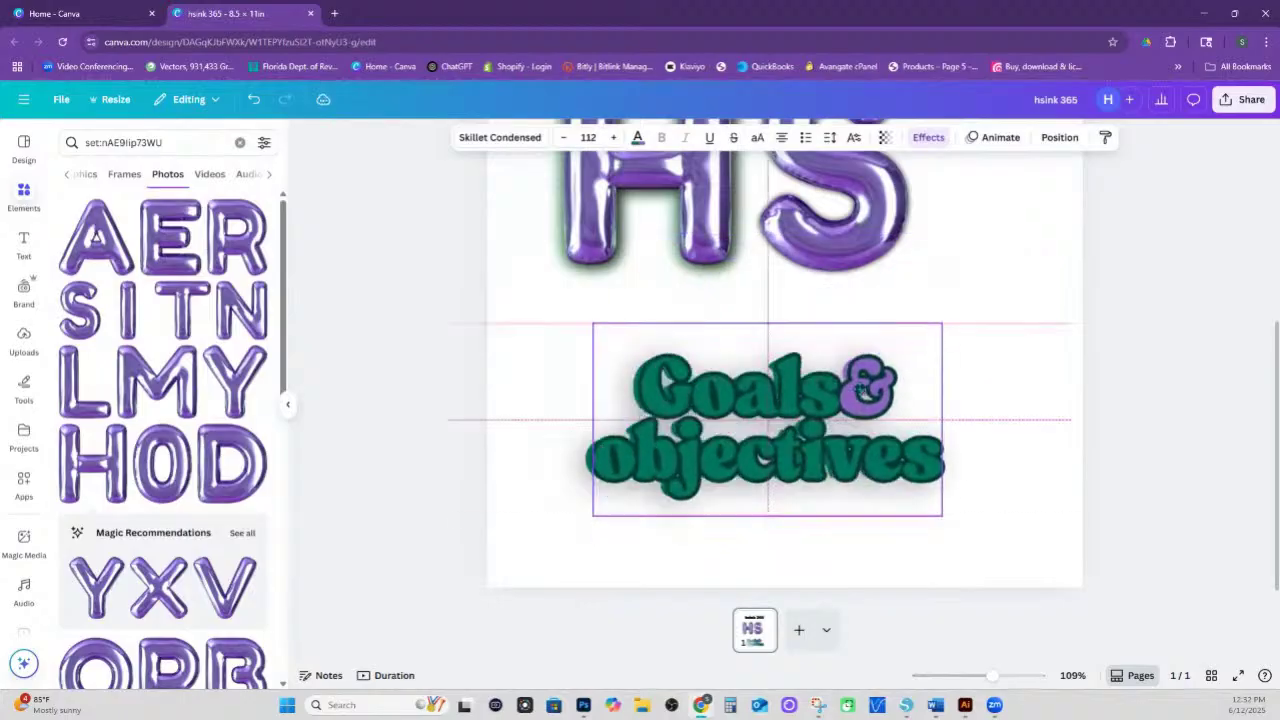
left_click_drag(1046, 560, 609, 355)
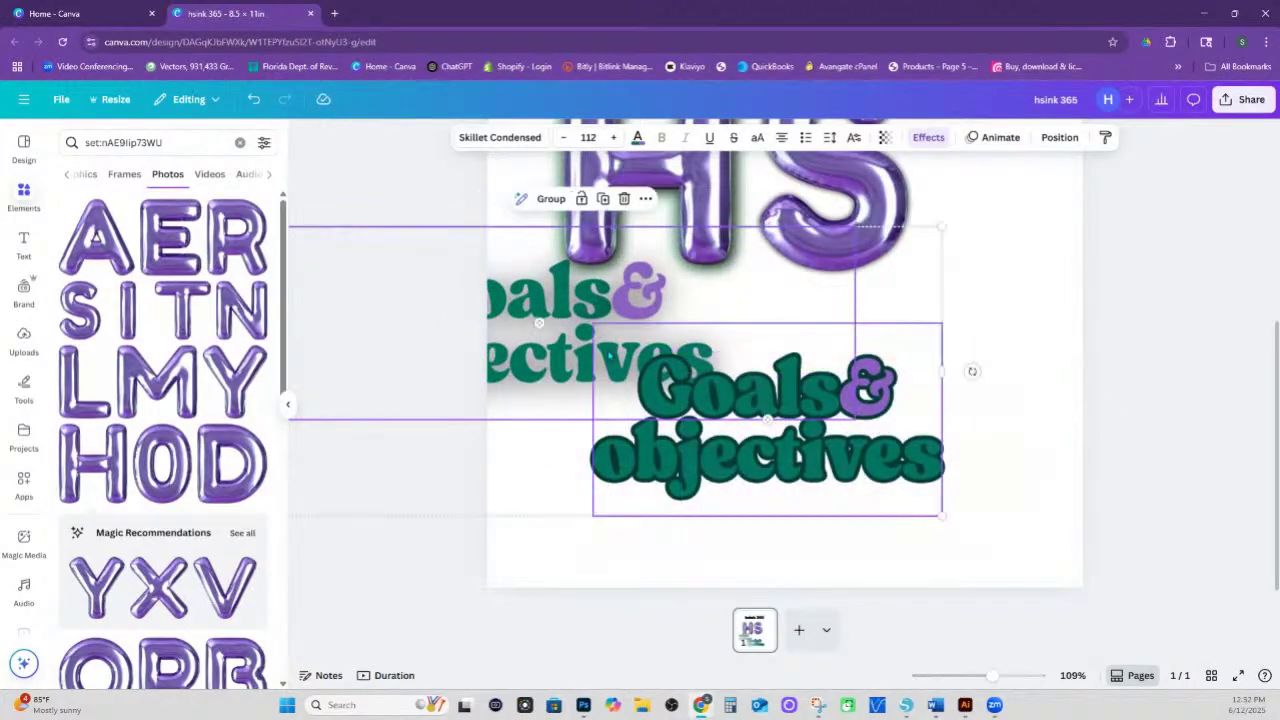
key("Delete")
- Convert the "hsink 365" heading to uppercase
scroll(971, 506, "up", 3)
left_click(886, 296)
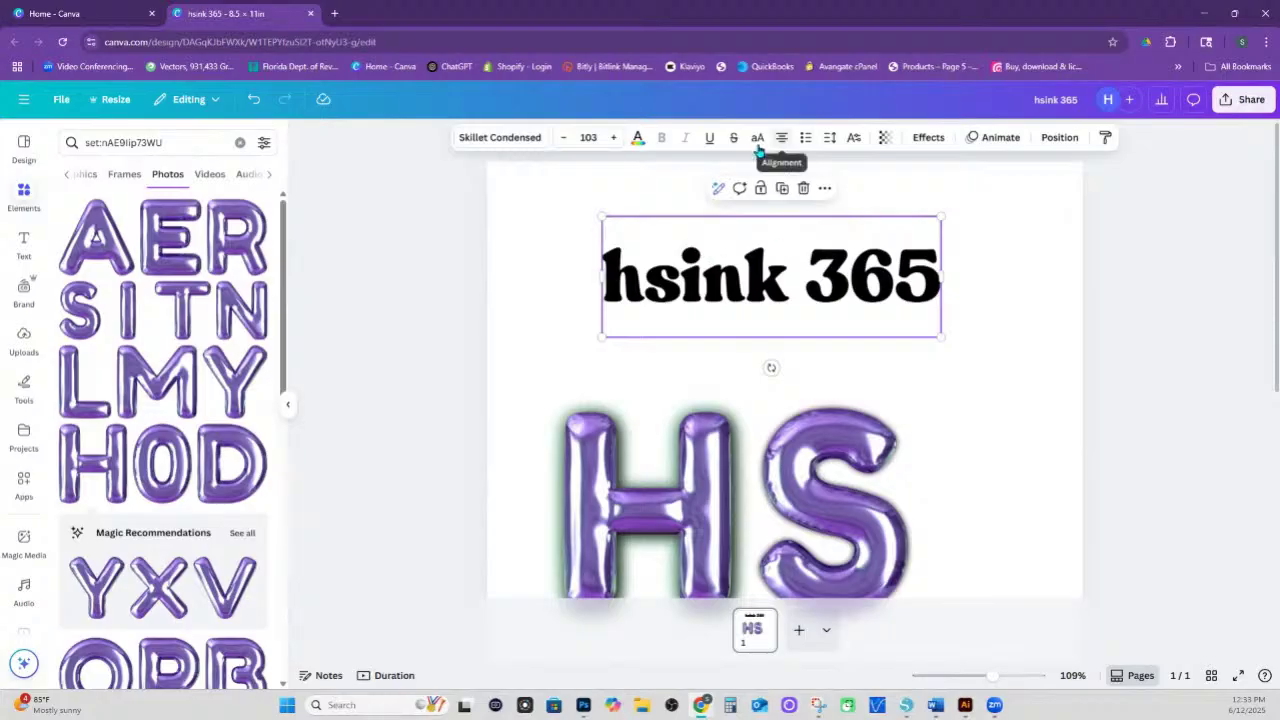
left_click(757, 140)
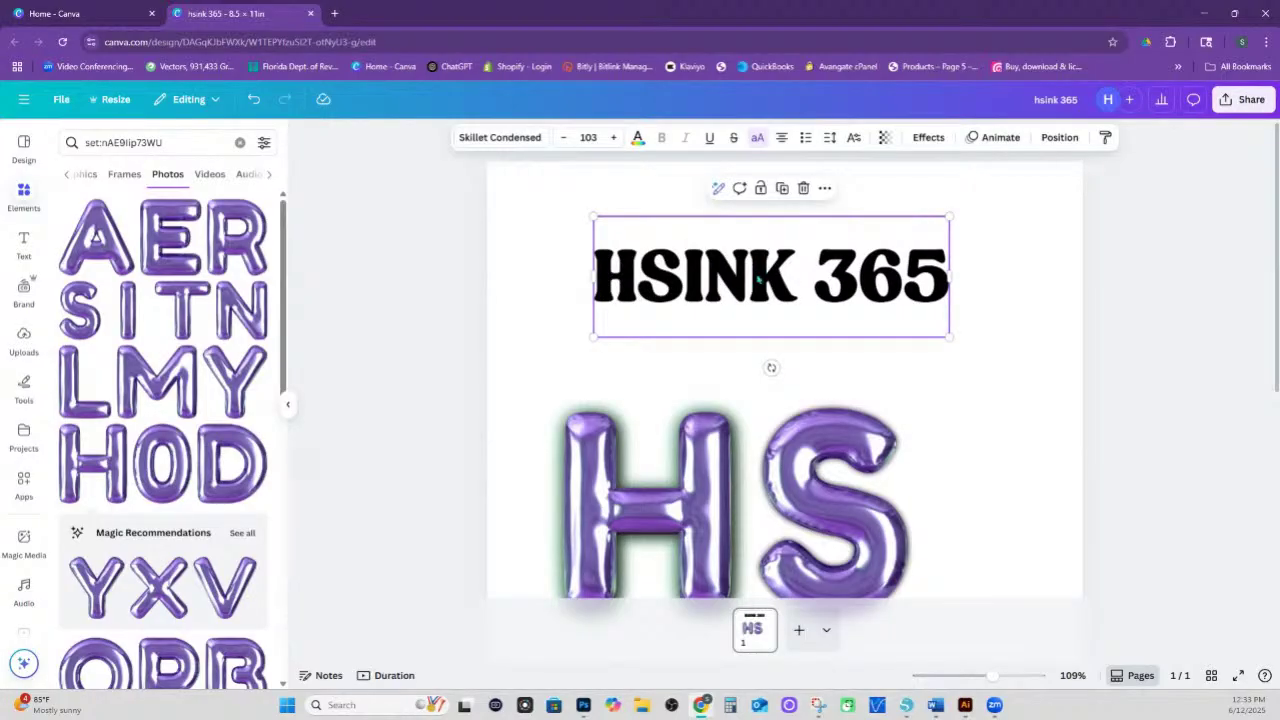
- Apply the Outline text effect to the HSINK 365 heading in dark purple from the color palette
left_click(928, 137)
left_click(240, 322)
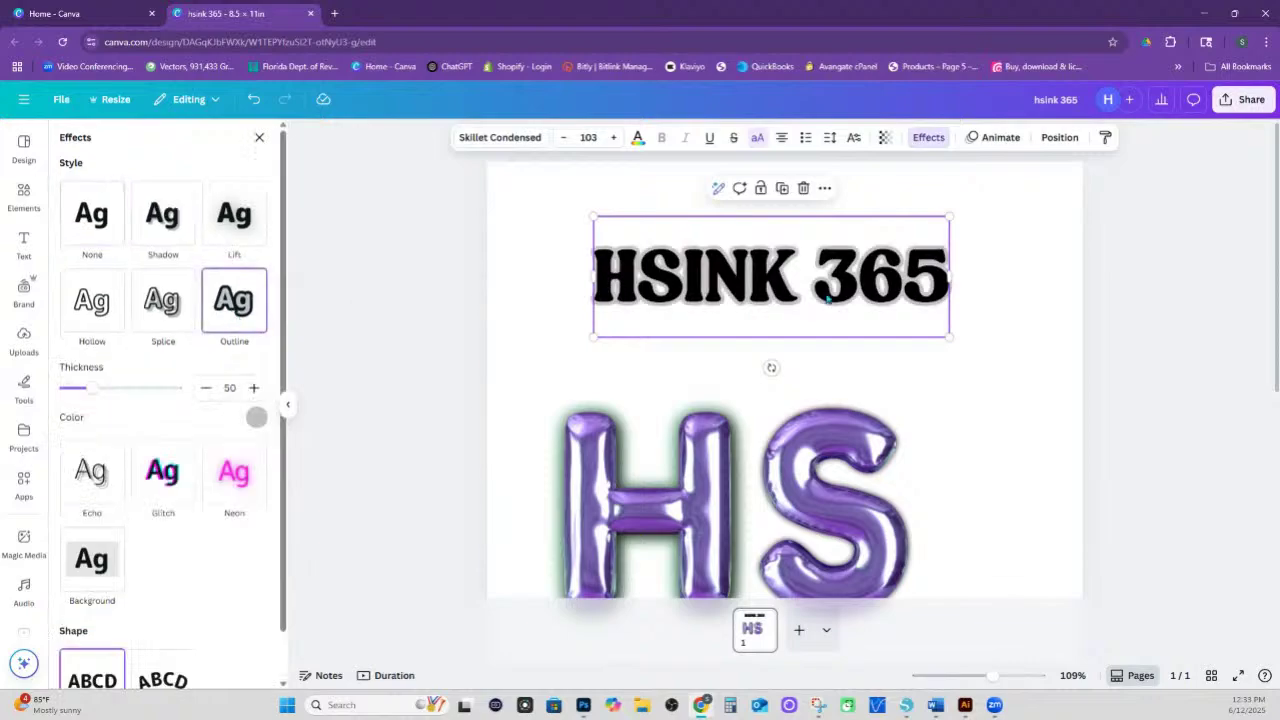
left_click(258, 419)
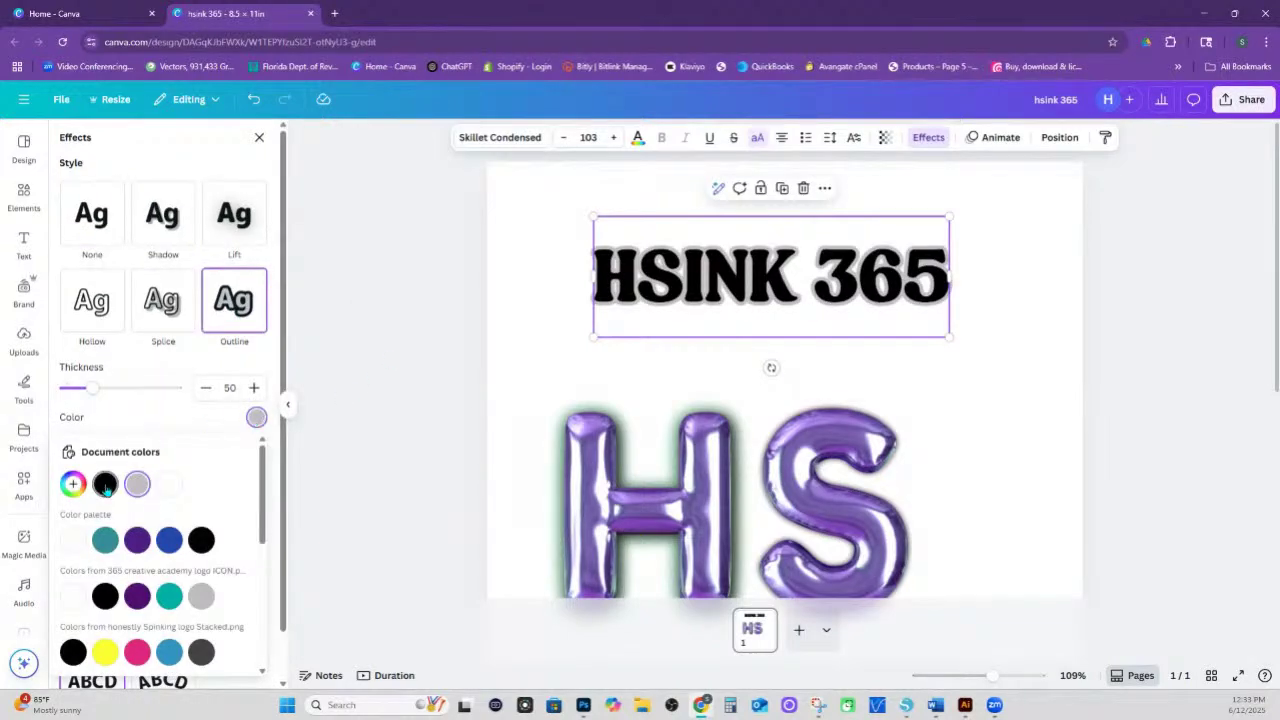
left_click(139, 540)
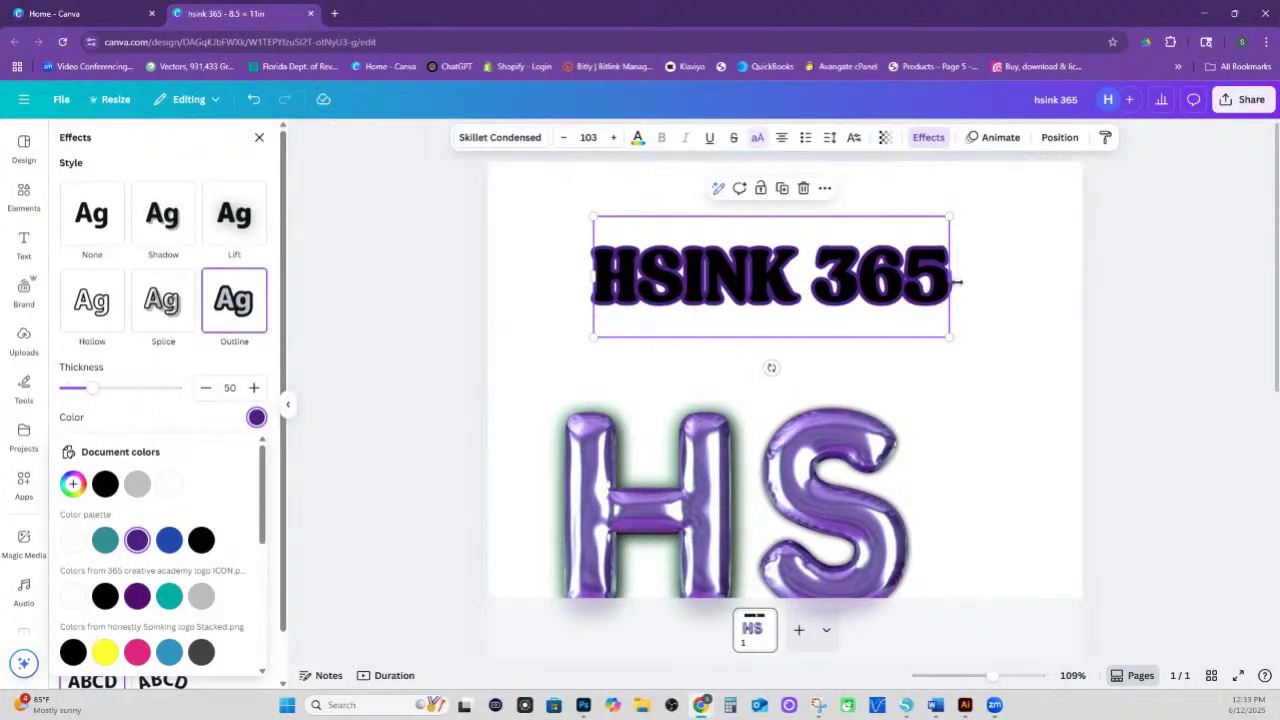
left_click(1034, 269)
- Duplicate the HSINK 365 heading and give the copy a pink outline with increased thickness
left_click(834, 270)
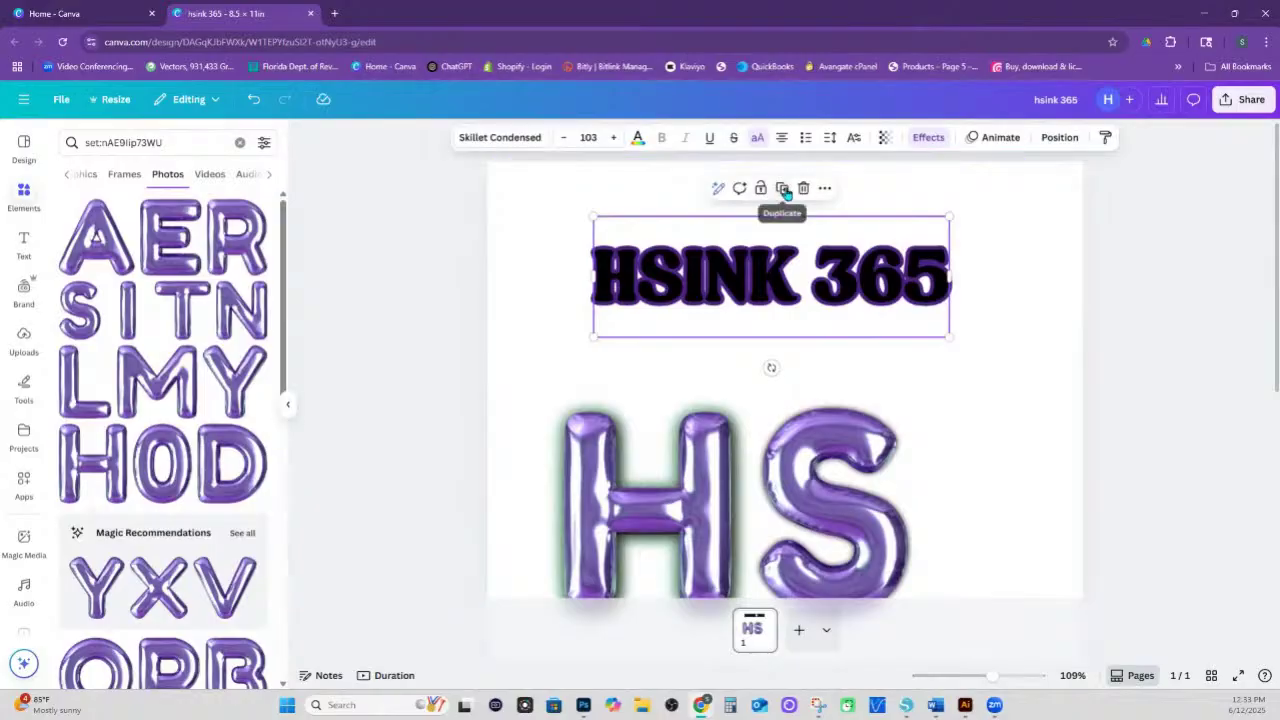
left_click(783, 189)
left_click(920, 134)
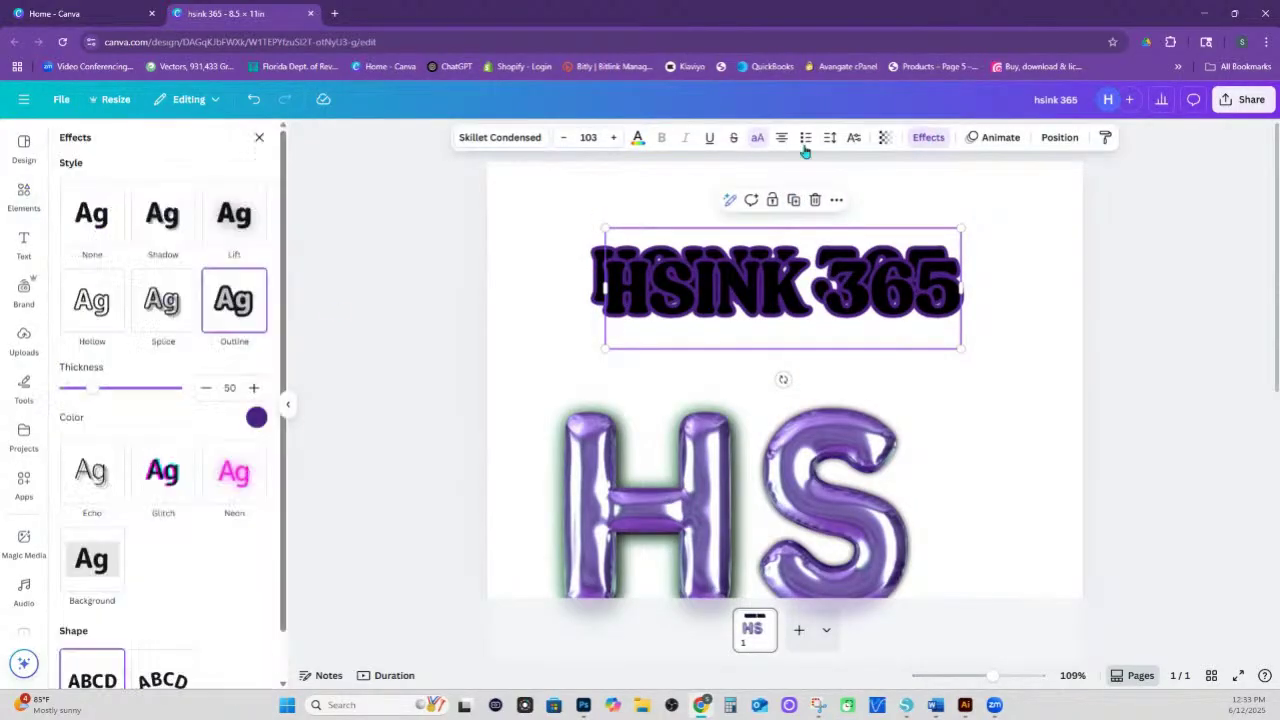
left_click(256, 417)
left_click(137, 652)
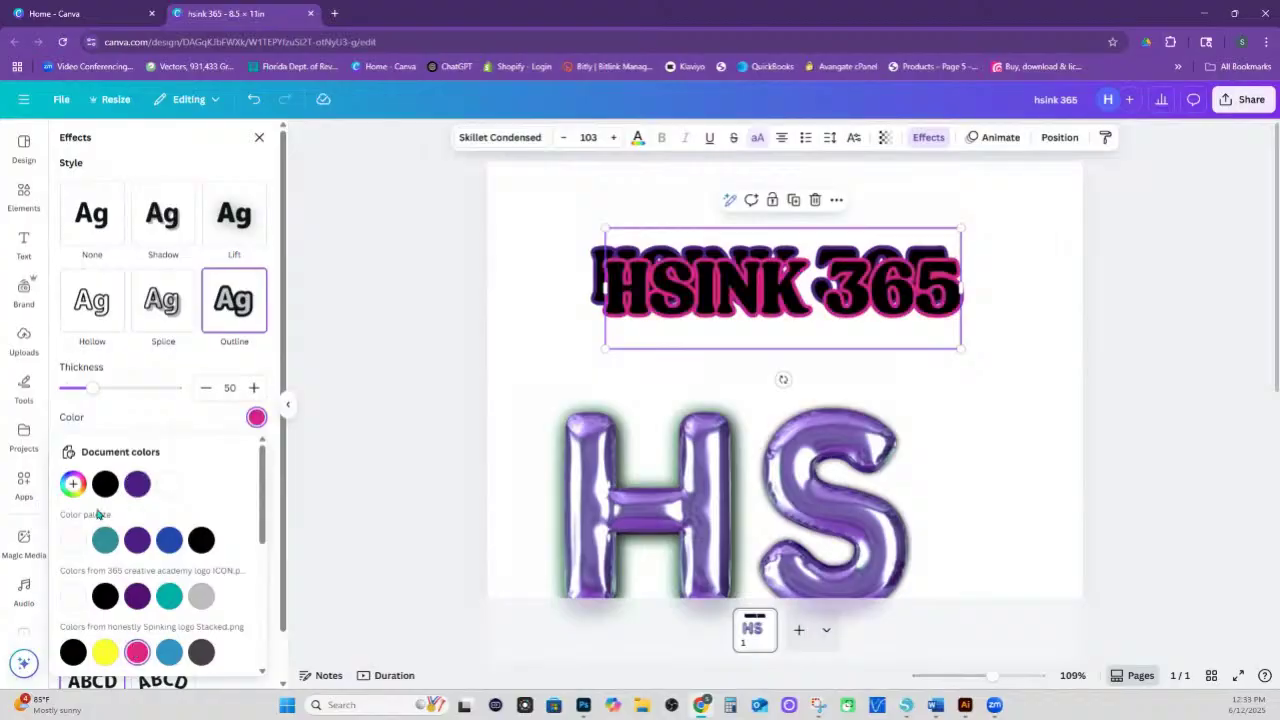
left_click_drag(99, 387, 152, 390)
left_click(1063, 386)
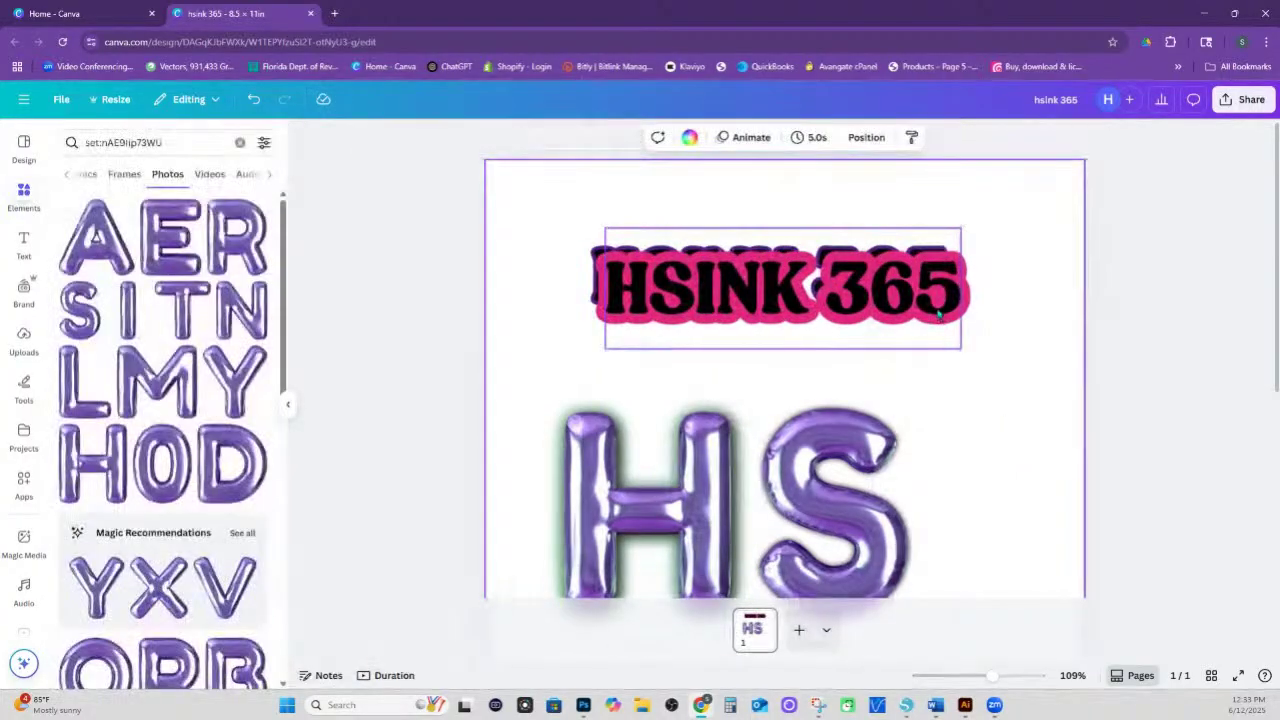
- Align the pink-outlined copy exactly over the original HSINK 365 heading and send it behind the purple-outlined one
left_click_drag(937, 305, 925, 293)
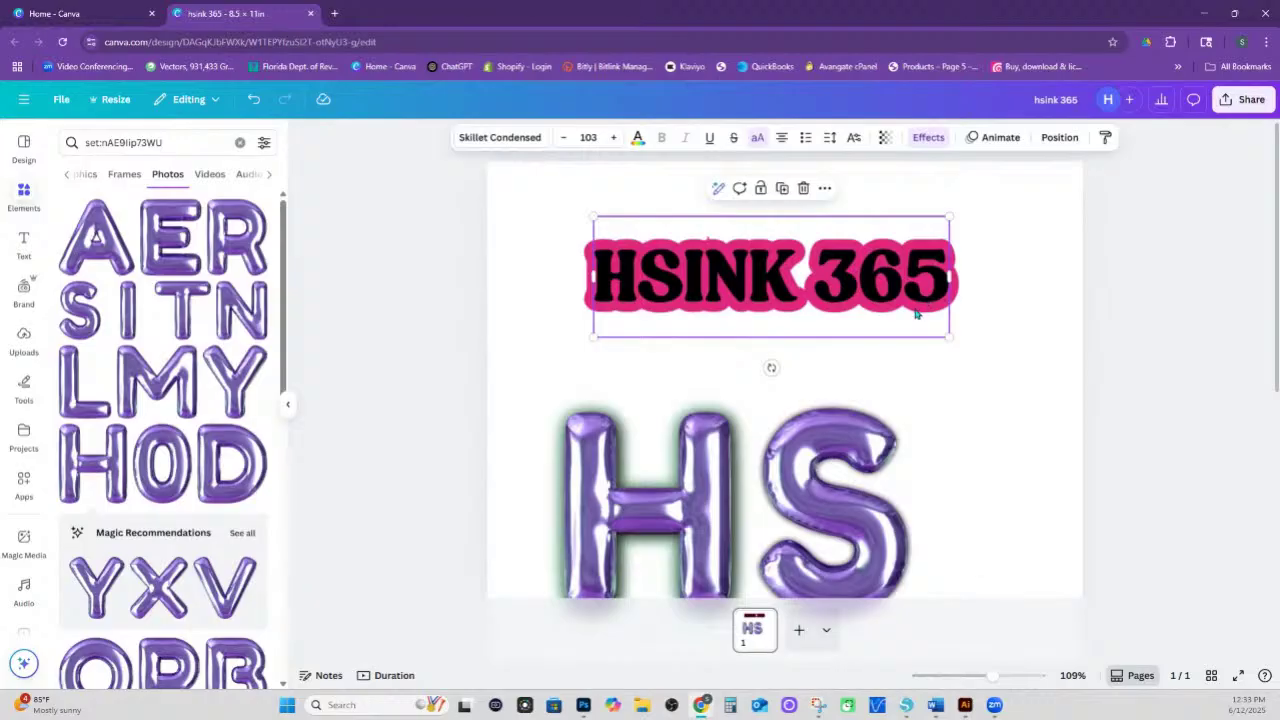
right_click(910, 299)
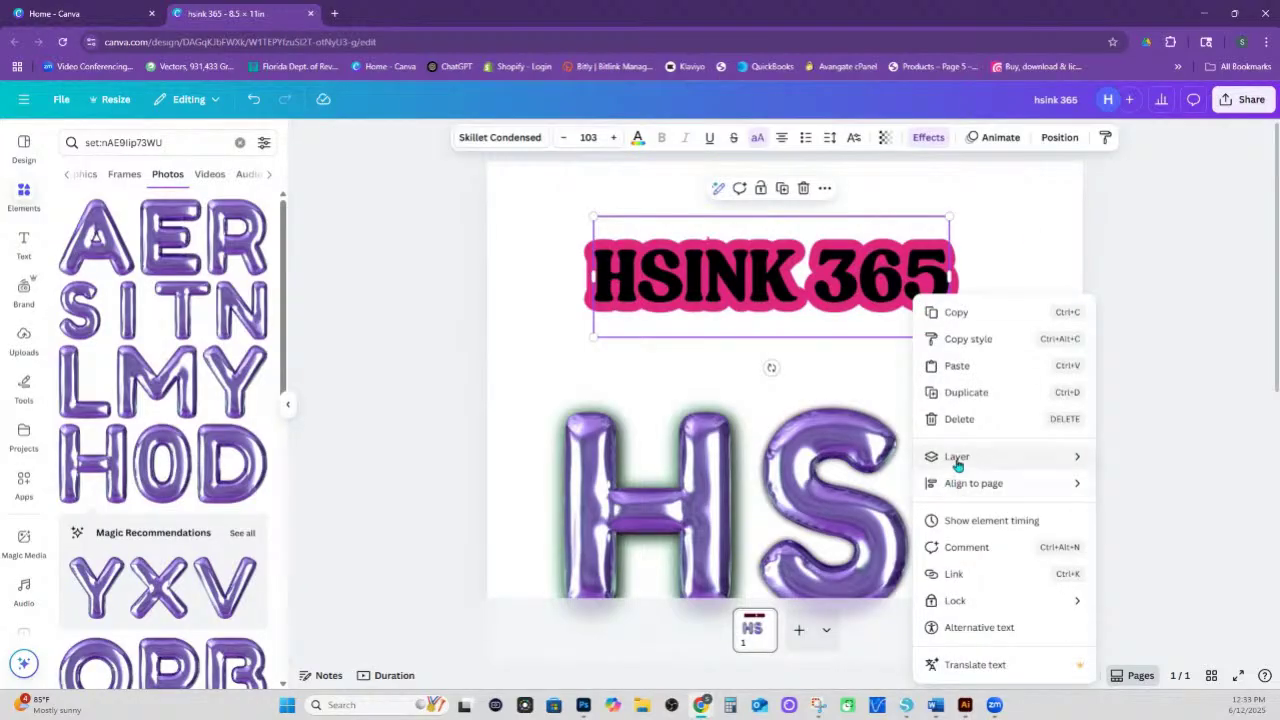
mouse_move(957, 462)
left_click(813, 532)
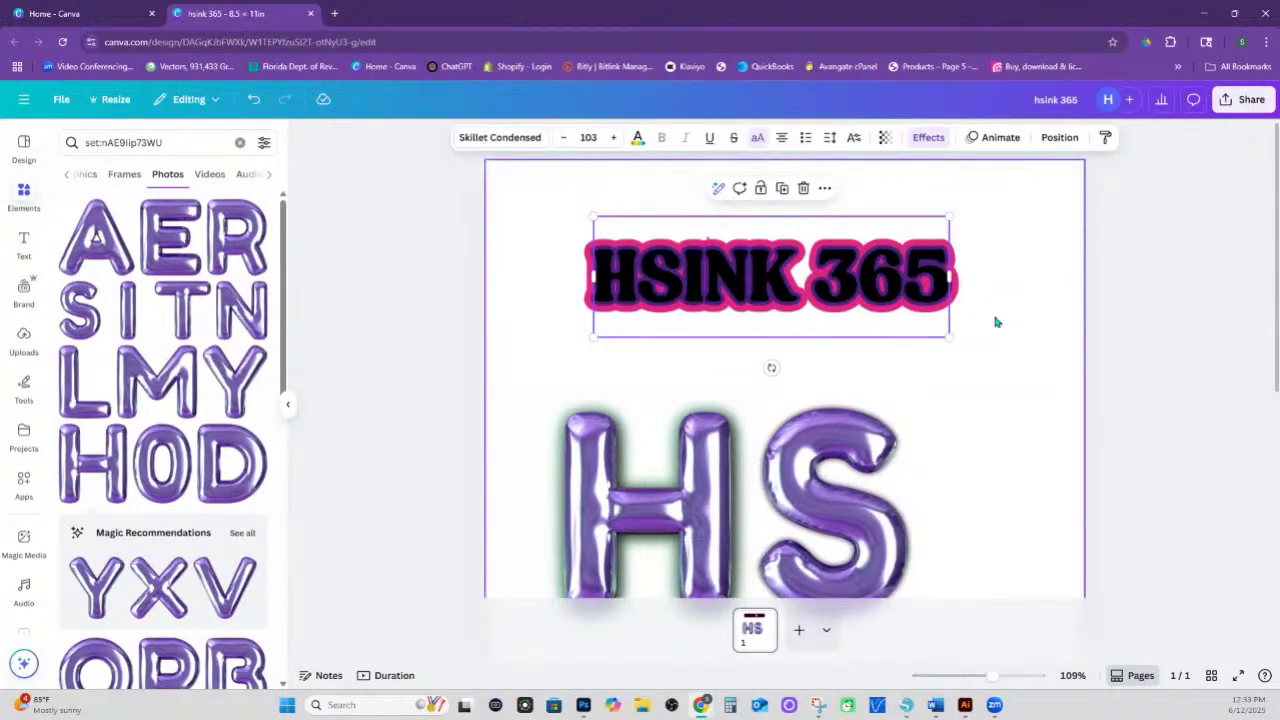
left_click(995, 322)
left_click_drag(944, 297, 944, 297)
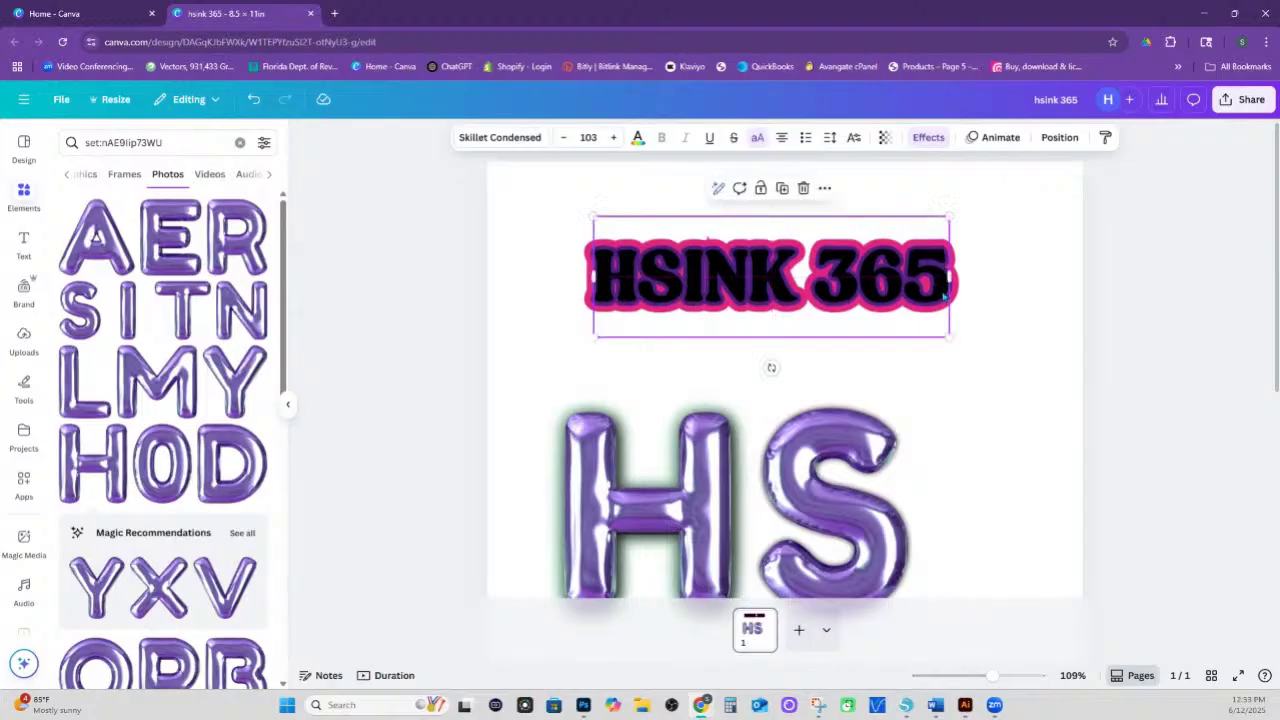
left_click(988, 297)
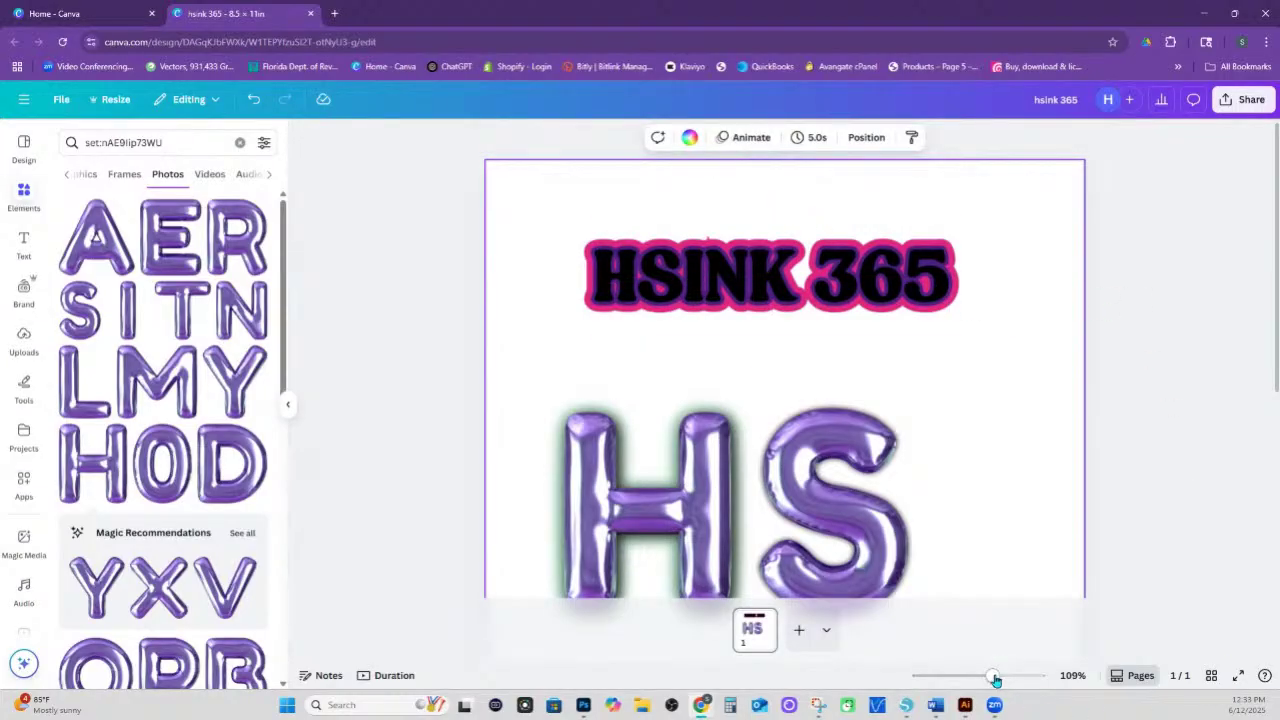
- Select the pink-outlined HSINK 365 layer behind the purple one and reduce its outline thickness
left_click_drag(993, 678, 1015, 679)
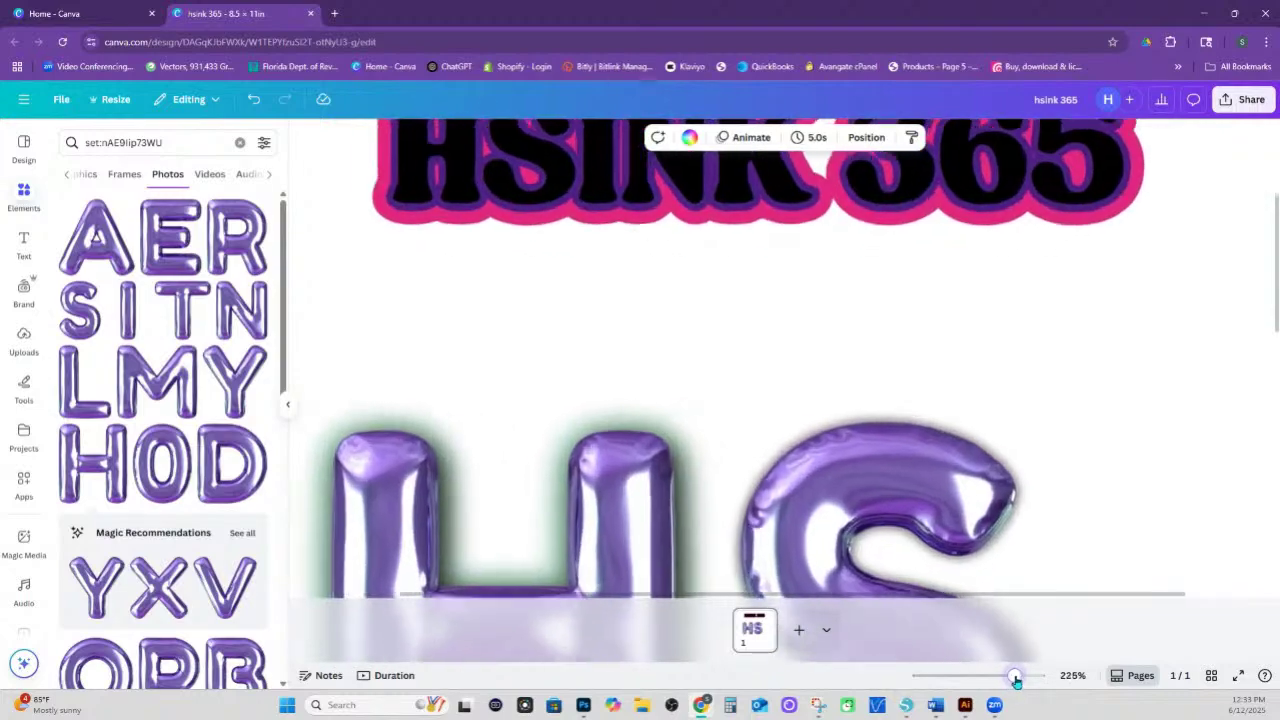
scroll(723, 438, "up", 3)
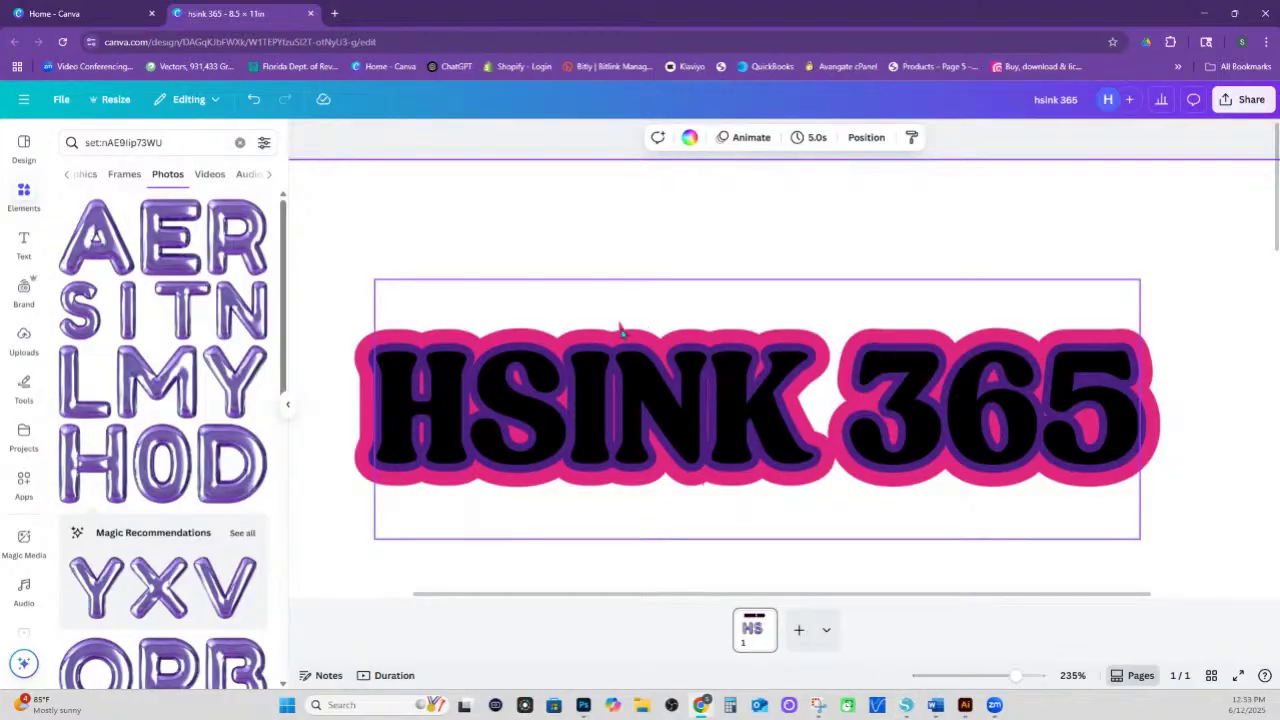
left_click(762, 313)
left_click(608, 251)
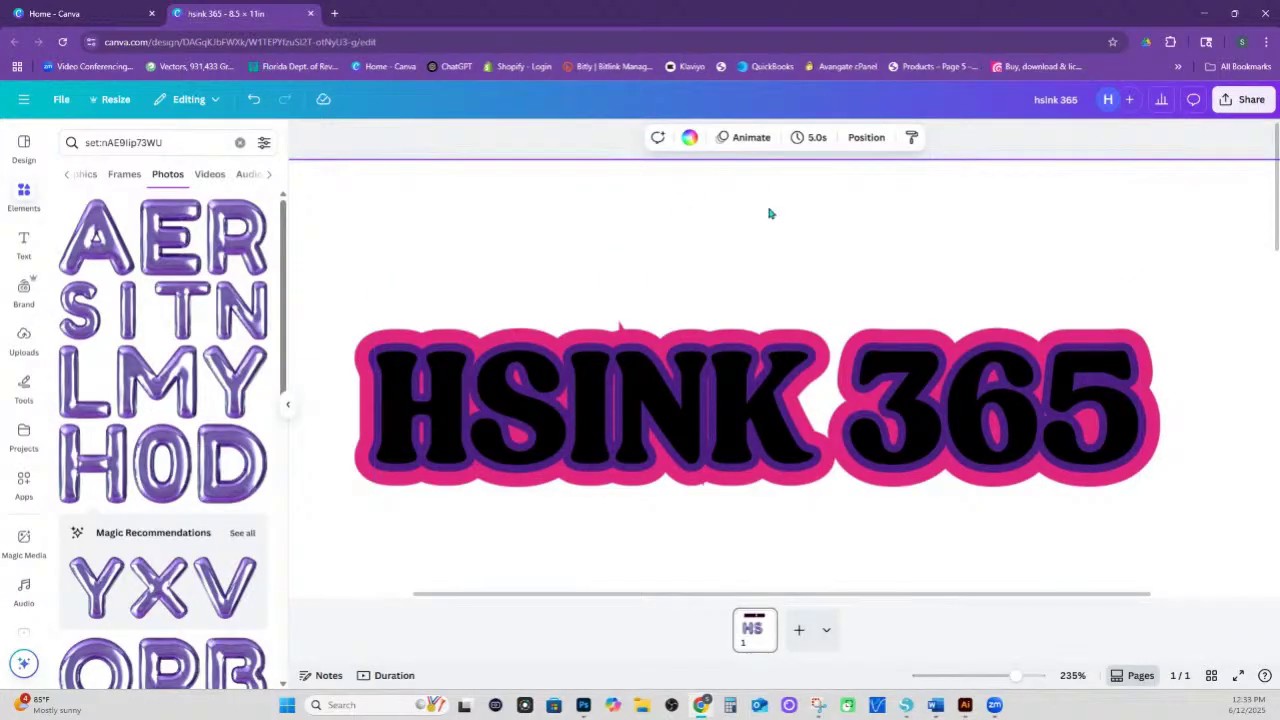
left_click(553, 362)
left_click_drag(352, 265, 568, 364)
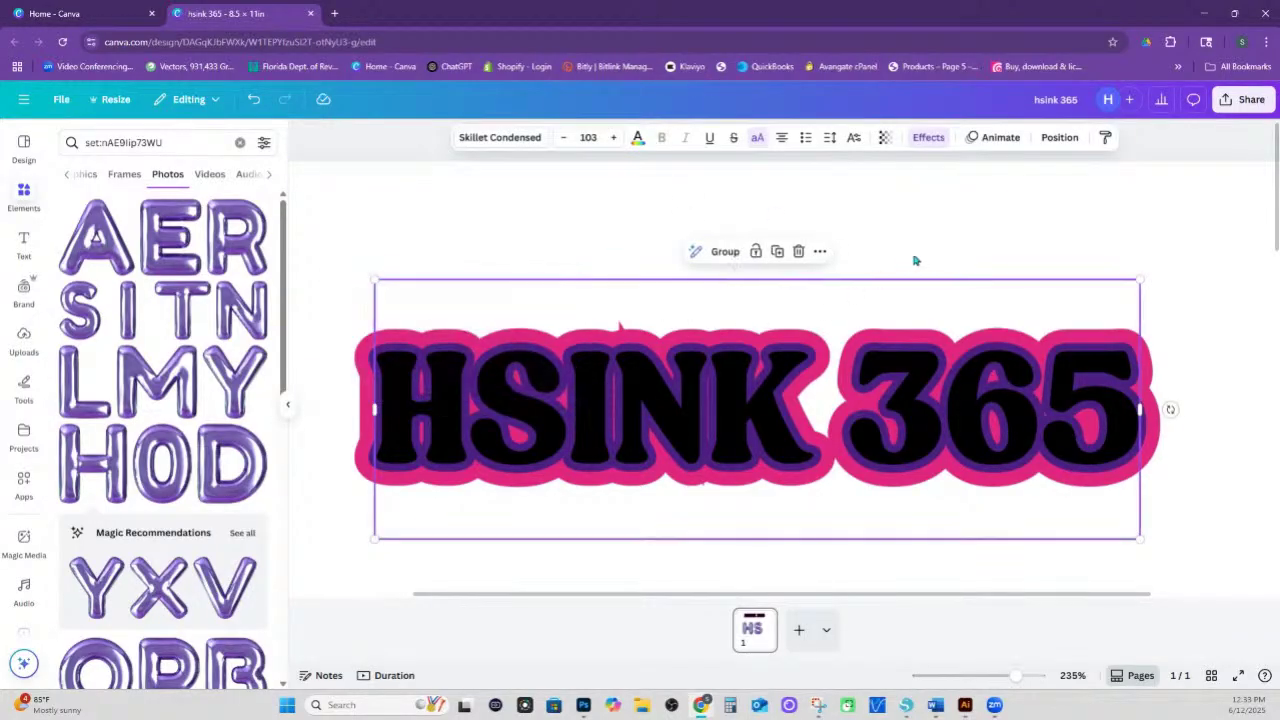
left_click(1012, 177)
left_click(866, 137)
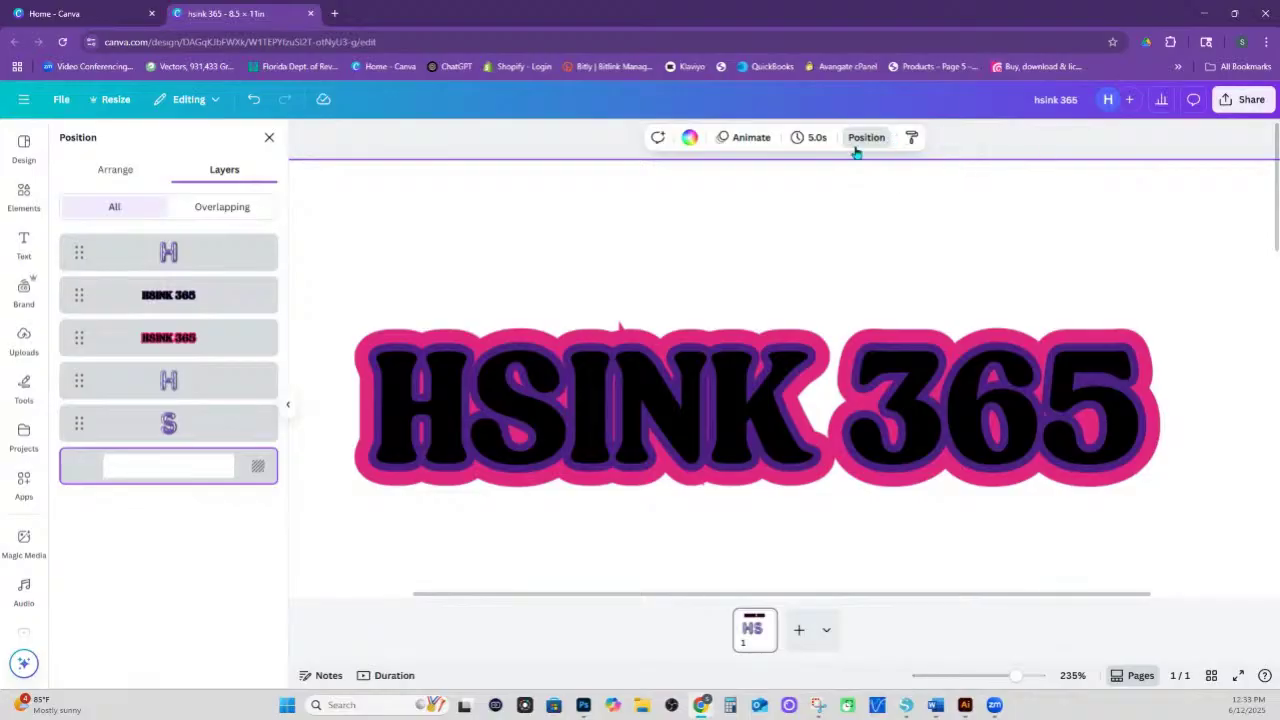
left_click(200, 348)
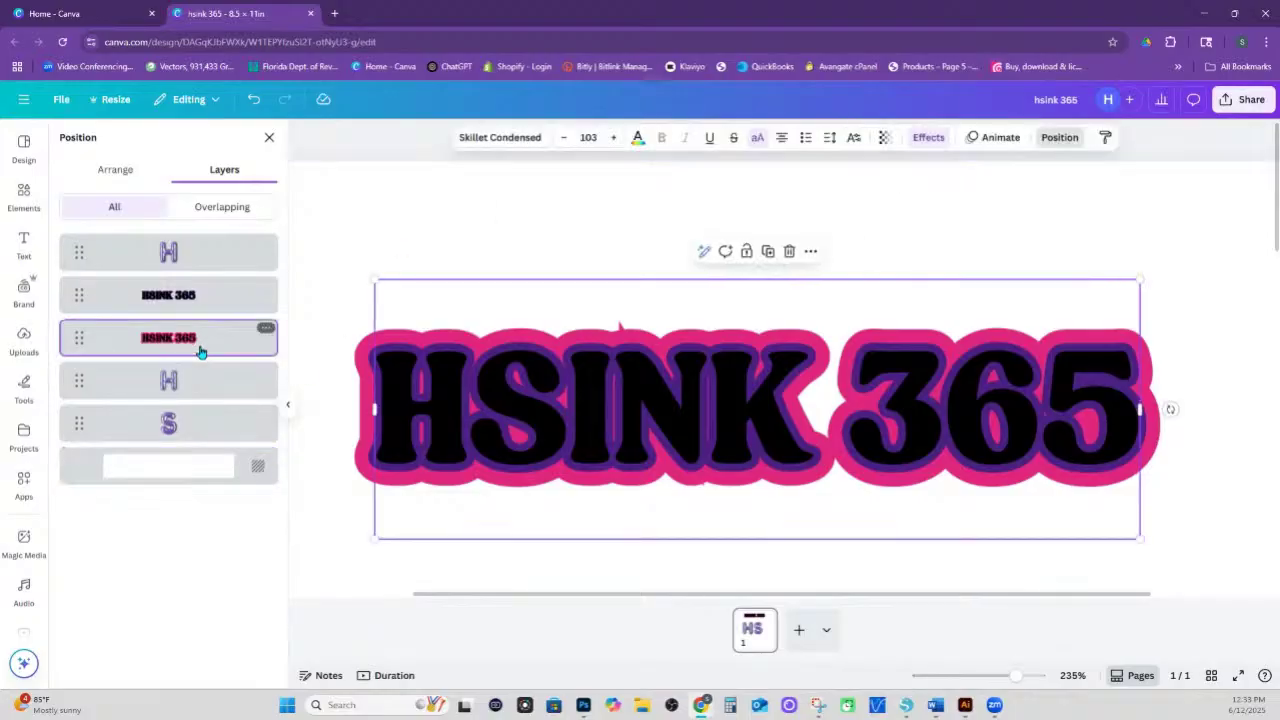
left_click(928, 140)
left_click_drag(148, 388, 121, 375)
- Change both stacked HSINK 365 copies to the Chunk Five font and set the pink outline's thickness to 87
left_click(514, 140)
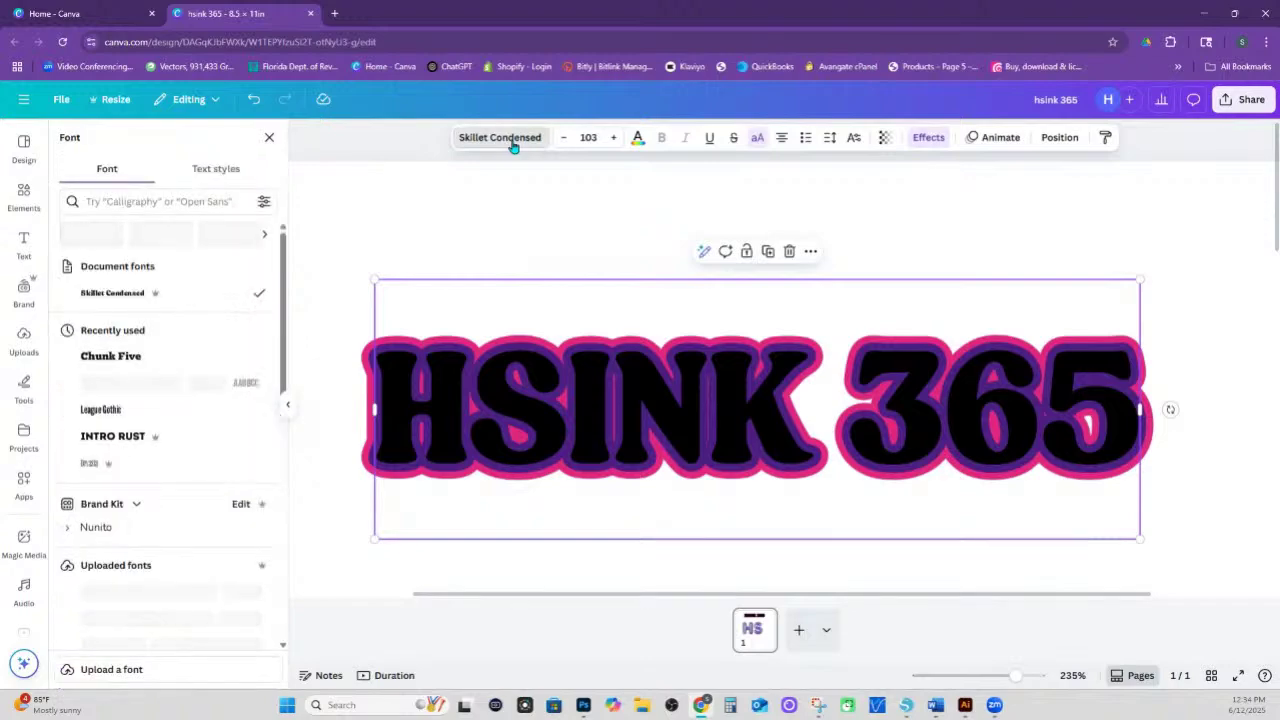
left_click(126, 357)
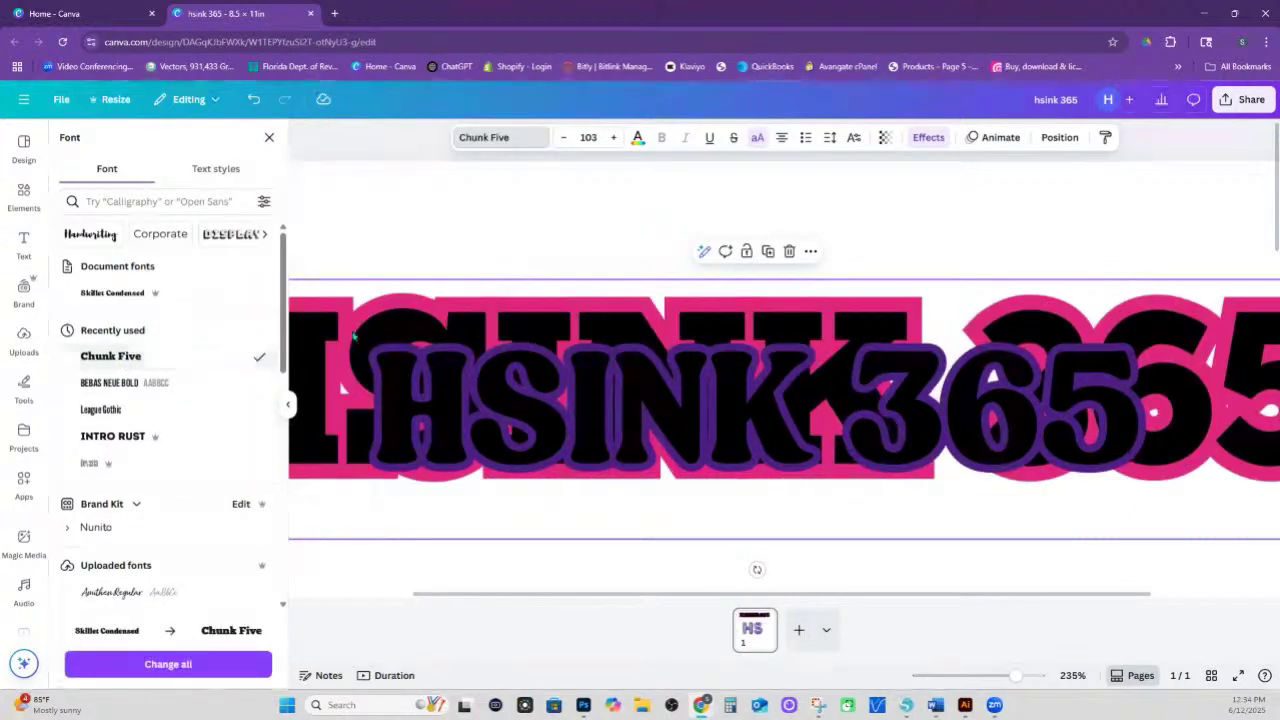
left_click(925, 137)
mouse_move(117, 390)
left_mouse_down()
mouse_move(180, 388)
mouse_move(80, 391)
mouse_move(143, 387)
mouse_move(100, 391)
mouse_move(114, 390)
left_mouse_up()
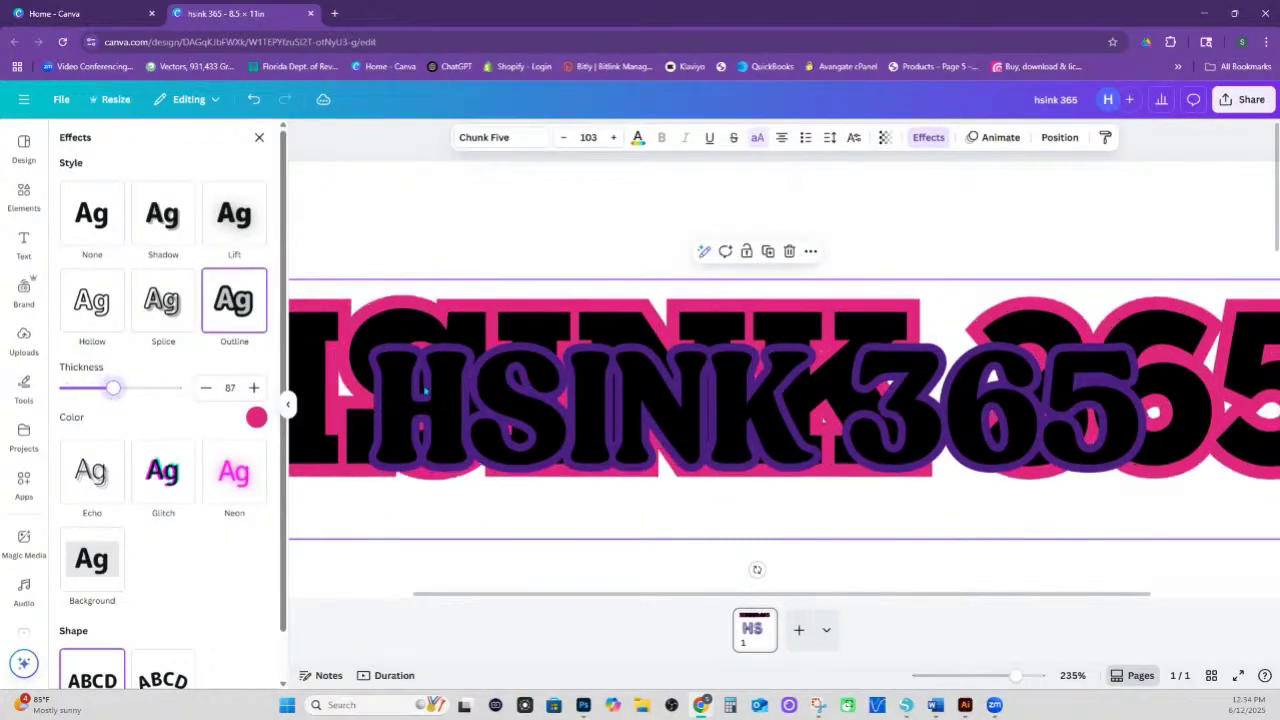
left_click(514, 396)
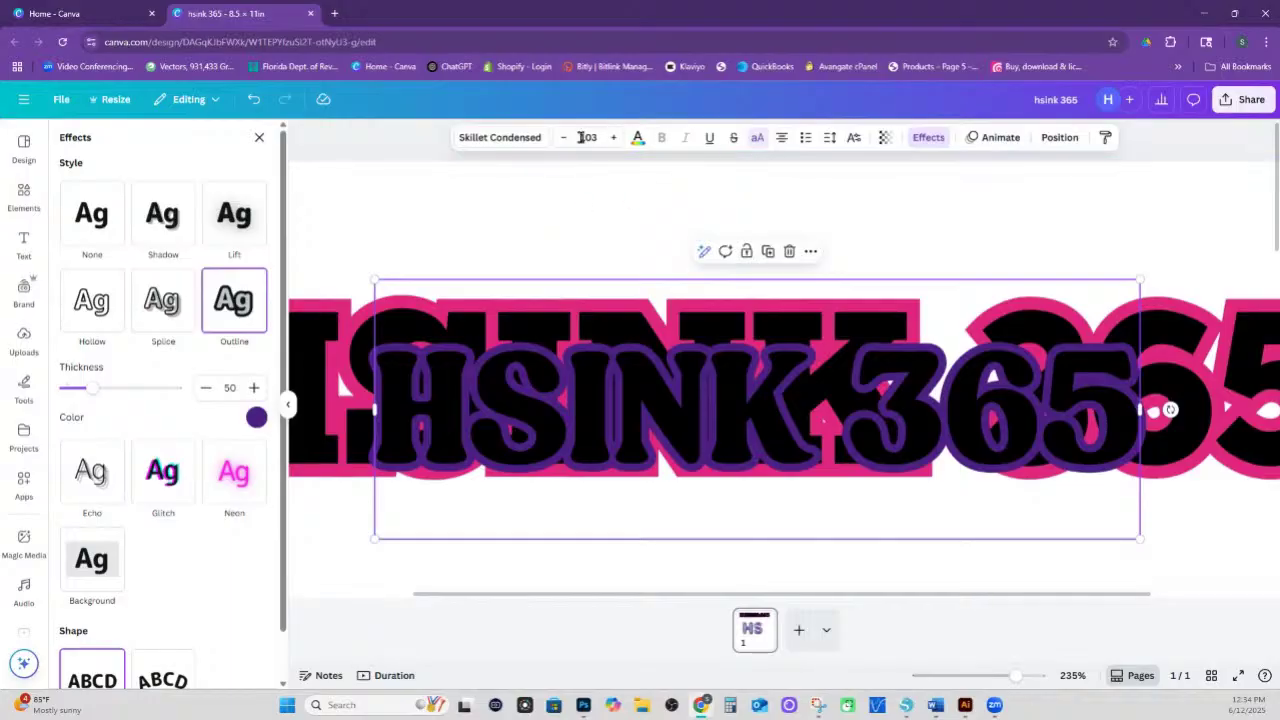
left_click(521, 144)
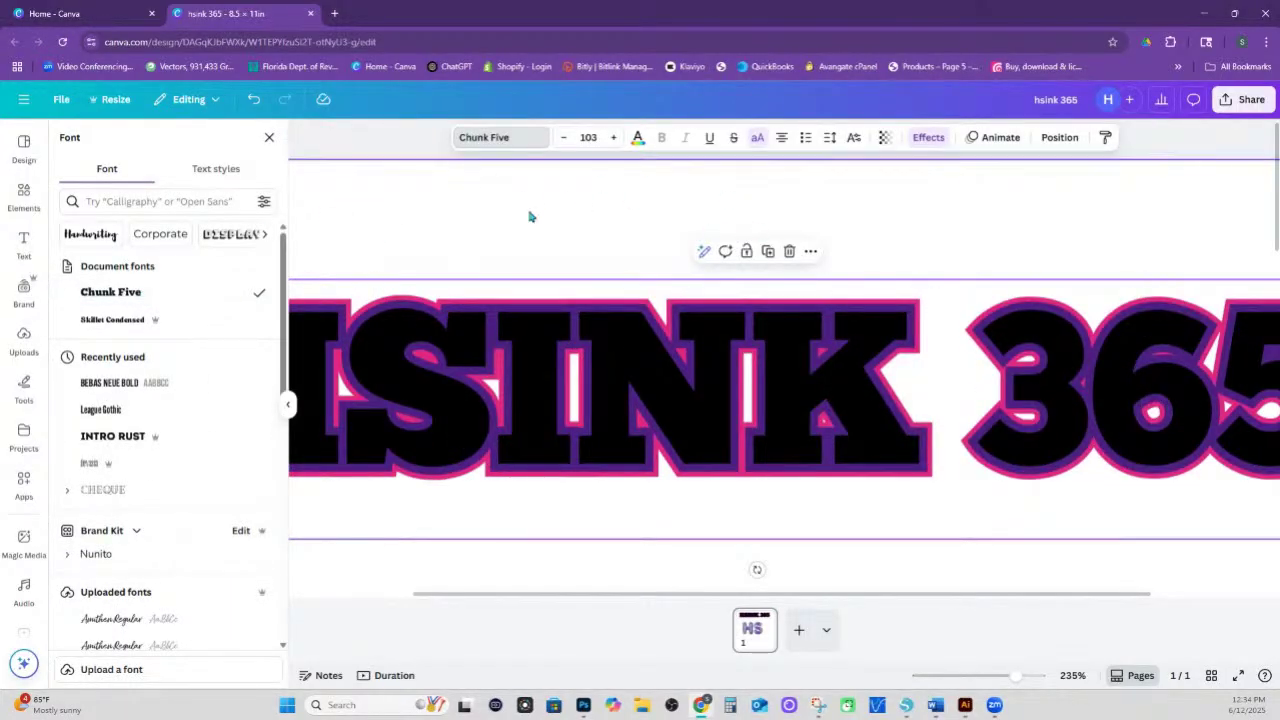
- Set the front HSINK 365 copy's outline to thickness 35 and recolor it teal
left_click(932, 137)
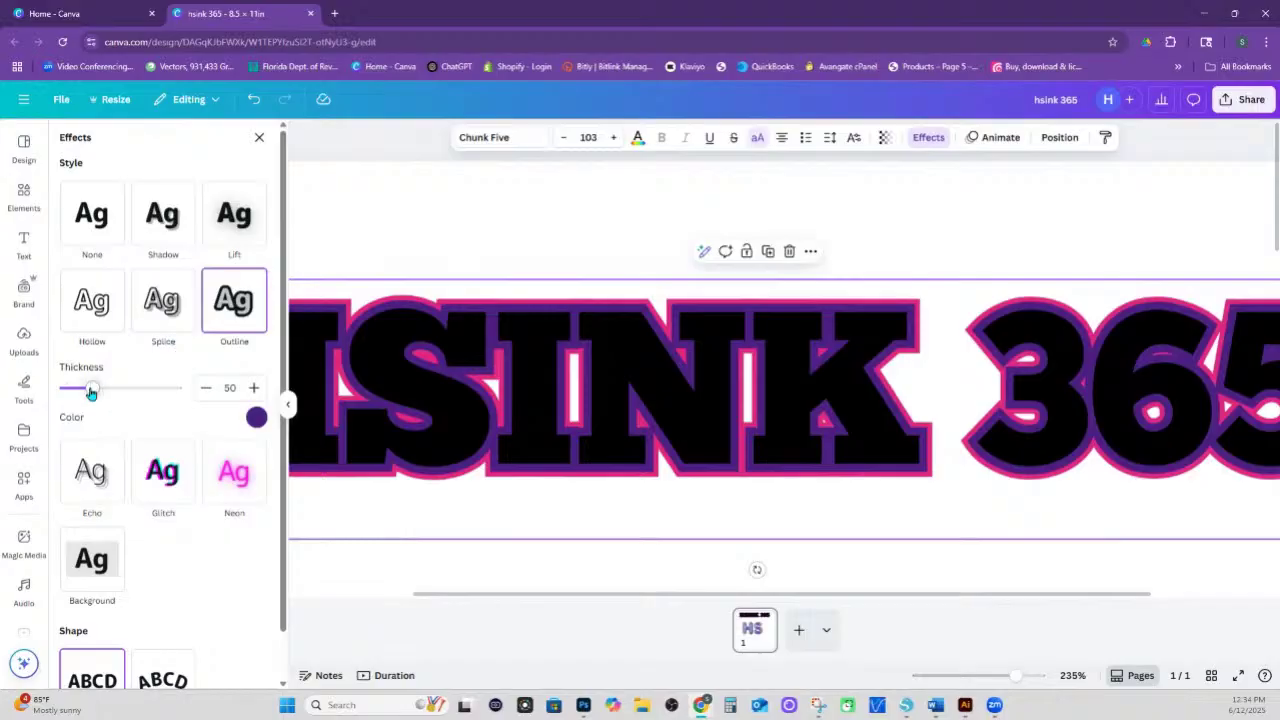
mouse_move(91, 388)
left_mouse_down()
mouse_move(71, 390)
mouse_move(84, 391)
left_mouse_up()
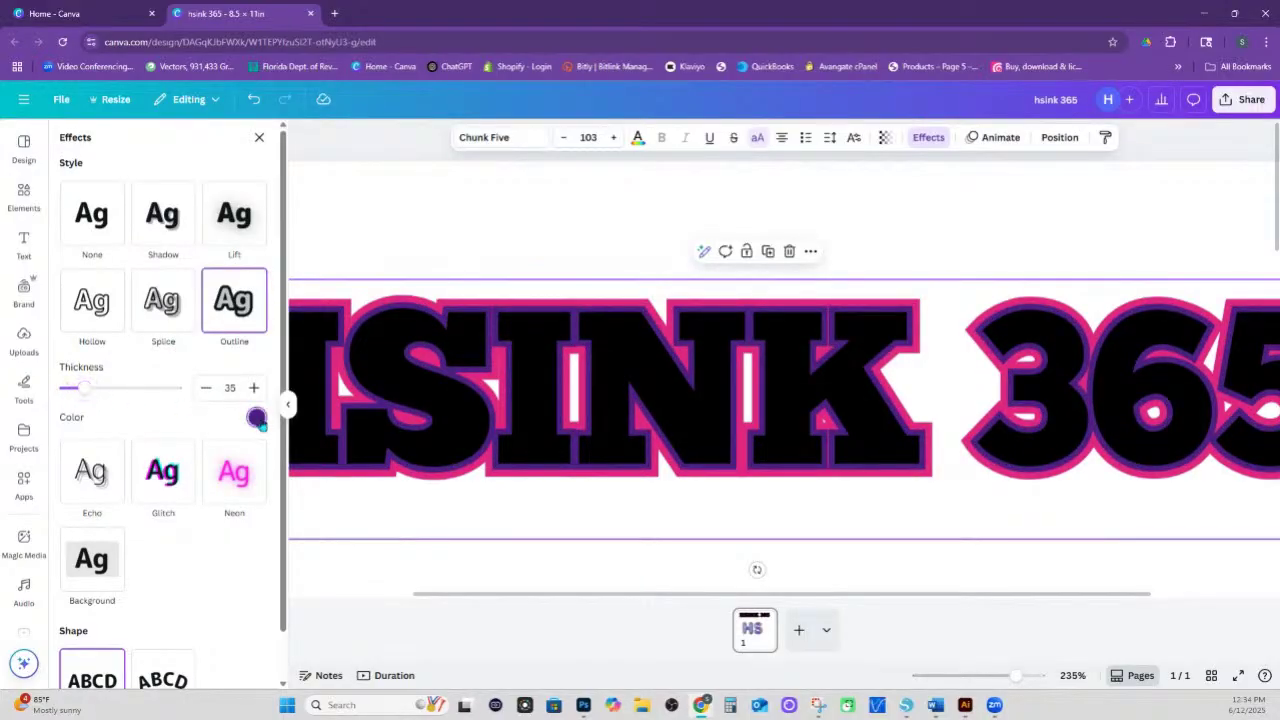
left_click(256, 417)
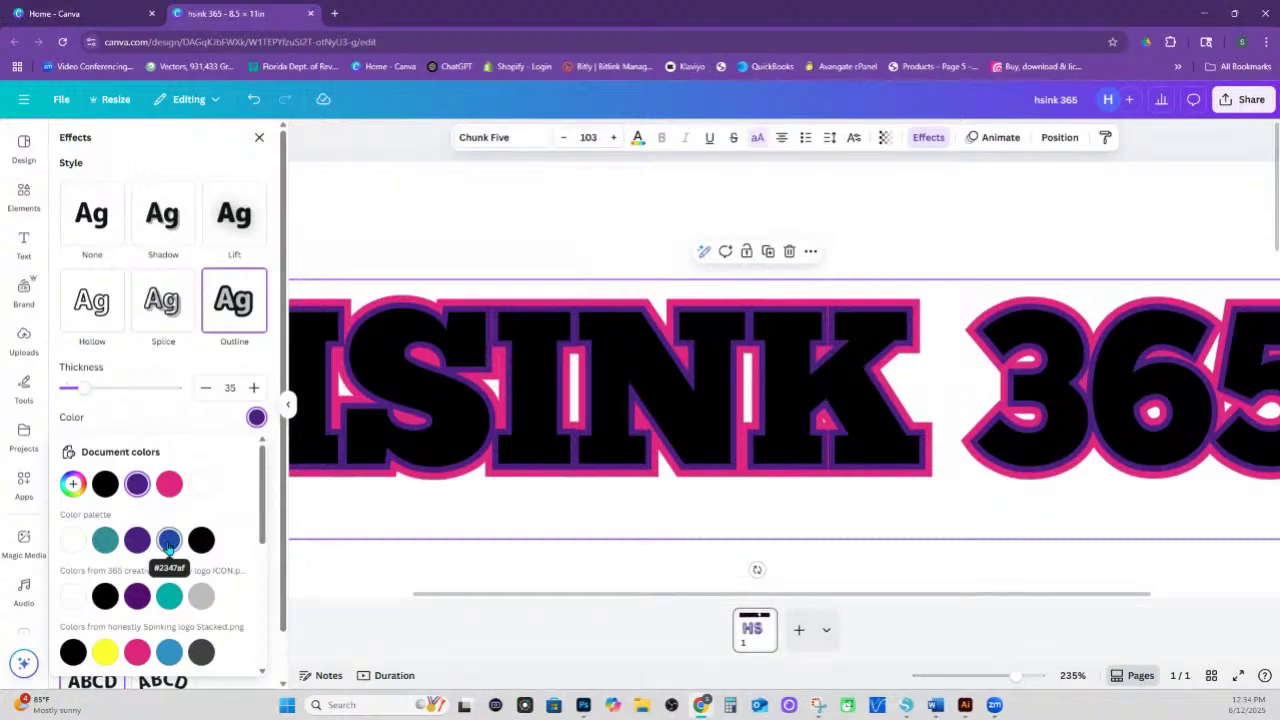
left_click(169, 597)
scroll(198, 379, "down", 1)
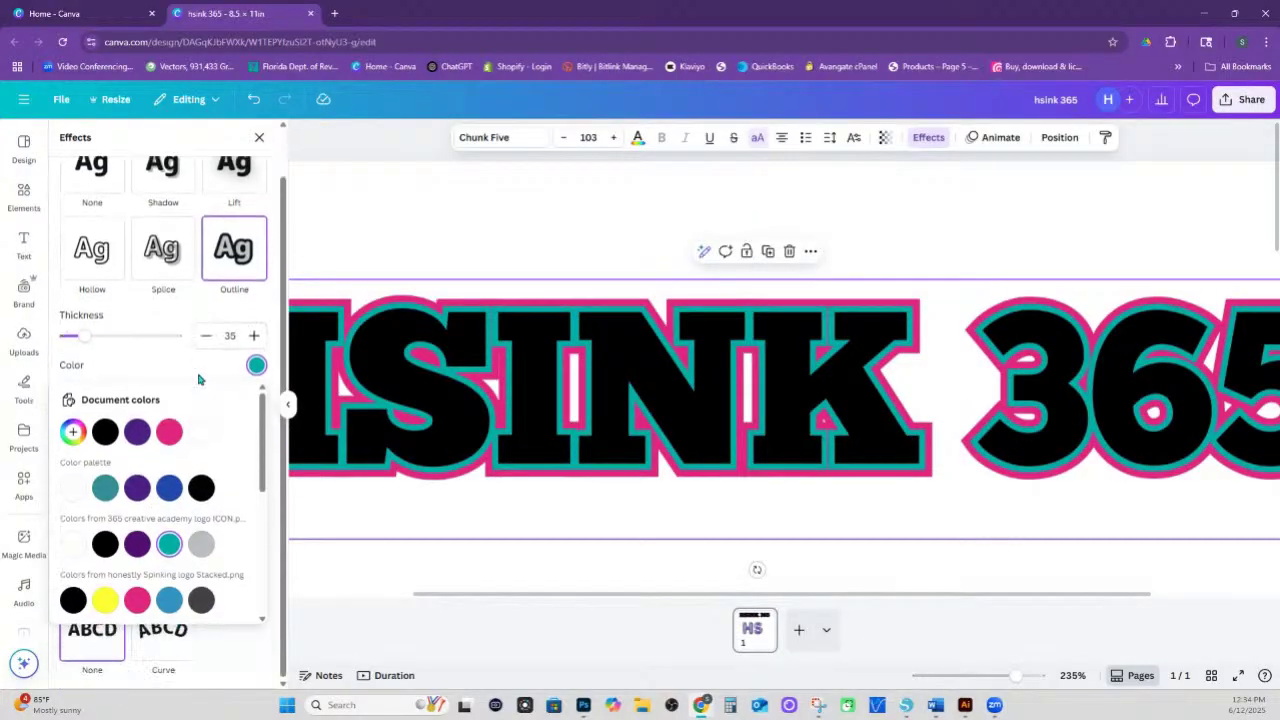
left_click(255, 366)
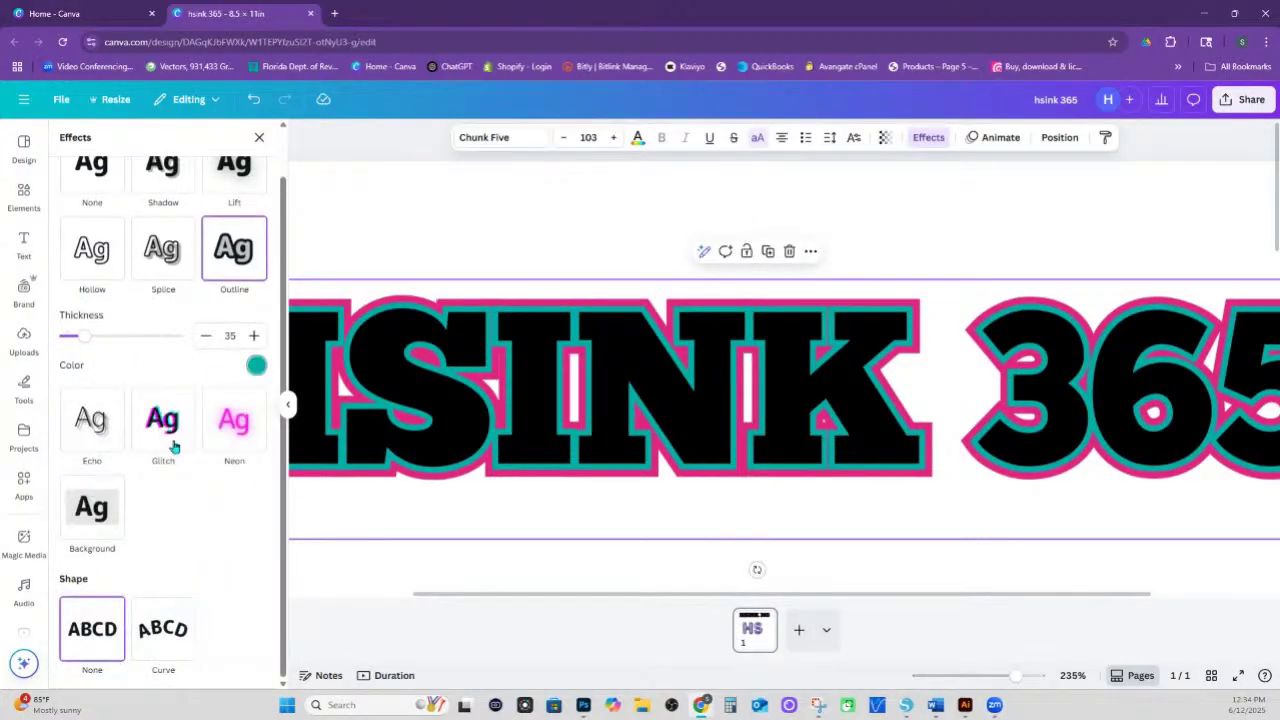
- Replace the front HSINK 365 copy's outline with the Shadow effect at offset 22
scroll(157, 314, "up", 1)
left_click(157, 229)
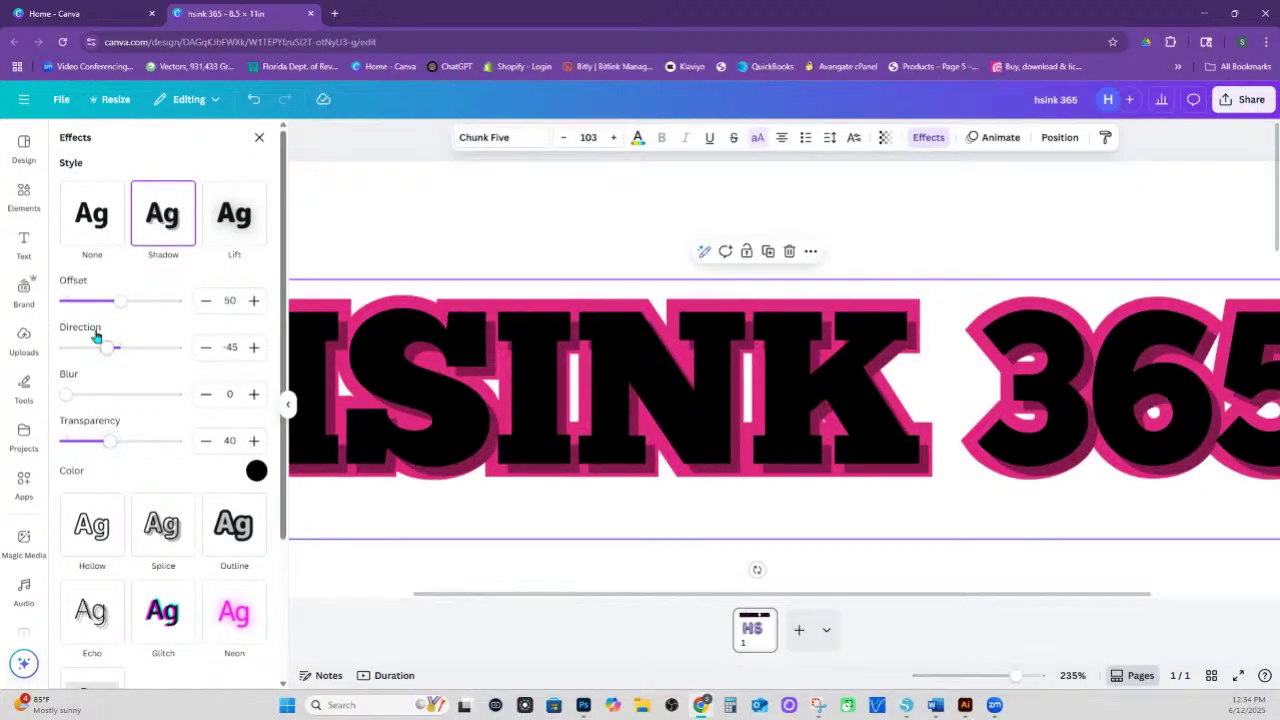
left_click_drag(116, 302, 90, 302)
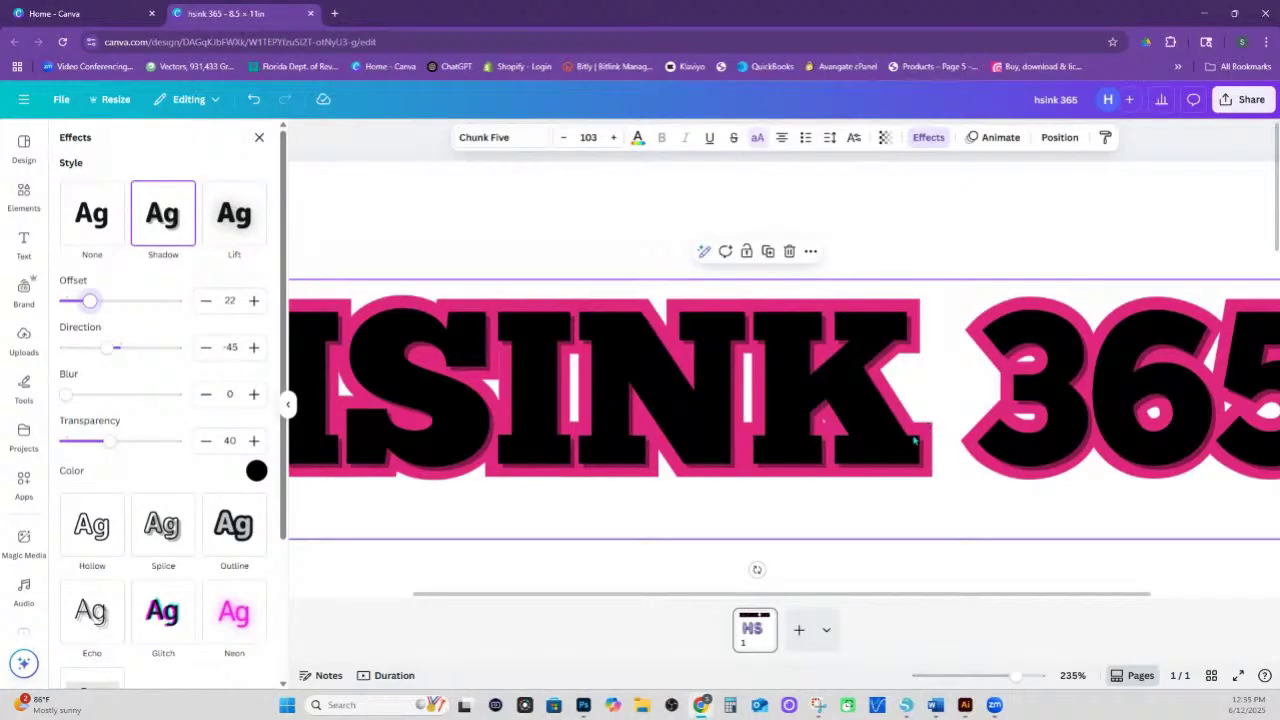
- Apply the Backdrop shadow to the front H letter image
scroll(246, 571, "down", 2)
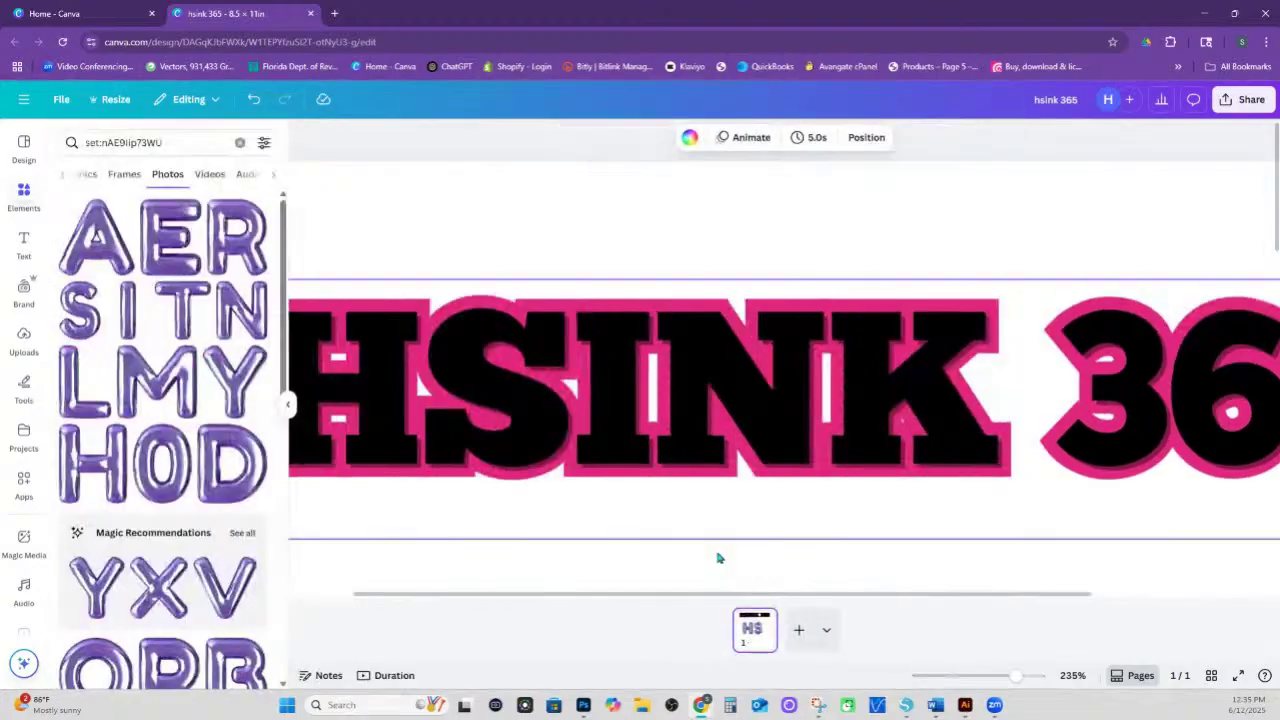
scroll(740, 560, "down", 3)
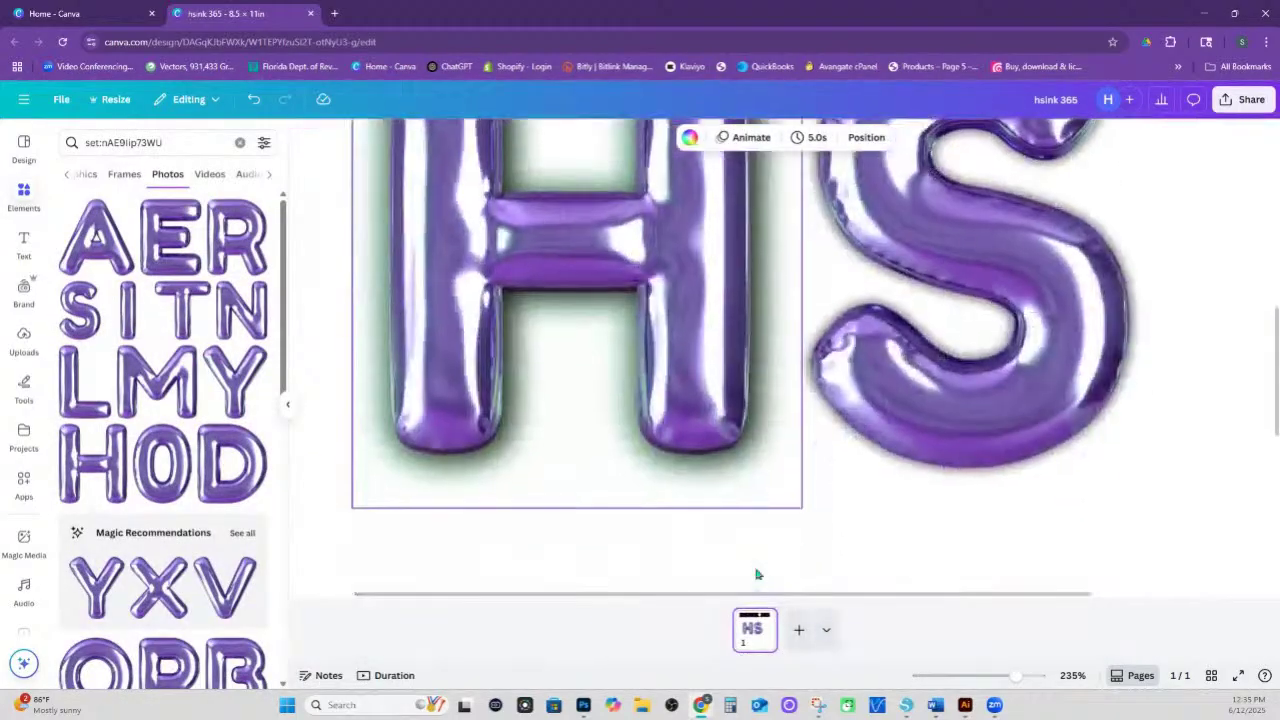
scroll(757, 566, "down", 3)
scroll(757, 566, "up", 3)
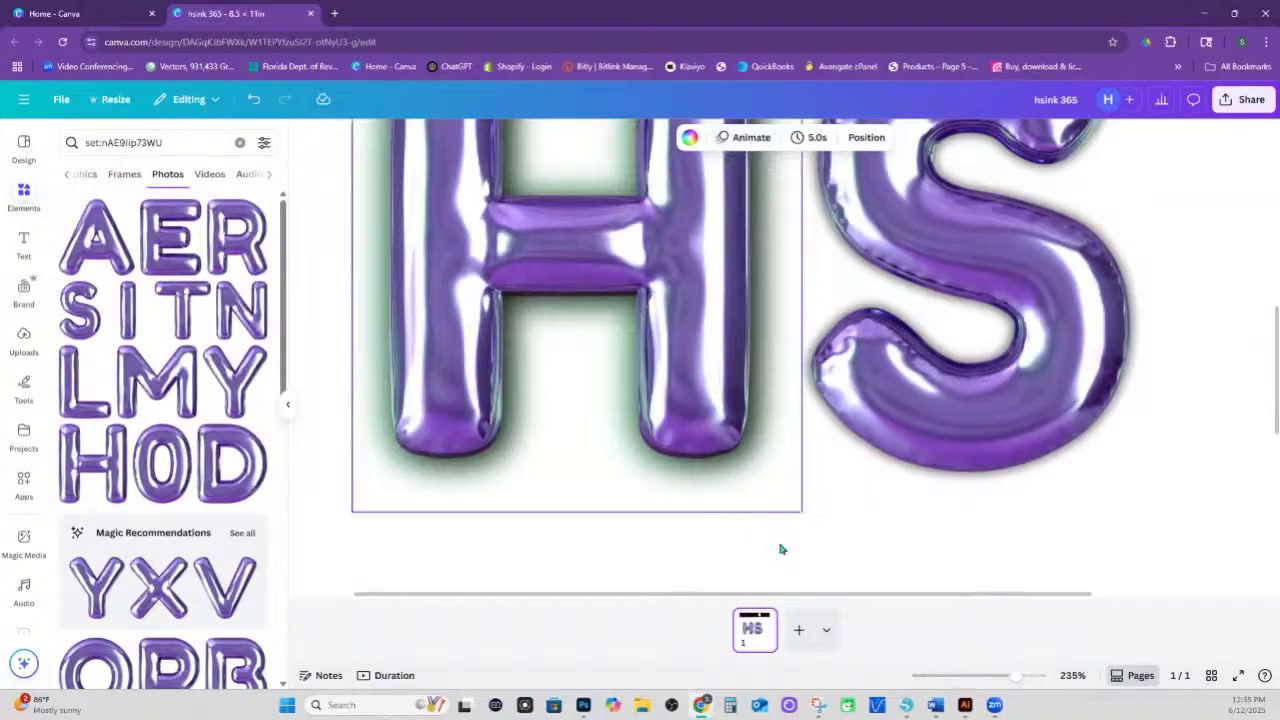
left_click(571, 190)
left_click(551, 141)
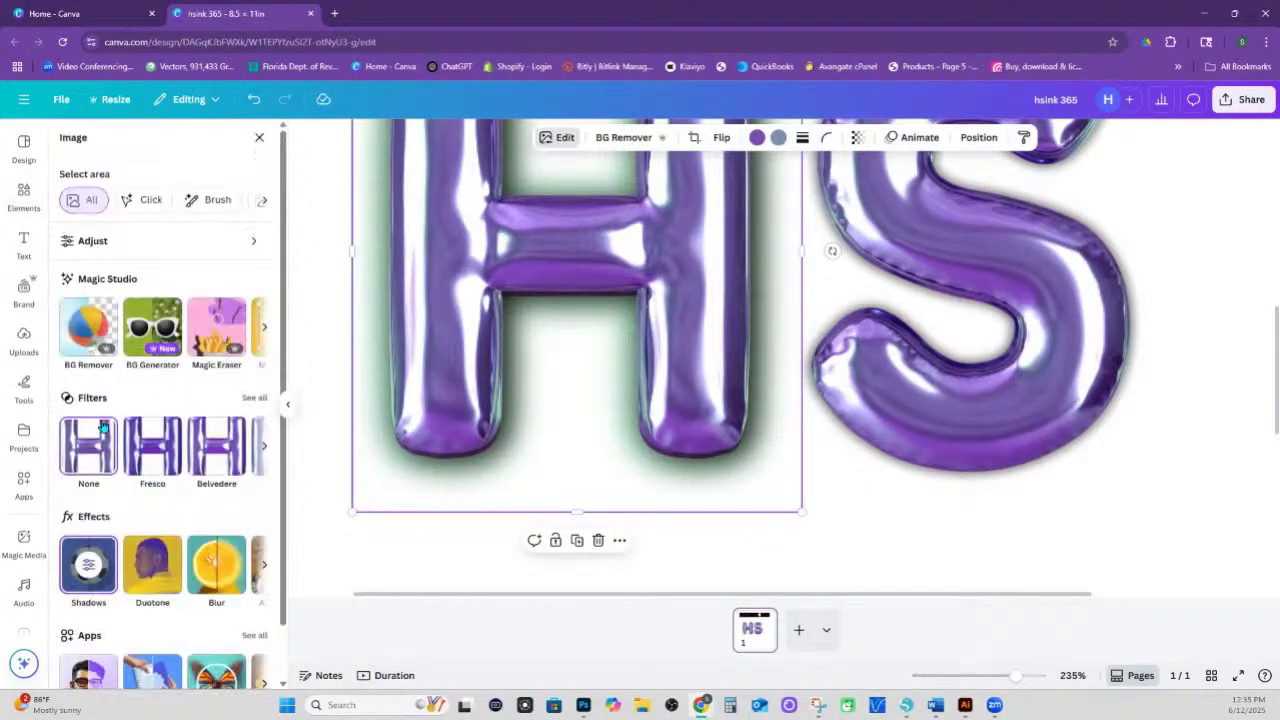
left_click(94, 605)
left_click(115, 479)
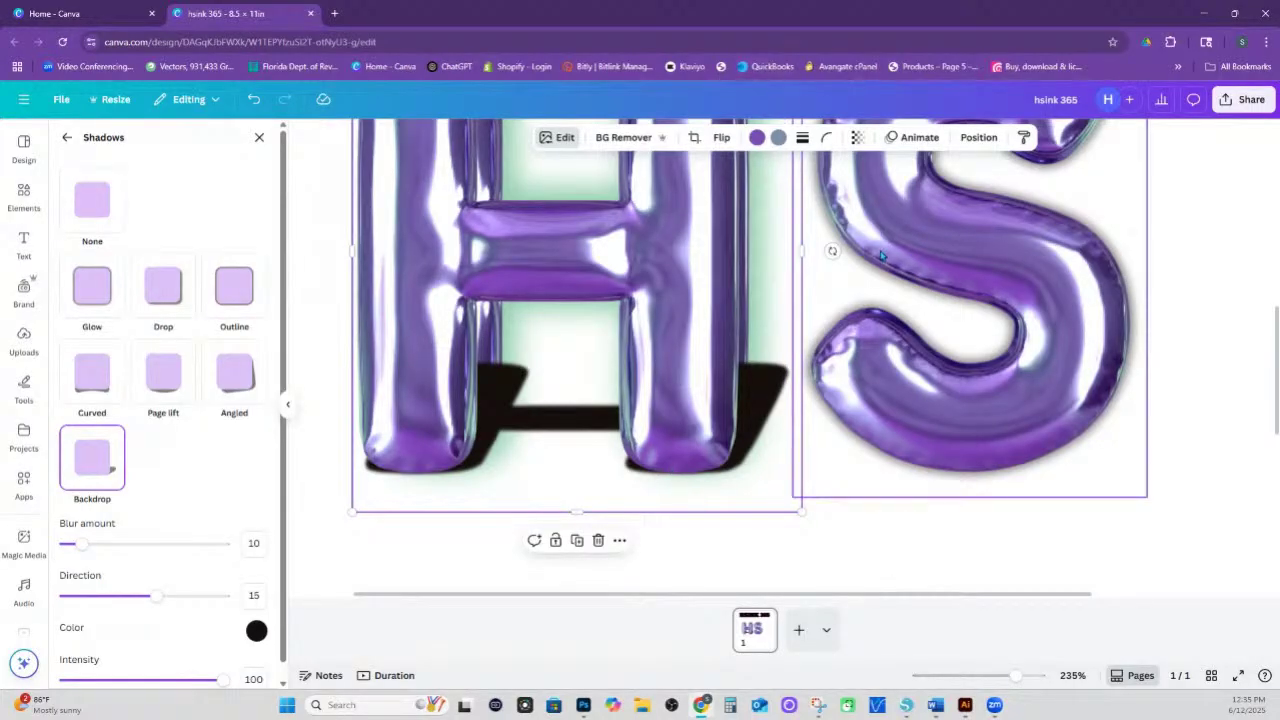
- Review the text effect options for the front HSINK 365 heading and examine the overall page layout
scroll(775, 450, "up", 5)
scroll(778, 408, "up", 2)
left_click(778, 346)
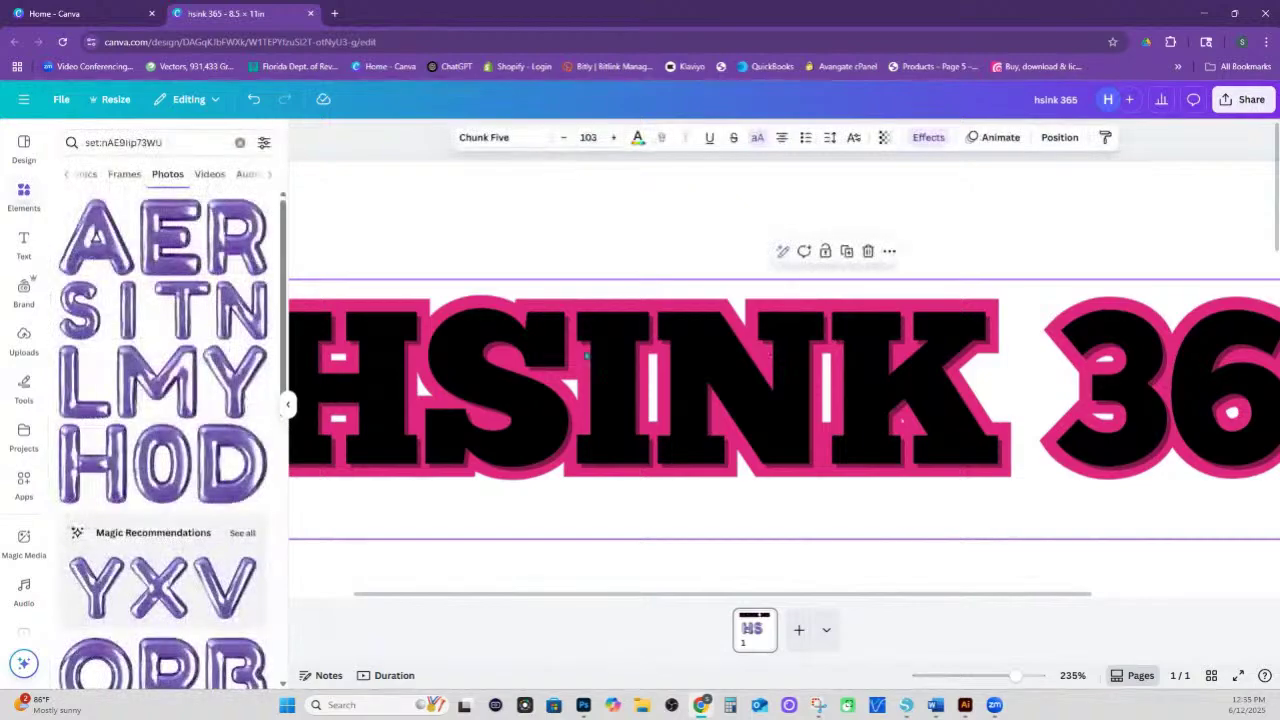
left_click(922, 140)
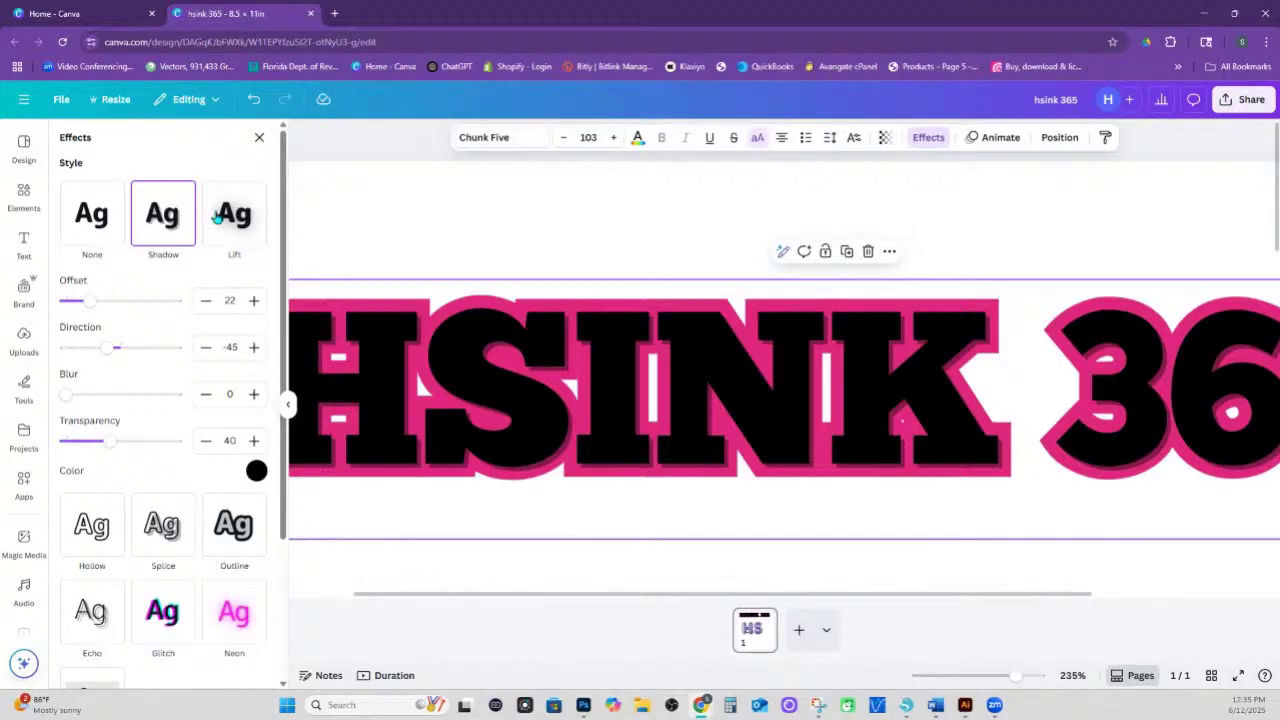
scroll(177, 375, "down", 1)
scroll(233, 316, "up", 1)
left_click_drag(1015, 680, 985, 677)
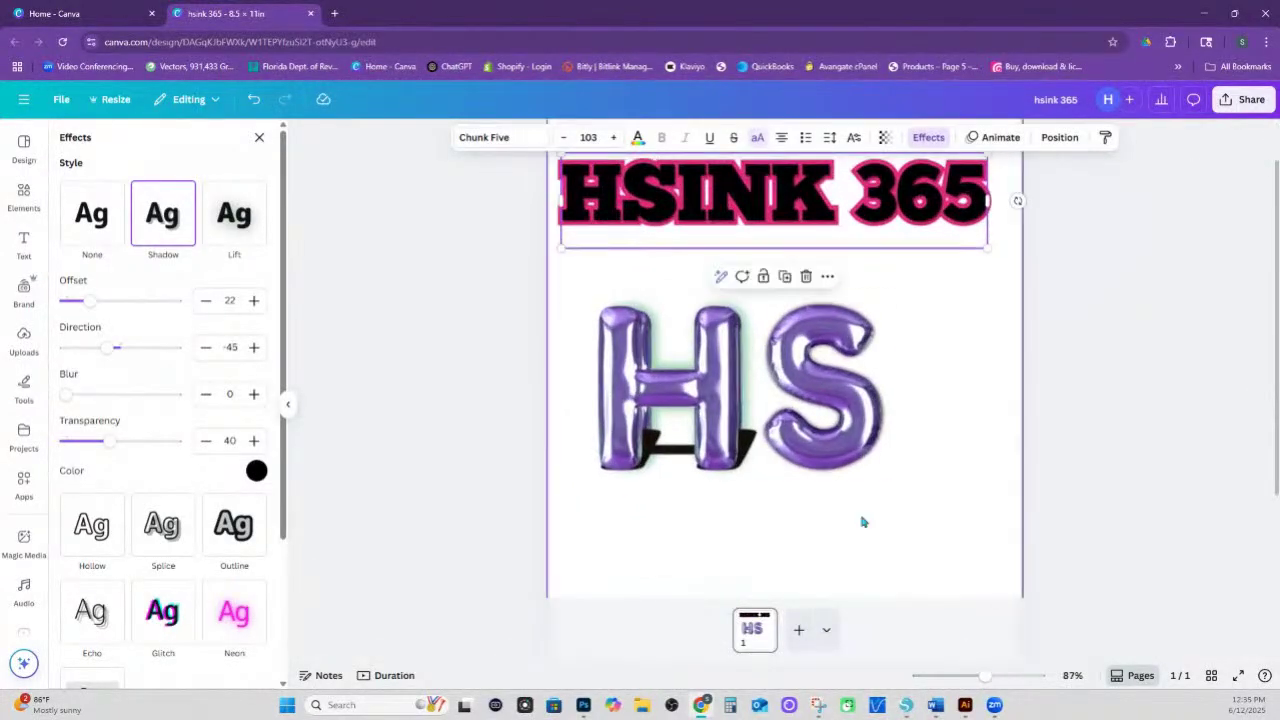
- Paste a copy of the front HSINK 365 heading below the HS letter images and remove its text effect
key("ctrl+v")
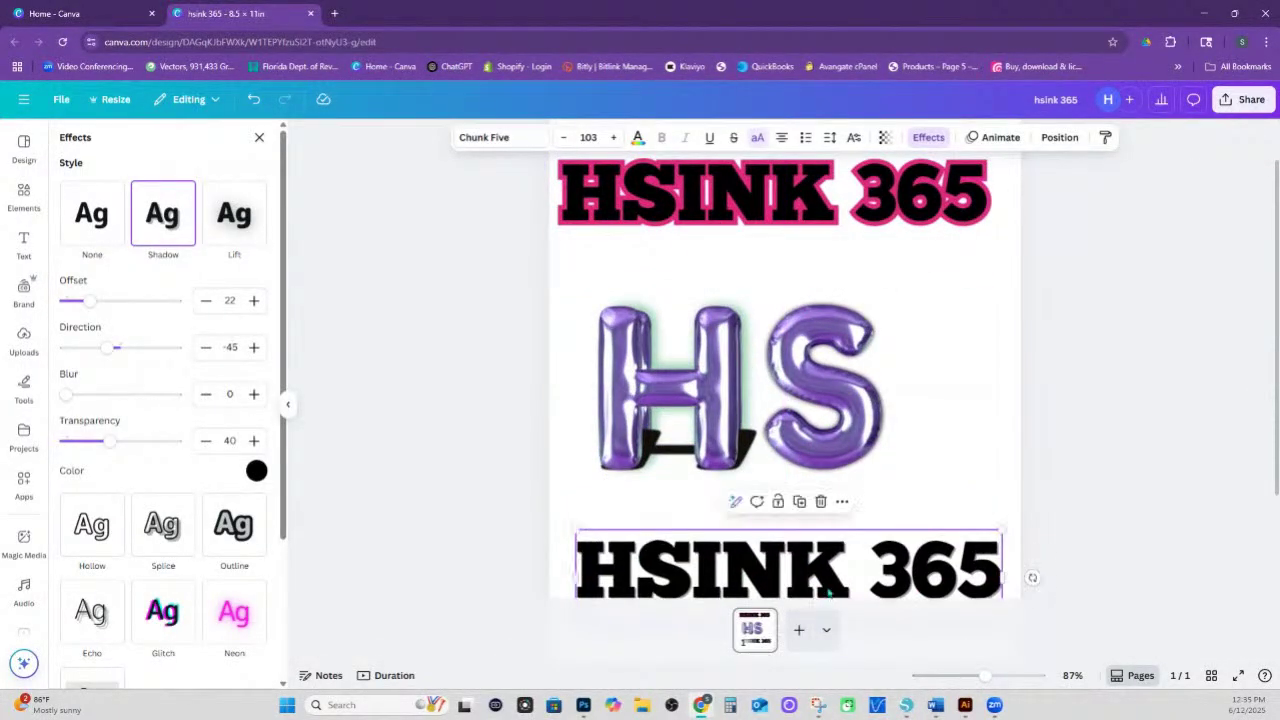
left_click_drag(828, 575, 810, 565)
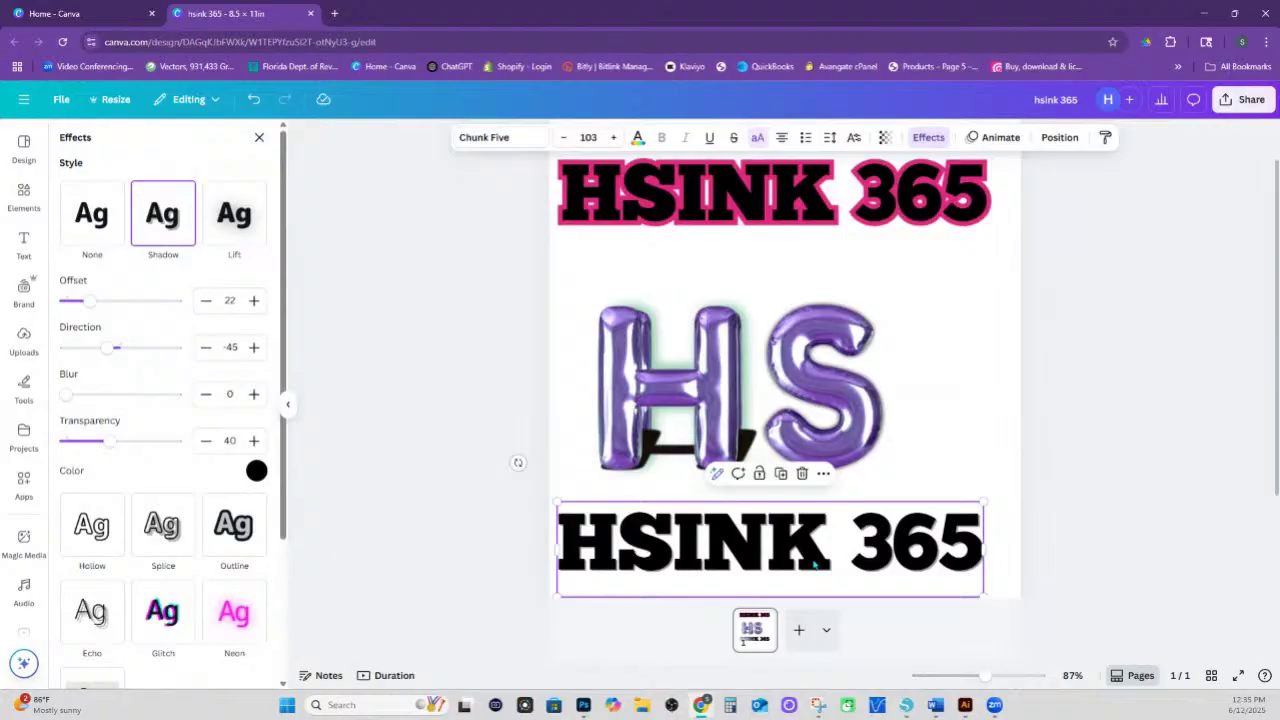
left_click(80, 216)
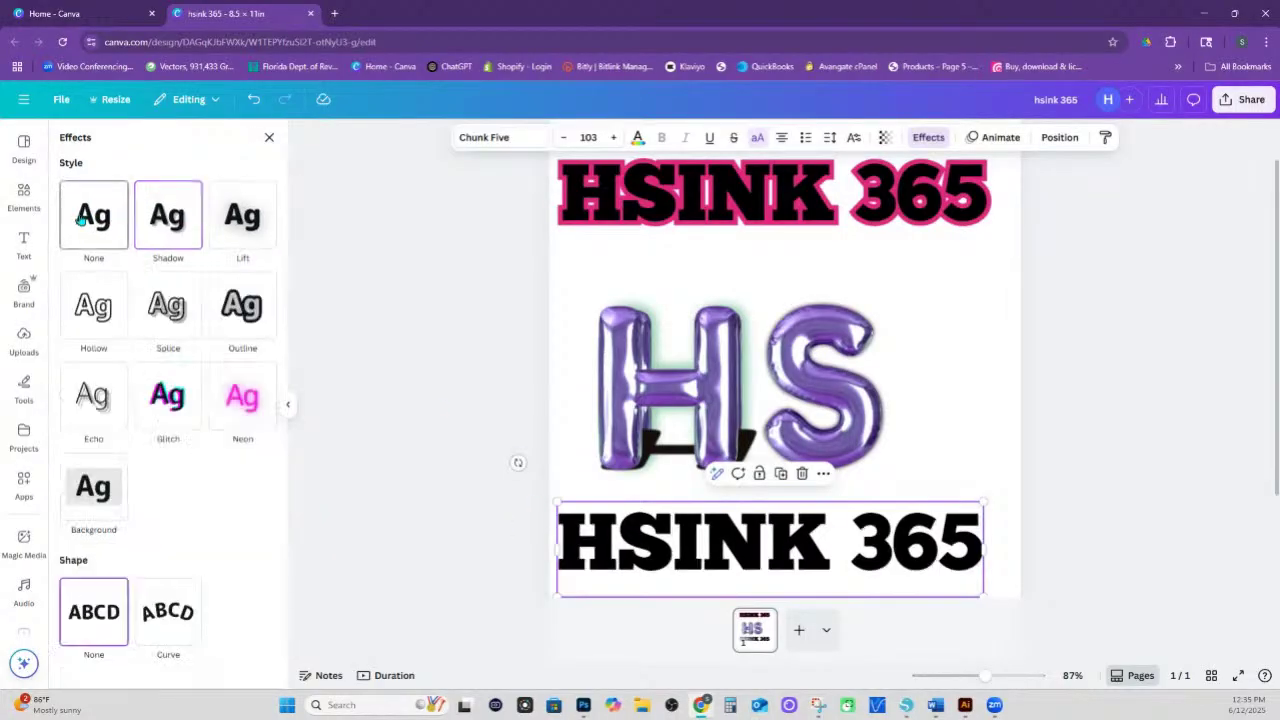
left_click(822, 473)
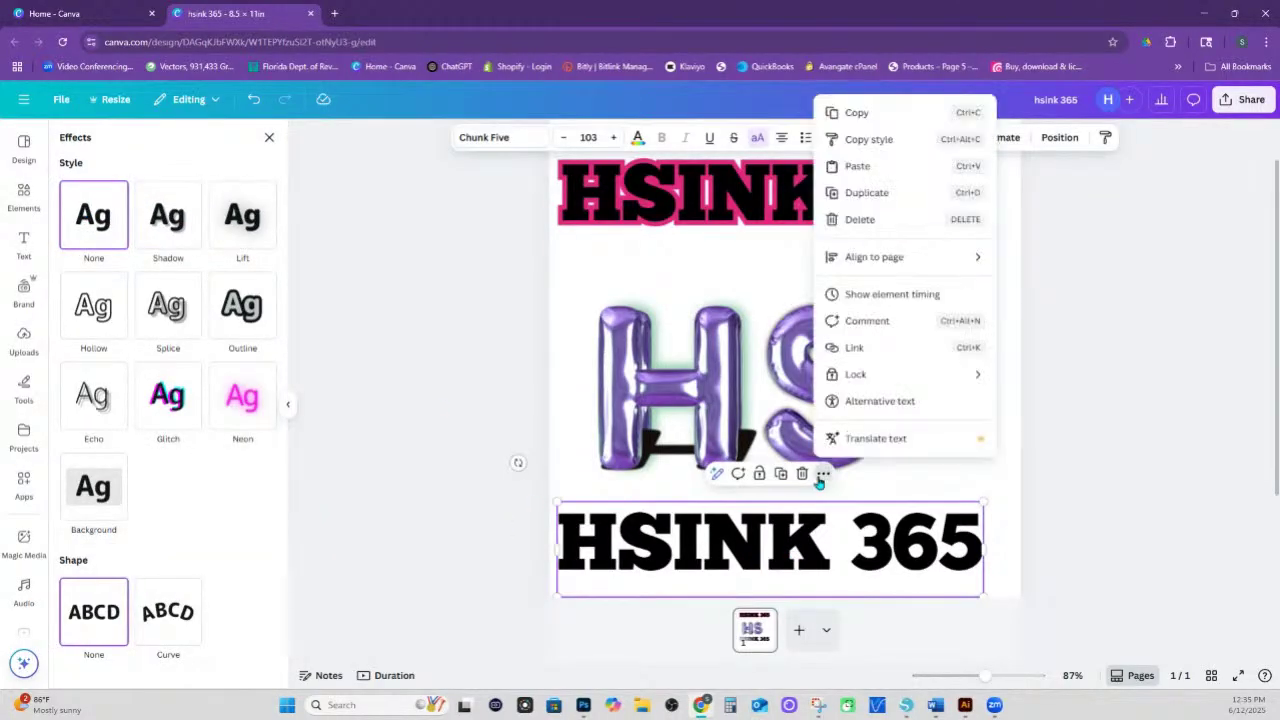
left_click(940, 490)
left_click(890, 515)
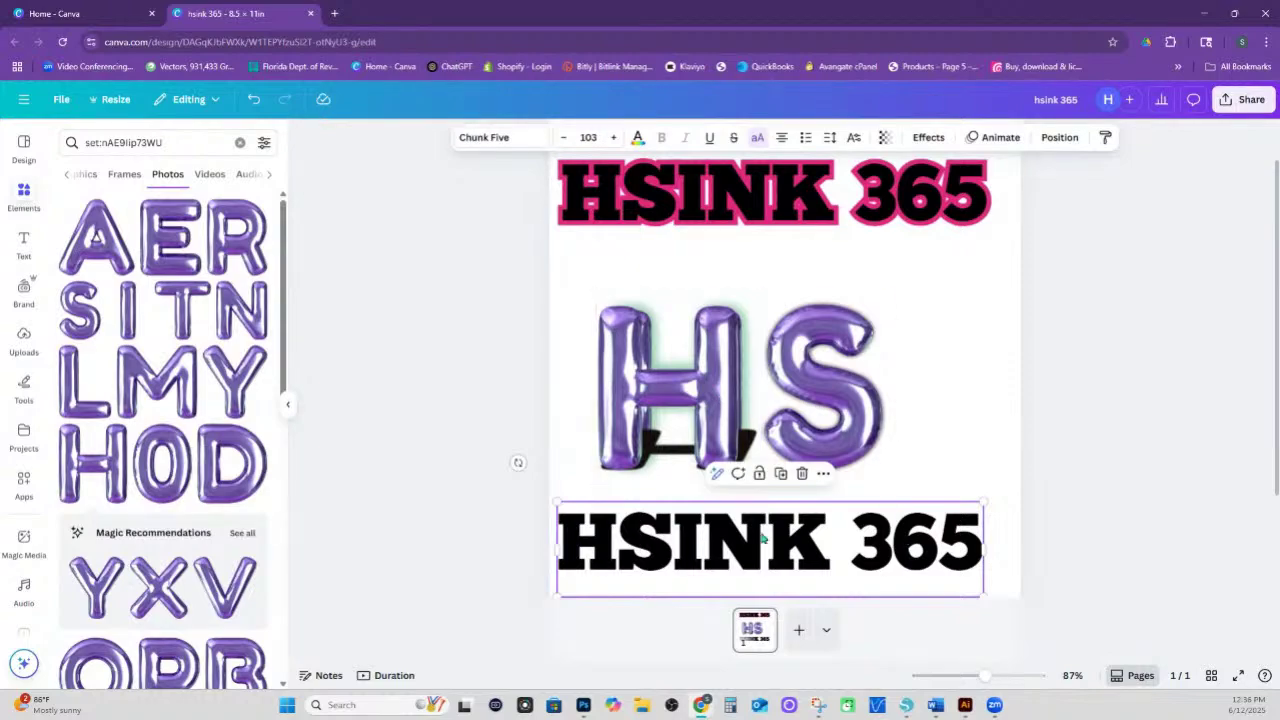
- Duplicate the plain HSINK 365 text directly over itself and download both copies as a PNG selection with a transparent background
left_click(781, 473)
left_click_drag(882, 555, 873, 541)
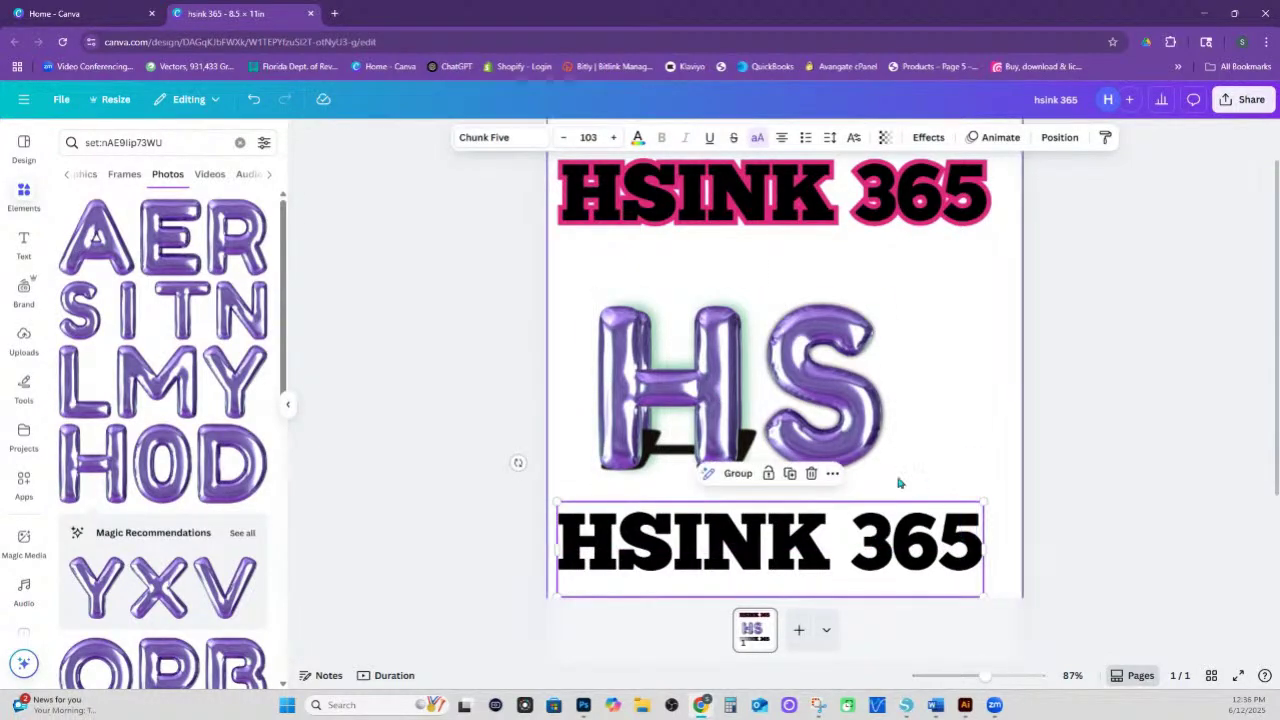
left_click(833, 474)
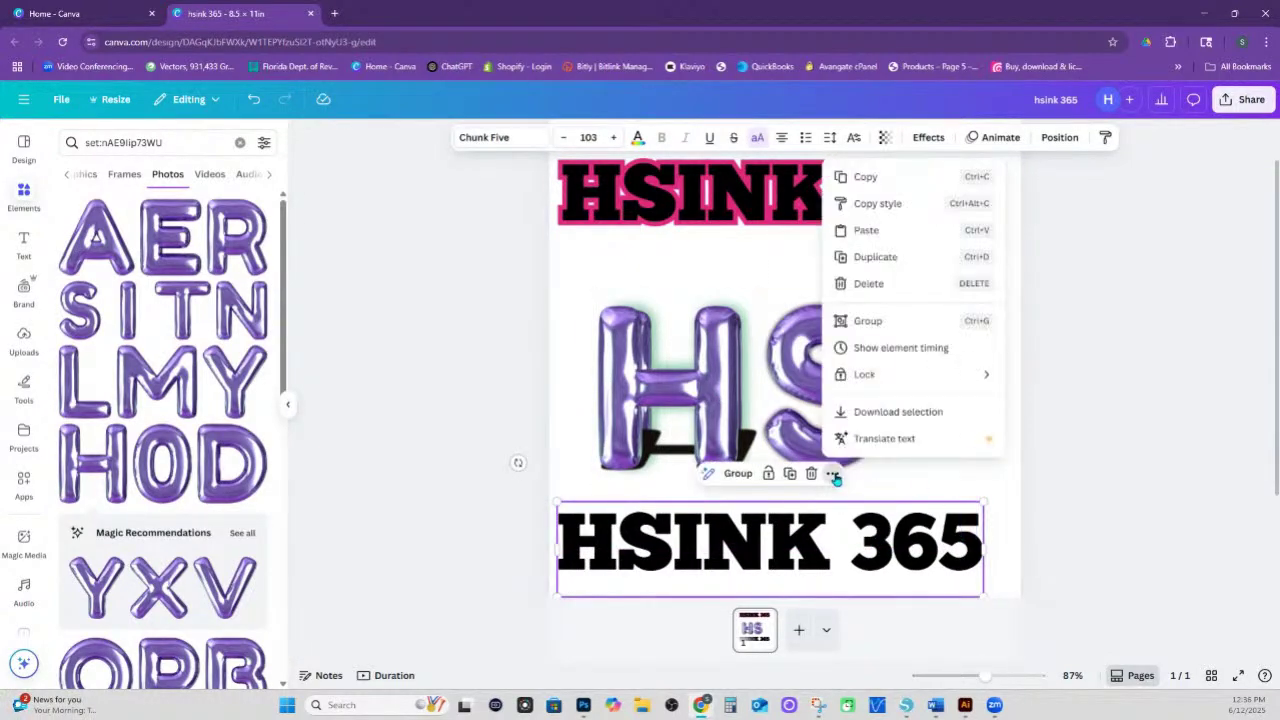
left_click(880, 410)
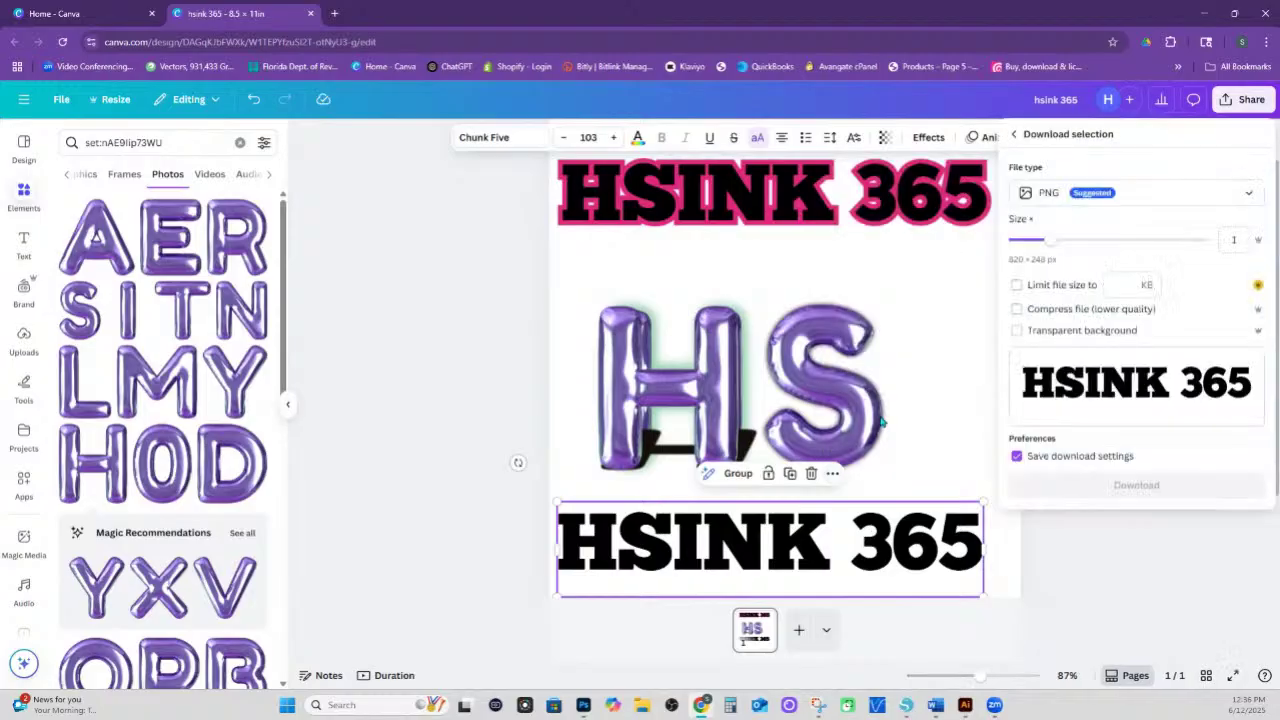
left_click(1031, 203)
left_click(1031, 203)
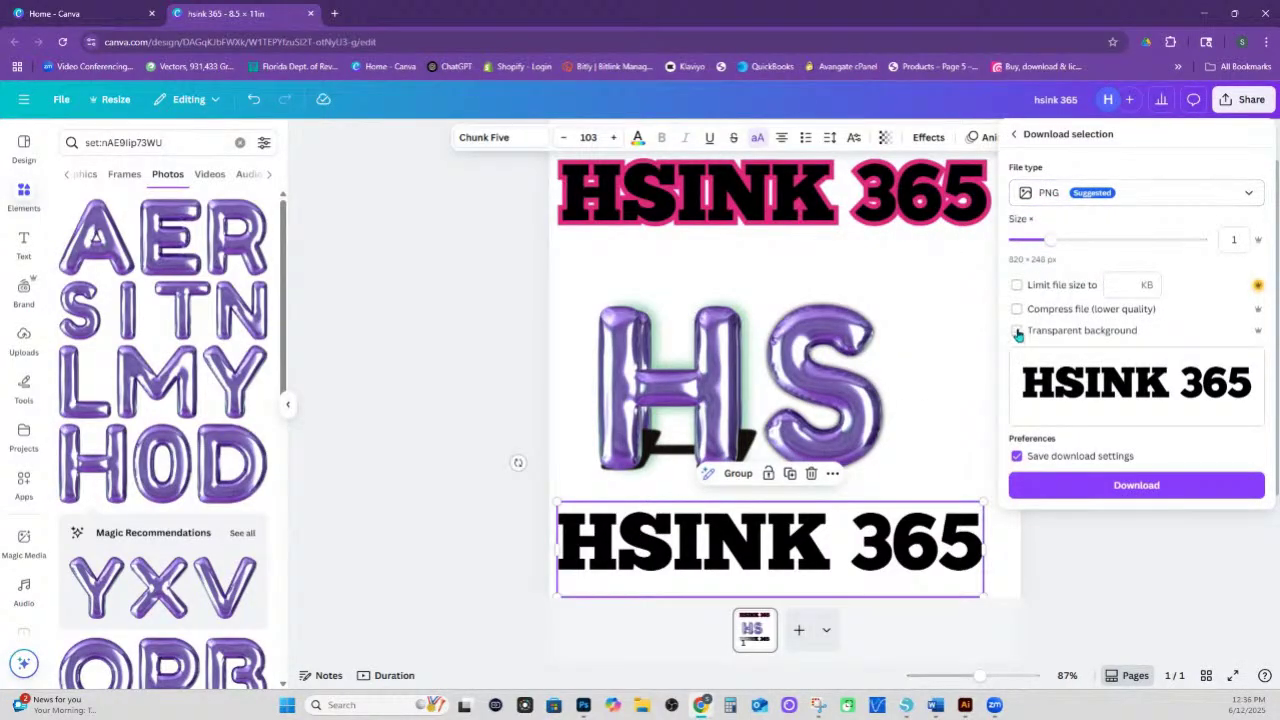
left_click(1106, 488)
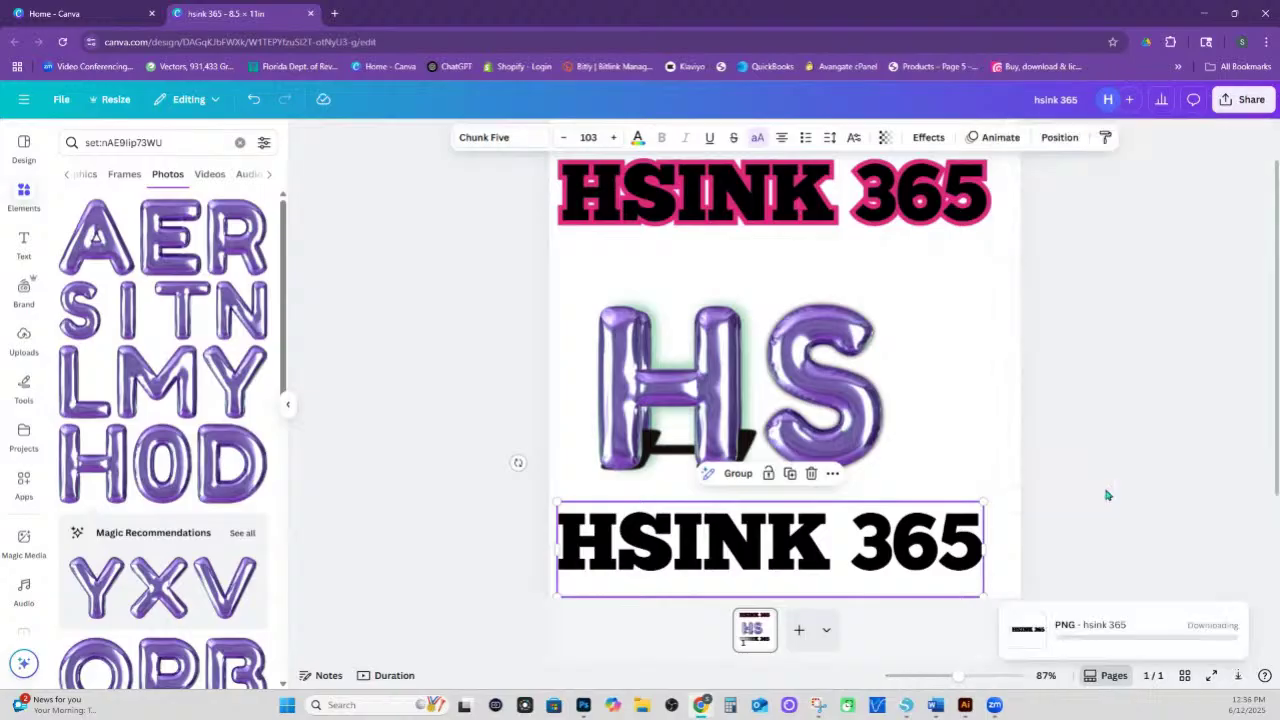
left_click(1008, 540)
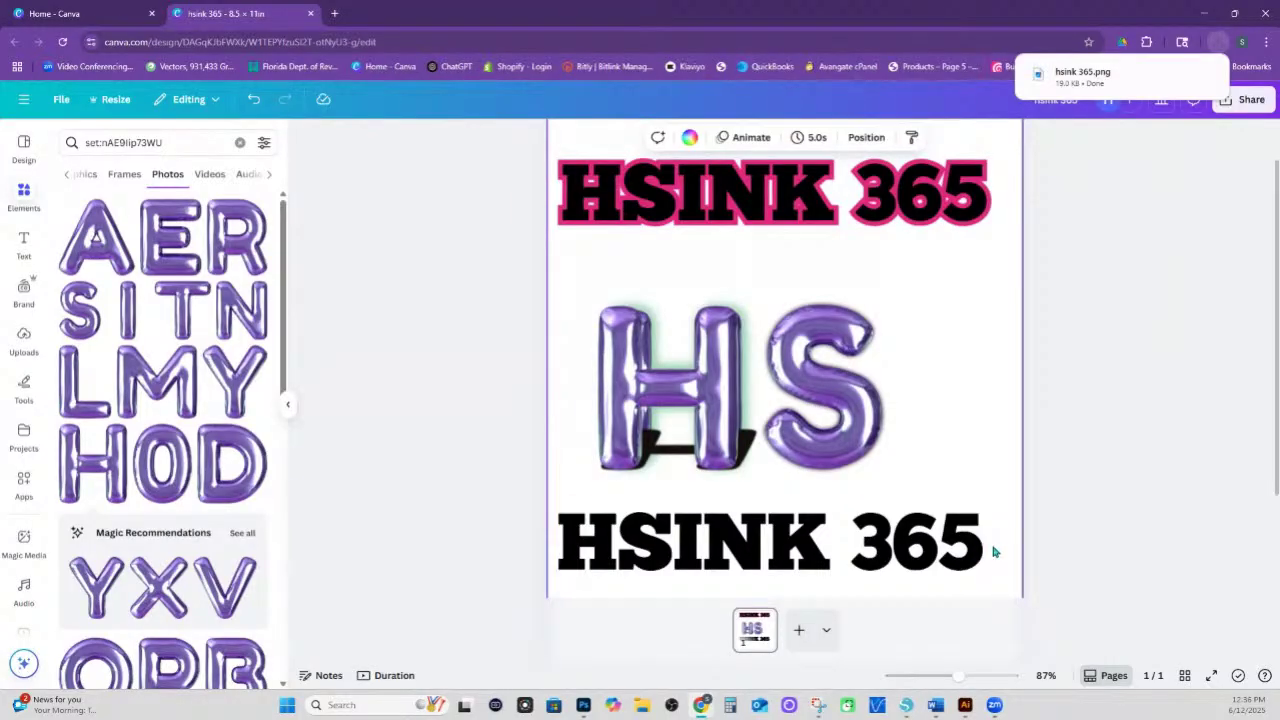
- Move the plain text copies up between the heading and the HS letters, and insert the downloaded hsink 365.png enlarged below the letters
left_click(950, 560)
left_click_drag(950, 560, 941, 298)
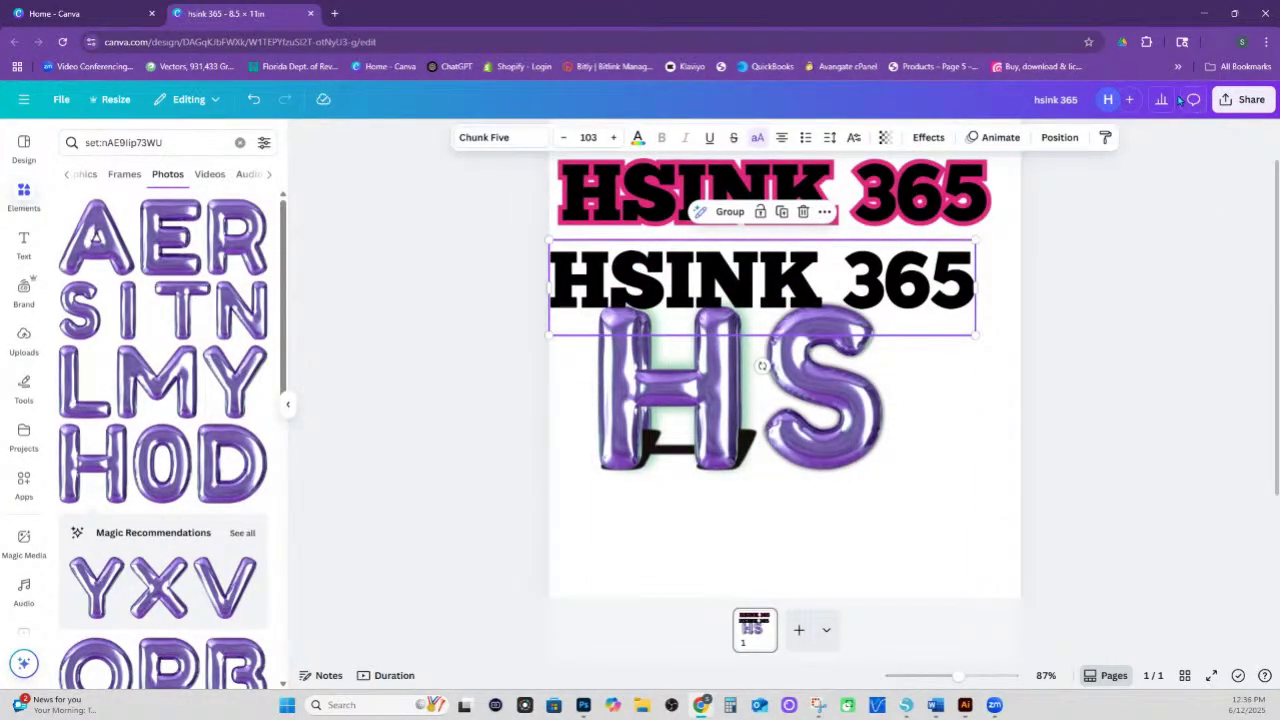
left_click(1219, 48)
left_click_drag(1075, 99, 797, 531)
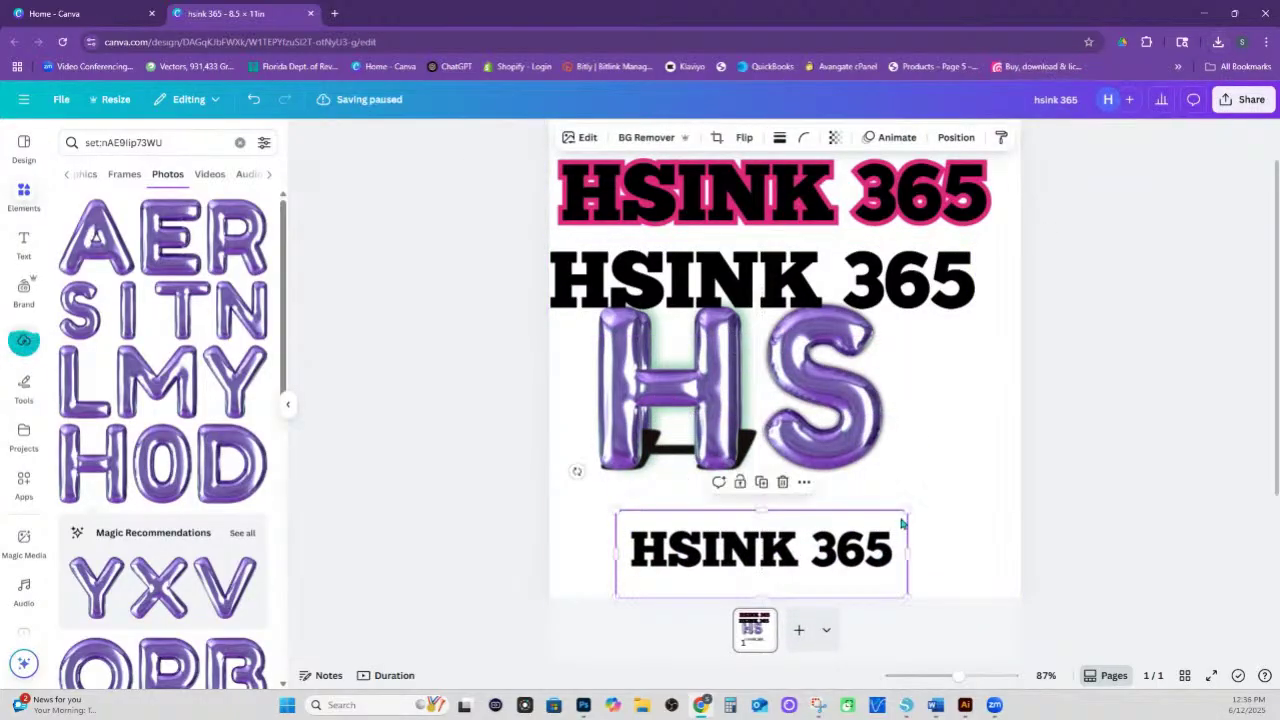
left_click_drag(907, 509, 1057, 466)
left_click_drag(970, 535, 927, 545)
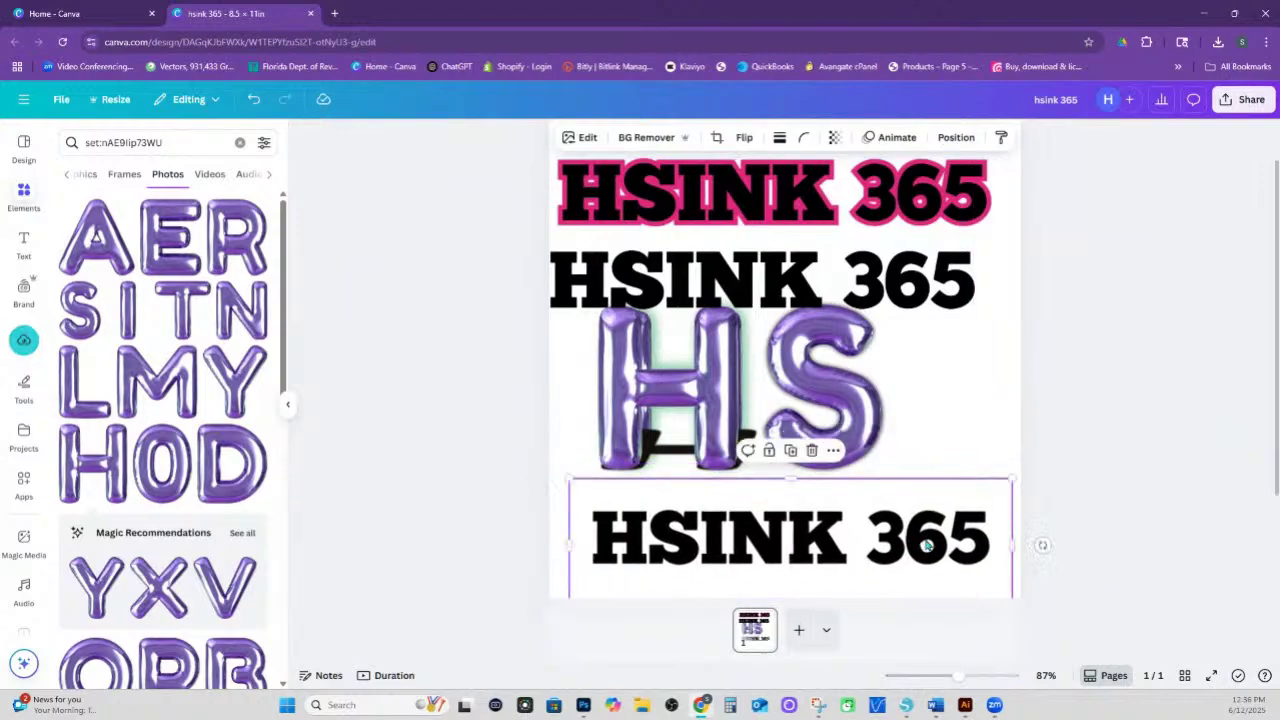
- Apply the Pop duotone effect to the inserted HSINK 365 image
left_click(584, 140)
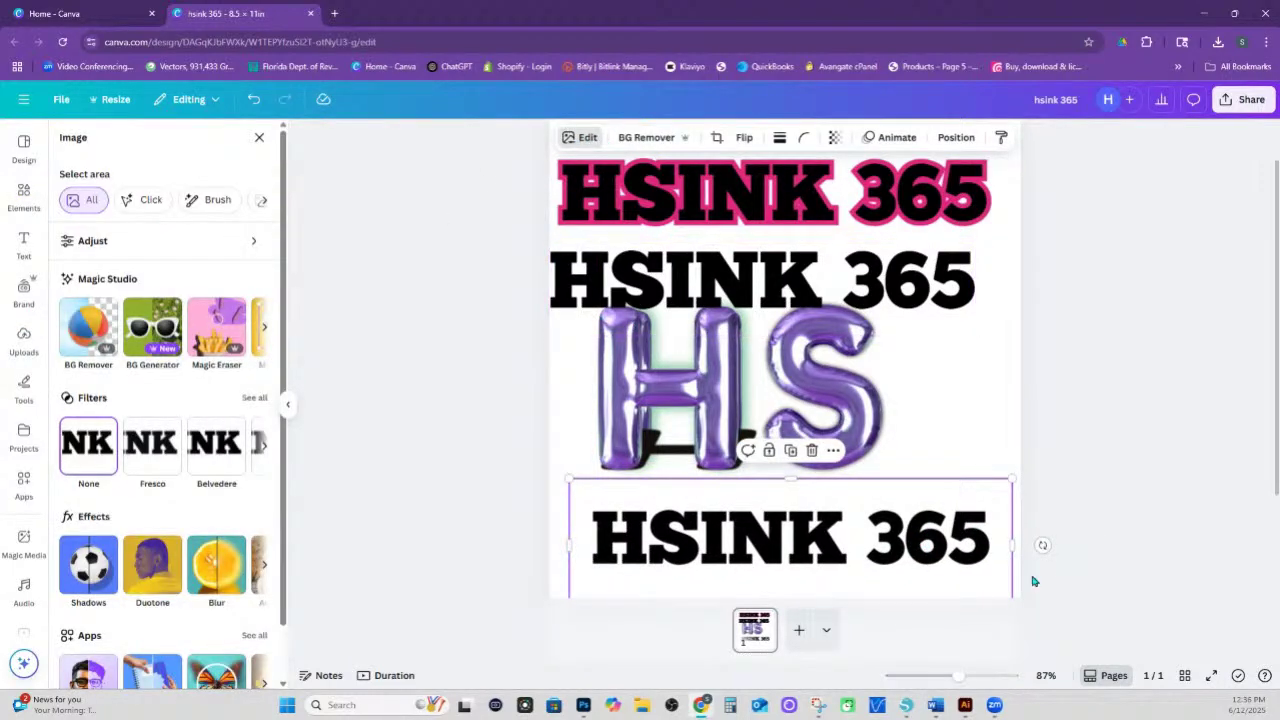
left_click(152, 572)
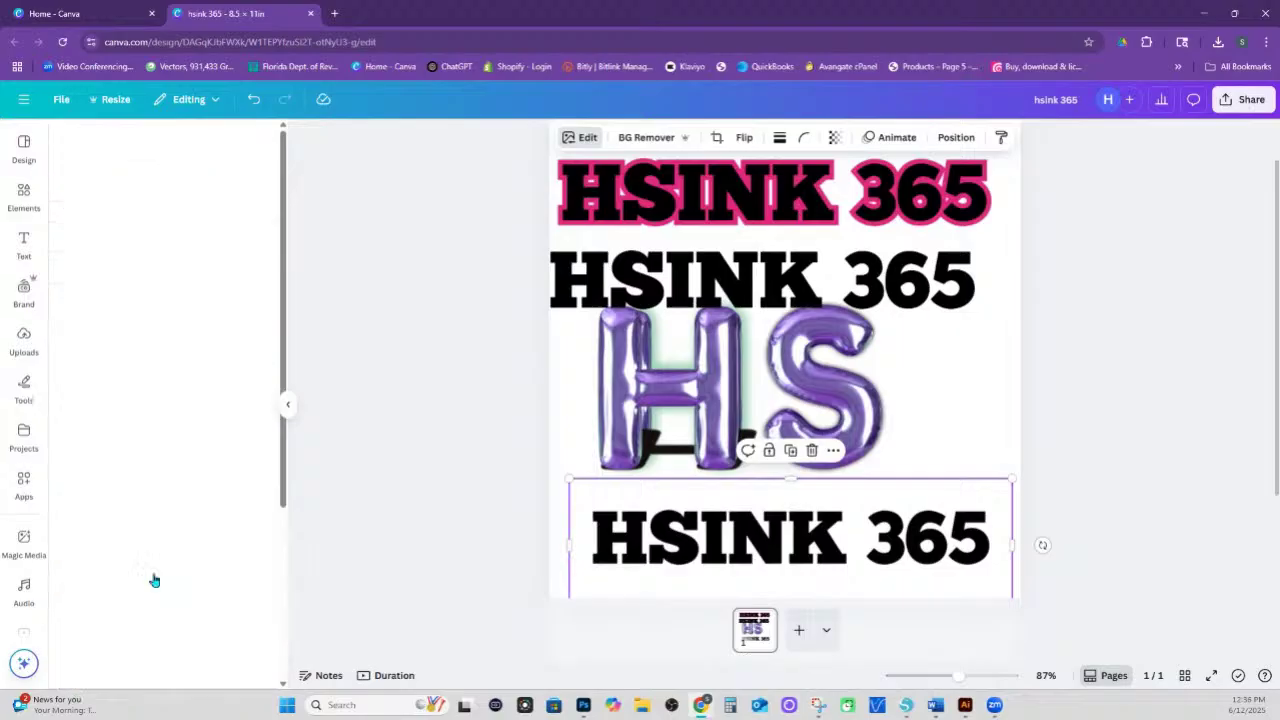
left_click(110, 390)
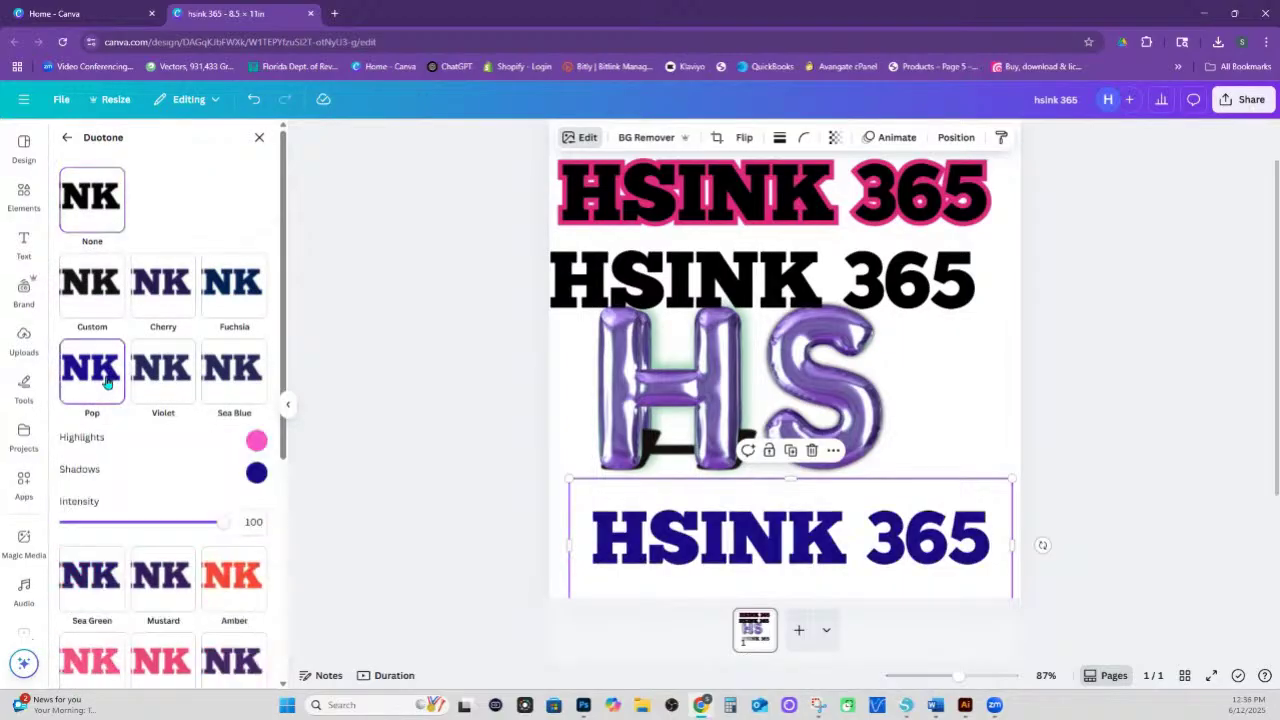
left_click(67, 137)
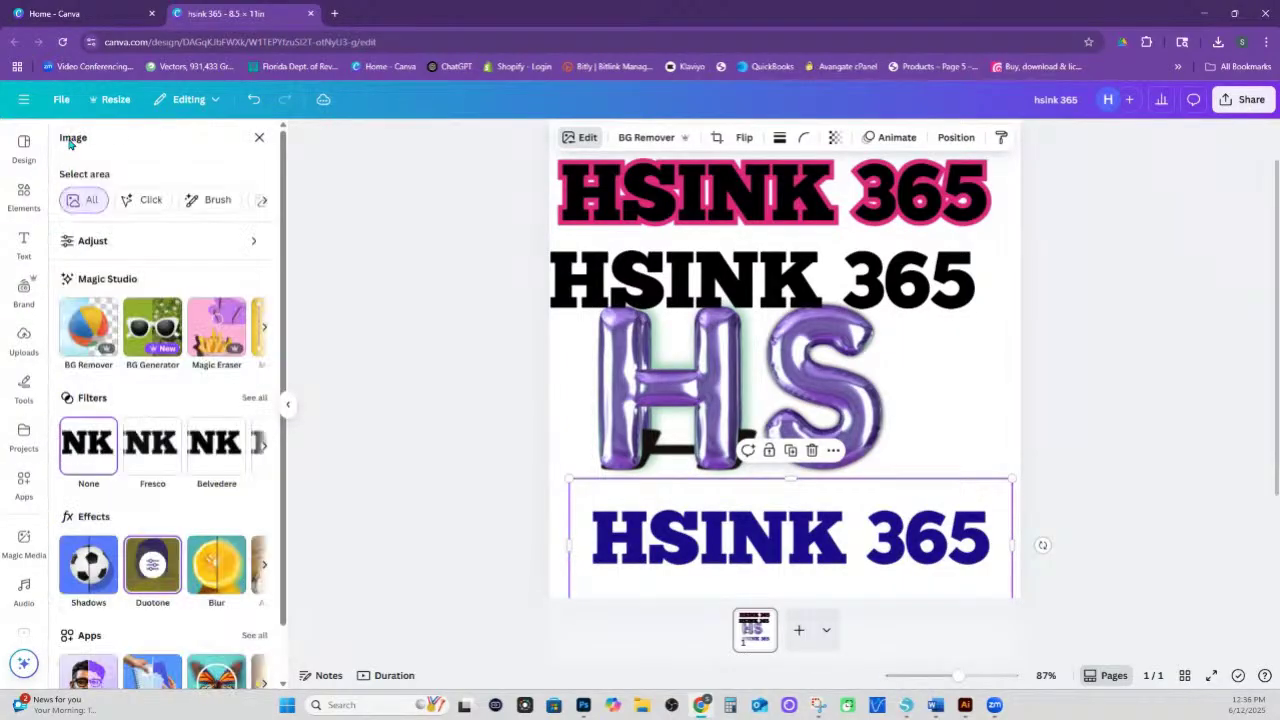
- Add a Backdrop shadow to the HSINK 365 image with direction 5, intensity 51 and blur 5, and extend the image frame slightly downward
left_click(88, 585)
left_click(100, 488)
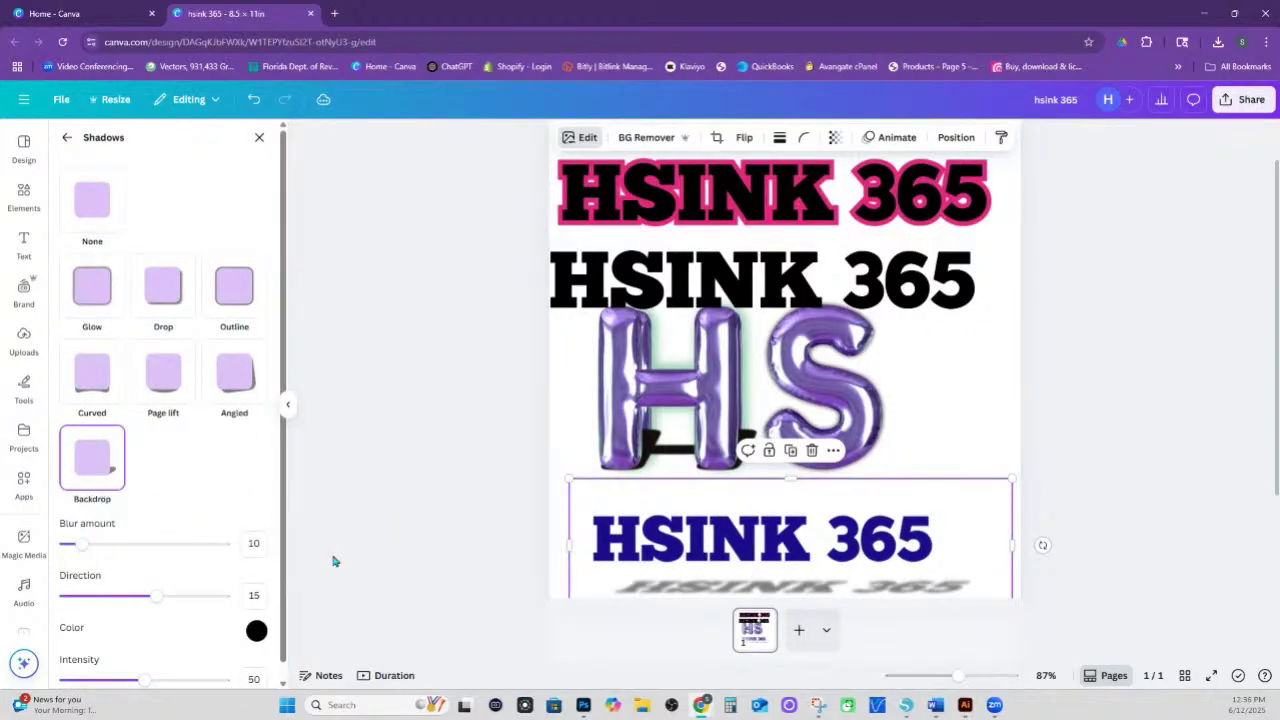
mouse_move(156, 597)
left_mouse_down()
mouse_move(129, 591)
mouse_move(148, 597)
left_mouse_up()
scroll(148, 597, "down", 1)
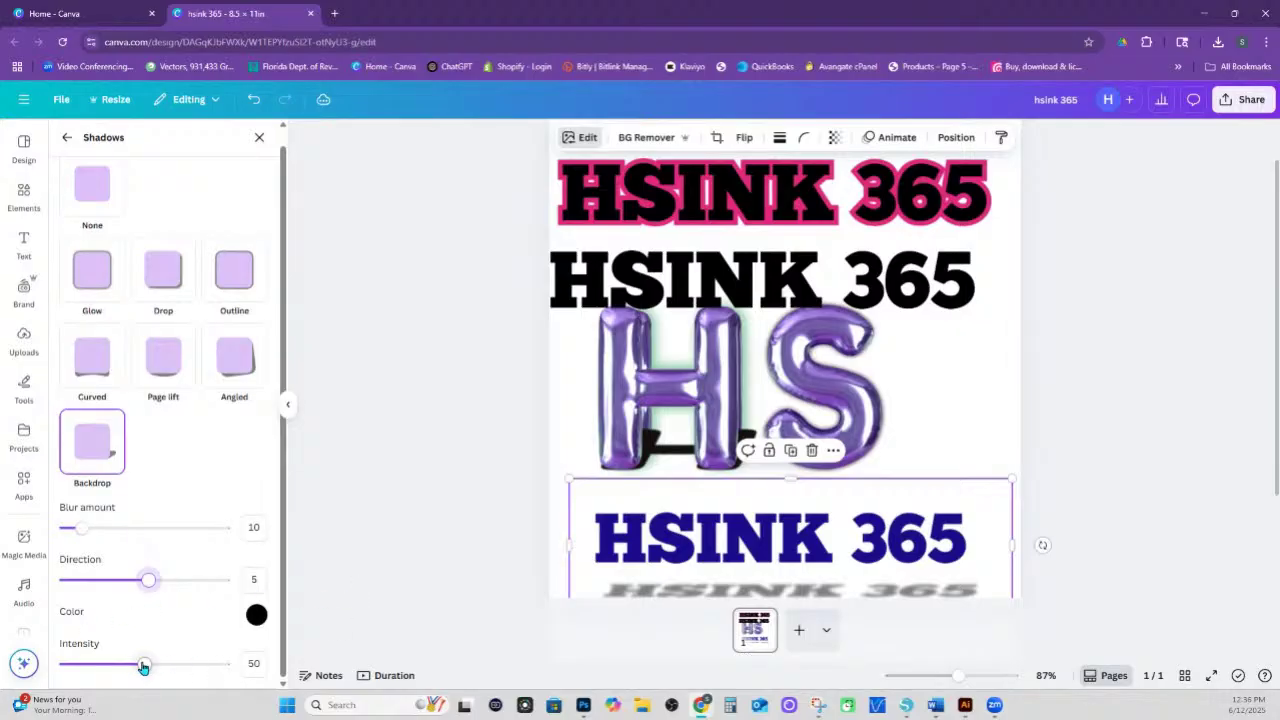
mouse_move(143, 667)
left_mouse_down()
mouse_move(169, 669)
mouse_move(134, 667)
mouse_move(146, 667)
left_mouse_up()
mouse_move(74, 530)
left_mouse_down()
mouse_move(94, 532)
mouse_move(71, 527)
left_mouse_up()
scroll(683, 574, "down", 2)
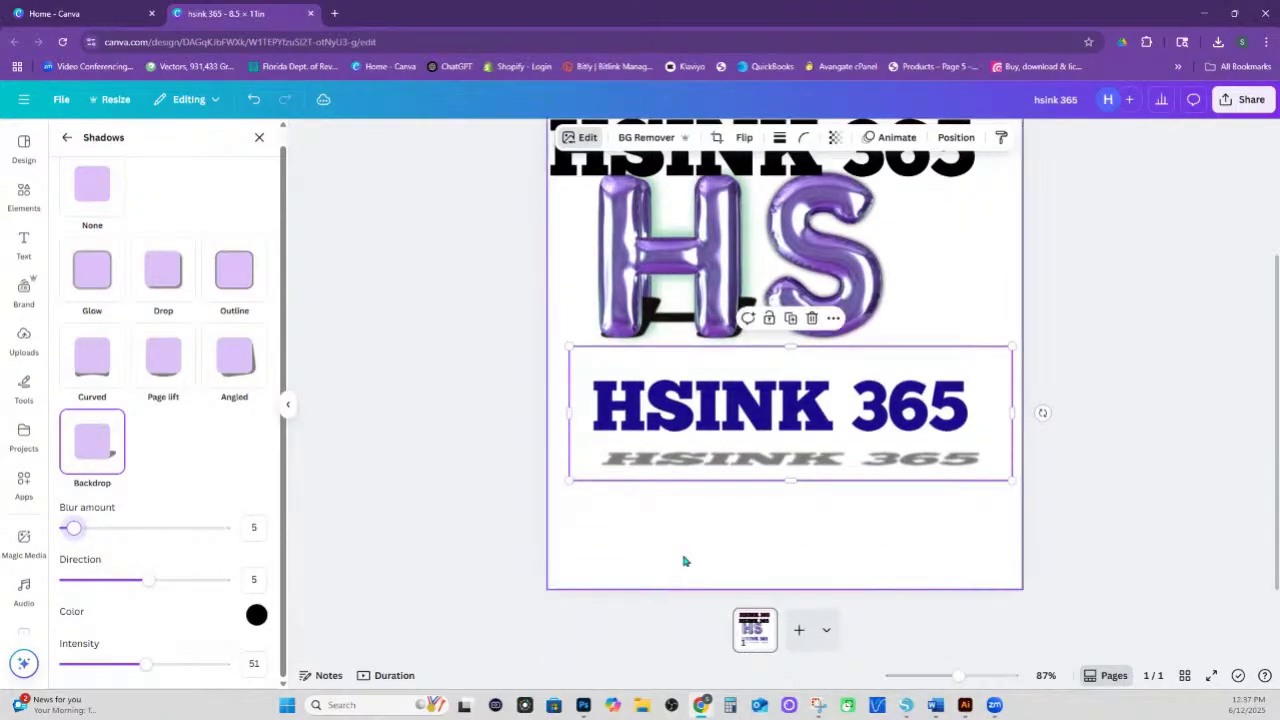
mouse_move(790, 477)
left_mouse_down()
mouse_move(798, 432)
mouse_move(791, 486)
left_mouse_up()
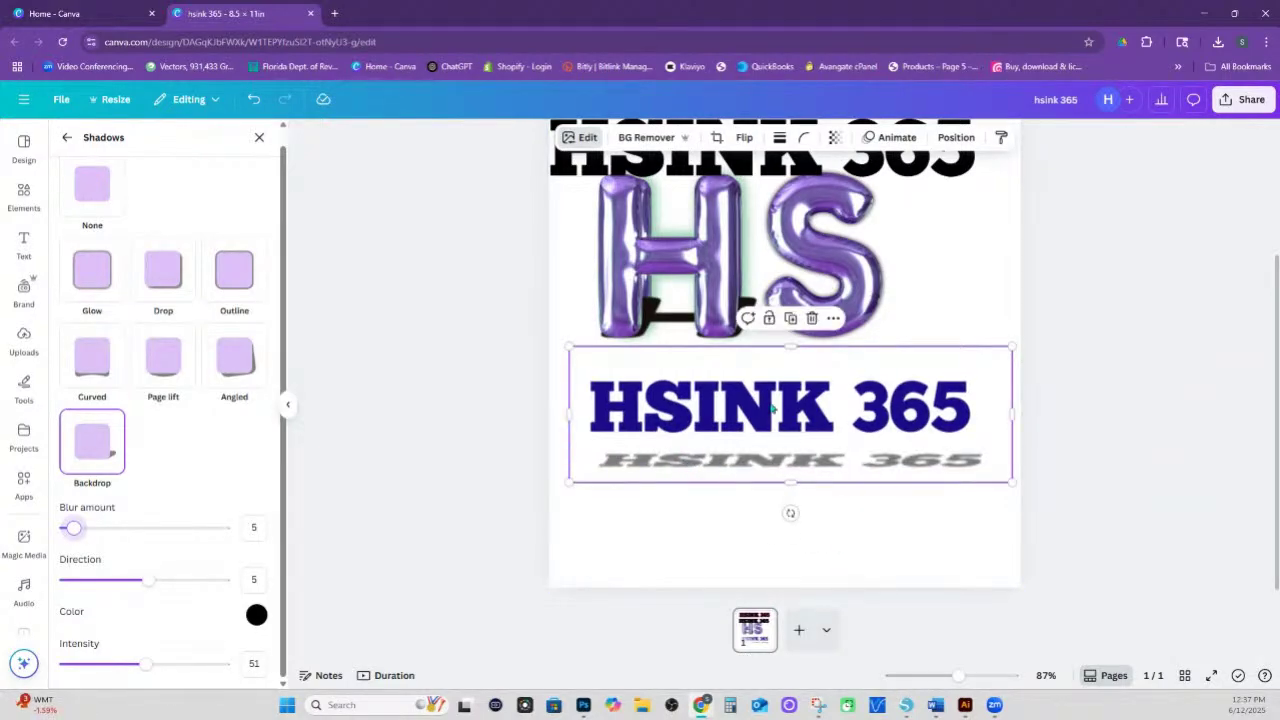
left_click(857, 512)
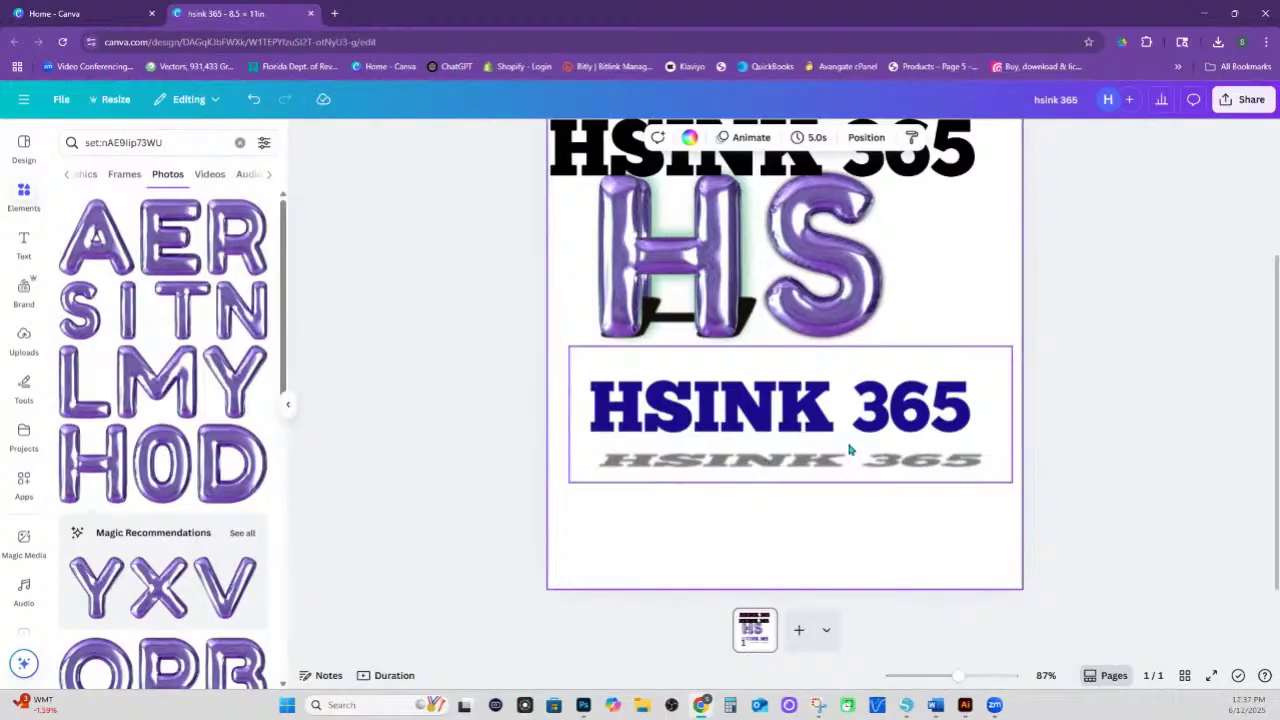